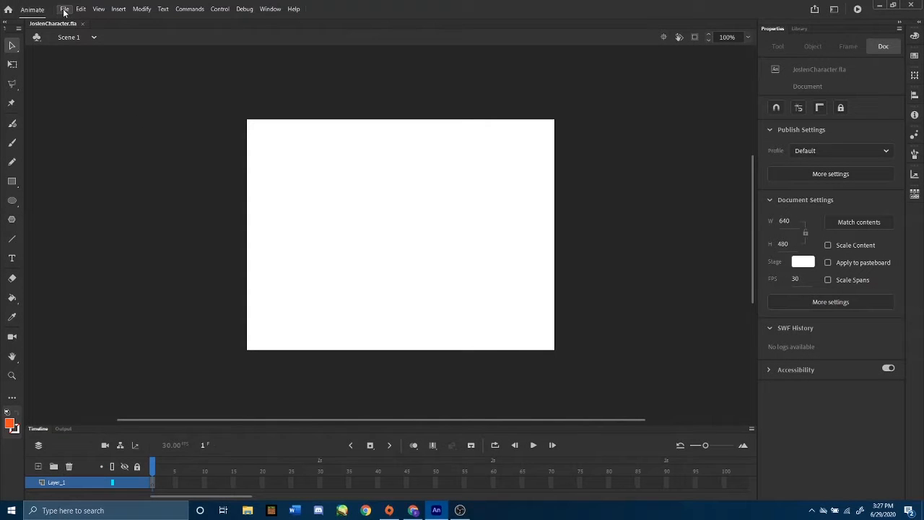
- Import the JoslenGuard PNG from the Desktop folder onto the stage
{"action": "left_click", "coordinate": [65, 9]}
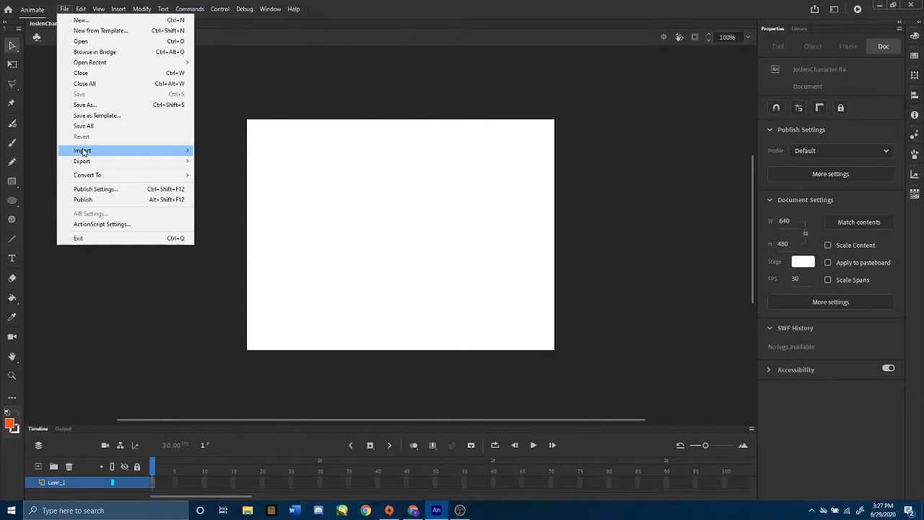
{"action": "mouse_move", "coordinate": [83, 152]}
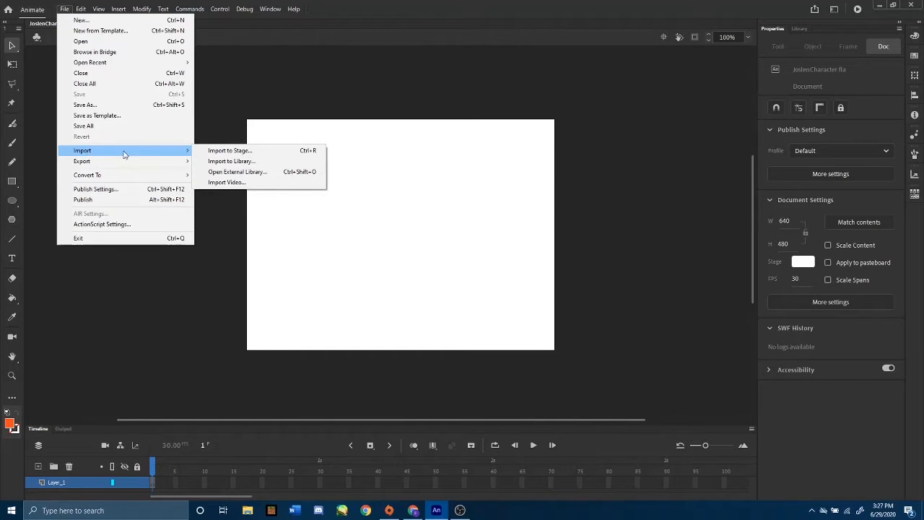
{"action": "left_click", "coordinate": [217, 151]}
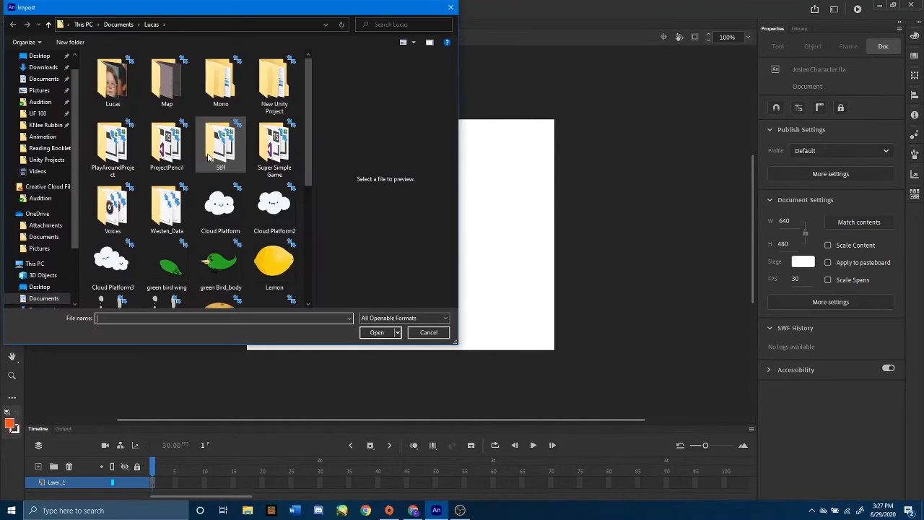
{"action": "left_click", "coordinate": [37, 56]}
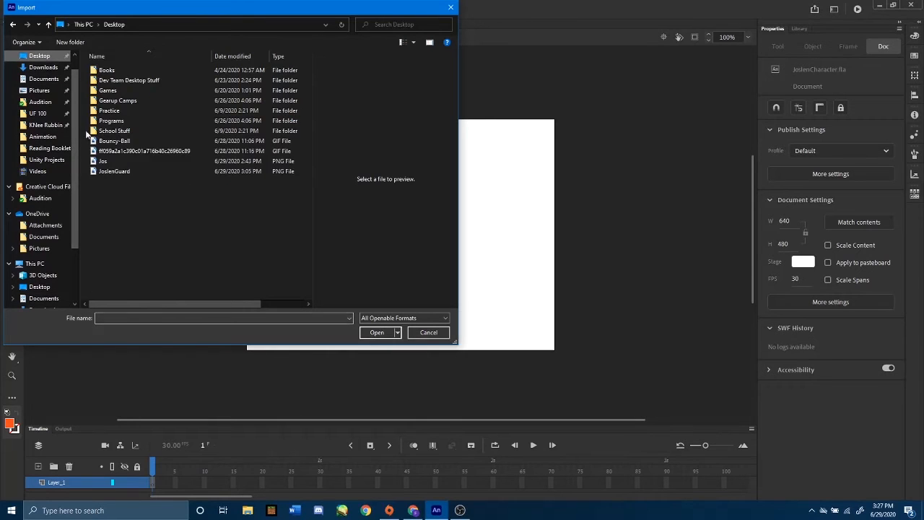
{"action": "double_click", "coordinate": [114, 171]}
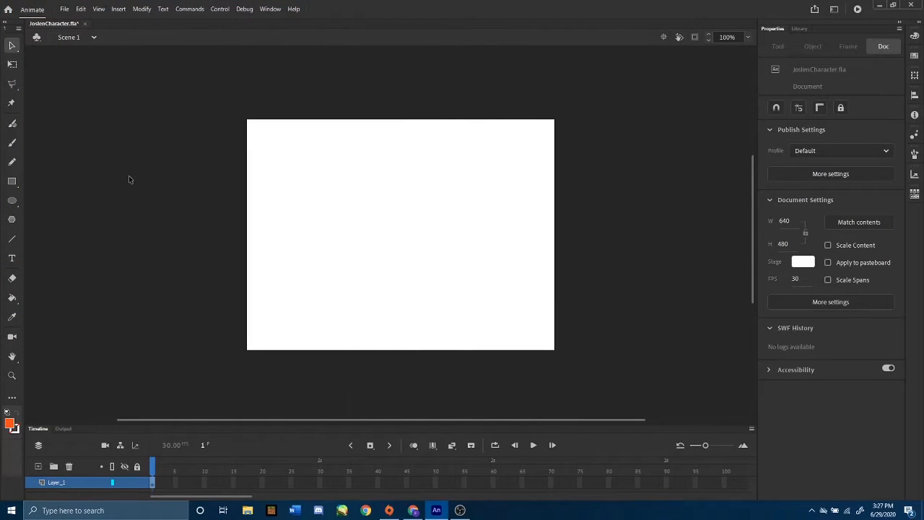
- Scale the imported character image down with Free Transform to about 354 by 471 px so it fits the stage height
{"action": "scroll", "coordinate": [468, 227], "scroll_direction": "down", "scroll_amount": 3}
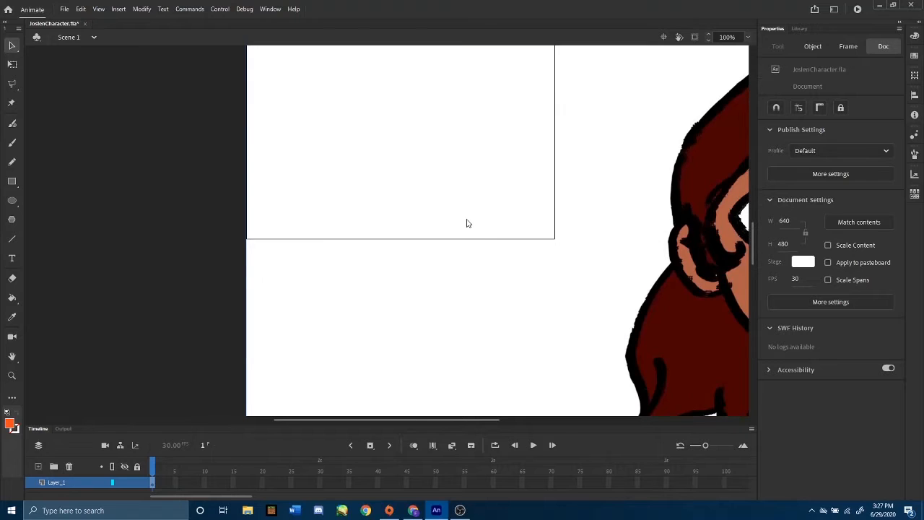
{"action": "scroll", "coordinate": [470, 223], "scroll_direction": "up", "scroll_amount": 3}
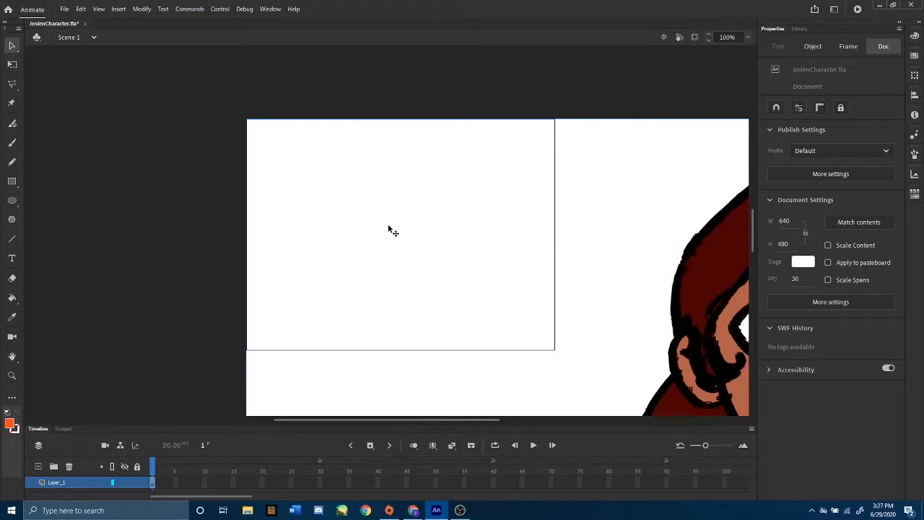
{"action": "scroll", "coordinate": [573, 256], "scroll_direction": "down", "scroll_amount": 8}
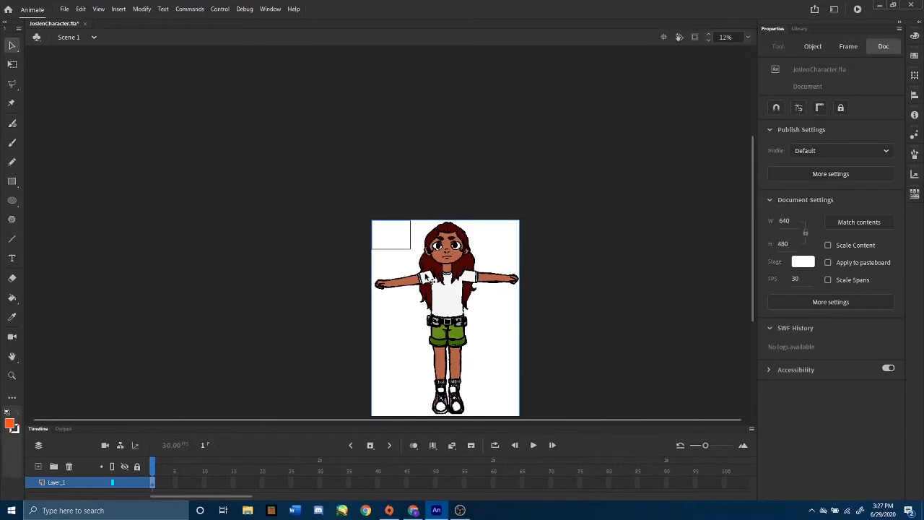
{"action": "left_click", "coordinate": [403, 208]}
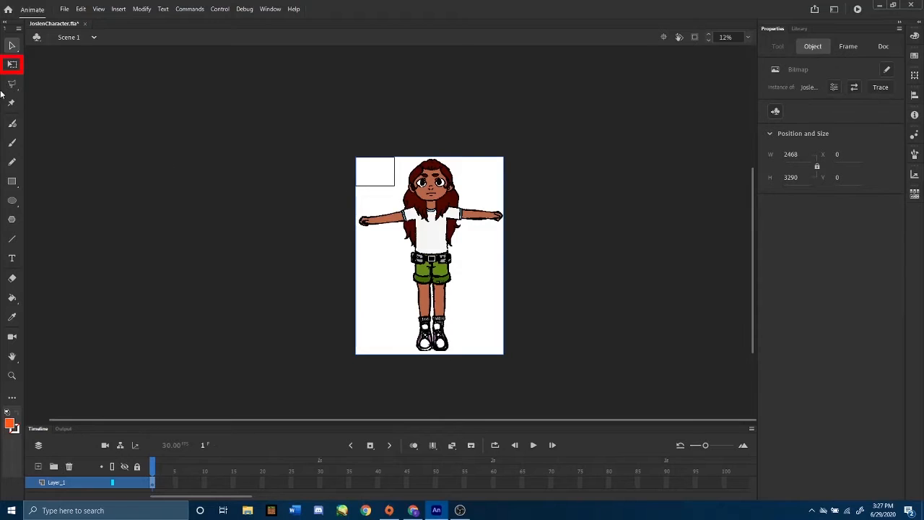
{"action": "left_click", "coordinate": [12, 65]}
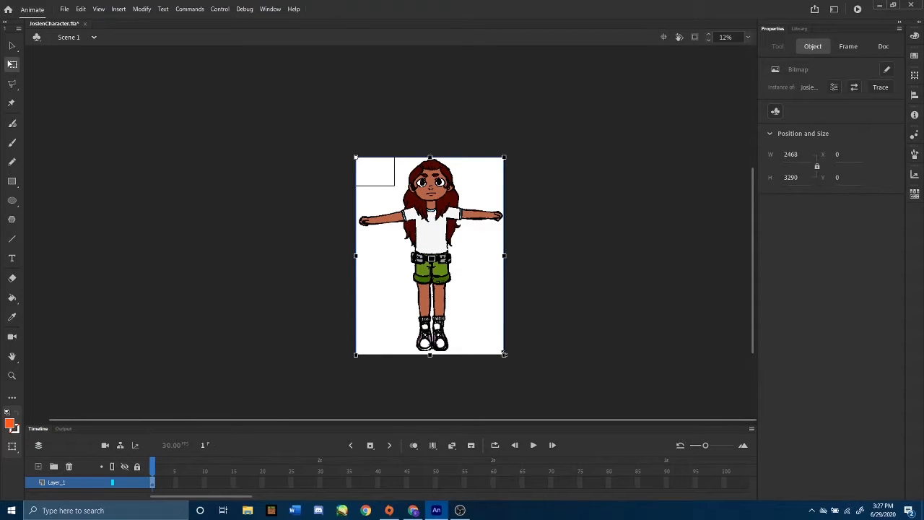
{"action": "left_click_drag", "start_coordinate": [504, 354], "coordinate": [378, 185]}
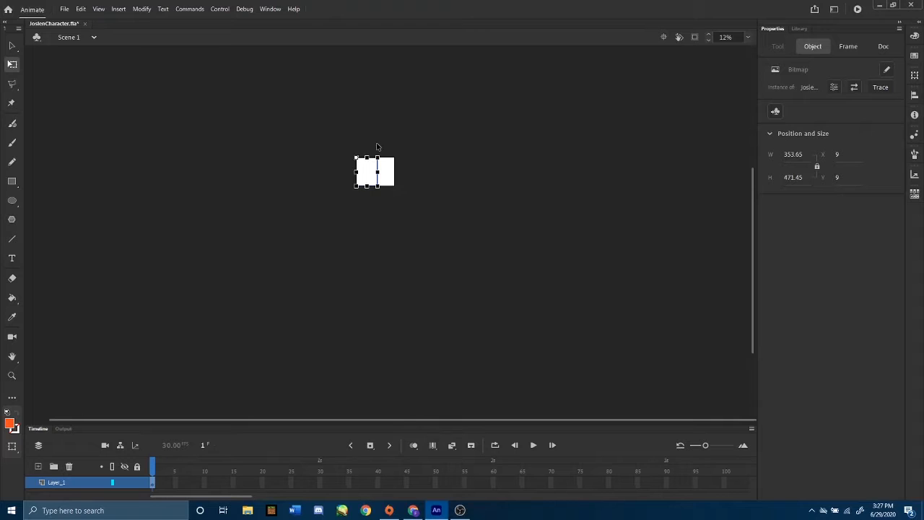
- Move the character image to the middle of the stage, at about X 138 and Y 6, and deselect it
{"action": "key", "text": "ctrl+equal"}
{"action": "key", "text": "ctrl+equal"}
{"action": "key", "text": "ctrl+equal"}
{"action": "key", "text": "ctrl+equal"}
{"action": "key", "text": "ctrl+minus"}
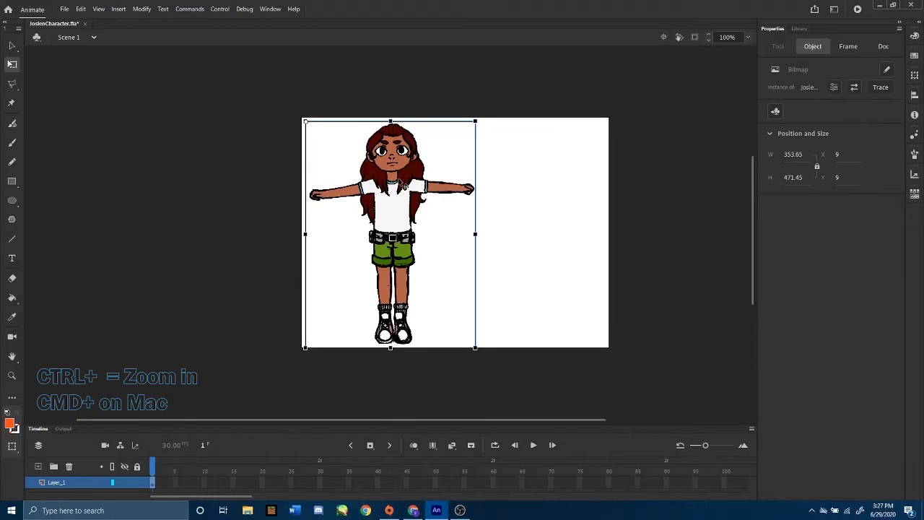
{"action": "left_click_drag", "start_coordinate": [434, 209], "coordinate": [488, 204]}
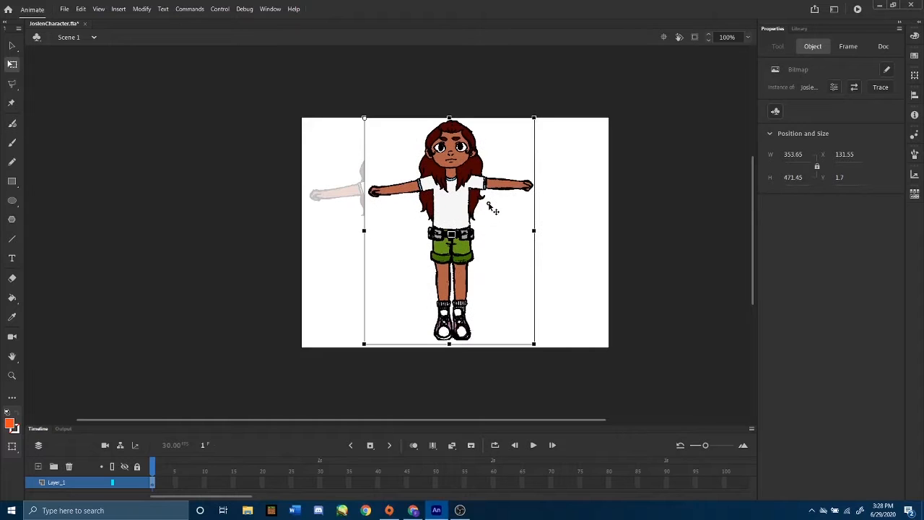
{"action": "left_click_drag", "start_coordinate": [493, 209], "coordinate": [493, 213]}
{"action": "left_click", "coordinate": [620, 190]}
{"action": "left_click", "coordinate": [504, 299]}
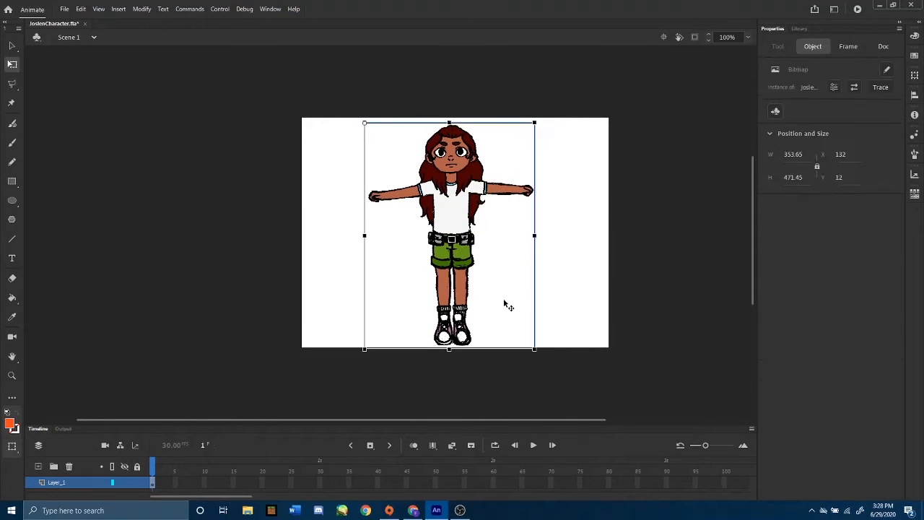
{"action": "left_click_drag", "start_coordinate": [503, 299], "coordinate": [499, 294]}
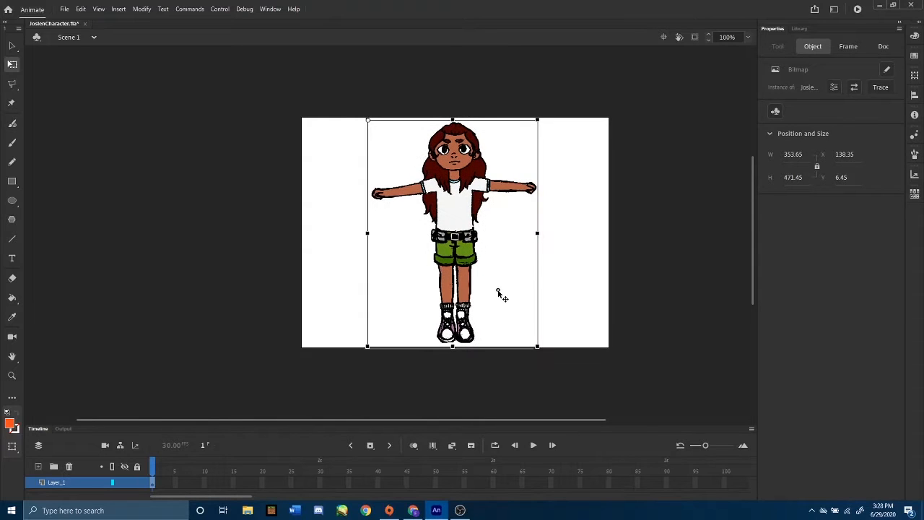
{"action": "left_click", "coordinate": [637, 251]}
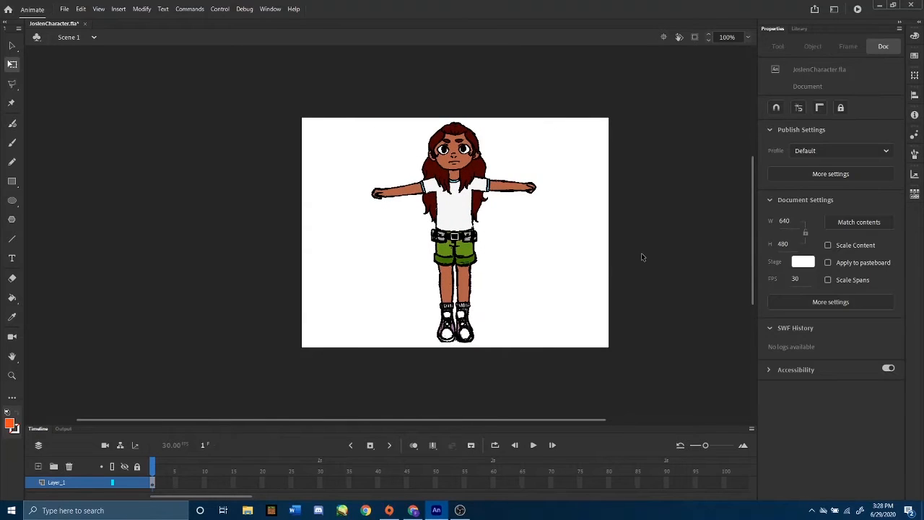
- Lock the layer holding the character image and rename it Refence
{"action": "key", "text": "ctrl+equal"}
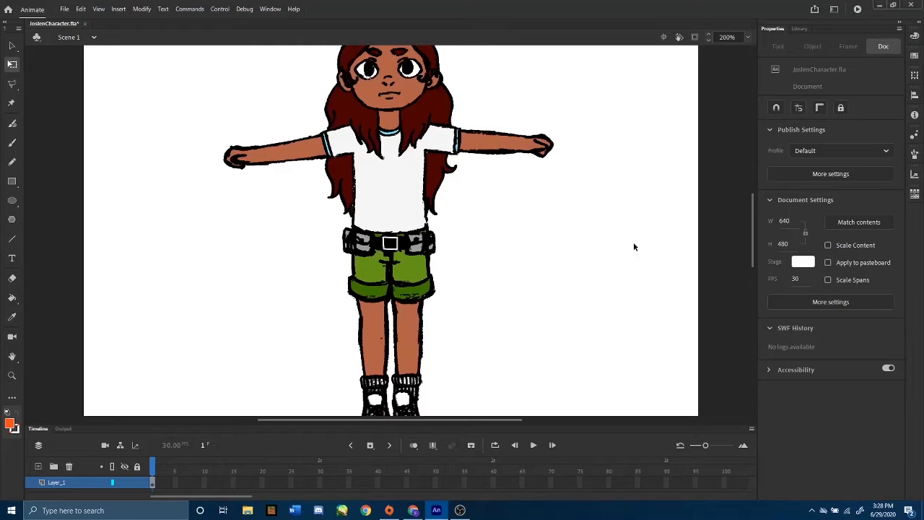
{"action": "scroll", "coordinate": [746, 217], "scroll_direction": "up", "scroll_amount": 5}
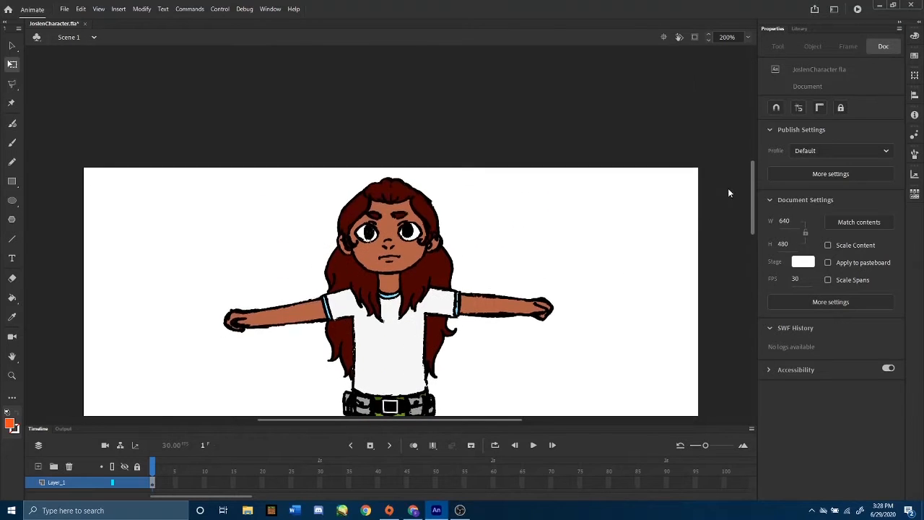
{"action": "scroll", "coordinate": [727, 189], "scroll_direction": "down", "scroll_amount": 4}
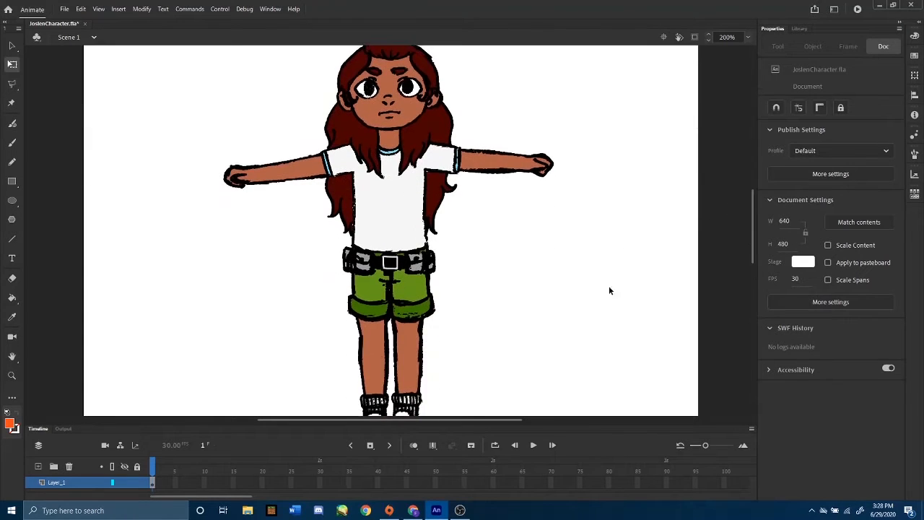
{"action": "left_click", "coordinate": [143, 485]}
{"action": "left_click", "coordinate": [138, 484]}
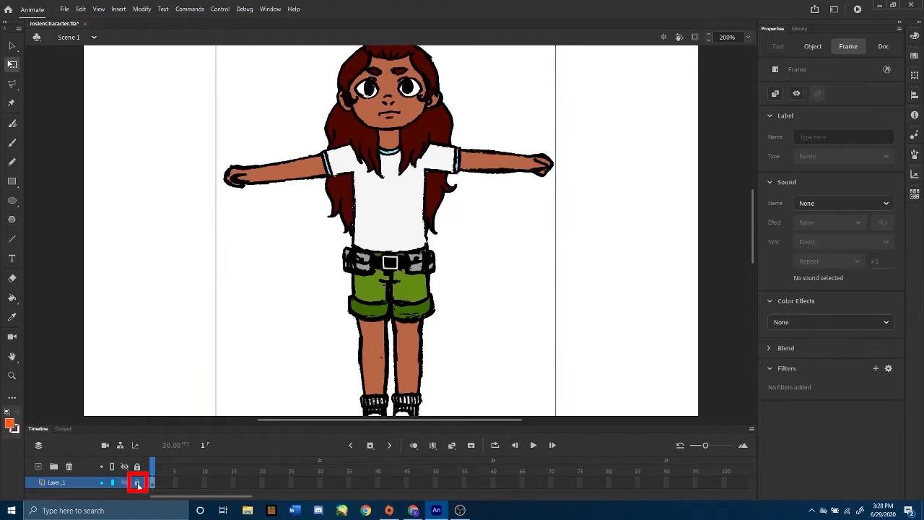
{"action": "double_click", "coordinate": [67, 483]}
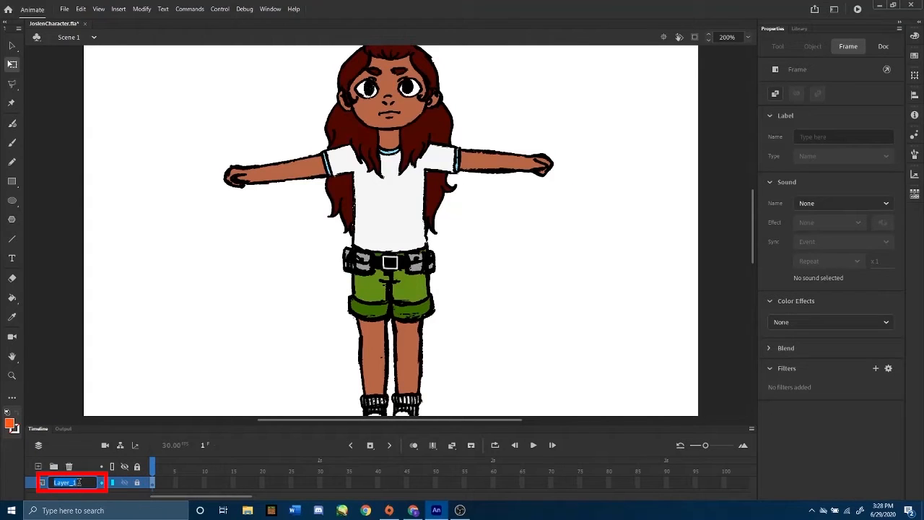
{"action": "type", "text": "Refence"}
{"action": "key", "text": "Return"}
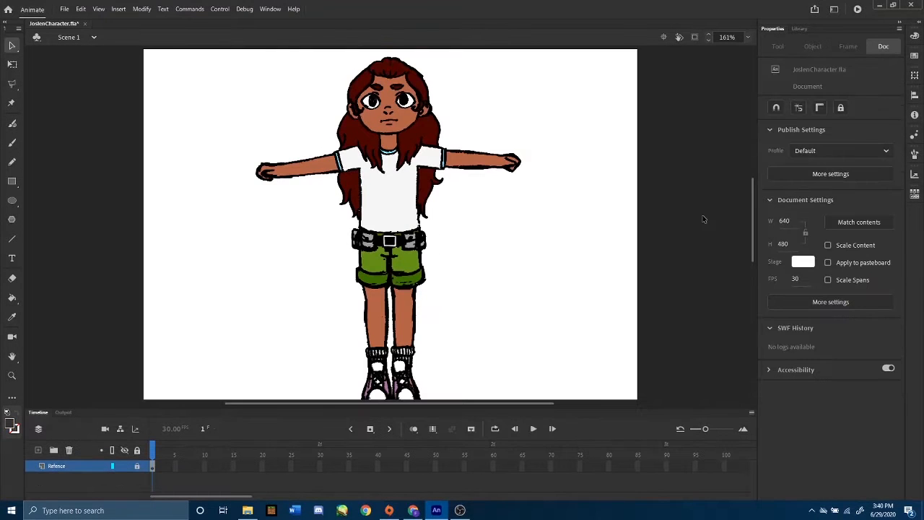
- Add a new layer above the Refence layer and name it Colors
{"action": "left_click", "coordinate": [39, 450]}
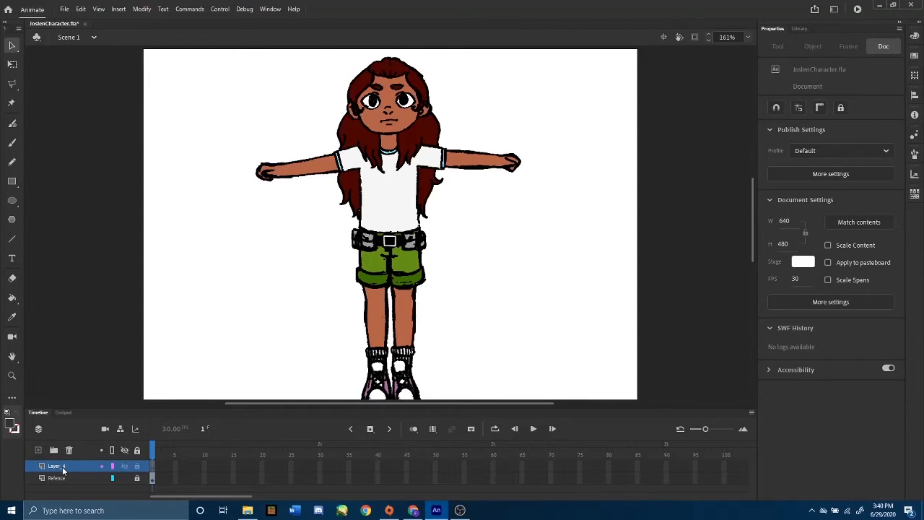
{"action": "double_click", "coordinate": [63, 467]}
{"action": "type", "text": "f"}
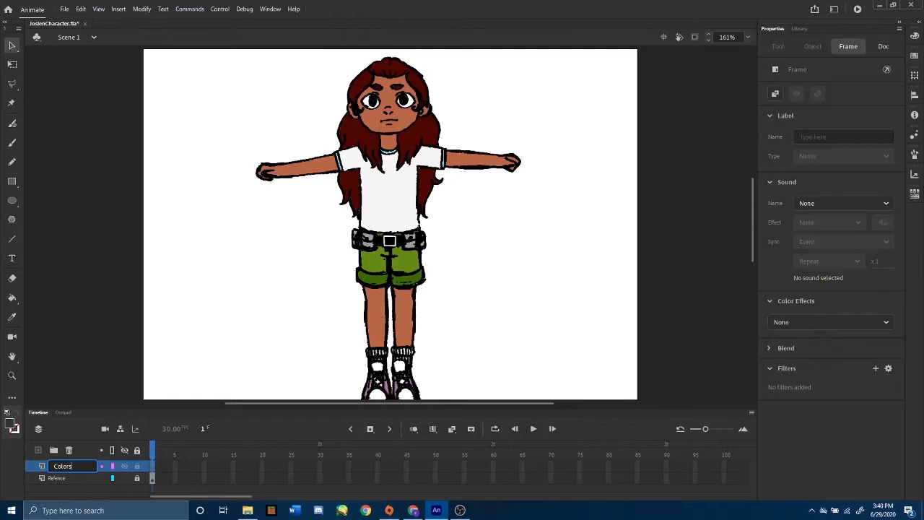
{"action": "key", "text": "Return"}
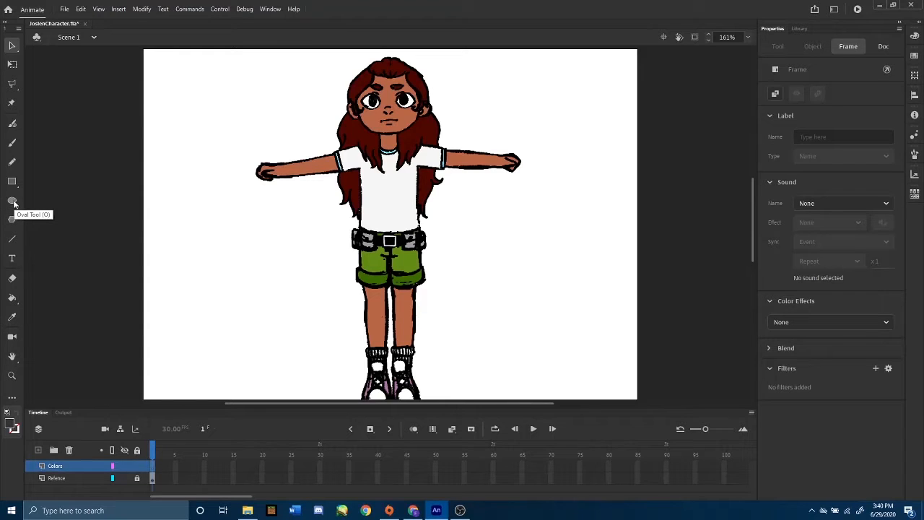
- Sample the skin colour from the character's arm and draw a small rectangle swatch in the stage's upper-left corner
{"action": "left_click", "coordinate": [14, 319]}
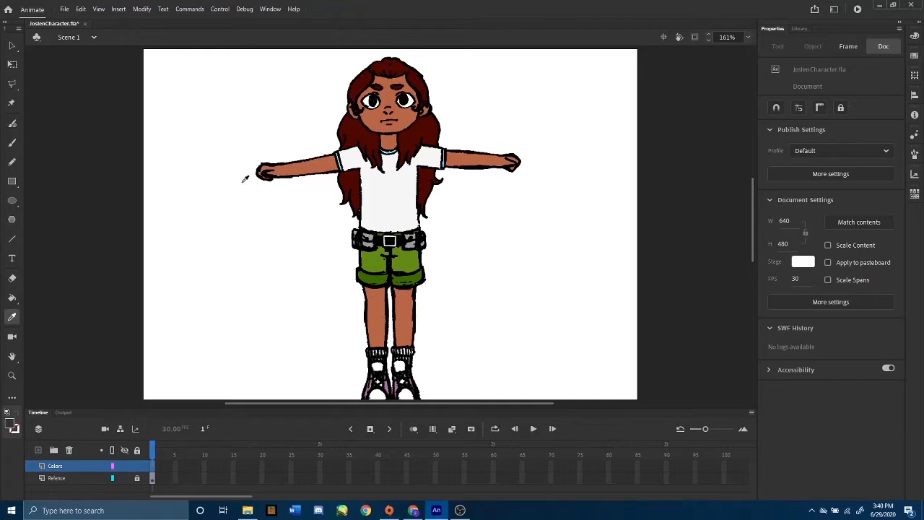
{"action": "left_click", "coordinate": [304, 168]}
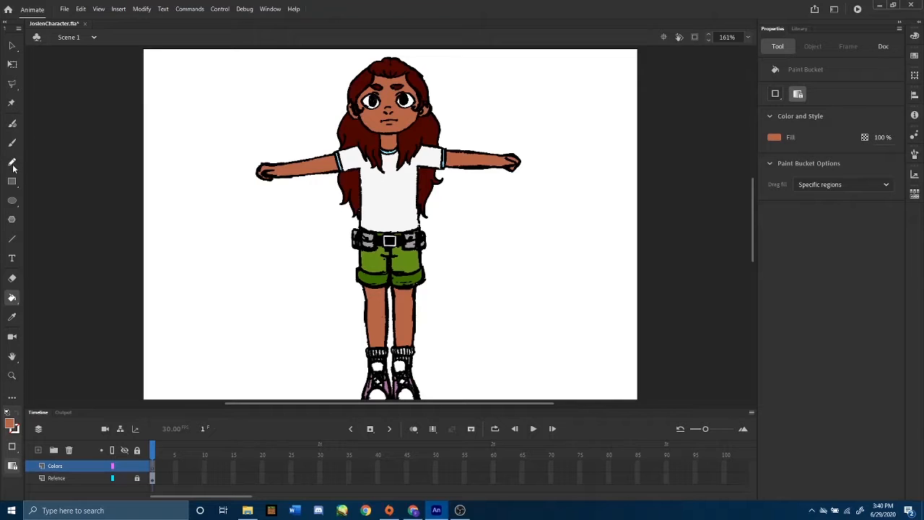
{"action": "left_click", "coordinate": [11, 200]}
{"action": "left_click", "coordinate": [12, 182]}
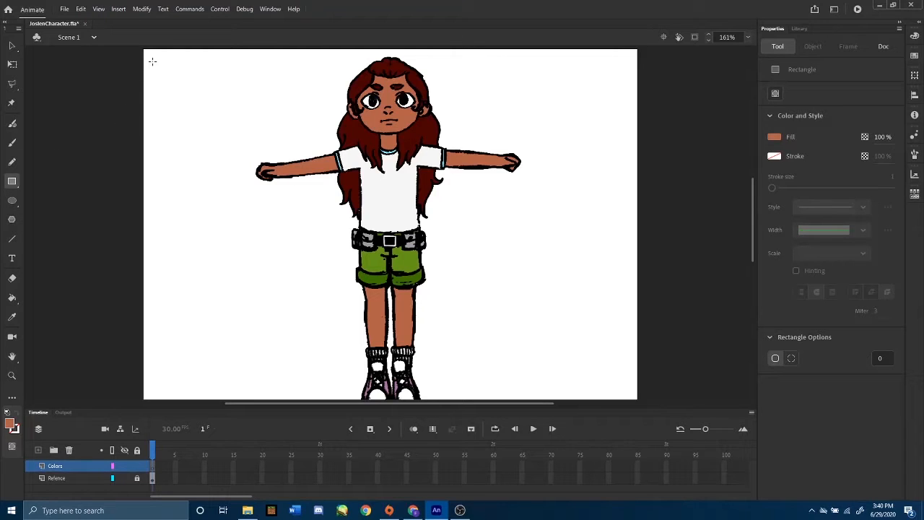
{"action": "left_click_drag", "start_coordinate": [152, 62], "coordinate": [158, 90]}
- Sample the dark red hair colour and draw a matching rectangle swatch directly beside the skin swatch
{"action": "left_click", "coordinate": [11, 316]}
{"action": "left_click", "coordinate": [367, 83]}
{"action": "left_click", "coordinate": [12, 181]}
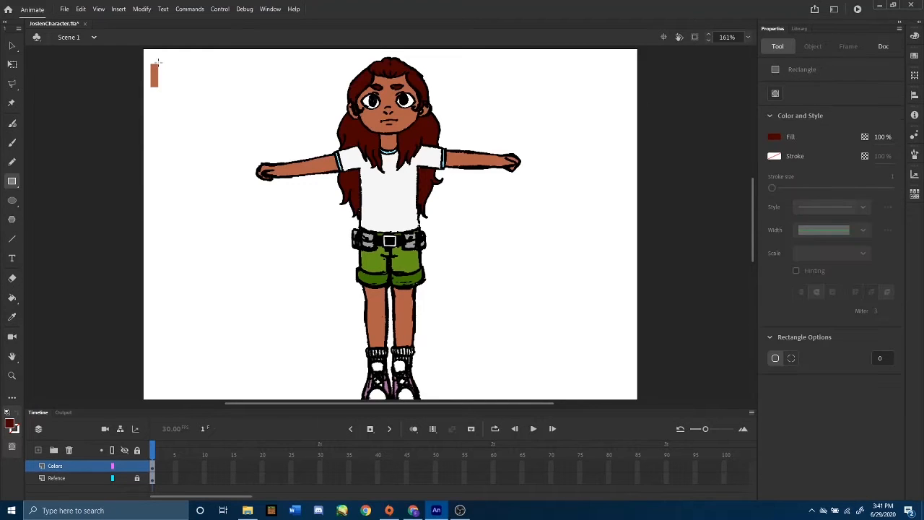
{"action": "left_click_drag", "start_coordinate": [158, 64], "coordinate": [166, 87]}
- Sample the light blue collar trim and the off-white shirt, drawing a rectangle swatch of each beside the dark red one
{"action": "left_click", "coordinate": [20, 317]}
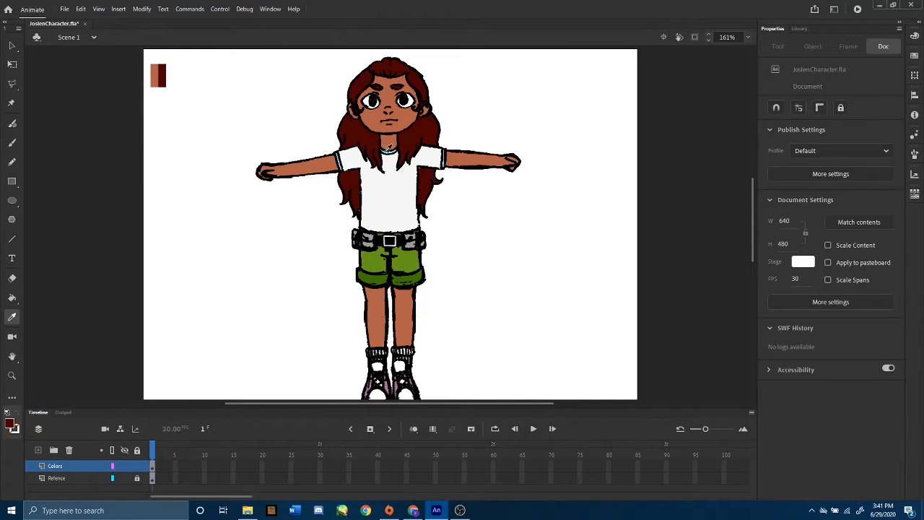
{"action": "left_click", "coordinate": [377, 155]}
{"action": "left_click", "coordinate": [11, 182]}
{"action": "left_click_drag", "start_coordinate": [167, 63], "coordinate": [181, 85]}
{"action": "left_click", "coordinate": [12, 316]}
{"action": "left_click", "coordinate": [243, 231]}
{"action": "left_click", "coordinate": [12, 181]}
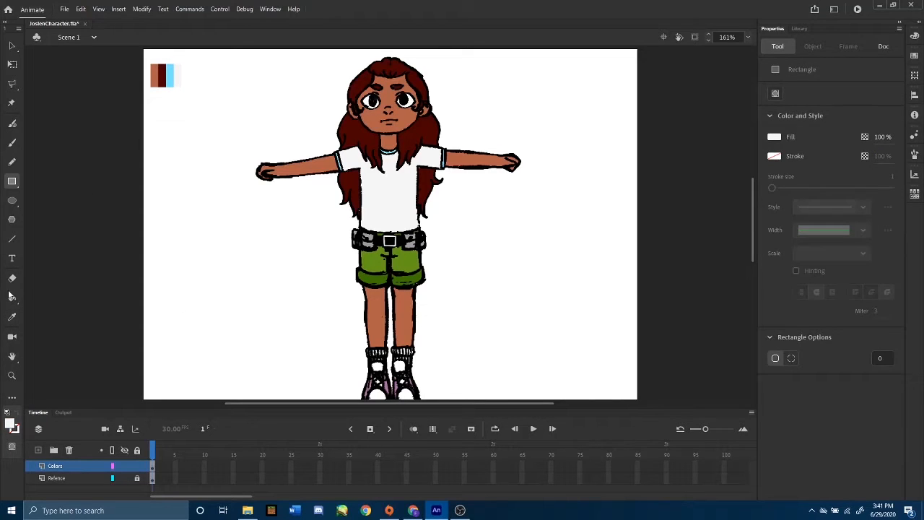
- Sample the grey of the belt pouch and draw a rectangle swatch beside the off-white one
{"action": "left_click", "coordinate": [12, 316]}
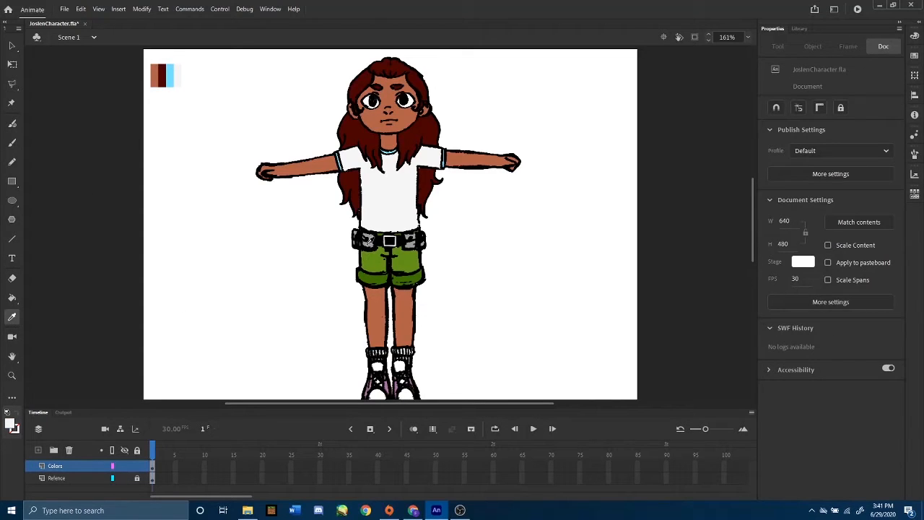
{"action": "left_click", "coordinate": [368, 243]}
{"action": "left_click", "coordinate": [12, 183]}
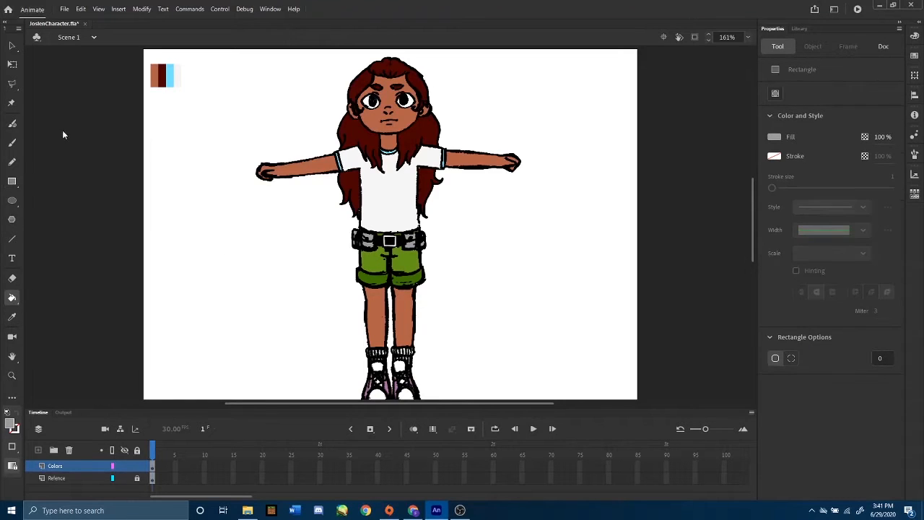
{"action": "mouse_move", "coordinate": [181, 64]}
{"action": "left_mouse_down"}
{"action": "mouse_move", "coordinate": [198, 82]}
{"action": "mouse_move", "coordinate": [188, 86]}
{"action": "left_mouse_up"}
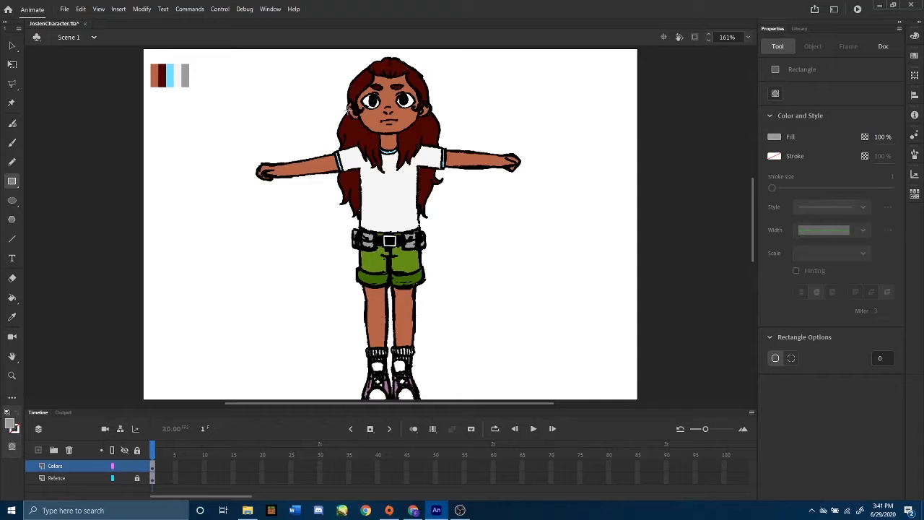
- Sample the green of the shorts and the darker green of their cuffs, adding a rectangle swatch of each after the grey one
{"action": "left_click", "coordinate": [11, 318]}
{"action": "left_click", "coordinate": [368, 269]}
{"action": "left_click", "coordinate": [12, 182]}
{"action": "left_click_drag", "start_coordinate": [194, 80], "coordinate": [204, 87]}
{"action": "left_click", "coordinate": [12, 317]}
{"action": "left_click", "coordinate": [371, 279]}
{"action": "left_click", "coordinate": [12, 181]}
- Sample the light grey of the belt buckle and draw a rectangle swatch beside the darker green one
{"action": "left_click", "coordinate": [12, 318]}
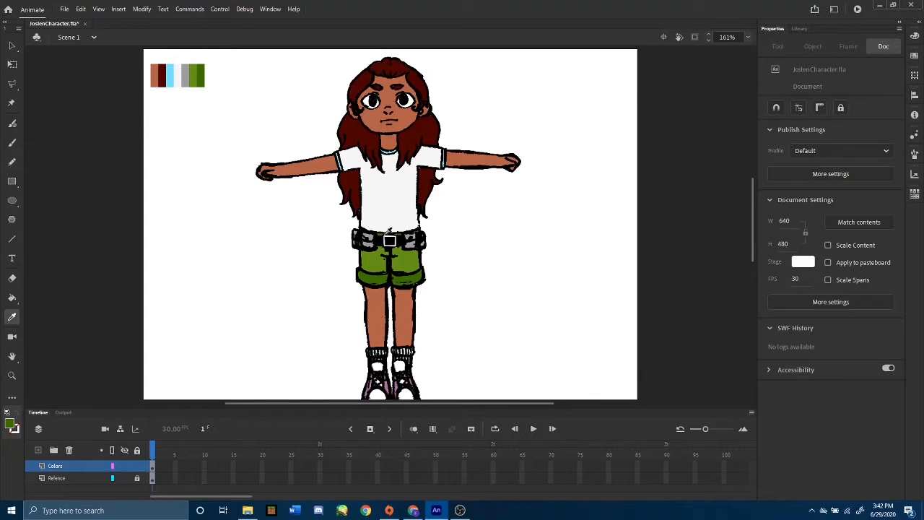
{"action": "left_click", "coordinate": [385, 234]}
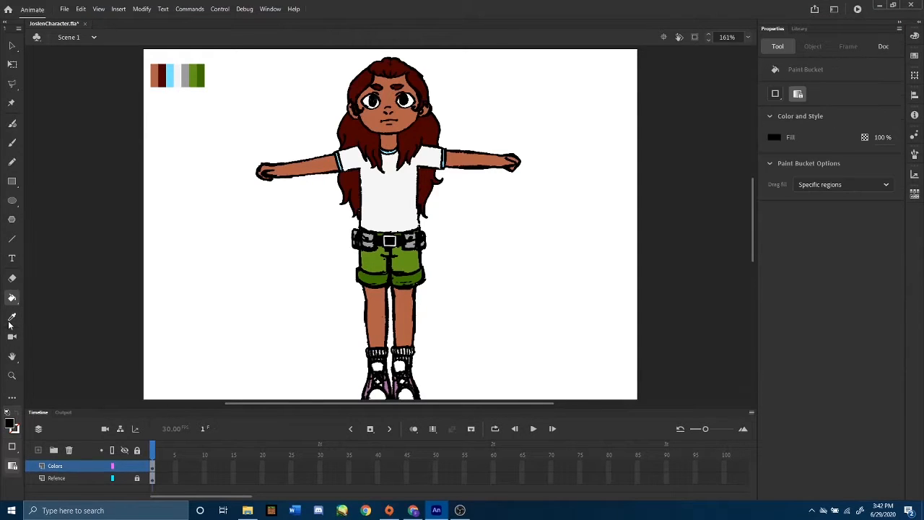
{"action": "left_click", "coordinate": [10, 318]}
{"action": "key", "text": "ctrl+equal"}
{"action": "key", "text": "ctrl+equal"}
{"action": "left_click", "coordinate": [371, 267]}
{"action": "key", "text": "ctrl+minus"}
{"action": "key", "text": "ctrl+minus"}
{"action": "left_click", "coordinate": [11, 181]}
{"action": "left_click_drag", "start_coordinate": [205, 64], "coordinate": [213, 88]}
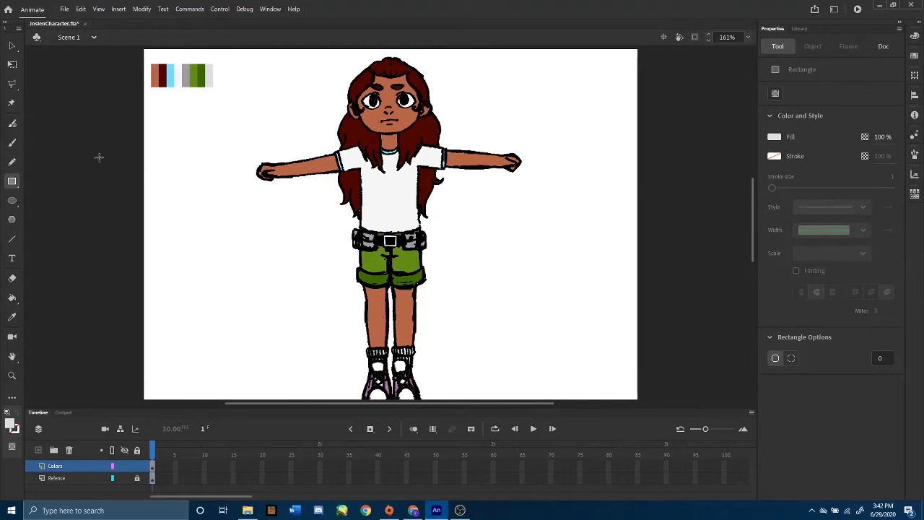
- Sample the purple of the shoes, draw a rectangle swatch beside the light grey one, and lock the Colors layer
{"action": "left_click", "coordinate": [12, 317]}
{"action": "left_click", "coordinate": [369, 388]}
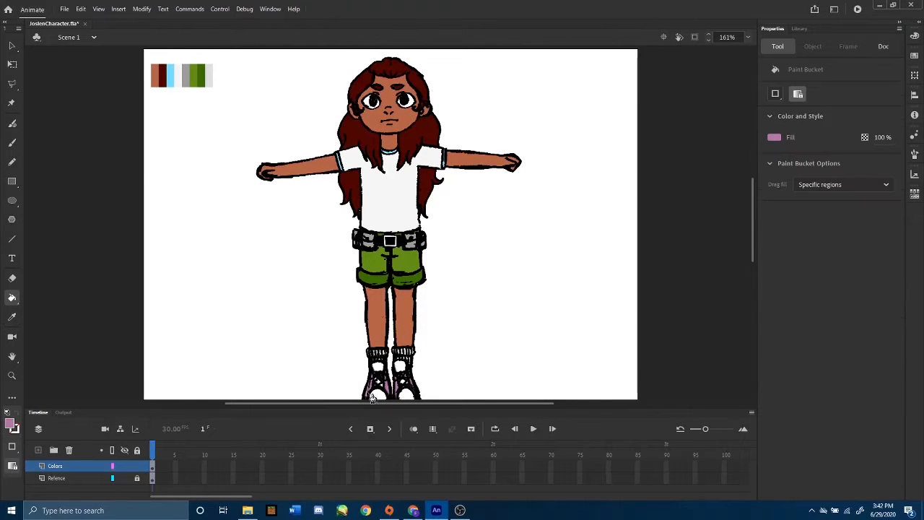
{"action": "left_click", "coordinate": [11, 181]}
{"action": "left_click_drag", "start_coordinate": [212, 64], "coordinate": [220, 88]}
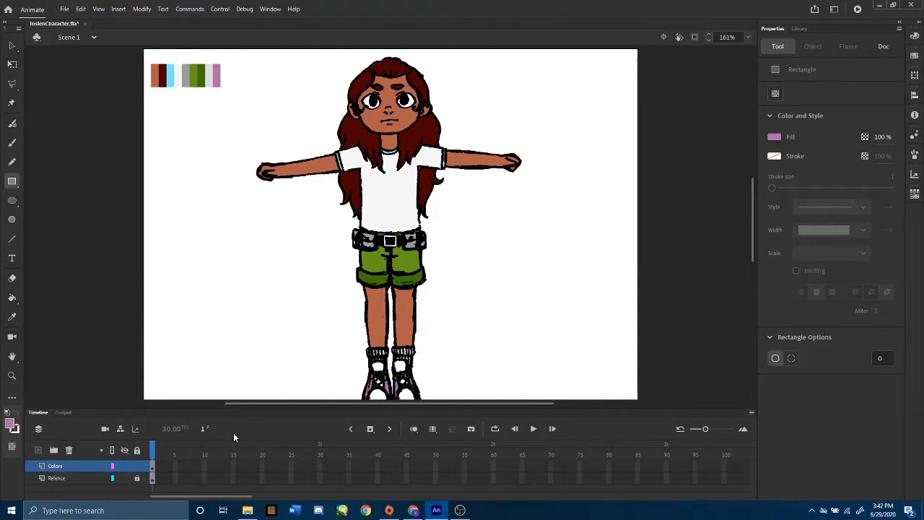
{"action": "left_click", "coordinate": [138, 466]}
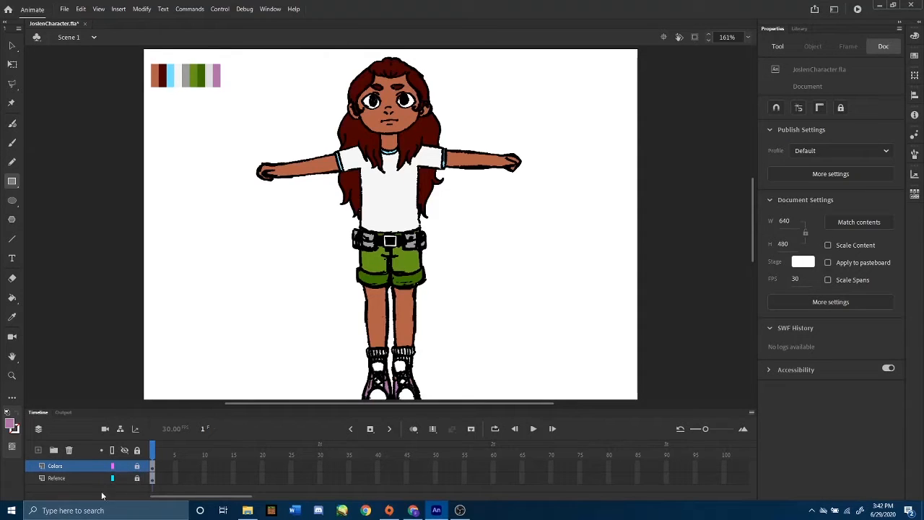
- Set the Refence layer's visibility to 50% opacity in its layer properties
{"action": "right_click", "coordinate": [77, 478]}
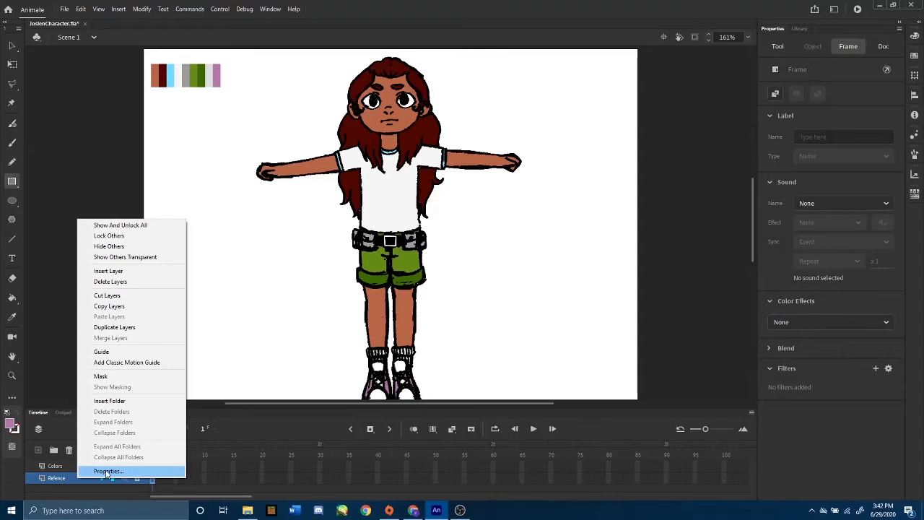
{"action": "left_click", "coordinate": [107, 472]}
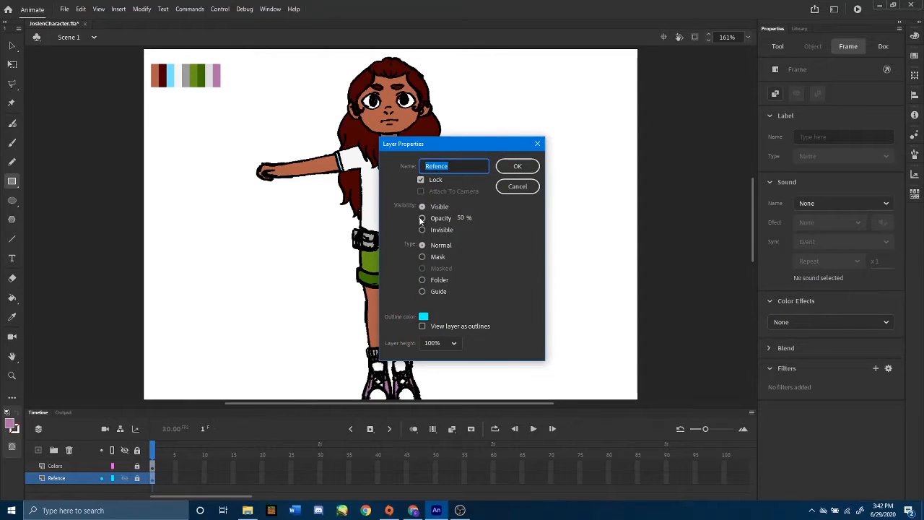
{"action": "left_click", "coordinate": [422, 219]}
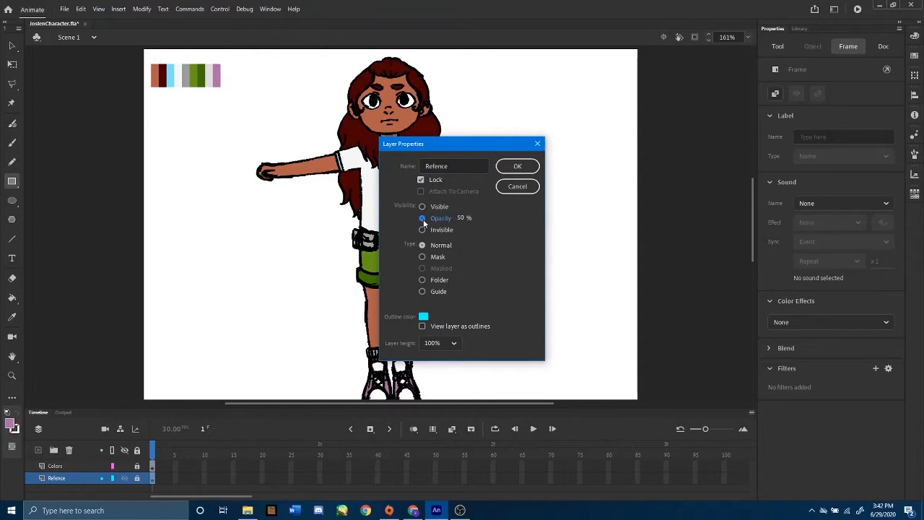
{"action": "left_click", "coordinate": [519, 166]}
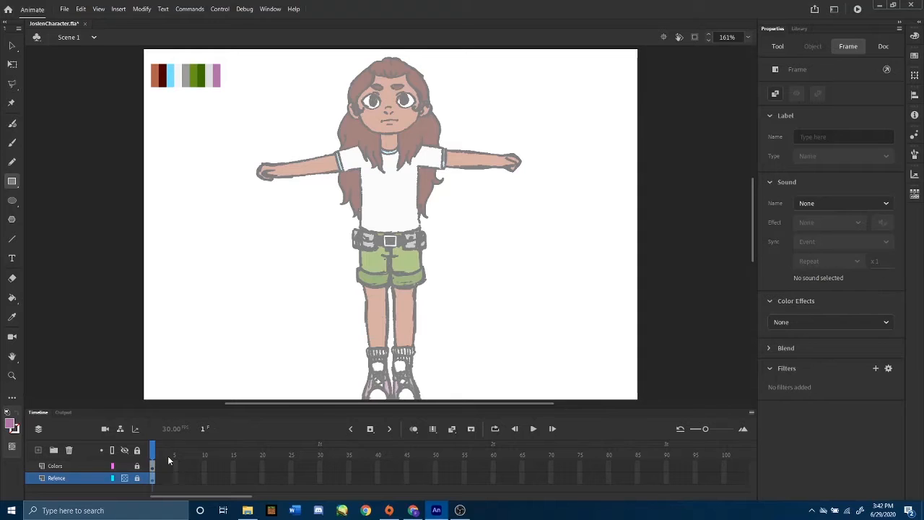
- Add a new layer above Colors and name it Head
{"action": "left_click", "coordinate": [70, 465]}
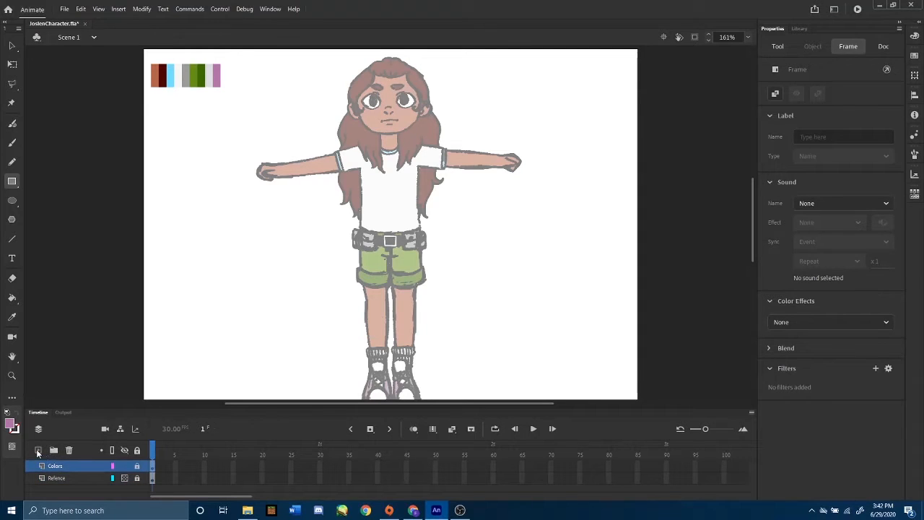
{"action": "left_click", "coordinate": [38, 452]}
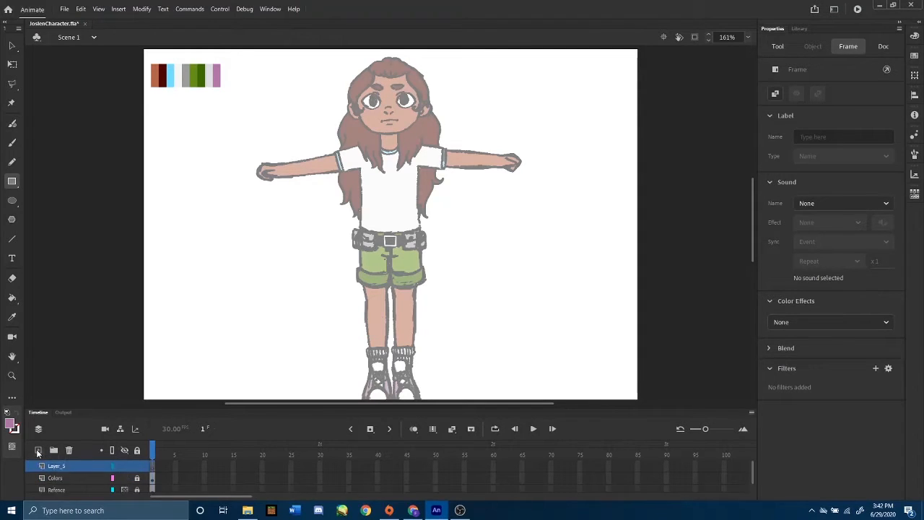
{"action": "left_click", "coordinate": [62, 469]}
{"action": "double_click", "coordinate": [63, 469]}
{"action": "type", "text": "Head"}
{"action": "key", "text": "Return"}
- Set up the Oval tool with a black (#000000) stroke for drawing the head
{"action": "key", "text": "ctrl+equal"}
{"action": "key", "text": "ctrl+equal"}
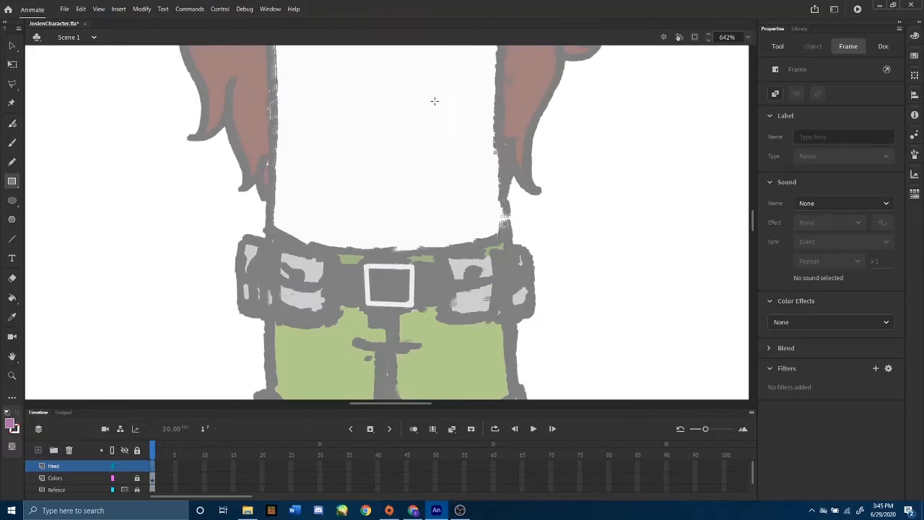
{"action": "left_click_drag", "start_coordinate": [756, 223], "coordinate": [751, 194]}
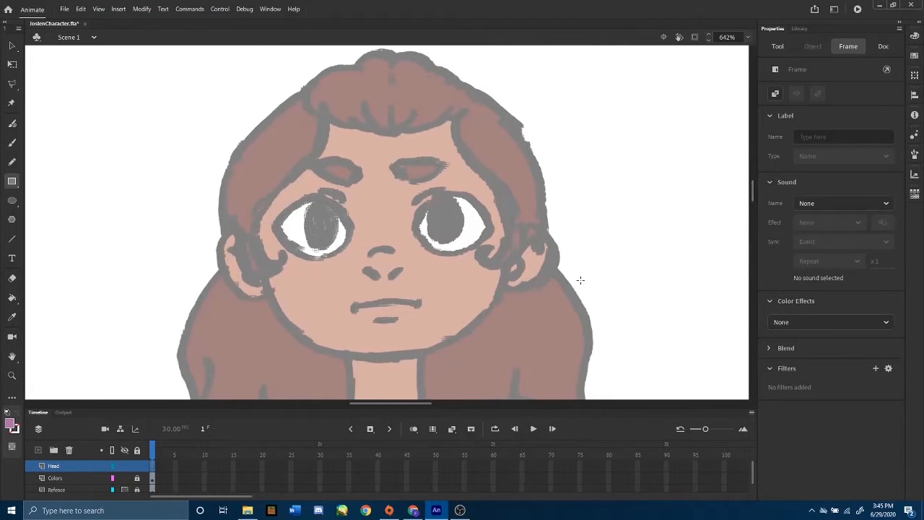
{"action": "left_click", "coordinate": [11, 202]}
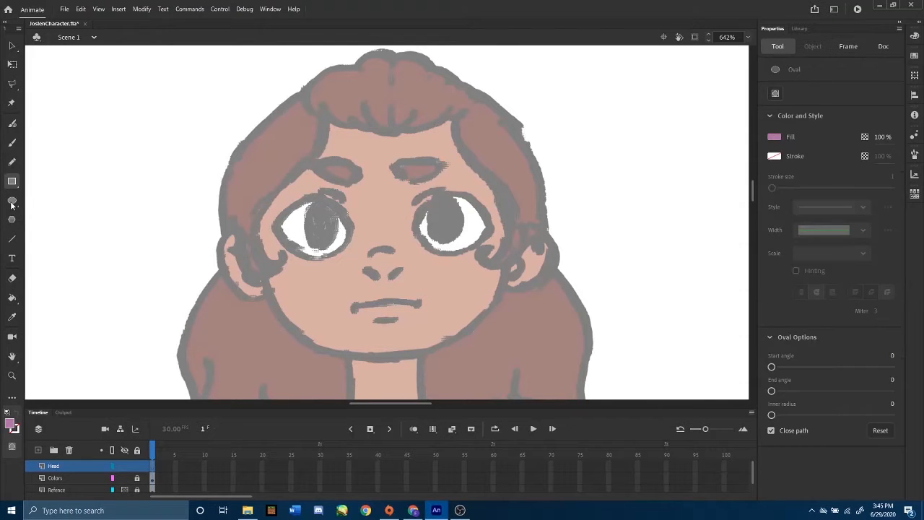
{"action": "left_click", "coordinate": [16, 428]}
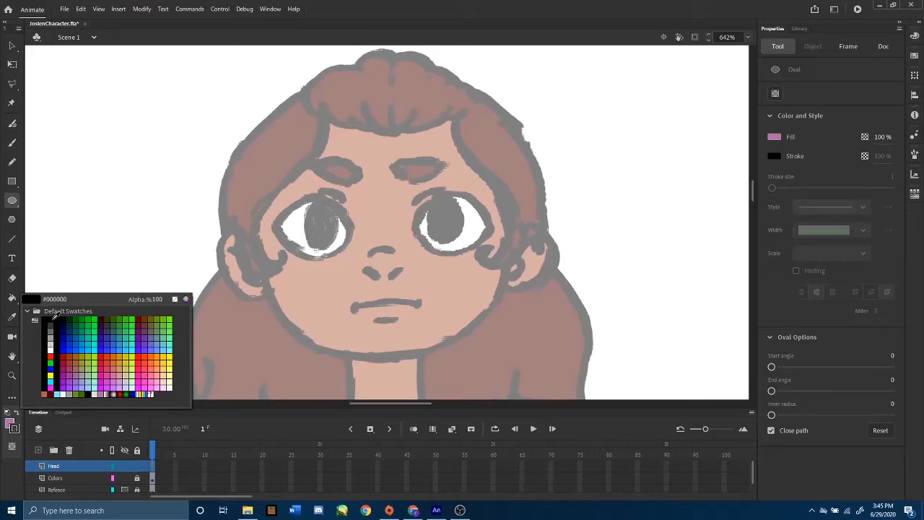
{"action": "left_click", "coordinate": [49, 320]}
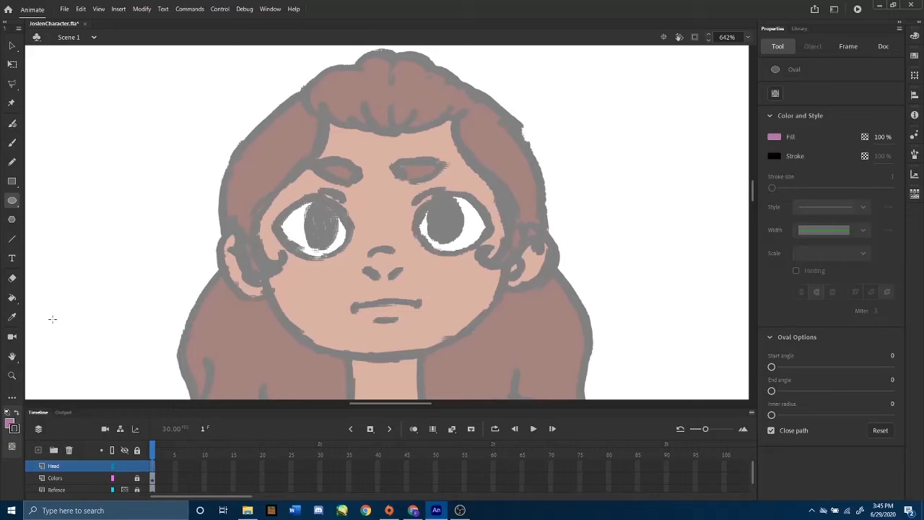
{"action": "left_click", "coordinate": [17, 431]}
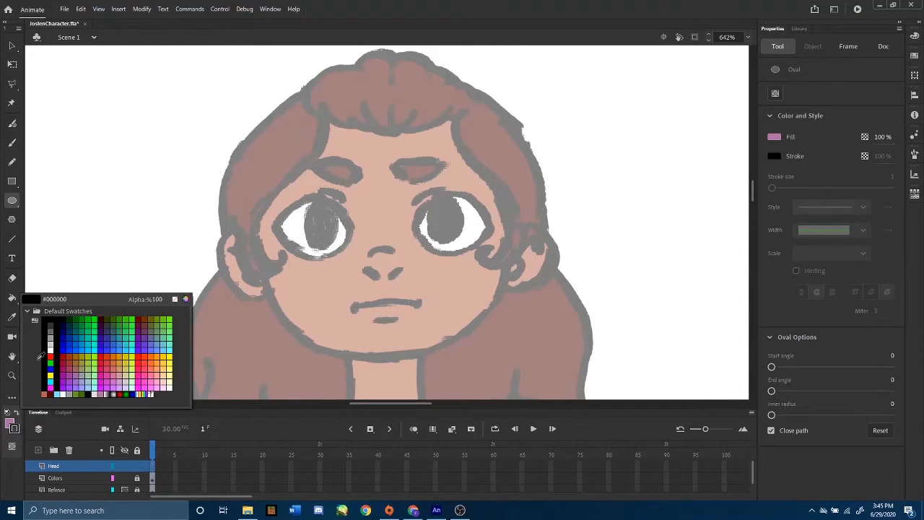
{"action": "left_click", "coordinate": [49, 316]}
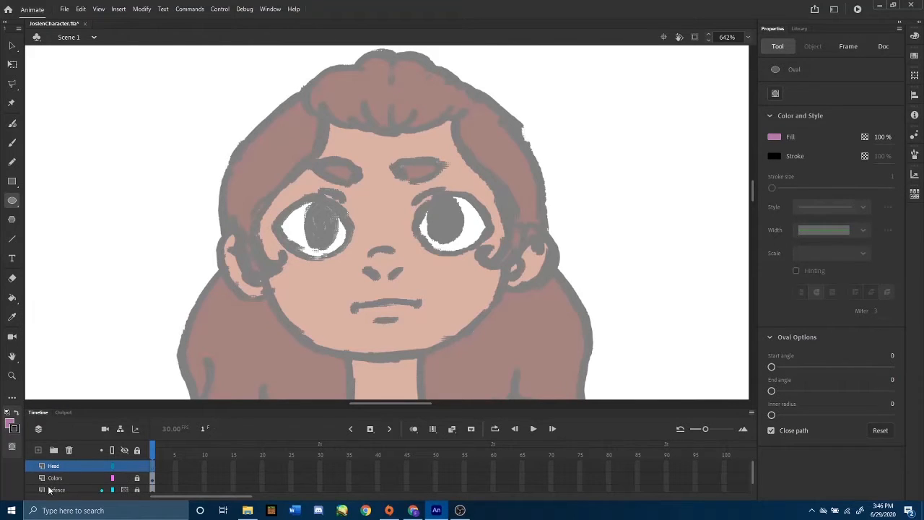
- Sample the brown skin swatch from the palette as the fill colour
{"action": "left_click", "coordinate": [7, 427]}
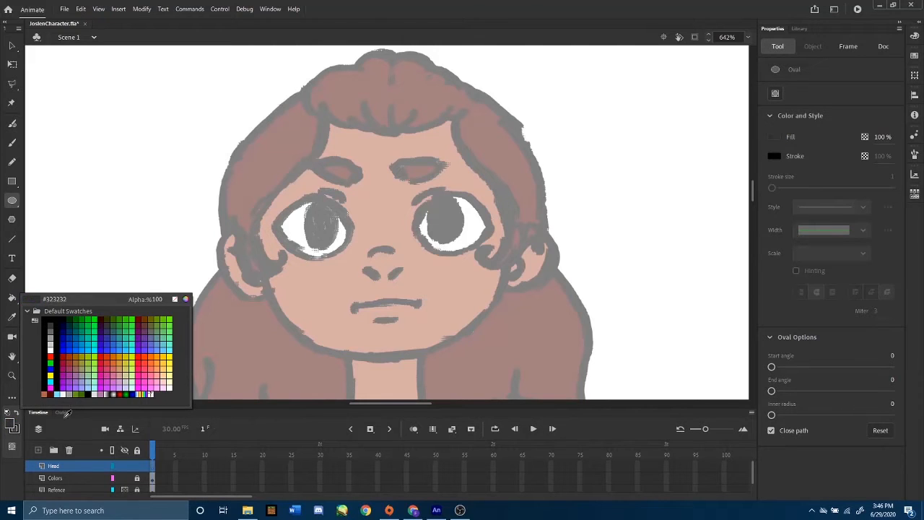
{"action": "left_click", "coordinate": [197, 187]}
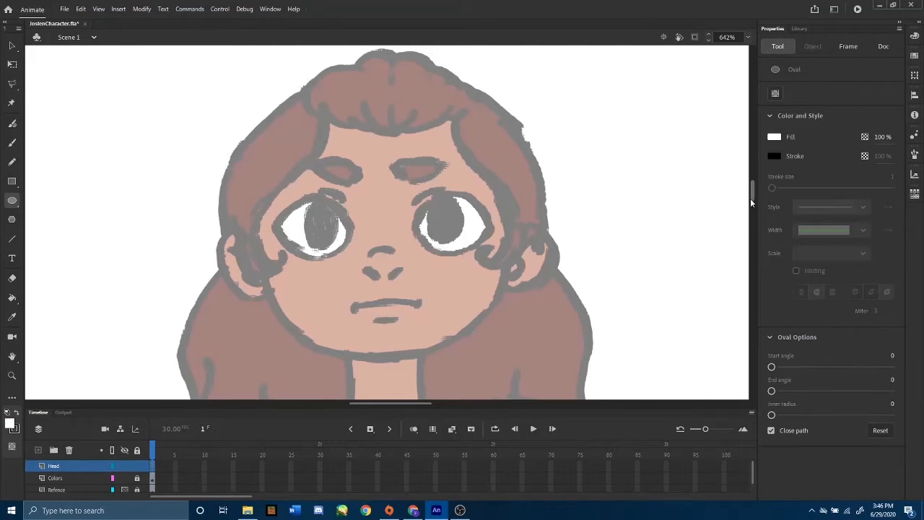
{"action": "mouse_move", "coordinate": [751, 202]}
{"action": "left_mouse_down"}
{"action": "mouse_move", "coordinate": [749, 155]}
{"action": "mouse_move", "coordinate": [750, 188]}
{"action": "left_mouse_up"}
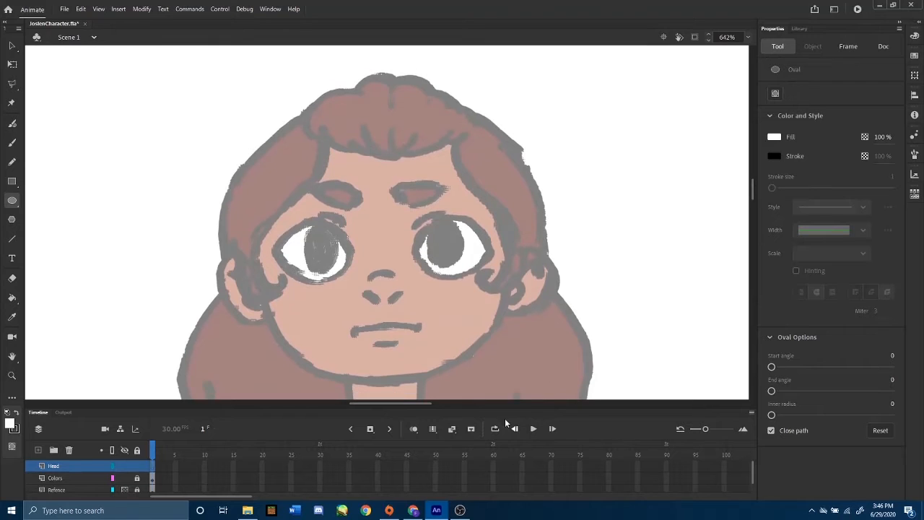
{"action": "left_click_drag", "start_coordinate": [404, 403], "coordinate": [315, 406]}
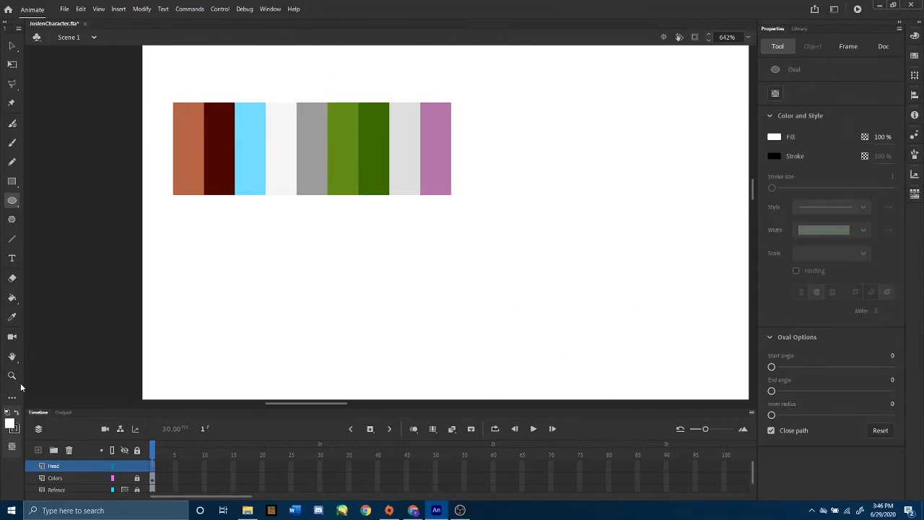
{"action": "left_click", "coordinate": [12, 317]}
{"action": "left_click", "coordinate": [190, 153]}
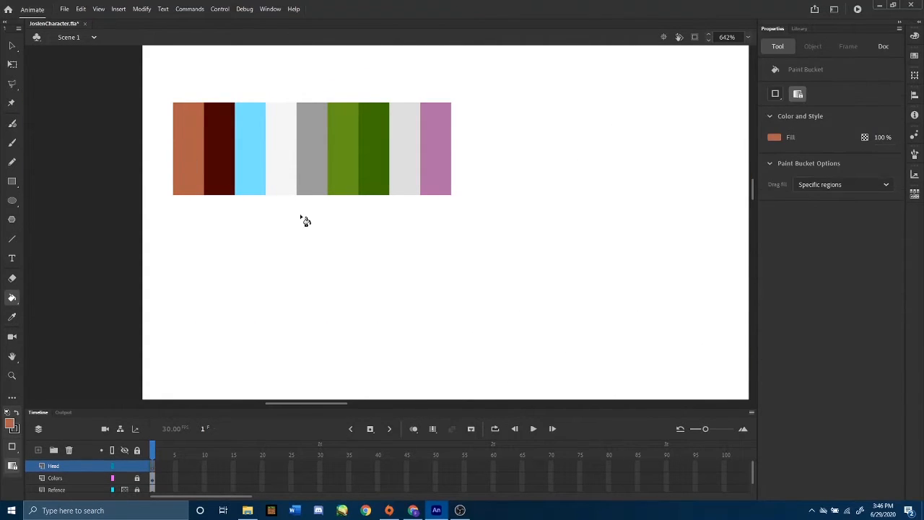
- Draw a skin-coloured oval with a black outline, about 98 by 87 px, over the reference face on the Head layer
{"action": "left_click_drag", "start_coordinate": [335, 404], "coordinate": [414, 402]}
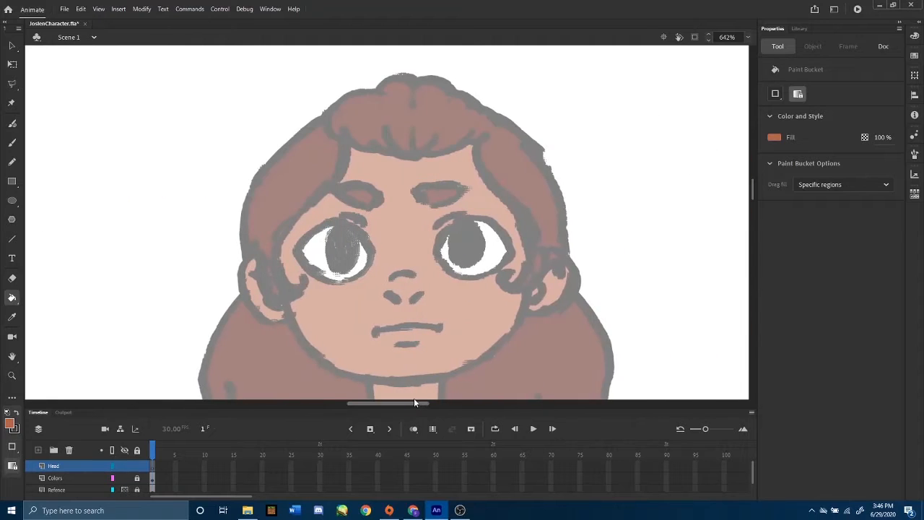
{"action": "left_click_drag", "start_coordinate": [754, 182], "coordinate": [754, 190]}
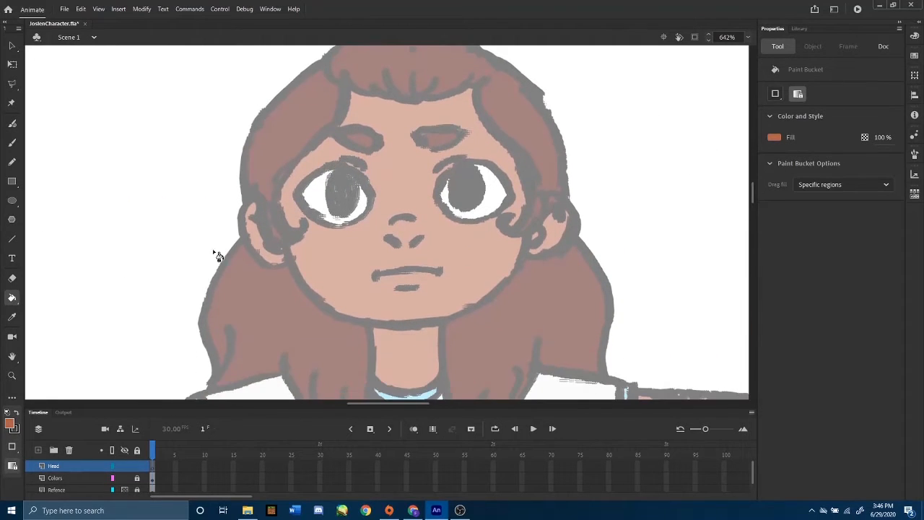
{"action": "left_click", "coordinate": [12, 200]}
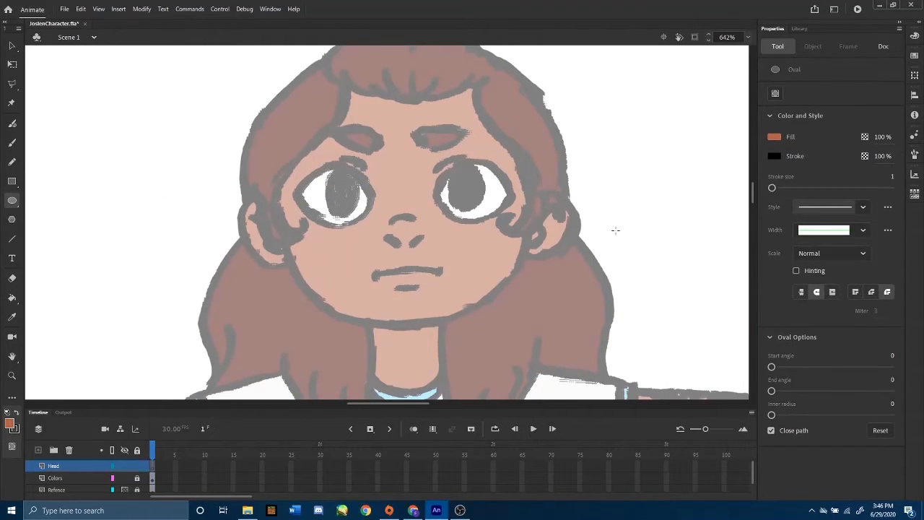
{"action": "left_click_drag", "start_coordinate": [754, 196], "coordinate": [755, 195]}
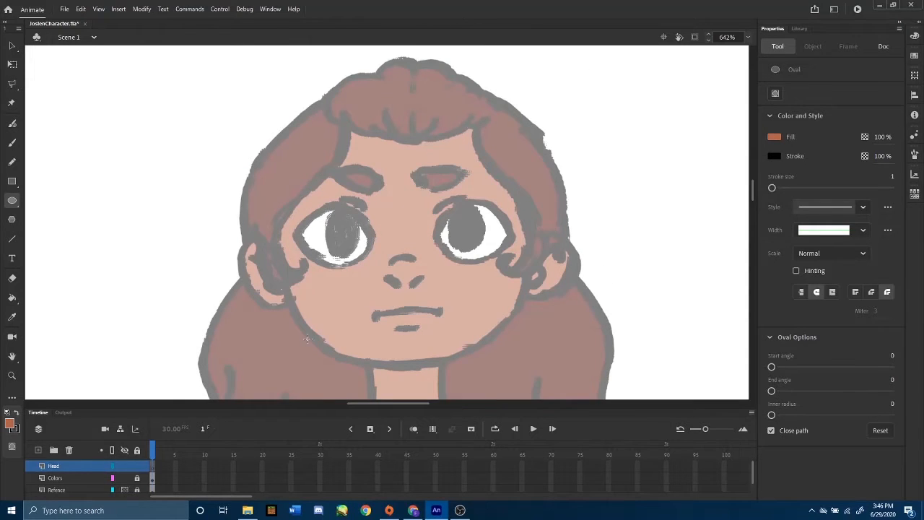
{"action": "mouse_move", "coordinate": [303, 336]}
{"action": "left_mouse_down"}
{"action": "mouse_move", "coordinate": [393, 226]}
{"action": "mouse_move", "coordinate": [599, 125]}
{"action": "mouse_move", "coordinate": [597, 58]}
{"action": "mouse_move", "coordinate": [609, 69]}
{"action": "left_mouse_up"}
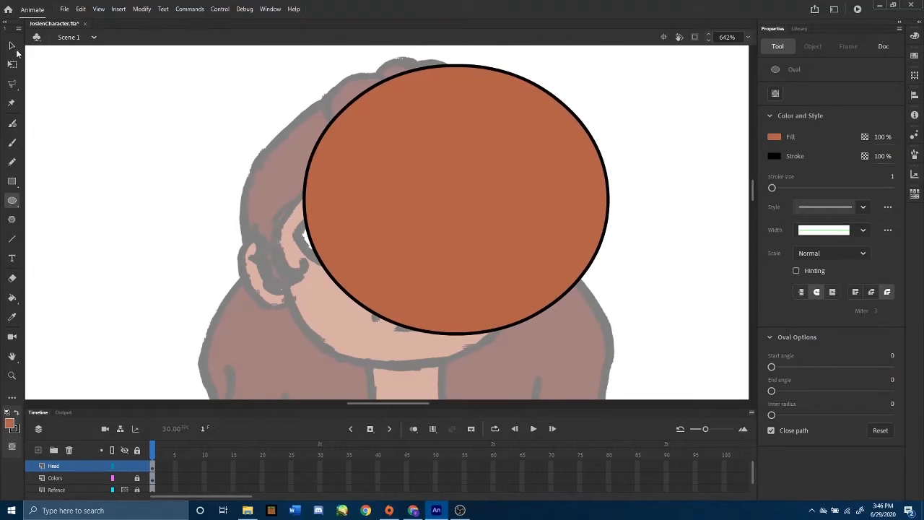
- Select the whole oval, move it to centre over the reference face, and stretch its height to about 88 px
{"action": "left_click", "coordinate": [12, 46]}
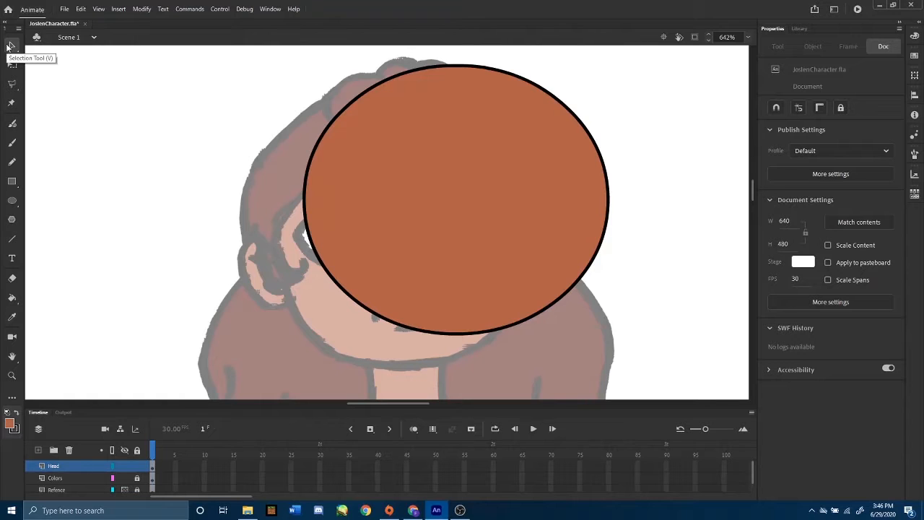
{"action": "mouse_move", "coordinate": [207, 370]}
{"action": "left_mouse_down"}
{"action": "mouse_move", "coordinate": [623, 159]}
{"action": "mouse_move", "coordinate": [700, 53]}
{"action": "left_mouse_up"}
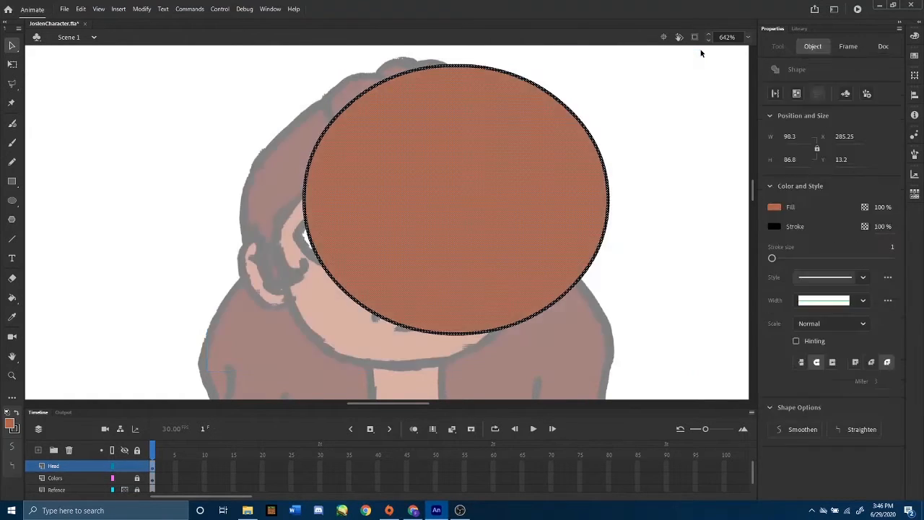
{"action": "left_click", "coordinate": [13, 67]}
{"action": "left_click_drag", "start_coordinate": [397, 220], "coordinate": [342, 252]}
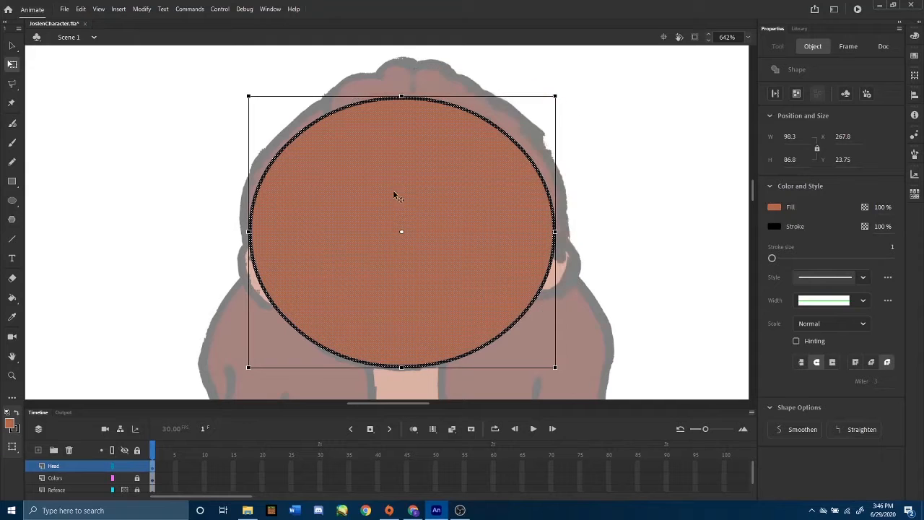
{"action": "mouse_move", "coordinate": [402, 96]}
{"action": "left_mouse_down"}
{"action": "mouse_move", "coordinate": [402, 116]}
{"action": "mouse_move", "coordinate": [403, 92]}
{"action": "left_mouse_up"}
{"action": "mouse_move", "coordinate": [400, 175]}
{"action": "left_mouse_down"}
{"action": "mouse_move", "coordinate": [561, 180]}
{"action": "mouse_move", "coordinate": [400, 169]}
{"action": "left_mouse_up"}
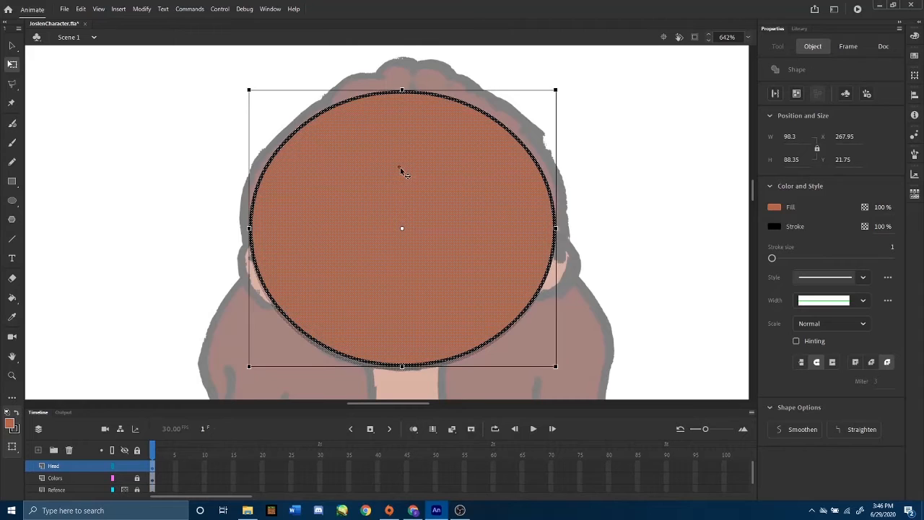
- Set the Head layer to 50% opacity, then narrow the face oval to about 88 px and nudge it down to match the reference
{"action": "right_click", "coordinate": [75, 469]}
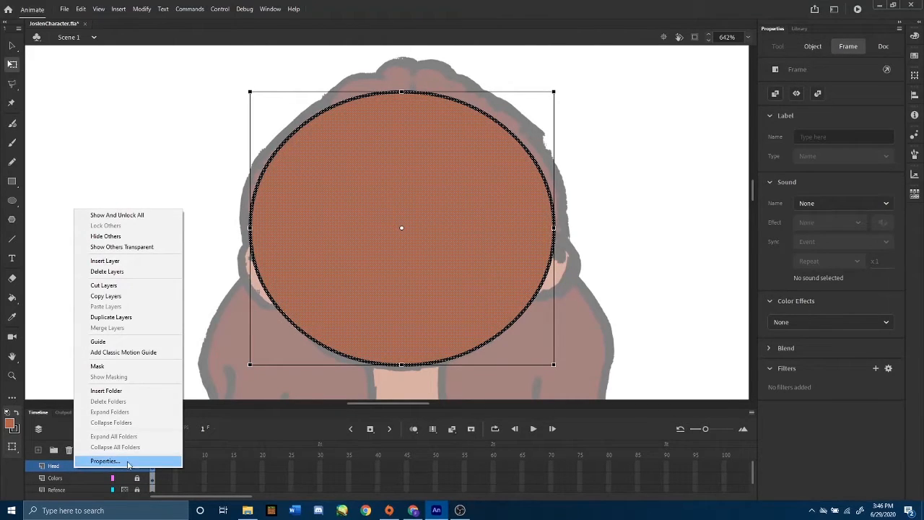
{"action": "left_click", "coordinate": [130, 464]}
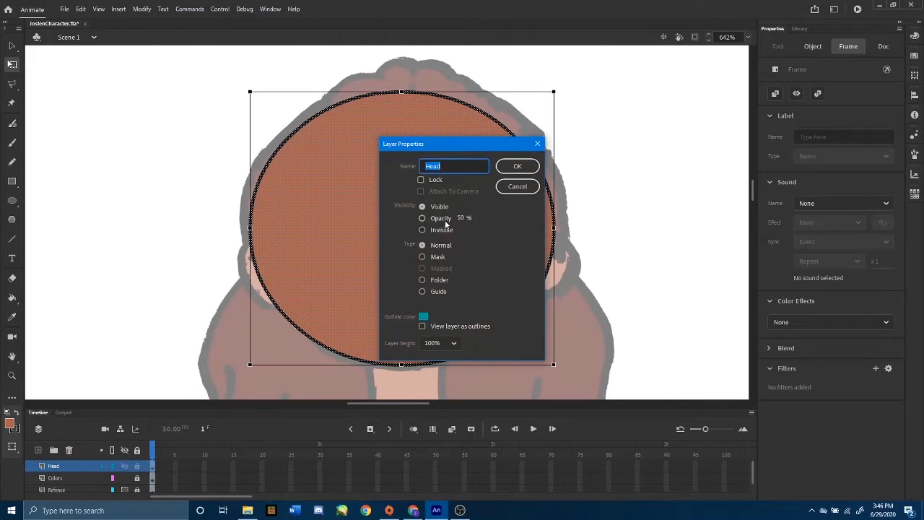
{"action": "left_click", "coordinate": [429, 218]}
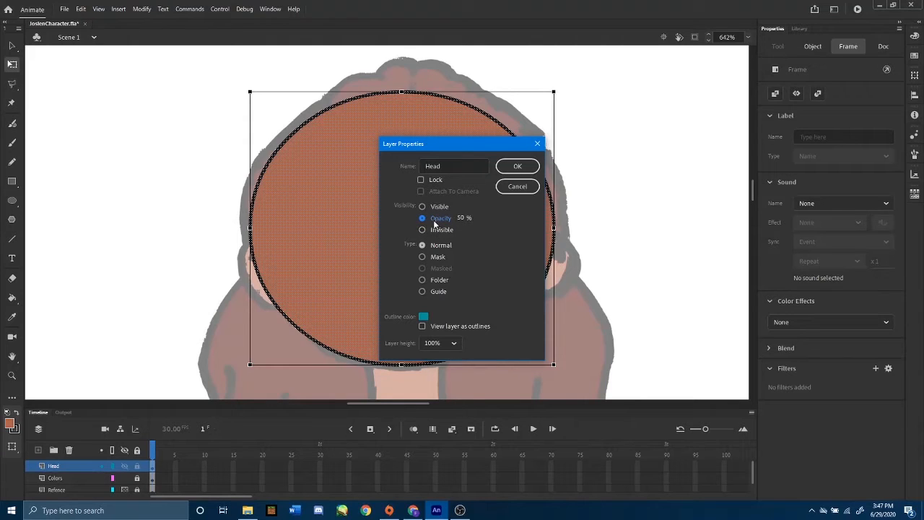
{"action": "left_click", "coordinate": [517, 168]}
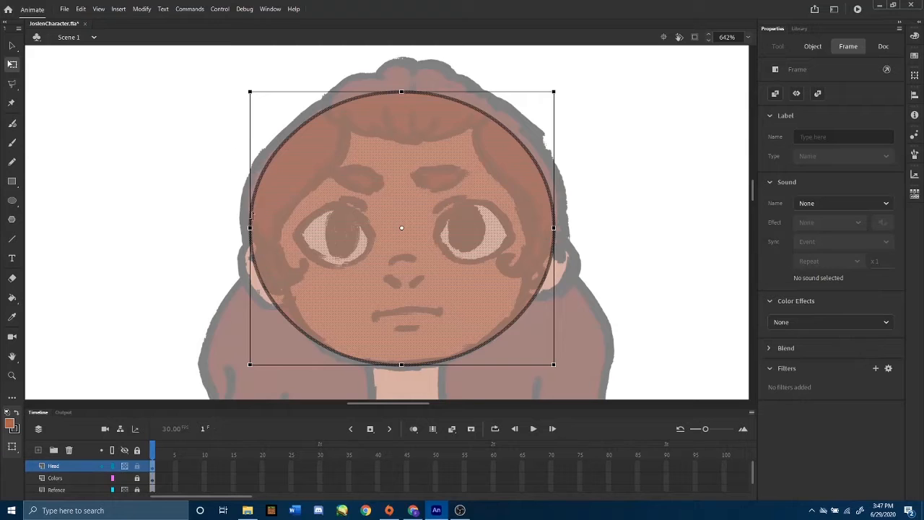
{"action": "left_click_drag", "start_coordinate": [249, 228], "coordinate": [265, 228]}
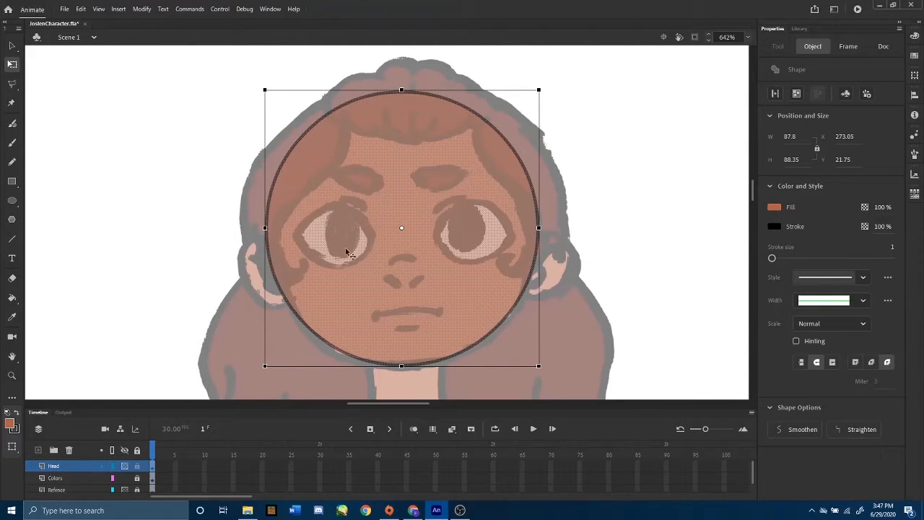
{"action": "left_click_drag", "start_coordinate": [451, 253], "coordinate": [453, 259]}
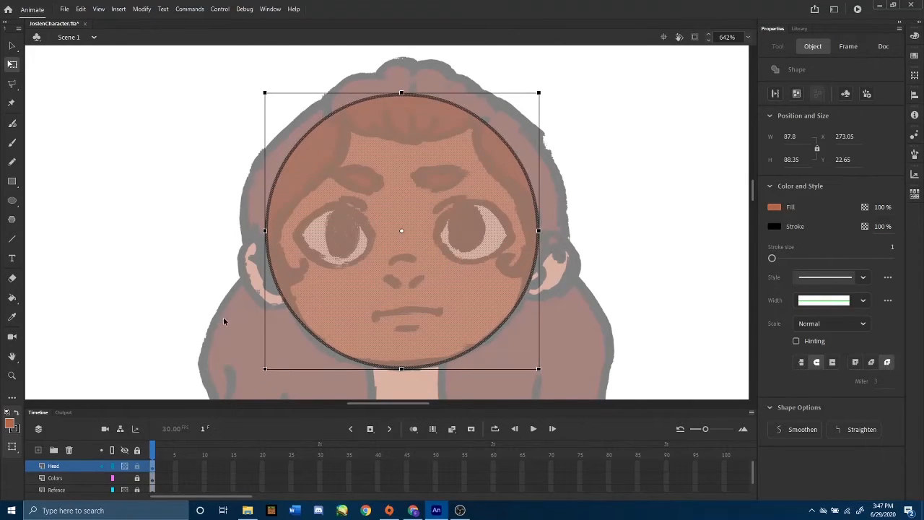
- Set the Head layer back to fully visible and deselect the face circle
{"action": "right_click", "coordinate": [61, 465]}
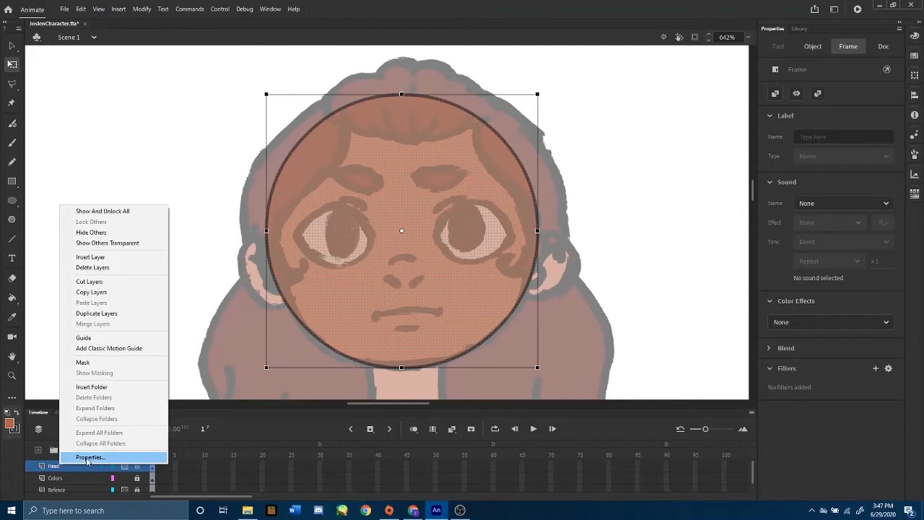
{"action": "left_click", "coordinate": [87, 458]}
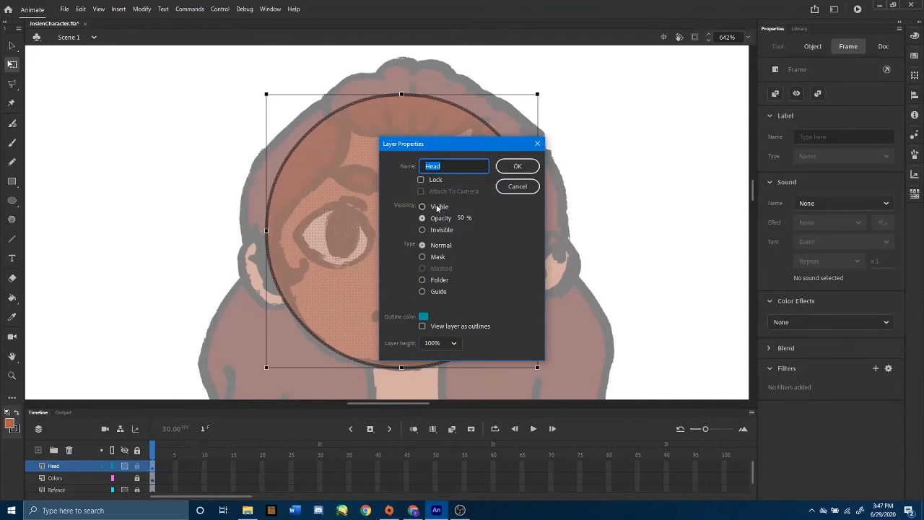
{"action": "left_click", "coordinate": [423, 207]}
{"action": "left_click", "coordinate": [523, 166]}
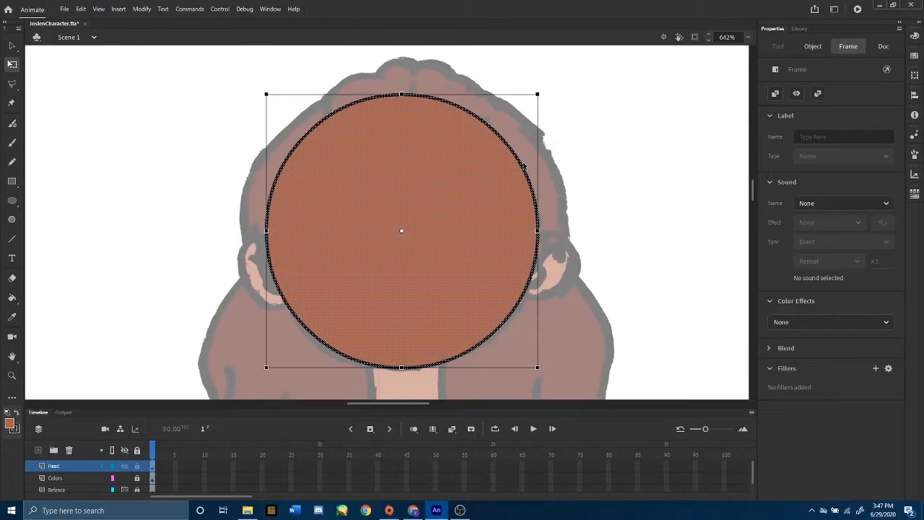
{"action": "left_click", "coordinate": [620, 335]}
{"action": "left_click_drag", "start_coordinate": [752, 186], "coordinate": [746, 185]}
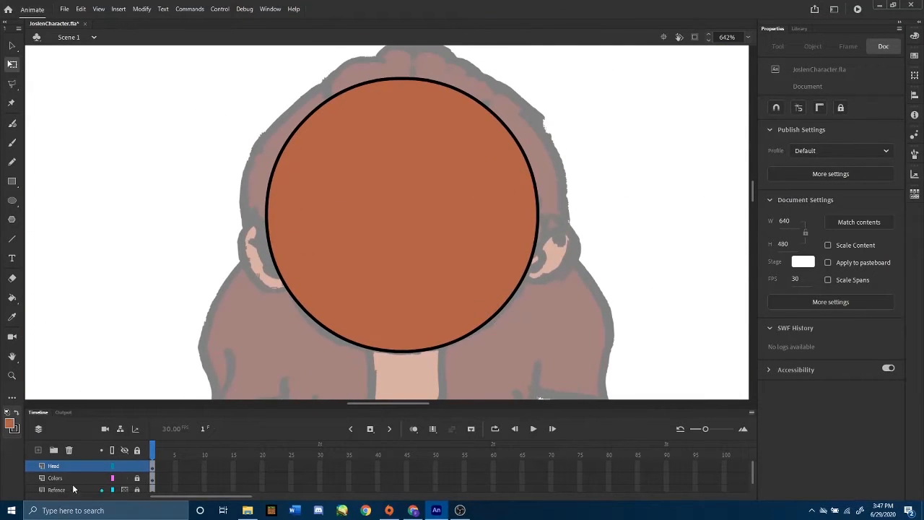
- Make the Head layer semi-transparent at 50% opacity so the reference face shows through
{"action": "right_click", "coordinate": [82, 467]}
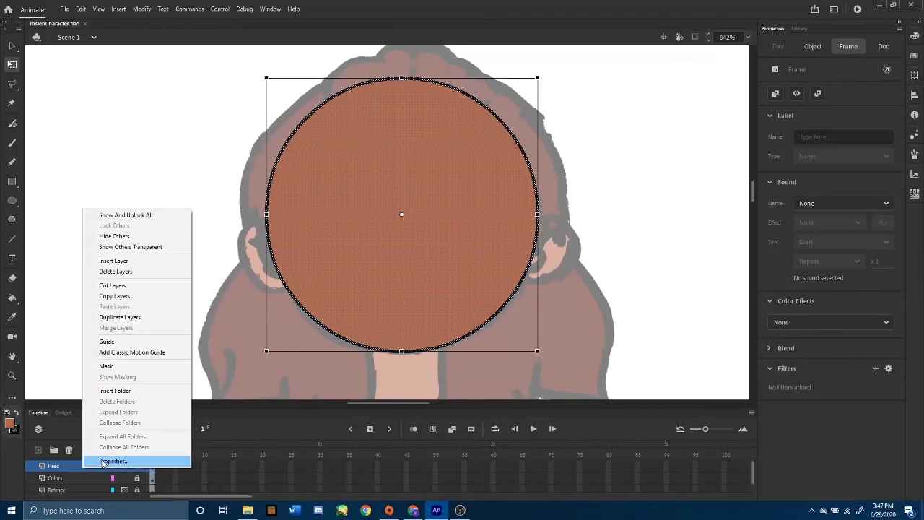
{"action": "left_click", "coordinate": [101, 464]}
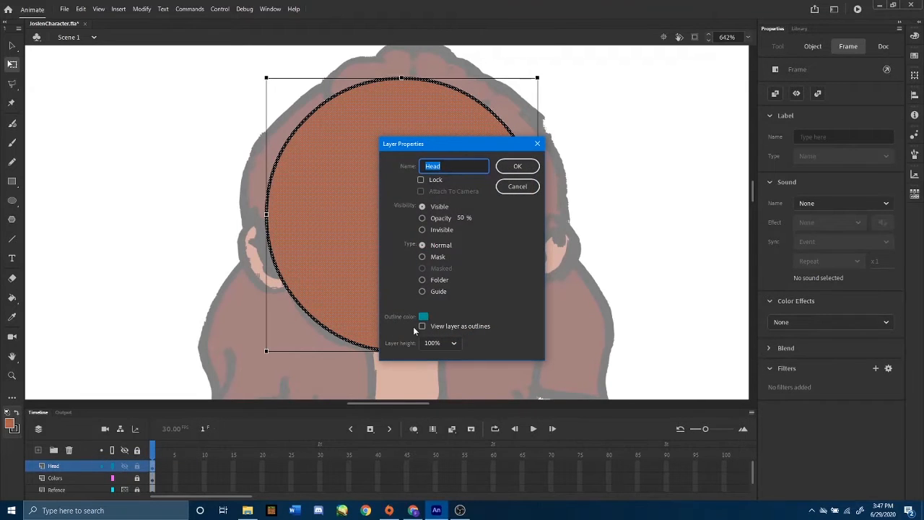
{"action": "left_click", "coordinate": [422, 218]}
{"action": "left_click", "coordinate": [517, 169]}
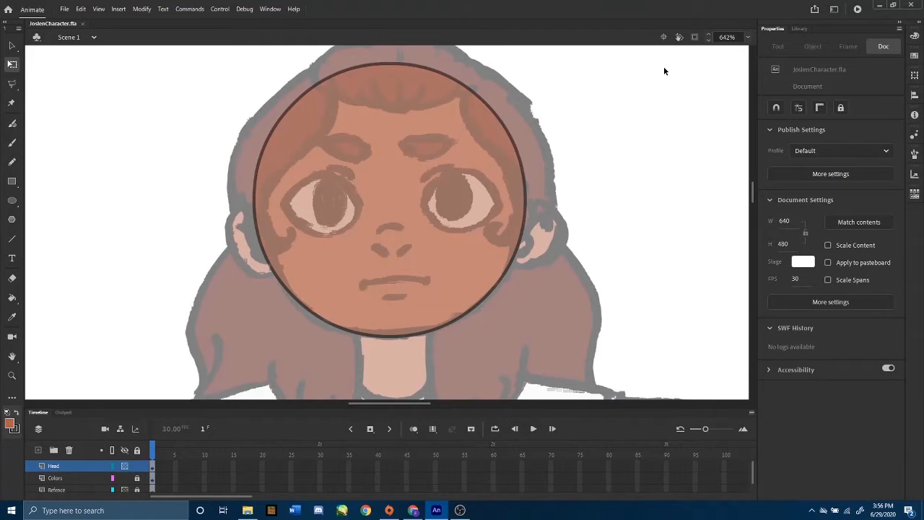
- Draw a skin-coloured circle about 22 px across in the empty area beside the head and pull its left half away
{"action": "left_click", "coordinate": [13, 202]}
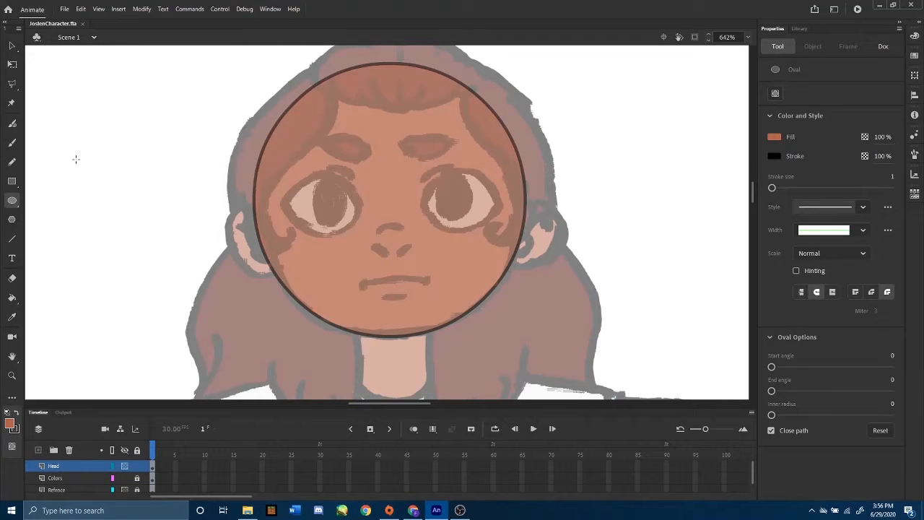
{"action": "left_click_drag", "start_coordinate": [76, 159], "coordinate": [144, 229]}
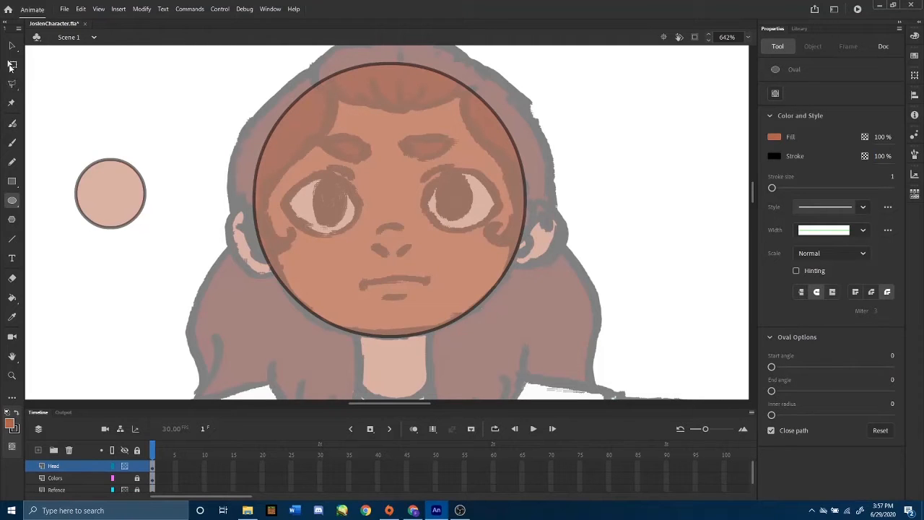
{"action": "left_click", "coordinate": [10, 66]}
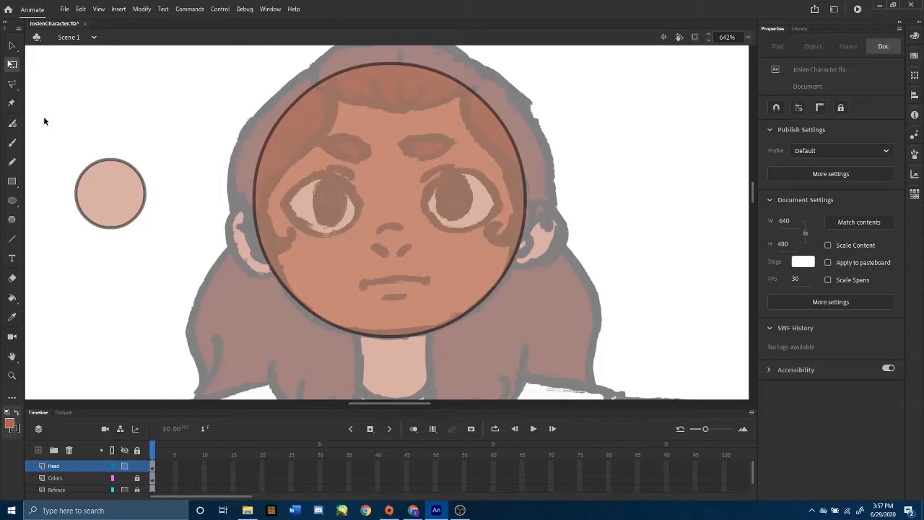
{"action": "left_click_drag", "start_coordinate": [44, 117], "coordinate": [110, 266]}
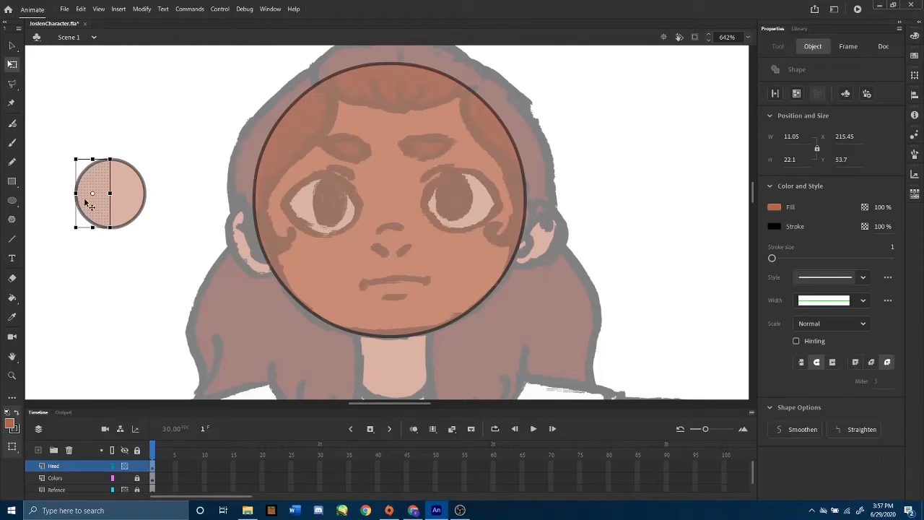
{"action": "left_click_drag", "start_coordinate": [99, 213], "coordinate": [71, 212]}
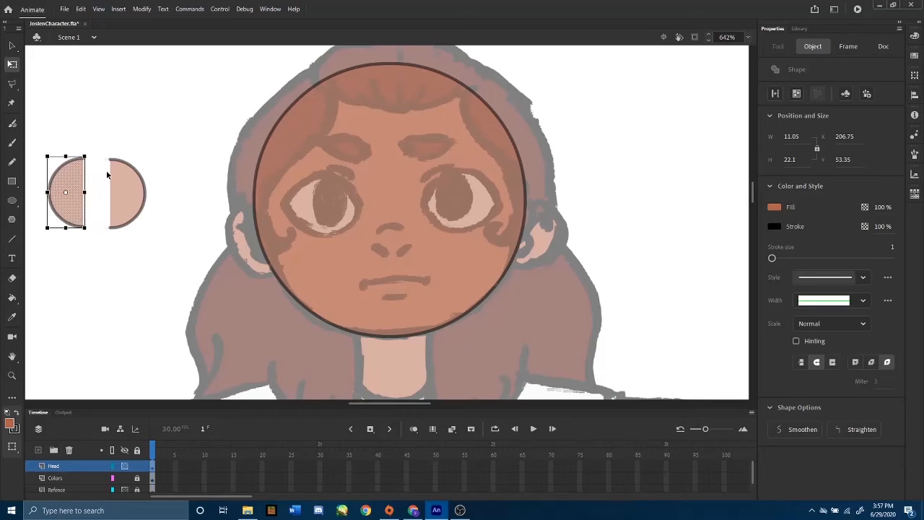
- Move the right half-circle beside the reference's right ear and the left half-circle beside its left ear
{"action": "left_click", "coordinate": [99, 259]}
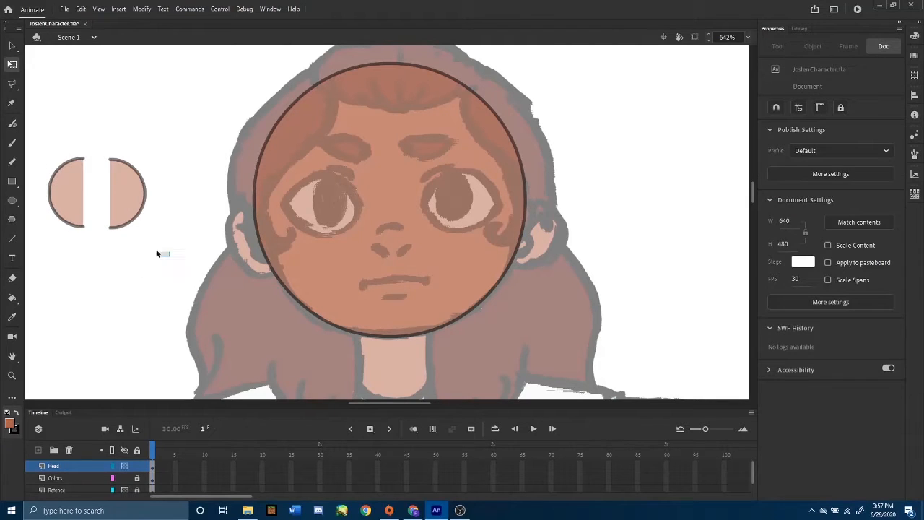
{"action": "left_click_drag", "start_coordinate": [170, 256], "coordinate": [96, 142]}
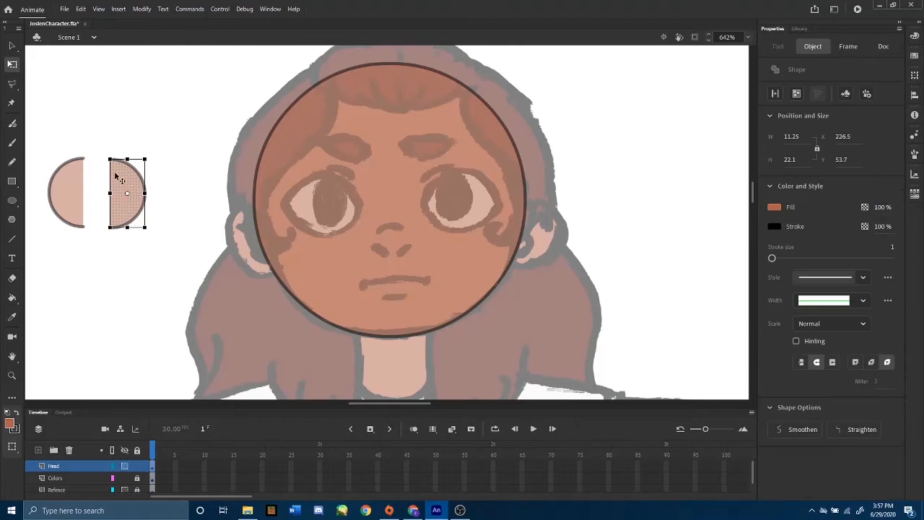
{"action": "left_click_drag", "start_coordinate": [121, 180], "coordinate": [594, 206]}
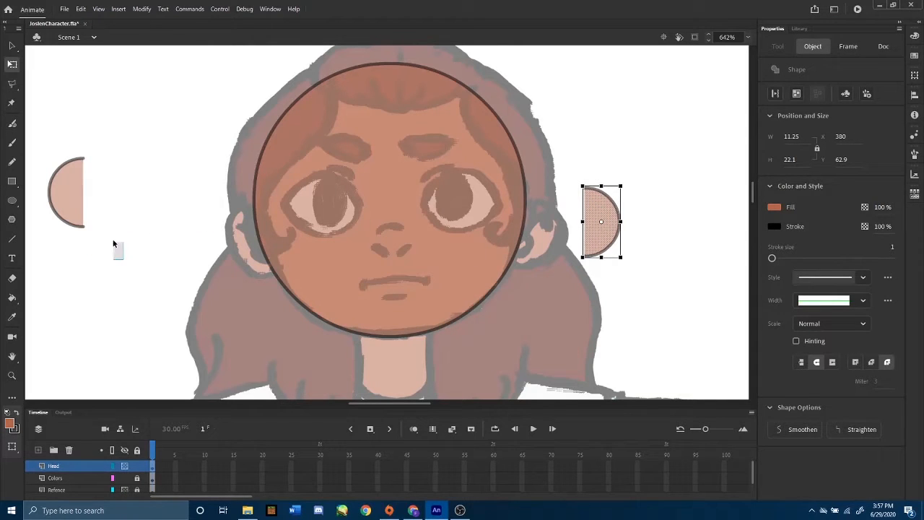
{"action": "left_click_drag", "start_coordinate": [113, 245], "coordinate": [50, 140]}
{"action": "left_click_drag", "start_coordinate": [68, 184], "coordinate": [210, 238]}
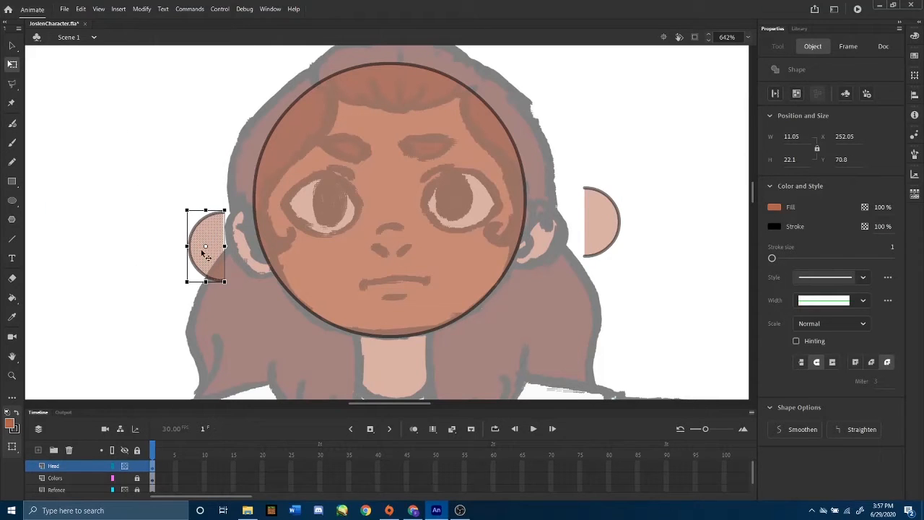
- Fit the left half-circle over the reference's left ear, rotating it to follow the face edge and scaling it to about 14.6 by 22.9 px
{"action": "key", "text": "ctrl+="}
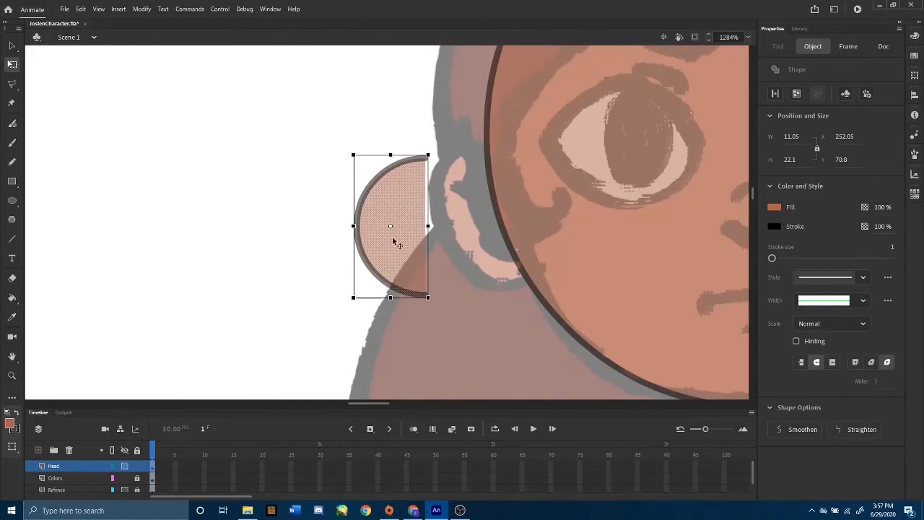
{"action": "left_click_drag", "start_coordinate": [443, 228], "coordinate": [249, 244]}
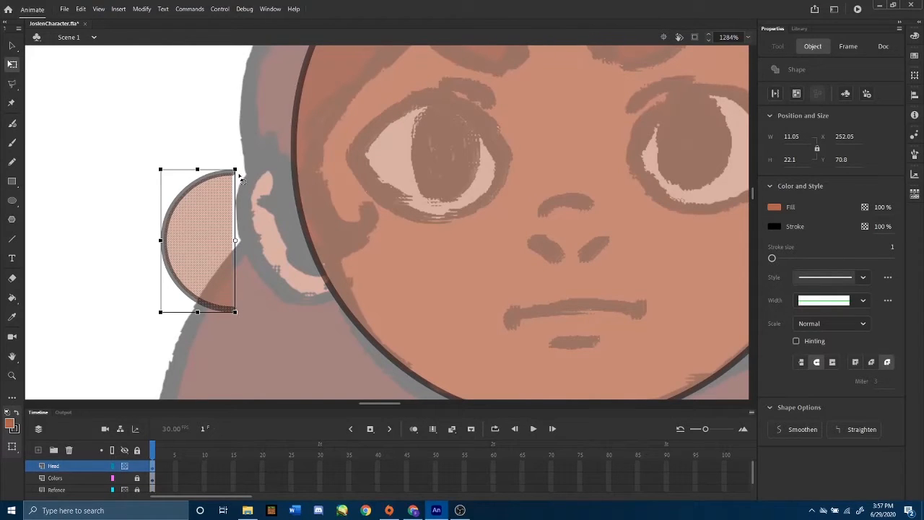
{"action": "left_click_drag", "start_coordinate": [215, 254], "coordinate": [291, 242]}
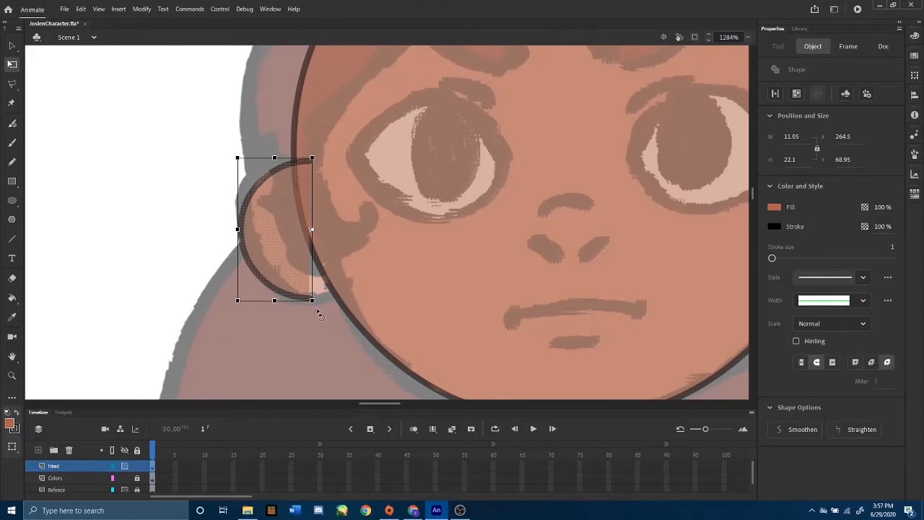
{"action": "left_click_drag", "start_coordinate": [318, 312], "coordinate": [339, 306]}
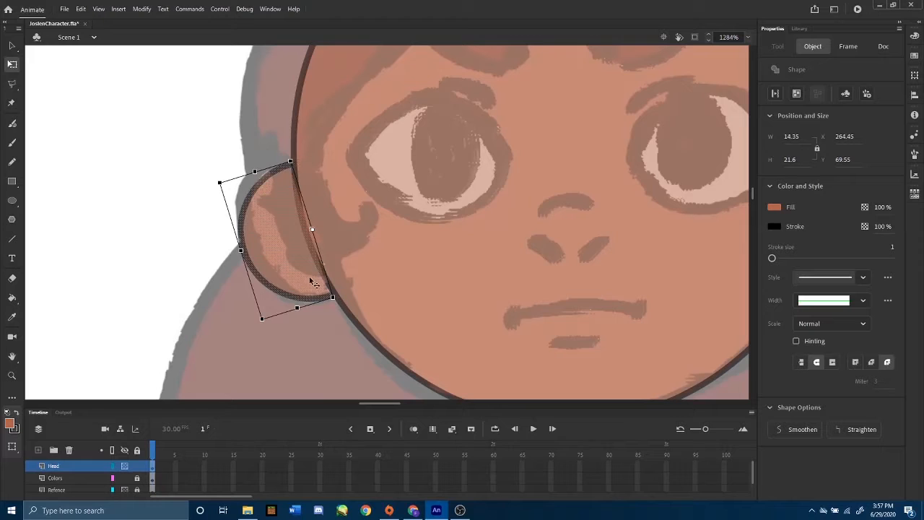
{"action": "left_click_drag", "start_coordinate": [318, 267], "coordinate": [321, 263]}
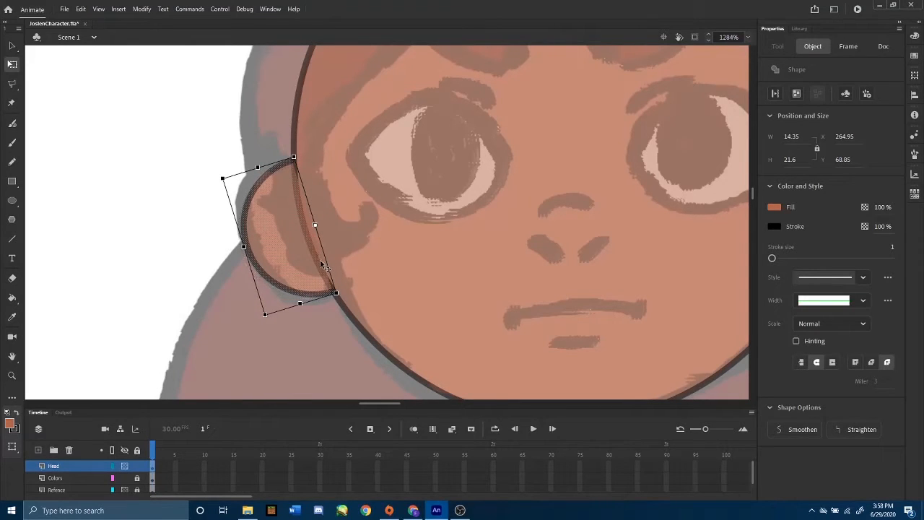
{"action": "left_click_drag", "start_coordinate": [301, 304], "coordinate": [301, 307]}
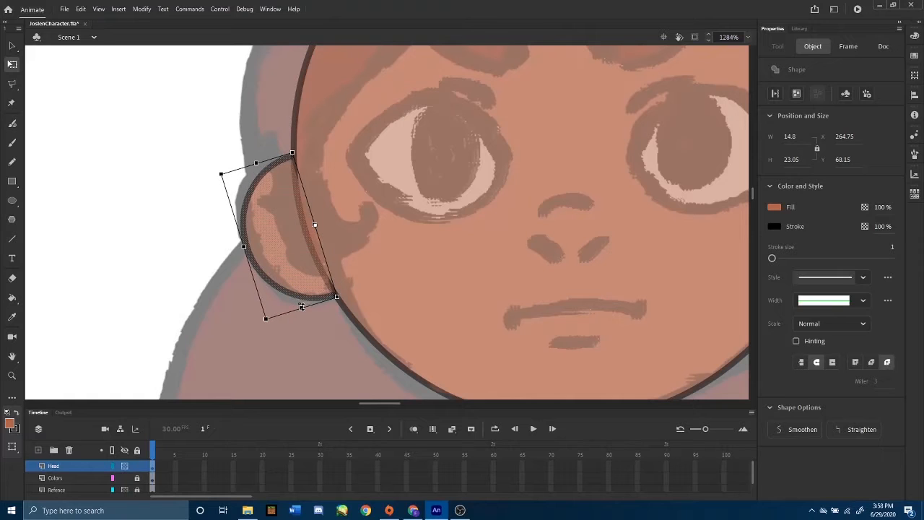
{"action": "left_click_drag", "start_coordinate": [297, 256], "coordinate": [298, 257]}
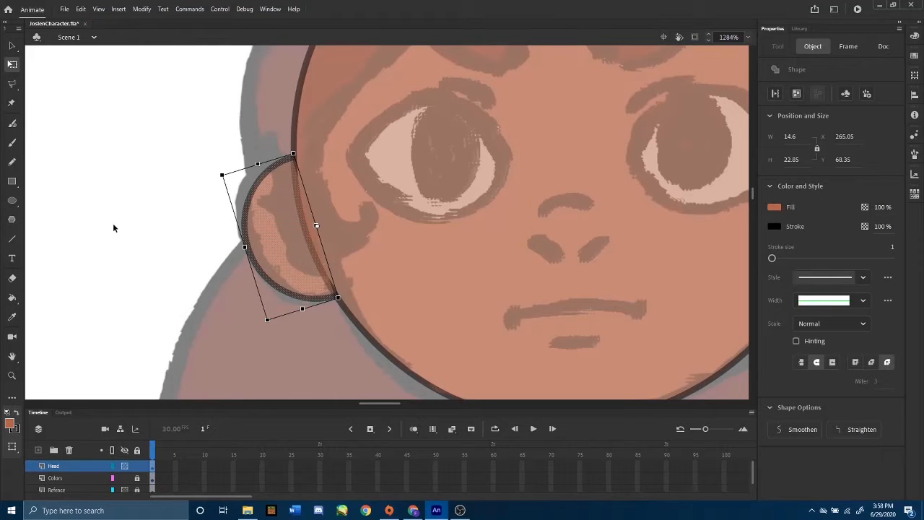
- Merge the left ear into the face, remove the face outline between them, and check the joined fill
{"action": "left_click", "coordinate": [129, 156]}
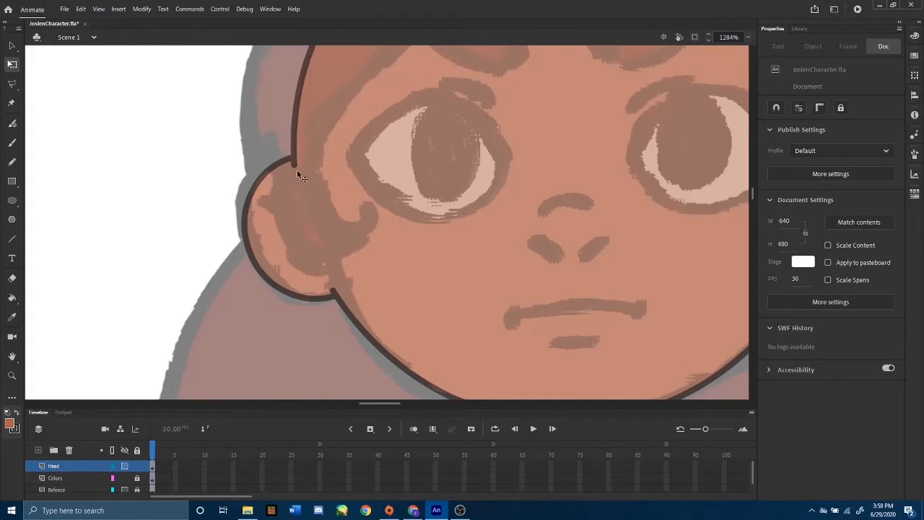
{"action": "left_click", "coordinate": [281, 226]}
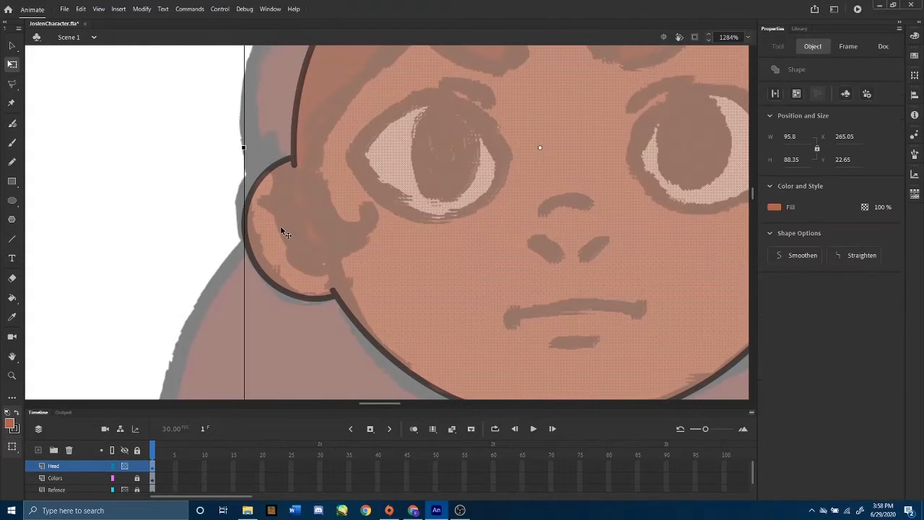
{"action": "left_click", "coordinate": [227, 233]}
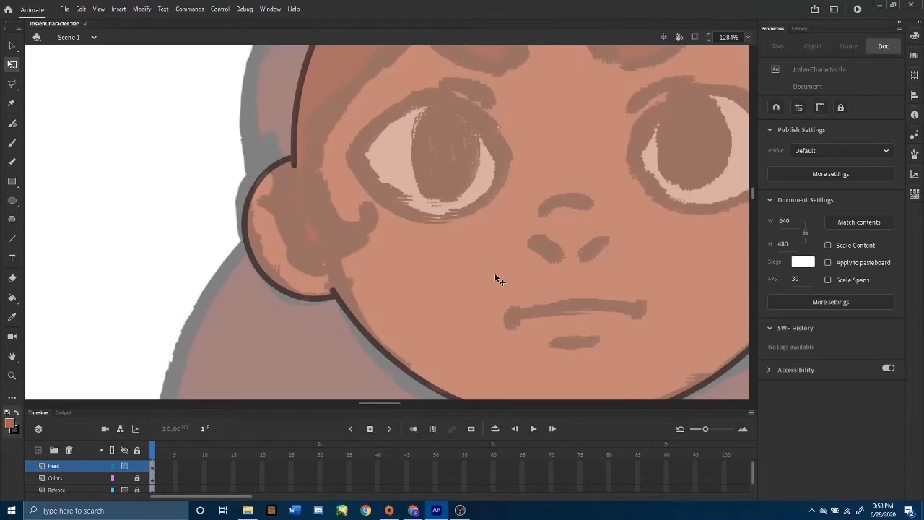
- Place the remaining half-circle over the reference's right ear with its flat side against the face edge
{"action": "left_click_drag", "start_coordinate": [619, 268], "coordinate": [399, 270]}
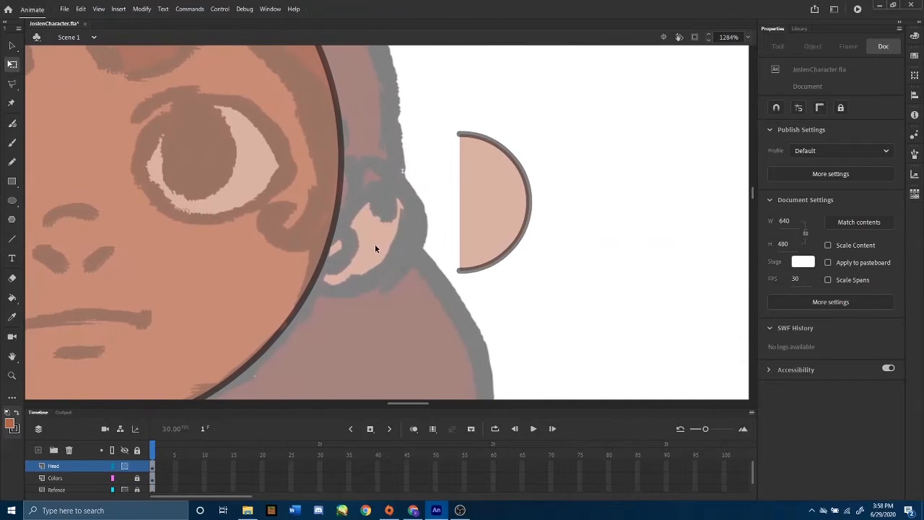
{"action": "left_click_drag", "start_coordinate": [403, 87], "coordinate": [573, 313]}
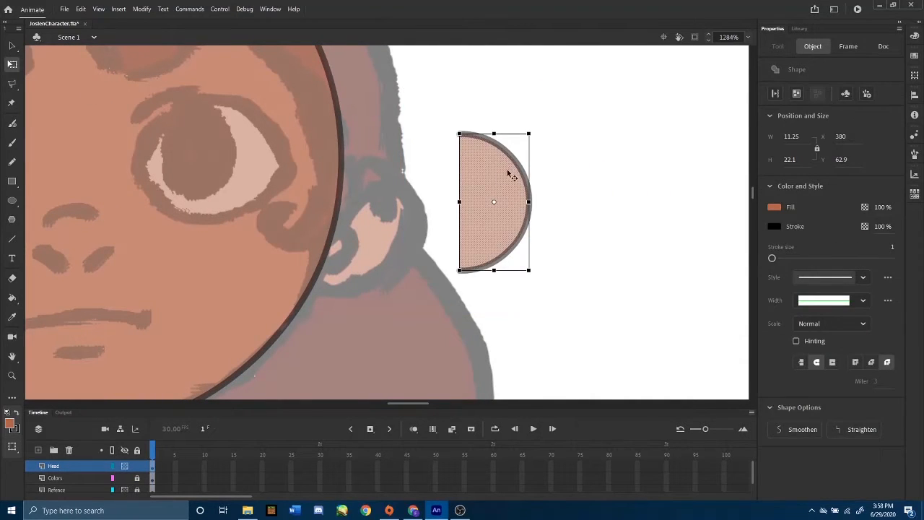
{"action": "left_click_drag", "start_coordinate": [499, 180], "coordinate": [390, 238]}
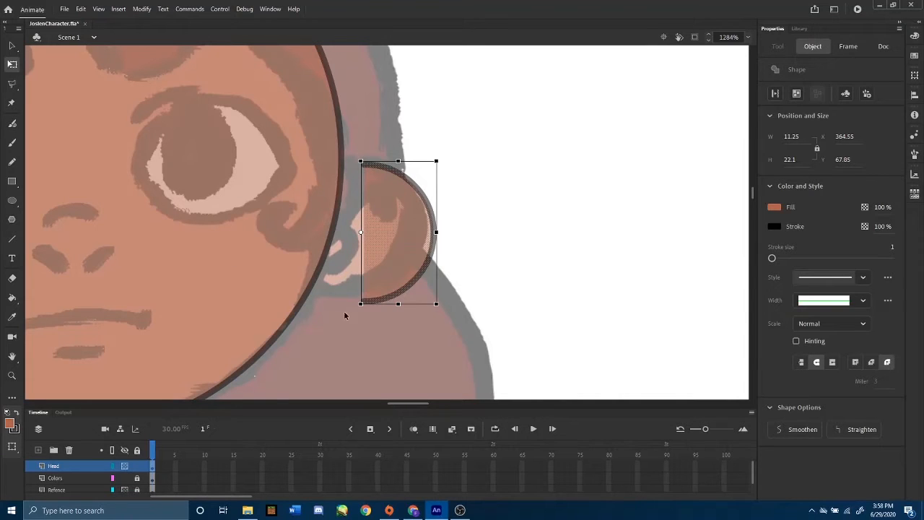
{"action": "left_click_drag", "start_coordinate": [417, 273], "coordinate": [386, 267]}
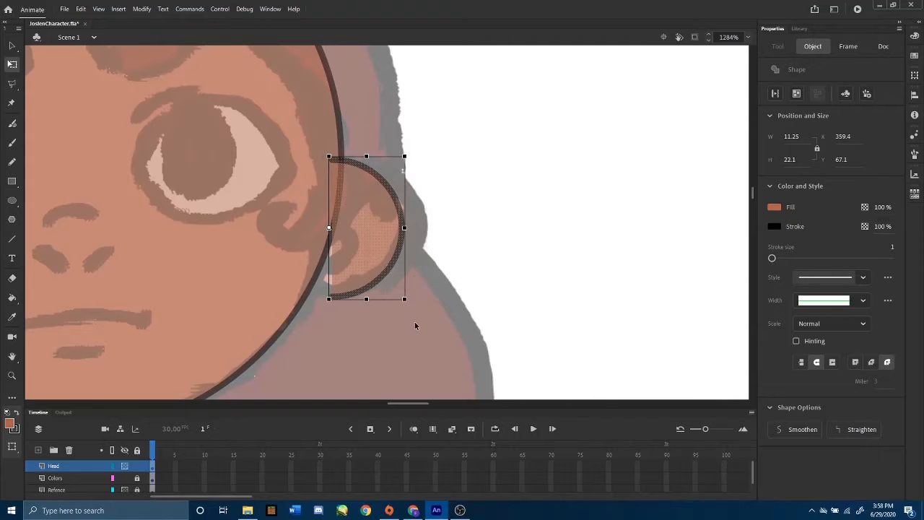
- Rotate the right half-circle to follow the face edge and scale it to about 14.3 by 23.2 px
{"action": "left_click_drag", "start_coordinate": [409, 303], "coordinate": [387, 312]}
{"action": "left_click_drag", "start_coordinate": [374, 267], "coordinate": [400, 264]}
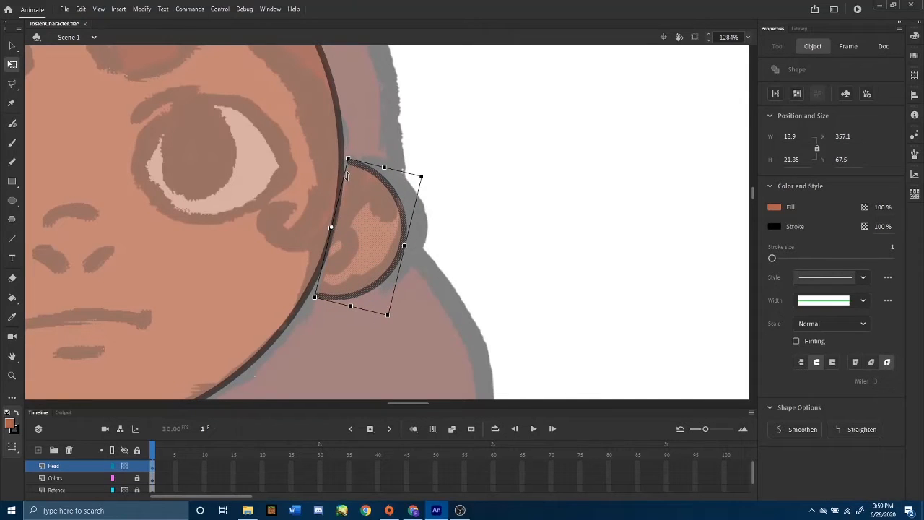
{"action": "mouse_move", "coordinate": [404, 246]}
{"action": "left_mouse_down"}
{"action": "mouse_move", "coordinate": [413, 248]}
{"action": "mouse_move", "coordinate": [399, 229]}
{"action": "left_mouse_up"}
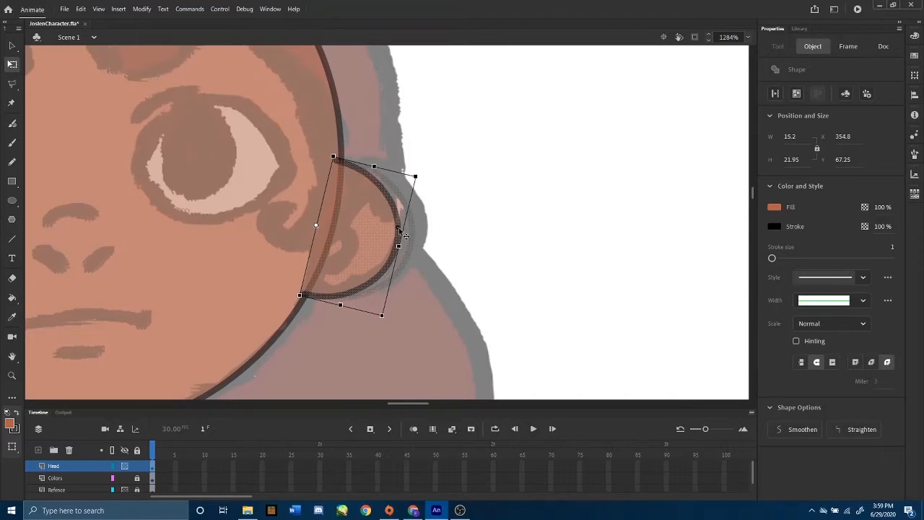
{"action": "left_click_drag", "start_coordinate": [374, 167], "coordinate": [374, 162]}
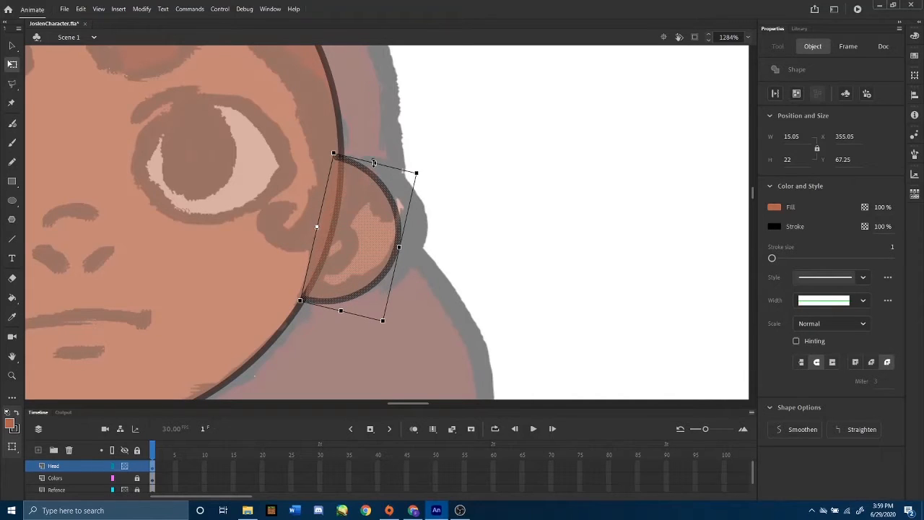
{"action": "left_click_drag", "start_coordinate": [392, 205], "coordinate": [397, 205]}
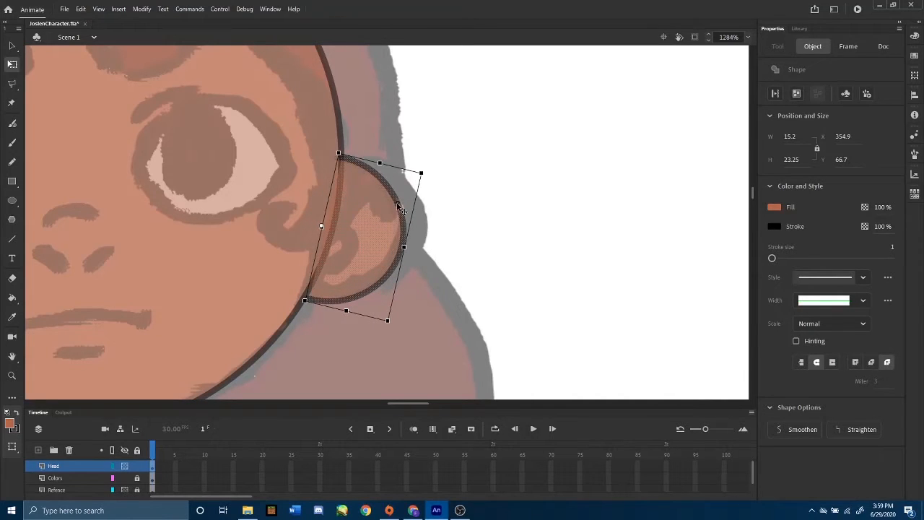
{"action": "mouse_move", "coordinate": [450, 246]}
{"action": "left_mouse_down"}
{"action": "mouse_move", "coordinate": [837, 239]}
{"action": "mouse_move", "coordinate": [699, 235]}
{"action": "left_mouse_up"}
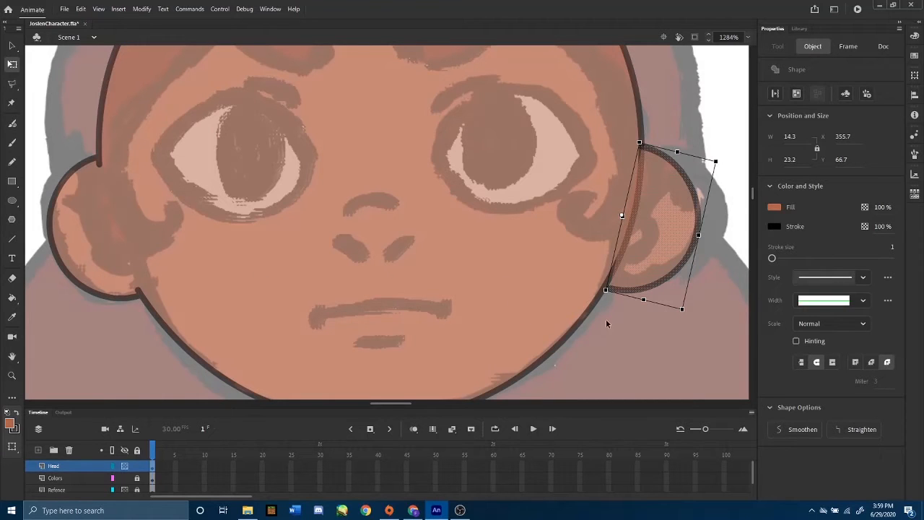
- Merge the right ear into the face without an outline between them and refine the corner where it meets the jaw
{"action": "left_click", "coordinate": [656, 338]}
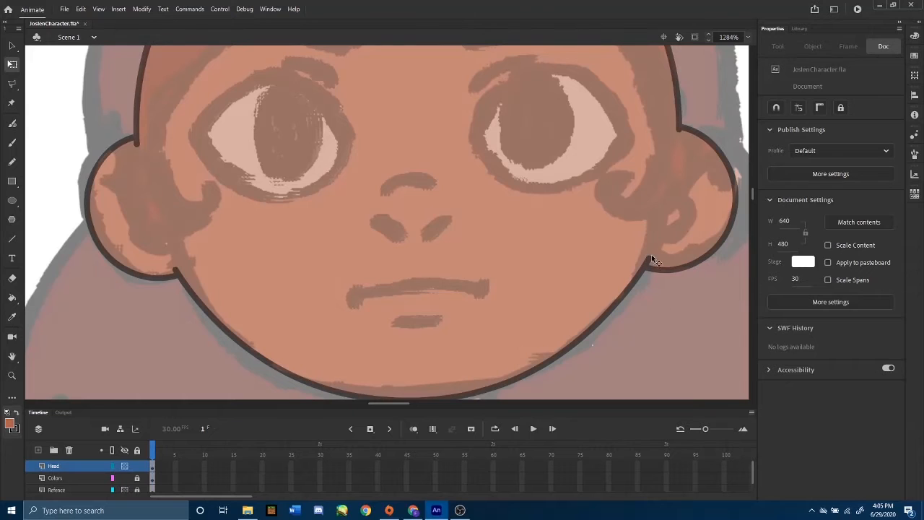
{"action": "left_click", "coordinate": [651, 257]}
{"action": "left_click_drag", "start_coordinate": [651, 258], "coordinate": [650, 257]}
{"action": "key", "text": "ctrl+minus"}
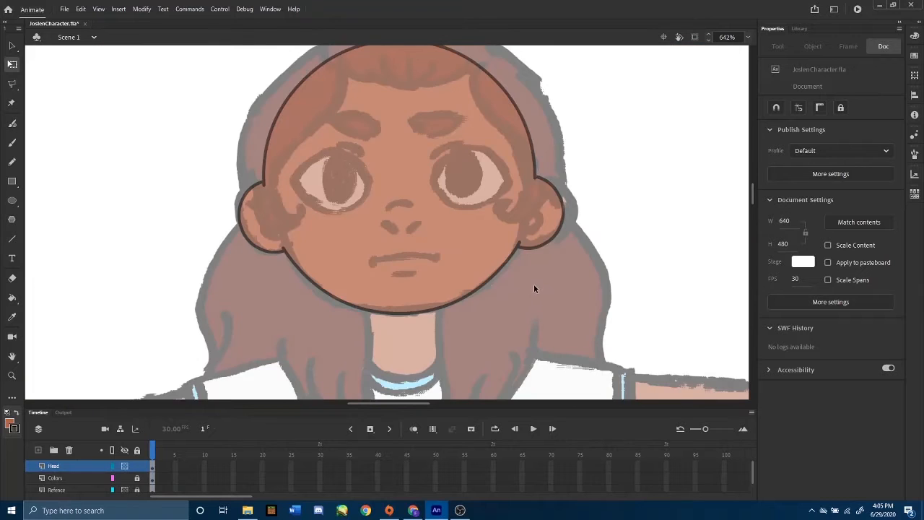
{"action": "left_click_drag", "start_coordinate": [569, 283], "coordinate": [574, 300]}
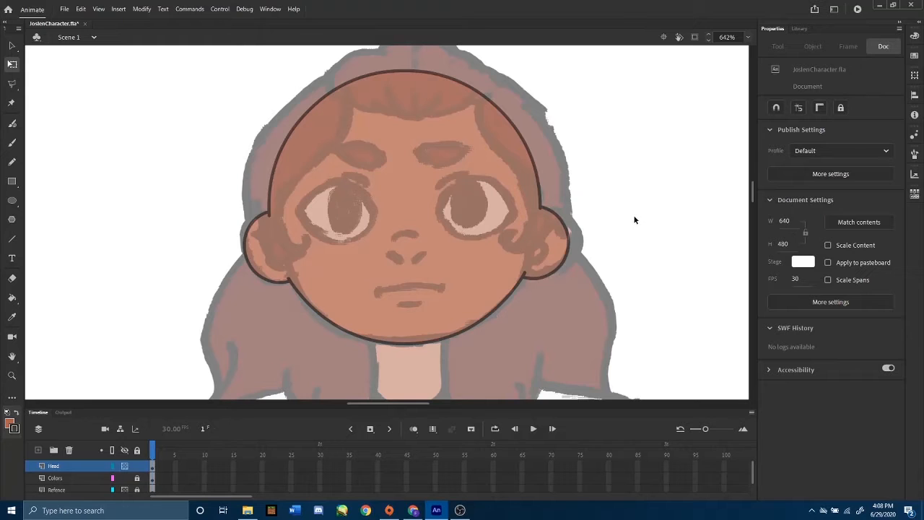
- Add a new layer named Face above the Head layer and lock the Head layer
{"action": "left_click", "coordinate": [35, 453]}
{"action": "double_click", "coordinate": [52, 467]}
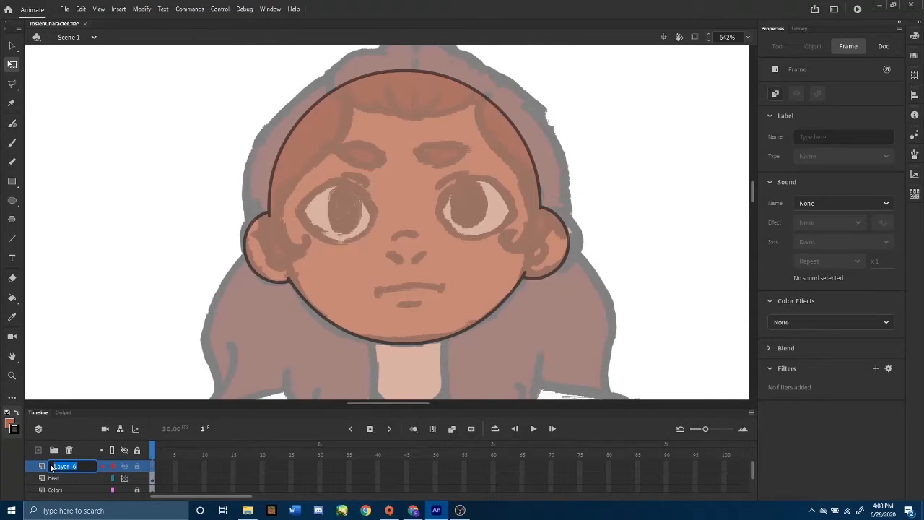
{"action": "type", "text": "Face"}
{"action": "key", "text": "Return"}
{"action": "left_click", "coordinate": [136, 479]}
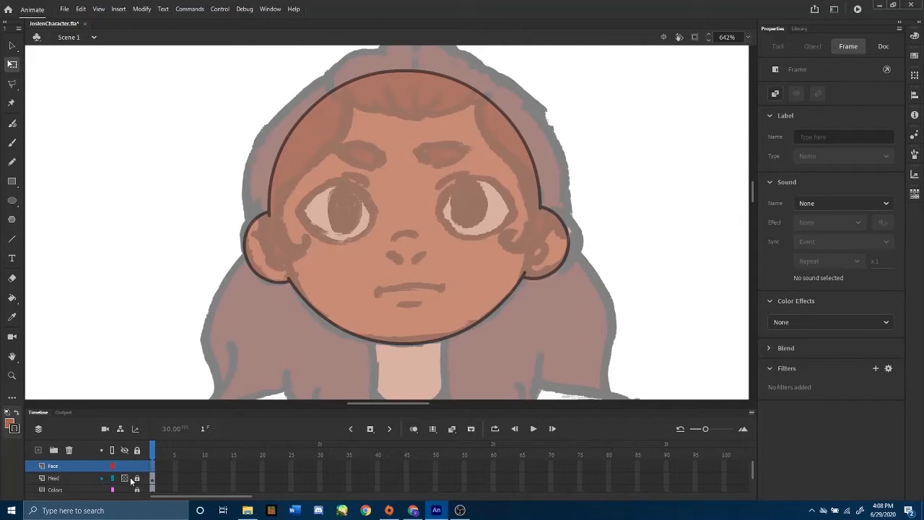
- Draw a black line across the reference's left eye on the Face layer and bend it upward along the upper eyelid
{"action": "left_click", "coordinate": [16, 244]}
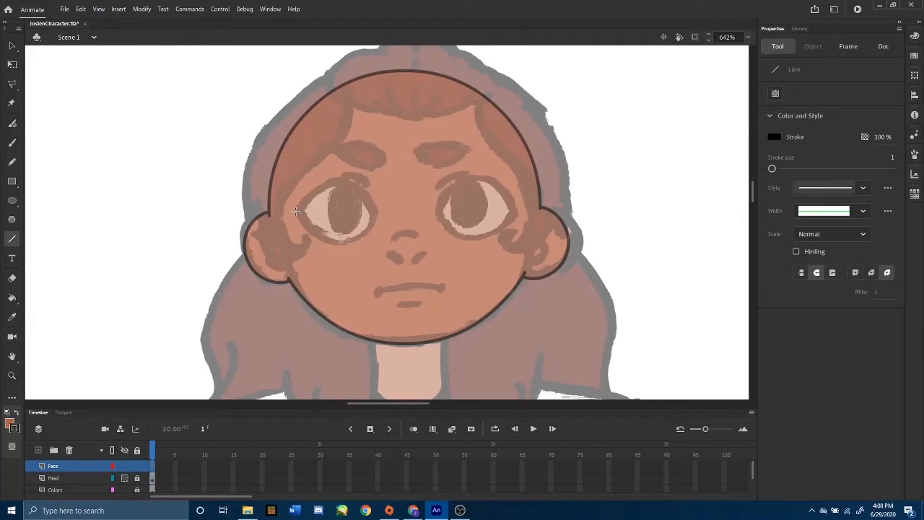
{"action": "left_click_drag", "start_coordinate": [295, 211], "coordinate": [377, 211]}
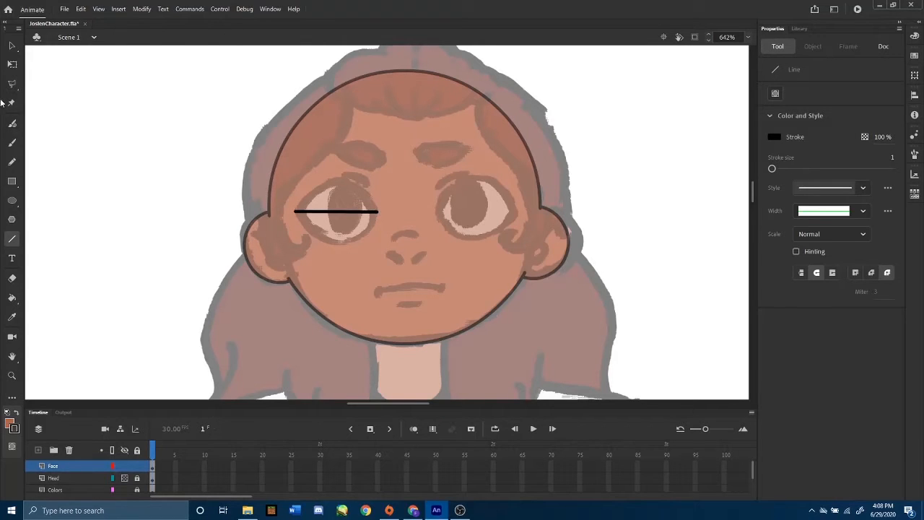
{"action": "left_click", "coordinate": [13, 50]}
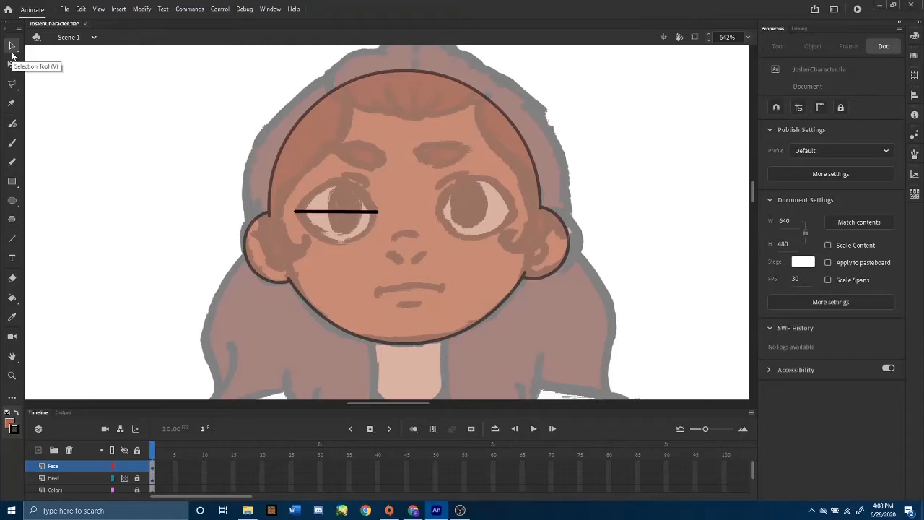
{"action": "left_click", "coordinate": [11, 63]}
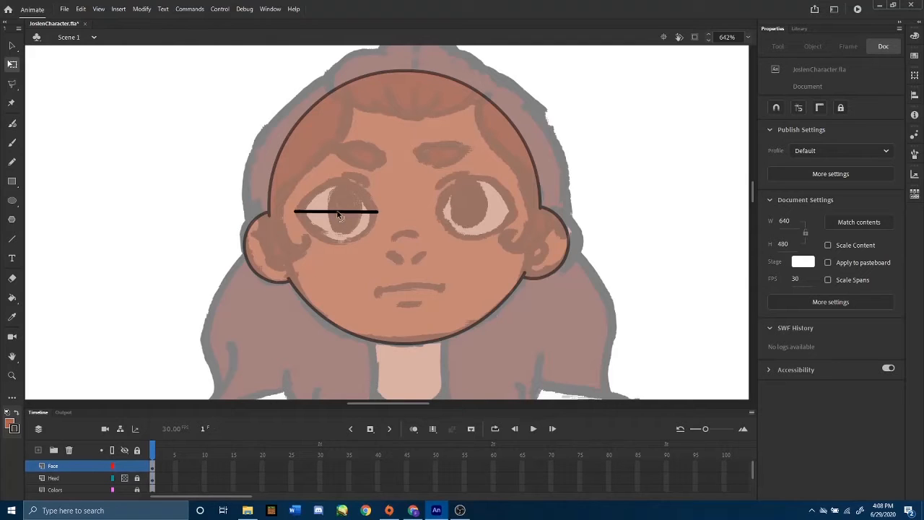
{"action": "left_click_drag", "start_coordinate": [338, 213], "coordinate": [344, 186]}
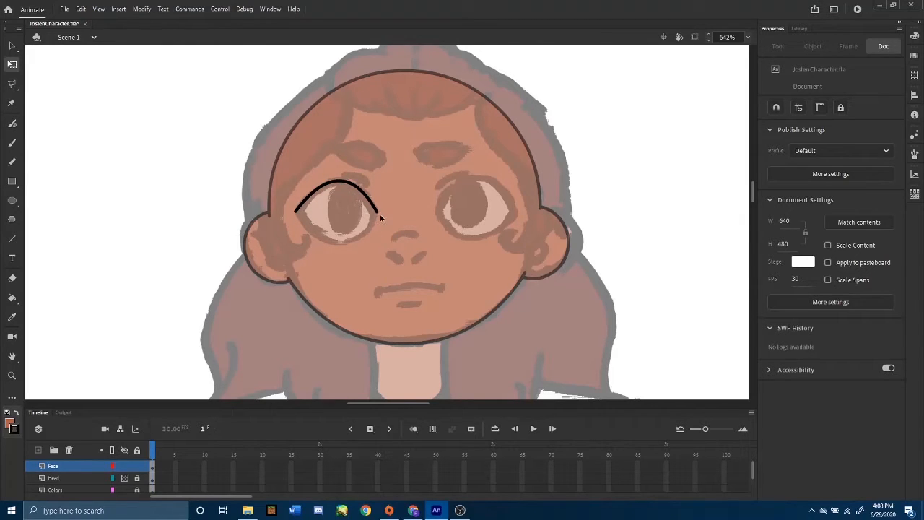
- Try to form the left eye's lower eyelid from one line between the eye corners, bent downward about 9 px
{"action": "left_click", "coordinate": [14, 239]}
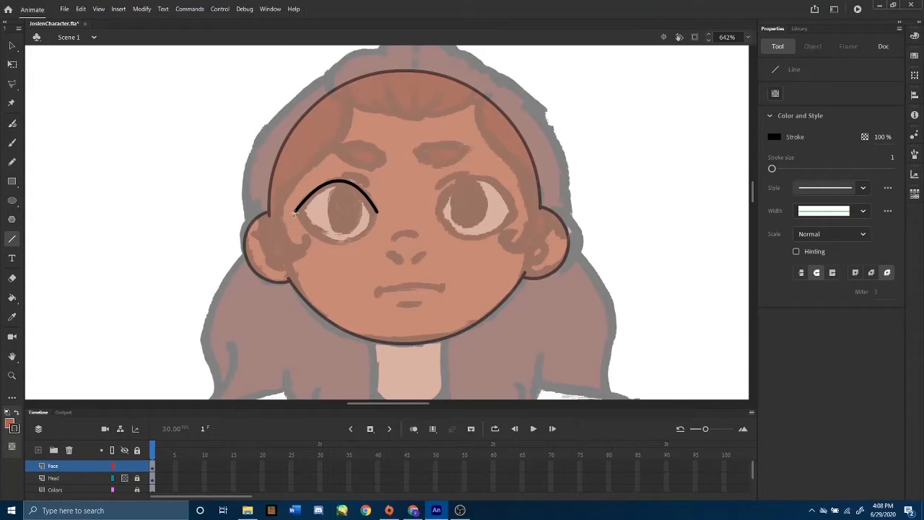
{"action": "left_click_drag", "start_coordinate": [296, 211], "coordinate": [377, 213]}
{"action": "left_click", "coordinate": [12, 66]}
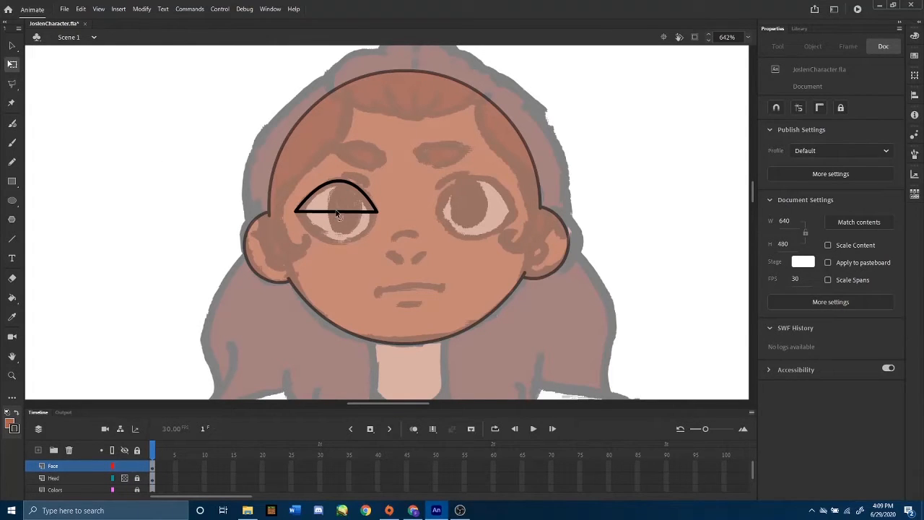
{"action": "left_click_drag", "start_coordinate": [337, 215], "coordinate": [332, 244]}
{"action": "left_click", "coordinate": [376, 214]}
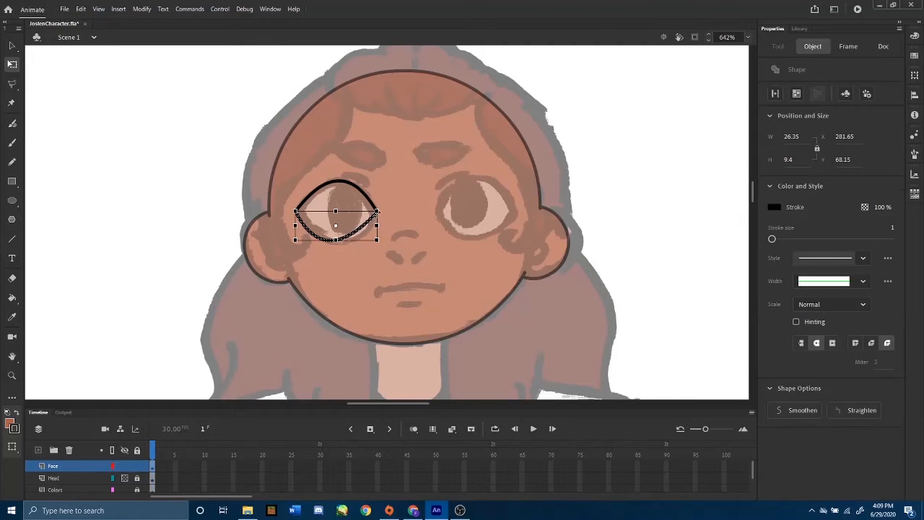
{"action": "left_click", "coordinate": [387, 215]}
{"action": "mouse_move", "coordinate": [361, 225]}
{"action": "left_mouse_down"}
{"action": "mouse_move", "coordinate": [378, 232]}
{"action": "mouse_move", "coordinate": [370, 225]}
{"action": "mouse_move", "coordinate": [378, 212]}
{"action": "left_mouse_up"}
- Undo the lower eyelid line and its bend, back to the upper eyelid curve alone
{"action": "key", "text": "ctrl+z"}
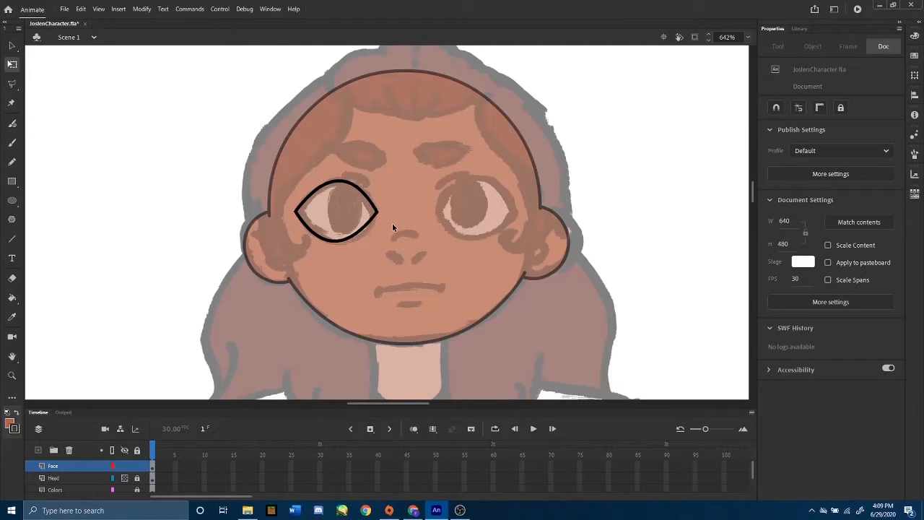
{"action": "key", "text": "ctrl+z"}
{"action": "key", "text": "ctrl+z"}
{"action": "key", "text": "ctrl+z"}
{"action": "key", "text": "ctrl+z"}
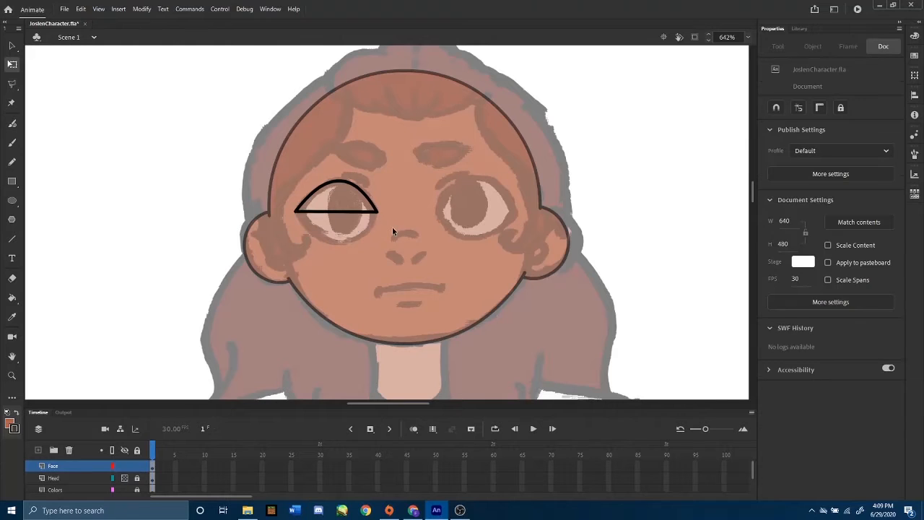
{"action": "key", "text": "ctrl+z"}
- Draw two straight lines from the left eye's corners that meet at the bottom middle of the eye
{"action": "left_click", "coordinate": [13, 243]}
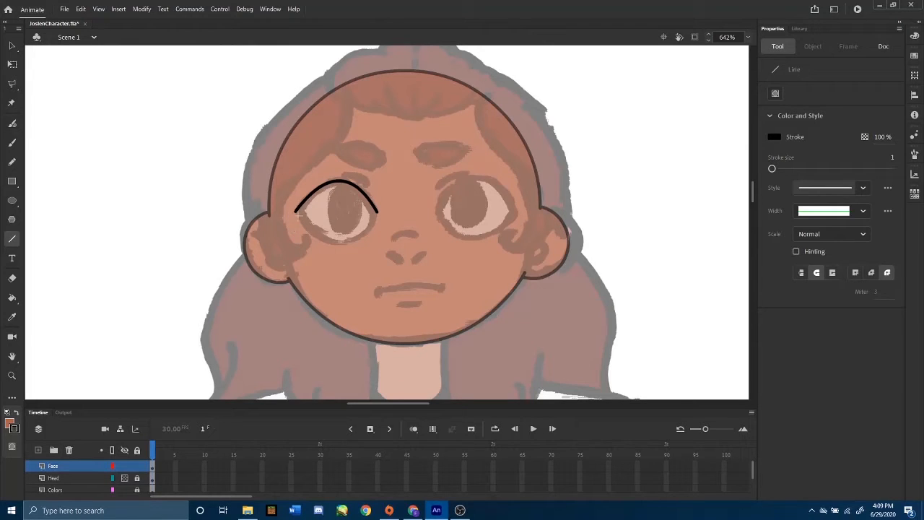
{"action": "mouse_move", "coordinate": [295, 210]}
{"action": "left_mouse_down"}
{"action": "mouse_move", "coordinate": [309, 236]}
{"action": "mouse_move", "coordinate": [337, 244]}
{"action": "left_mouse_up"}
{"action": "mouse_move", "coordinate": [337, 243]}
{"action": "left_mouse_down"}
{"action": "mouse_move", "coordinate": [366, 232]}
{"action": "mouse_move", "coordinate": [366, 242]}
{"action": "left_mouse_up"}
{"action": "key", "text": "ctrl+z"}
{"action": "left_click_drag", "start_coordinate": [337, 242], "coordinate": [376, 213]}
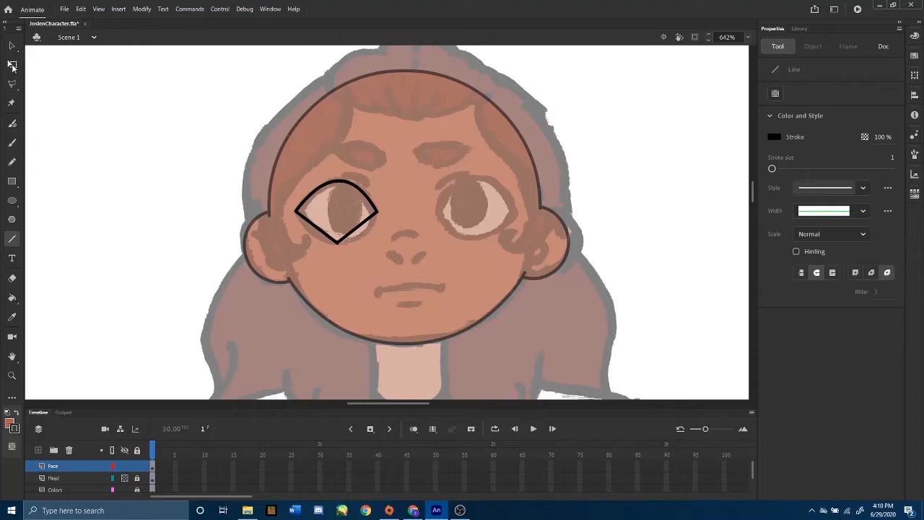
- Bend both lower lines of the left eye outward to follow the reference's rounded lower eyelid
{"action": "left_click", "coordinate": [12, 66]}
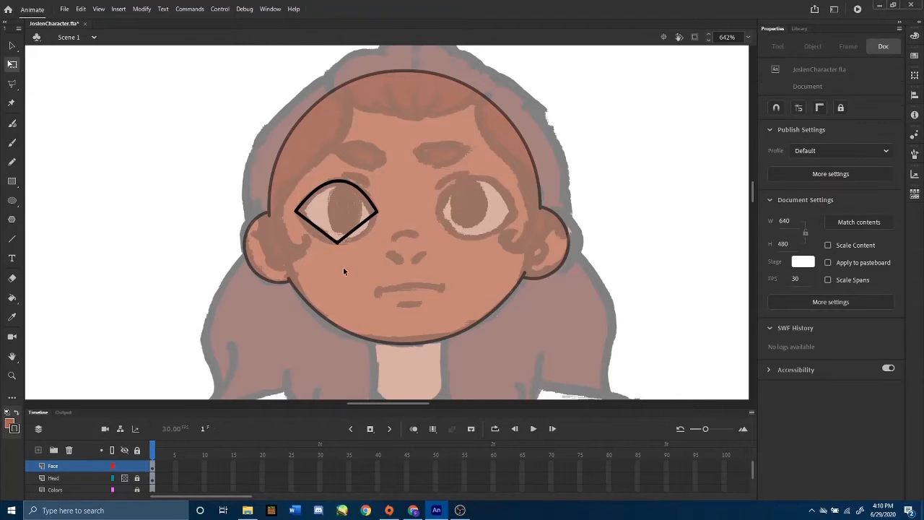
{"action": "key", "text": "ctrl+equal"}
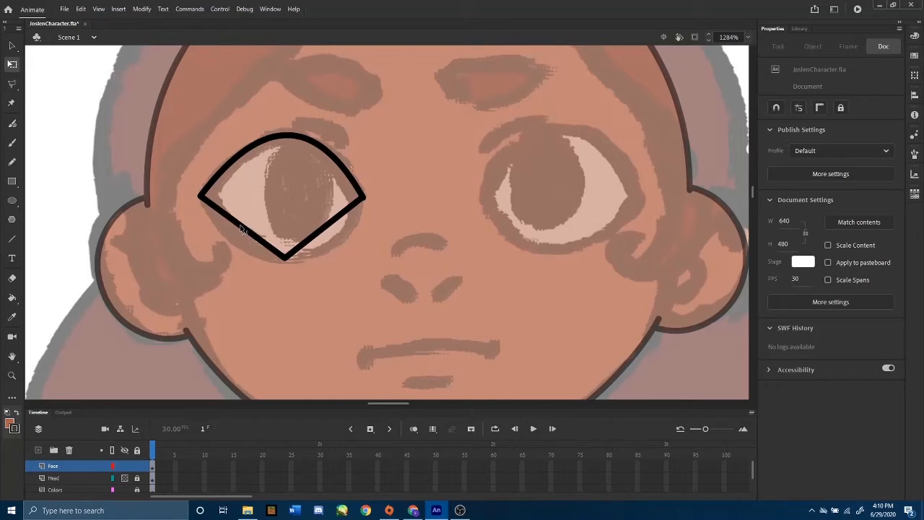
{"action": "left_click_drag", "start_coordinate": [242, 229], "coordinate": [232, 244]}
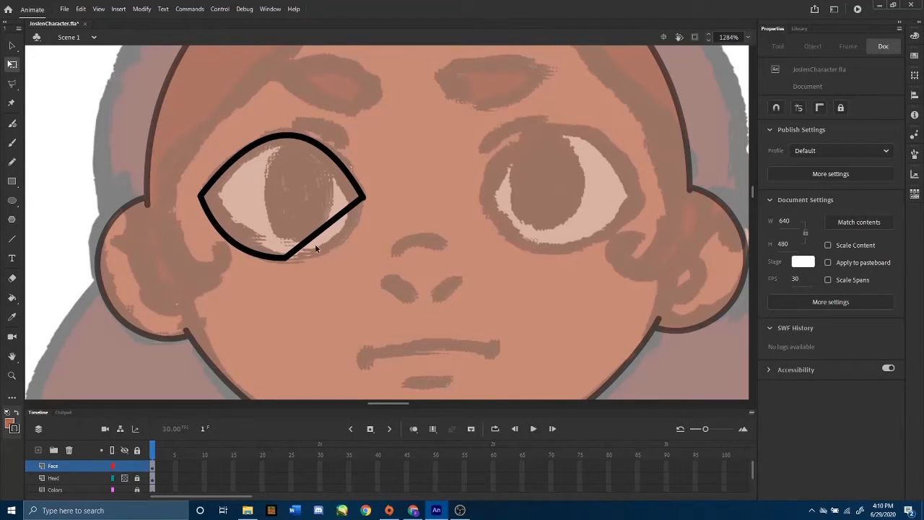
{"action": "left_click_drag", "start_coordinate": [325, 229], "coordinate": [337, 247]}
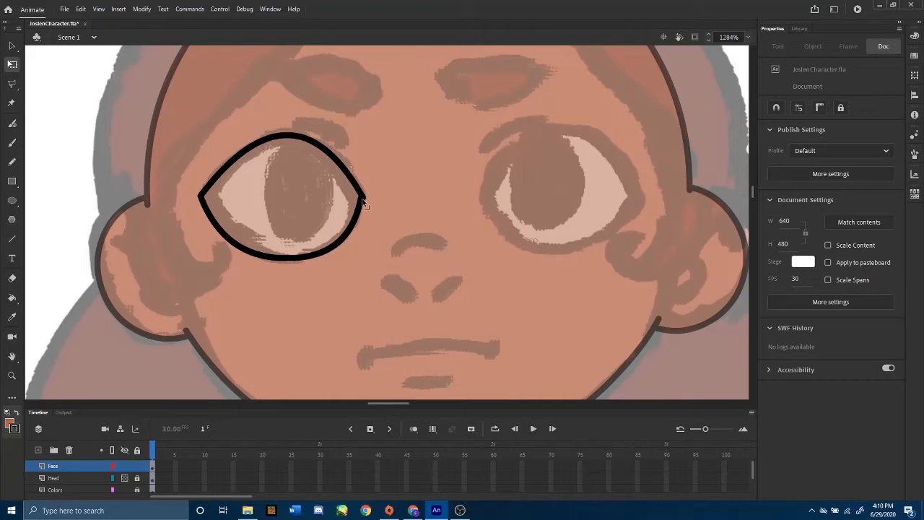
- Fine-tune the positions of the left eye outline's inner and outer corner points to match the reference
{"action": "mouse_move", "coordinate": [363, 200]}
{"action": "left_mouse_down"}
{"action": "mouse_move", "coordinate": [367, 207]}
{"action": "mouse_move", "coordinate": [365, 200]}
{"action": "left_mouse_up"}
{"action": "left_click", "coordinate": [362, 203]}
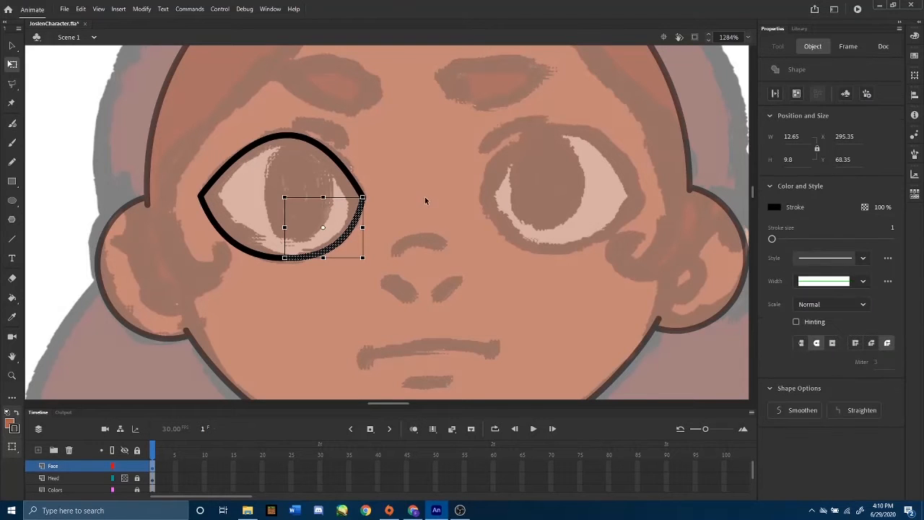
{"action": "left_click", "coordinate": [385, 194]}
{"action": "mouse_move", "coordinate": [365, 200]}
{"action": "left_mouse_down"}
{"action": "mouse_move", "coordinate": [374, 202]}
{"action": "mouse_move", "coordinate": [365, 206]}
{"action": "left_mouse_up"}
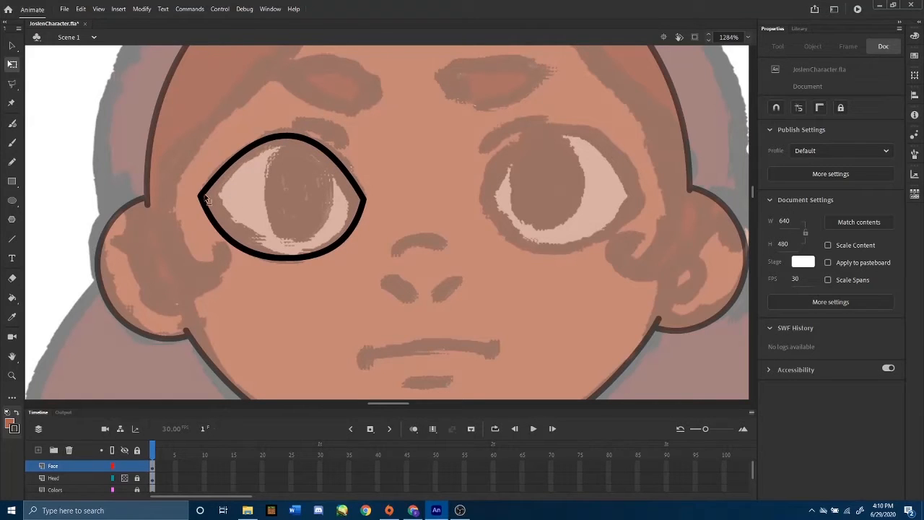
{"action": "left_click_drag", "start_coordinate": [203, 195], "coordinate": [203, 193]}
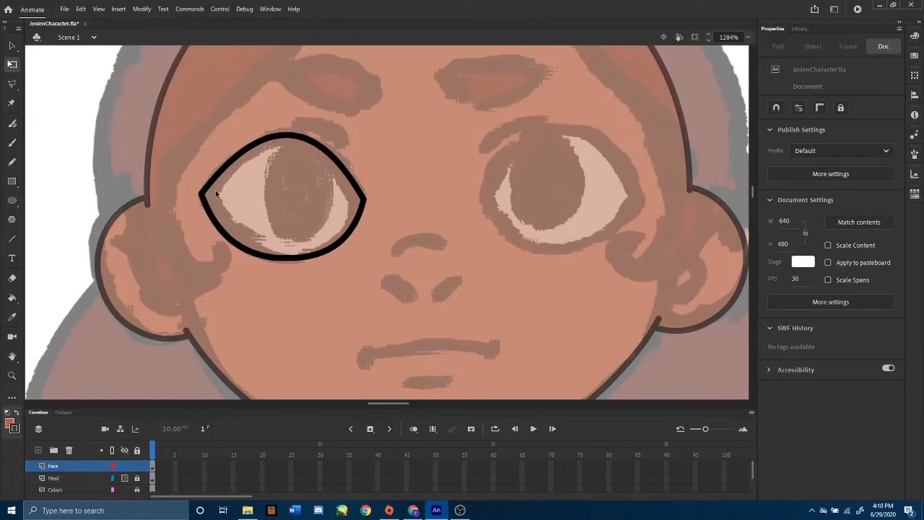
{"action": "left_click_drag", "start_coordinate": [365, 200], "coordinate": [366, 196]}
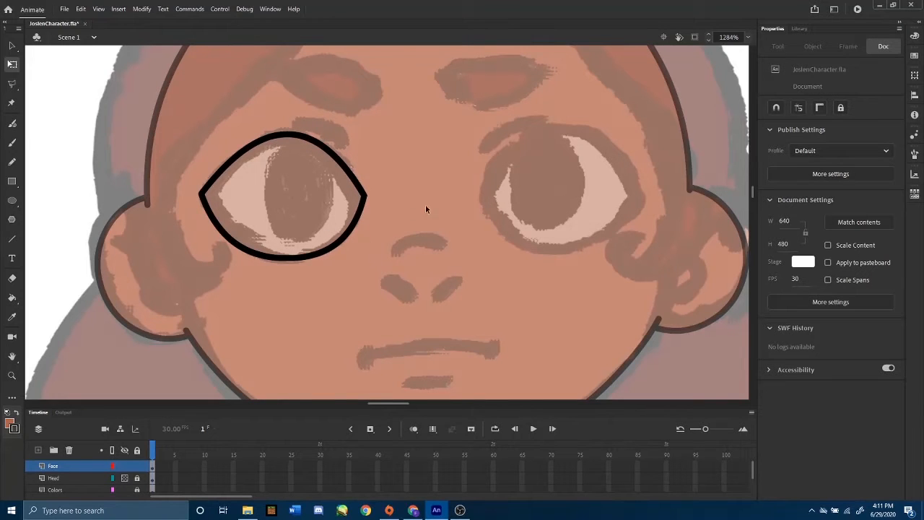
{"action": "left_click_drag", "start_coordinate": [447, 206], "coordinate": [397, 227]}
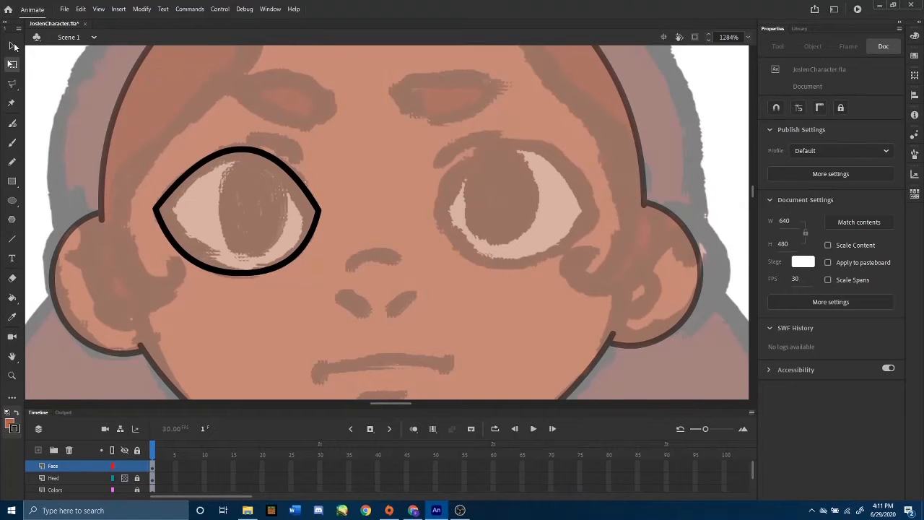
- Duplicate the finished left eye outline and move the copy over towards the reference's right eye
{"action": "mouse_move", "coordinate": [410, 106]}
{"action": "left_mouse_down"}
{"action": "mouse_move", "coordinate": [153, 310]}
{"action": "mouse_move", "coordinate": [139, 304]}
{"action": "left_mouse_up"}
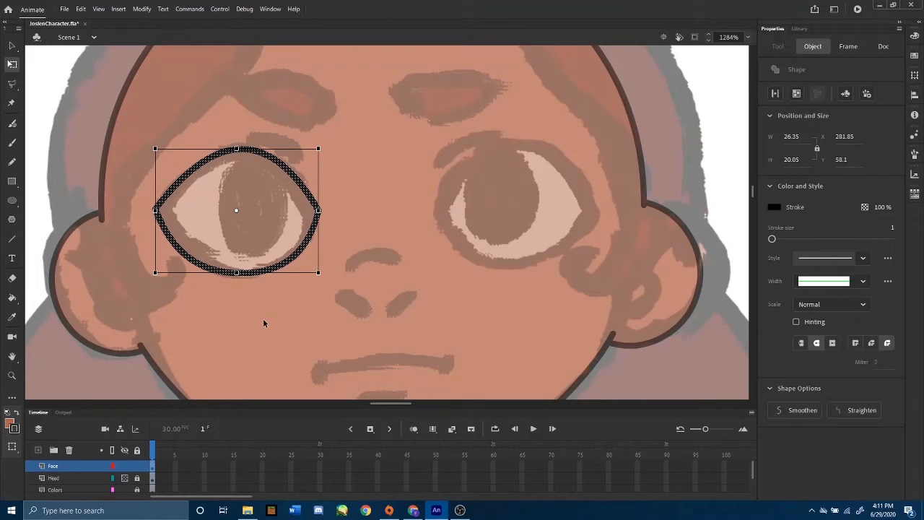
{"action": "key", "text": "ctrl+c"}
{"action": "key", "text": "ctrl+v"}
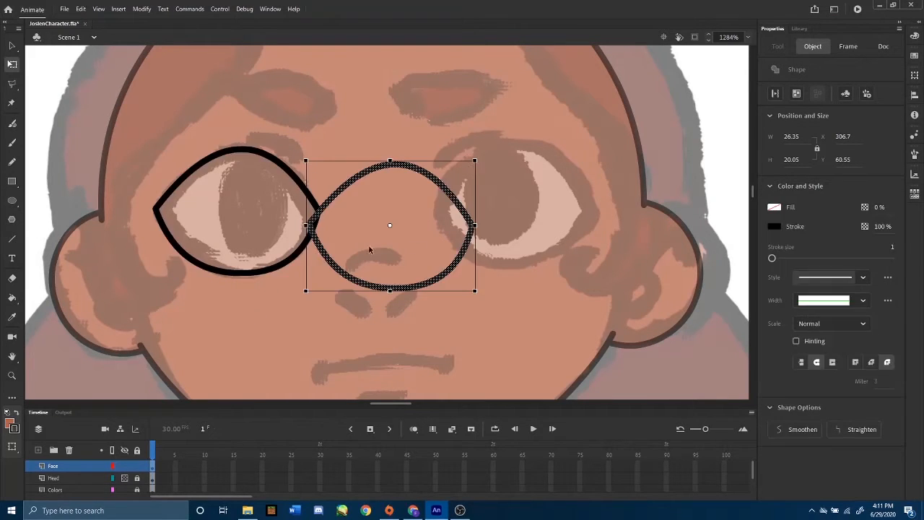
{"action": "left_click_drag", "start_coordinate": [449, 284], "coordinate": [529, 263]}
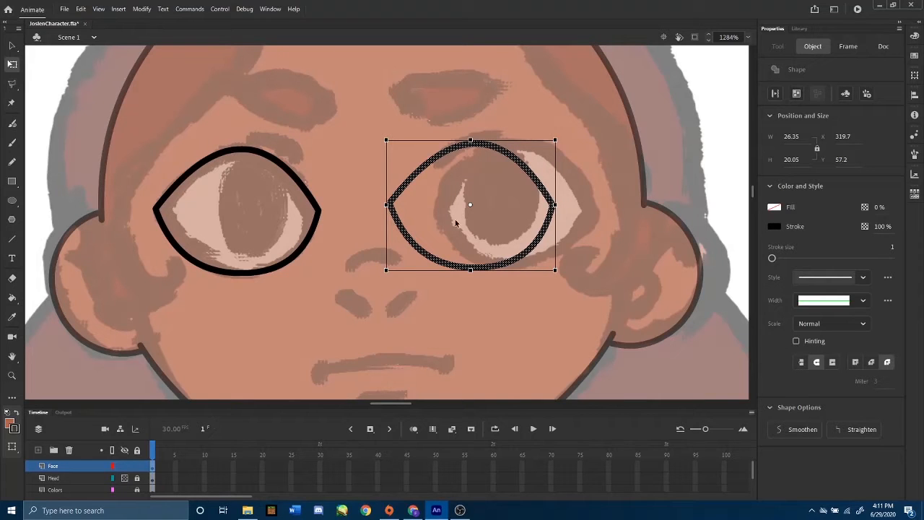
- Flip the copied eye outline horizontally and align it with the reference's right eye
{"action": "right_click", "coordinate": [549, 195]}
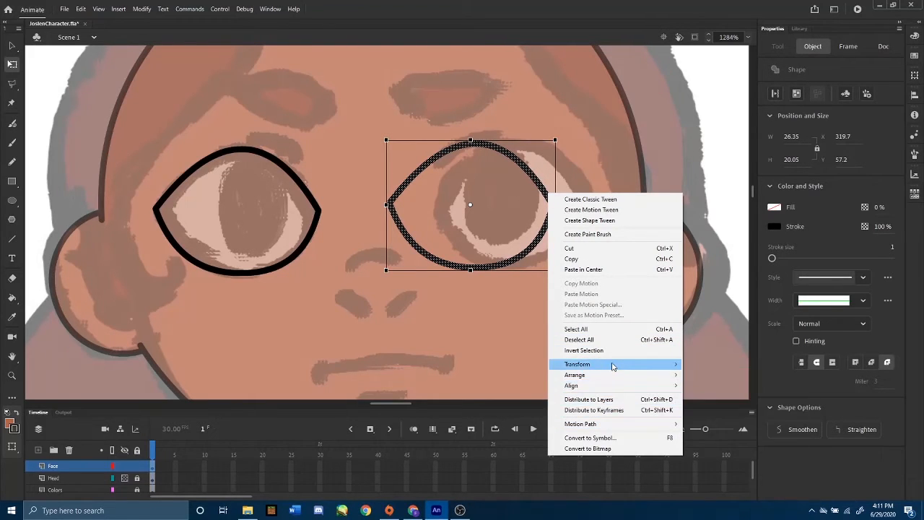
{"action": "mouse_move", "coordinate": [616, 367]}
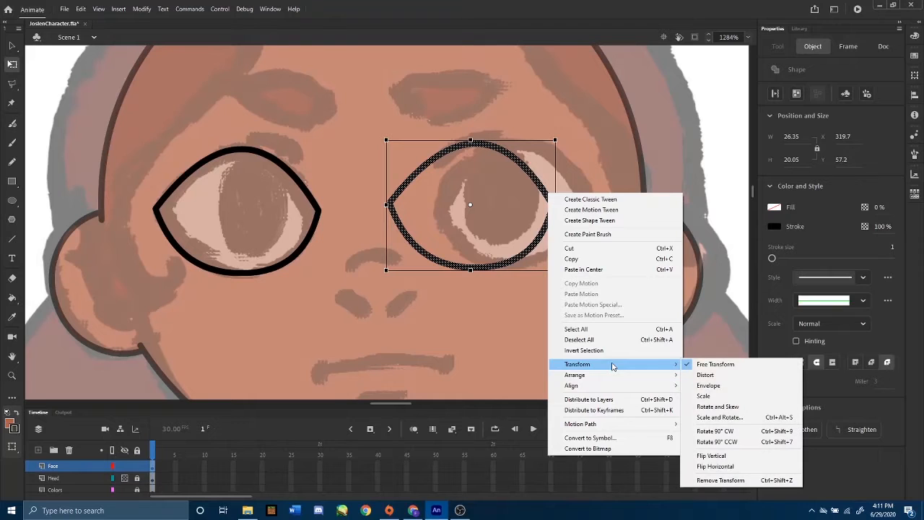
{"action": "left_click", "coordinate": [730, 469]}
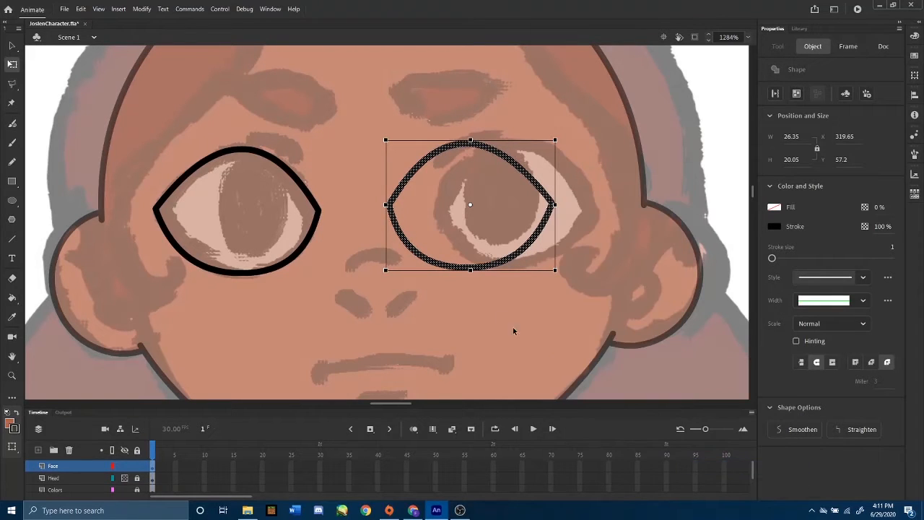
{"action": "left_click_drag", "start_coordinate": [545, 246], "coordinate": [582, 245]}
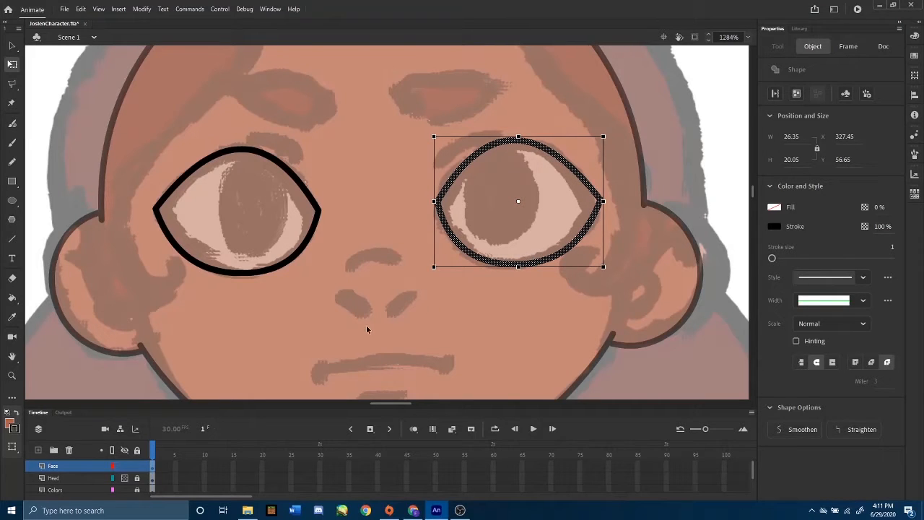
{"action": "left_click", "coordinate": [469, 313]}
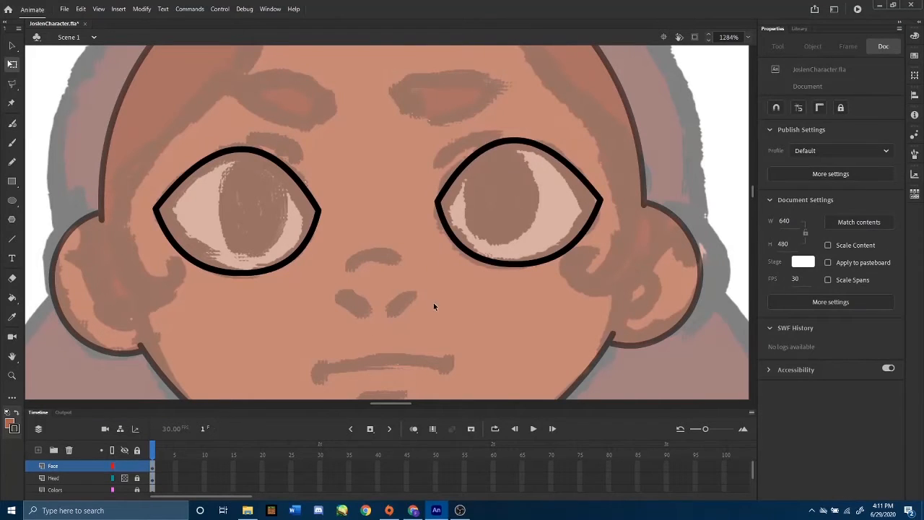
- Draw a black oval without a stroke, about 12 by 18 px, over the left eye's iris in the reference
{"action": "scroll", "coordinate": [434, 307], "scroll_direction": "down", "scroll_amount": 2}
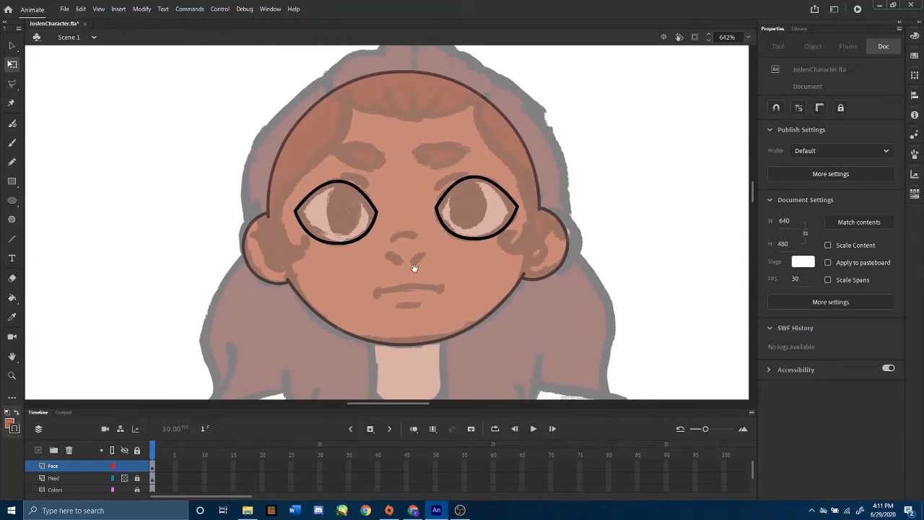
{"action": "scroll", "coordinate": [396, 280], "scroll_direction": "up", "scroll_amount": 2}
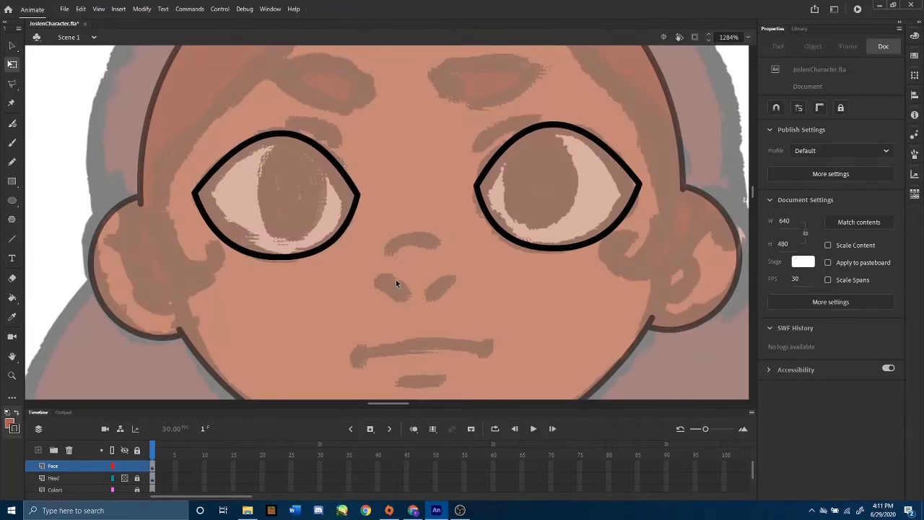
{"action": "left_click_drag", "start_coordinate": [323, 269], "coordinate": [296, 284]}
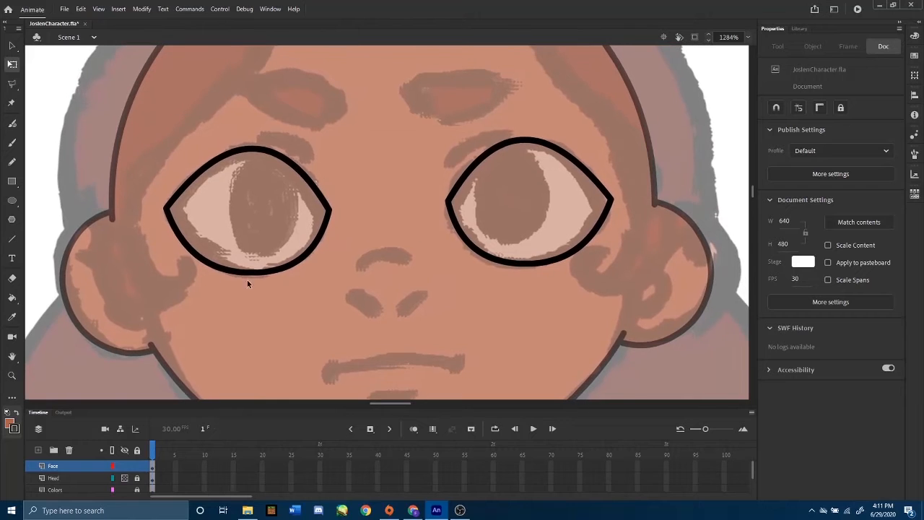
{"action": "left_click", "coordinate": [12, 200]}
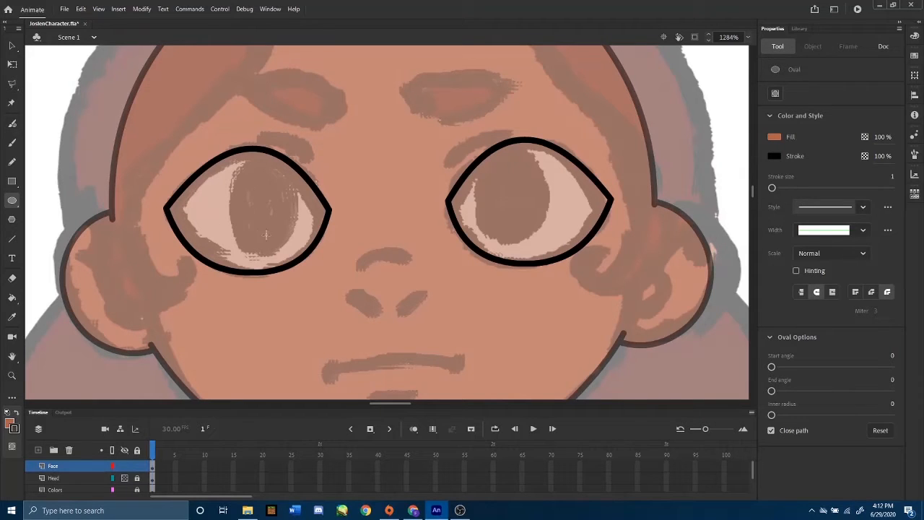
{"action": "left_click", "coordinate": [10, 425]}
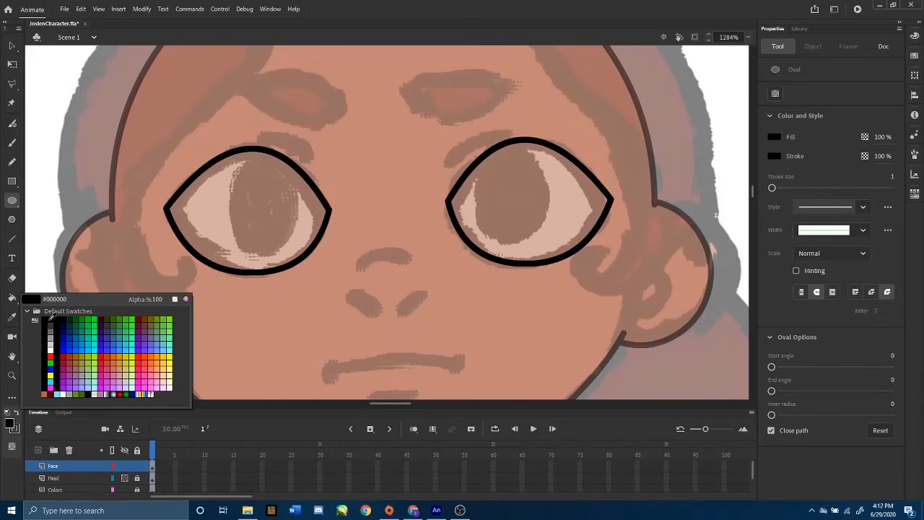
{"action": "left_click", "coordinate": [50, 318]}
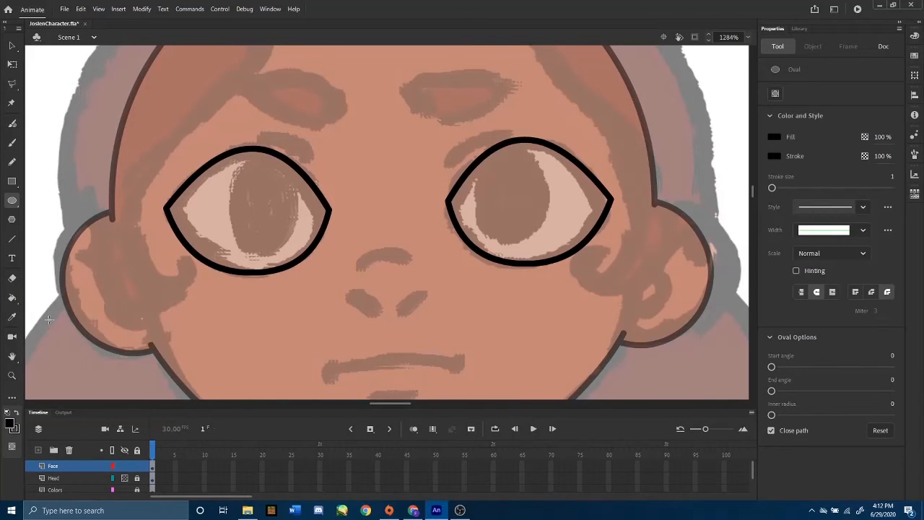
{"action": "left_click", "coordinate": [14, 428]}
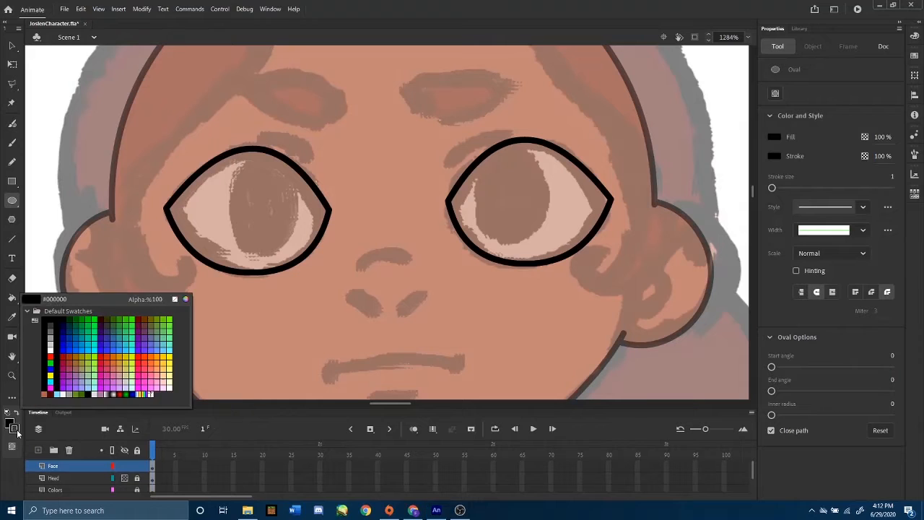
{"action": "left_click", "coordinate": [175, 300]}
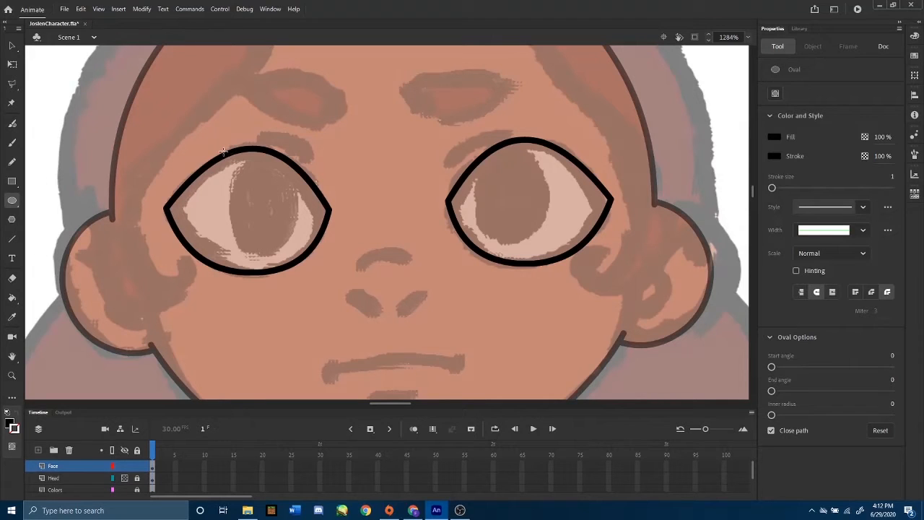
{"action": "mouse_move", "coordinate": [221, 149]}
{"action": "left_mouse_down"}
{"action": "mouse_move", "coordinate": [261, 172]}
{"action": "mouse_move", "coordinate": [300, 231]}
{"action": "mouse_move", "coordinate": [299, 261]}
{"action": "left_mouse_up"}
{"action": "left_click_drag", "start_coordinate": [298, 260], "coordinate": [299, 264]}
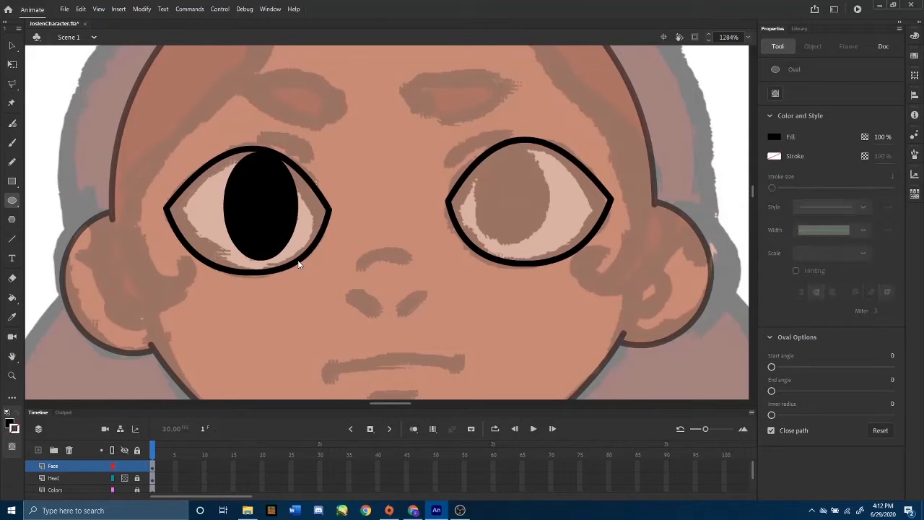
- Duplicate the left eye's black oval and position the copy over the right eye's iris in the reference
{"action": "mouse_move", "coordinate": [375, 253]}
{"action": "left_mouse_down"}
{"action": "mouse_move", "coordinate": [398, 198]}
{"action": "mouse_move", "coordinate": [395, 179]}
{"action": "mouse_move", "coordinate": [355, 248]}
{"action": "left_mouse_up"}
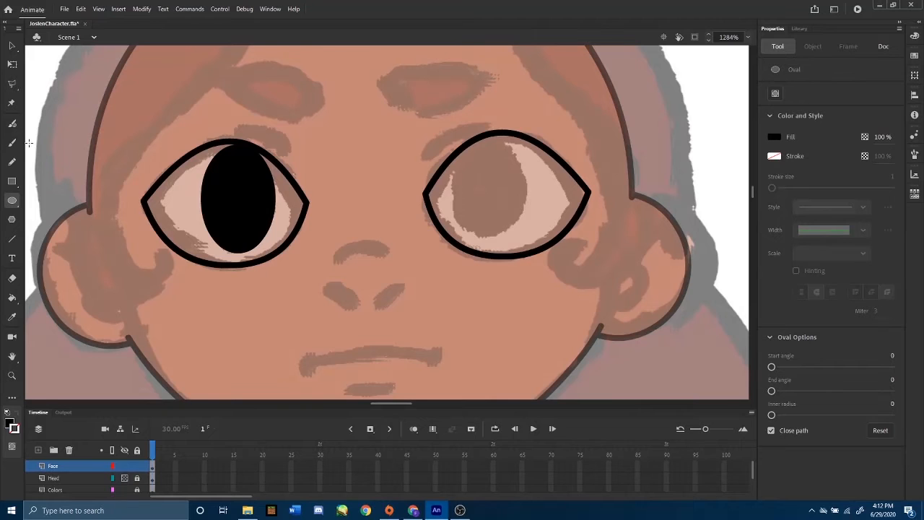
{"action": "left_click", "coordinate": [11, 47]}
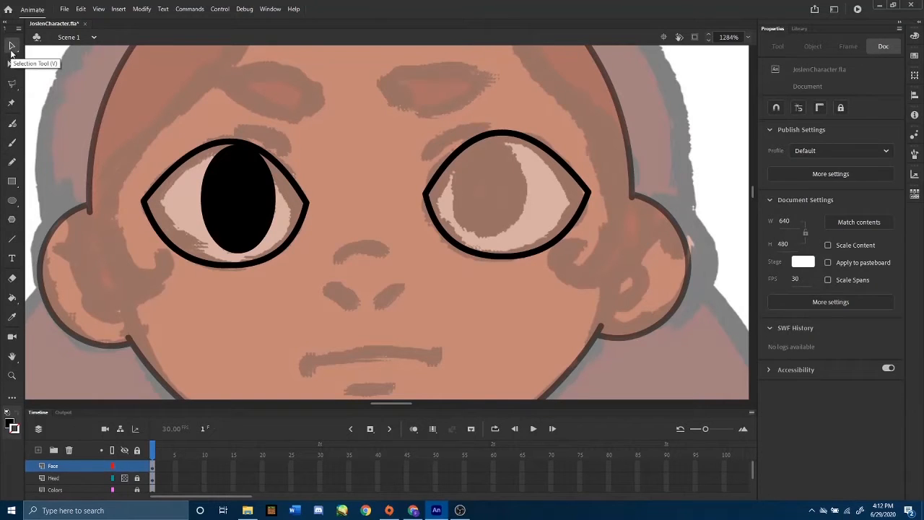
{"action": "left_click", "coordinate": [240, 214]}
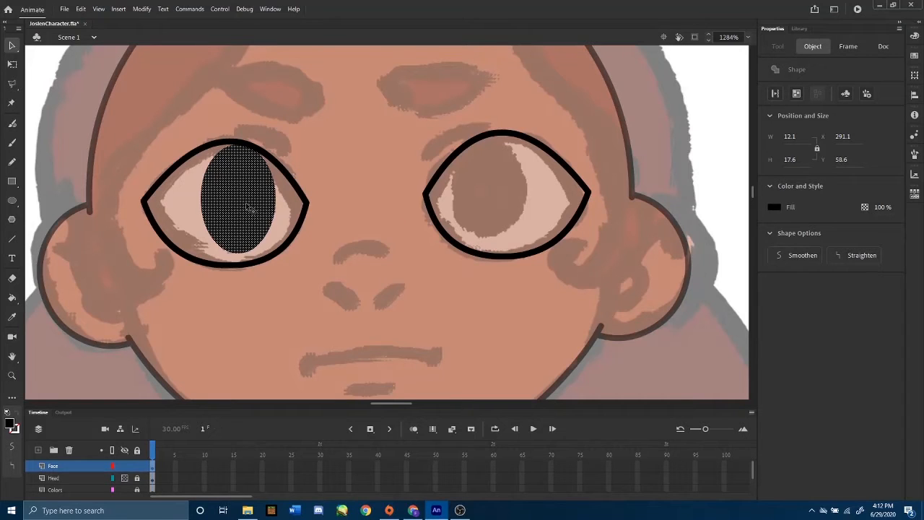
{"action": "key", "text": "ctrl+v"}
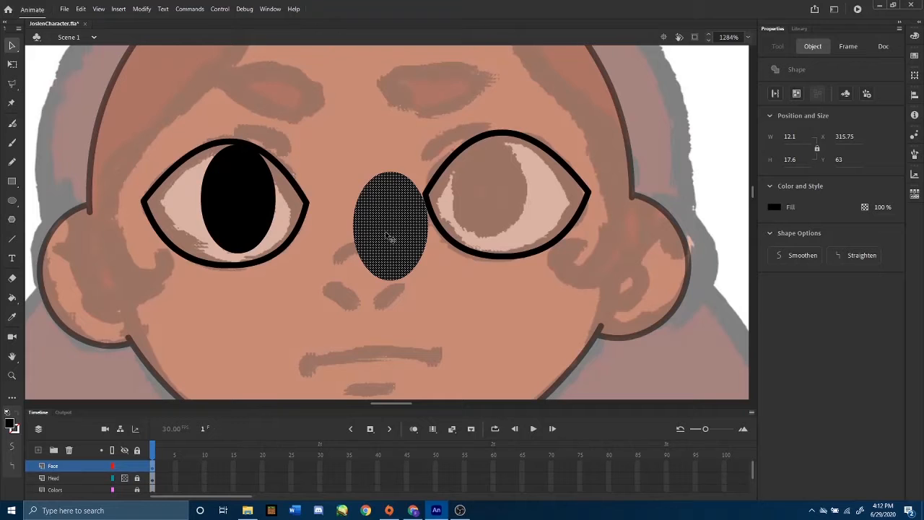
{"action": "left_click_drag", "start_coordinate": [388, 238], "coordinate": [488, 201]}
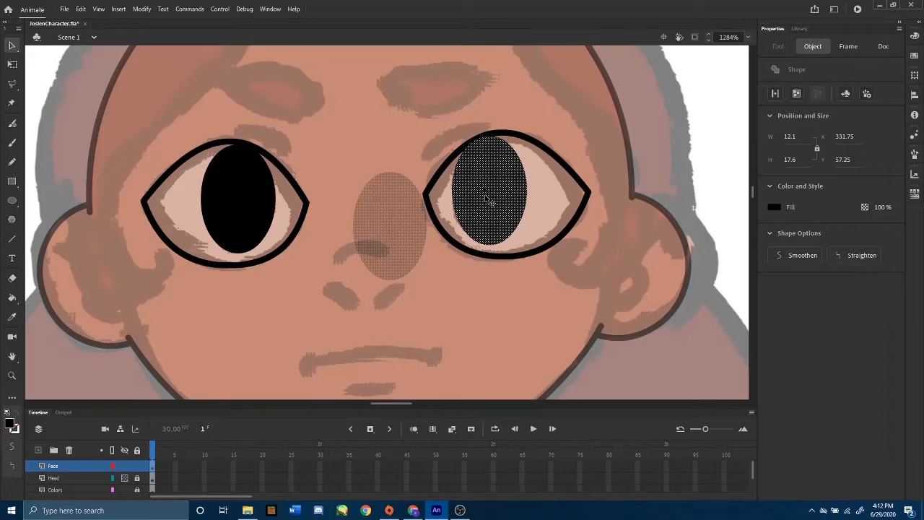
{"action": "mouse_move", "coordinate": [511, 204]}
{"action": "left_mouse_down"}
{"action": "mouse_move", "coordinate": [506, 219]}
{"action": "mouse_move", "coordinate": [508, 204]}
{"action": "left_mouse_up"}
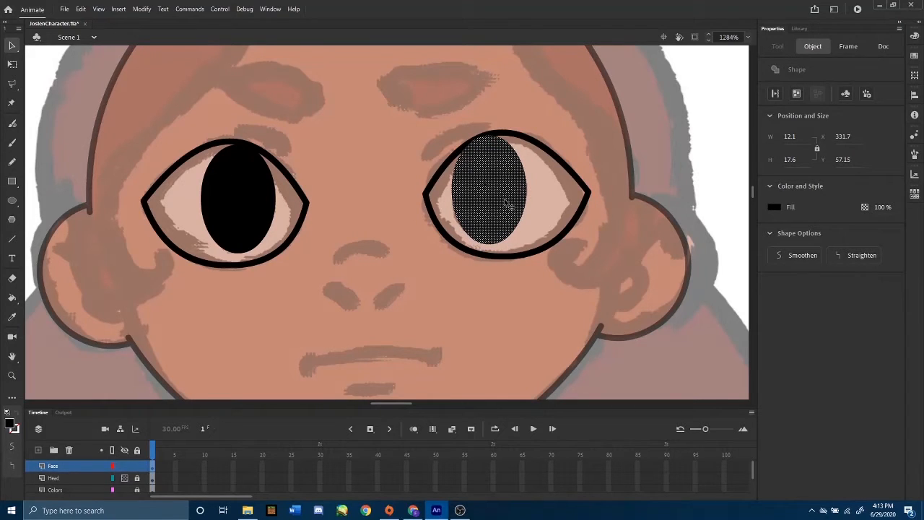
{"action": "left_click", "coordinate": [397, 280]}
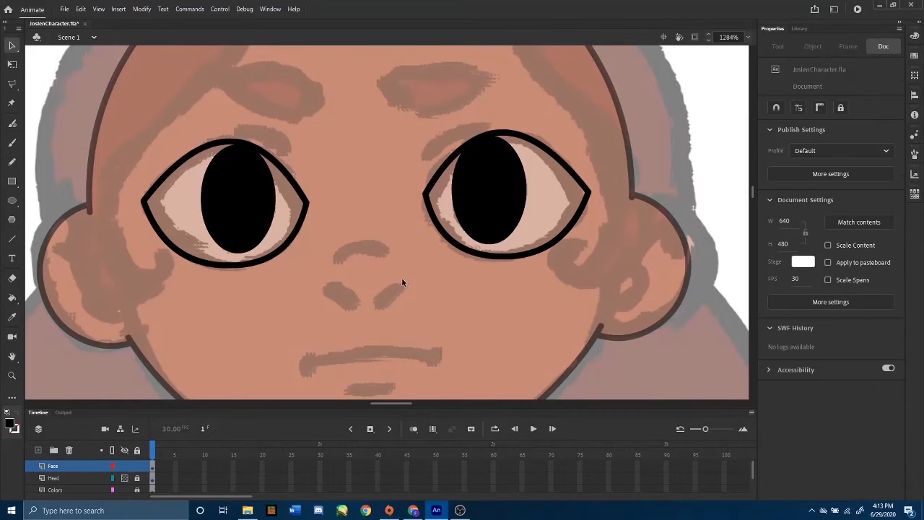
- Change the Head layer's visibility from partial opacity to Visible in its layer properties
{"action": "key", "text": "ctrl+minus"}
{"action": "key", "text": "ctrl+minus"}
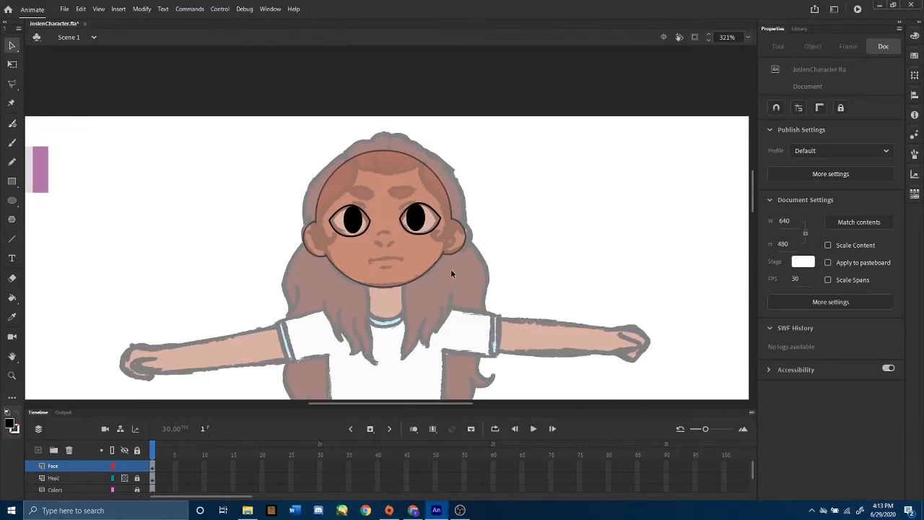
{"action": "key", "text": "ctrl+equal"}
{"action": "key", "text": "space"}
{"action": "left_click_drag", "start_coordinate": [433, 260], "coordinate": [458, 243]}
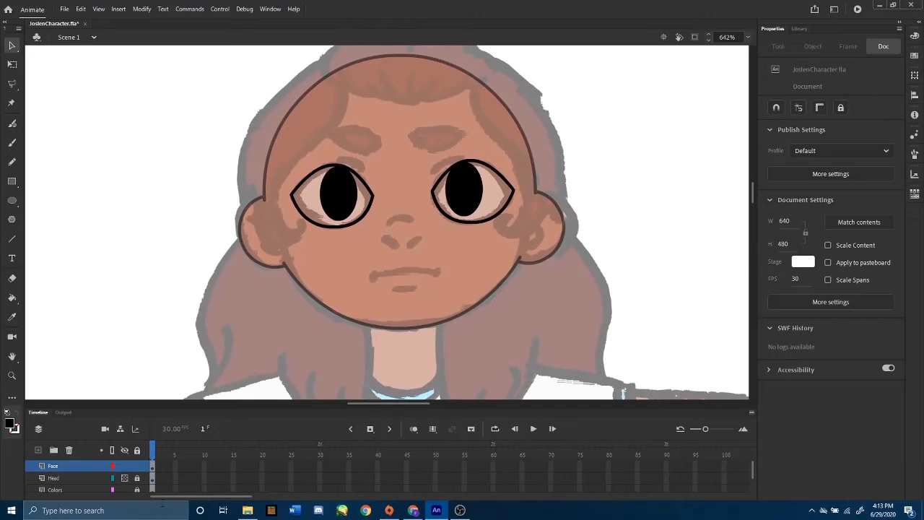
{"action": "right_click", "coordinate": [63, 478]}
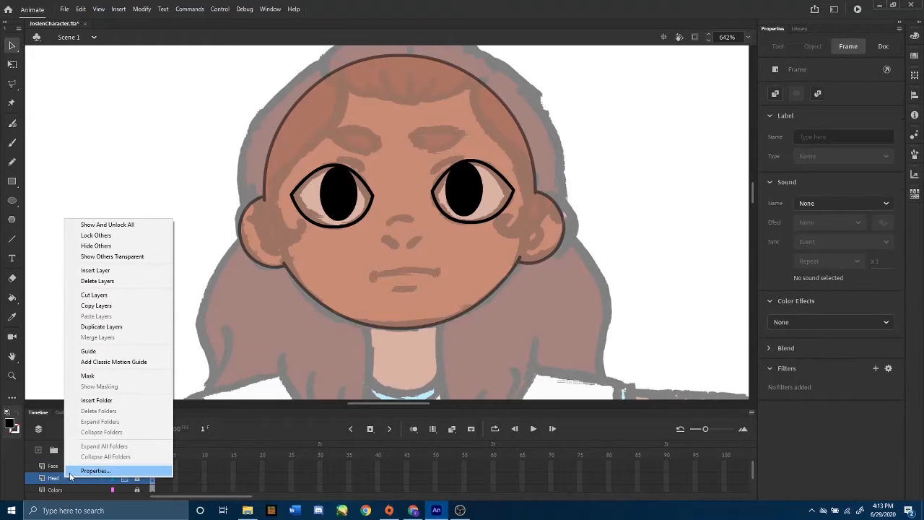
{"action": "left_click", "coordinate": [84, 473]}
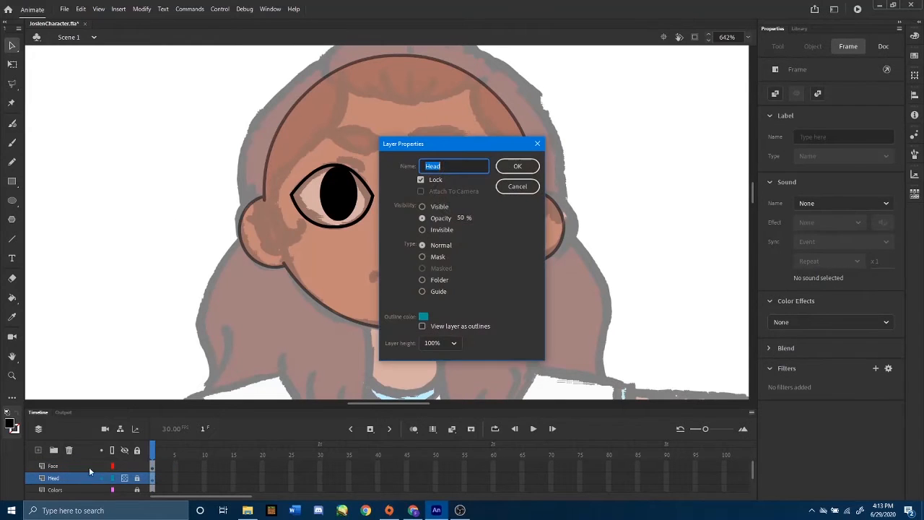
{"action": "left_click", "coordinate": [423, 208]}
{"action": "left_click", "coordinate": [518, 166]}
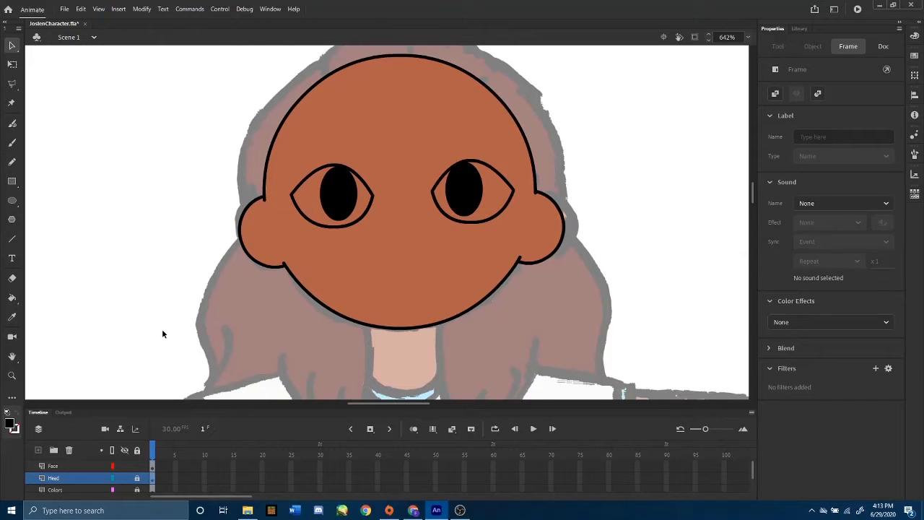
- Move the left eye's outline and black oval together slightly outward, away from the face's center, to about X 281
{"action": "left_click", "coordinate": [342, 207]}
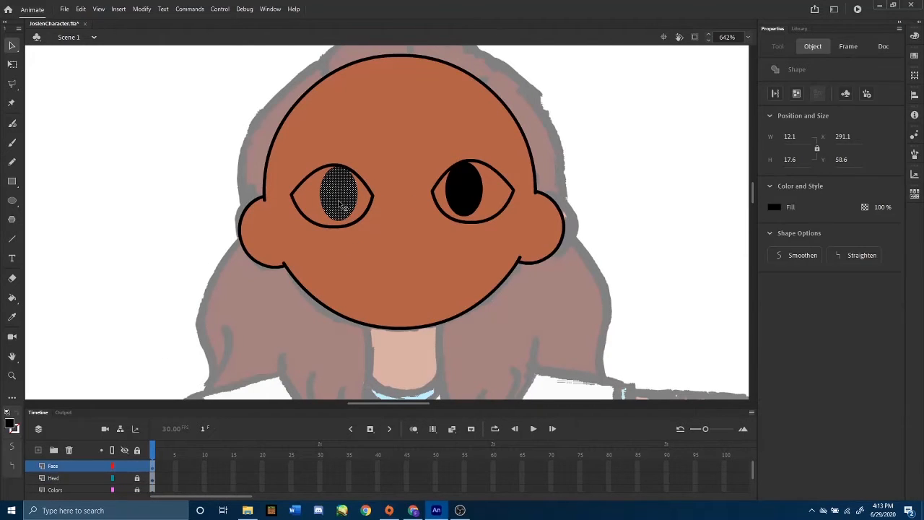
{"action": "left_click", "coordinate": [302, 187], "text": "shift"}
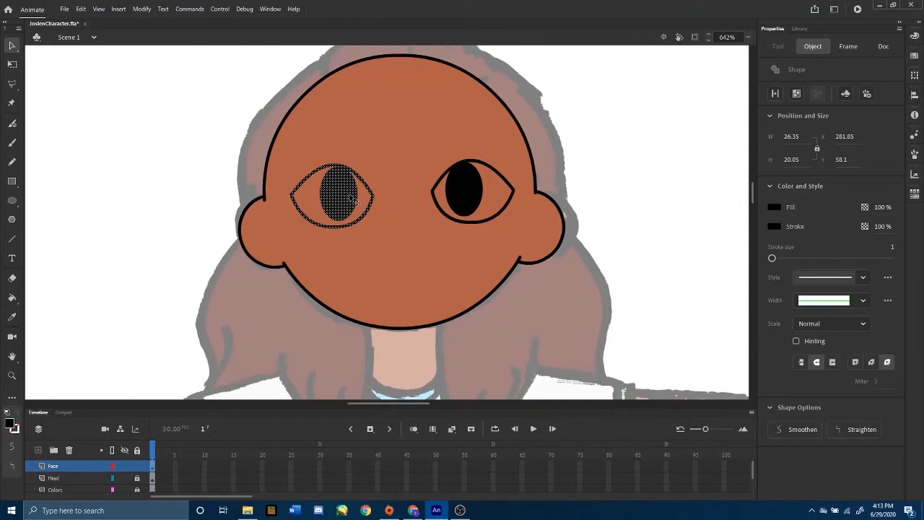
{"action": "left_click_drag", "start_coordinate": [345, 204], "coordinate": [340, 194]}
{"action": "key", "text": "Left"}
{"action": "key", "text": "Left"}
{"action": "key", "text": "Left"}
{"action": "key", "text": "Left"}
{"action": "key", "text": "Left"}
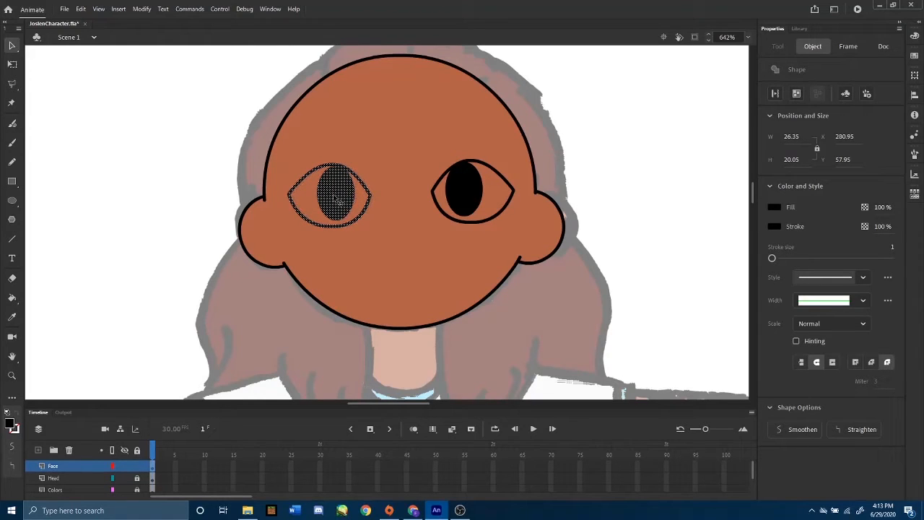
{"action": "left_click", "coordinate": [184, 196]}
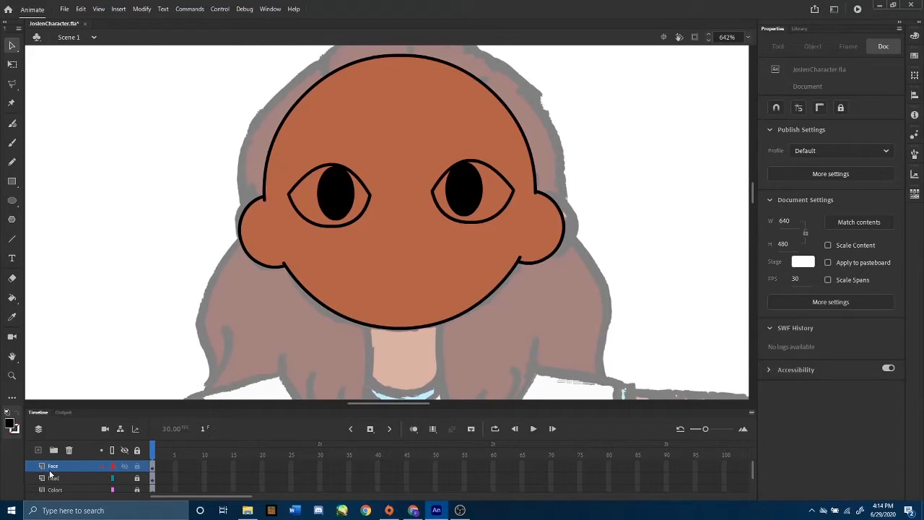
- Fill the whites of both eyes around the black ovals with white (#FFFFFF) on the Face layer
{"action": "left_click", "coordinate": [11, 424]}
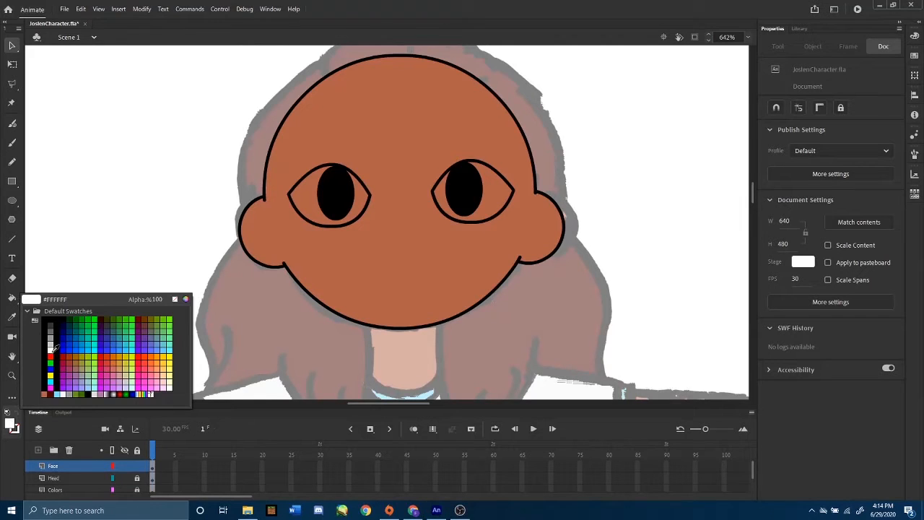
{"action": "left_click", "coordinate": [56, 349]}
{"action": "left_click", "coordinate": [12, 297]}
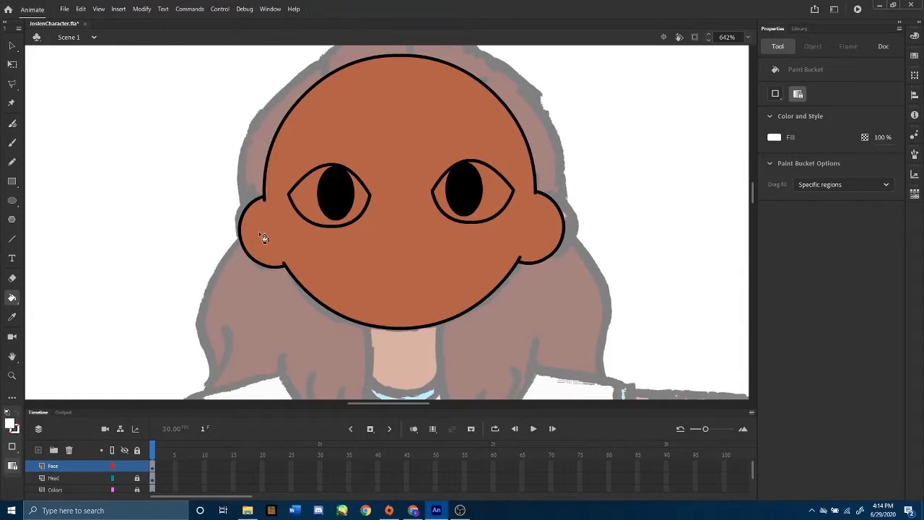
{"action": "left_click", "coordinate": [307, 203]}
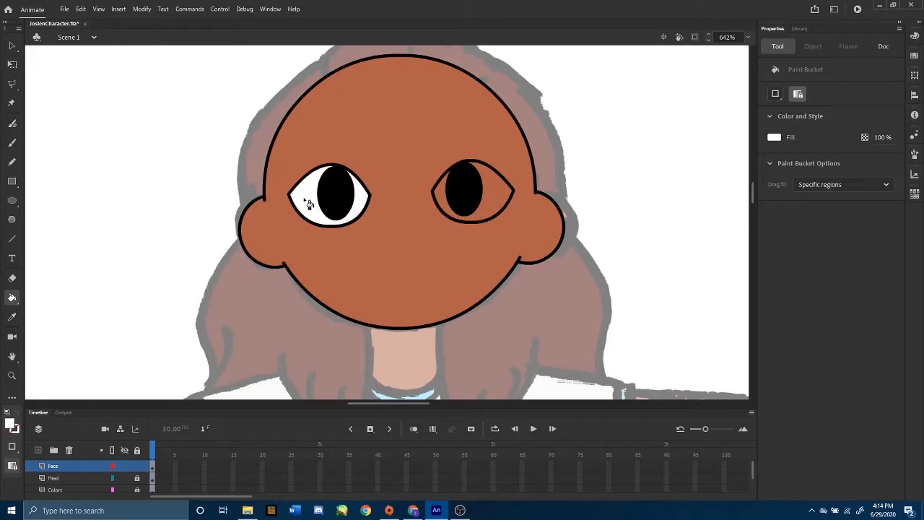
{"action": "left_click", "coordinate": [440, 198]}
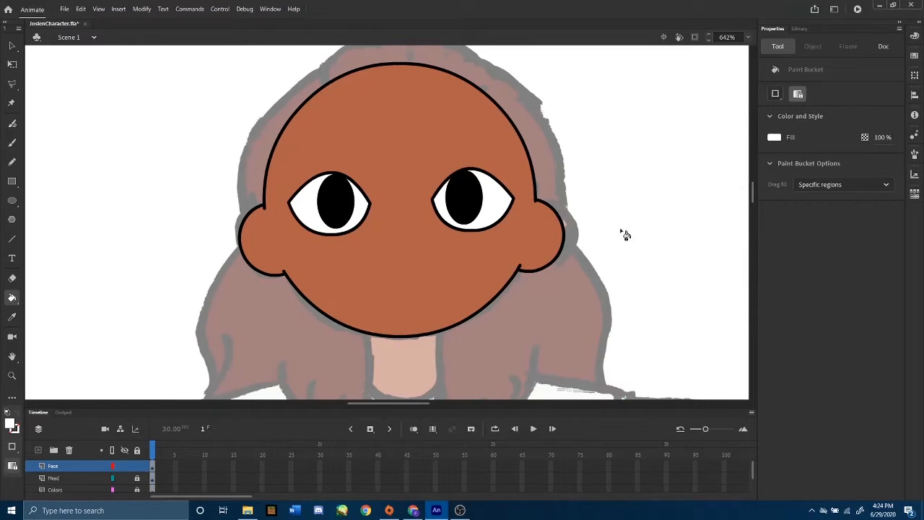
- Set the Head layer's visibility to 50% opacity in its layer properties
{"action": "left_click", "coordinate": [68, 479]}
{"action": "right_click", "coordinate": [68, 479]}
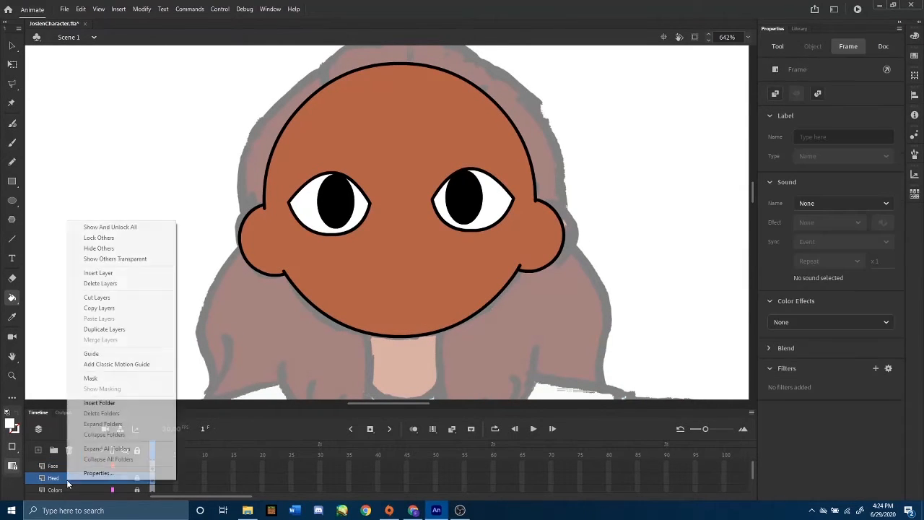
{"action": "left_click", "coordinate": [110, 475]}
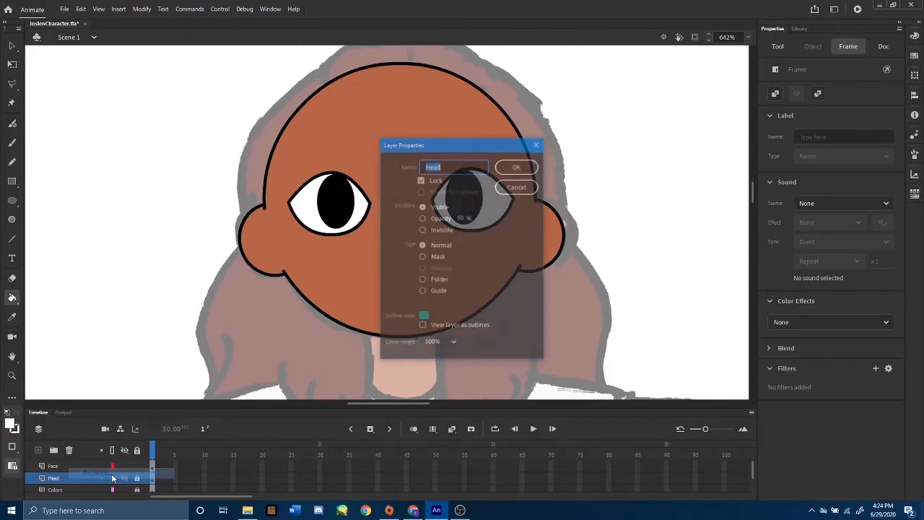
{"action": "left_click", "coordinate": [423, 219]}
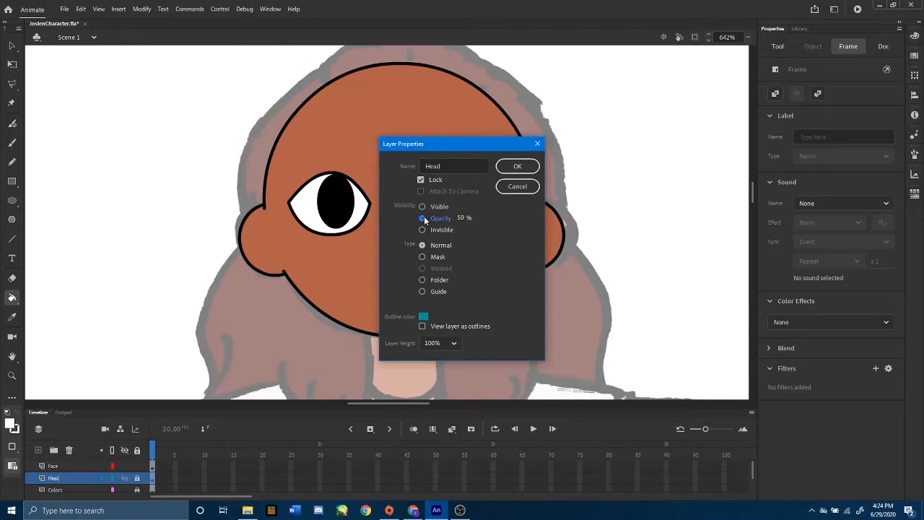
{"action": "left_click", "coordinate": [517, 166]}
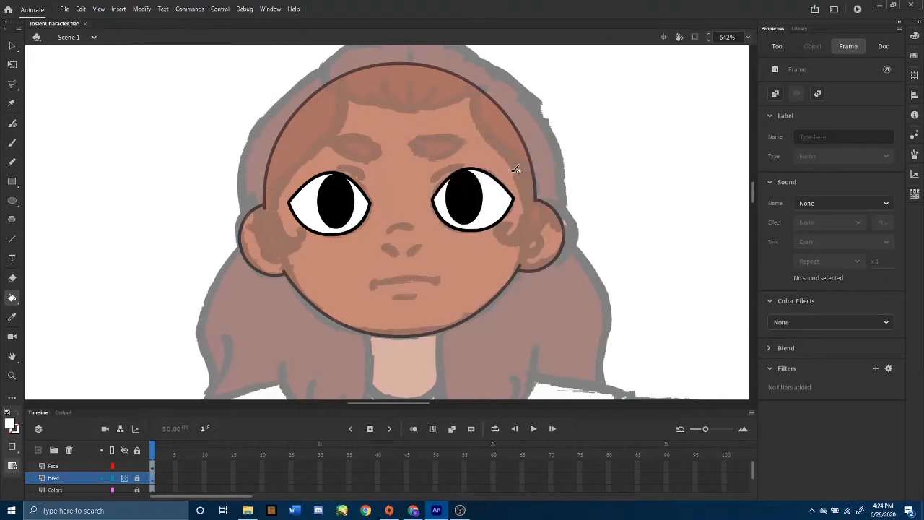
- On the Face layer, draw a closed triangle of black lines with stroke size 1 over the reference's left eyebrow
{"action": "left_click", "coordinate": [10, 239]}
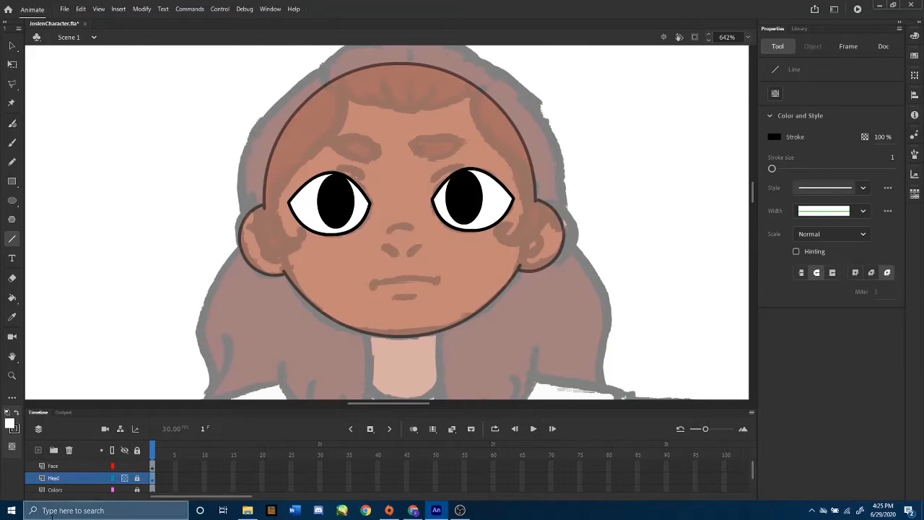
{"action": "left_click", "coordinate": [61, 465]}
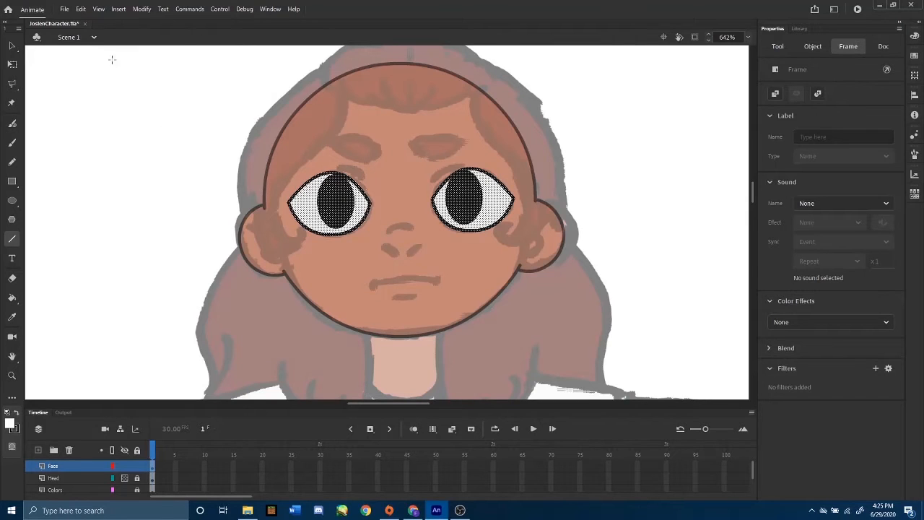
{"action": "left_click", "coordinate": [12, 48]}
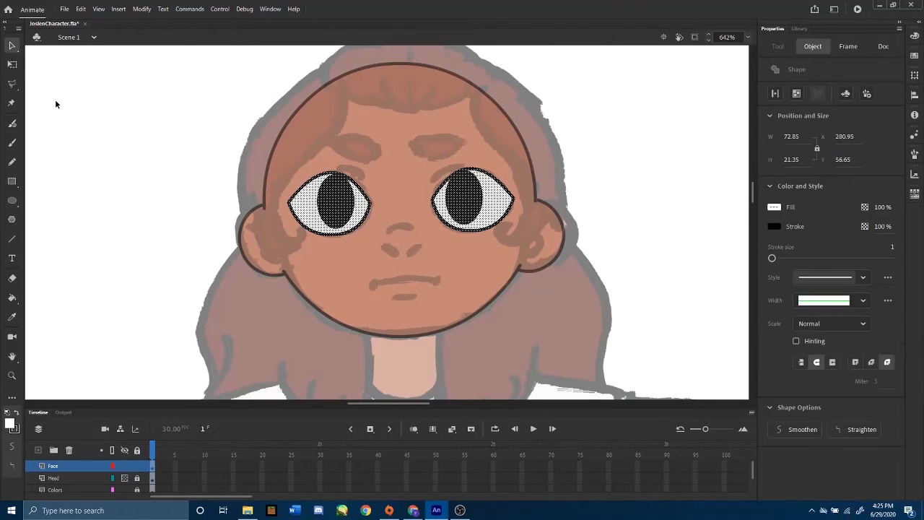
{"action": "left_click", "coordinate": [192, 150]}
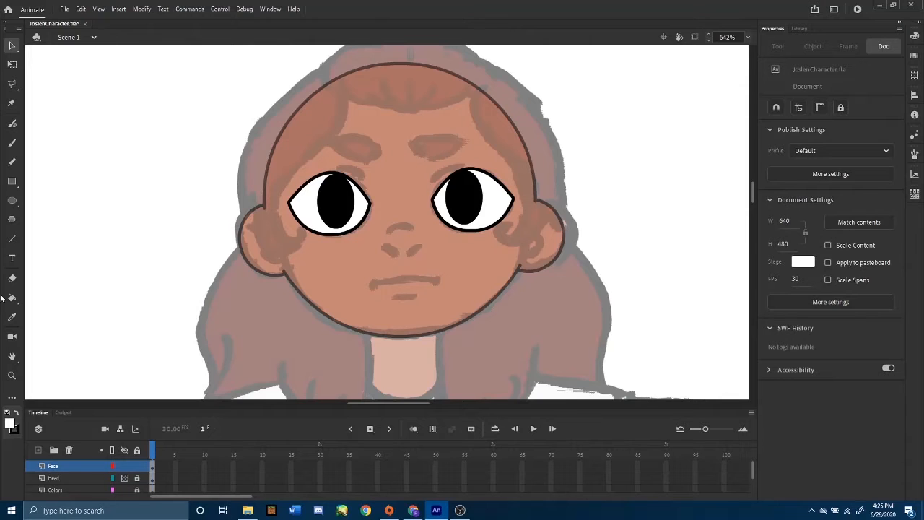
{"action": "left_click", "coordinate": [11, 239]}
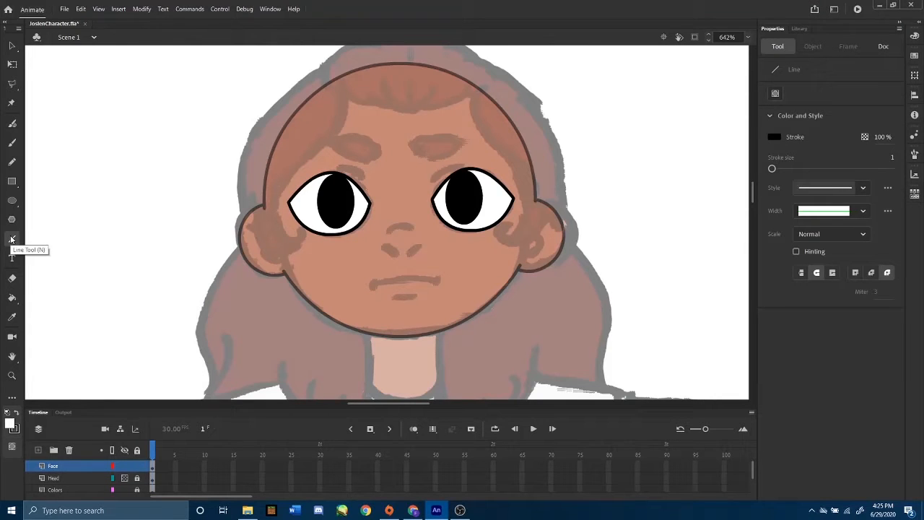
{"action": "key", "text": "ctrl+="}
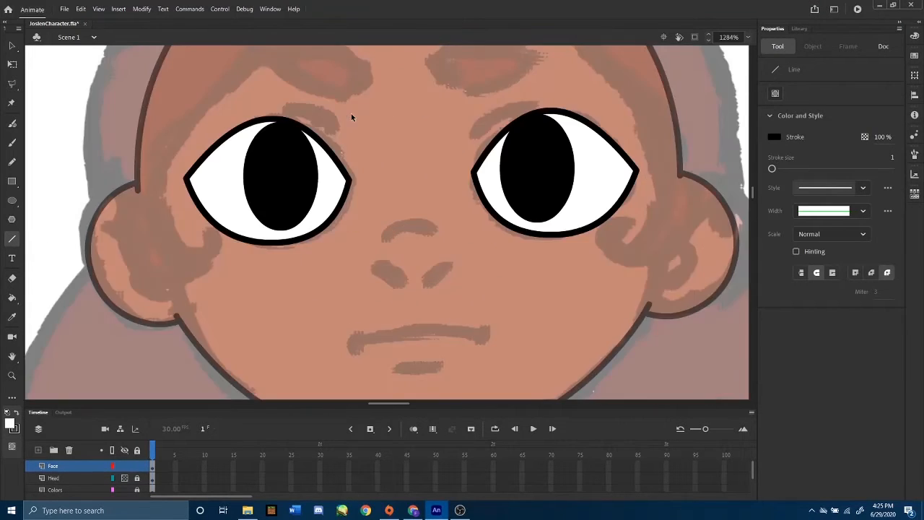
{"action": "left_click_drag", "start_coordinate": [756, 193], "coordinate": [753, 189]}
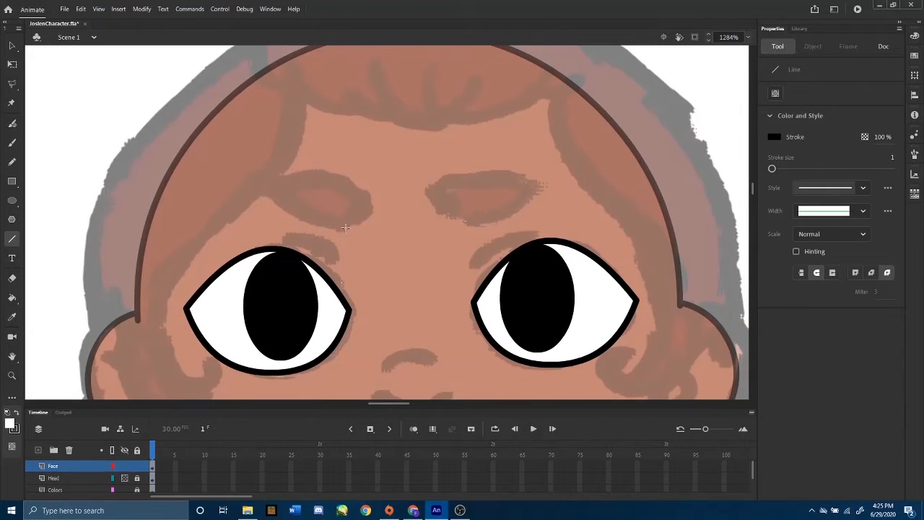
{"action": "left_click_drag", "start_coordinate": [344, 229], "coordinate": [366, 198]}
{"action": "left_click_drag", "start_coordinate": [366, 199], "coordinate": [264, 186]}
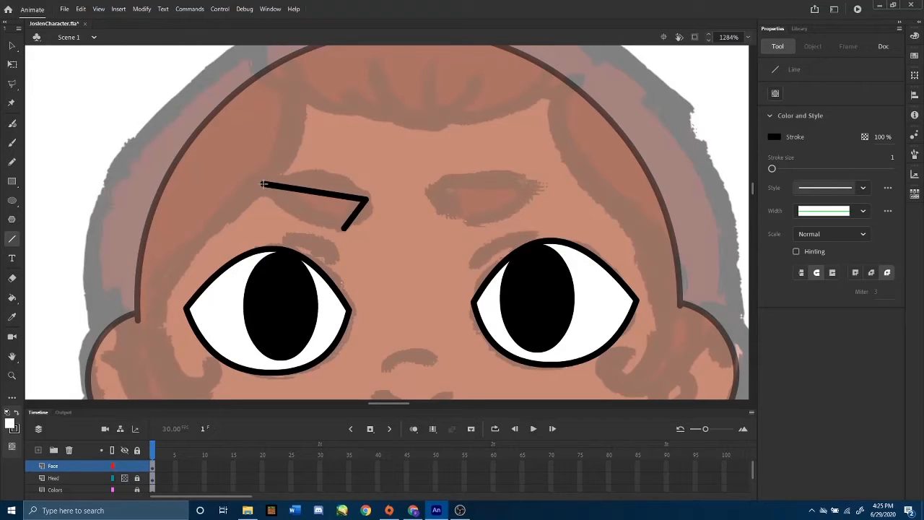
{"action": "left_click_drag", "start_coordinate": [263, 185], "coordinate": [342, 229]}
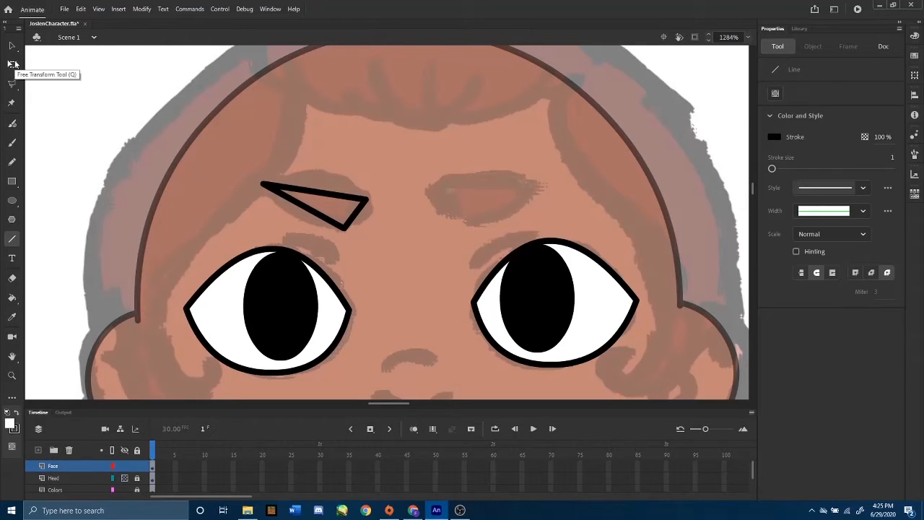
- Bend the triangle's upper and inner edges outward and extend its outer tip, shaping a left eyebrow about 18 by 9 px
{"action": "left_click", "coordinate": [12, 64]}
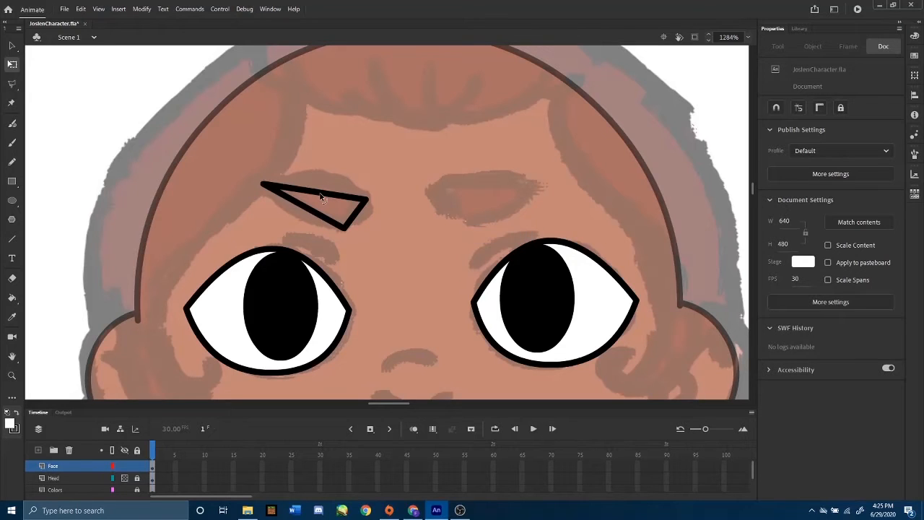
{"action": "left_click_drag", "start_coordinate": [322, 197], "coordinate": [328, 184]}
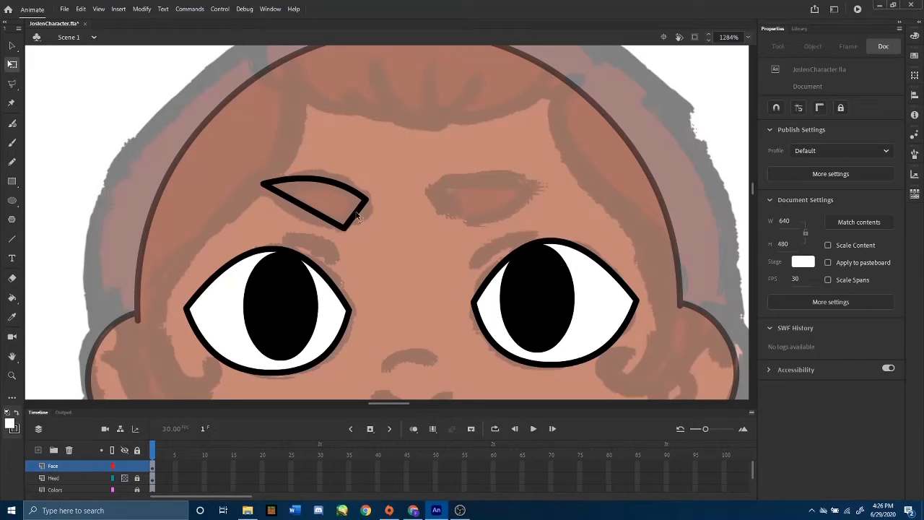
{"action": "left_click_drag", "start_coordinate": [357, 216], "coordinate": [366, 220]}
{"action": "left_click_drag", "start_coordinate": [263, 184], "coordinate": [252, 187]}
{"action": "left_click_drag", "start_coordinate": [339, 181], "coordinate": [361, 195]}
{"action": "left_click_drag", "start_coordinate": [365, 219], "coordinate": [366, 218]}
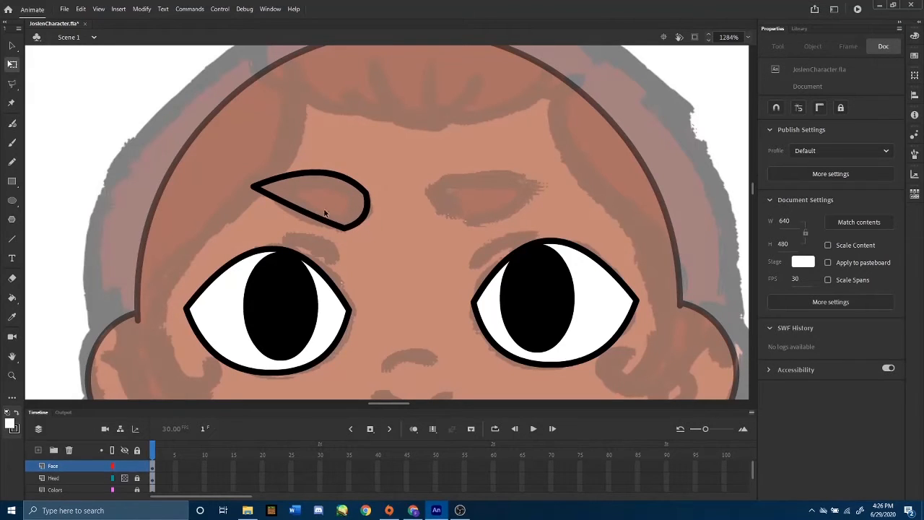
- Duplicate the left eyebrow outline, flip the copy horizontally and place it over the right eyebrow at about X 321, Y 45.5
{"action": "left_click", "coordinate": [12, 46]}
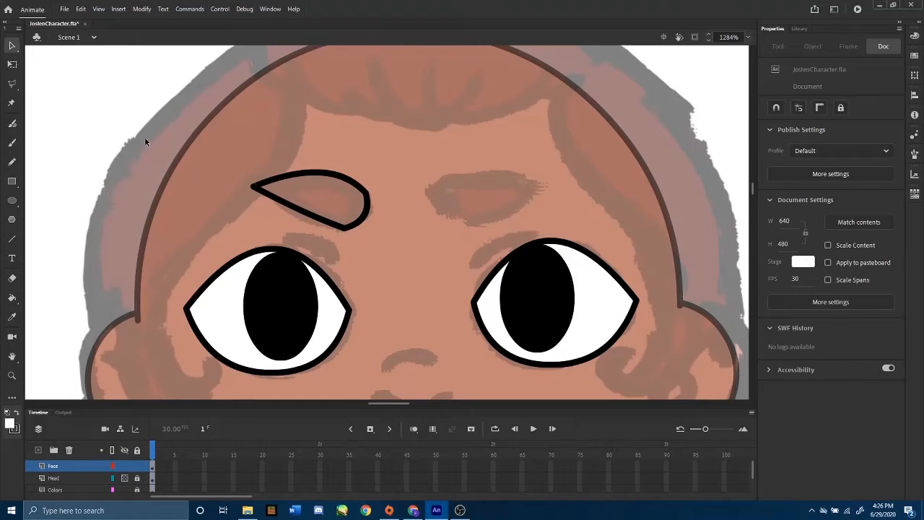
{"action": "left_click", "coordinate": [262, 192]}
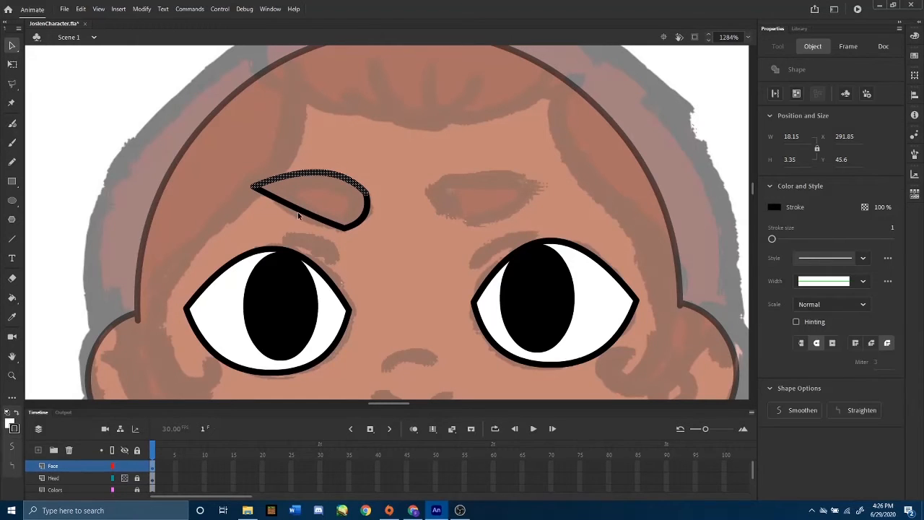
{"action": "left_click_drag", "start_coordinate": [215, 133], "coordinate": [381, 234]}
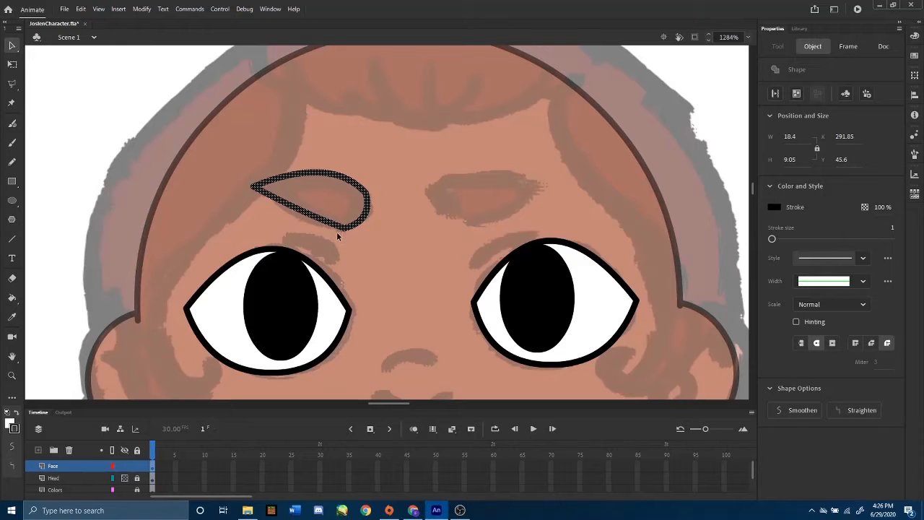
{"action": "key", "text": "ctrl+c"}
{"action": "key", "text": "ctrl+v"}
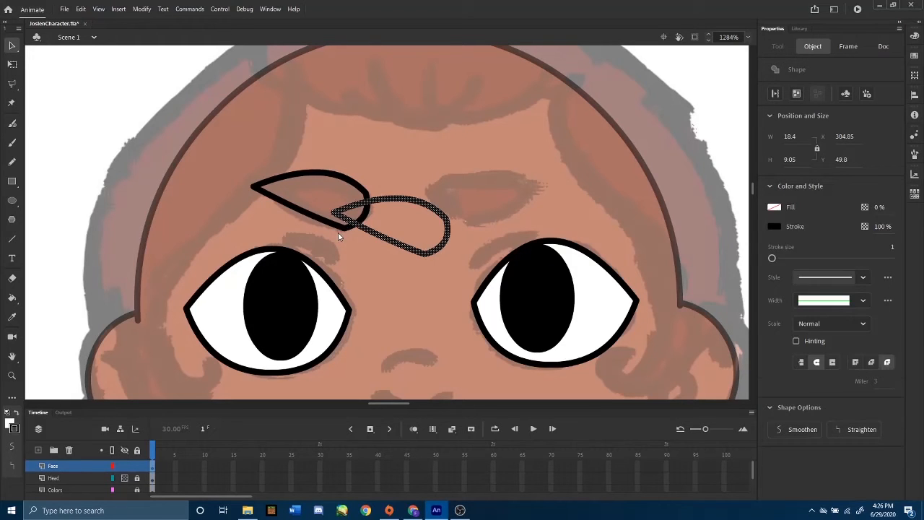
{"action": "right_click", "coordinate": [407, 248]}
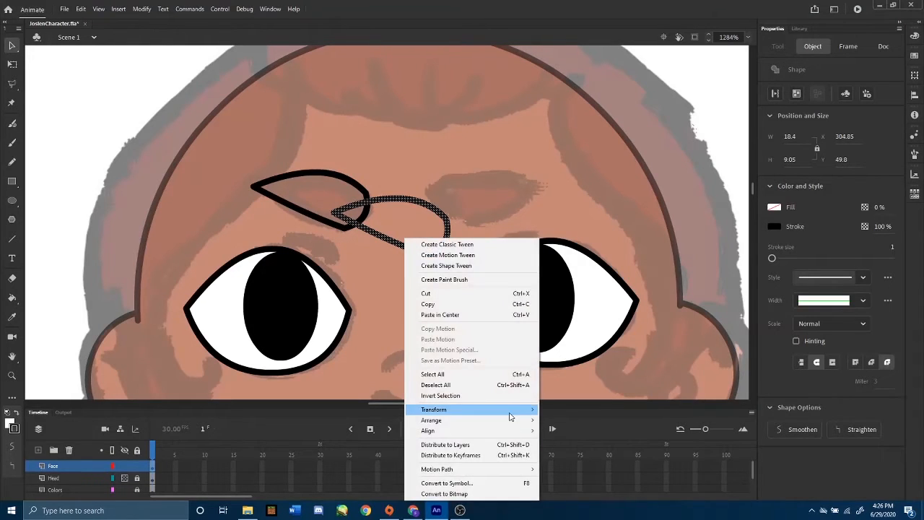
{"action": "mouse_move", "coordinate": [510, 417]}
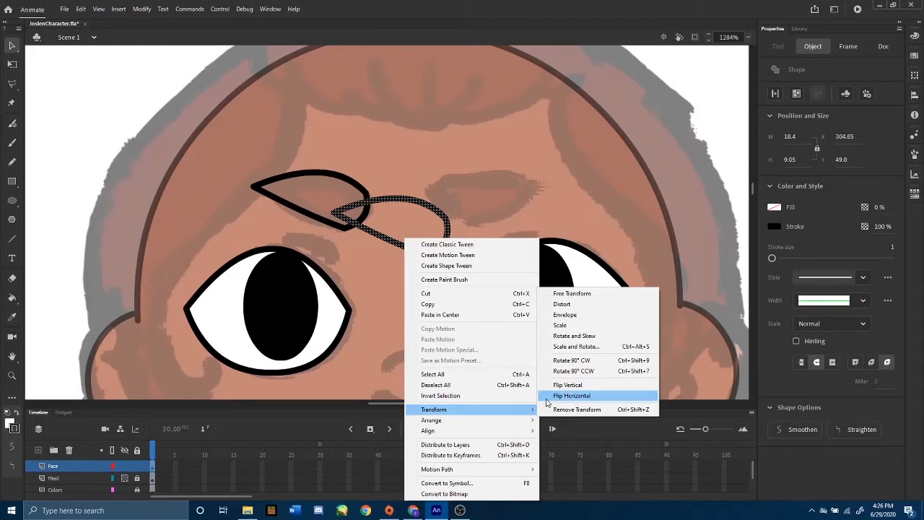
{"action": "left_click", "coordinate": [570, 395]}
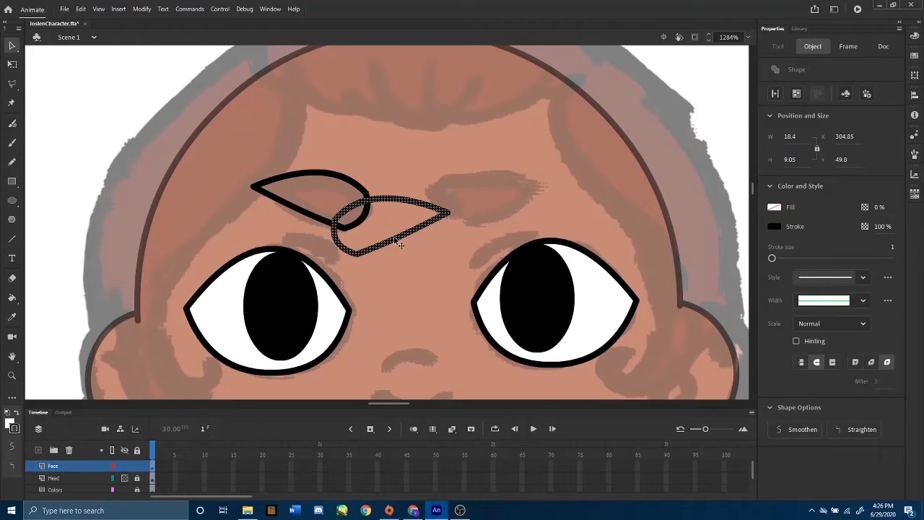
{"action": "left_click_drag", "start_coordinate": [400, 245], "coordinate": [494, 218]}
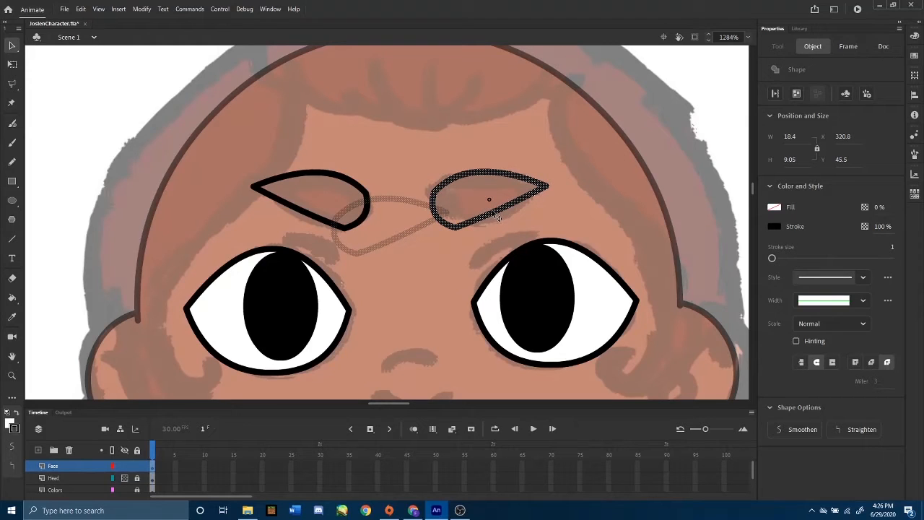
{"action": "left_click", "coordinate": [396, 275]}
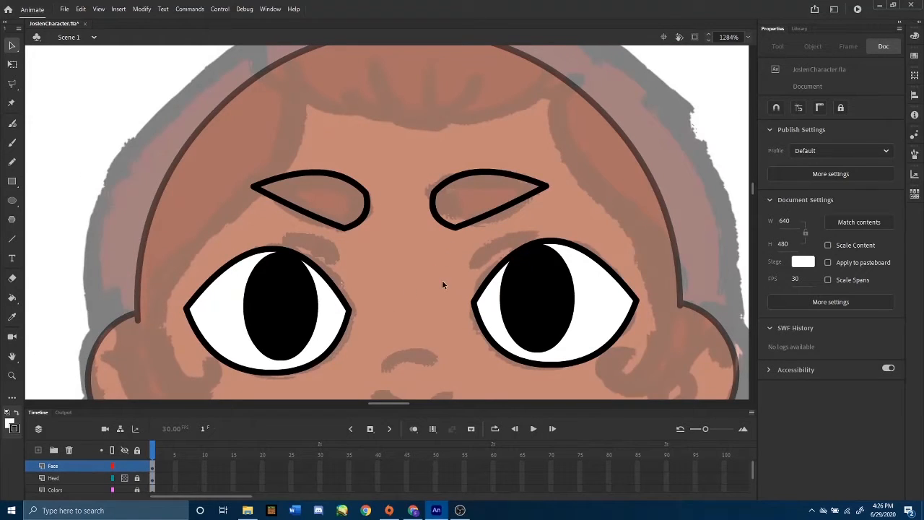
{"action": "key", "text": "ctrl+minus"}
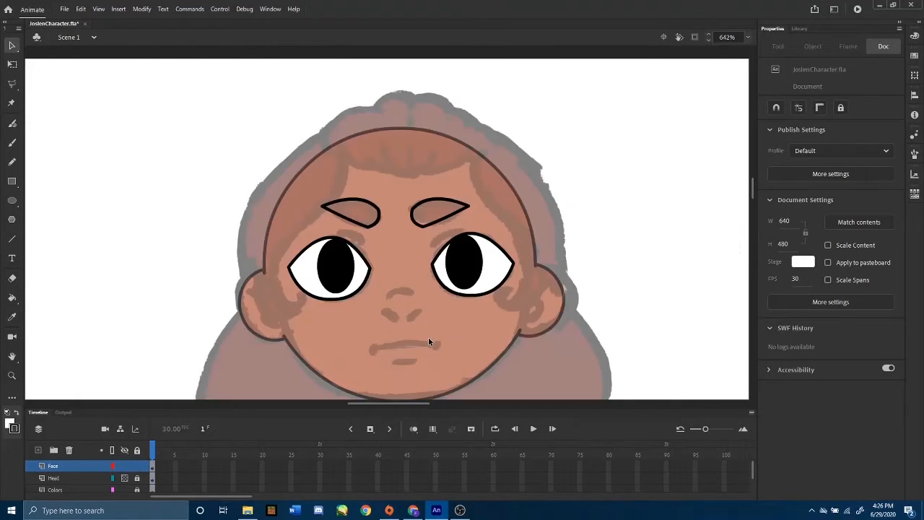
{"action": "scroll", "coordinate": [752, 189], "scroll_direction": "down", "scroll_amount": 4}
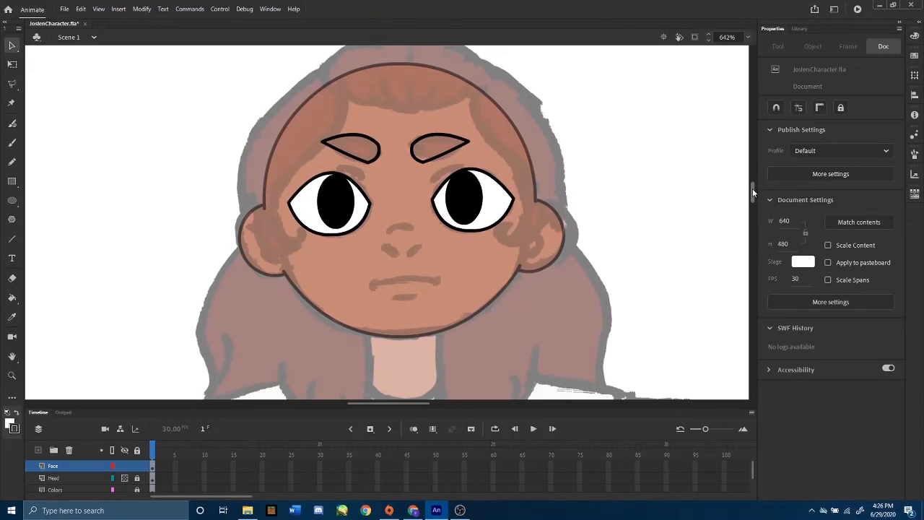
{"action": "scroll", "coordinate": [752, 188], "scroll_direction": "up", "scroll_amount": 1}
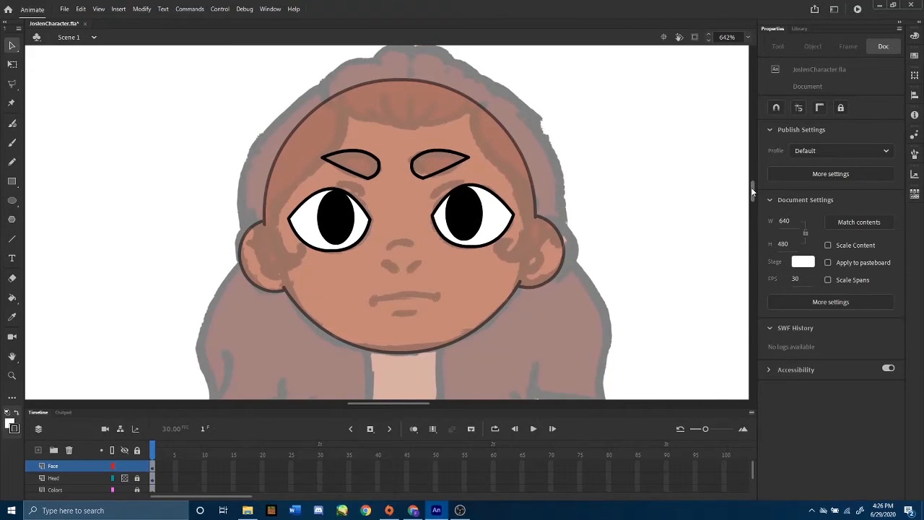
{"action": "scroll", "coordinate": [751, 187], "scroll_direction": "up", "scroll_amount": 1}
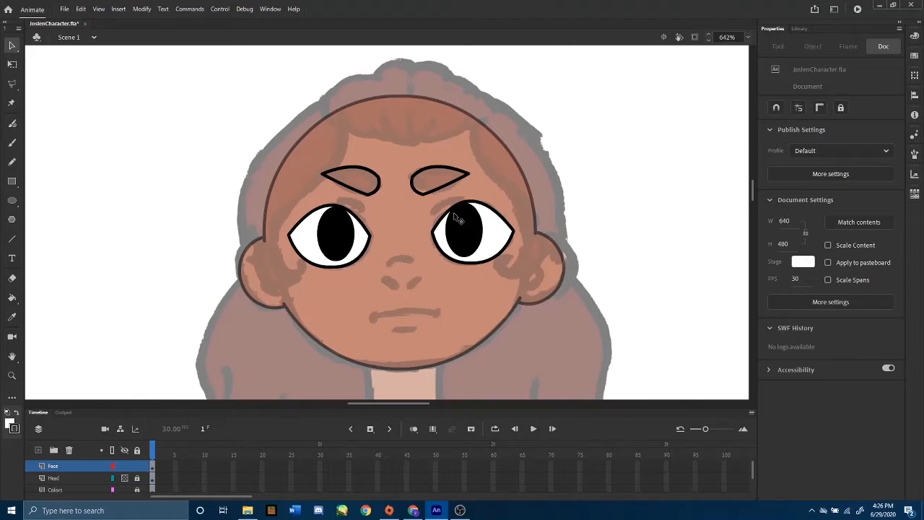
{"action": "key", "text": "ctrl+equal"}
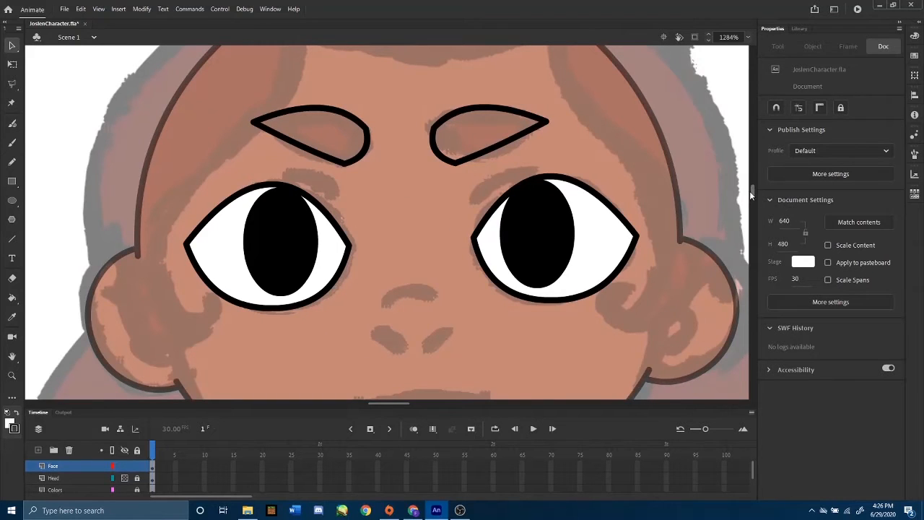
{"action": "scroll", "coordinate": [750, 191], "scroll_direction": "up", "scroll_amount": 2}
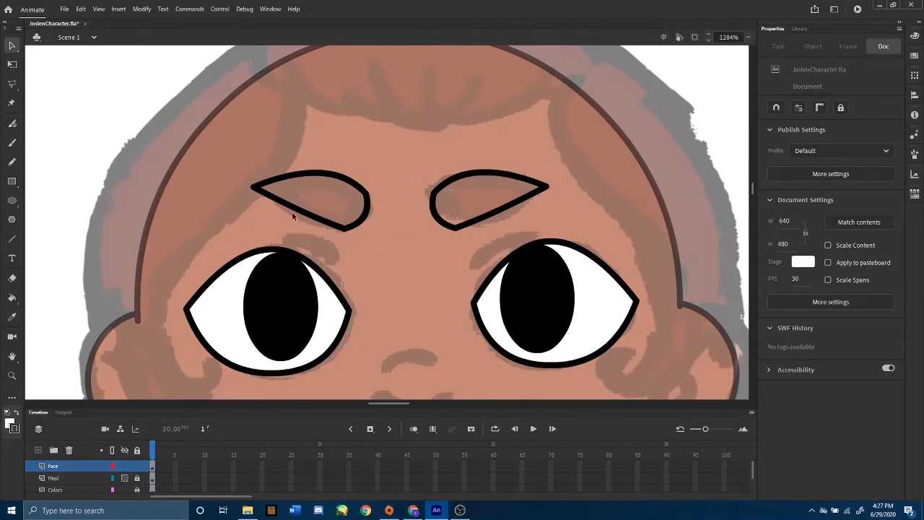
- Reshape the left eyebrow's inner end by raising its lower corner and lowering its upper corner, making it about 18 by 7 px
{"action": "key", "text": "a"}
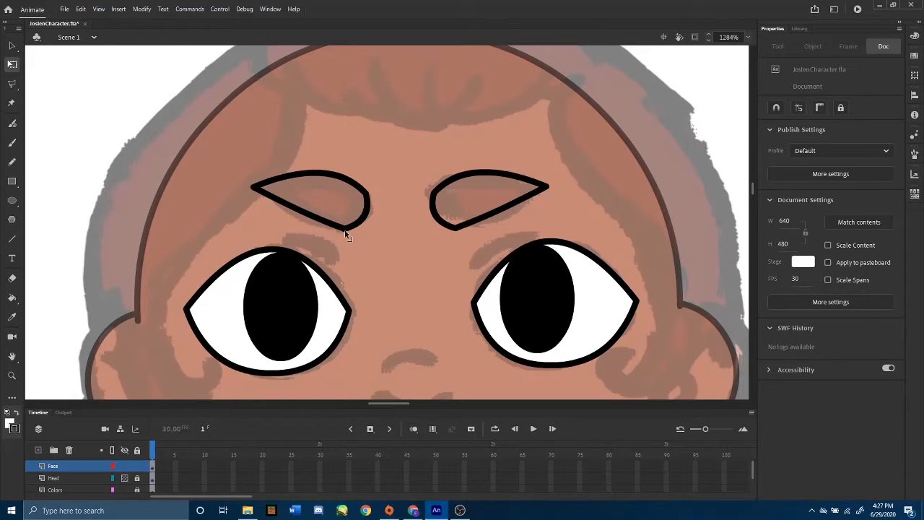
{"action": "left_click_drag", "start_coordinate": [346, 233], "coordinate": [329, 222]}
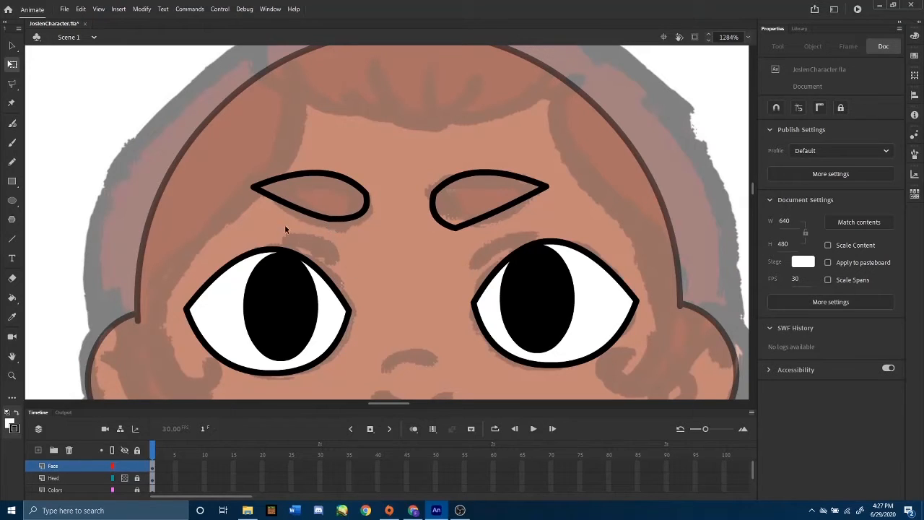
{"action": "left_click", "coordinate": [366, 203]}
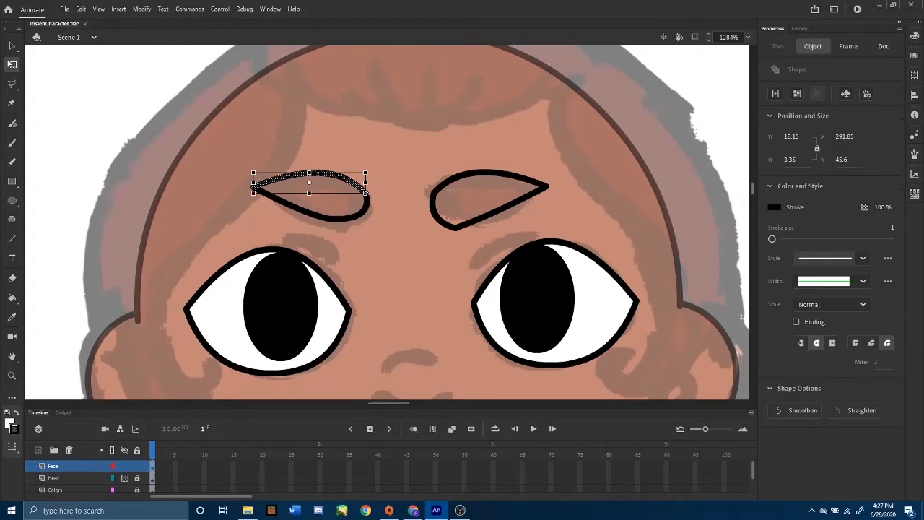
{"action": "left_click", "coordinate": [382, 201]}
{"action": "left_click_drag", "start_coordinate": [368, 194], "coordinate": [368, 200]}
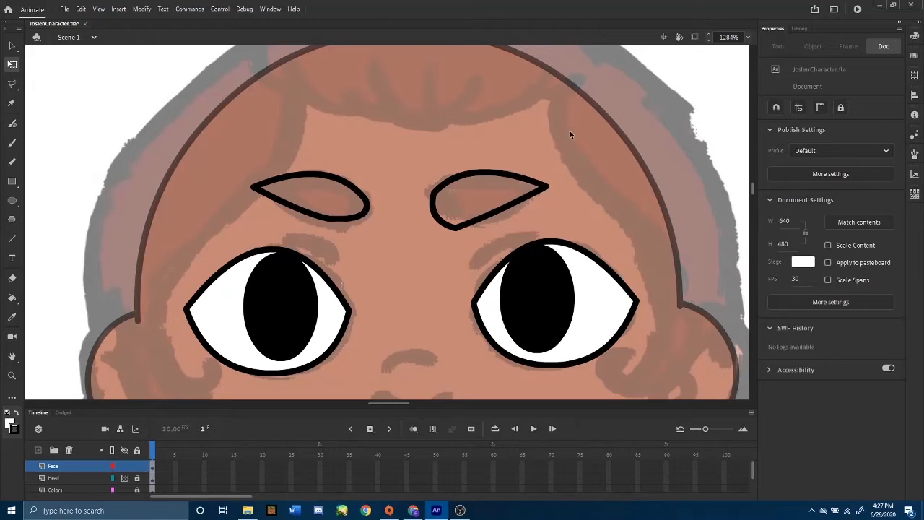
- Replace the right eyebrow with a horizontally flipped copy of the left eyebrow, placed at about X 322, Y 46
{"action": "mouse_move", "coordinate": [569, 143]}
{"action": "left_mouse_down"}
{"action": "mouse_move", "coordinate": [434, 238]}
{"action": "mouse_move", "coordinate": [423, 229]}
{"action": "left_mouse_up"}
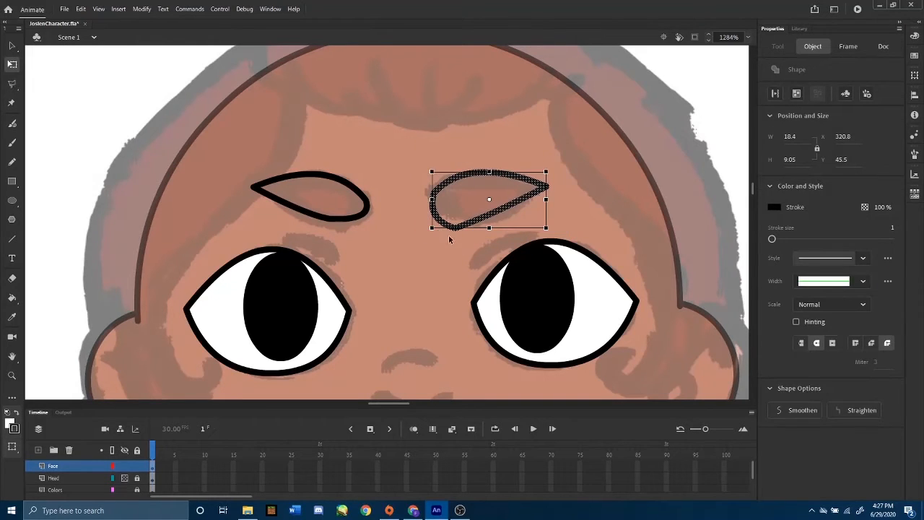
{"action": "key", "text": "Delete"}
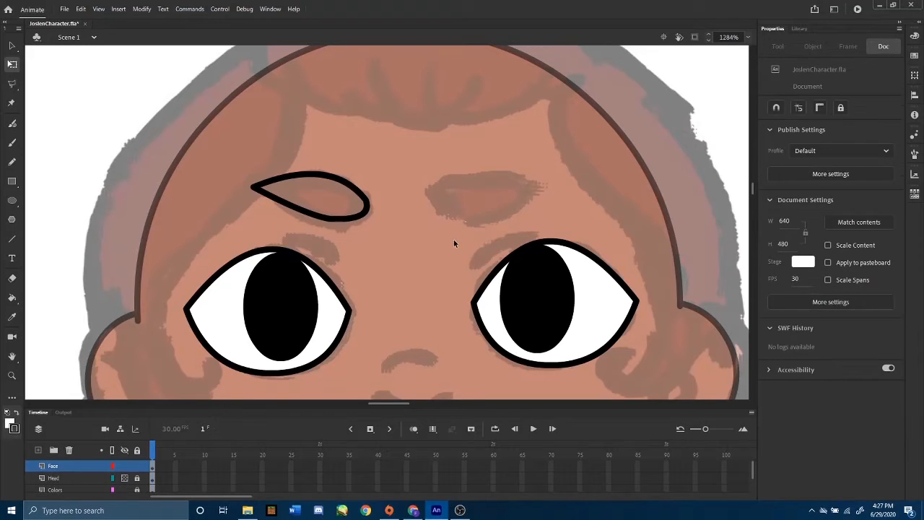
{"action": "left_click", "coordinate": [326, 219]}
{"action": "left_click", "coordinate": [368, 241]}
{"action": "left_click_drag", "start_coordinate": [243, 148], "coordinate": [375, 232]}
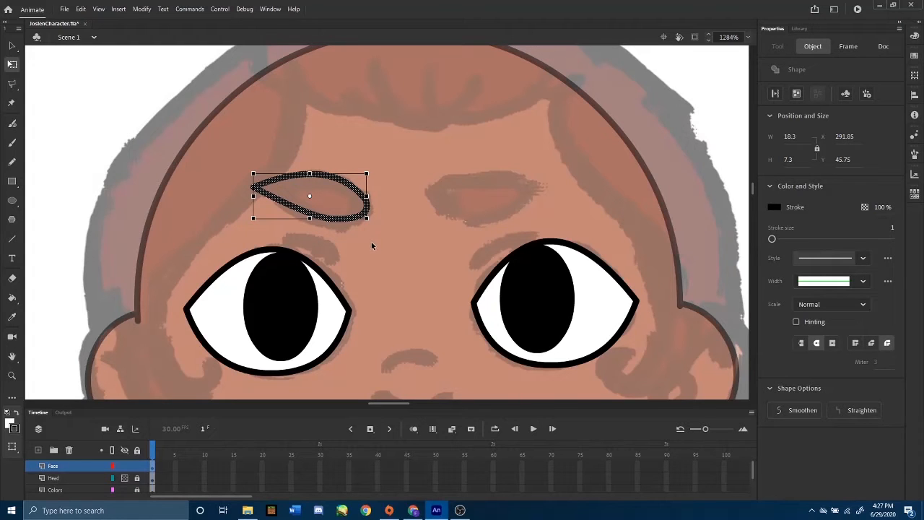
{"action": "key", "text": "ctrl+v"}
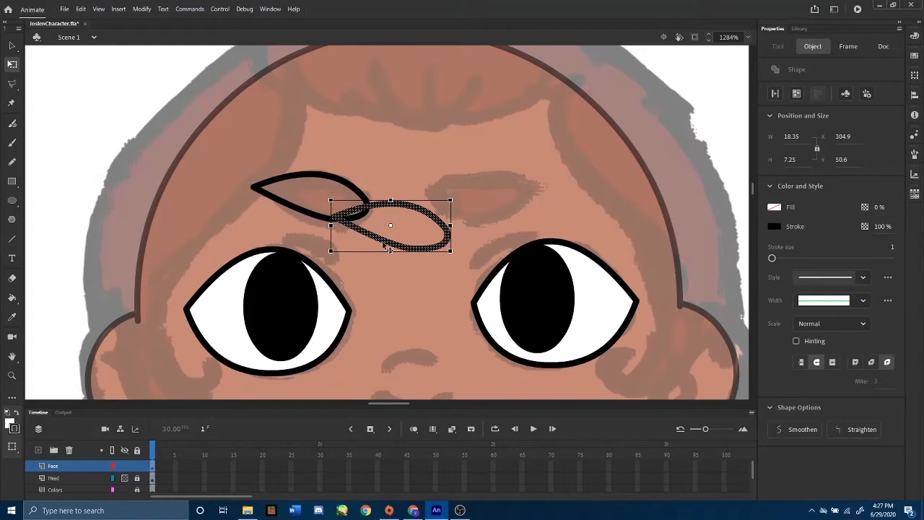
{"action": "right_click", "coordinate": [384, 247]}
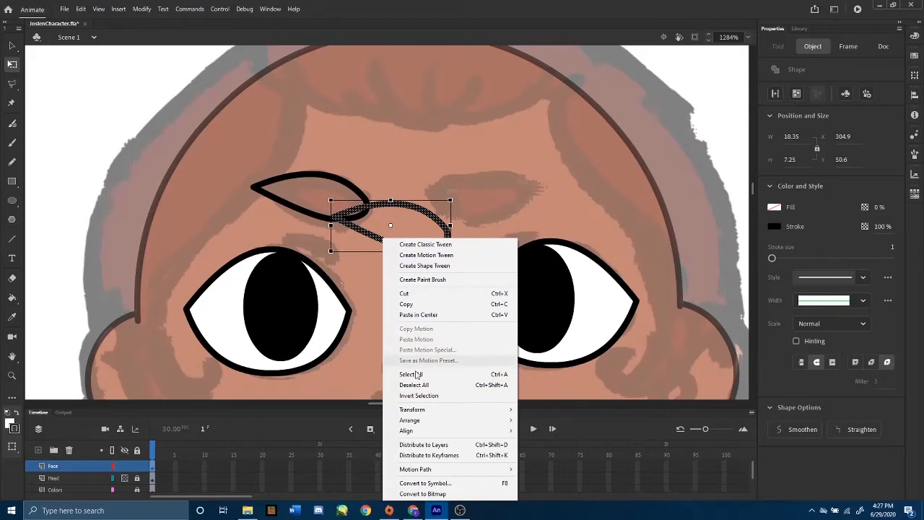
{"action": "mouse_move", "coordinate": [429, 425]}
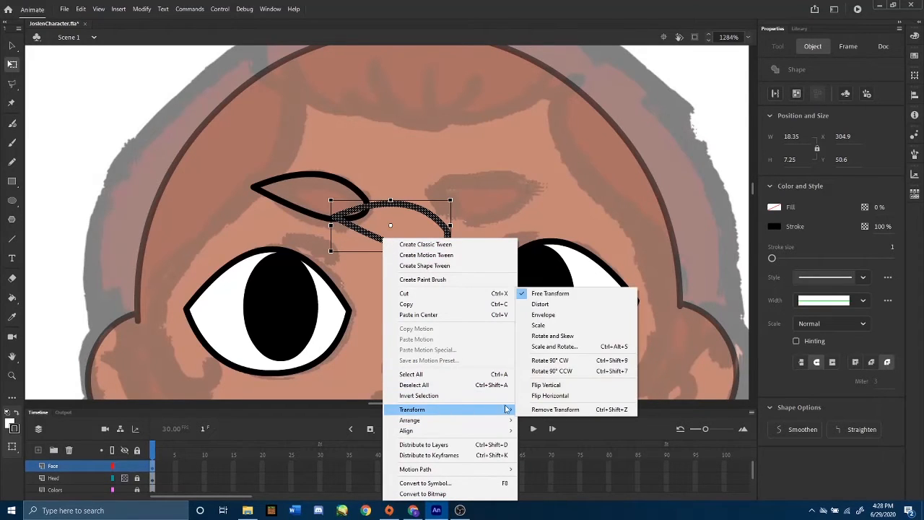
{"action": "left_click", "coordinate": [548, 395]}
{"action": "left_click_drag", "start_coordinate": [426, 240], "coordinate": [533, 208]}
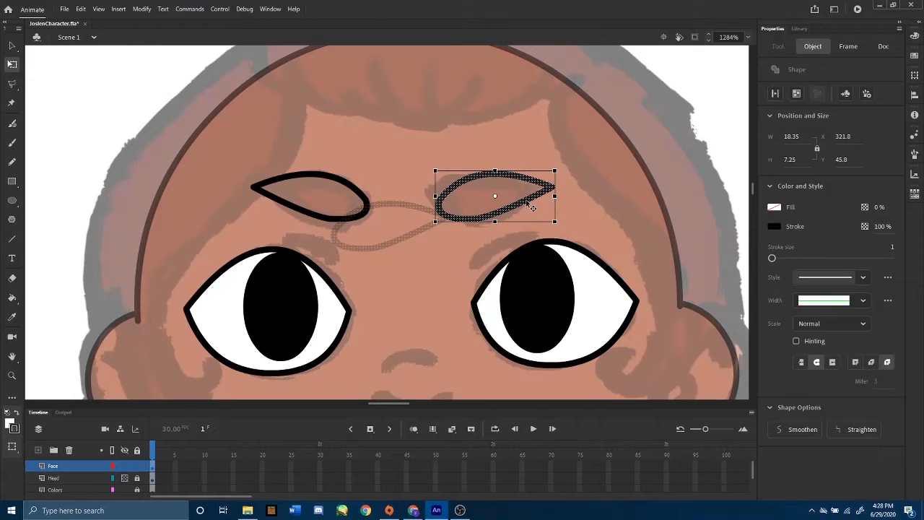
{"action": "left_click", "coordinate": [589, 211]}
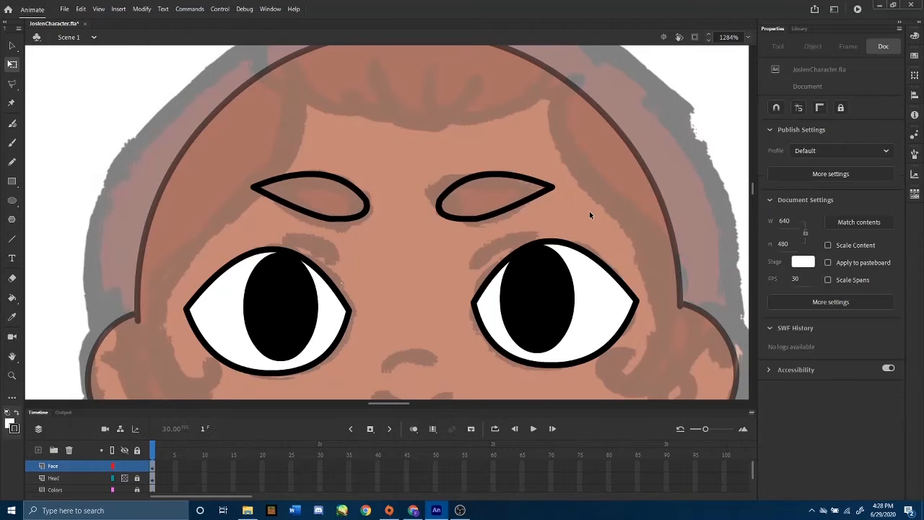
- Sample the dark red swatch from the color palette and fill both eyebrows with it using the Paint Bucket
{"action": "key", "text": "ctrl+minus"}
{"action": "key", "text": "ctrl+minus"}
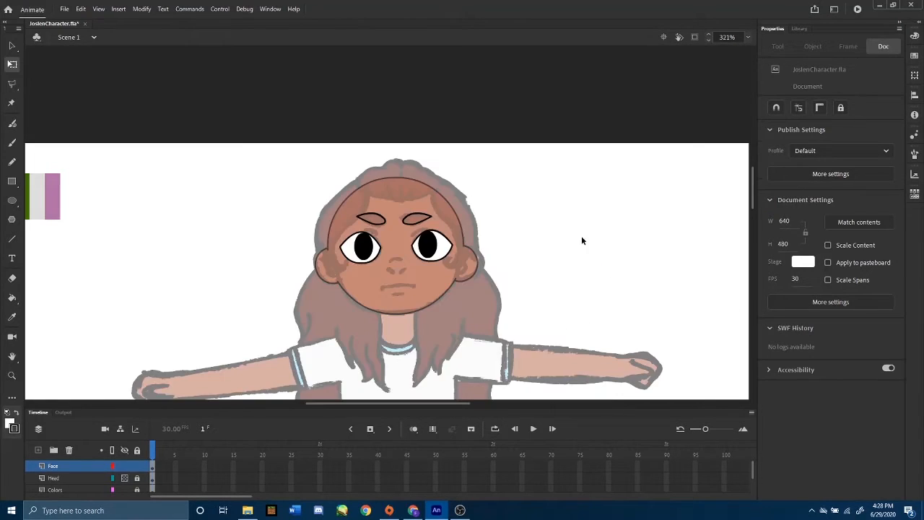
{"action": "left_click_drag", "start_coordinate": [512, 262], "coordinate": [503, 205]}
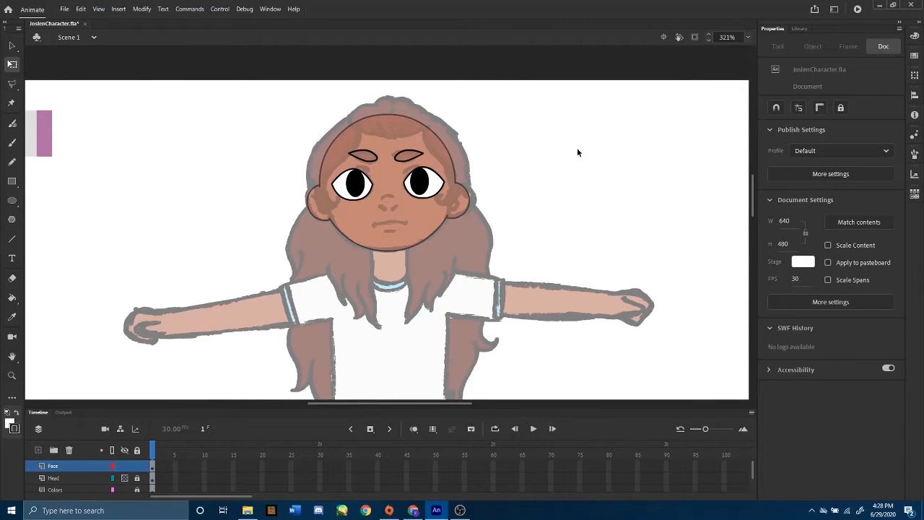
{"action": "left_click_drag", "start_coordinate": [377, 406], "coordinate": [336, 404]}
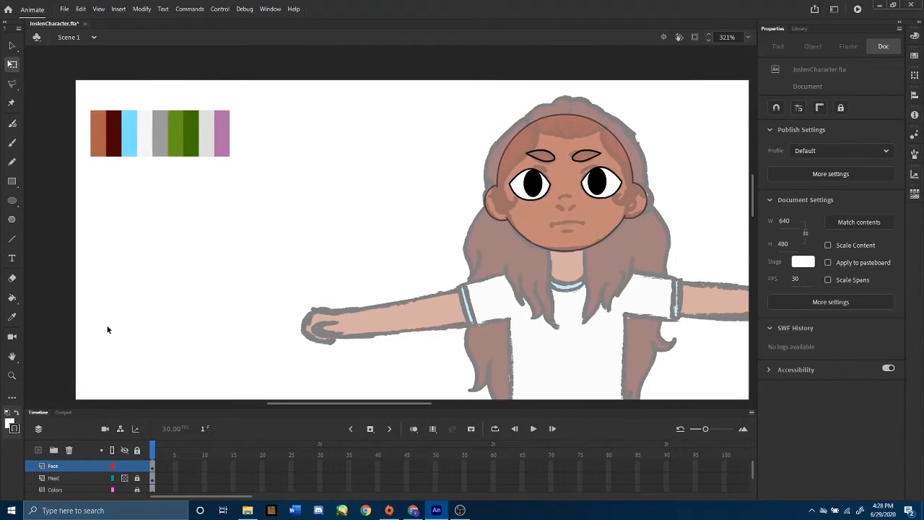
{"action": "left_click", "coordinate": [11, 318]}
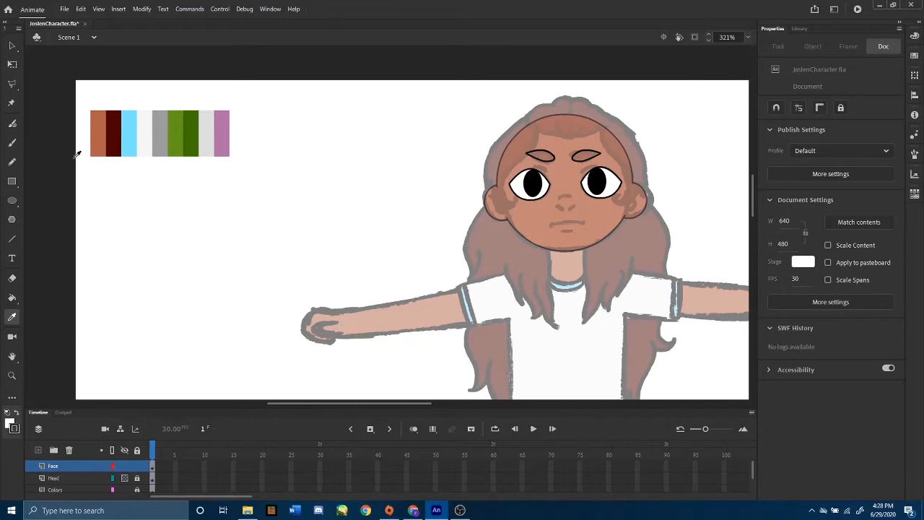
{"action": "left_click", "coordinate": [112, 127]}
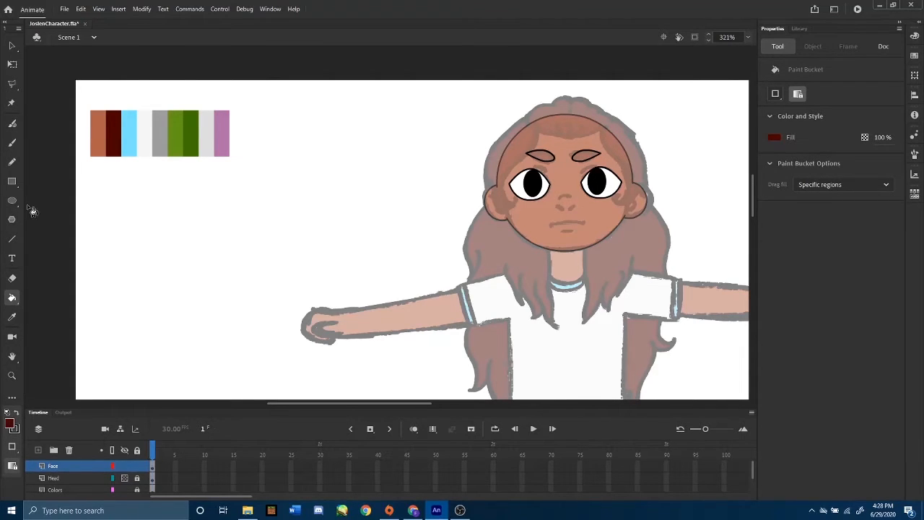
{"action": "left_click_drag", "start_coordinate": [304, 403], "coordinate": [340, 403]}
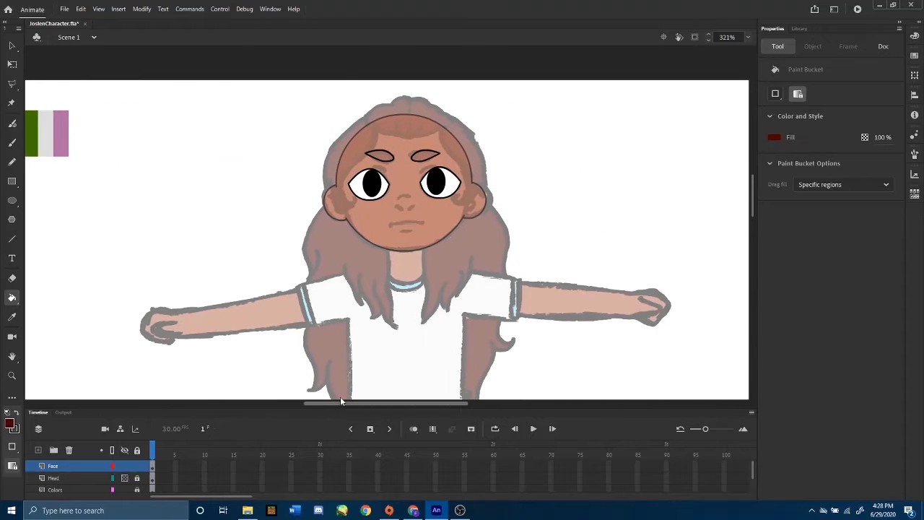
{"action": "left_click", "coordinate": [385, 158]}
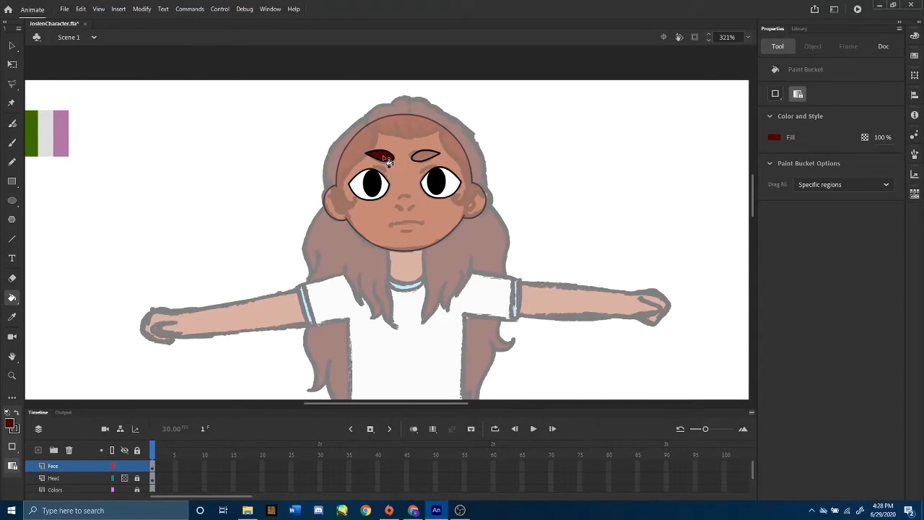
{"action": "left_click", "coordinate": [426, 161]}
- Draw a short black line over the reference's nose tip and bend it upward into an arc
{"action": "key", "text": "ctrl+="}
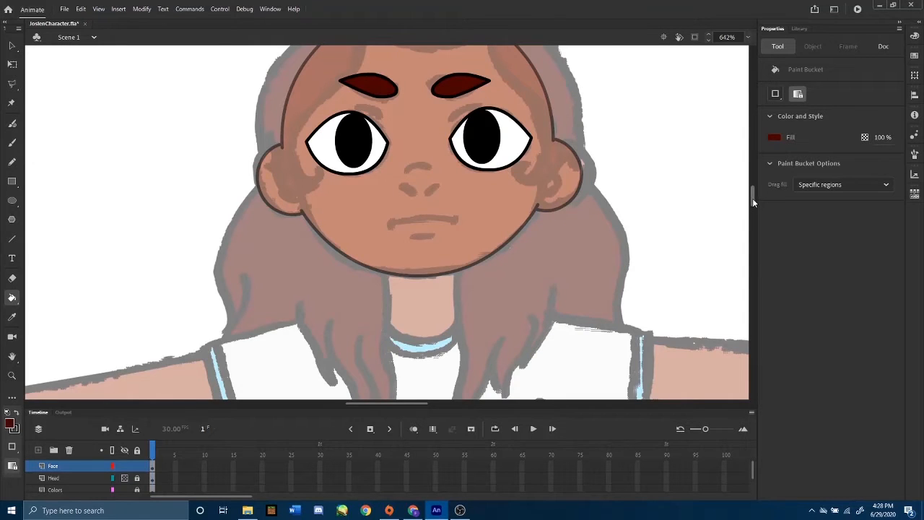
{"action": "left_click_drag", "start_coordinate": [753, 198], "coordinate": [754, 193]}
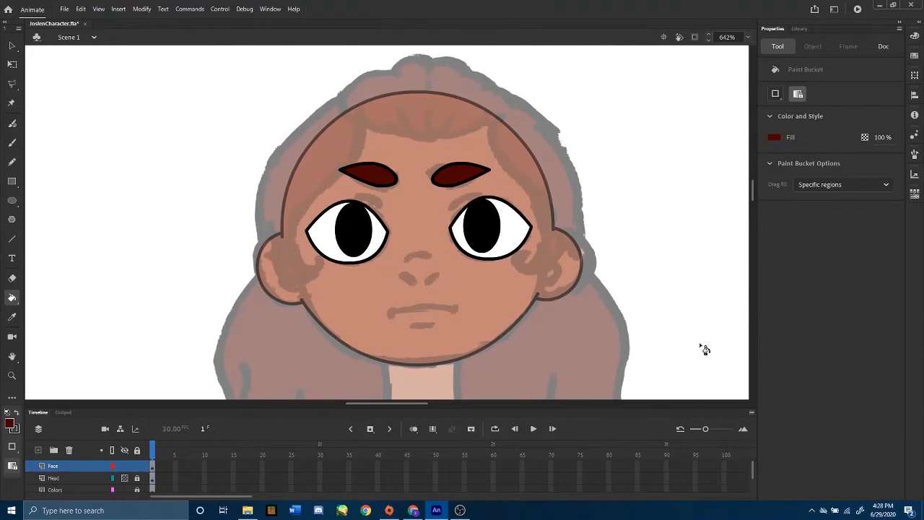
{"action": "left_click", "coordinate": [11, 241]}
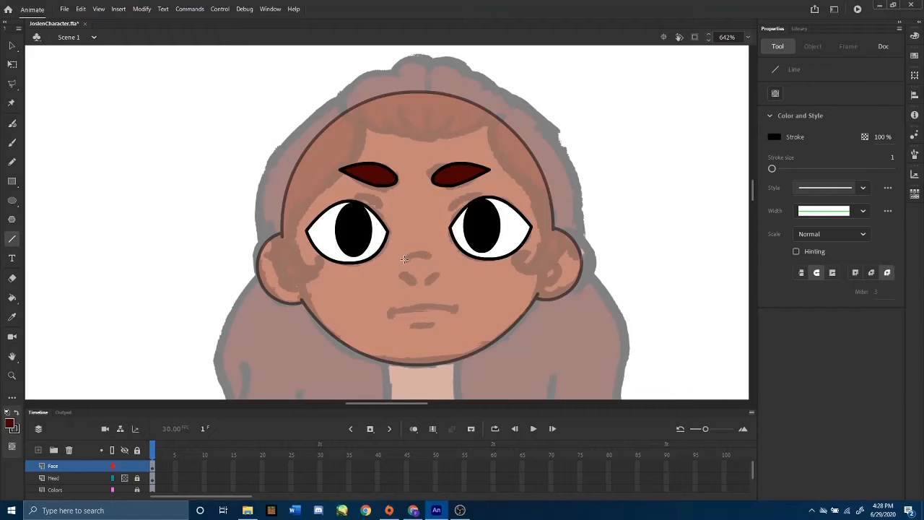
{"action": "left_click_drag", "start_coordinate": [405, 260], "coordinate": [433, 260]}
{"action": "left_click", "coordinate": [12, 65]}
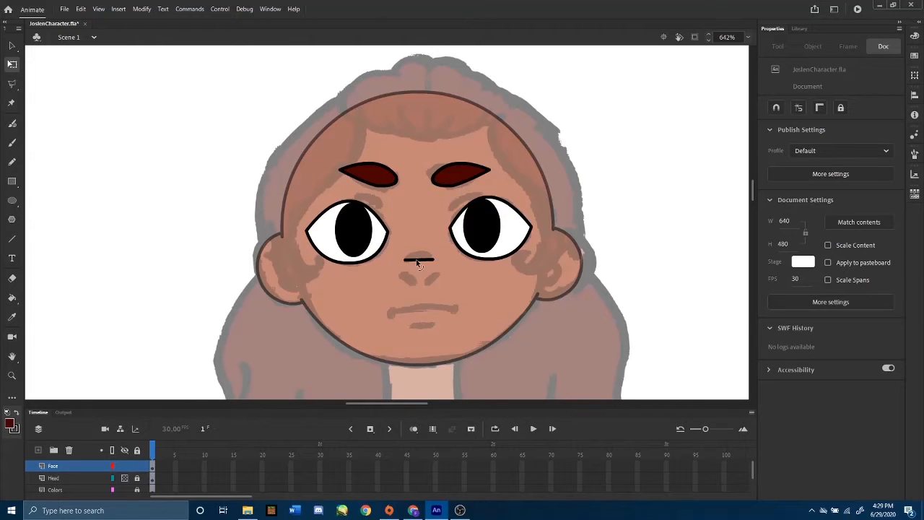
{"action": "left_click_drag", "start_coordinate": [417, 261], "coordinate": [419, 257]}
- Draw two short slanted lines over the reference's nostrils and bend each one into an upward curve
{"action": "left_click", "coordinate": [11, 241]}
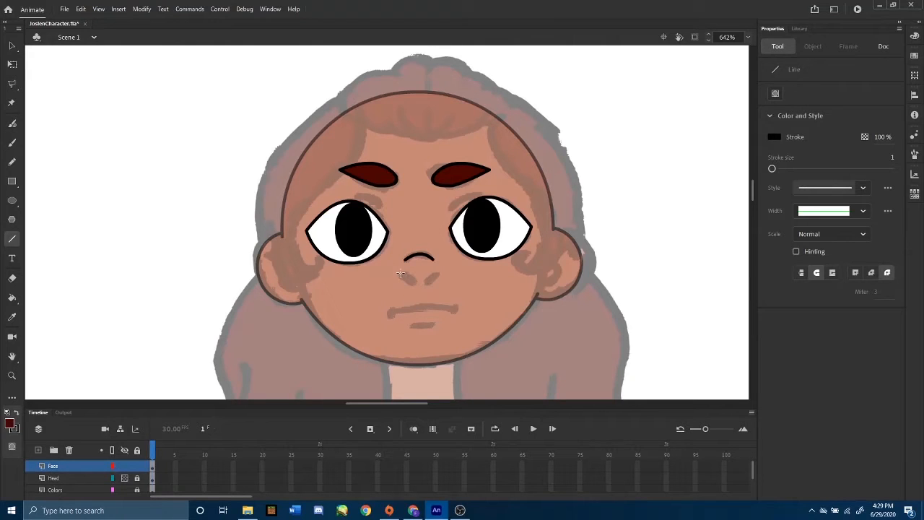
{"action": "mouse_move", "coordinate": [401, 274]}
{"action": "left_mouse_down"}
{"action": "mouse_move", "coordinate": [415, 284]}
{"action": "mouse_move", "coordinate": [437, 273]}
{"action": "left_mouse_up"}
{"action": "left_click", "coordinate": [11, 64]}
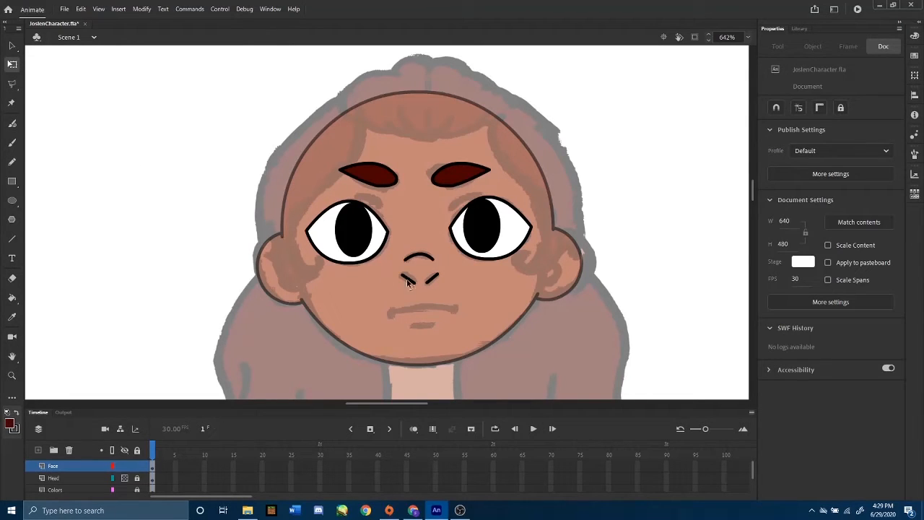
{"action": "left_click_drag", "start_coordinate": [408, 279], "coordinate": [411, 277]}
{"action": "left_click_drag", "start_coordinate": [433, 279], "coordinate": [431, 277]}
- Draw a gently upward-bowed mouth line about 22 px wide and position it over the reference mouth at about X 308, Y 93
{"action": "left_click", "coordinate": [11, 239]}
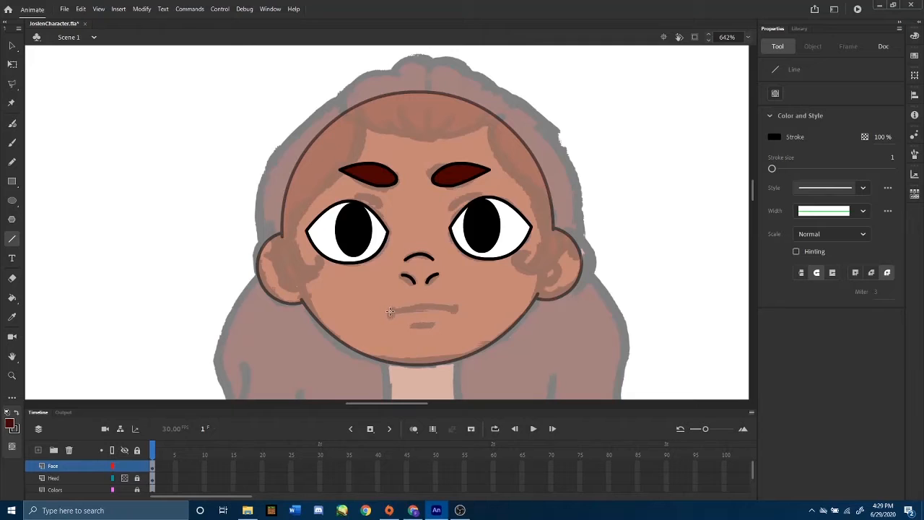
{"action": "left_click_drag", "start_coordinate": [389, 311], "coordinate": [456, 311]}
{"action": "left_click", "coordinate": [12, 65]}
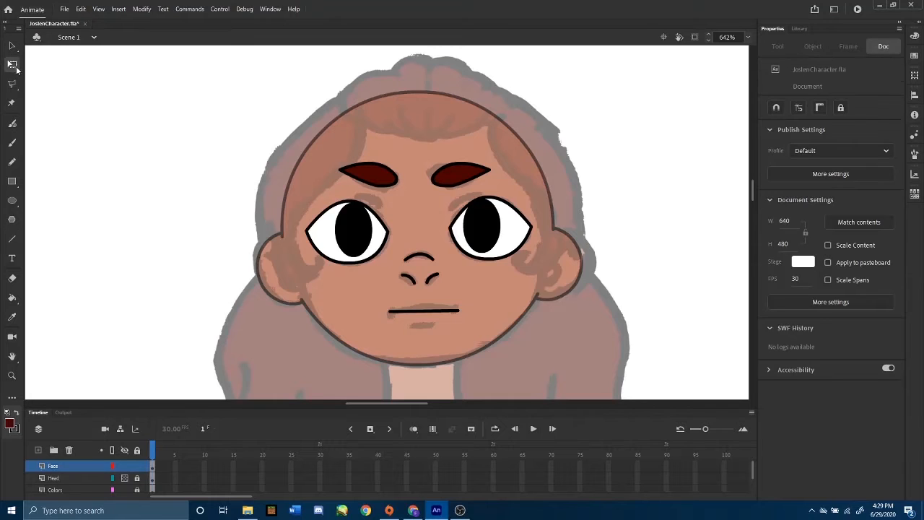
{"action": "left_click_drag", "start_coordinate": [423, 310], "coordinate": [423, 308]}
{"action": "left_click", "coordinate": [12, 46]}
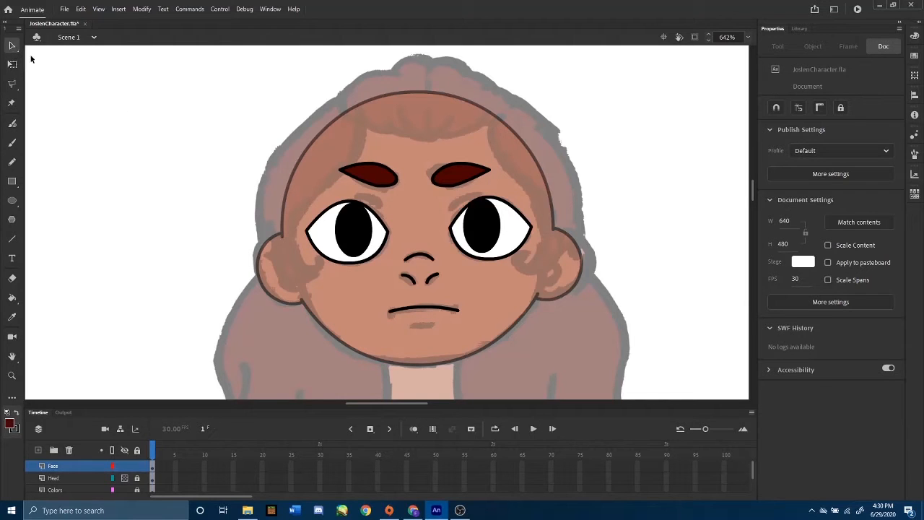
{"action": "left_click", "coordinate": [437, 311]}
{"action": "left_click_drag", "start_coordinate": [452, 315], "coordinate": [453, 319]}
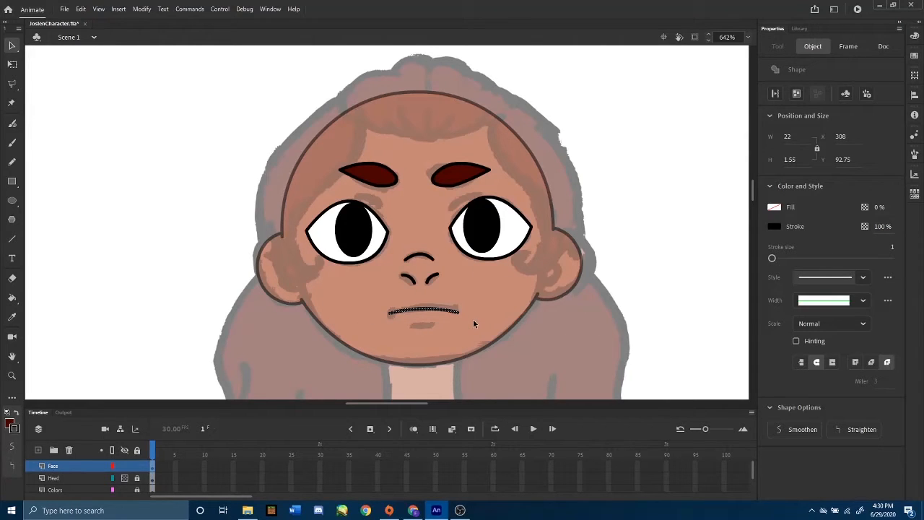
- Draw a short vertical line across each end of the mouth line to mark the mouth's corners
{"action": "key", "text": "ctrl+equal"}
{"action": "key", "text": "ctrl+equal"}
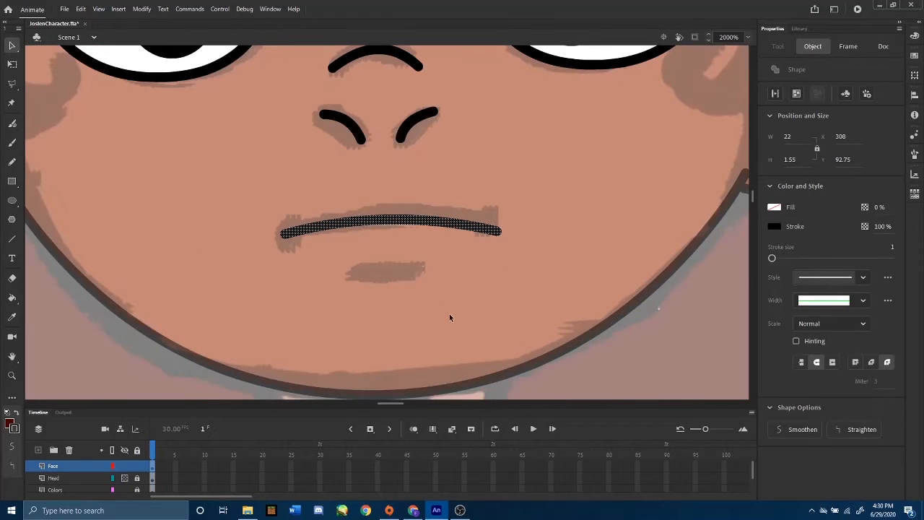
{"action": "left_click", "coordinate": [12, 238]}
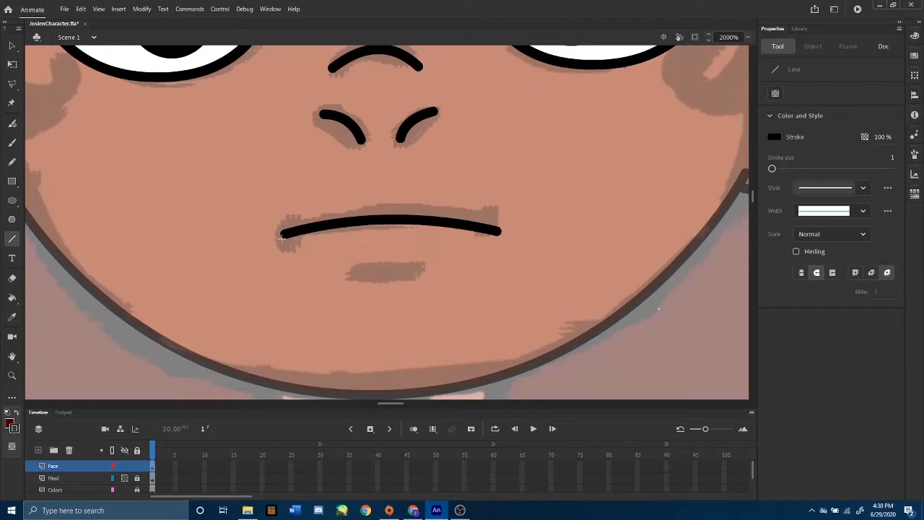
{"action": "left_click_drag", "start_coordinate": [282, 224], "coordinate": [283, 249]}
{"action": "left_click_drag", "start_coordinate": [497, 218], "coordinate": [498, 244]}
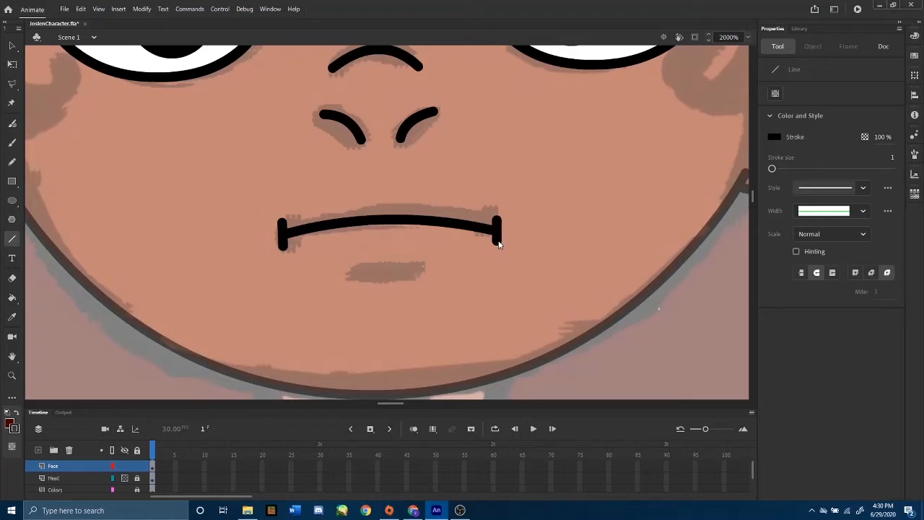
{"action": "left_click_drag", "start_coordinate": [553, 205], "coordinate": [558, 248]}
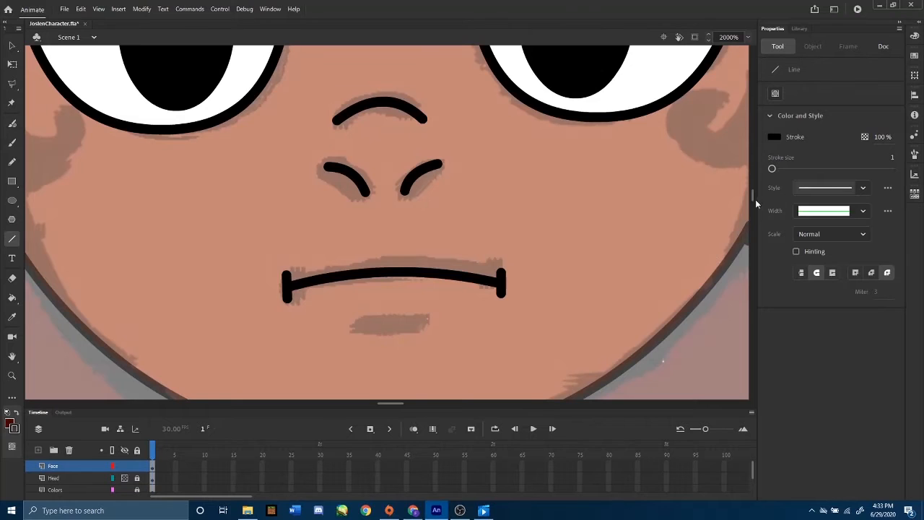
{"action": "mouse_move", "coordinate": [755, 199]}
{"action": "left_mouse_down"}
{"action": "mouse_move", "coordinate": [754, 182]}
{"action": "mouse_move", "coordinate": [753, 189]}
{"action": "left_mouse_up"}
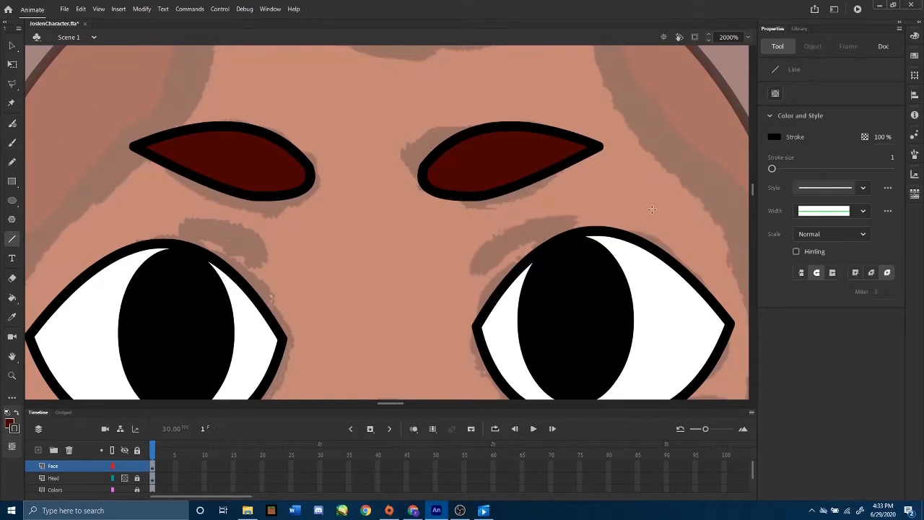
{"action": "left_click_drag", "start_coordinate": [753, 185], "coordinate": [754, 195]}
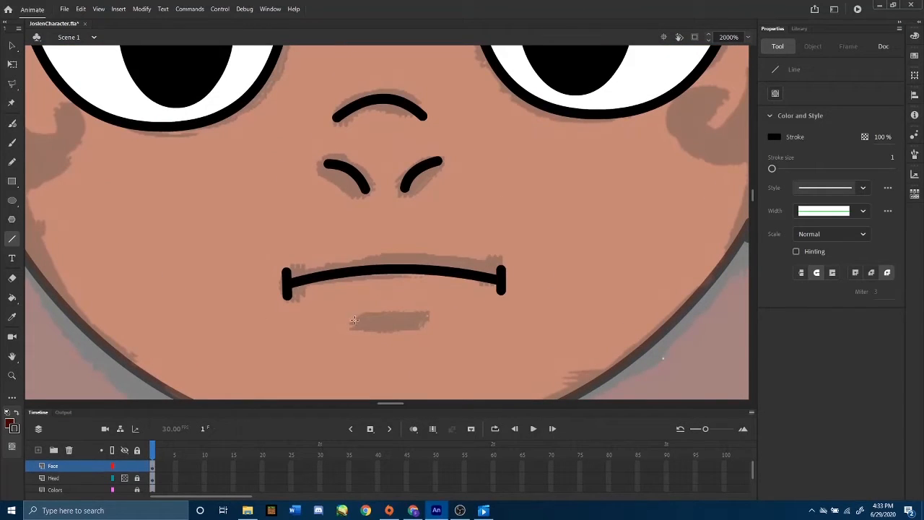
- Draw a short horizontal black line over the reference's lower-lip mark and bend it downward into a shallow curve
{"action": "left_click_drag", "start_coordinate": [352, 320], "coordinate": [426, 323]}
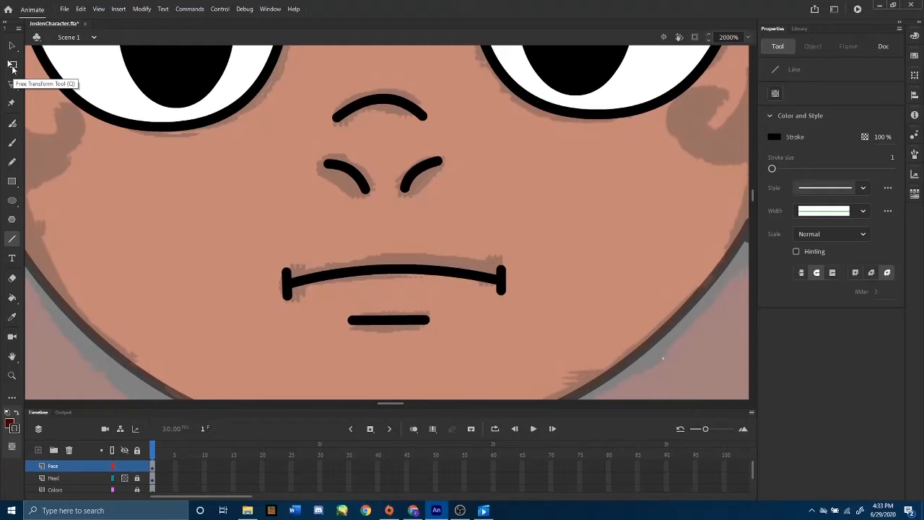
{"action": "left_click", "coordinate": [11, 66]}
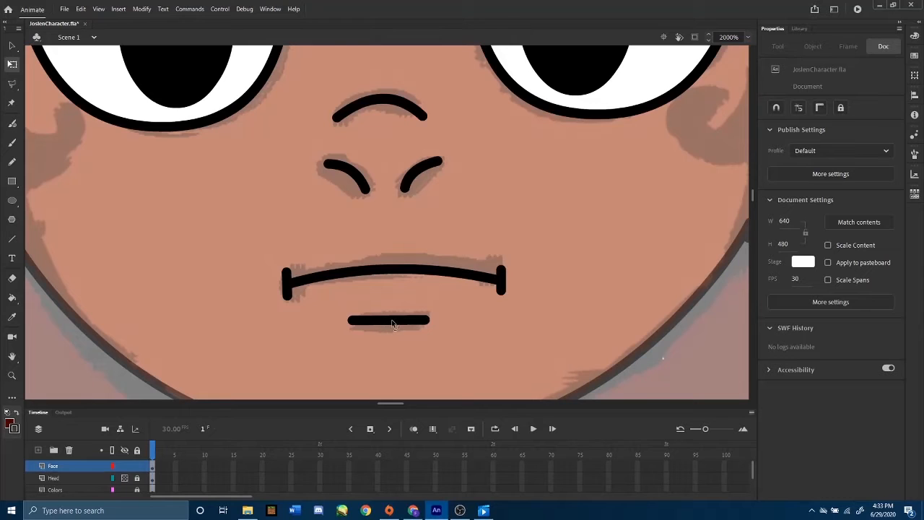
{"action": "left_click_drag", "start_coordinate": [394, 324], "coordinate": [395, 332]}
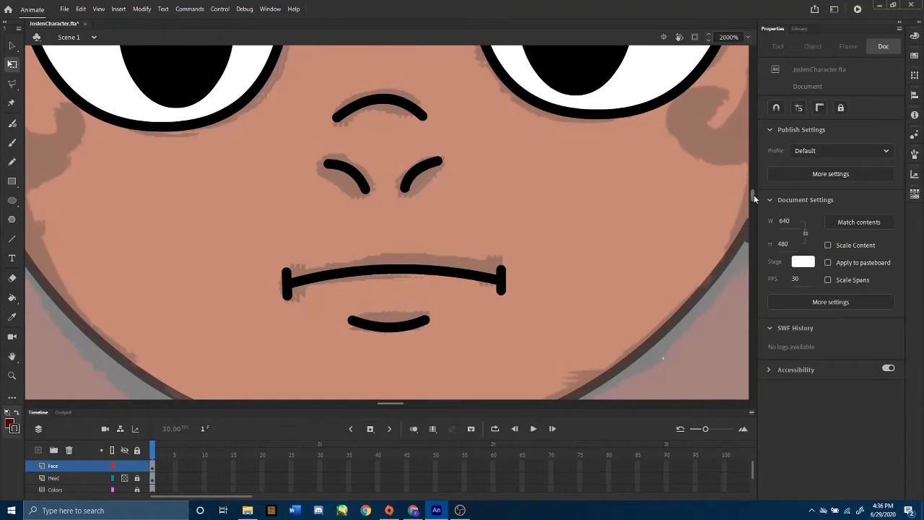
- Draw a slanted line about 8.6 px wide over the reference crease above the left eye and bow it upward
{"action": "left_click_drag", "start_coordinate": [754, 194], "coordinate": [754, 189]}
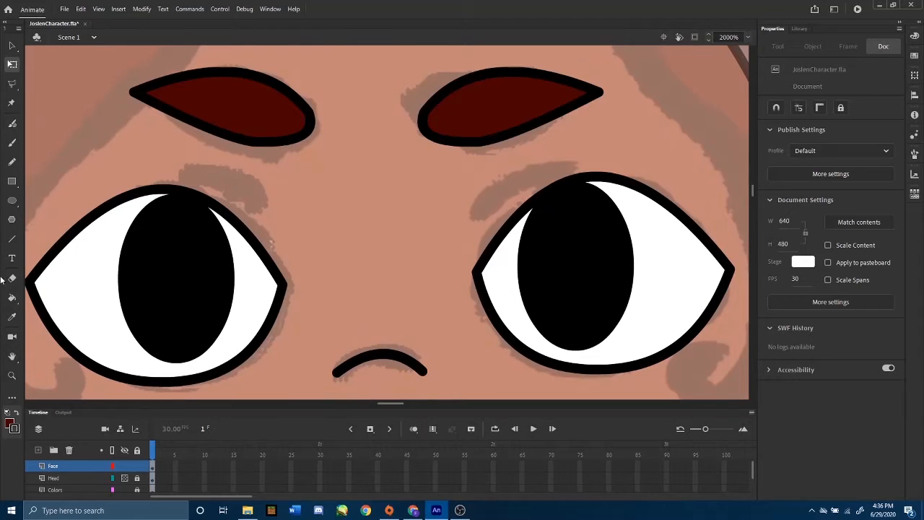
{"action": "left_click", "coordinate": [12, 239]}
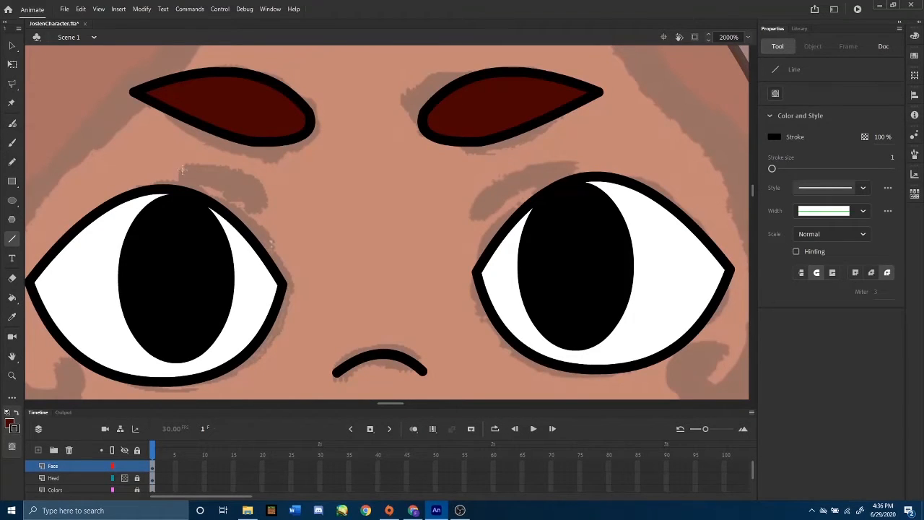
{"action": "left_click_drag", "start_coordinate": [182, 170], "coordinate": [266, 211]}
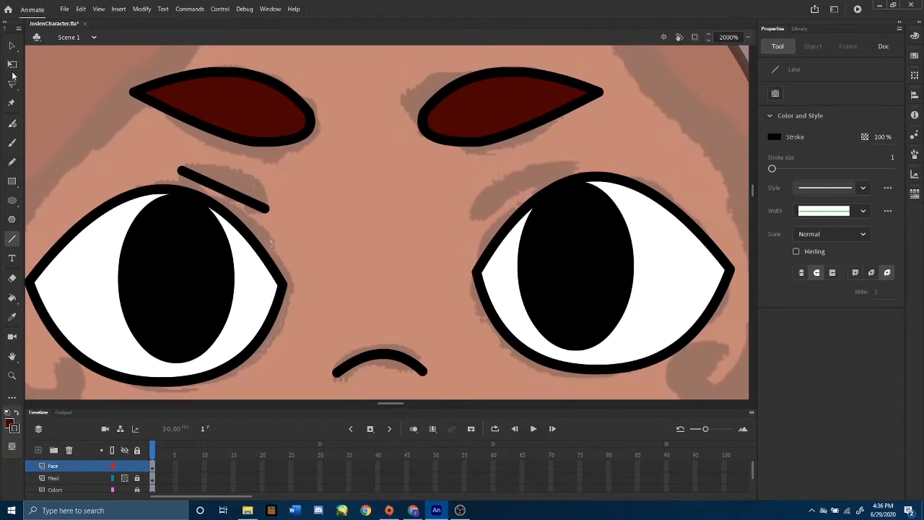
{"action": "left_click", "coordinate": [11, 65]}
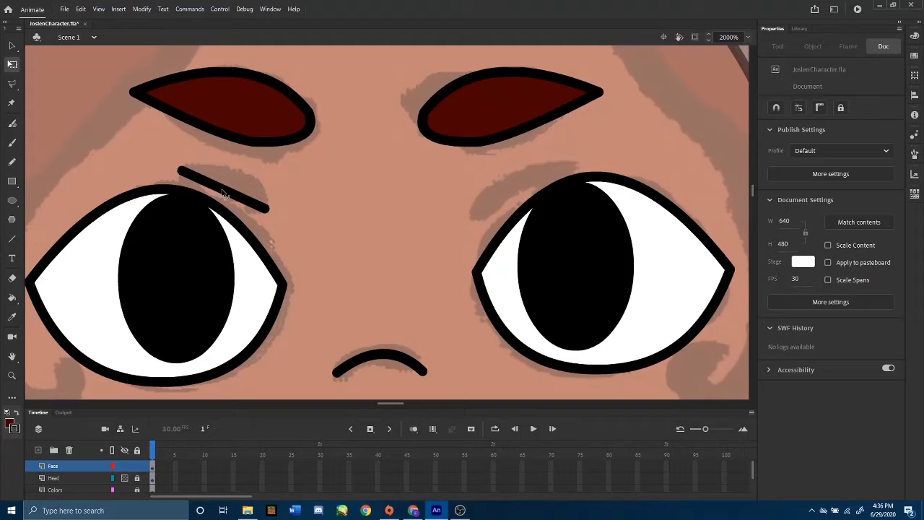
{"action": "left_click_drag", "start_coordinate": [224, 195], "coordinate": [228, 182]}
- Duplicate the left eye's crease line, flip the copy horizontally, and place it above the right eye at about X 327.65, Y 56.05
{"action": "left_click", "coordinate": [11, 45]}
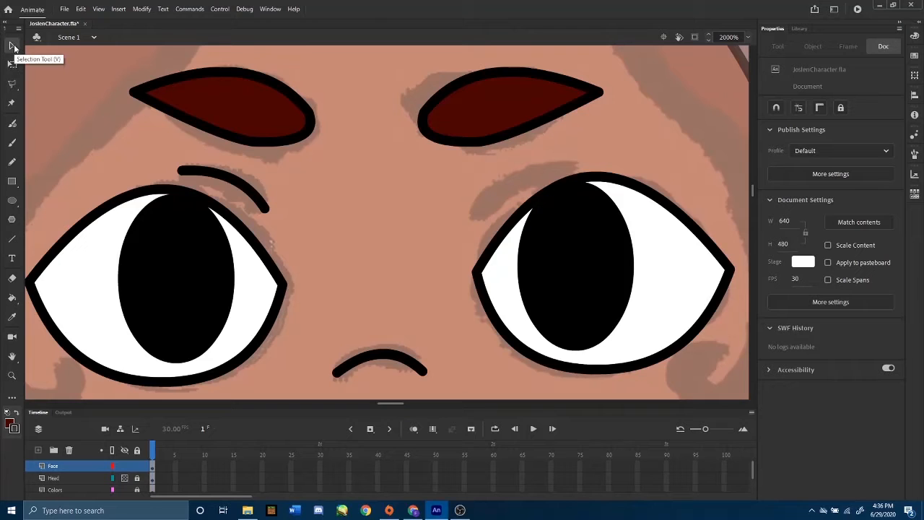
{"action": "left_click", "coordinate": [216, 177]}
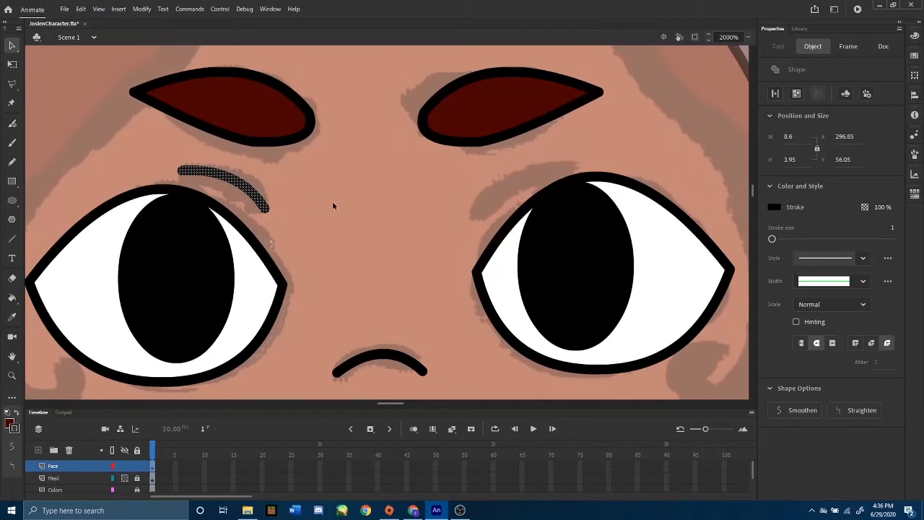
{"action": "key", "text": "ctrl+c"}
{"action": "key", "text": "ctrl+v"}
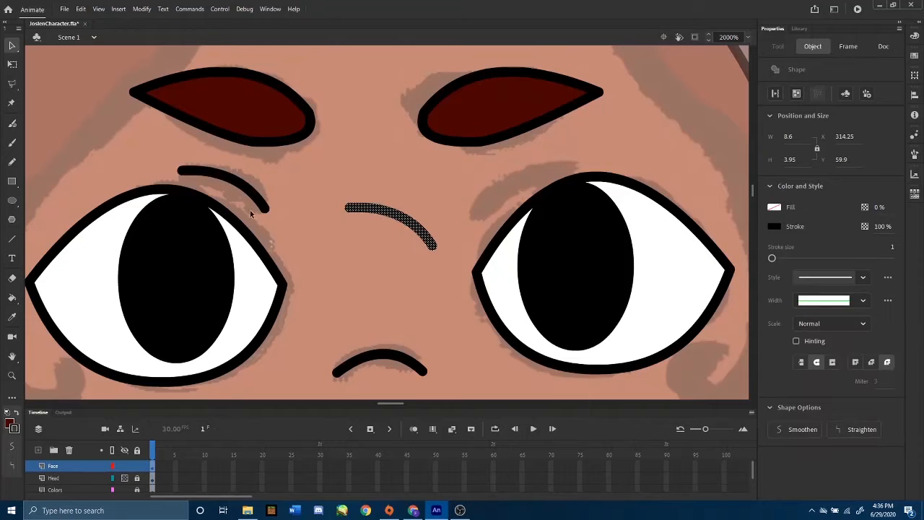
{"action": "right_click", "coordinate": [391, 214]}
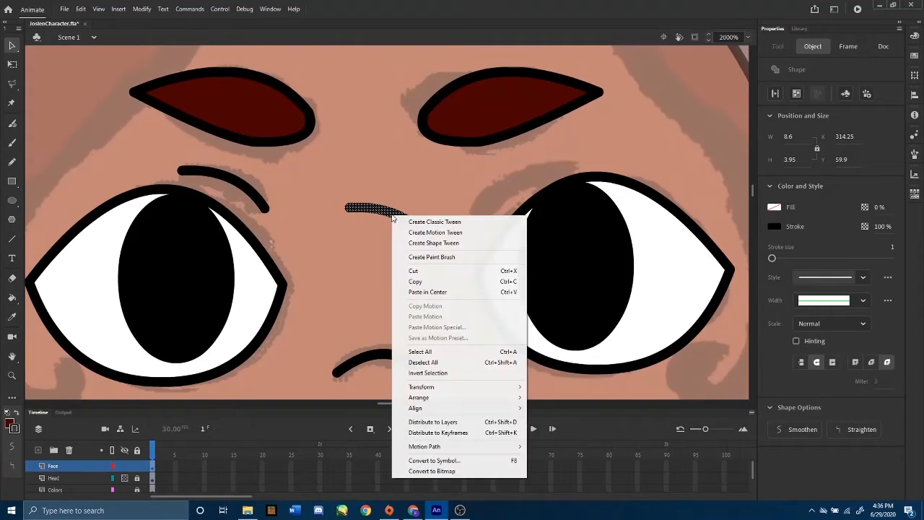
{"action": "mouse_move", "coordinate": [465, 394]}
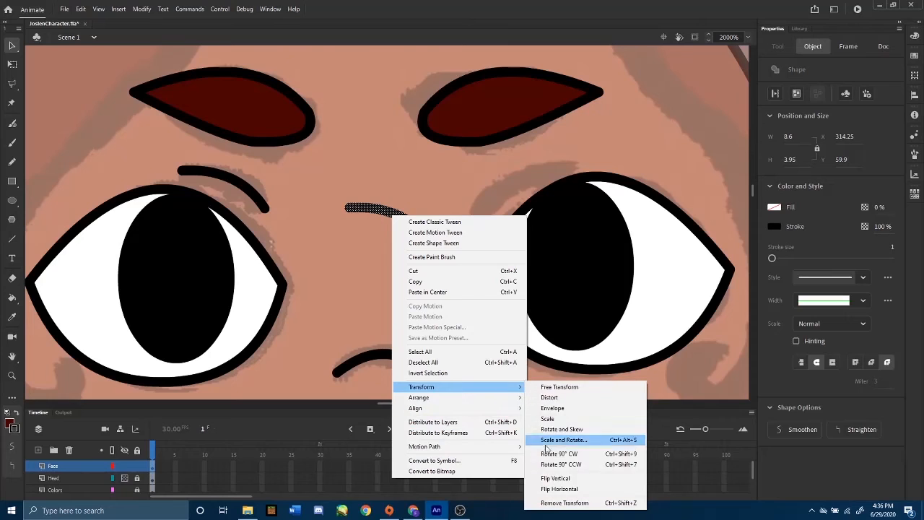
{"action": "left_click", "coordinate": [567, 489]}
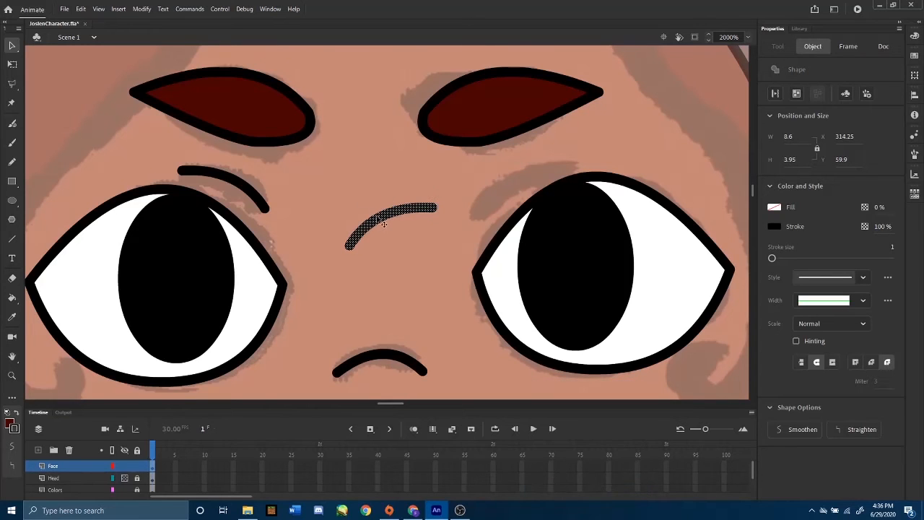
{"action": "left_click_drag", "start_coordinate": [381, 225], "coordinate": [507, 187]}
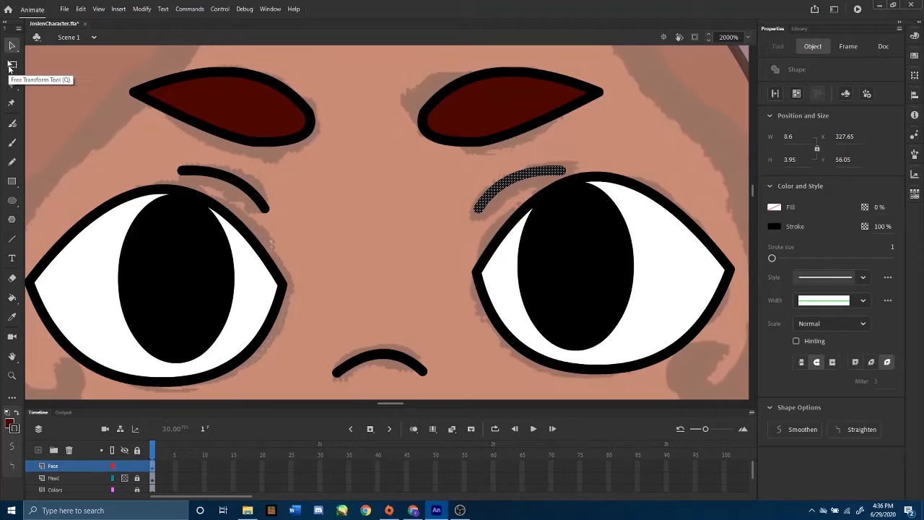
- Rotate the crease line above the right eye slightly counterclockwise to follow the reference, then deselect it
{"action": "left_click", "coordinate": [11, 65]}
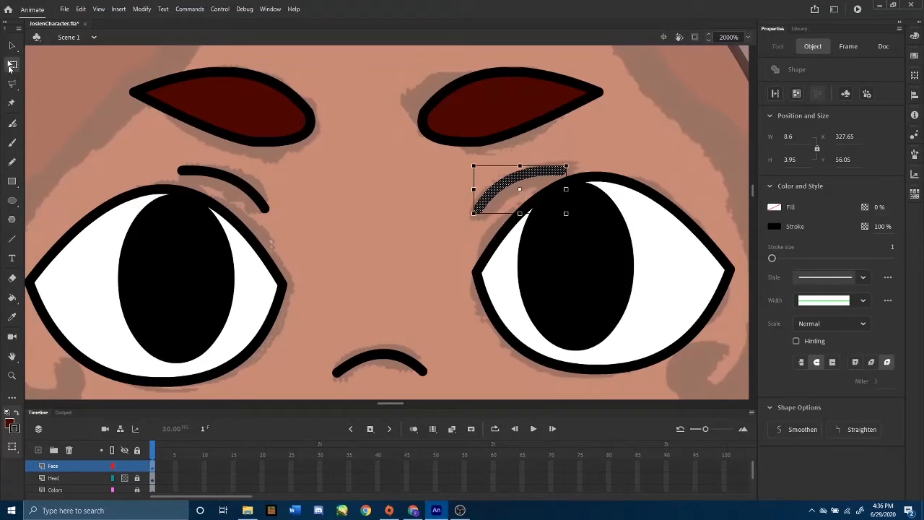
{"action": "mouse_move", "coordinate": [573, 166]}
{"action": "left_mouse_down"}
{"action": "mouse_move", "coordinate": [540, 161]}
{"action": "mouse_move", "coordinate": [534, 171]}
{"action": "left_mouse_up"}
{"action": "left_click", "coordinate": [569, 166]}
{"action": "key", "text": "ctrl+z"}
{"action": "left_click", "coordinate": [576, 166]}
{"action": "key", "text": "ctrl+z"}
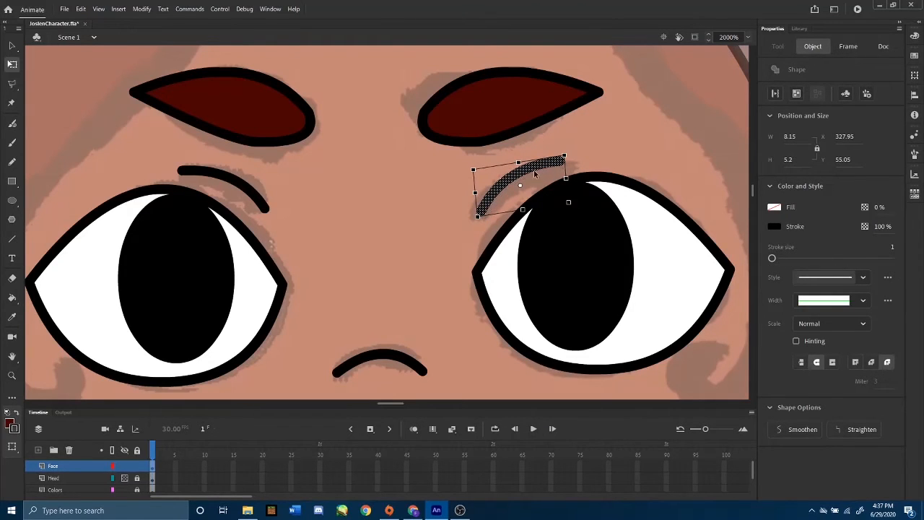
{"action": "left_click", "coordinate": [400, 279]}
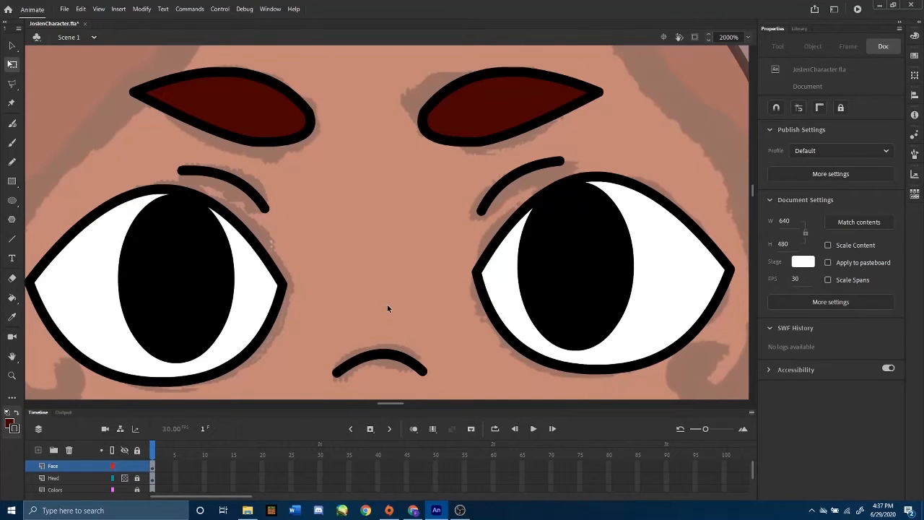
- Draw a diagonal line inside the left ear from its upper outer edge toward the centre and bend it upward into an arc
{"action": "key", "text": "ctrl+minus"}
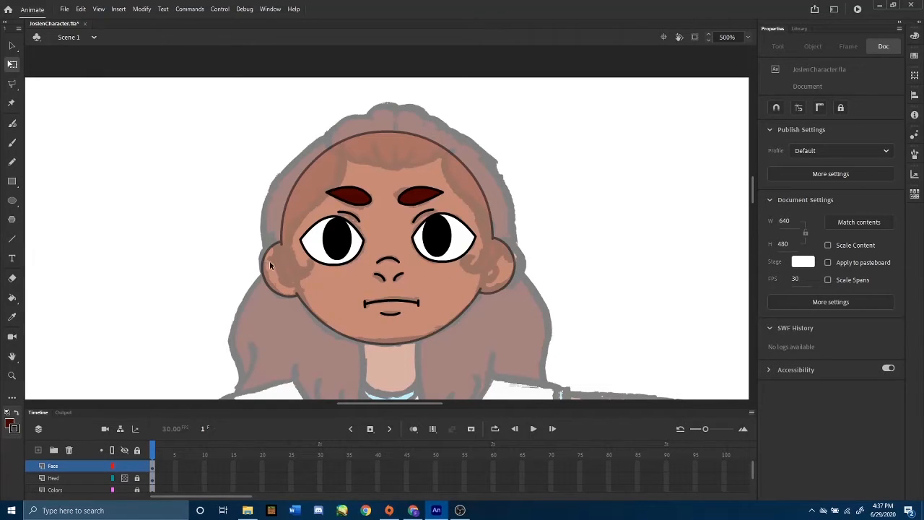
{"action": "key", "text": "ctrl+equal"}
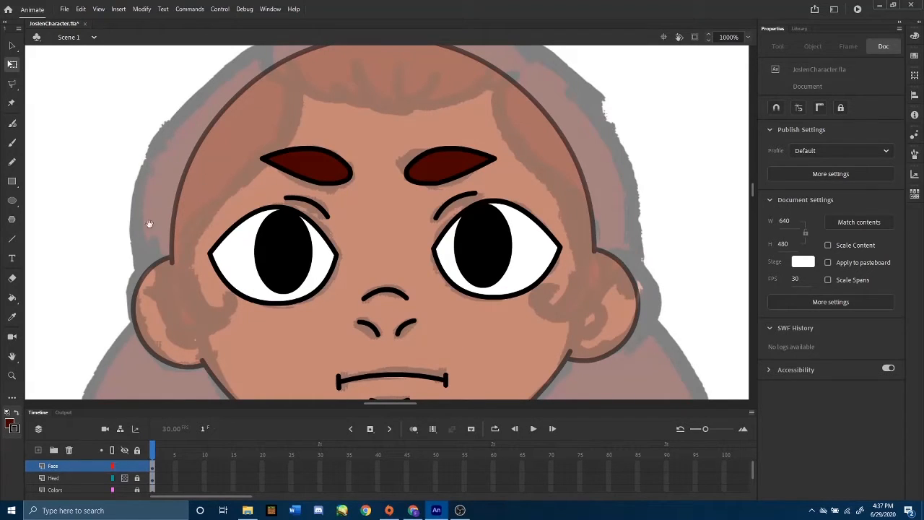
{"action": "left_click_drag", "start_coordinate": [111, 246], "coordinate": [241, 209]}
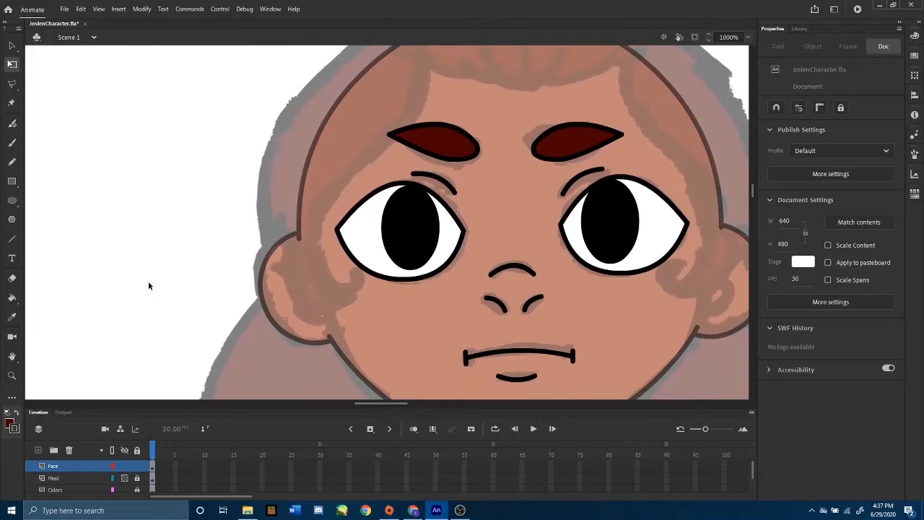
{"action": "left_click", "coordinate": [12, 357]}
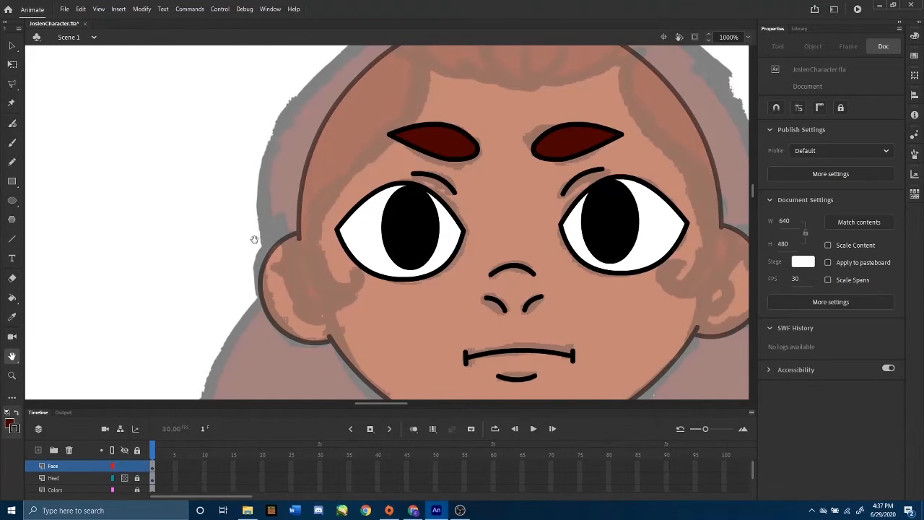
{"action": "left_click_drag", "start_coordinate": [382, 218], "coordinate": [438, 165]}
{"action": "left_click", "coordinate": [12, 46]}
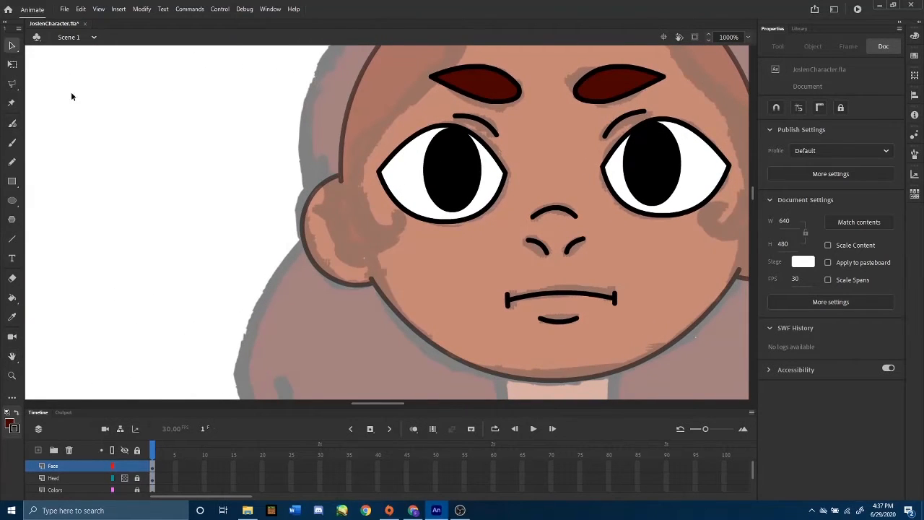
{"action": "key", "text": "ctrl+equal"}
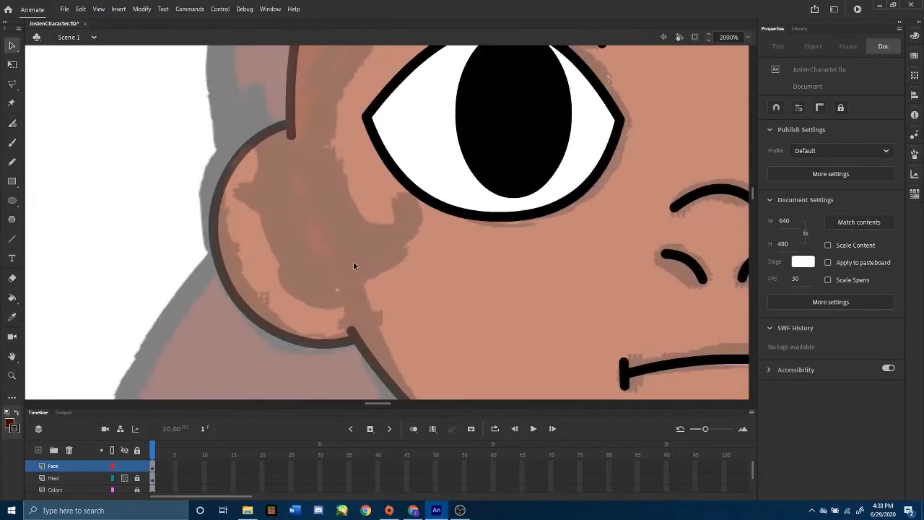
{"action": "left_click", "coordinate": [11, 239]}
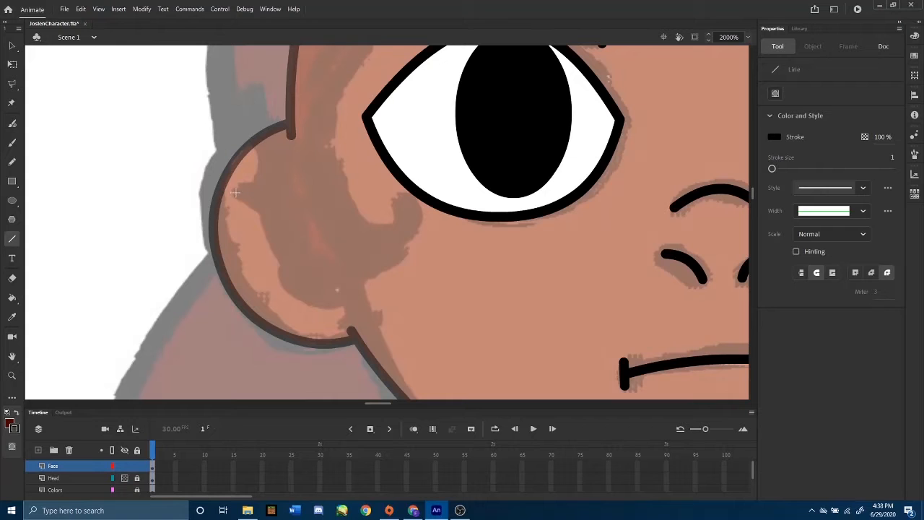
{"action": "mouse_move", "coordinate": [235, 193]}
{"action": "left_mouse_down"}
{"action": "mouse_move", "coordinate": [311, 220]}
{"action": "mouse_move", "coordinate": [329, 237]}
{"action": "mouse_move", "coordinate": [326, 254]}
{"action": "mouse_move", "coordinate": [314, 244]}
{"action": "mouse_move", "coordinate": [323, 257]}
{"action": "left_mouse_up"}
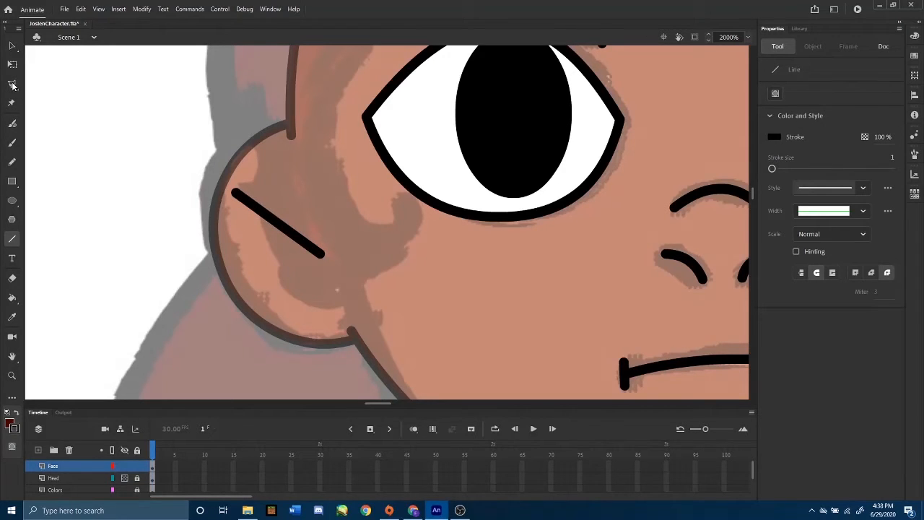
{"action": "left_click", "coordinate": [10, 66]}
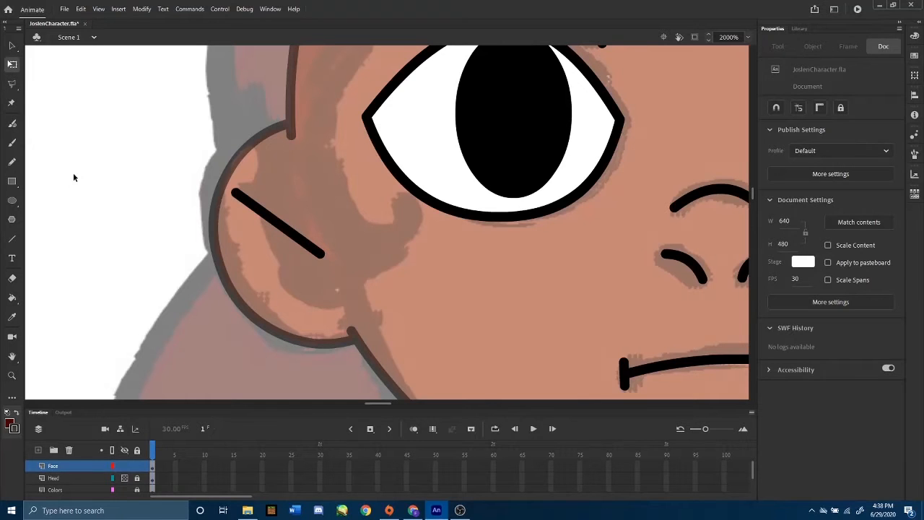
{"action": "left_click_drag", "start_coordinate": [279, 223], "coordinate": [285, 190]}
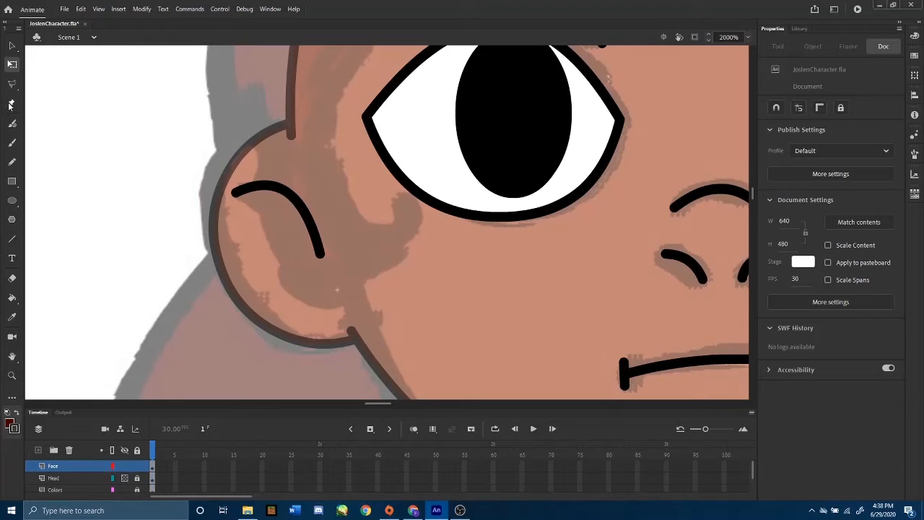
- Extend the left ear's inner arc with two connected lines and bend them outward into a rounded C-shaped curve near the earlobe
{"action": "left_click", "coordinate": [12, 239]}
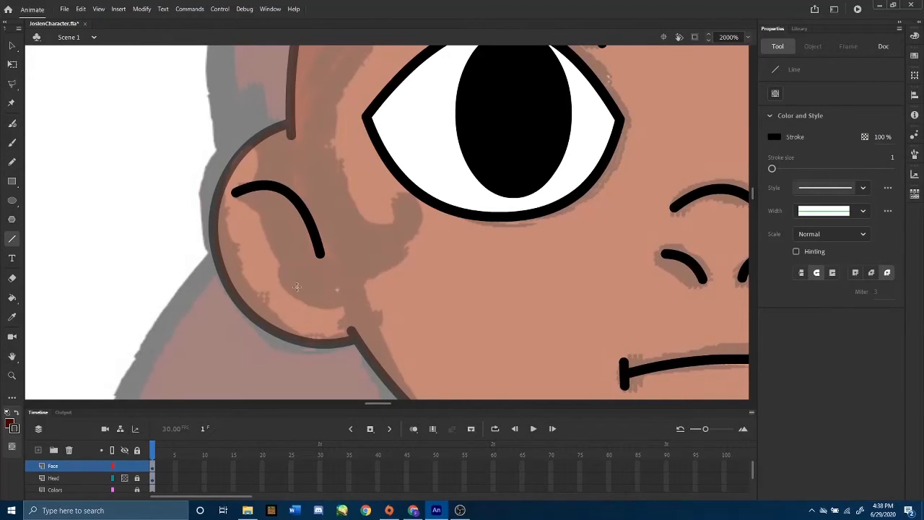
{"action": "mouse_move", "coordinate": [318, 254]}
{"action": "left_mouse_down"}
{"action": "mouse_move", "coordinate": [280, 288]}
{"action": "mouse_move", "coordinate": [345, 308]}
{"action": "left_mouse_up"}
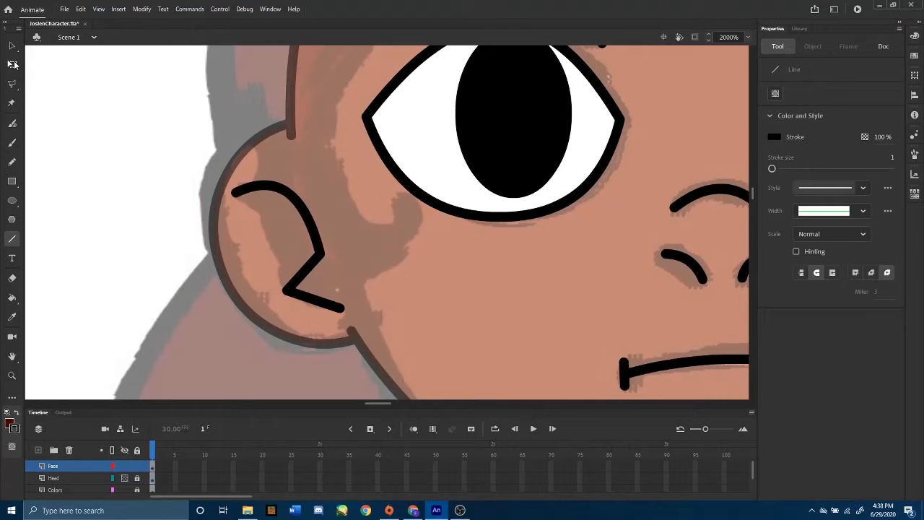
{"action": "left_click", "coordinate": [13, 64]}
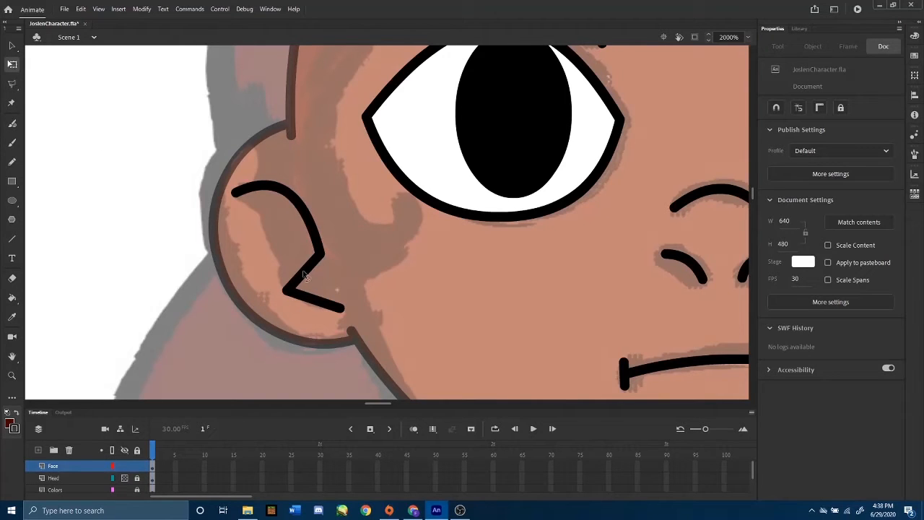
{"action": "mouse_move", "coordinate": [303, 275]}
{"action": "left_mouse_down"}
{"action": "mouse_move", "coordinate": [315, 316]}
{"action": "mouse_move", "coordinate": [292, 291]}
{"action": "mouse_move", "coordinate": [298, 298]}
{"action": "left_mouse_up"}
{"action": "left_click_drag", "start_coordinate": [300, 298], "coordinate": [299, 268]}
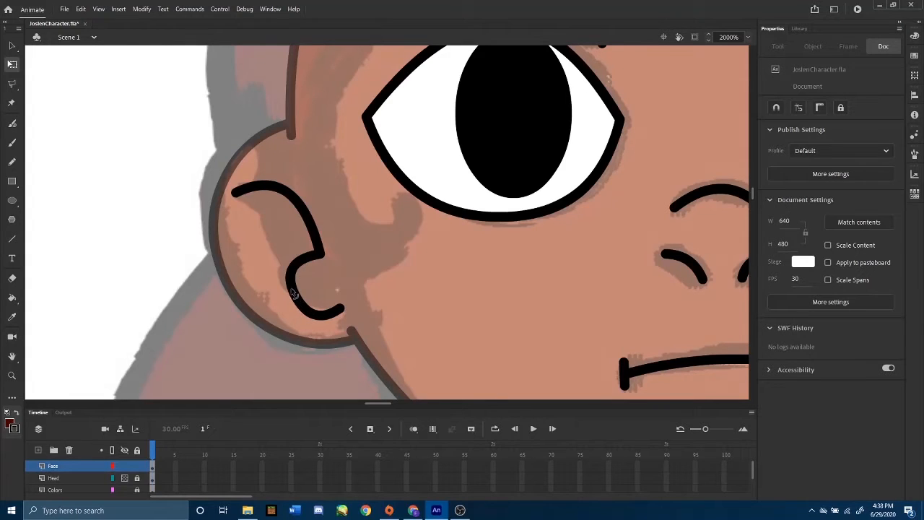
{"action": "left_click_drag", "start_coordinate": [298, 304], "coordinate": [293, 309]}
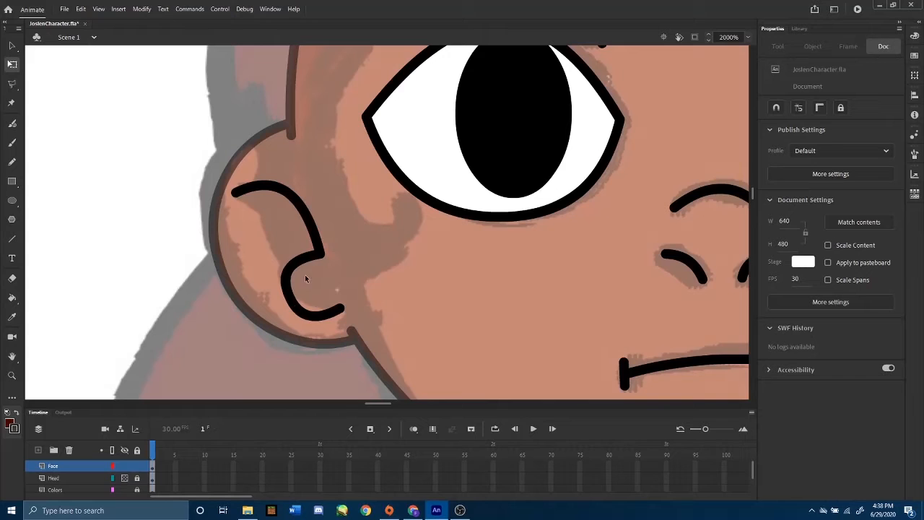
{"action": "mouse_move", "coordinate": [294, 269]}
{"action": "left_mouse_down"}
{"action": "mouse_move", "coordinate": [302, 270]}
{"action": "mouse_move", "coordinate": [294, 269]}
{"action": "left_mouse_up"}
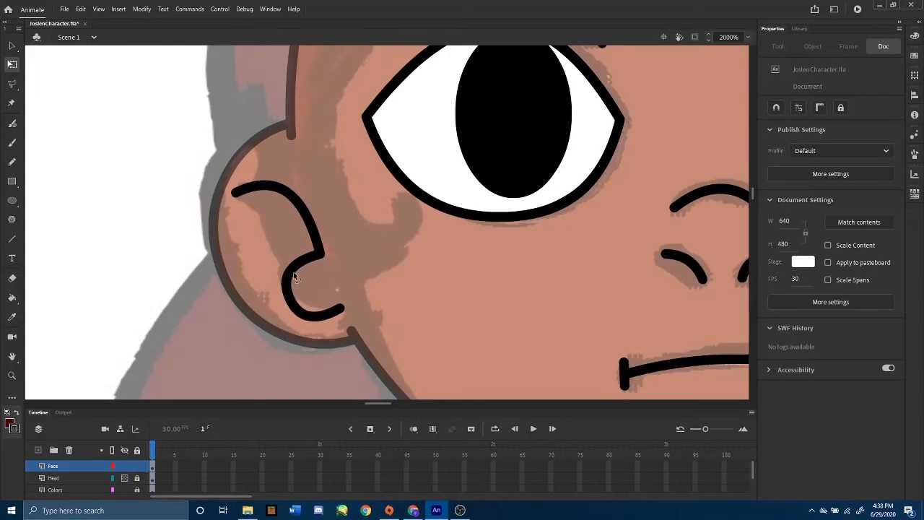
{"action": "left_click_drag", "start_coordinate": [308, 317], "coordinate": [308, 316]}
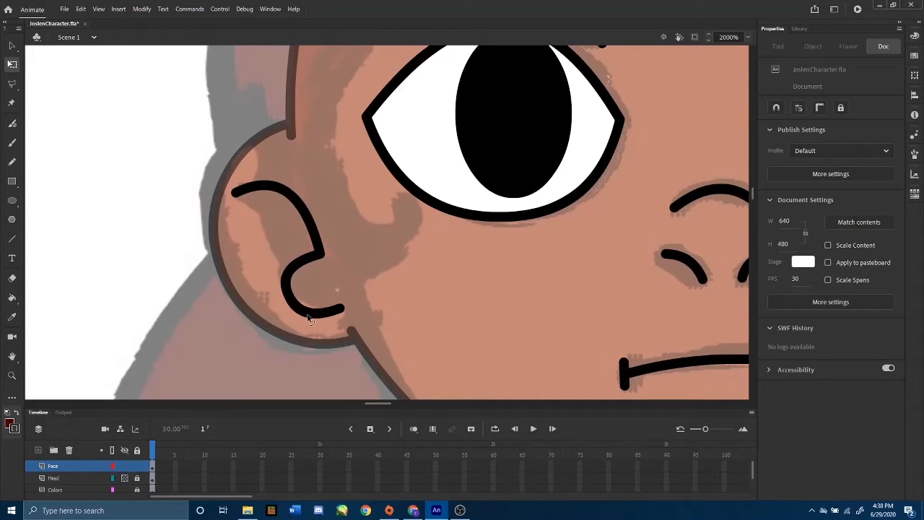
{"action": "left_click", "coordinate": [12, 239]}
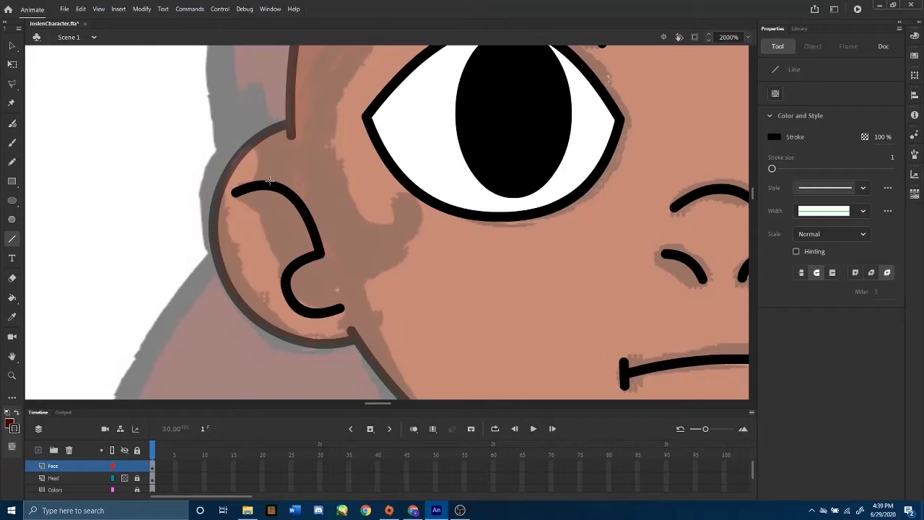
- Draw a short line down from the left ear's inner arc, bend it outward, and reshape the lower C-curve into a shallower bend
{"action": "left_click_drag", "start_coordinate": [261, 187], "coordinate": [251, 226]}
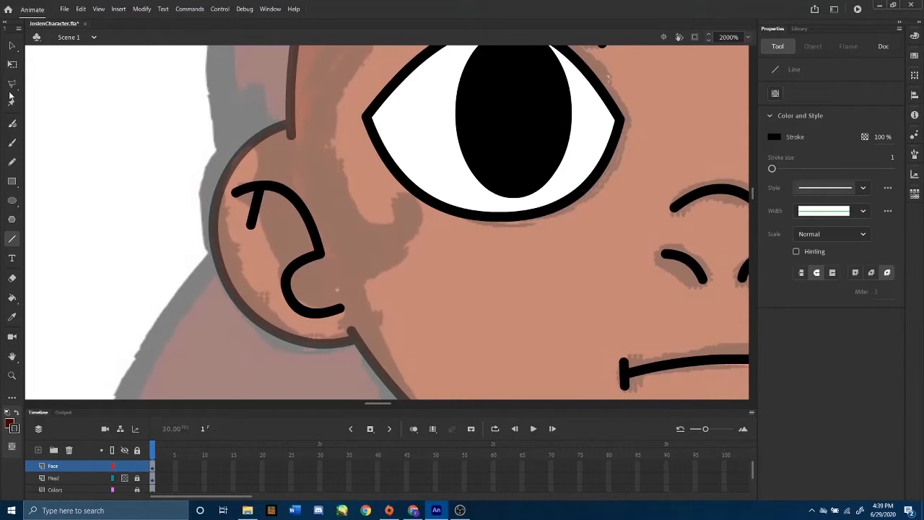
{"action": "left_click", "coordinate": [12, 65]}
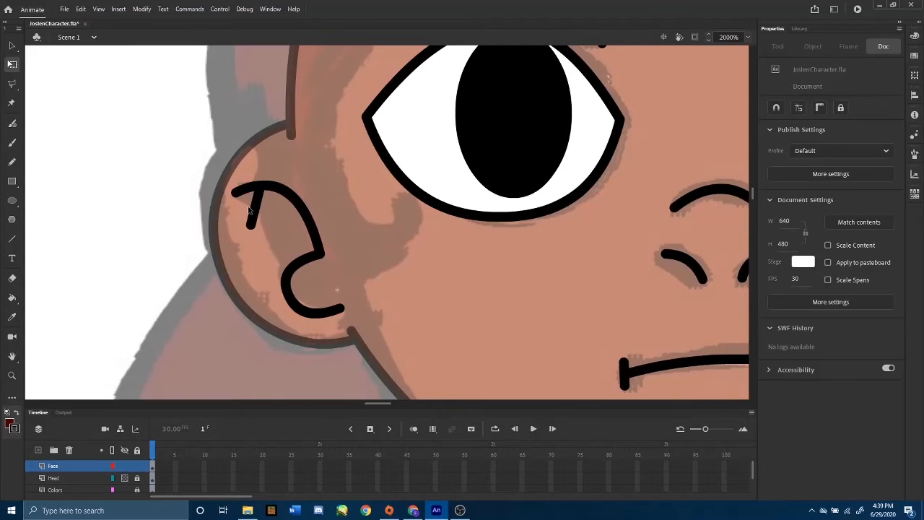
{"action": "left_click_drag", "start_coordinate": [253, 211], "coordinate": [245, 211]}
{"action": "mouse_move", "coordinate": [286, 285]}
{"action": "left_mouse_down"}
{"action": "mouse_move", "coordinate": [295, 284]}
{"action": "mouse_move", "coordinate": [304, 304]}
{"action": "mouse_move", "coordinate": [305, 281]}
{"action": "left_mouse_up"}
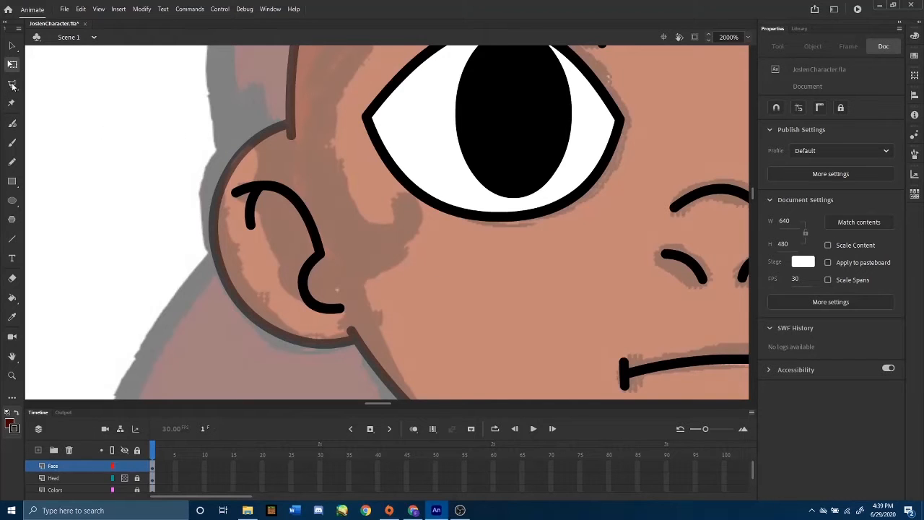
- Duplicate all of the left ear's inner lines and move the copy to the right ear at about X 352.95, Y 72.9
{"action": "left_click", "coordinate": [11, 45]}
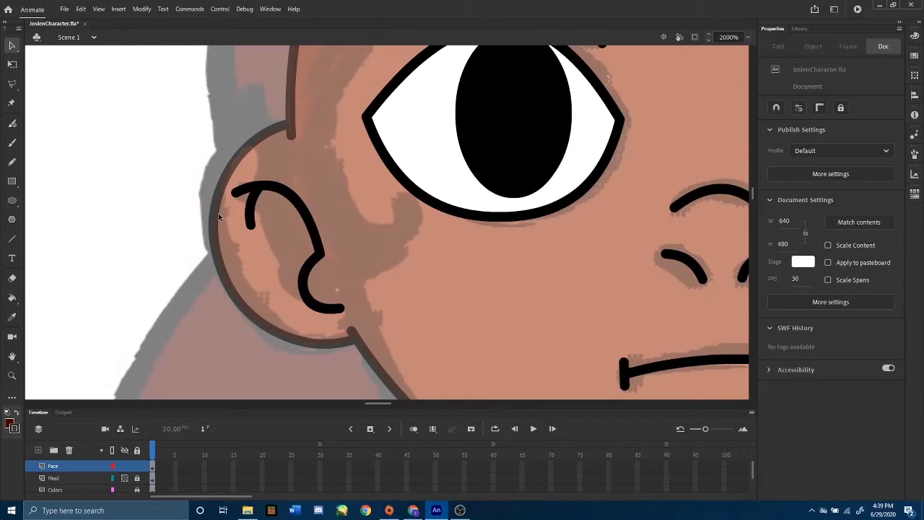
{"action": "left_click", "coordinate": [253, 207]}
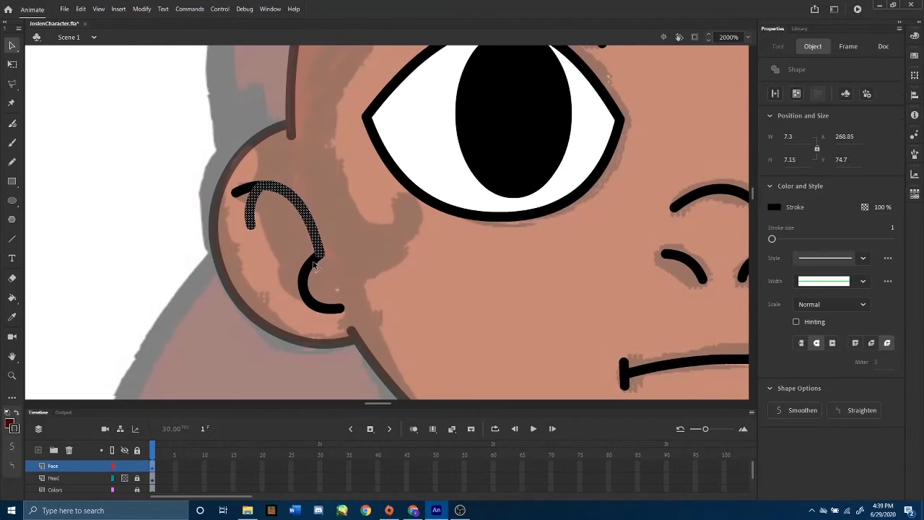
{"action": "left_click", "coordinate": [247, 191], "text": "shift"}
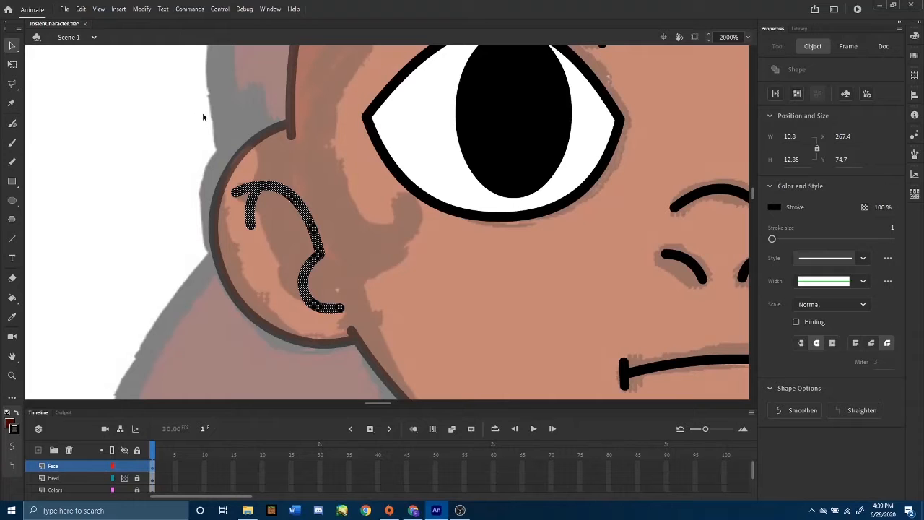
{"action": "key", "text": "ctrl+v"}
{"action": "mouse_move", "coordinate": [428, 239]}
{"action": "left_mouse_down"}
{"action": "mouse_move", "coordinate": [746, 230]}
{"action": "mouse_move", "coordinate": [749, 238]}
{"action": "left_mouse_up"}
{"action": "mouse_move", "coordinate": [681, 259]}
{"action": "left_mouse_down"}
{"action": "mouse_move", "coordinate": [467, 272]}
{"action": "mouse_move", "coordinate": [198, 266]}
{"action": "left_mouse_up"}
{"action": "mouse_move", "coordinate": [271, 249]}
{"action": "left_mouse_down"}
{"action": "mouse_move", "coordinate": [619, 241]}
{"action": "mouse_move", "coordinate": [305, 248]}
{"action": "mouse_move", "coordinate": [336, 252]}
{"action": "left_mouse_up"}
- Flip the copied ear lines horizontally and place them inside the right ear at about X 356.3, Y 73.2
{"action": "right_click", "coordinate": [336, 252]}
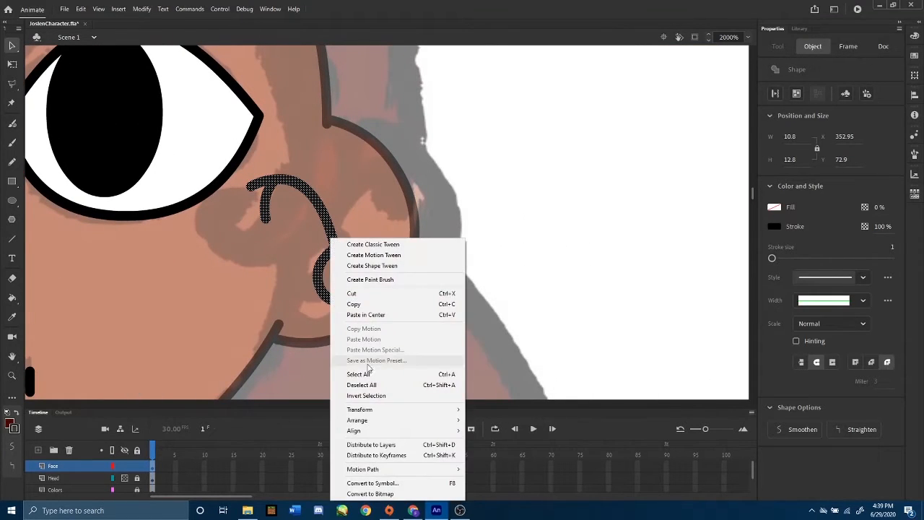
{"action": "mouse_move", "coordinate": [453, 417]}
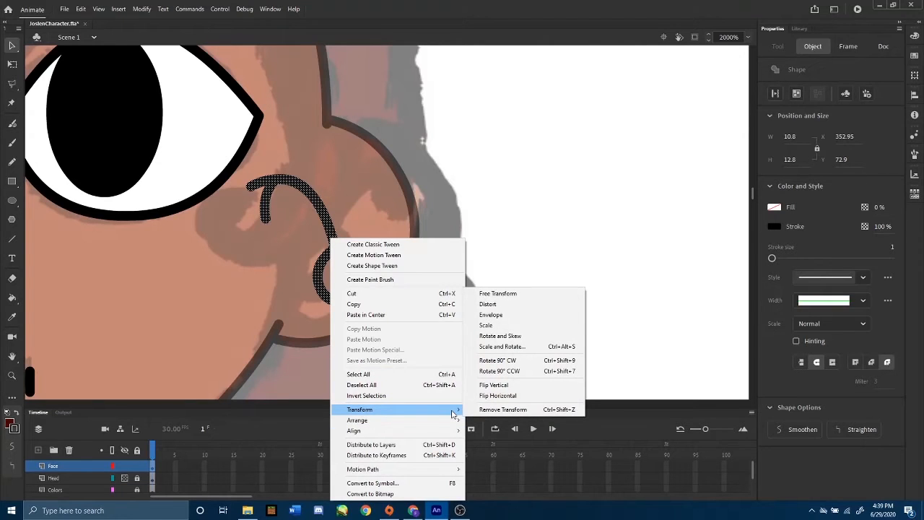
{"action": "left_click", "coordinate": [478, 396]}
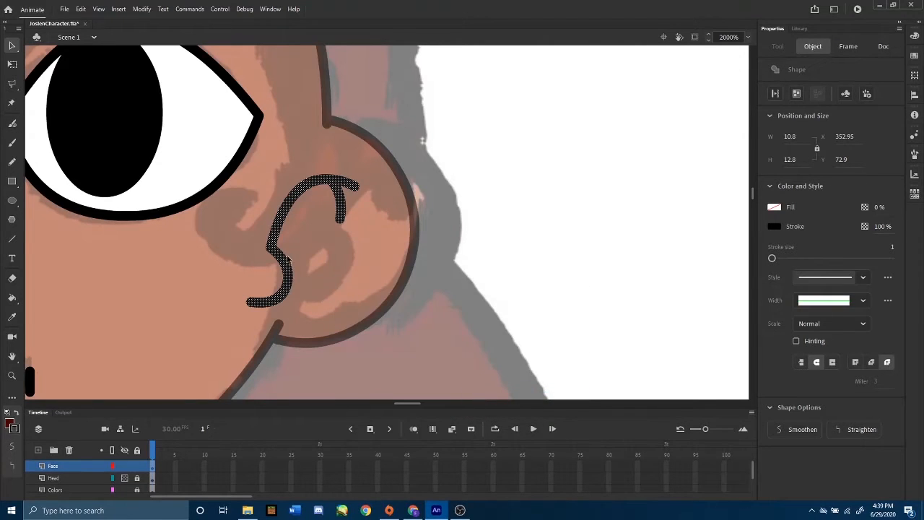
{"action": "mouse_move", "coordinate": [291, 273]}
{"action": "left_mouse_down"}
{"action": "mouse_move", "coordinate": [332, 269]}
{"action": "mouse_move", "coordinate": [325, 276]}
{"action": "left_mouse_up"}
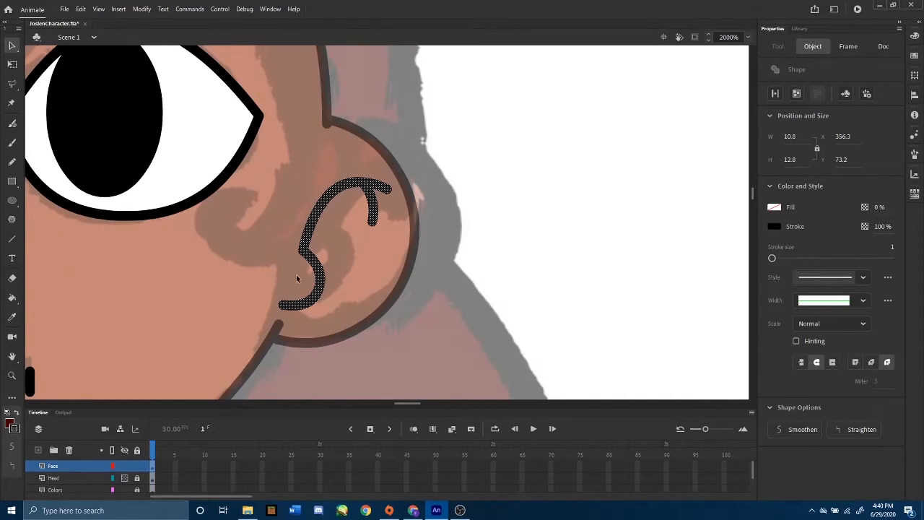
- Rotate the right ear's inner lines slightly counterclockwise to fit the ear, then deselect them
{"action": "key", "text": "ctrl+minus"}
{"action": "key", "text": "ctrl+minus"}
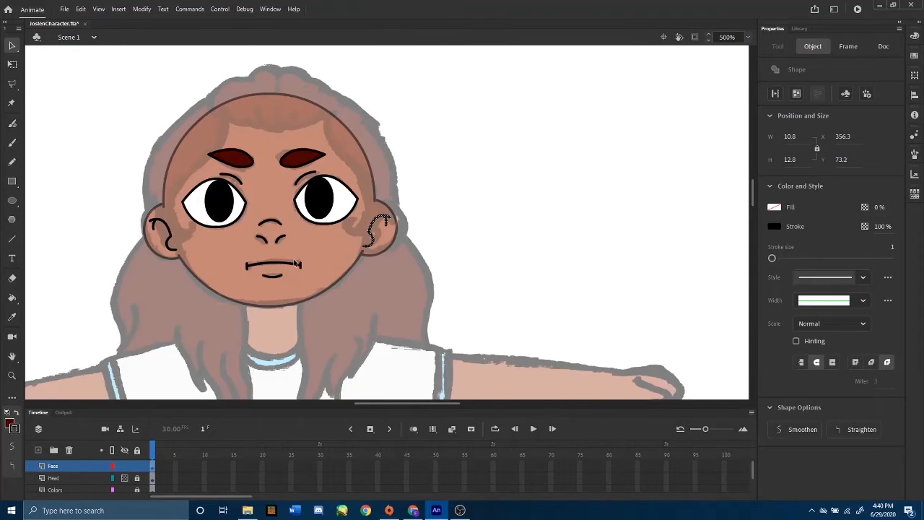
{"action": "left_click_drag", "start_coordinate": [305, 257], "coordinate": [336, 254]}
{"action": "key", "text": "ctrl+equal"}
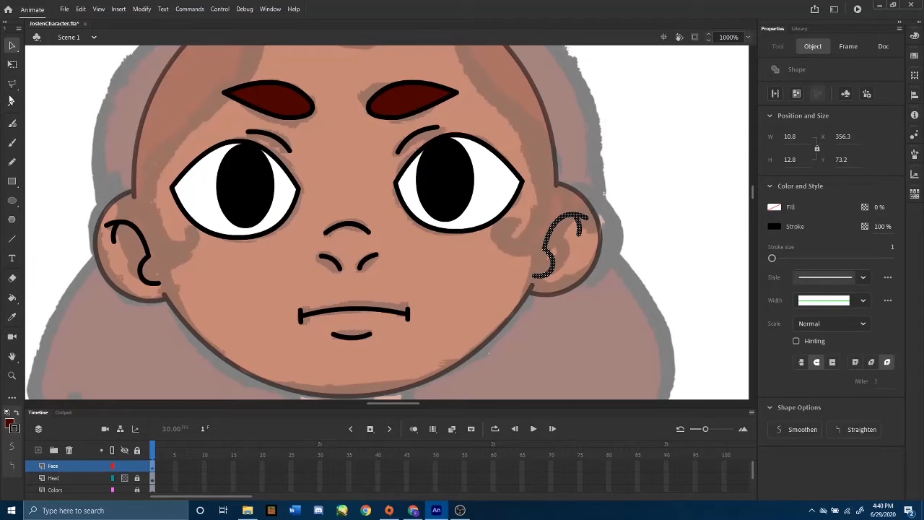
{"action": "left_click", "coordinate": [12, 65]}
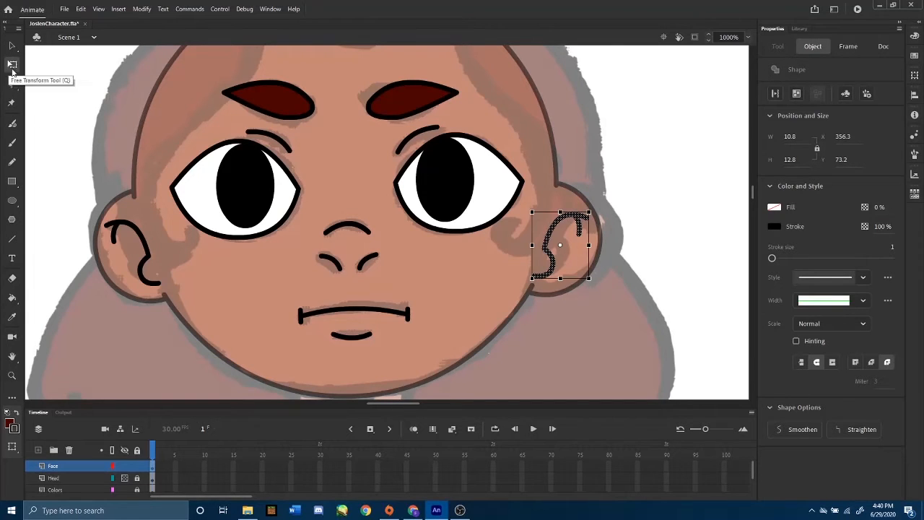
{"action": "left_click", "coordinate": [600, 216]}
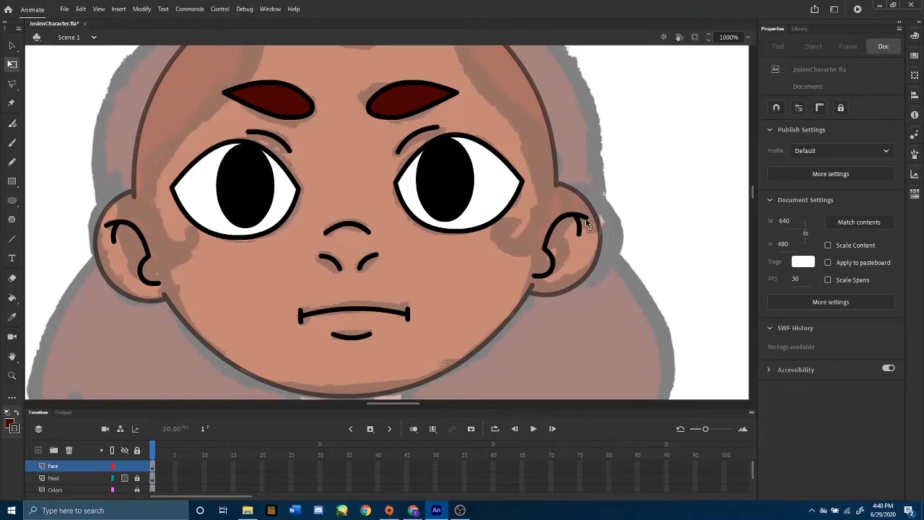
{"action": "left_click", "coordinate": [585, 221]}
{"action": "mouse_move", "coordinate": [597, 220]}
{"action": "left_mouse_down"}
{"action": "mouse_move", "coordinate": [586, 211]}
{"action": "mouse_move", "coordinate": [608, 203]}
{"action": "left_mouse_up"}
{"action": "left_click", "coordinate": [640, 231]}
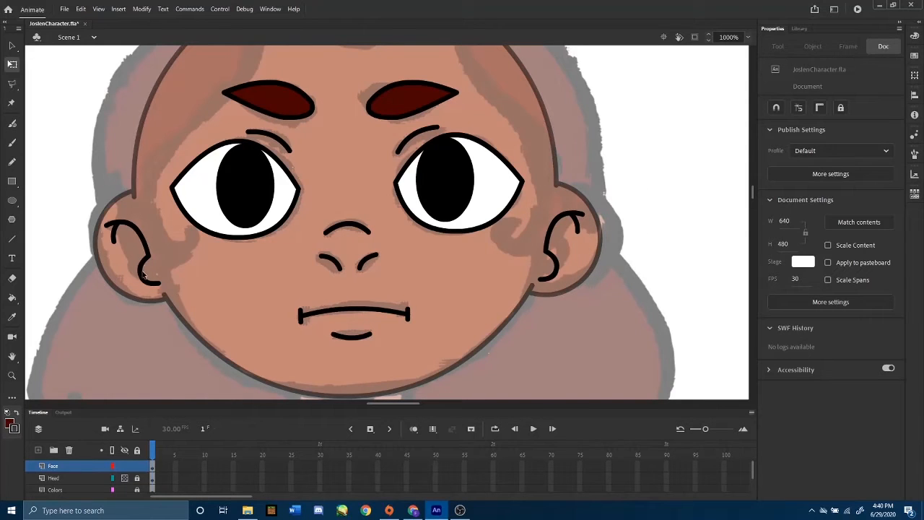
- Select all of the left ear's inner lines, rotate them slightly clockwise to about X 268.55, Y 74.45, and deselect them
{"action": "left_click", "coordinate": [144, 266]}
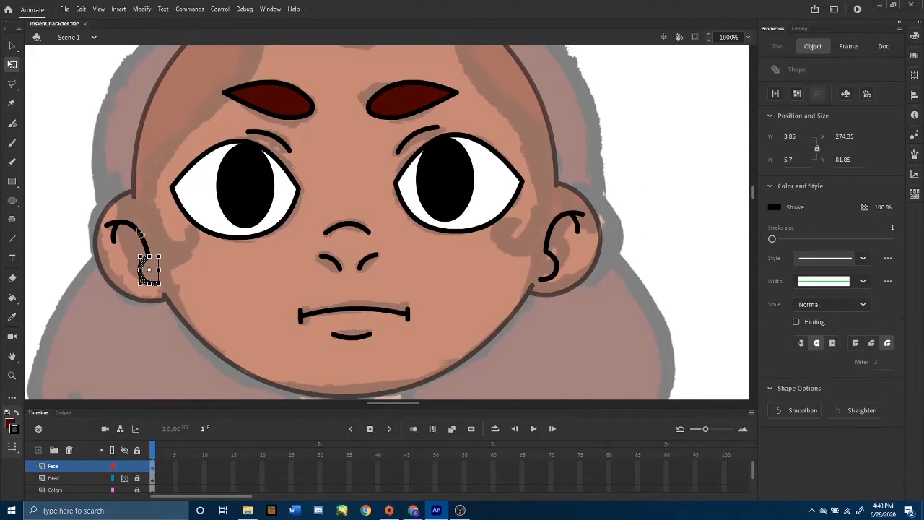
{"action": "left_click", "coordinate": [140, 233], "text": "shift"}
{"action": "left_click_drag", "start_coordinate": [118, 232], "coordinate": [107, 227]}
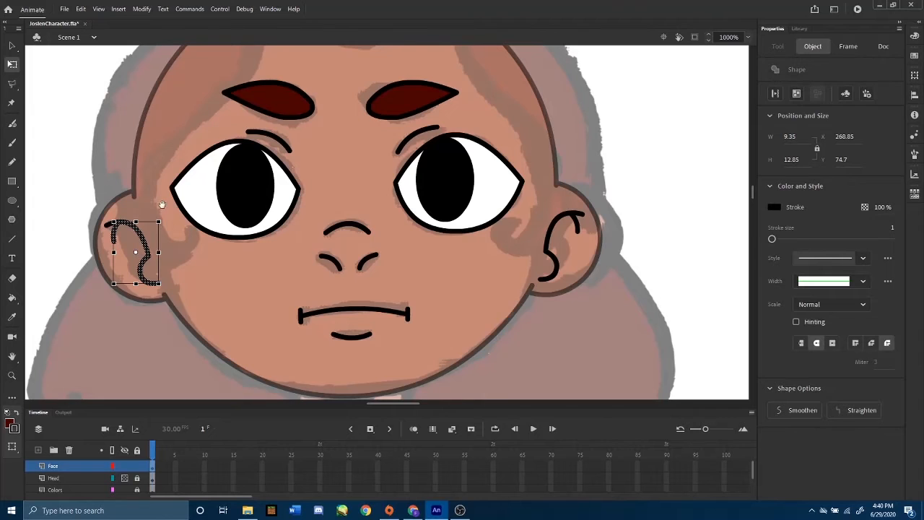
{"action": "left_click_drag", "start_coordinate": [162, 204], "coordinate": [367, 217]}
{"action": "key", "text": "ctrl+equal"}
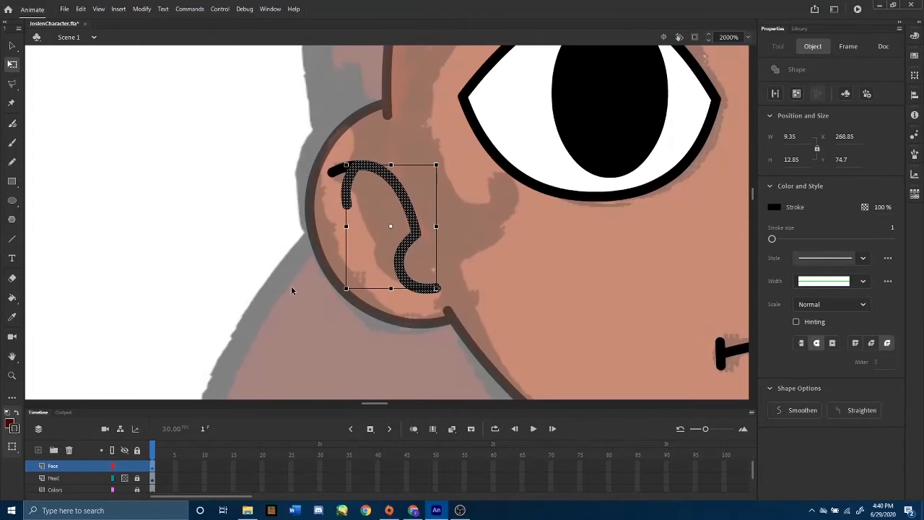
{"action": "left_click", "coordinate": [336, 173], "text": "shift"}
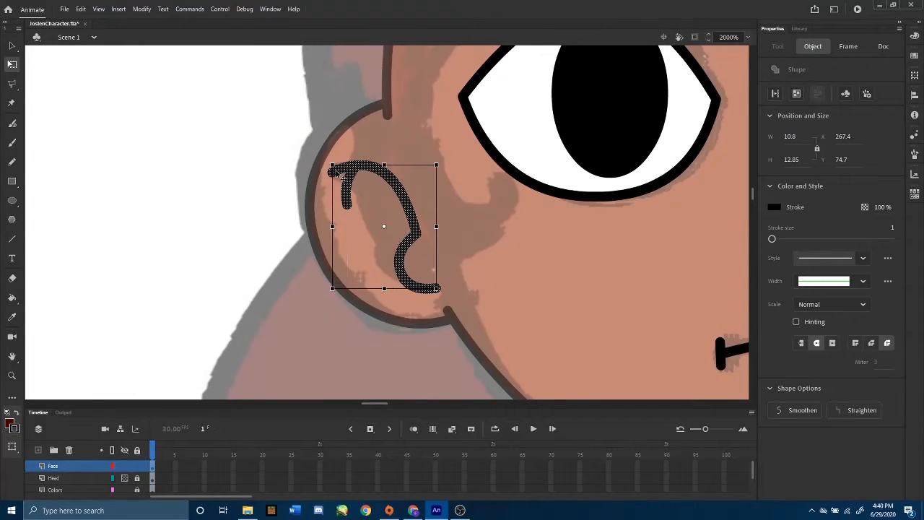
{"action": "left_click_drag", "start_coordinate": [446, 175], "coordinate": [418, 197]}
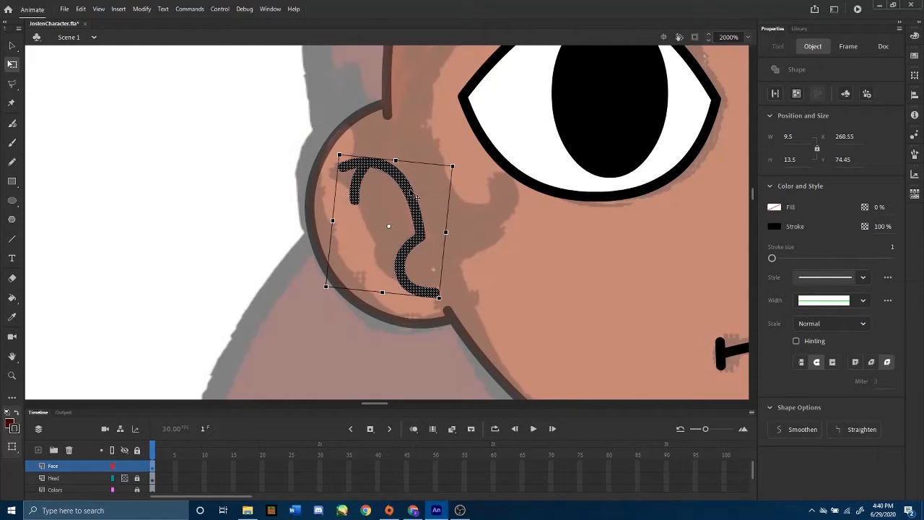
{"action": "left_click", "coordinate": [491, 208]}
- Compare the inner-ear lines on both sides and the facial features with the faded reference
{"action": "mouse_move", "coordinate": [550, 251]}
{"action": "left_mouse_down"}
{"action": "mouse_move", "coordinate": [440, 253]}
{"action": "mouse_move", "coordinate": [356, 238]}
{"action": "left_mouse_up"}
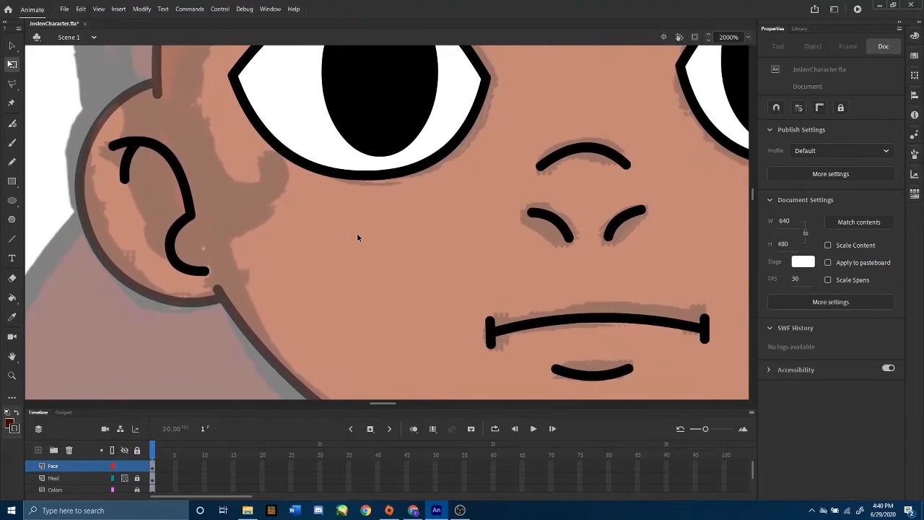
{"action": "scroll", "coordinate": [423, 238], "scroll_direction": "down", "scroll_amount": 2}
{"action": "left_click_drag", "start_coordinate": [428, 237], "coordinate": [371, 250]}
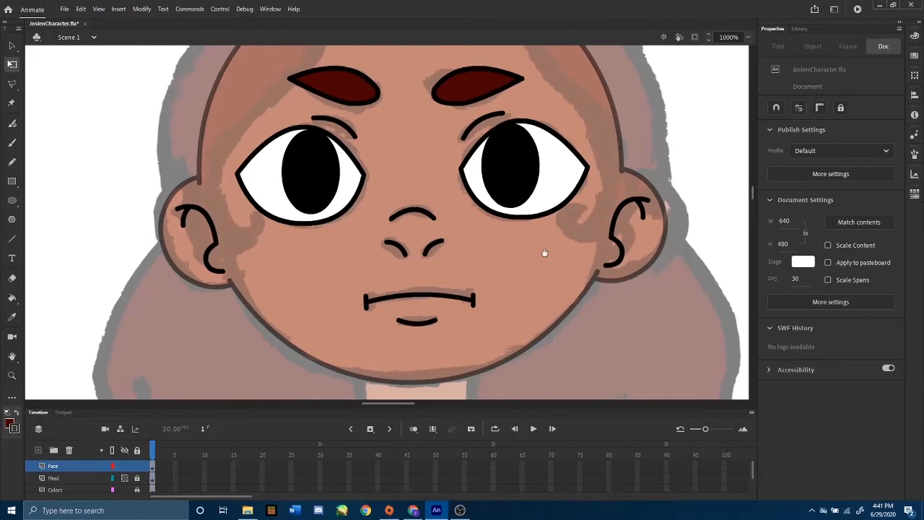
{"action": "scroll", "coordinate": [546, 254], "scroll_direction": "up", "scroll_amount": 1}
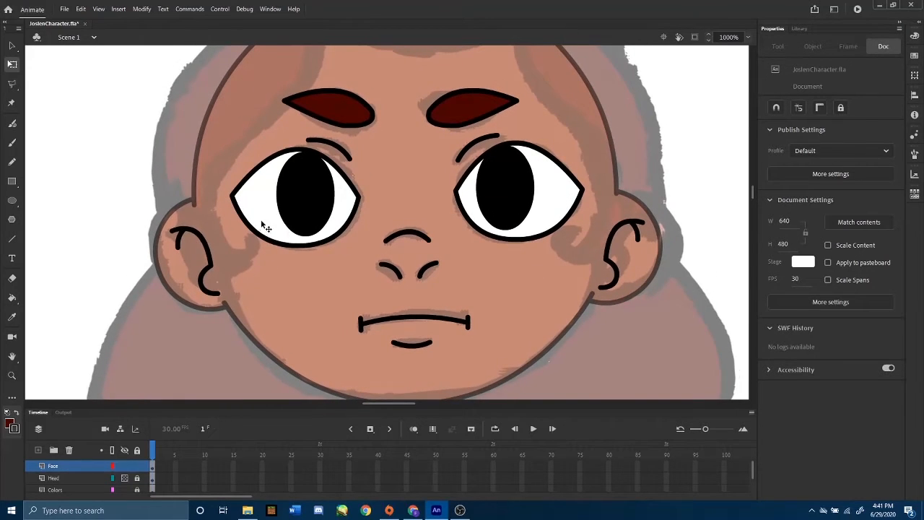
{"action": "scroll", "coordinate": [501, 245], "scroll_direction": "up", "scroll_amount": 1}
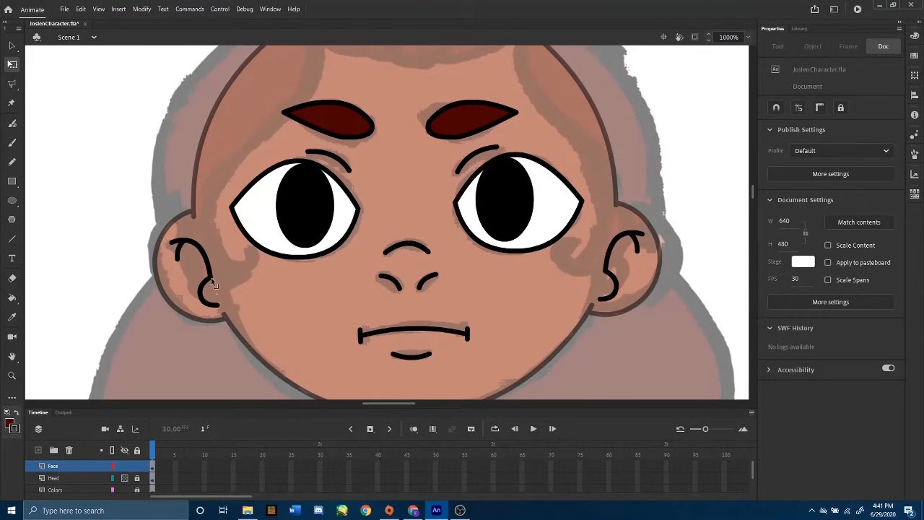
{"action": "left_click_drag", "start_coordinate": [523, 264], "coordinate": [511, 254]}
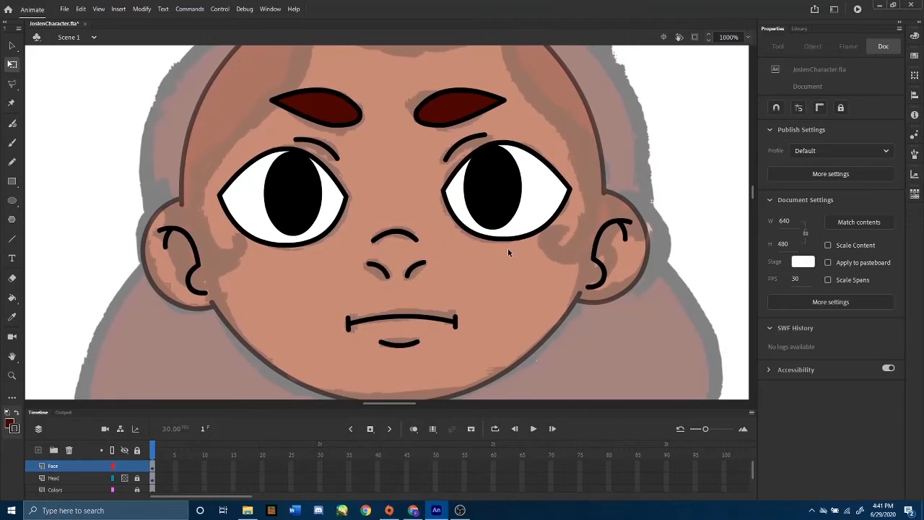
{"action": "key", "text": "ctrl+minus"}
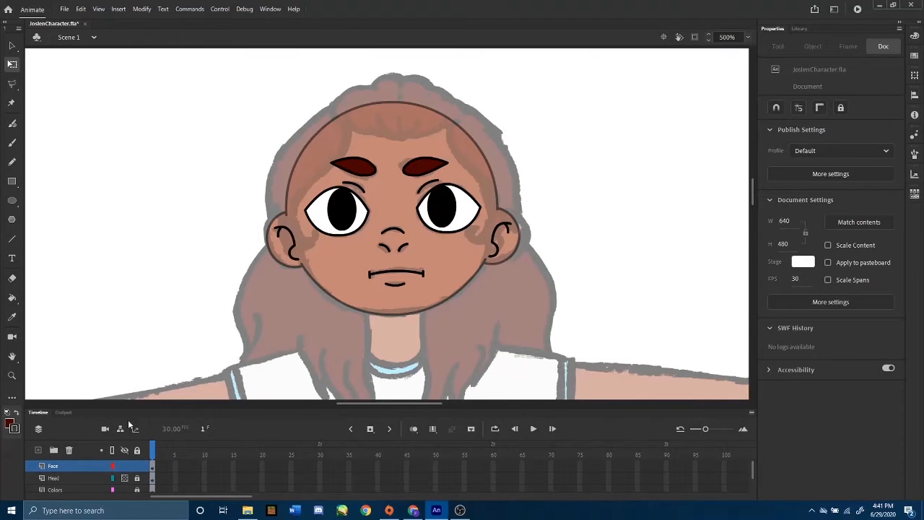
- Change the Head layer's visibility from partial opacity to Visible in its layer properties
{"action": "left_click", "coordinate": [65, 477]}
{"action": "right_click", "coordinate": [71, 481]}
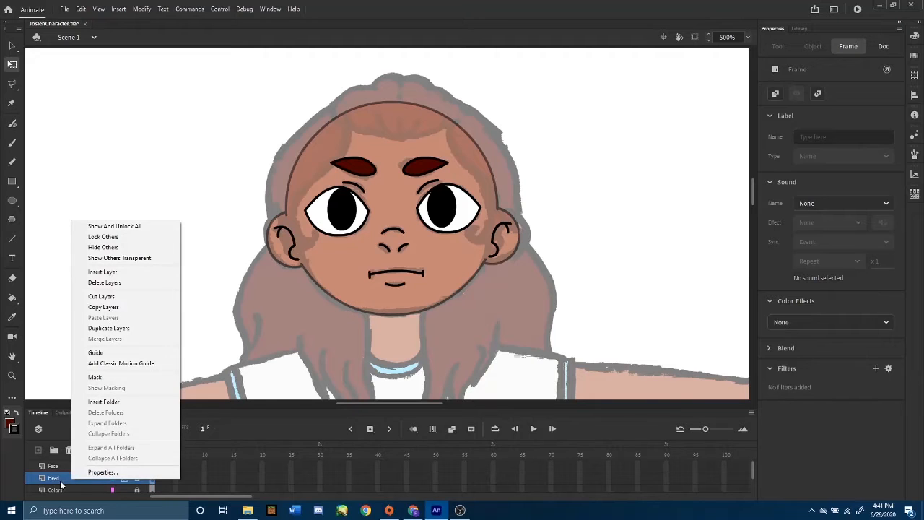
{"action": "left_click", "coordinate": [103, 472]}
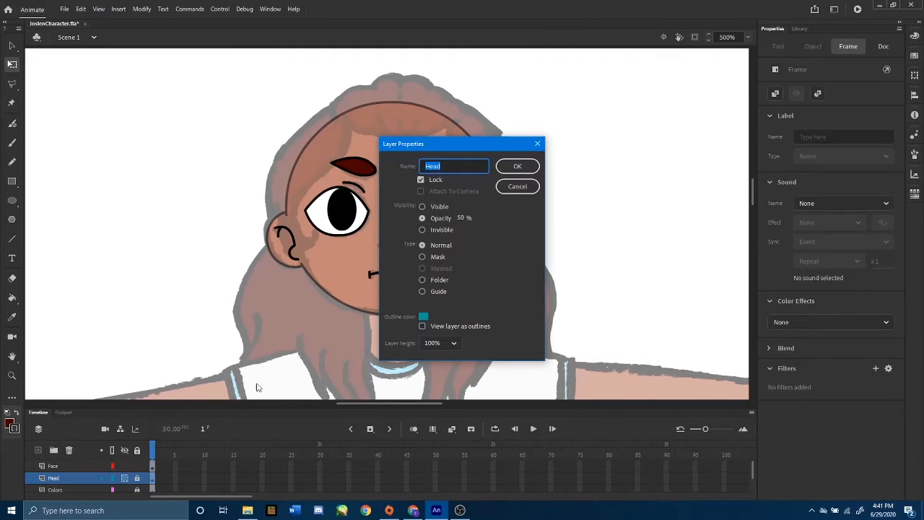
{"action": "left_click", "coordinate": [422, 207]}
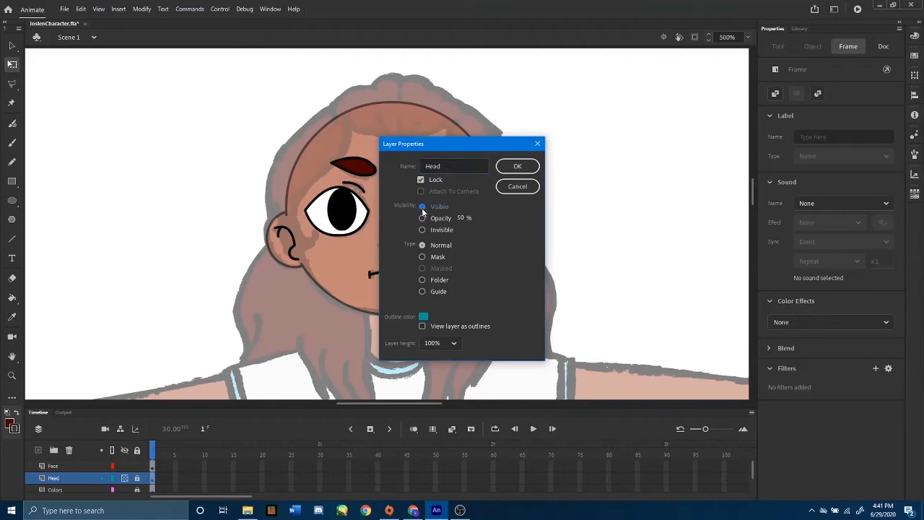
{"action": "left_click", "coordinate": [518, 167]}
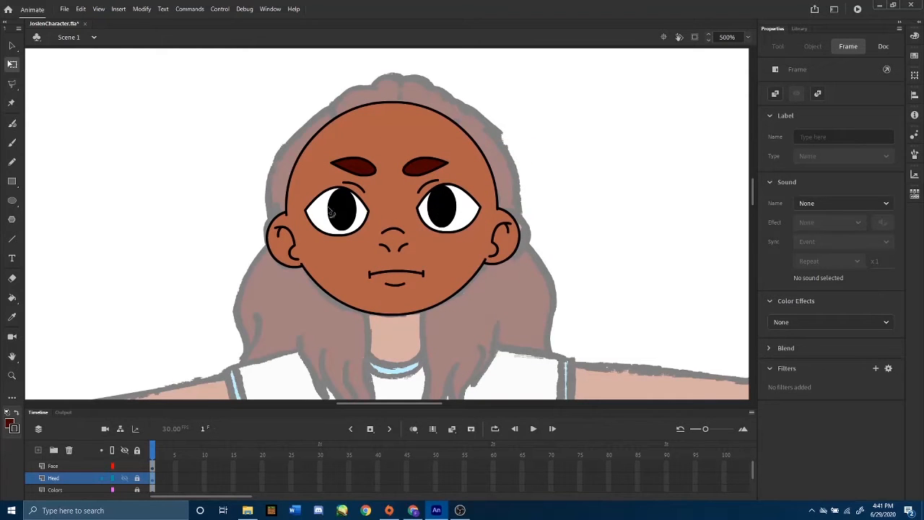
- Select the mouth and the line below it on the Face layer and move them to about X 306.7, Y 93.35
{"action": "key", "text": "ctrl+="}
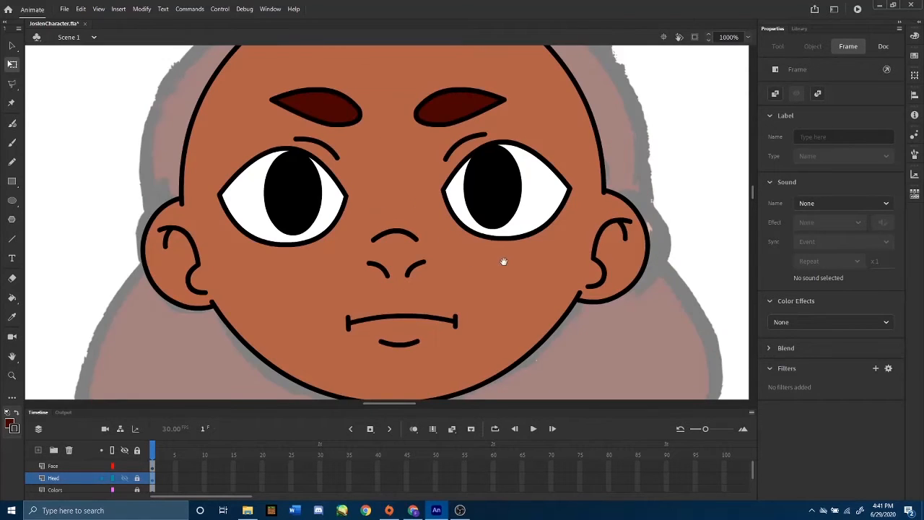
{"action": "left_click_drag", "start_coordinate": [504, 262], "coordinate": [496, 256]}
{"action": "key", "text": "ctrl+a"}
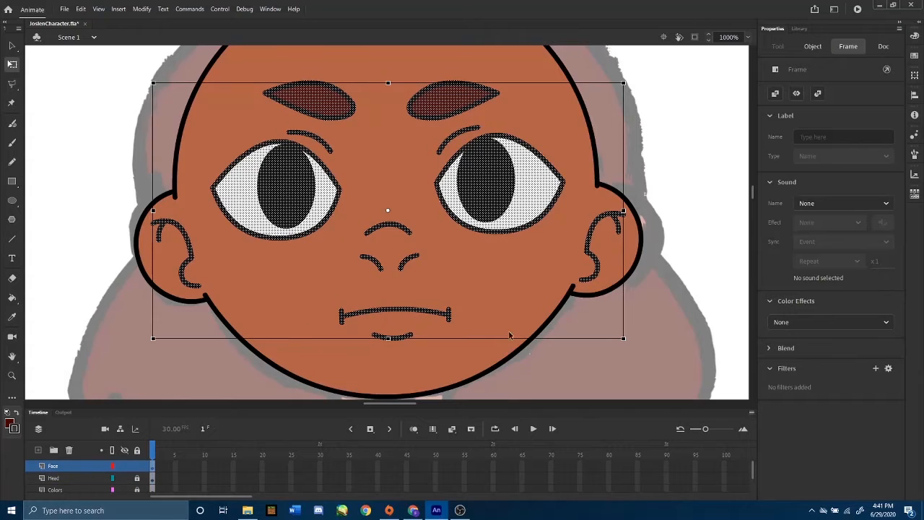
{"action": "left_click", "coordinate": [565, 373]}
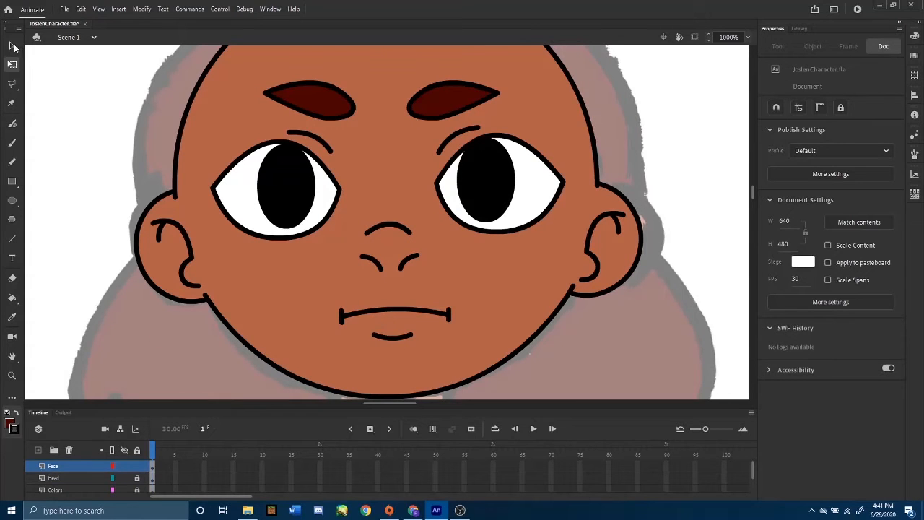
{"action": "left_click", "coordinate": [13, 46]}
{"action": "left_click_drag", "start_coordinate": [315, 289], "coordinate": [465, 353]}
{"action": "left_click", "coordinate": [12, 64]}
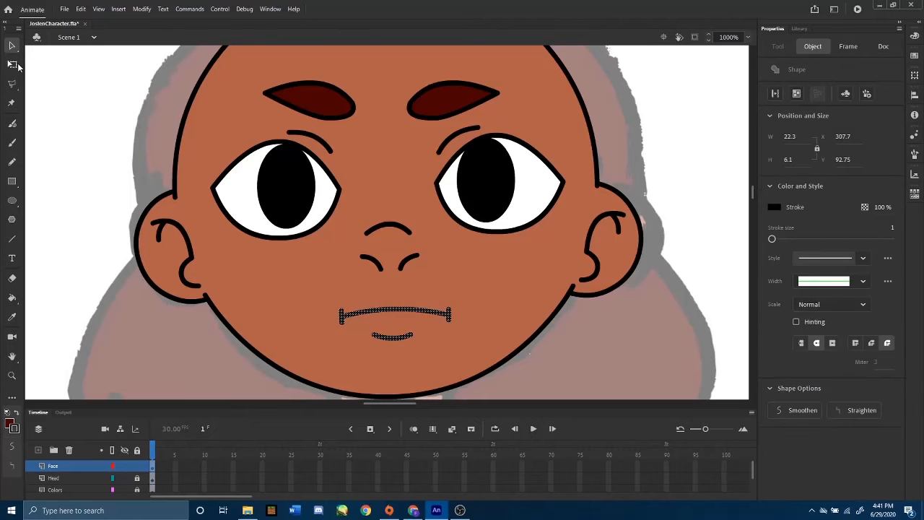
{"action": "left_click", "coordinate": [438, 317]}
{"action": "key", "text": "ctrl+z"}
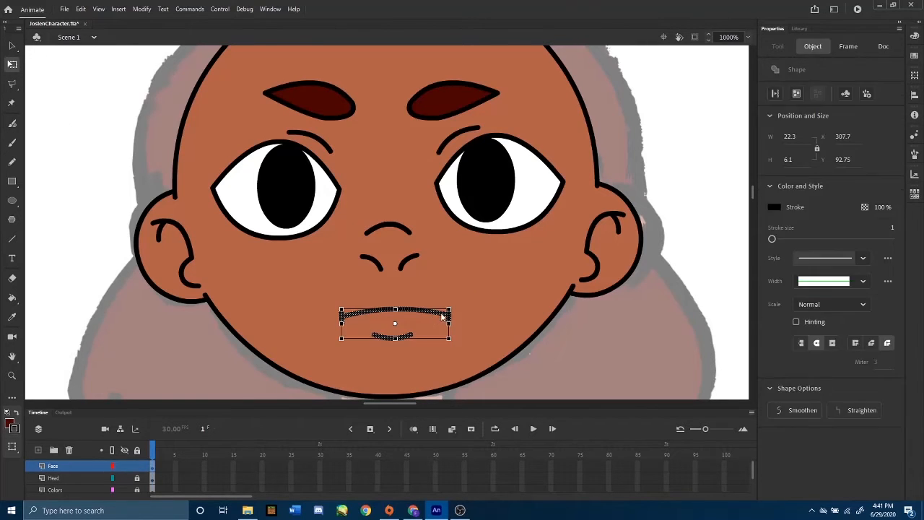
{"action": "left_click_drag", "start_coordinate": [440, 316], "coordinate": [438, 320]}
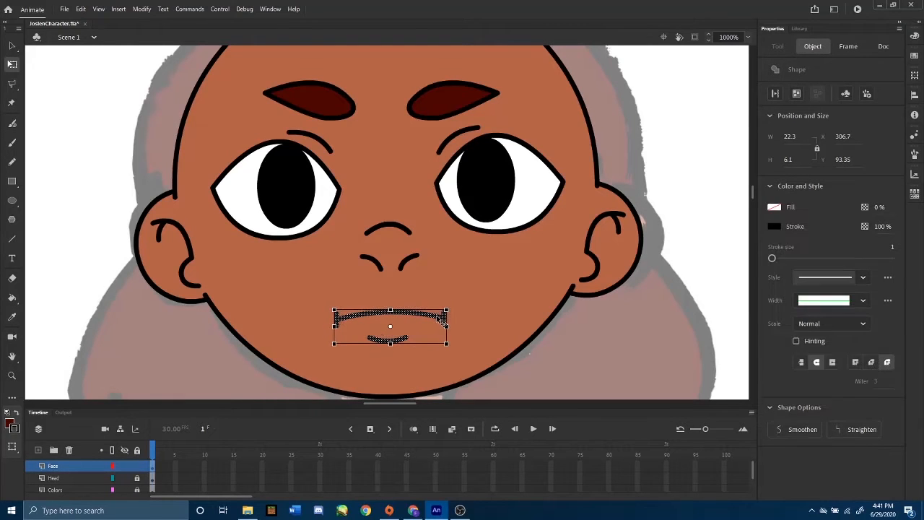
{"action": "left_click", "coordinate": [562, 330]}
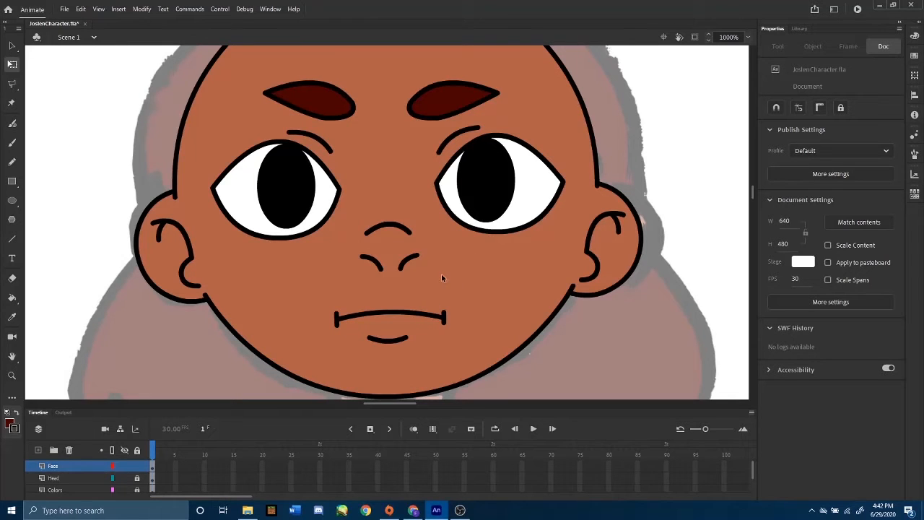
- Create a layer folder above the Face layer and name it Head
{"action": "left_click_drag", "start_coordinate": [442, 277], "coordinate": [441, 282]}
{"action": "left_click_drag", "start_coordinate": [449, 337], "coordinate": [455, 302]}
{"action": "key", "text": "ctrl+minus"}
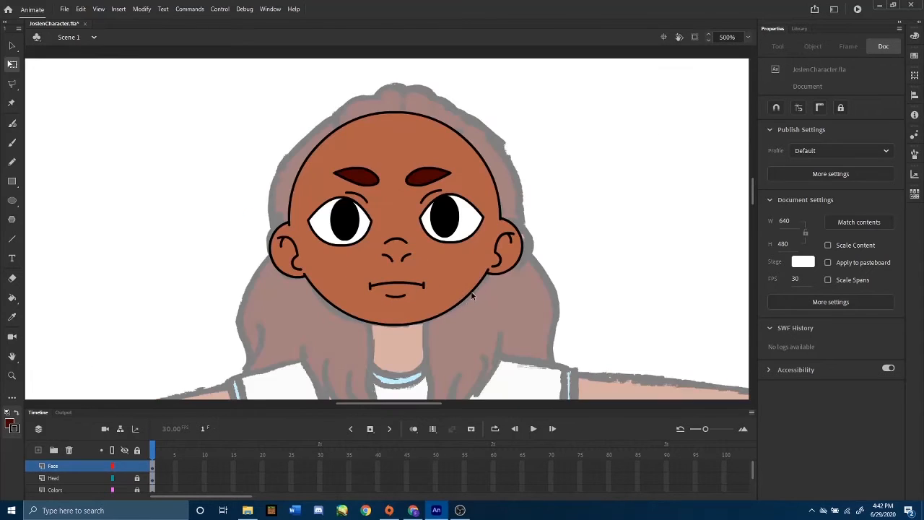
{"action": "left_click_drag", "start_coordinate": [510, 300], "coordinate": [489, 279]}
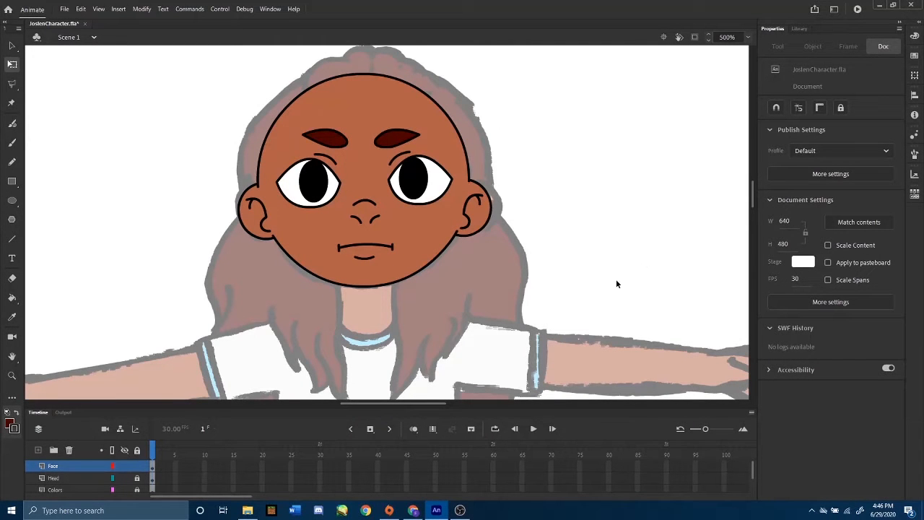
{"action": "left_click", "coordinate": [53, 452]}
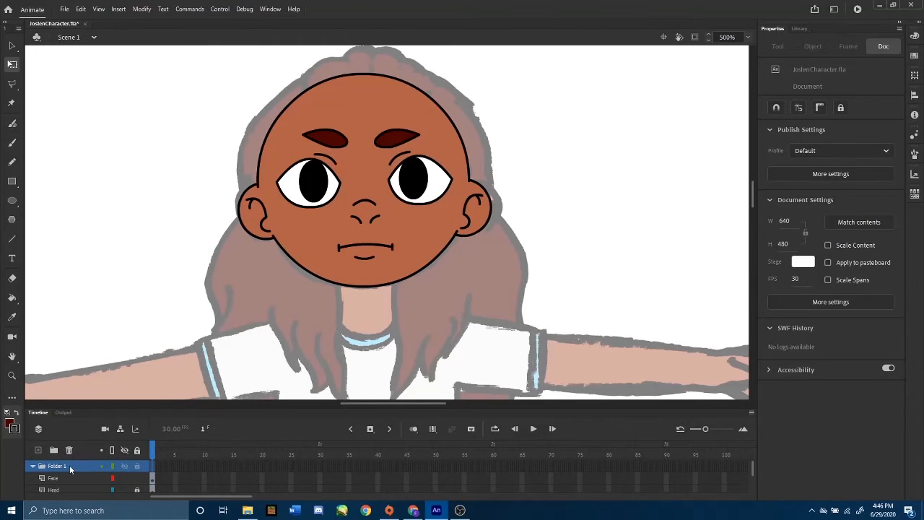
{"action": "double_click", "coordinate": [69, 465]}
{"action": "type", "text": "Head"}
{"action": "key", "text": "Return"}
- Move the Face and Head layers into the Head folder, collapse the folder, and deselect the artwork
{"action": "left_click", "coordinate": [65, 479]}
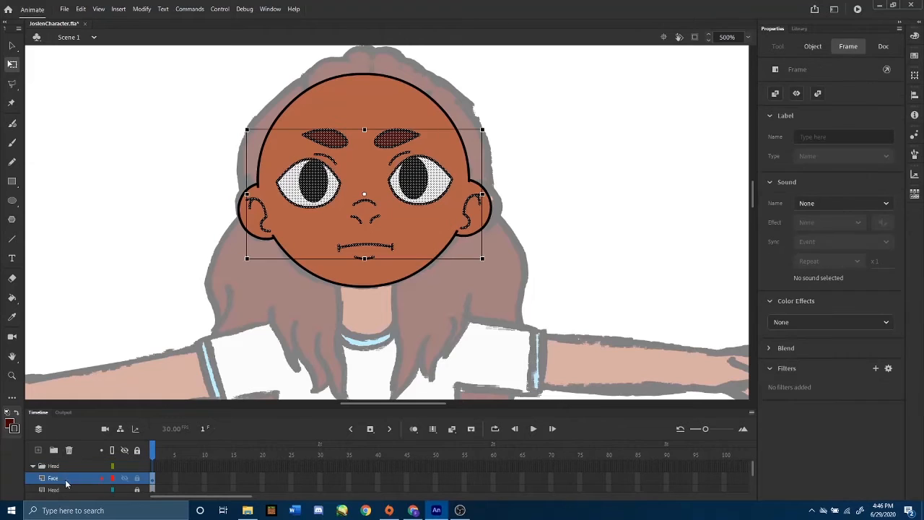
{"action": "left_click", "coordinate": [60, 490], "text": "shift"}
{"action": "left_click_drag", "start_coordinate": [60, 482], "coordinate": [59, 468]}
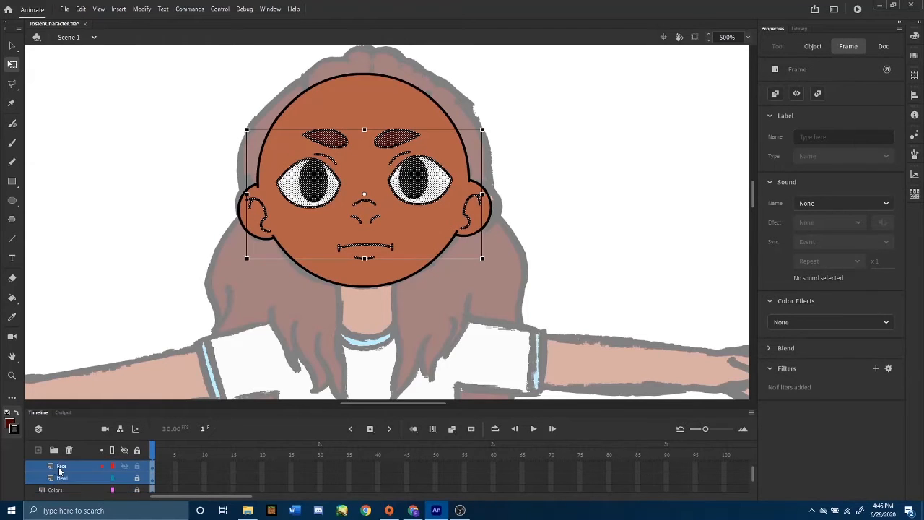
{"action": "scroll", "coordinate": [90, 485], "scroll_direction": "up", "scroll_amount": 1}
{"action": "left_click", "coordinate": [33, 466]}
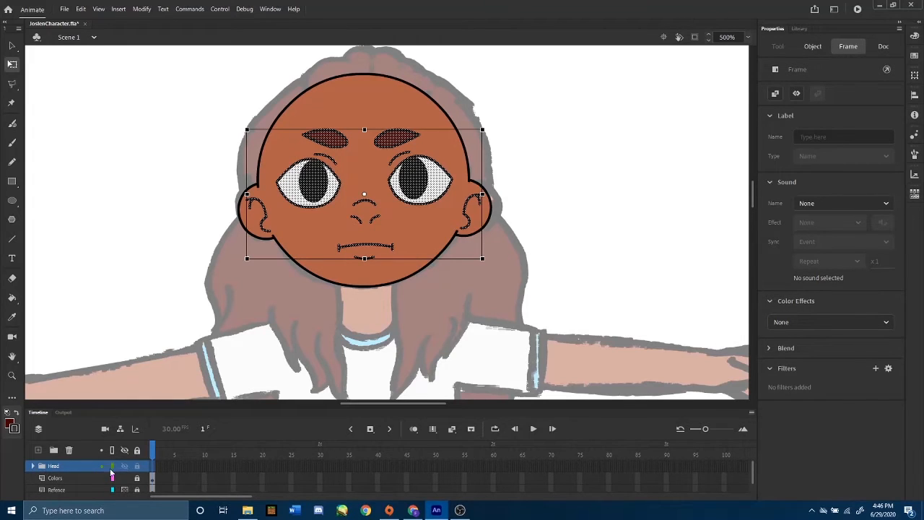
{"action": "left_click", "coordinate": [165, 355]}
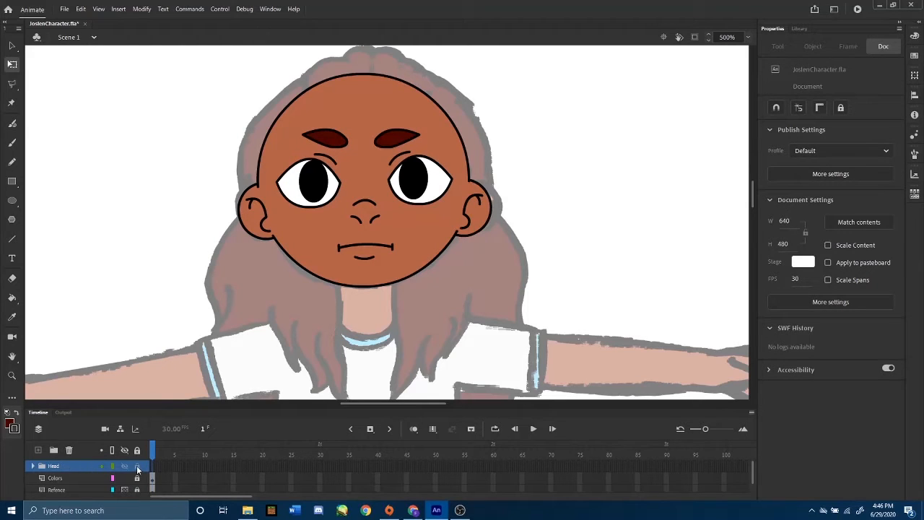
- Lock the Head folder and set its visibility to 50% opacity in its layer properties
{"action": "right_click", "coordinate": [83, 464]}
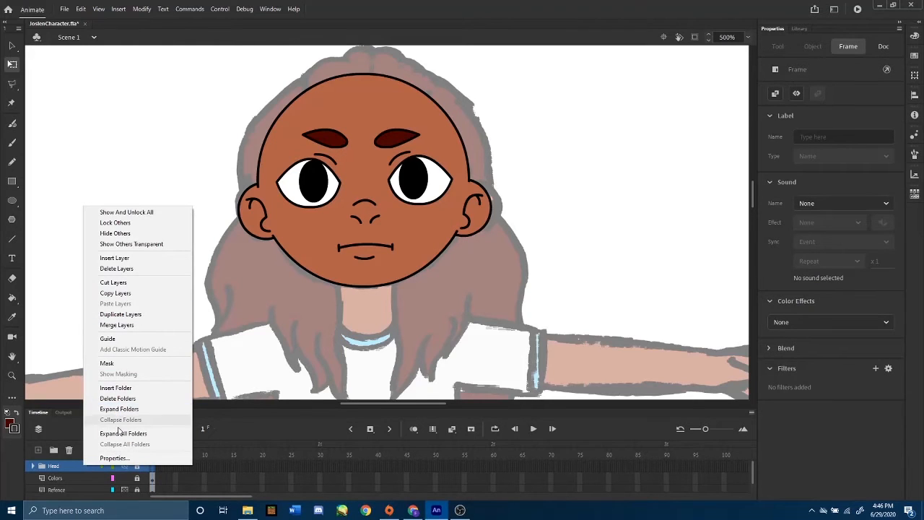
{"action": "left_click", "coordinate": [110, 458]}
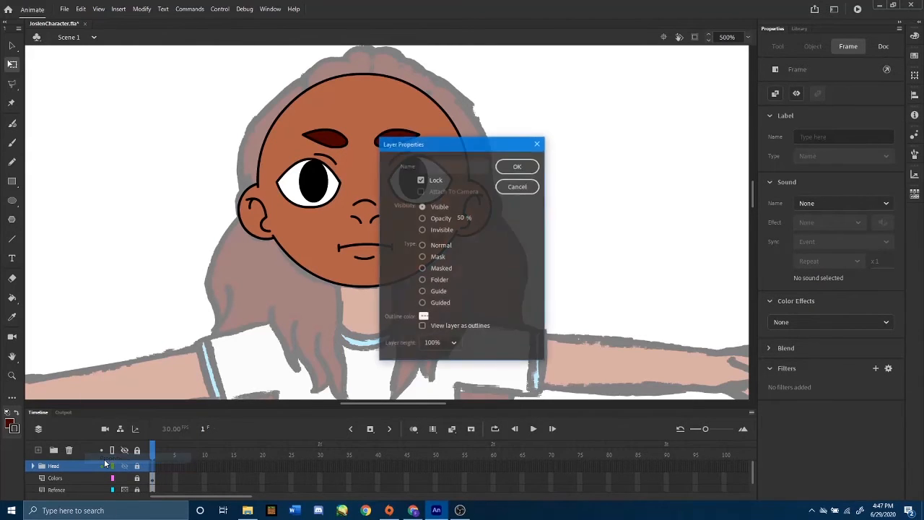
{"action": "left_click", "coordinate": [422, 218]}
{"action": "left_click", "coordinate": [517, 166]}
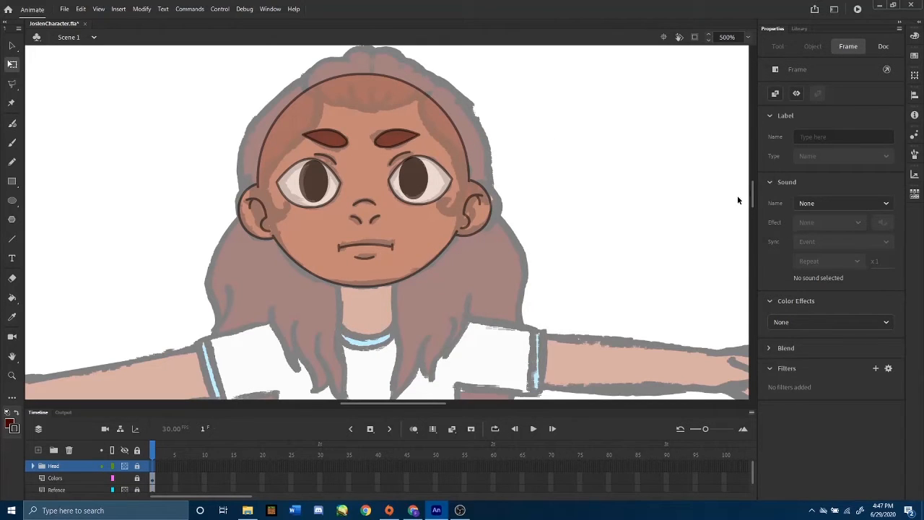
- Add a new layer above the Head folder and name it Neck
{"action": "left_click_drag", "start_coordinate": [752, 192], "coordinate": [753, 197]}
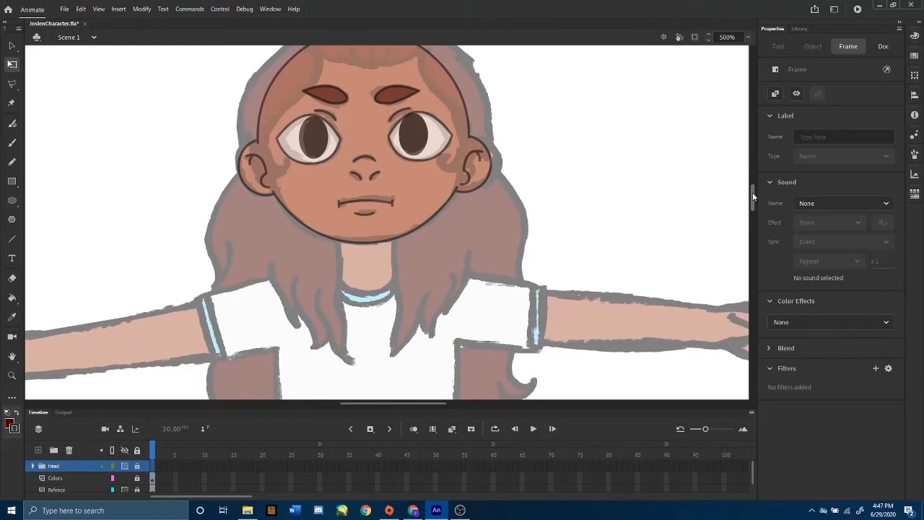
{"action": "left_click", "coordinate": [39, 450]}
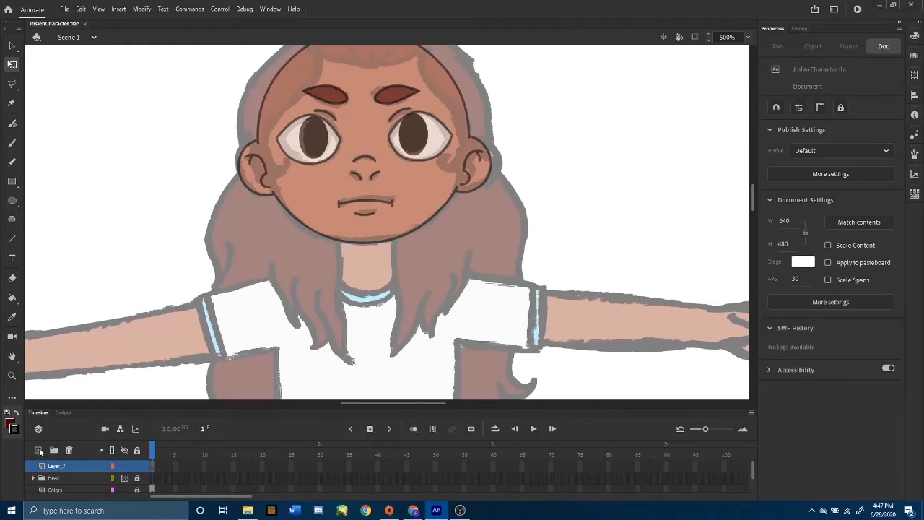
{"action": "double_click", "coordinate": [69, 467]}
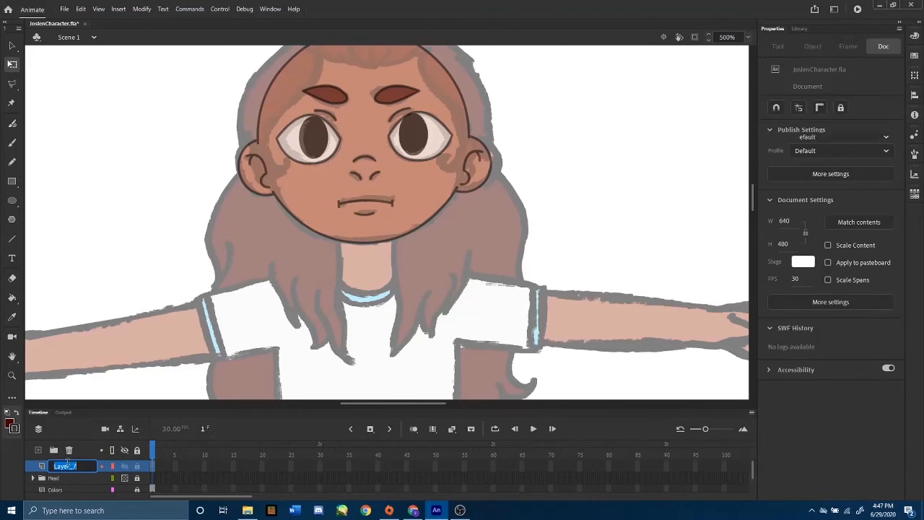
{"action": "type", "text": "Neck"}
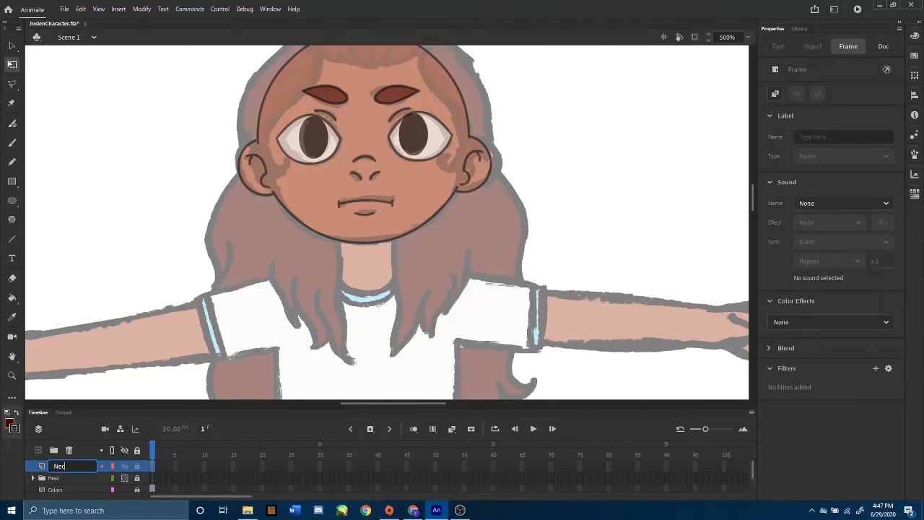
{"action": "key", "text": "Return"}
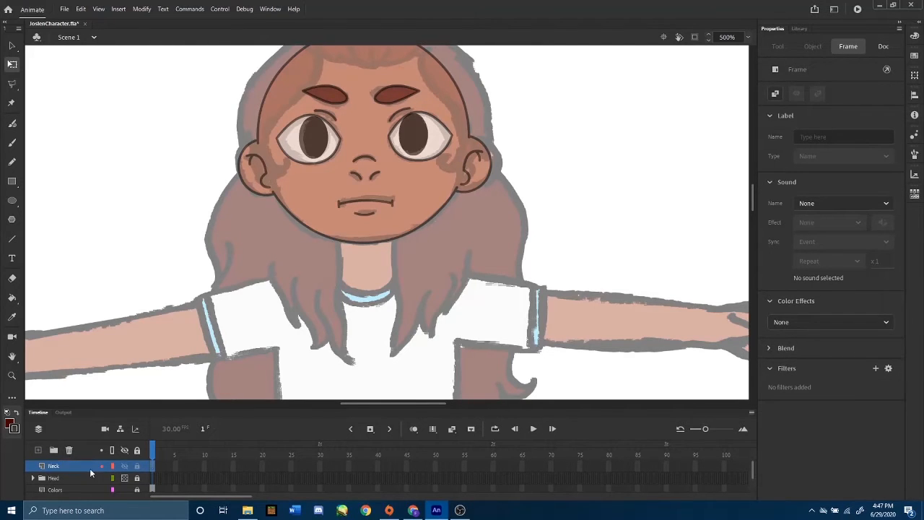
- Choose the Rectangle tool and sample the skin-brown swatch of the color palette on the stage as its fill color
{"action": "left_click", "coordinate": [12, 185]}
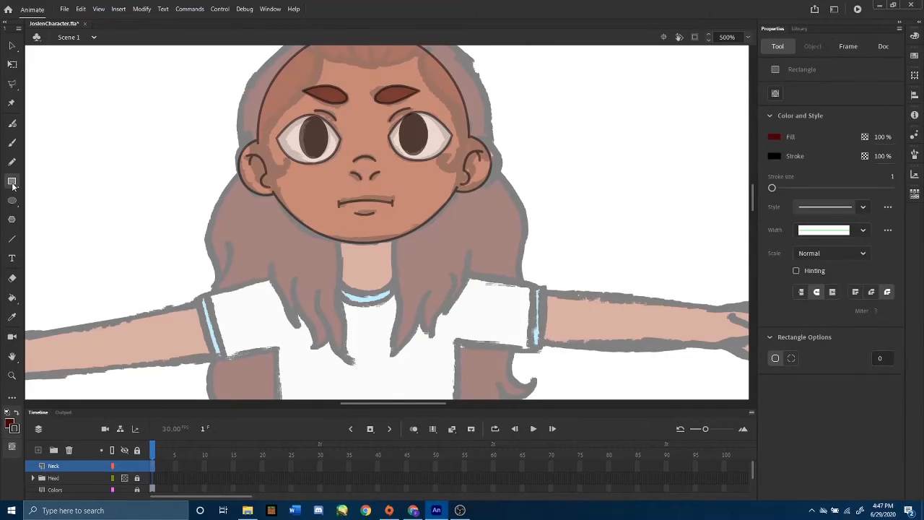
{"action": "left_click_drag", "start_coordinate": [350, 402], "coordinate": [267, 402]}
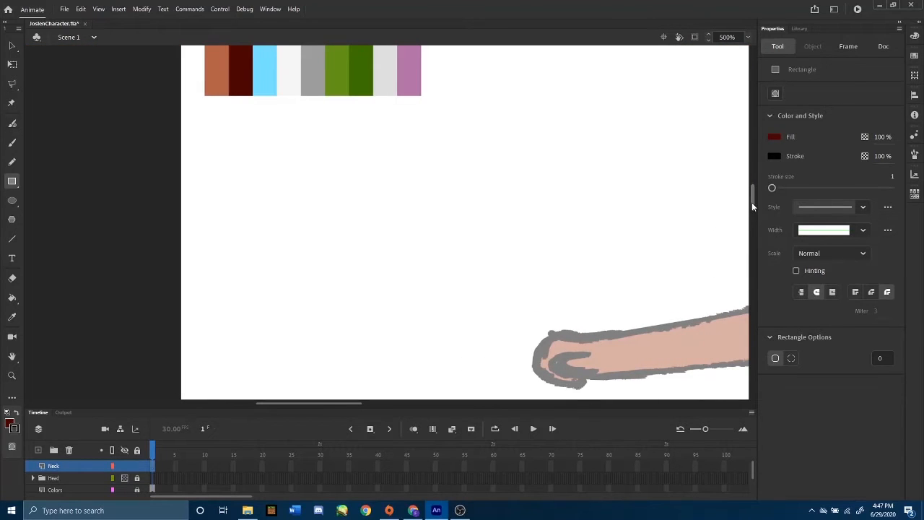
{"action": "left_click_drag", "start_coordinate": [752, 202], "coordinate": [752, 192]}
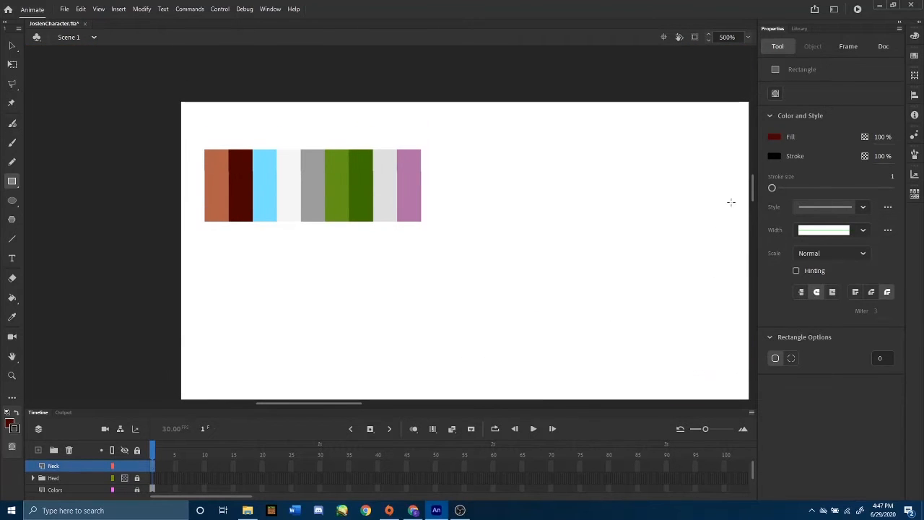
{"action": "left_click", "coordinate": [10, 426]}
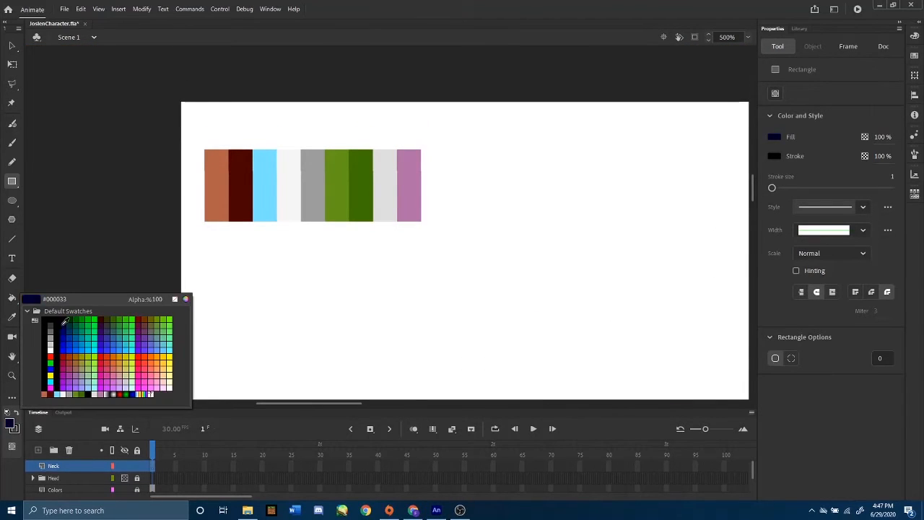
{"action": "left_click", "coordinate": [217, 184]}
- Draw a rectangle about 24.8 by 29.2 over the reference neck, from the chin to the collar, and select it for transforming
{"action": "left_click_drag", "start_coordinate": [324, 404], "coordinate": [409, 387]}
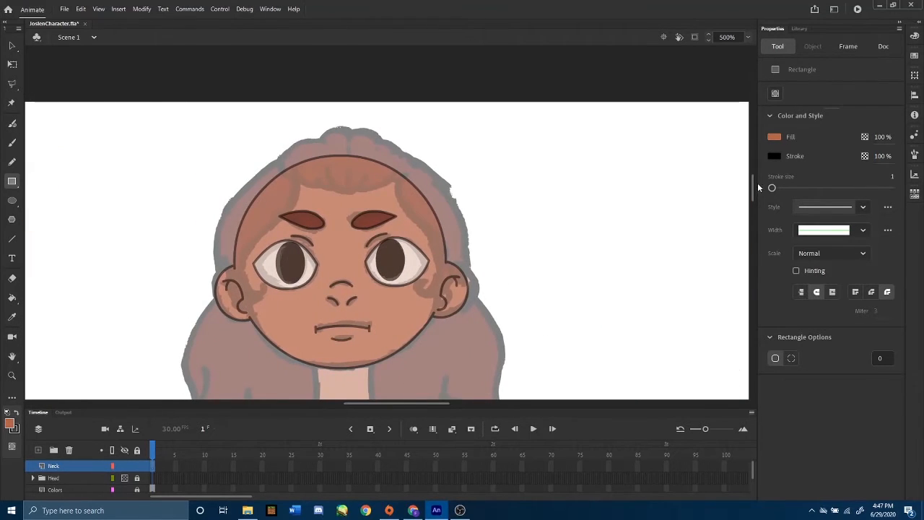
{"action": "left_click_drag", "start_coordinate": [755, 180], "coordinate": [753, 192]}
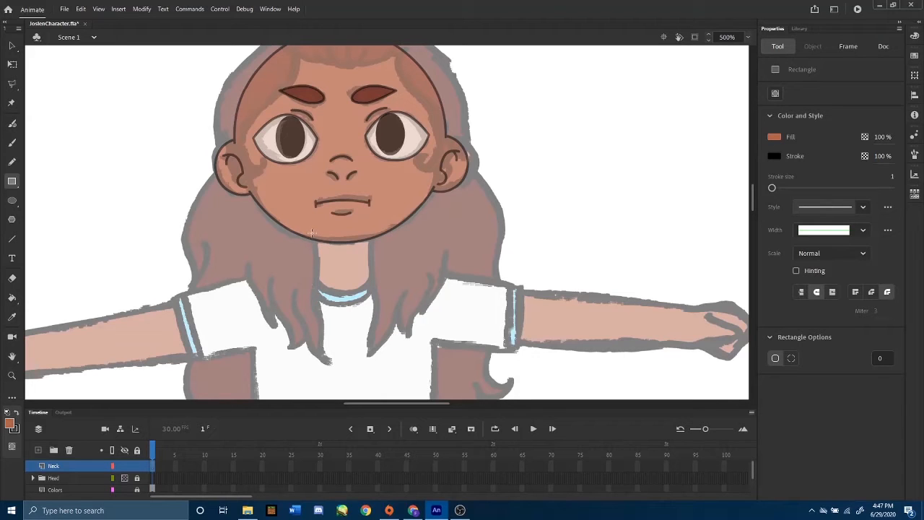
{"action": "mouse_move", "coordinate": [311, 232]}
{"action": "left_mouse_down"}
{"action": "mouse_move", "coordinate": [340, 294]}
{"action": "mouse_move", "coordinate": [372, 303]}
{"action": "left_mouse_up"}
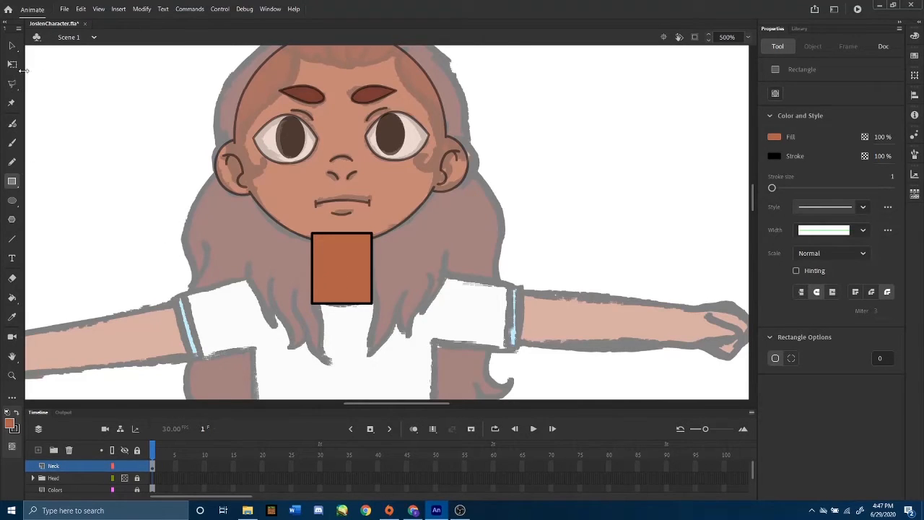
{"action": "left_click", "coordinate": [12, 67]}
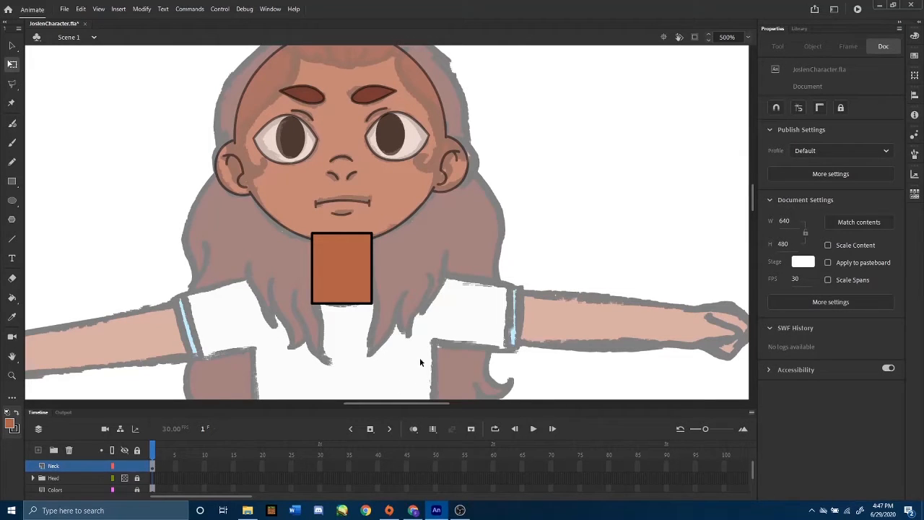
{"action": "left_click_drag", "start_coordinate": [419, 357], "coordinate": [285, 209]}
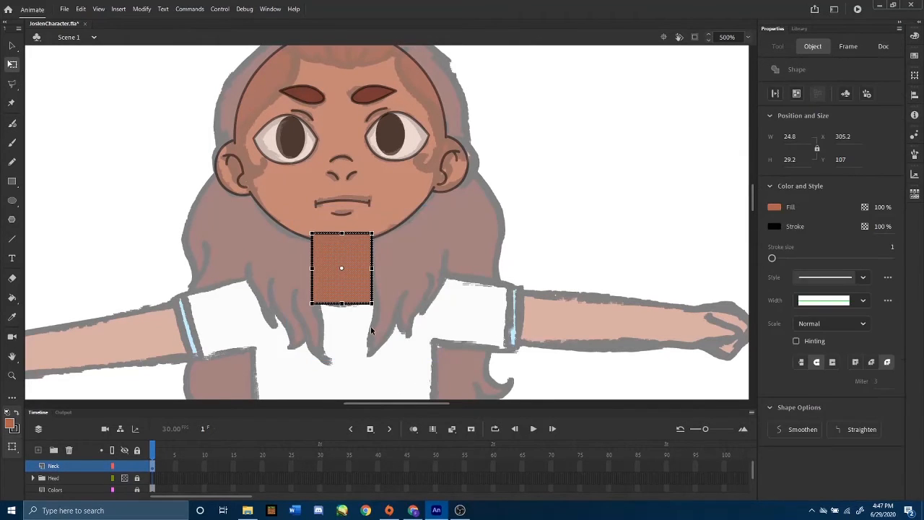
- Set the Neck layer's visibility to 50% opacity in its layer properties
{"action": "right_click", "coordinate": [73, 466]}
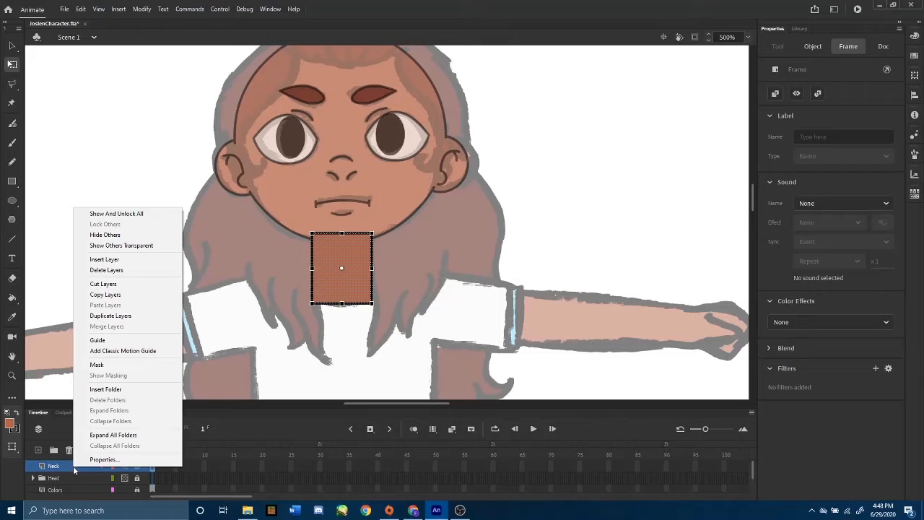
{"action": "left_click", "coordinate": [101, 460]}
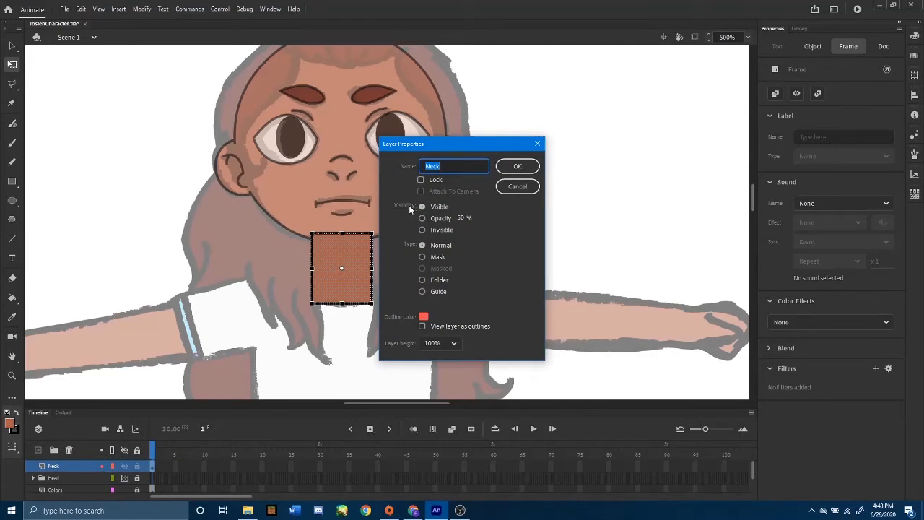
{"action": "left_click", "coordinate": [422, 218]}
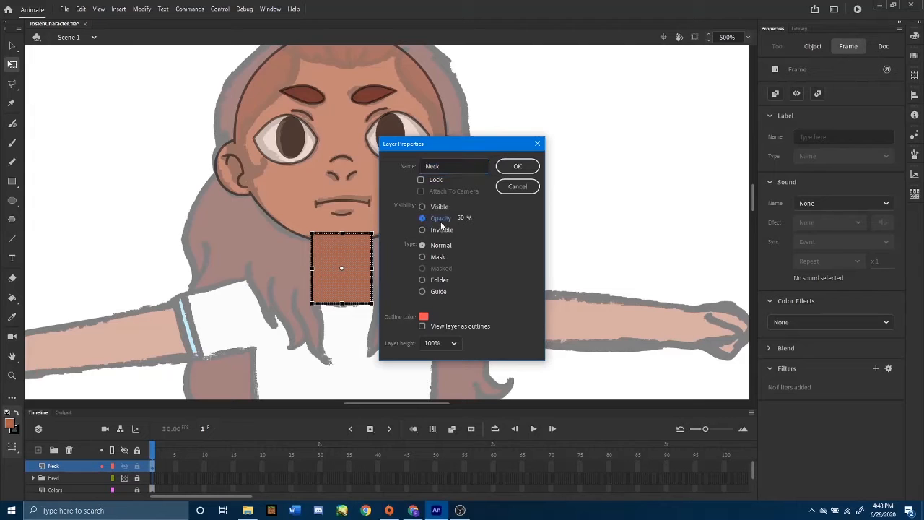
{"action": "left_click", "coordinate": [511, 167]}
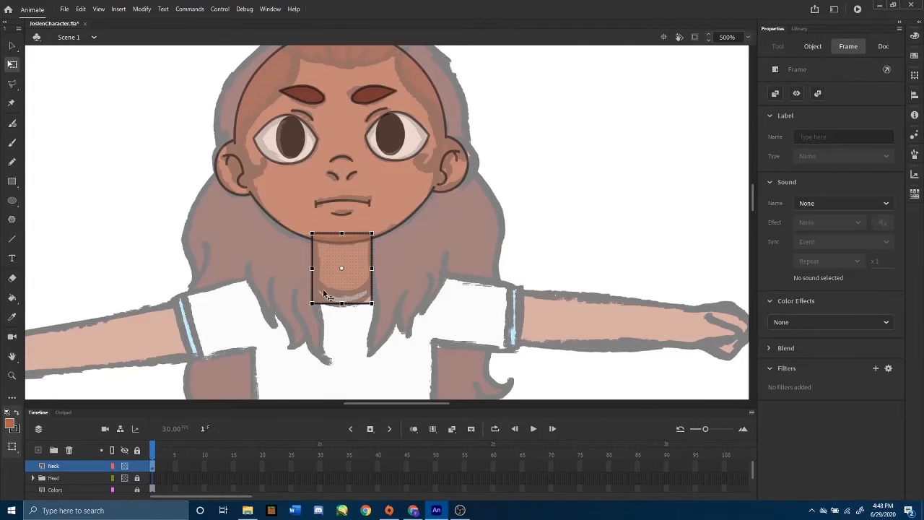
- Shorten the neck rectangle to a height of about 18.05 and shift it up so its upper edge overlaps the chin
{"action": "key", "text": "ctrl+equal"}
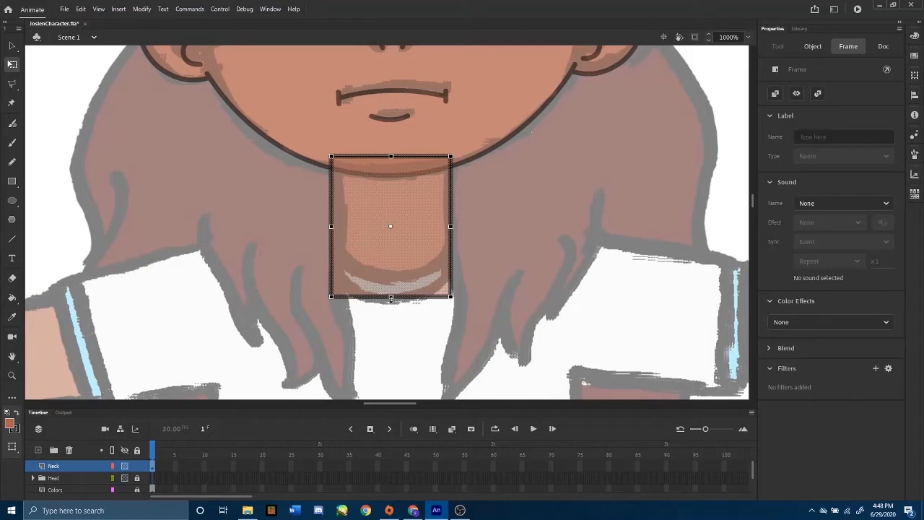
{"action": "left_click_drag", "start_coordinate": [391, 297], "coordinate": [391, 278]}
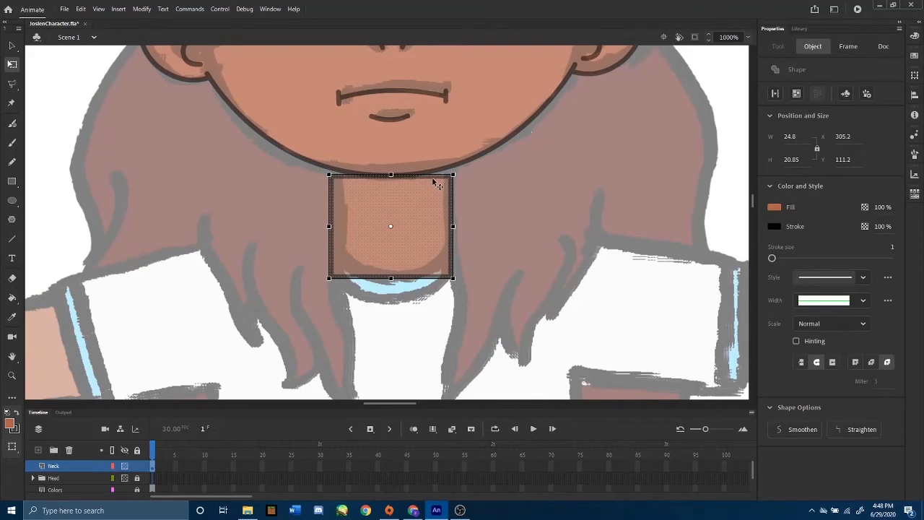
{"action": "left_click_drag", "start_coordinate": [432, 178], "coordinate": [432, 166]}
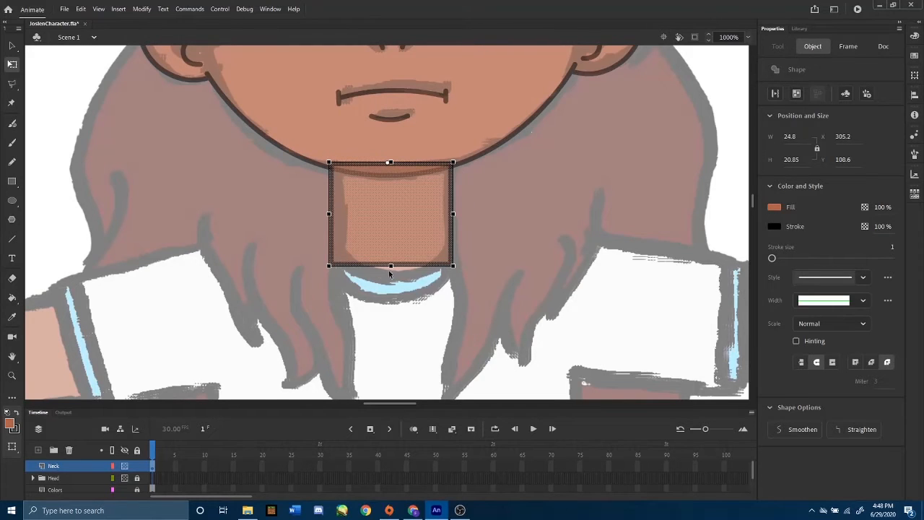
{"action": "left_click_drag", "start_coordinate": [390, 266], "coordinate": [390, 251]}
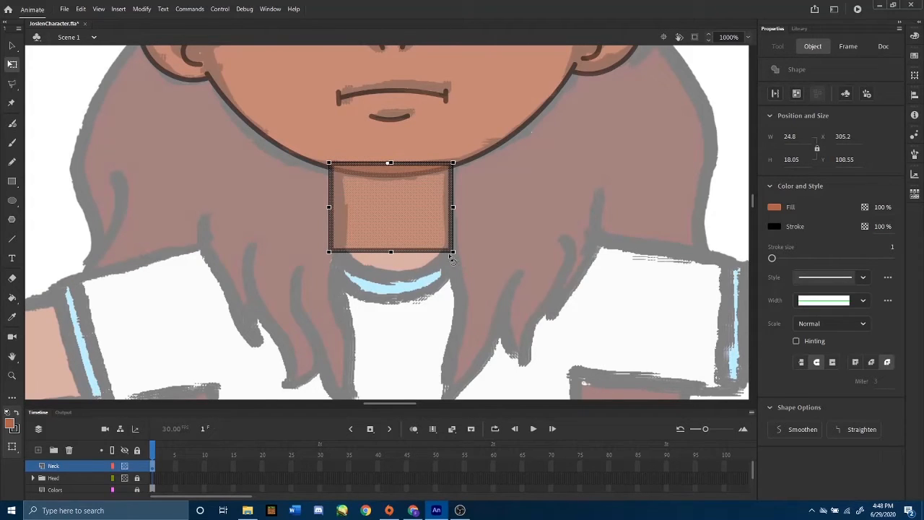
- Deselect the neck shape and bend its lower edge downward into a curve following the reference collar
{"action": "left_click", "coordinate": [434, 288]}
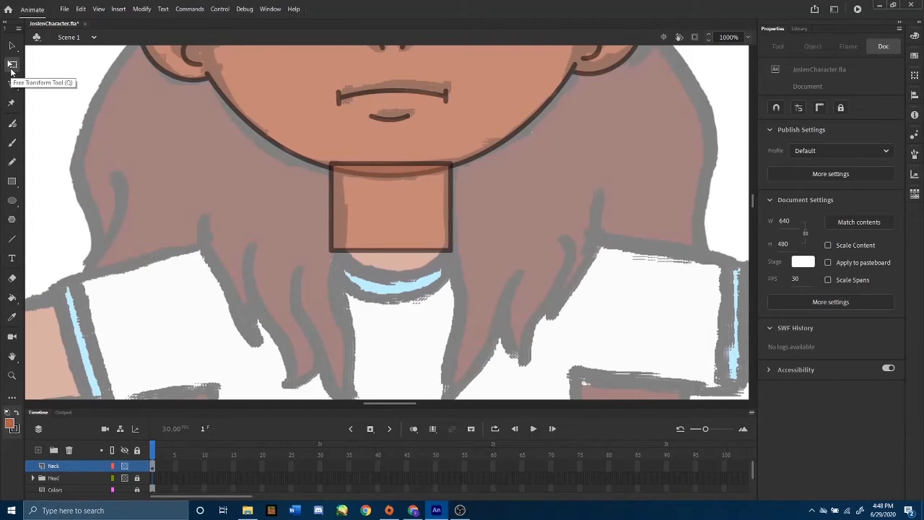
{"action": "left_click", "coordinate": [12, 66]}
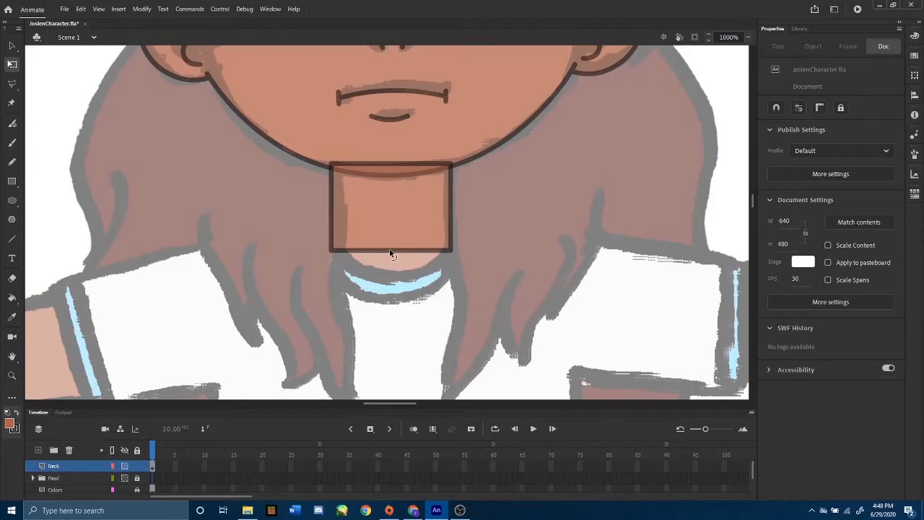
{"action": "left_click_drag", "start_coordinate": [390, 254], "coordinate": [391, 281]}
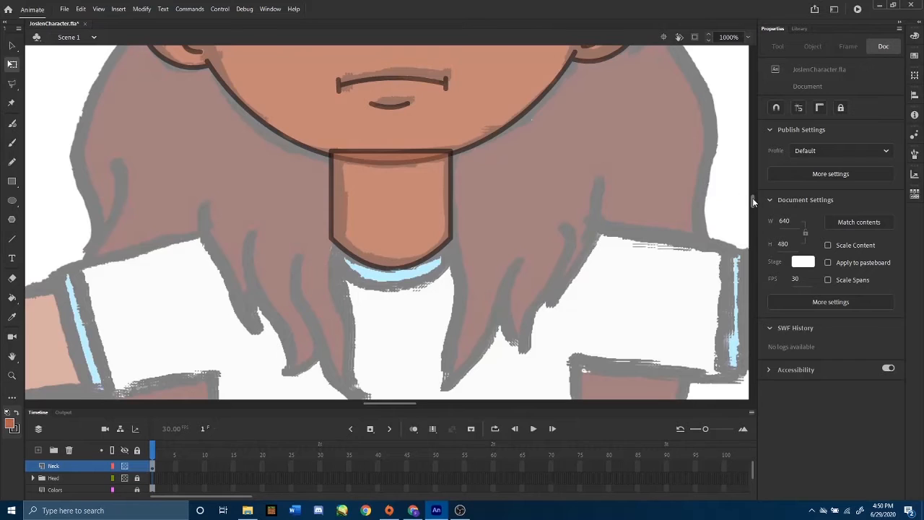
- Draw a straight black line from the neck's left edge along the reference shoulder to the sleeve cuff, and ready the Free Transform tool
{"action": "left_click_drag", "start_coordinate": [752, 201], "coordinate": [753, 204]}
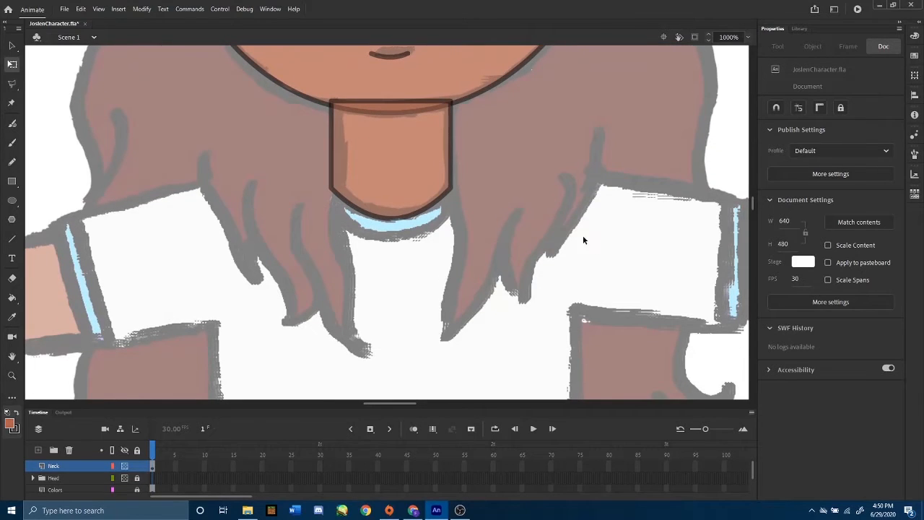
{"action": "left_click", "coordinate": [12, 239]}
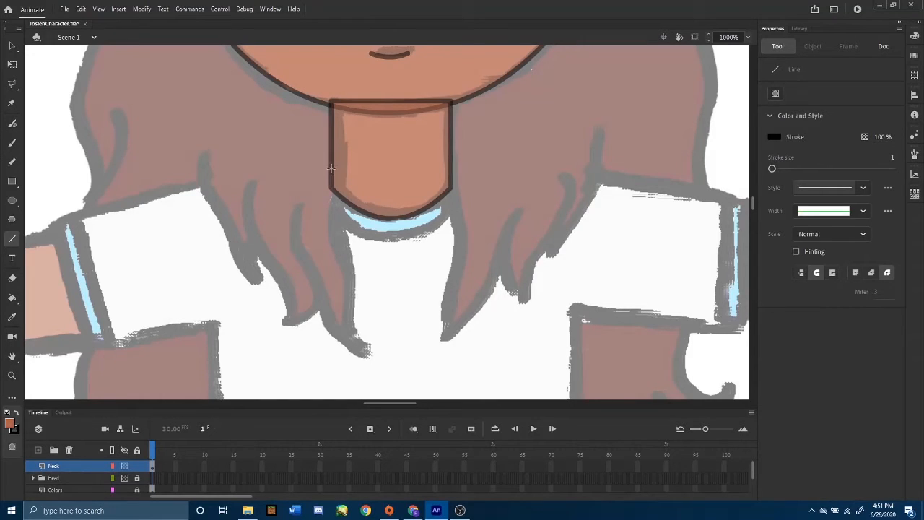
{"action": "mouse_move", "coordinate": [330, 168]}
{"action": "left_mouse_down"}
{"action": "mouse_move", "coordinate": [161, 187]}
{"action": "mouse_move", "coordinate": [55, 226]}
{"action": "left_mouse_up"}
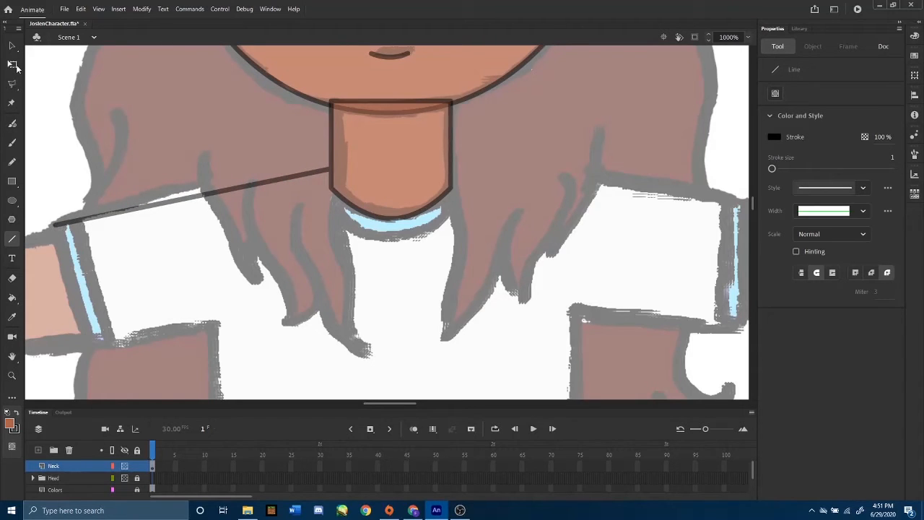
{"action": "left_click", "coordinate": [13, 65]}
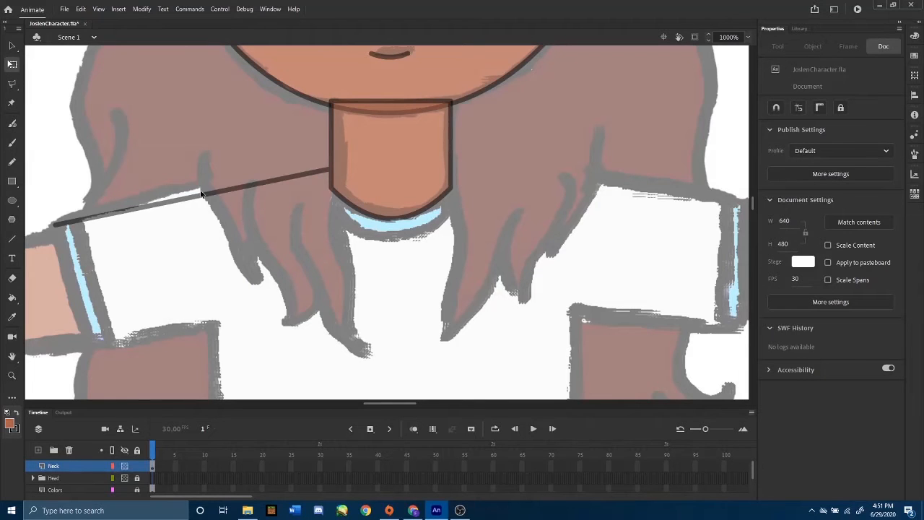
- Bend the shoulder line along the sketched shoulder, and draw straight lines for the sleeve's outer edge and underside
{"action": "left_click_drag", "start_coordinate": [204, 200], "coordinate": [224, 180]}
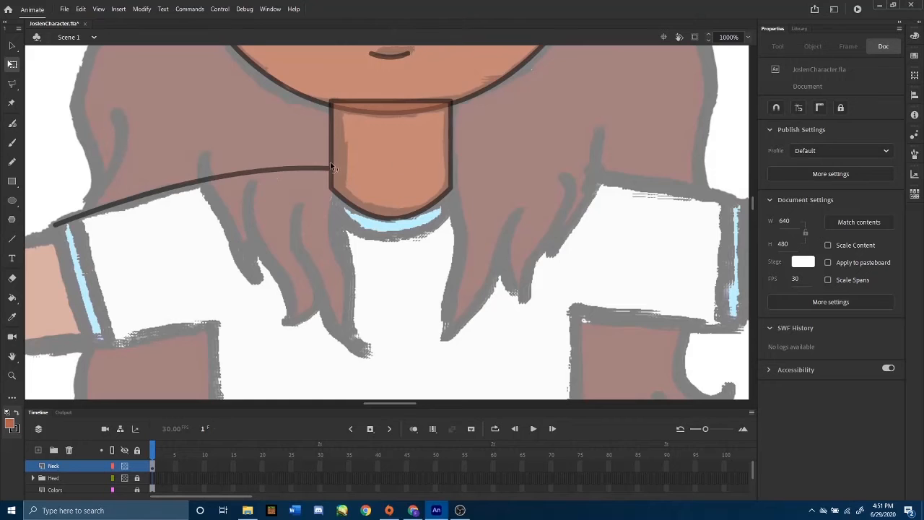
{"action": "left_click_drag", "start_coordinate": [330, 172], "coordinate": [329, 177]}
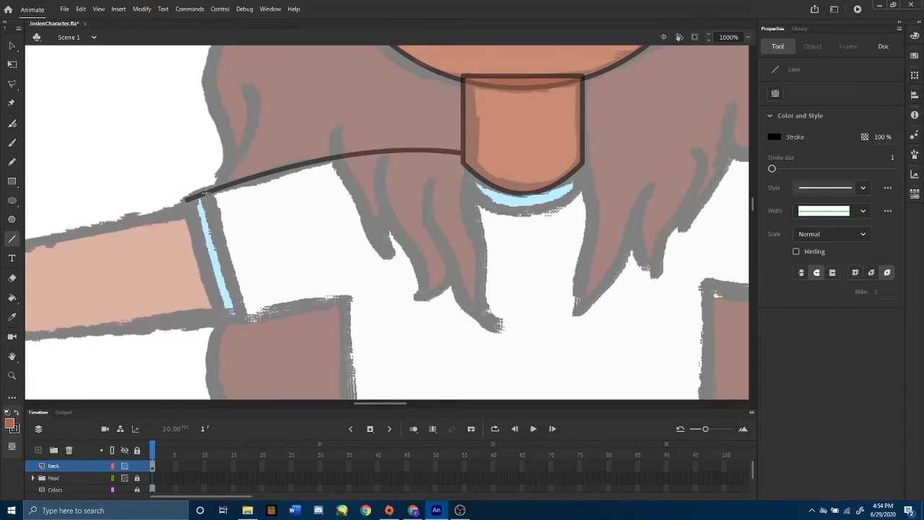
{"action": "left_click_drag", "start_coordinate": [187, 200], "coordinate": [222, 328]}
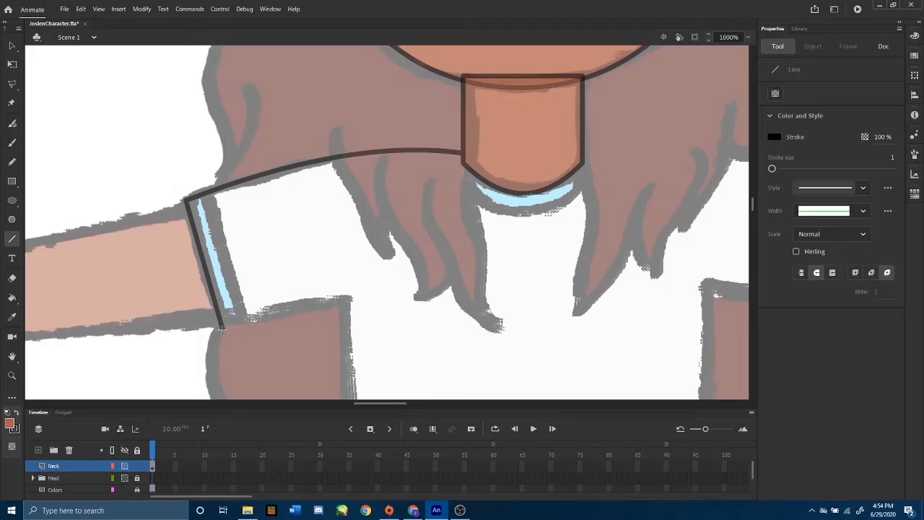
{"action": "left_click_drag", "start_coordinate": [222, 329], "coordinate": [342, 301]}
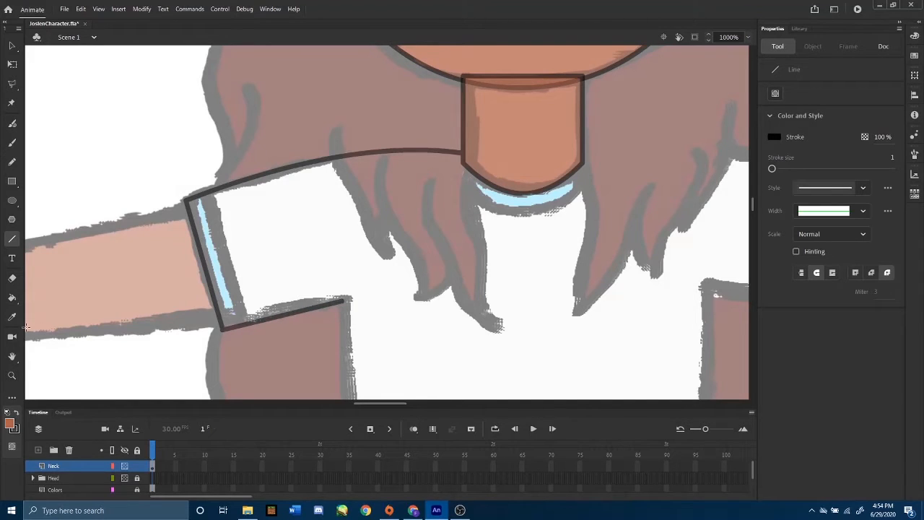
- Adjust the sleeve's lower outer corner and armpit end, and curve the underside line to follow the sketch
{"action": "left_click", "coordinate": [12, 66]}
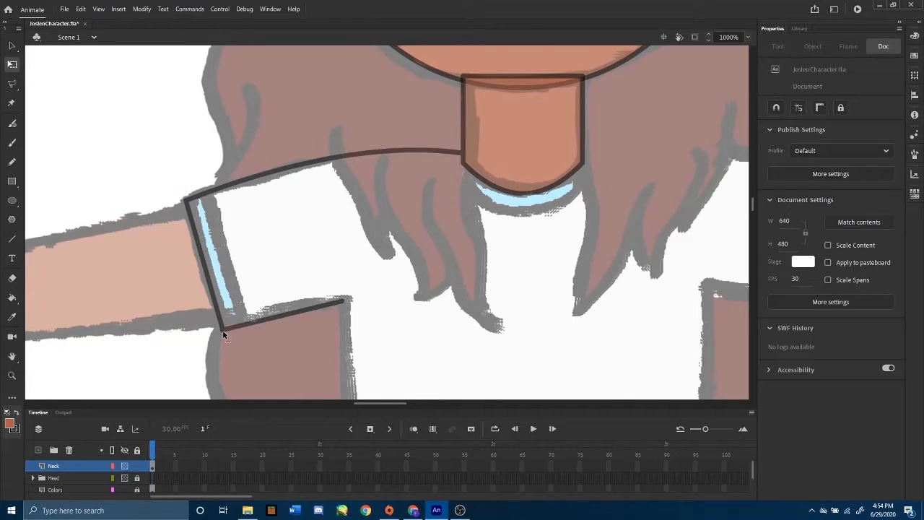
{"action": "left_click_drag", "start_coordinate": [223, 332], "coordinate": [223, 330]}
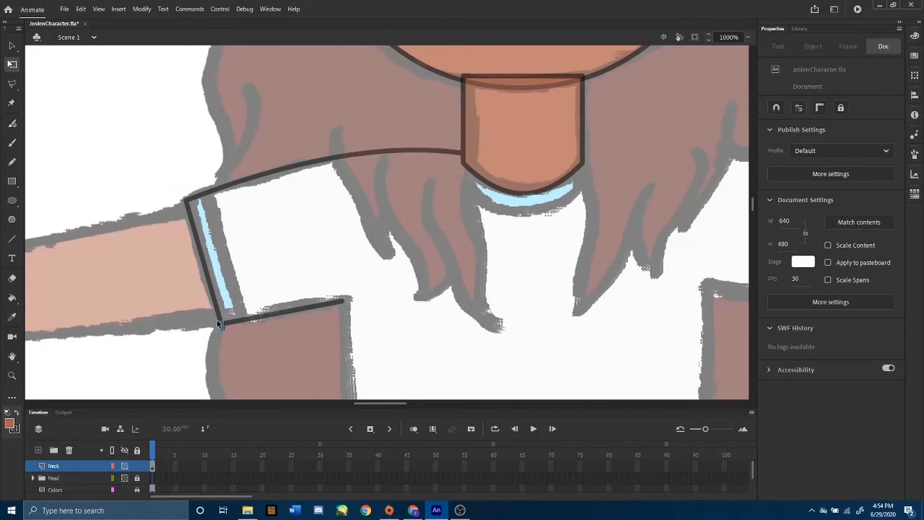
{"action": "left_click", "coordinate": [222, 328]}
{"action": "left_click", "coordinate": [229, 334]}
{"action": "left_click_drag", "start_coordinate": [218, 325], "coordinate": [216, 326]}
{"action": "left_click_drag", "start_coordinate": [202, 262], "coordinate": [204, 262]}
{"action": "left_click_drag", "start_coordinate": [344, 301], "coordinate": [351, 306]}
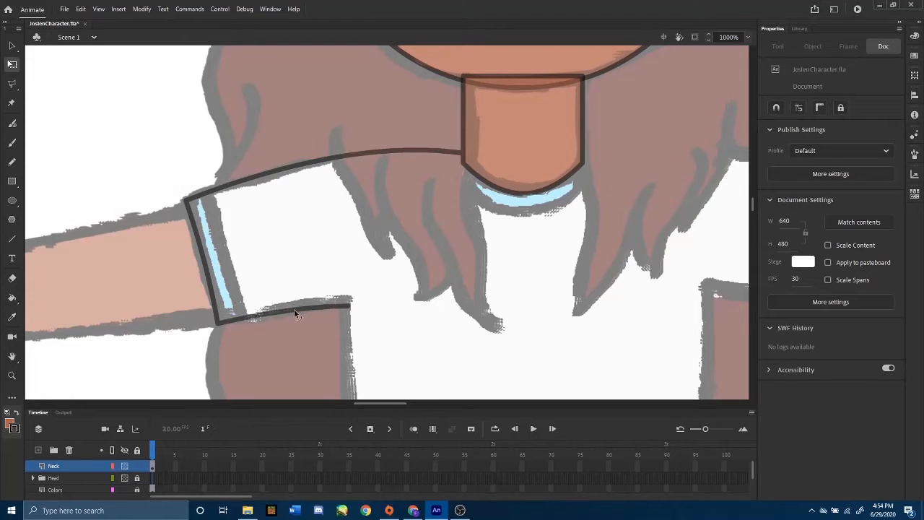
{"action": "left_click_drag", "start_coordinate": [295, 314], "coordinate": [296, 316]}
{"action": "left_click_drag", "start_coordinate": [350, 306], "coordinate": [341, 307]}
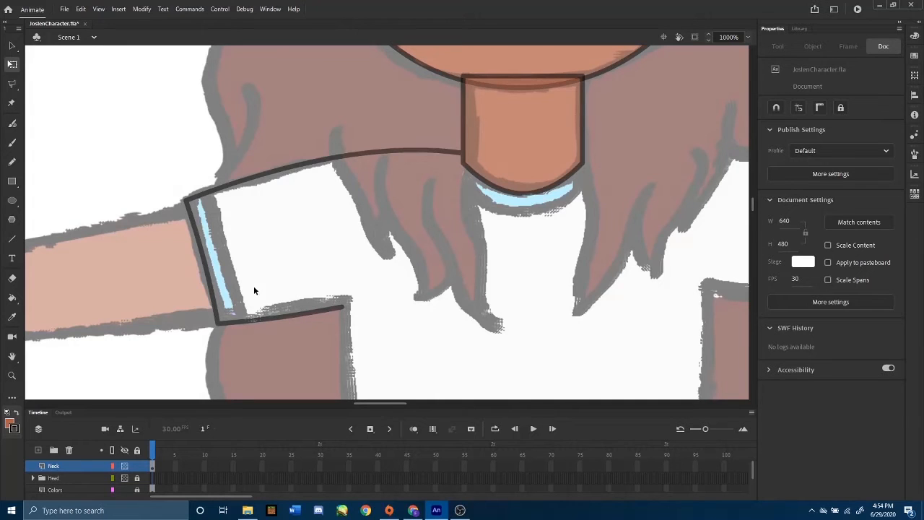
- Duplicate the sleeve's outer edge line and place the copy along the inner edge of the blue cuff band
{"action": "left_click", "coordinate": [211, 295]}
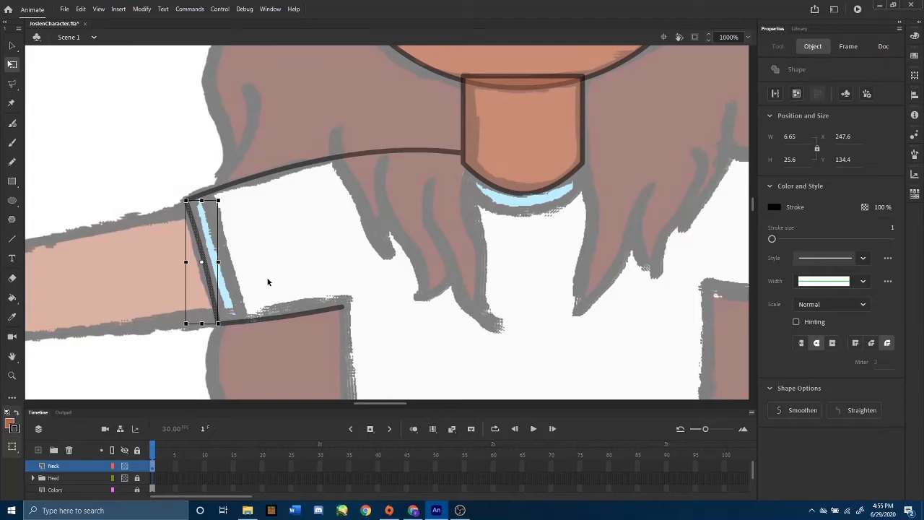
{"action": "key", "text": "ctrl+c"}
{"action": "key", "text": "ctrl+v"}
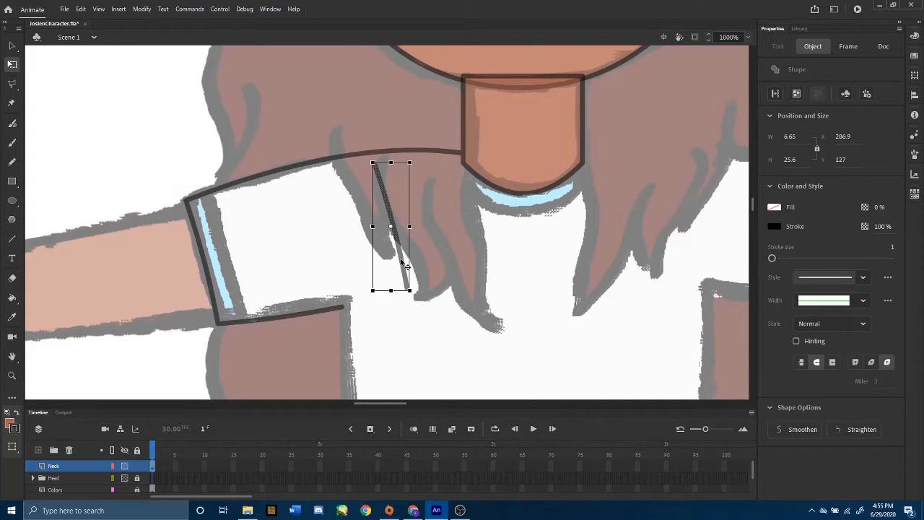
{"action": "mouse_move", "coordinate": [402, 264]}
{"action": "left_mouse_down"}
{"action": "mouse_move", "coordinate": [305, 268]}
{"action": "mouse_move", "coordinate": [233, 294]}
{"action": "left_mouse_up"}
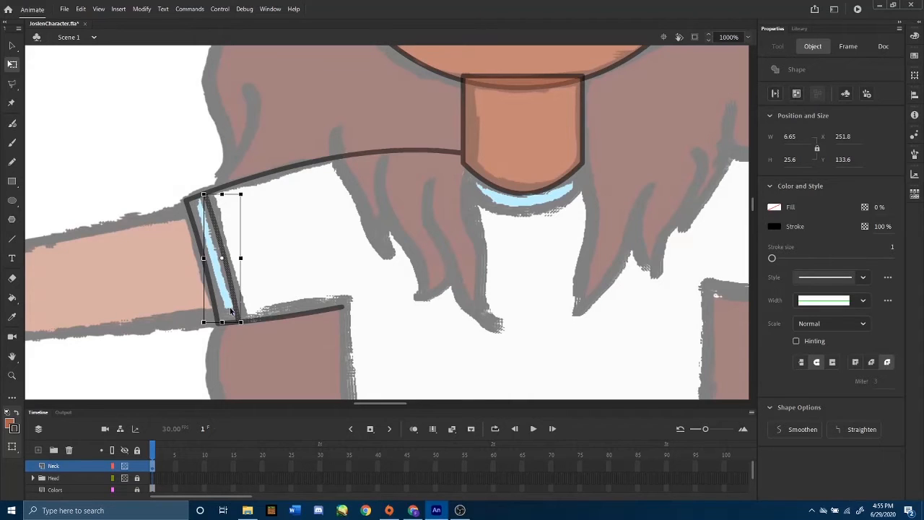
{"action": "left_click", "coordinate": [257, 356]}
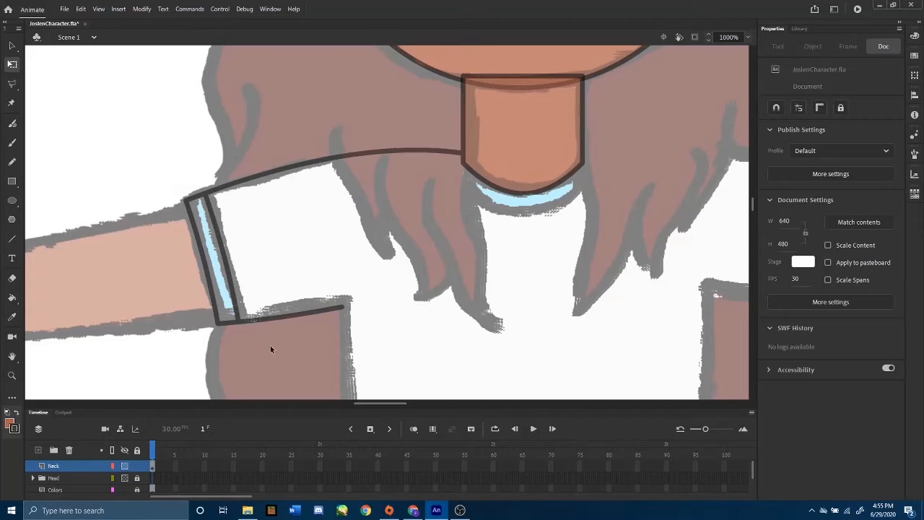
- Draw the shirt's side line from the armpit down to the belt and bend it slightly inward along the sketch
{"action": "left_click_drag", "start_coordinate": [753, 200], "coordinate": [755, 210]}
{"action": "key", "text": "ctrl+minus"}
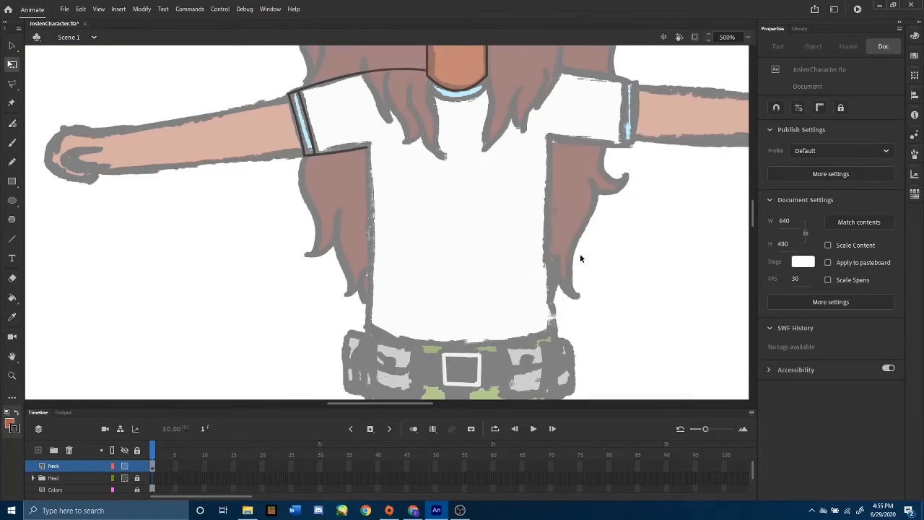
{"action": "left_click", "coordinate": [11, 239]}
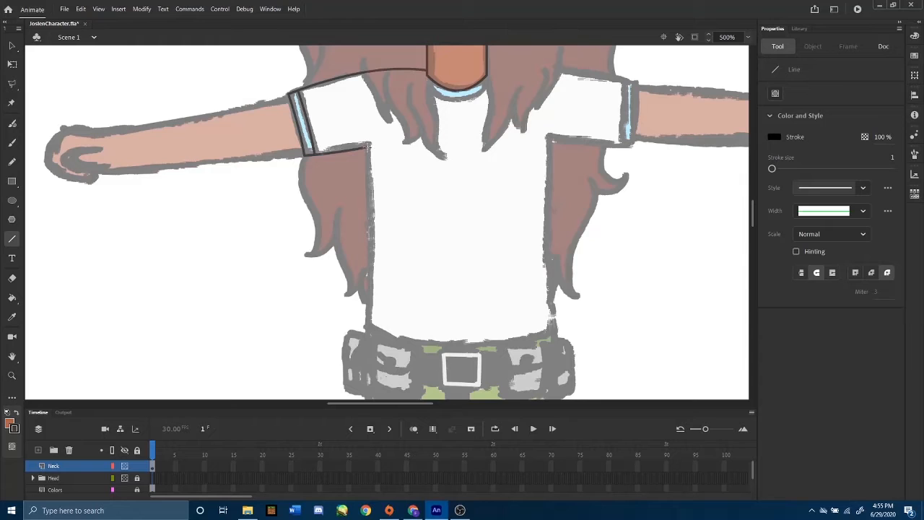
{"action": "left_click_drag", "start_coordinate": [368, 146], "coordinate": [367, 332]}
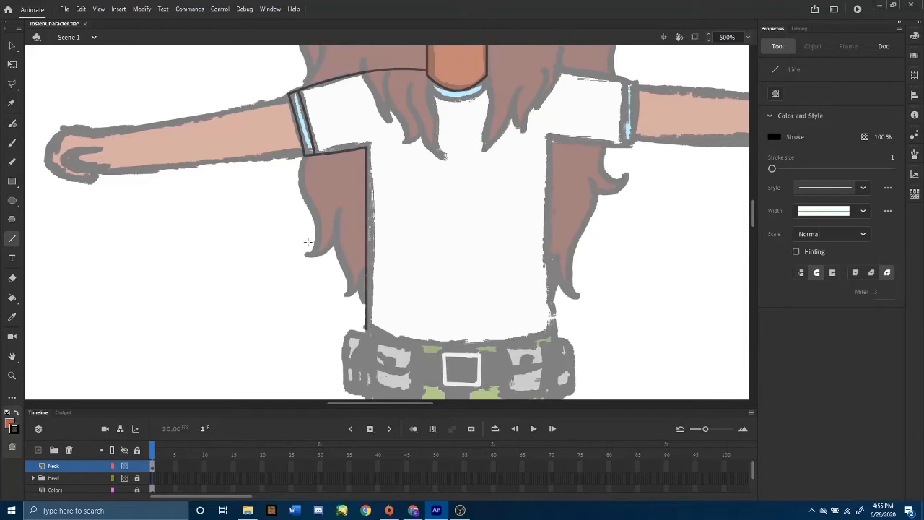
{"action": "left_click", "coordinate": [11, 65]}
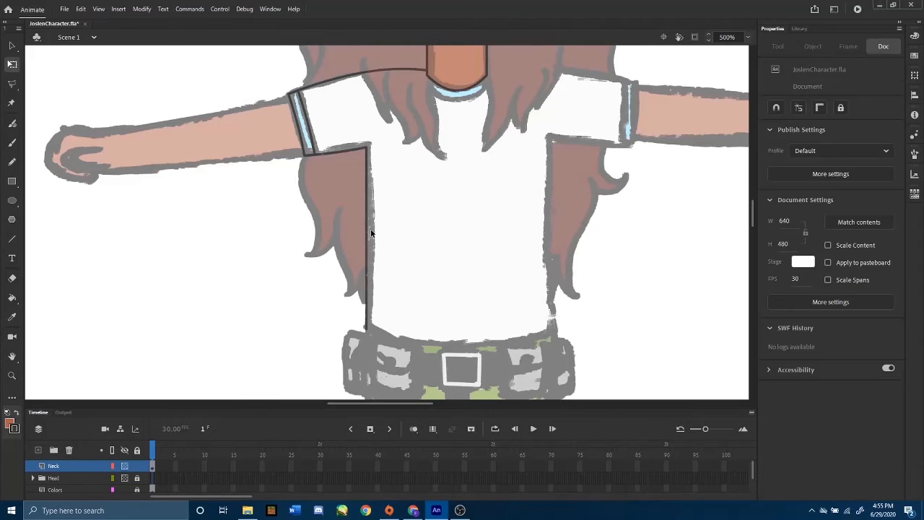
{"action": "left_click_drag", "start_coordinate": [368, 231], "coordinate": [371, 232]}
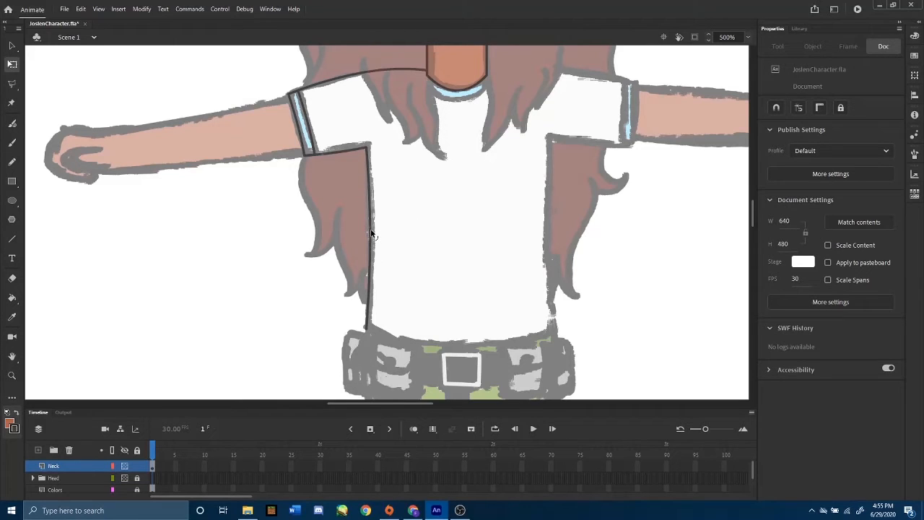
- Draw half of the shirt's hem from the side line's lower end to the belt's centre, curved along the sketch
{"action": "left_click", "coordinate": [12, 242]}
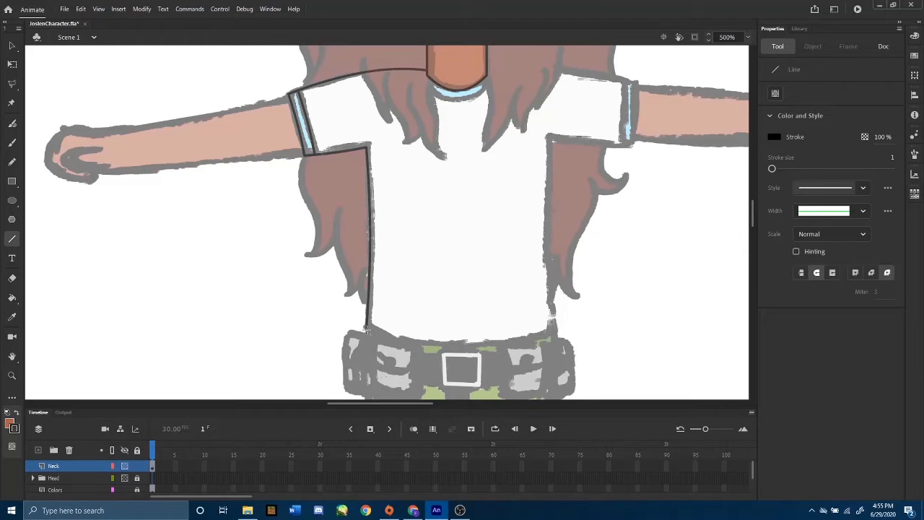
{"action": "left_click_drag", "start_coordinate": [366, 329], "coordinate": [459, 345]}
{"action": "left_click", "coordinate": [11, 64]}
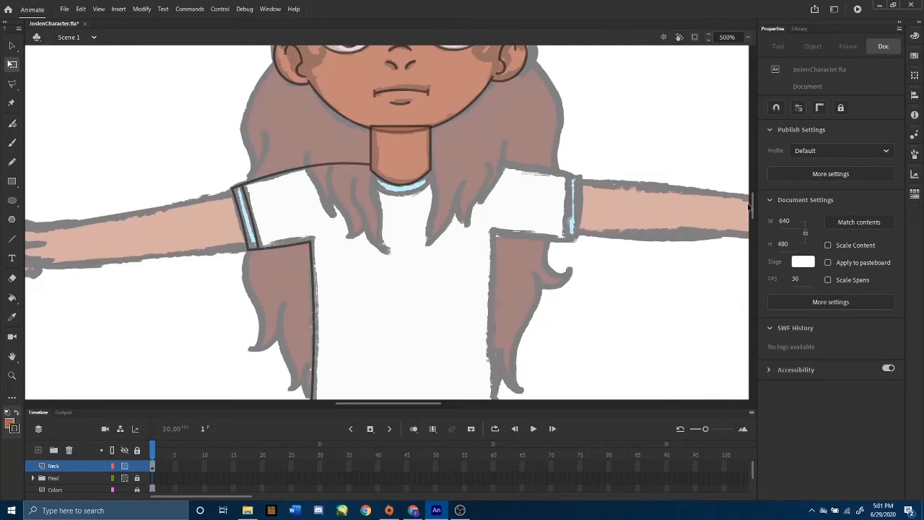
- Select the whole half-shirt outline, including the sleeve and the hem line, and duplicate it
{"action": "scroll", "coordinate": [753, 203], "scroll_direction": "down", "scroll_amount": 3}
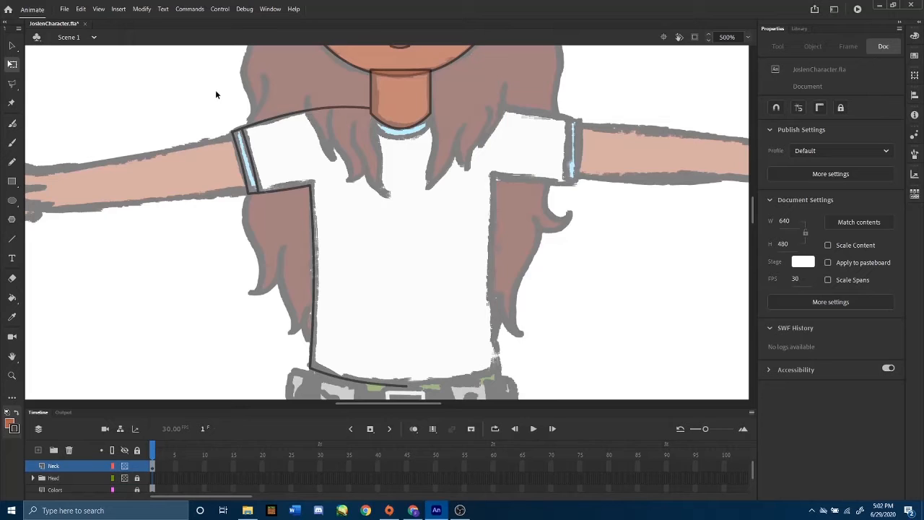
{"action": "left_click", "coordinate": [10, 66]}
{"action": "mouse_move", "coordinate": [146, 76]}
{"action": "left_mouse_down"}
{"action": "mouse_move", "coordinate": [312, 289]}
{"action": "mouse_move", "coordinate": [352, 393]}
{"action": "mouse_move", "coordinate": [369, 395]}
{"action": "left_mouse_up"}
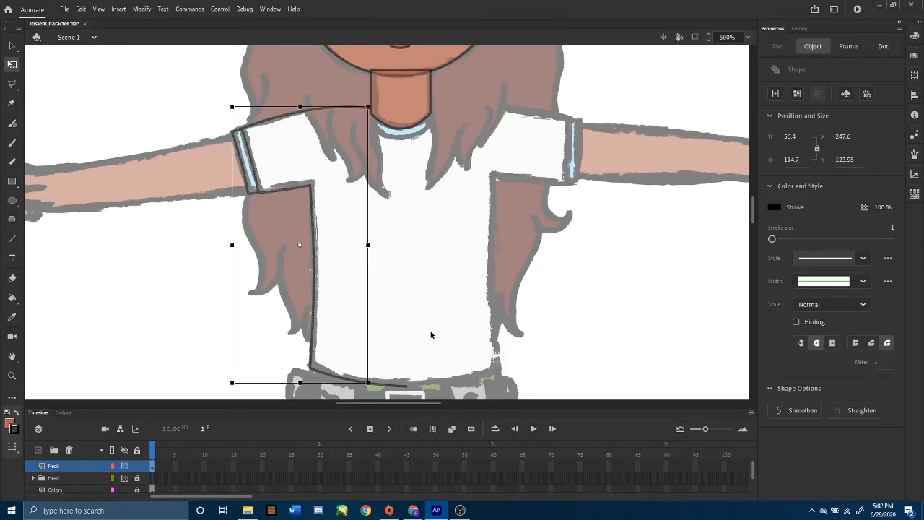
{"action": "scroll", "coordinate": [430, 328], "scroll_direction": "down", "scroll_amount": 1}
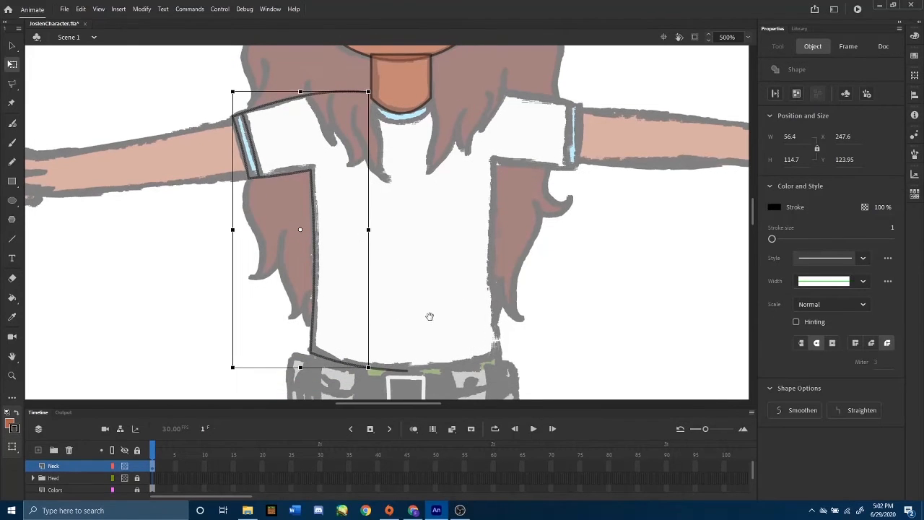
{"action": "left_click", "coordinate": [401, 372], "text": "shift"}
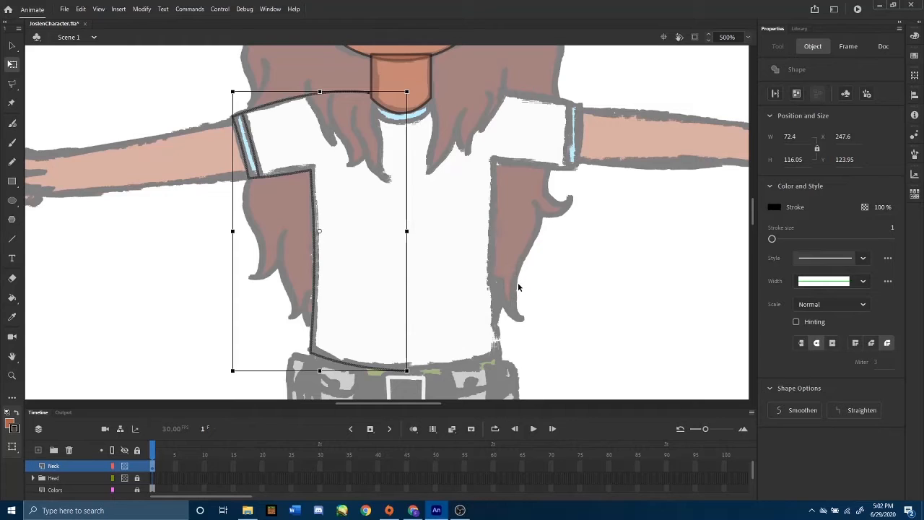
{"action": "key", "text": "ctrl+v"}
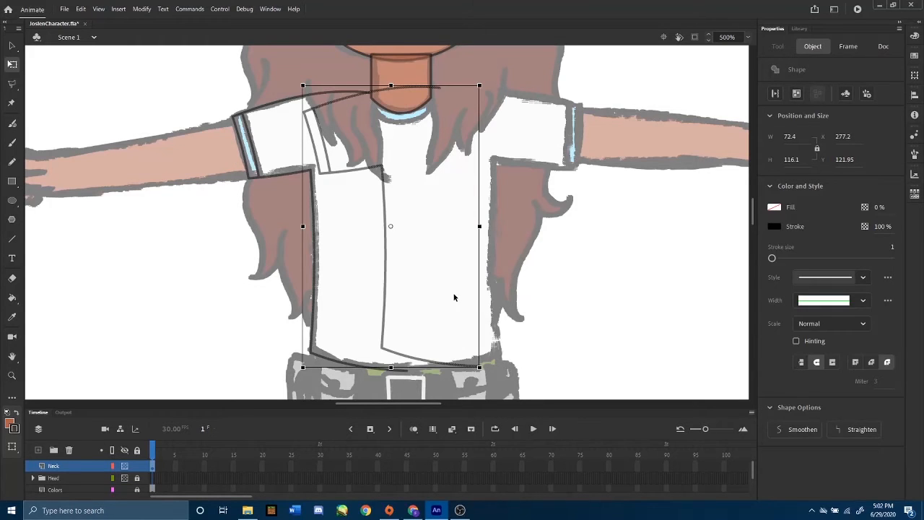
- Flip the duplicated half-shirt outline horizontally and position it as the opposite half, lining up the hem at the centre
{"action": "right_click", "coordinate": [383, 304]}
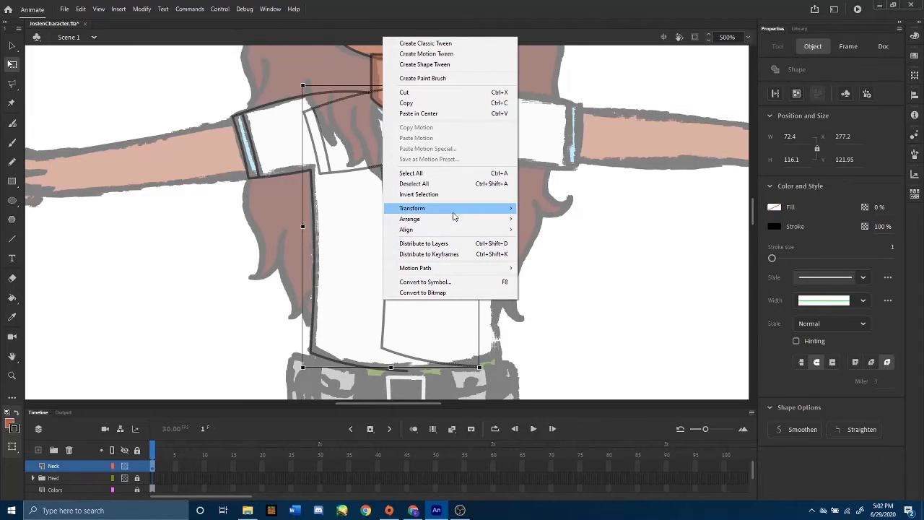
{"action": "mouse_move", "coordinate": [455, 214]}
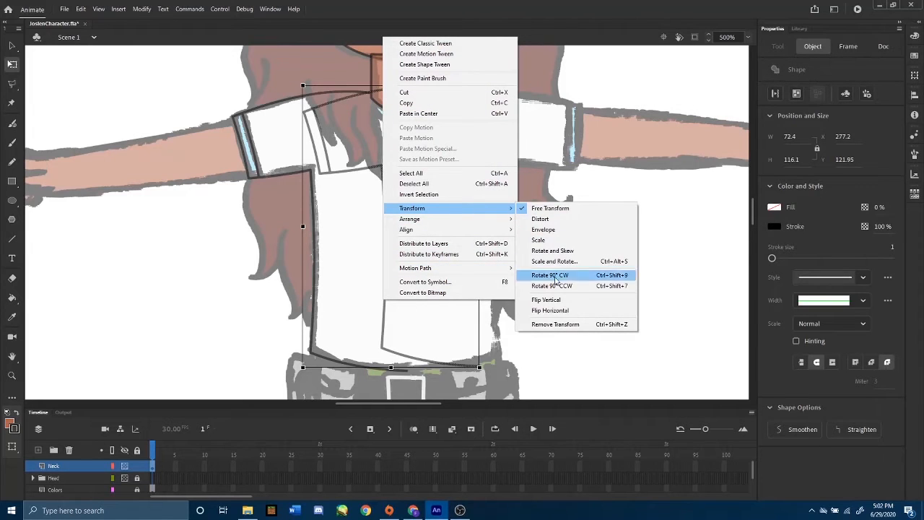
{"action": "left_click", "coordinate": [552, 310]}
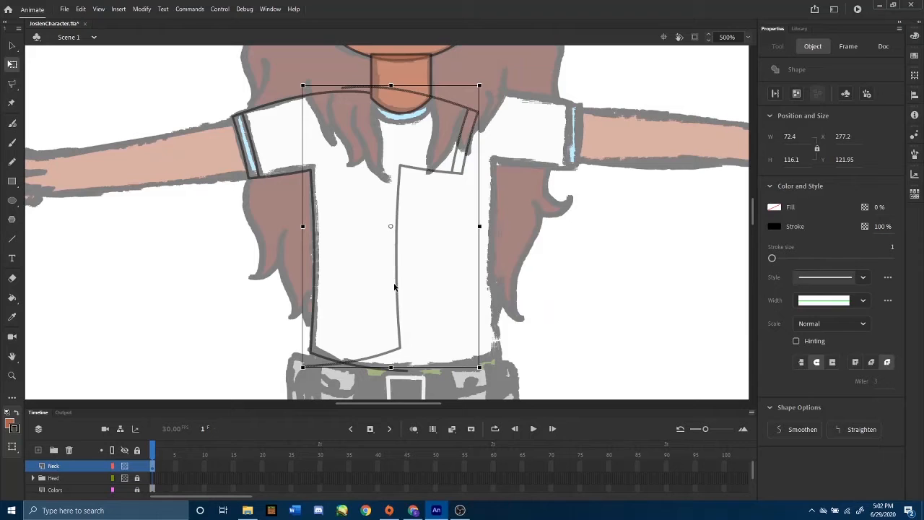
{"action": "left_click_drag", "start_coordinate": [401, 289], "coordinate": [501, 291]}
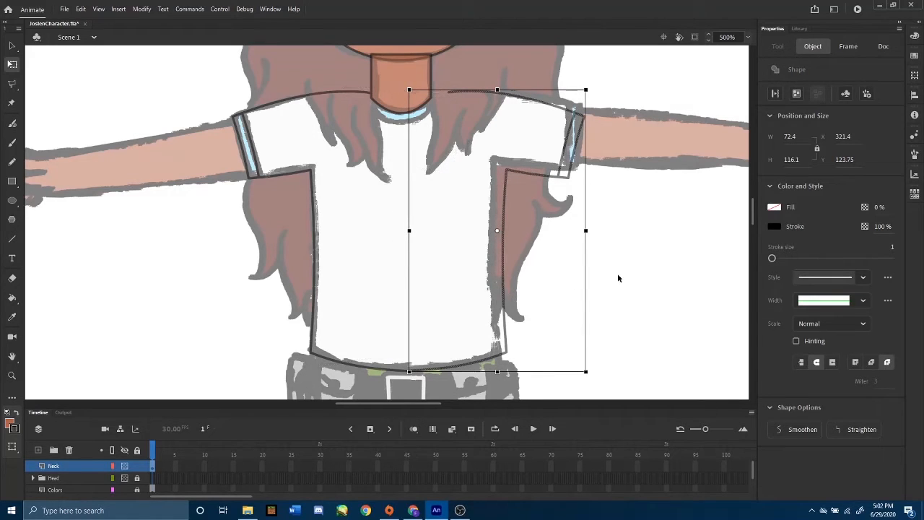
{"action": "left_click", "coordinate": [643, 274]}
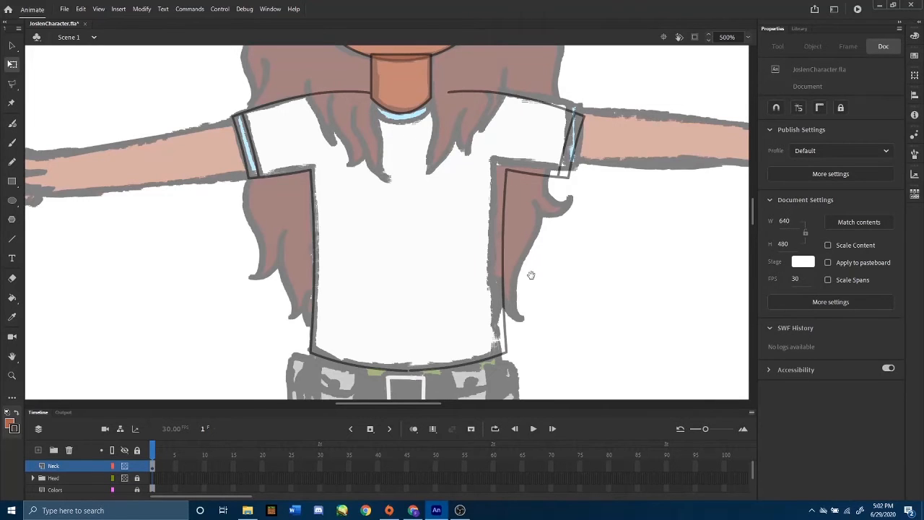
- Close the gap between the two hem halves by joining their ends above the belt buckle
{"action": "left_click_drag", "start_coordinate": [531, 275], "coordinate": [495, 164]}
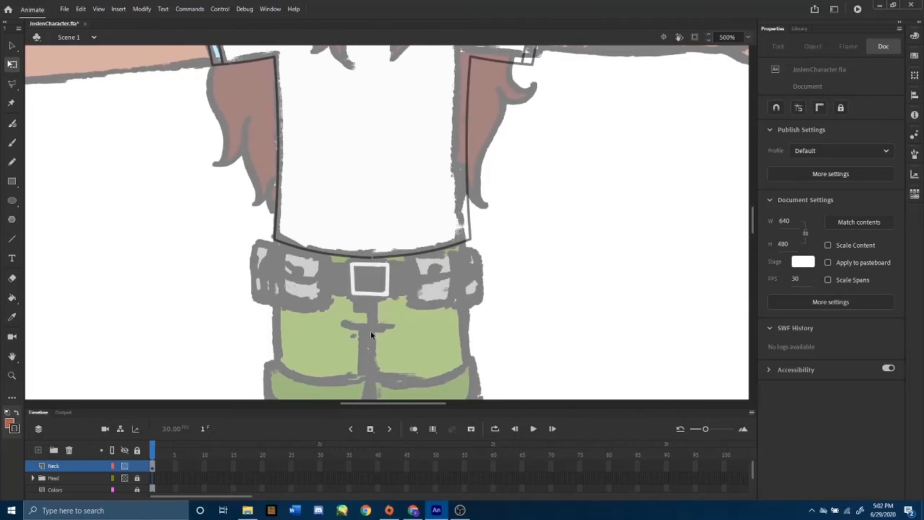
{"action": "key", "text": "ctrl+equal"}
{"action": "key", "text": "ctrl+equal"}
{"action": "left_click_drag", "start_coordinate": [338, 295], "coordinate": [390, 220]}
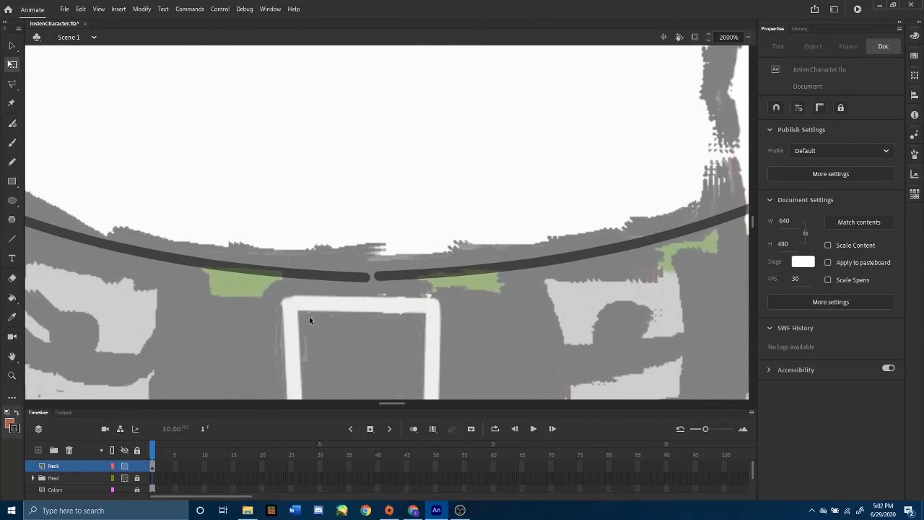
{"action": "left_click_drag", "start_coordinate": [377, 277], "coordinate": [365, 275]}
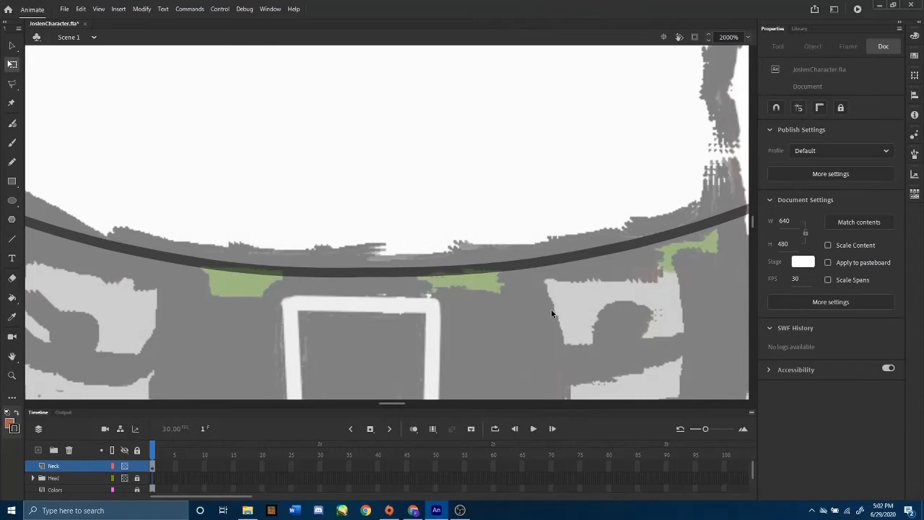
- Move the mirrored half's outer hem corner in onto the sketched shirt edge and delete the leftover stub below it
{"action": "left_click_drag", "start_coordinate": [556, 235], "coordinate": [421, 335]}
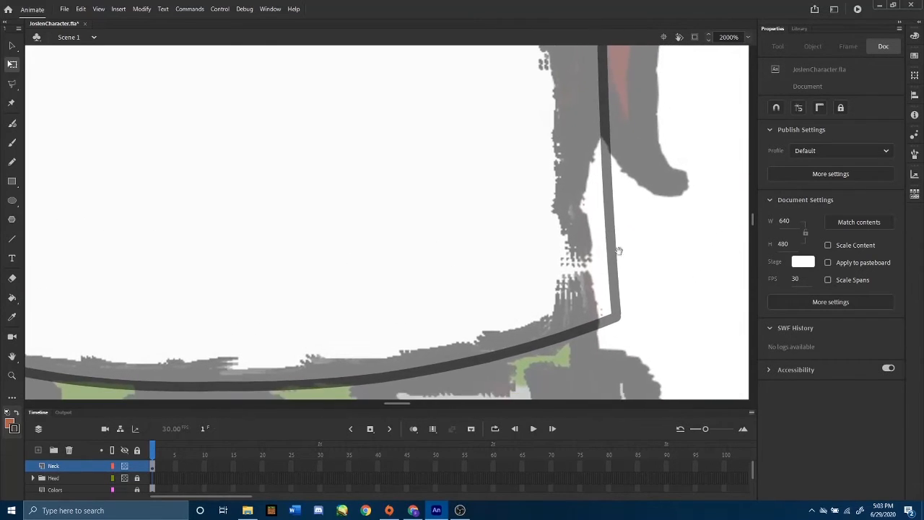
{"action": "mouse_move", "coordinate": [616, 325]}
{"action": "left_mouse_down"}
{"action": "mouse_move", "coordinate": [613, 316]}
{"action": "mouse_move", "coordinate": [605, 329]}
{"action": "mouse_move", "coordinate": [621, 320]}
{"action": "mouse_move", "coordinate": [611, 296]}
{"action": "left_mouse_up"}
{"action": "left_click", "coordinate": [616, 315]}
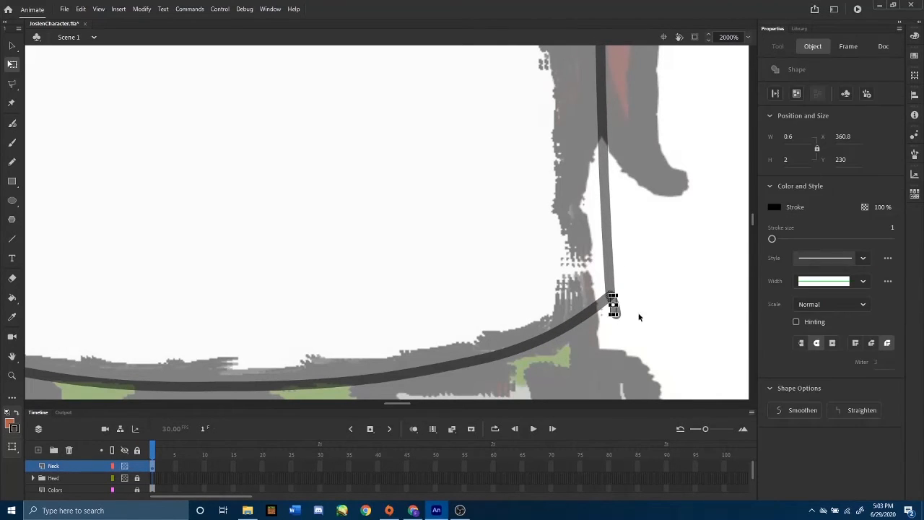
{"action": "left_click", "coordinate": [647, 316]}
{"action": "mouse_move", "coordinate": [607, 289]}
{"action": "left_mouse_down"}
{"action": "mouse_move", "coordinate": [591, 292]}
{"action": "mouse_move", "coordinate": [611, 298]}
{"action": "mouse_move", "coordinate": [602, 283]}
{"action": "left_mouse_up"}
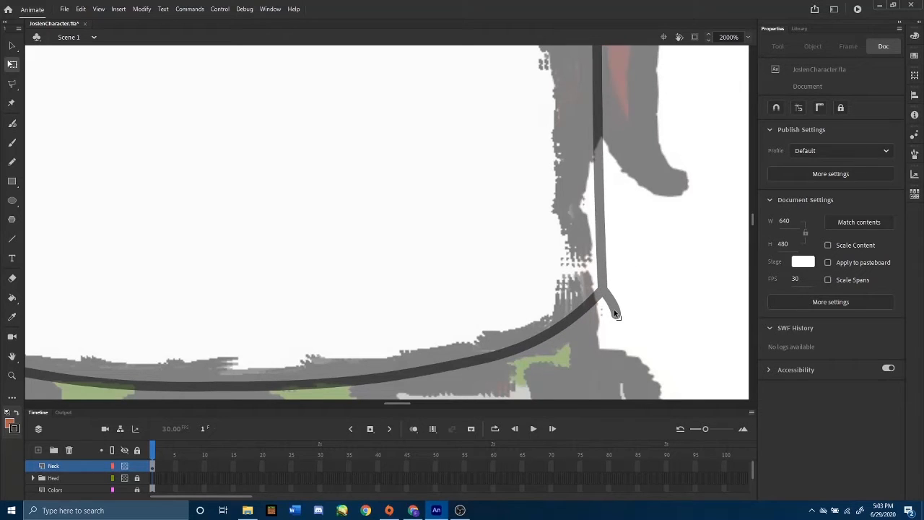
{"action": "left_click", "coordinate": [613, 308]}
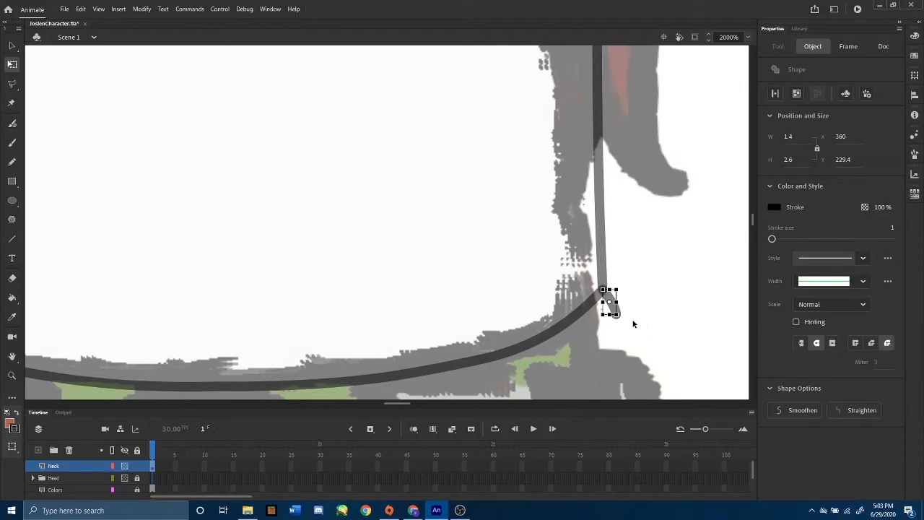
{"action": "left_click", "coordinate": [633, 324]}
{"action": "left_click", "coordinate": [615, 311]}
{"action": "key", "text": "Delete"}
{"action": "left_click_drag", "start_coordinate": [611, 294], "coordinate": [595, 309]}
- Move the mirrored half's armpit corner out to the sketched corner where the sleeve meets the shirt's side
{"action": "left_click_drag", "start_coordinate": [412, 233], "coordinate": [371, 216]}
{"action": "left_click_drag", "start_coordinate": [429, 132], "coordinate": [387, 290]}
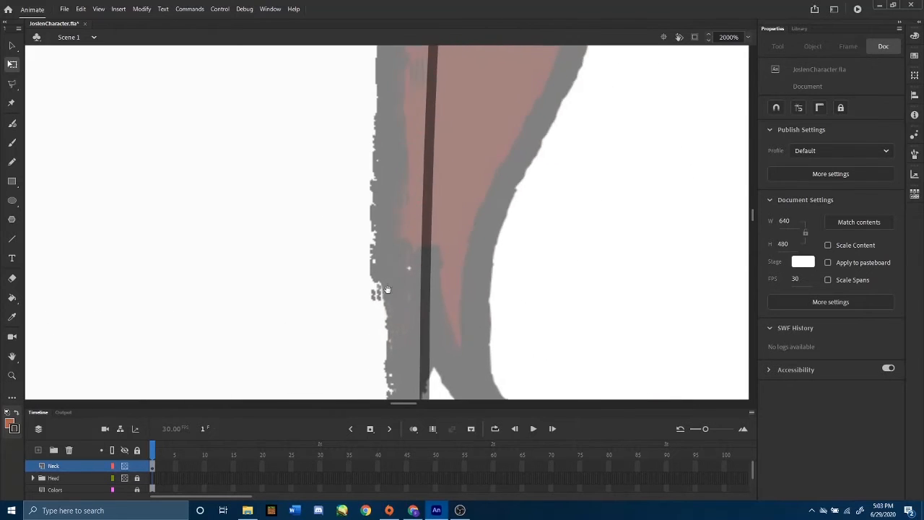
{"action": "left_click_drag", "start_coordinate": [408, 188], "coordinate": [426, 267]}
{"action": "scroll", "coordinate": [416, 202], "scroll_direction": "down", "scroll_amount": 2}
{"action": "key", "text": "ctrl+equal"}
{"action": "key", "text": "ctrl+equal"}
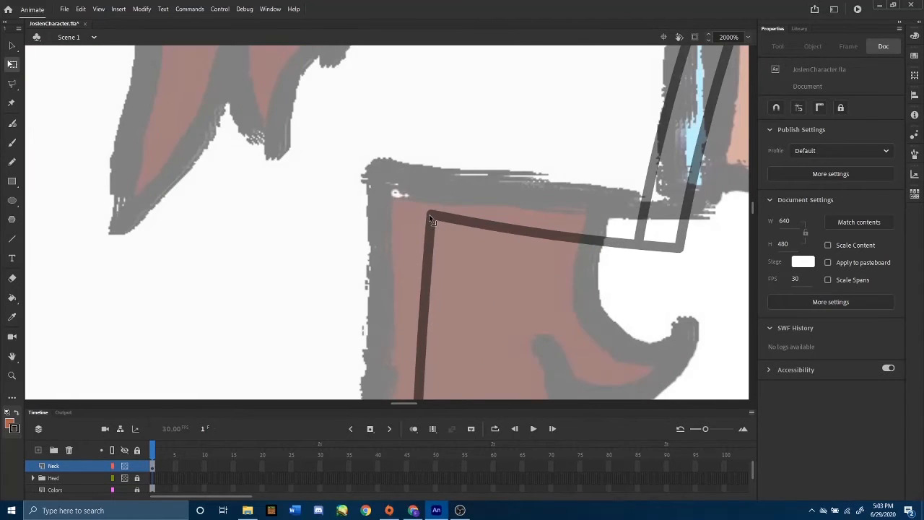
{"action": "left_click_drag", "start_coordinate": [430, 218], "coordinate": [371, 173]}
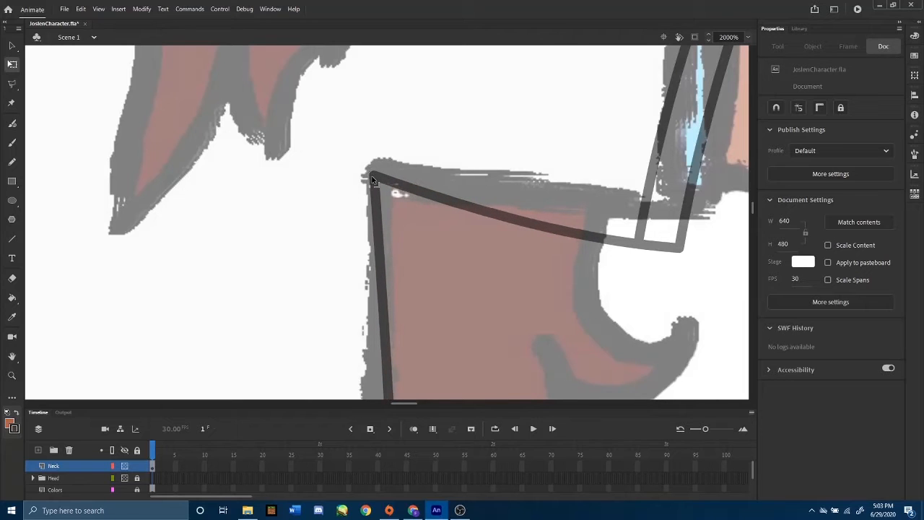
- Bend the mirrored half's side line slightly inward so it follows the sketched edge of the shirt
{"action": "key", "text": "ctrl+minus"}
{"action": "left_click_drag", "start_coordinate": [471, 291], "coordinate": [484, 147]}
{"action": "left_click_drag", "start_coordinate": [469, 237], "coordinate": [475, 158]}
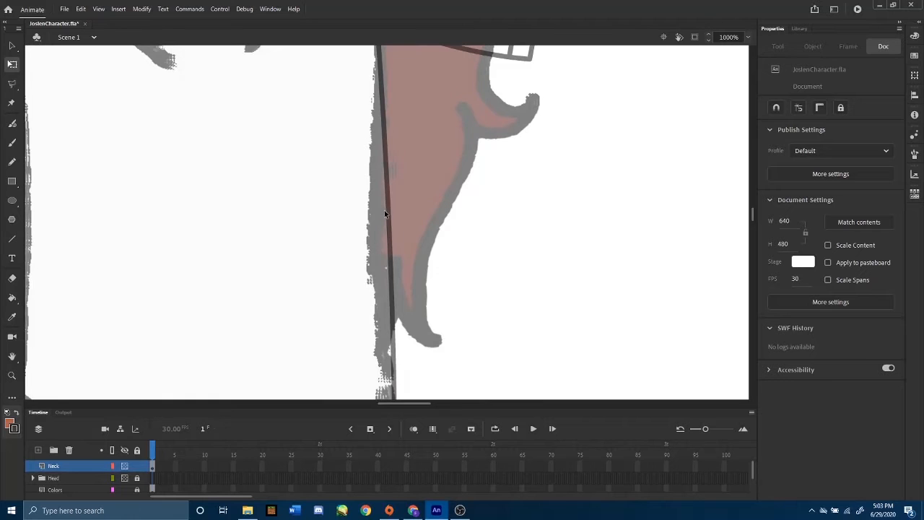
{"action": "left_click_drag", "start_coordinate": [390, 214], "coordinate": [379, 215]}
- Move the lower ends of the mirrored sleeve's two cuff lines onto the sketch and delete the stub hanging below the sleeve
{"action": "left_click_drag", "start_coordinate": [470, 238], "coordinate": [466, 318]}
{"action": "left_click_drag", "start_coordinate": [462, 201], "coordinate": [363, 300]}
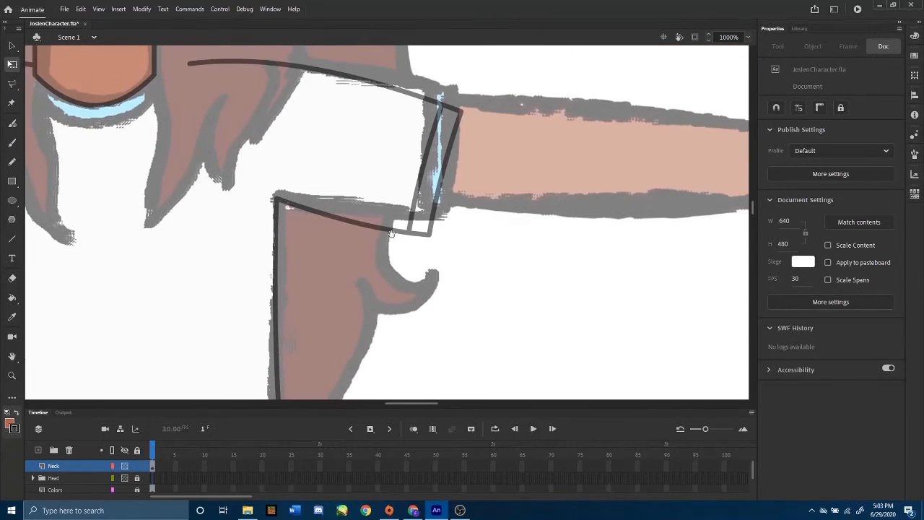
{"action": "left_click_drag", "start_coordinate": [390, 233], "coordinate": [419, 281]}
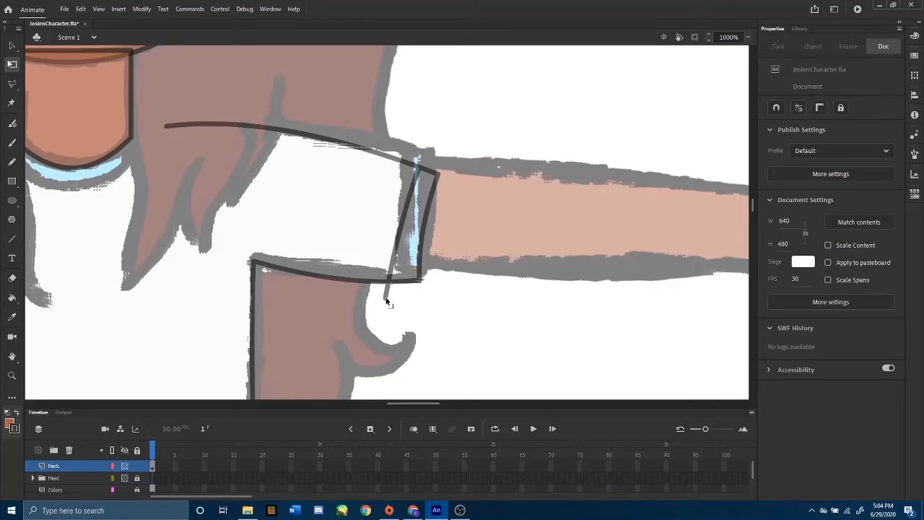
{"action": "left_click_drag", "start_coordinate": [402, 283], "coordinate": [388, 299]}
{"action": "left_click", "coordinate": [388, 290]}
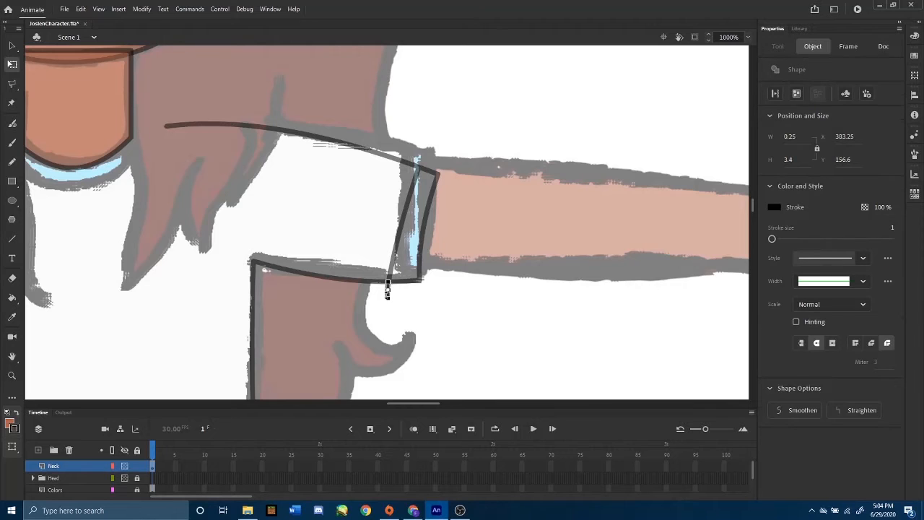
{"action": "left_click", "coordinate": [380, 292]}
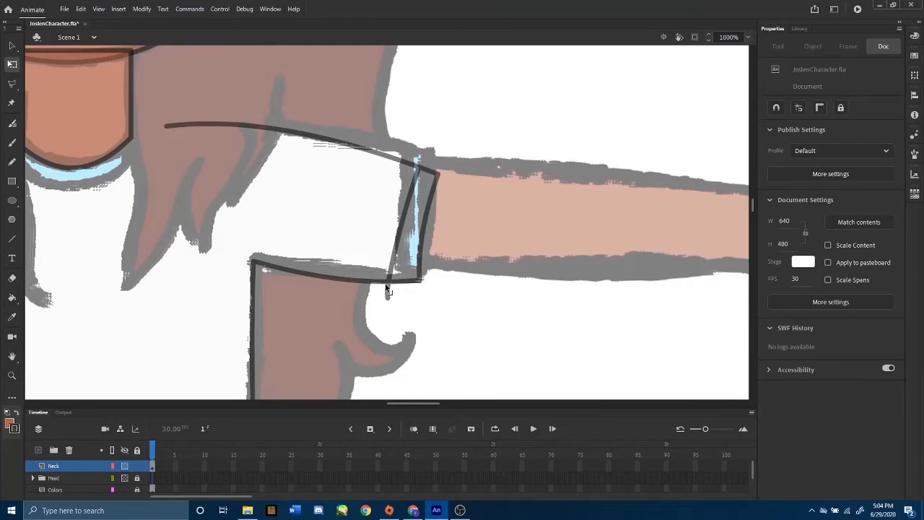
{"action": "left_click_drag", "start_coordinate": [388, 287], "coordinate": [401, 282]}
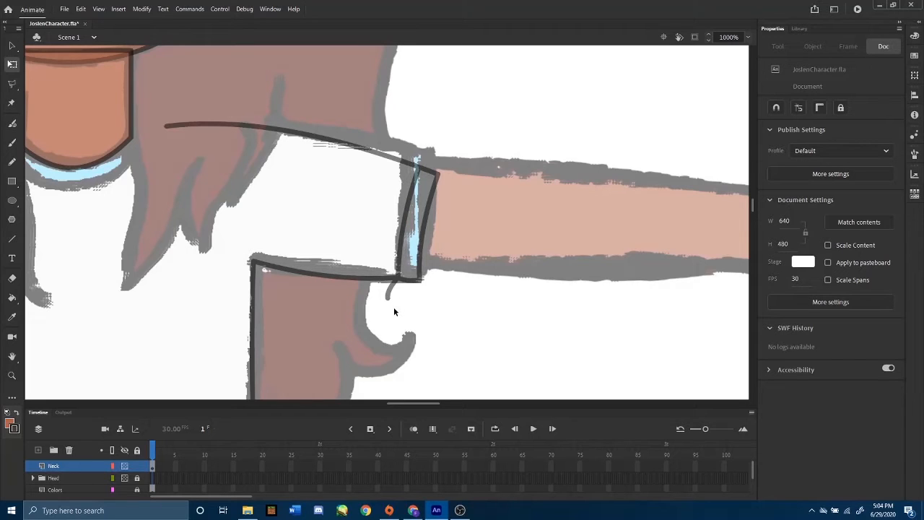
{"action": "left_click", "coordinate": [390, 296]}
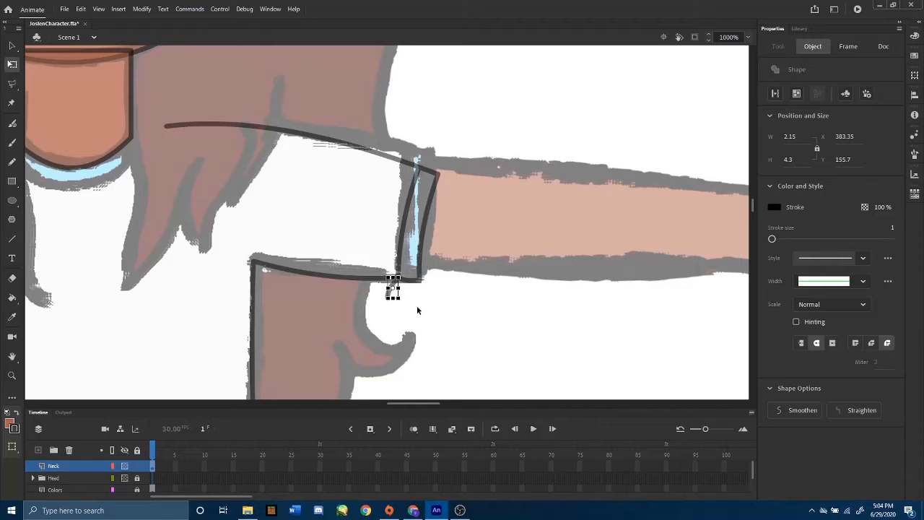
{"action": "key", "text": "Delete"}
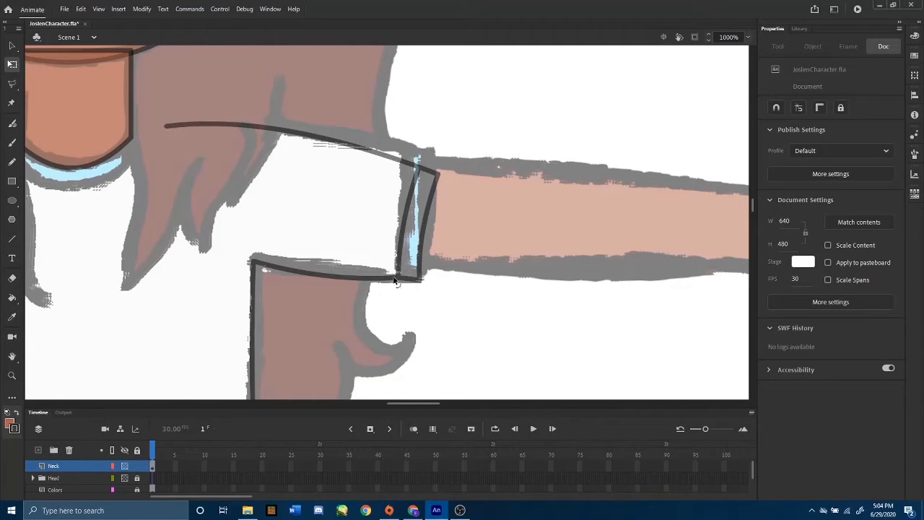
- Straighten the mirrored sleeve's underside and fine-tune its armpit and lower cuff corners against the sketch
{"action": "left_click_drag", "start_coordinate": [323, 276], "coordinate": [325, 272]}
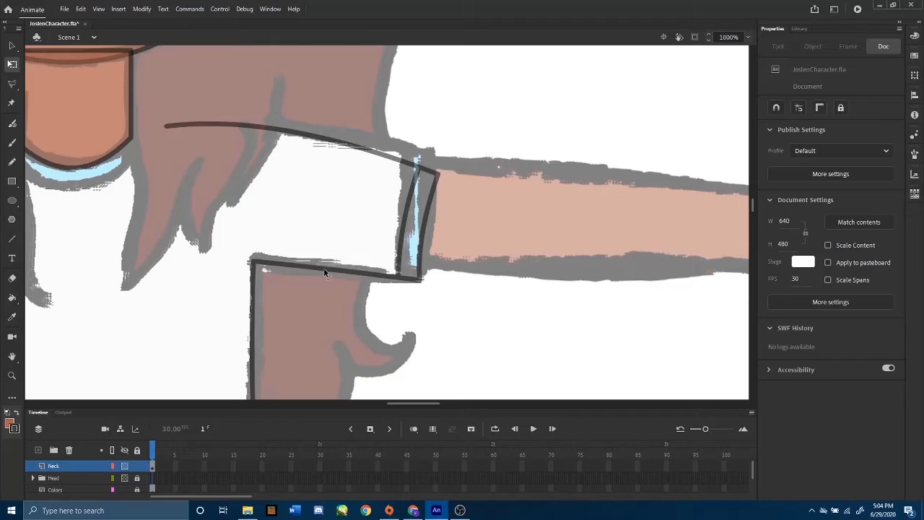
{"action": "left_click_drag", "start_coordinate": [255, 261], "coordinate": [261, 267]}
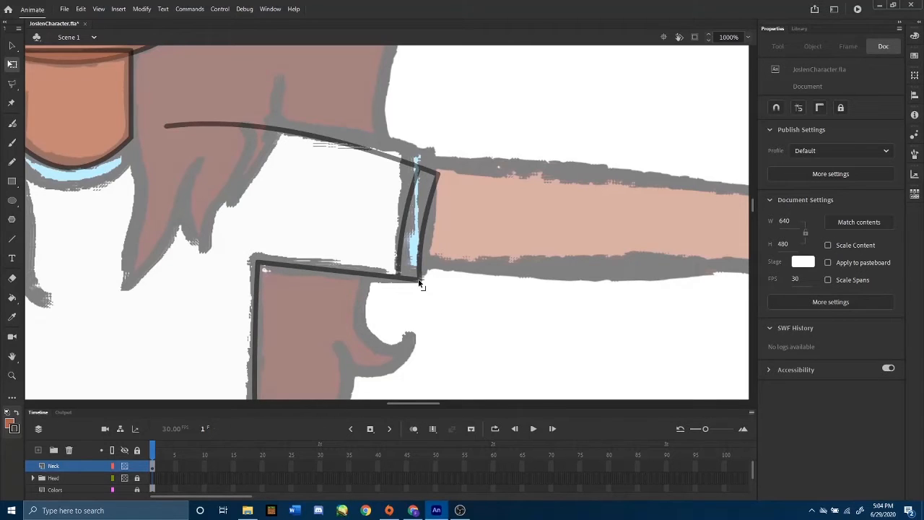
{"action": "left_click_drag", "start_coordinate": [419, 279], "coordinate": [422, 278]}
- Move the junction of the shoulder line and inner cuff line up to the sketched corner and delete the leftover cuff-top segments
{"action": "left_click_drag", "start_coordinate": [417, 169], "coordinate": [419, 157]}
{"action": "left_click", "coordinate": [418, 161]}
{"action": "key", "text": "Delete"}
{"action": "mouse_move", "coordinate": [415, 167]}
{"action": "left_mouse_down"}
{"action": "mouse_move", "coordinate": [409, 149]}
{"action": "mouse_move", "coordinate": [437, 175]}
{"action": "mouse_move", "coordinate": [437, 155]}
{"action": "left_mouse_up"}
{"action": "key", "text": "ctrl+z"}
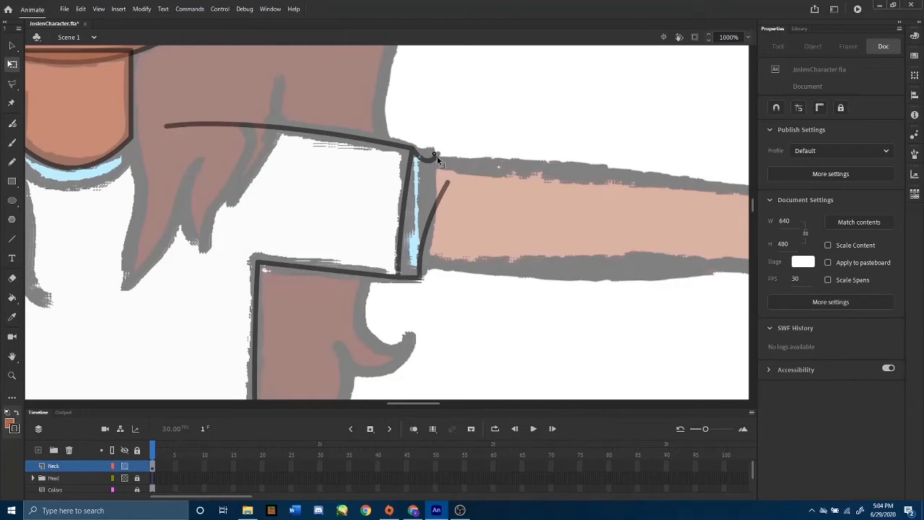
{"action": "left_click", "coordinate": [429, 158]}
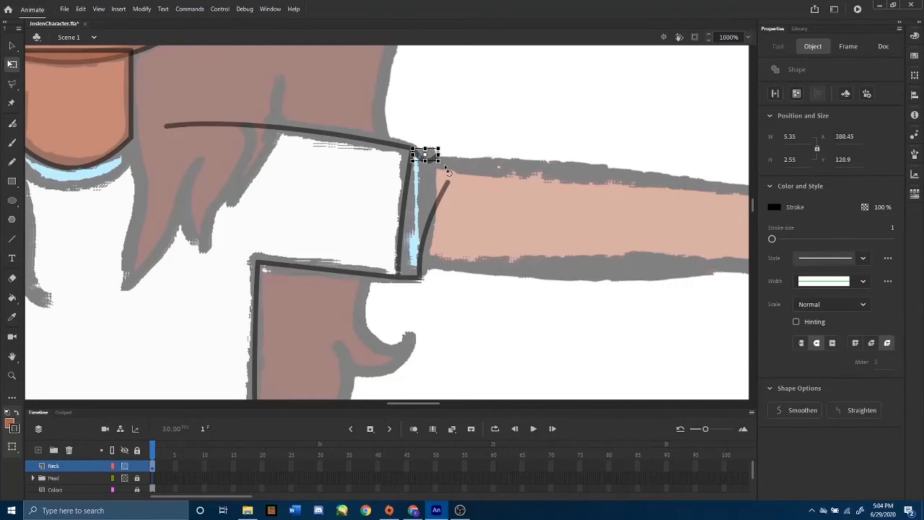
{"action": "key", "text": "Delete"}
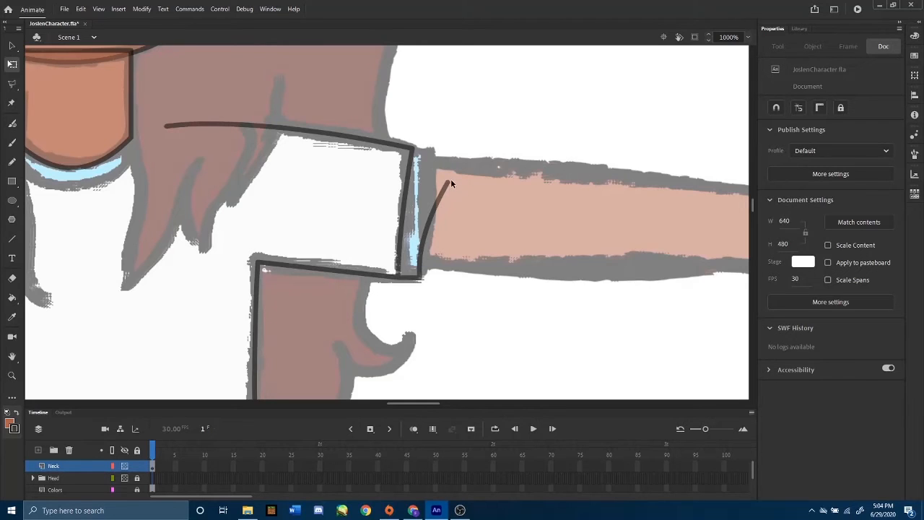
- Move the outer cuff line's upper end onto the sketch and close the cuff's top with a short straight line
{"action": "left_click_drag", "start_coordinate": [450, 181], "coordinate": [434, 151]}
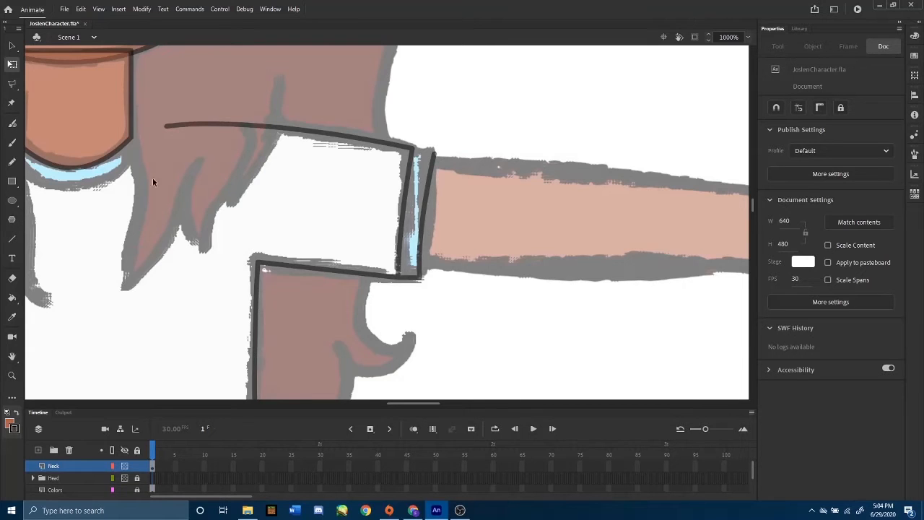
{"action": "left_click", "coordinate": [13, 239]}
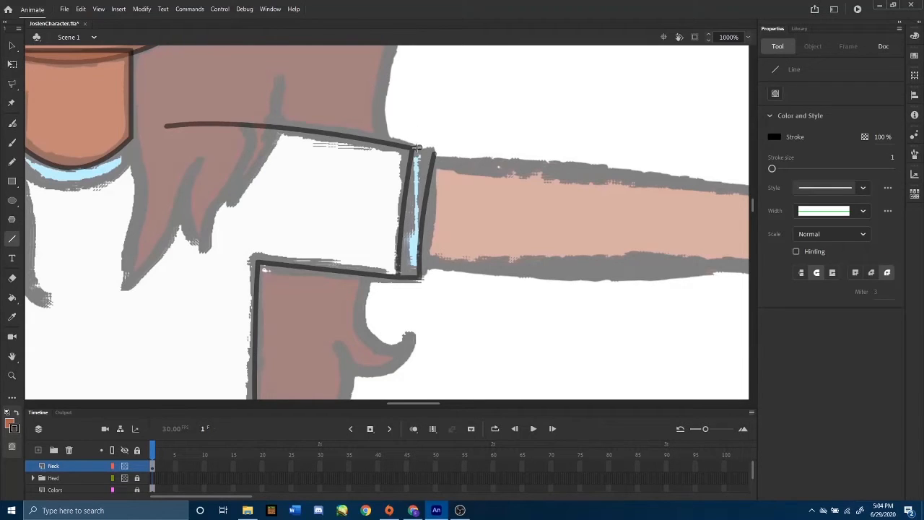
{"action": "left_click_drag", "start_coordinate": [417, 148], "coordinate": [433, 153]}
- Extend the mirrored shoulder line to the side of the neck and curve it upward to match the opposite shoulder
{"action": "left_click_drag", "start_coordinate": [408, 403], "coordinate": [392, 406]}
{"action": "left_click", "coordinate": [12, 65]}
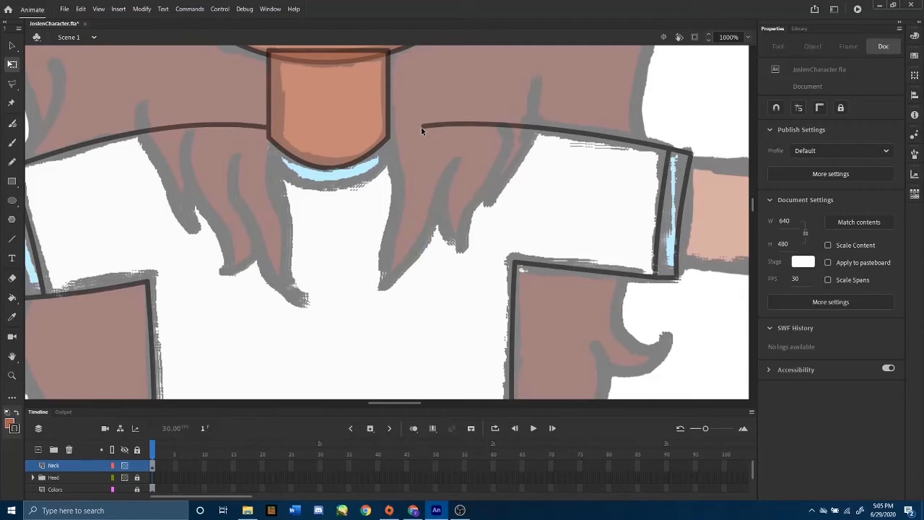
{"action": "left_click_drag", "start_coordinate": [421, 127], "coordinate": [388, 135]}
{"action": "left_click_drag", "start_coordinate": [269, 133], "coordinate": [265, 127]}
{"action": "left_click_drag", "start_coordinate": [507, 125], "coordinate": [474, 119]}
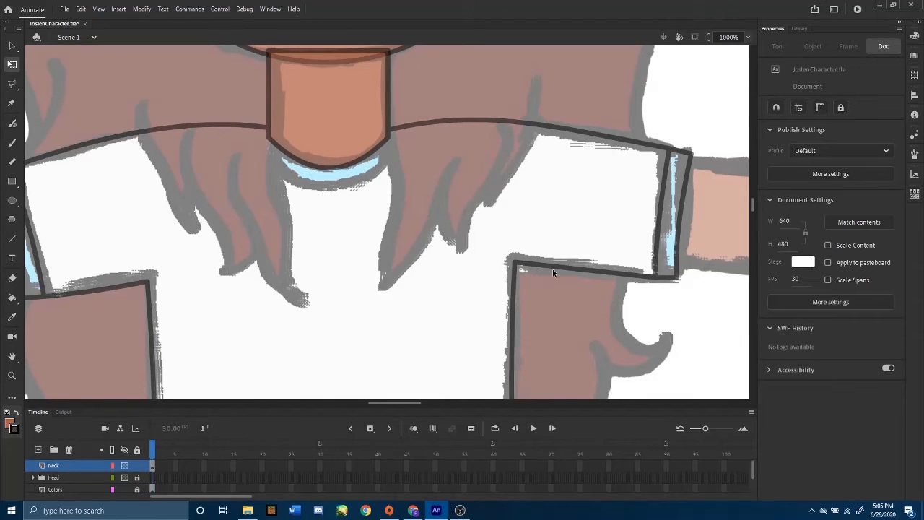
- Give the mirrored sleeve's underside a slight downward curve and refine the bend of its outer cuff line
{"action": "left_click_drag", "start_coordinate": [583, 270], "coordinate": [582, 273]}
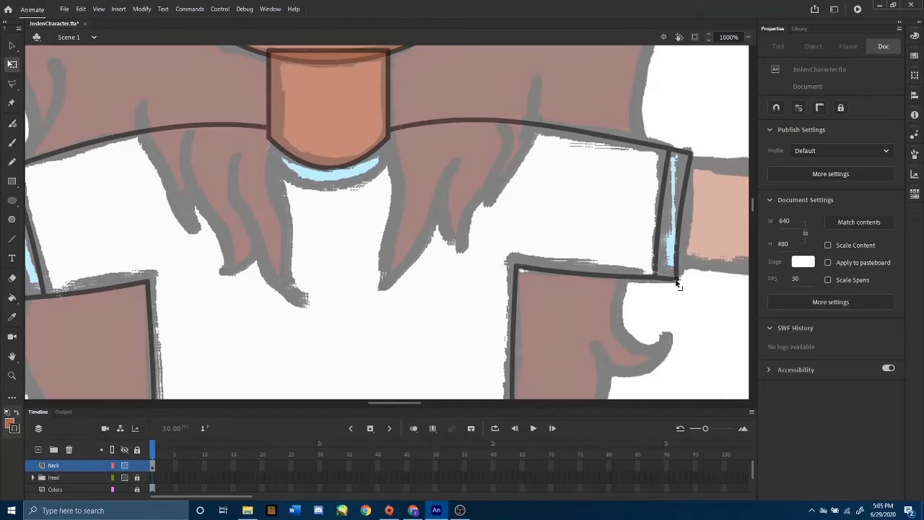
{"action": "left_click_drag", "start_coordinate": [685, 245], "coordinate": [681, 247]}
{"action": "key", "text": "ctrl+minus"}
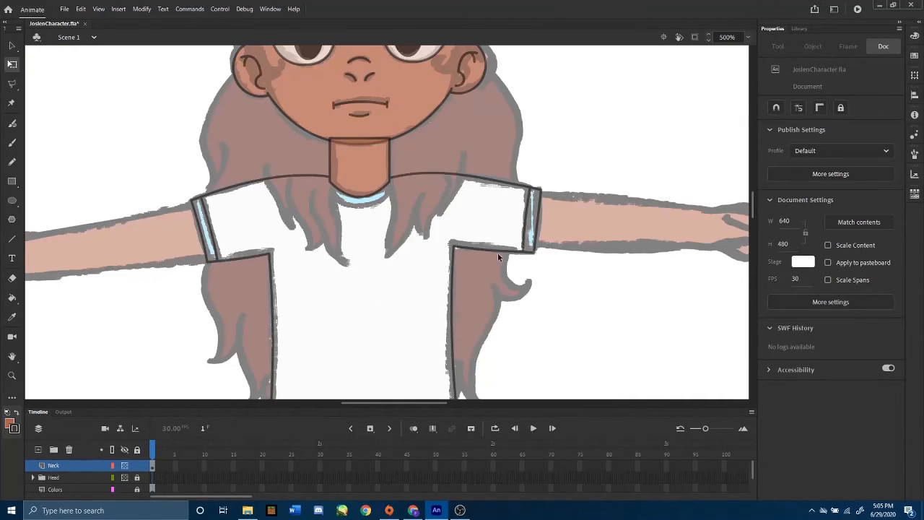
- Duplicate the curved line at the base of the neck and place the copy below it along the sketched collar edge
{"action": "left_click_drag", "start_coordinate": [521, 288], "coordinate": [513, 319]}
{"action": "left_click_drag", "start_coordinate": [417, 230], "coordinate": [415, 152]}
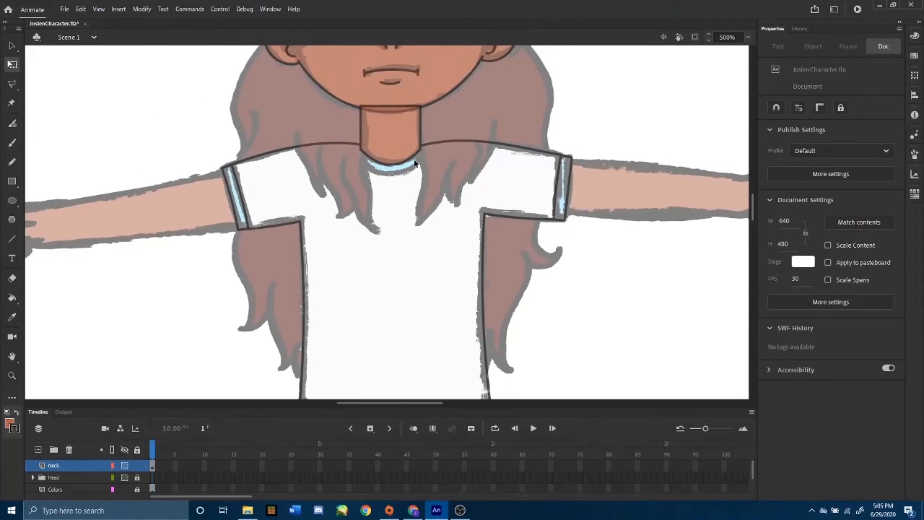
{"action": "key", "text": "ctrl+equal"}
{"action": "key", "text": "ctrl+equal"}
{"action": "left_click_drag", "start_coordinate": [423, 115], "coordinate": [421, 298]}
{"action": "scroll", "coordinate": [404, 301], "scroll_direction": "up", "scroll_amount": 3}
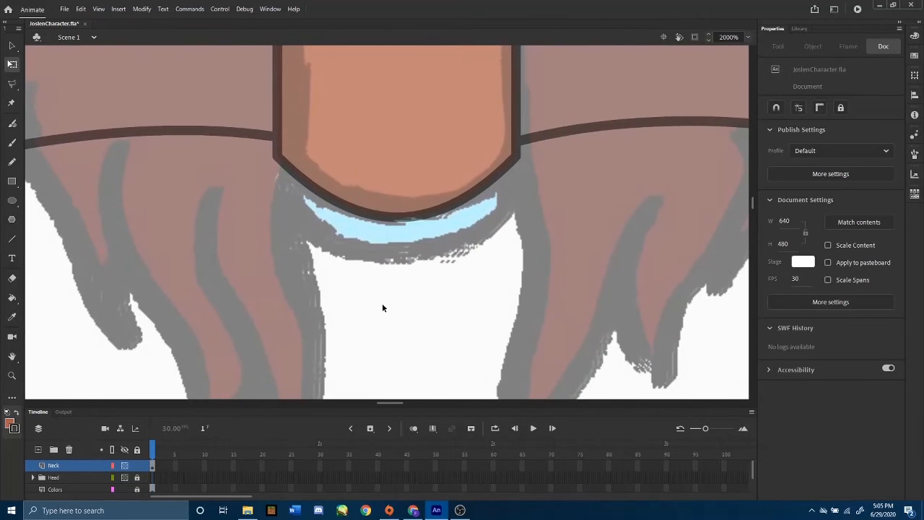
{"action": "left_click", "coordinate": [286, 204]}
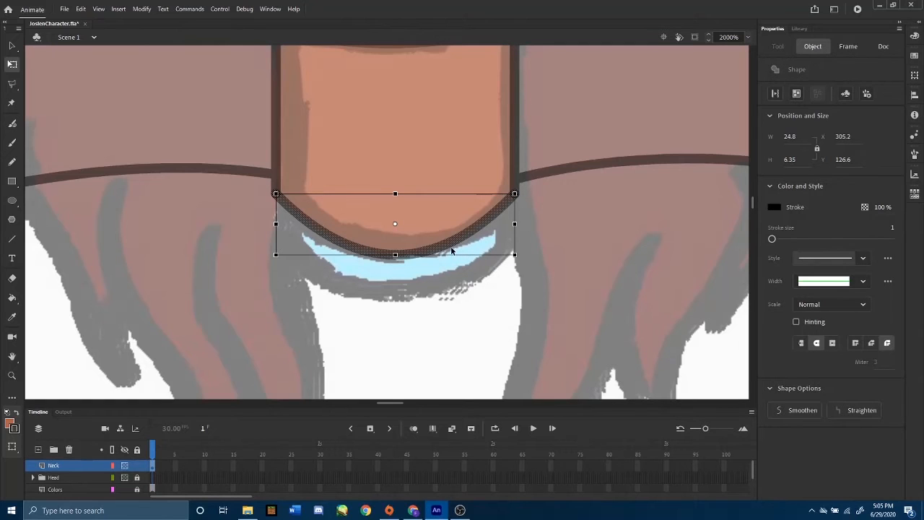
{"action": "mouse_move", "coordinate": [460, 250]}
{"action": "left_mouse_down"}
{"action": "mouse_move", "coordinate": [481, 279]}
{"action": "mouse_move", "coordinate": [471, 277]}
{"action": "left_mouse_up"}
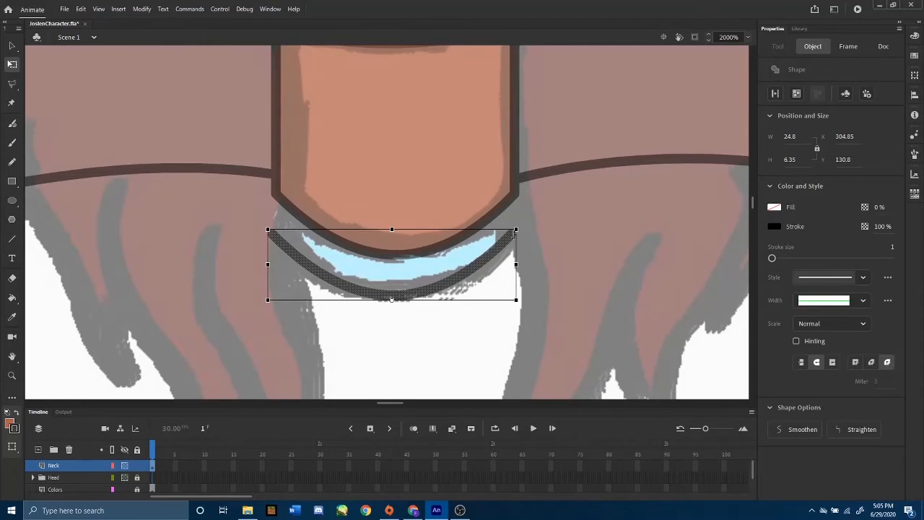
- Stretch the copied collar curve to about 38.65 wide and 12.15 high so its ends reach the shoulder lines
{"action": "left_click_drag", "start_coordinate": [516, 264], "coordinate": [531, 264]}
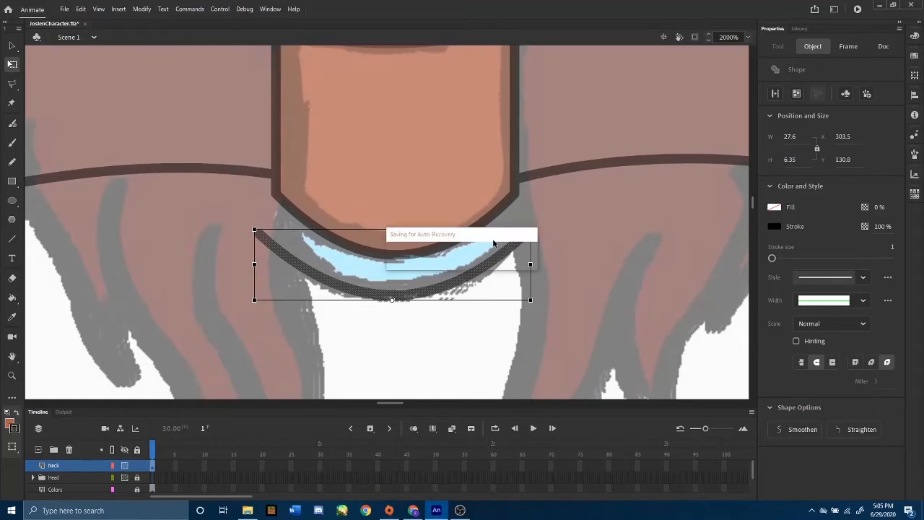
{"action": "left_click_drag", "start_coordinate": [393, 230], "coordinate": [393, 202]}
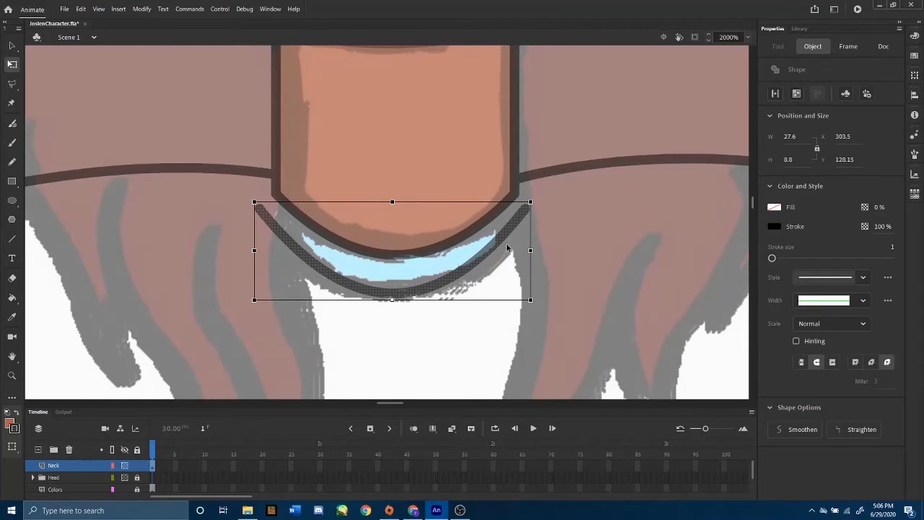
{"action": "left_click_drag", "start_coordinate": [530, 250], "coordinate": [552, 246]}
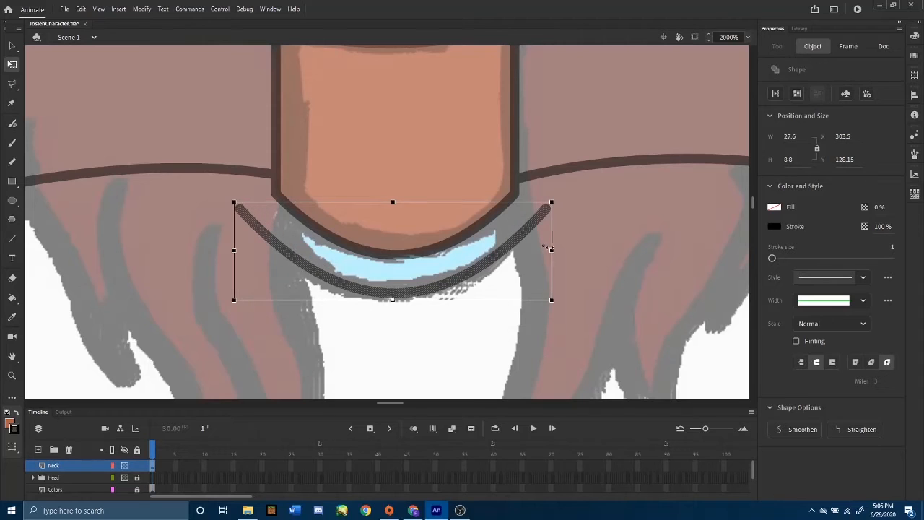
{"action": "left_click_drag", "start_coordinate": [393, 202], "coordinate": [392, 166]}
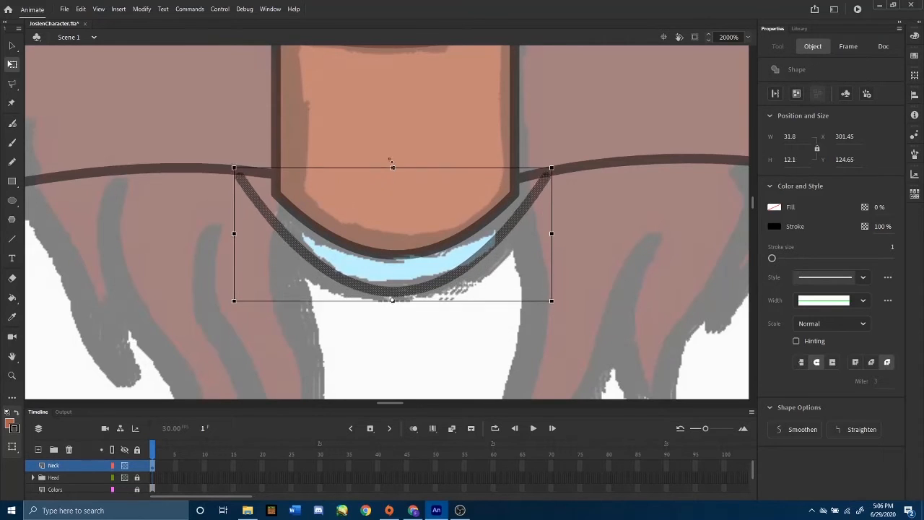
{"action": "left_click_drag", "start_coordinate": [552, 232], "coordinate": [587, 232]}
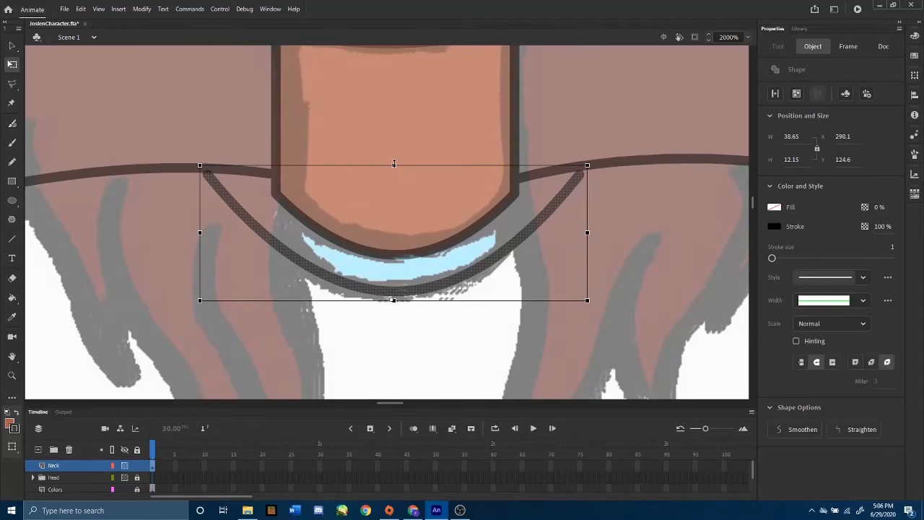
- Narrow the copied collar curve symmetrically to about 33.9 wide and 12.4 high, with its ends on the shoulder lines
{"action": "left_click_drag", "start_coordinate": [393, 163], "coordinate": [393, 163]}
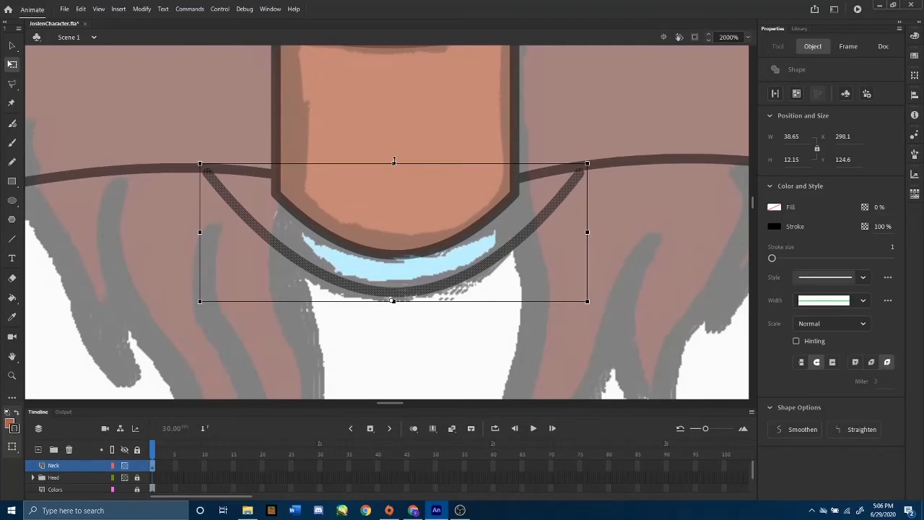
{"action": "left_click", "coordinate": [589, 239]}
{"action": "left_click", "coordinate": [543, 241]}
{"action": "left_click_drag", "start_coordinate": [587, 232], "coordinate": [564, 232]}
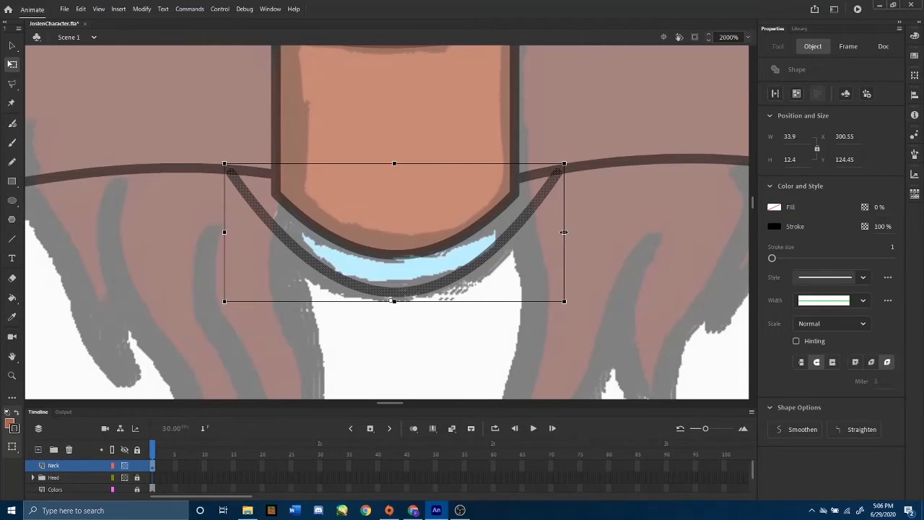
- Raise both ends of the neck's curved base line so they meet the shoulder lines at the sides of the neck
{"action": "left_click", "coordinate": [516, 193]}
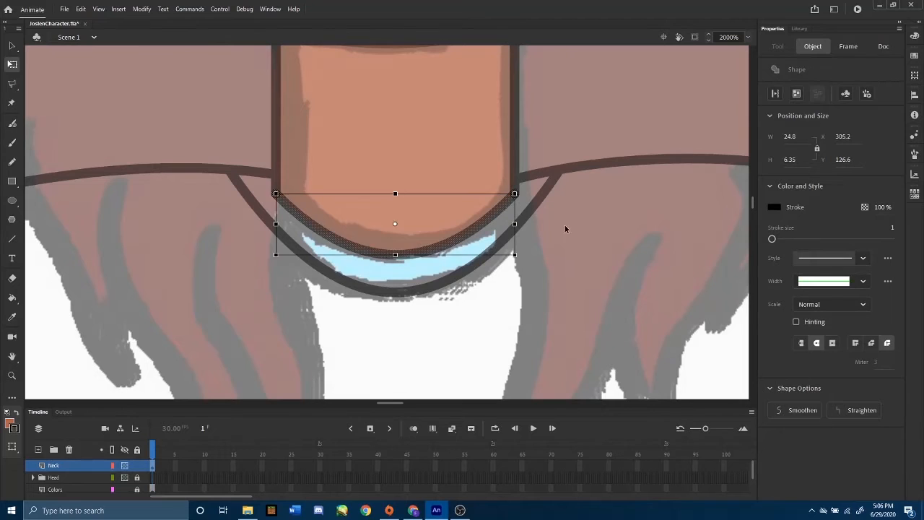
{"action": "left_click", "coordinate": [576, 235]}
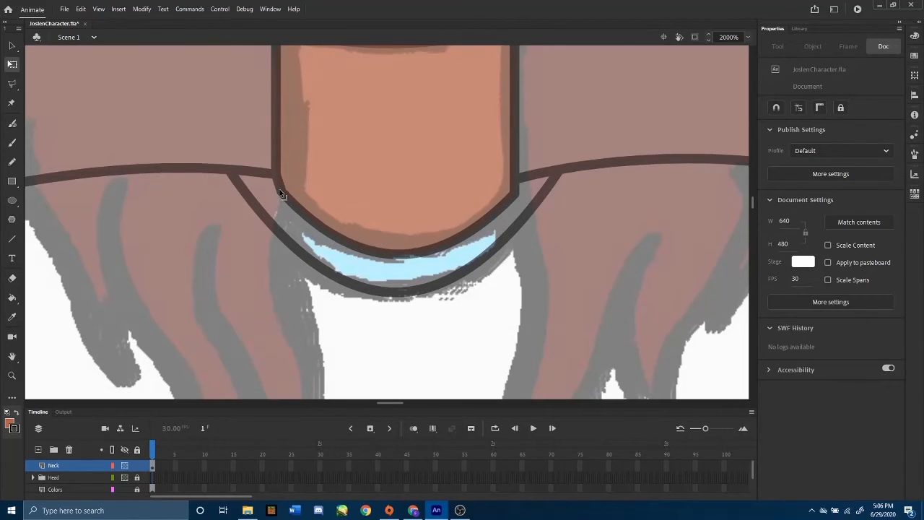
{"action": "left_click_drag", "start_coordinate": [281, 194], "coordinate": [297, 202]}
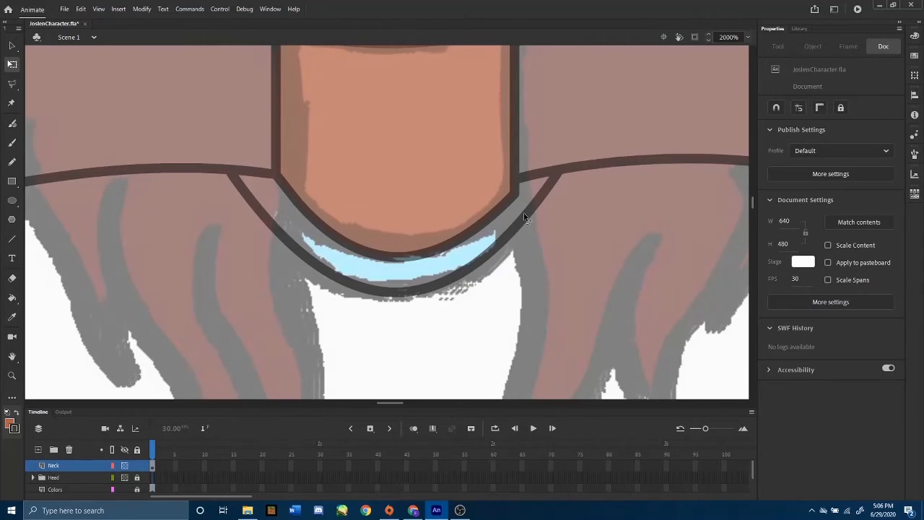
{"action": "left_click_drag", "start_coordinate": [512, 195], "coordinate": [501, 200]}
{"action": "left_click_drag", "start_coordinate": [283, 193], "coordinate": [298, 208]}
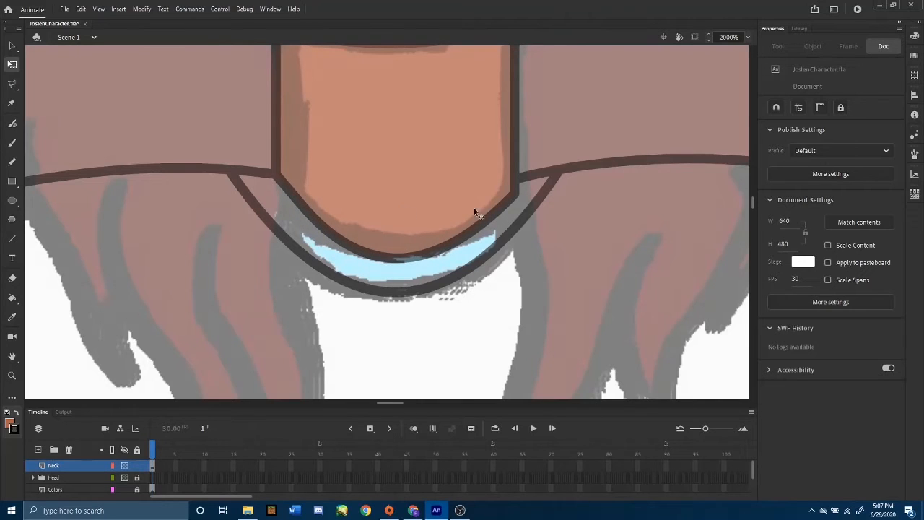
{"action": "left_click_drag", "start_coordinate": [515, 196], "coordinate": [494, 205]}
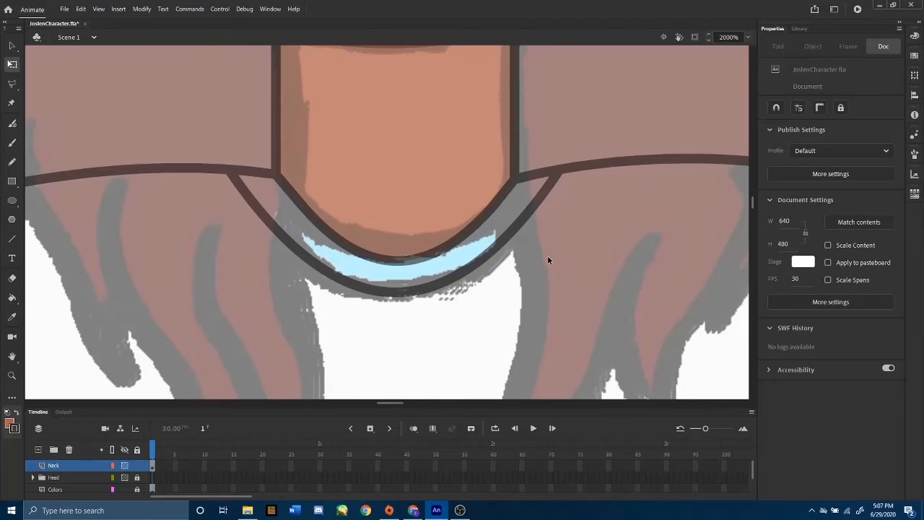
- Sample the light blue from the color palette beside the character and fill the right sleeve's cuff with it
{"action": "key", "text": "ctrl+minus"}
{"action": "key", "text": "ctrl+minus"}
{"action": "left_click_drag", "start_coordinate": [435, 227], "coordinate": [422, 211]}
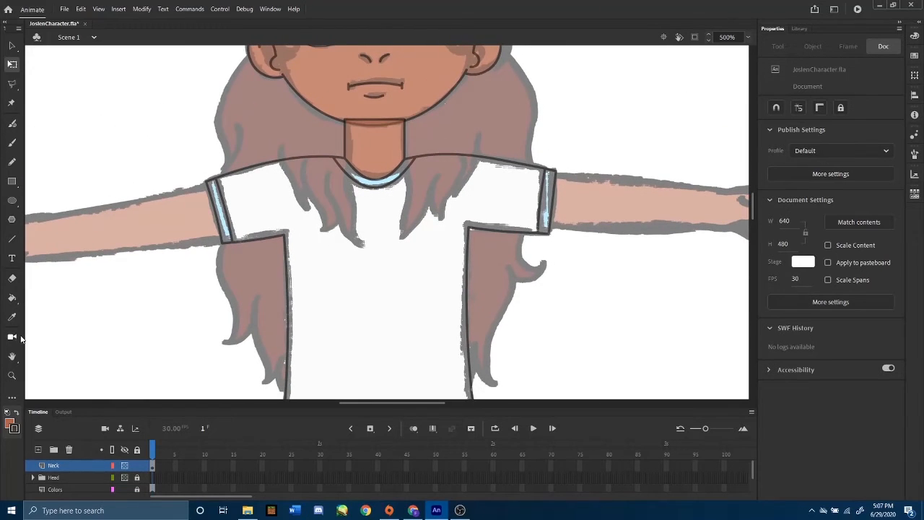
{"action": "left_click", "coordinate": [12, 297]}
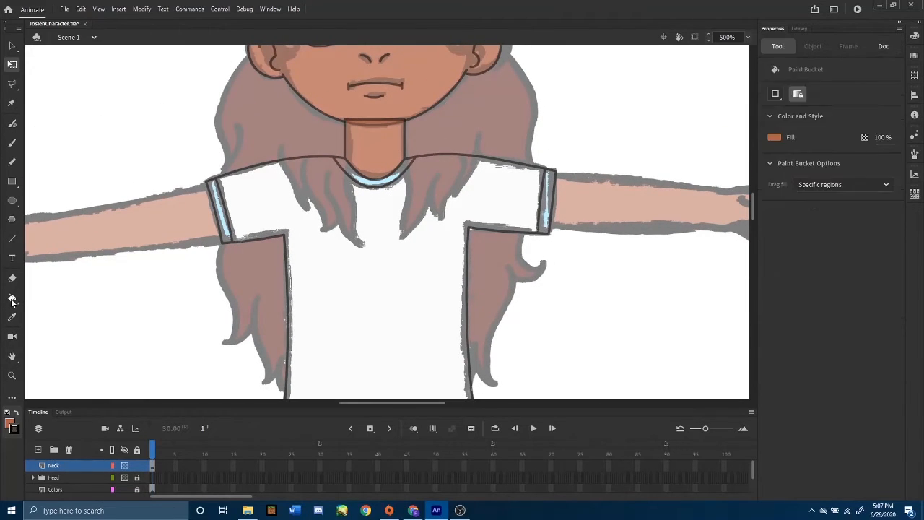
{"action": "left_click_drag", "start_coordinate": [113, 151], "coordinate": [574, 351]}
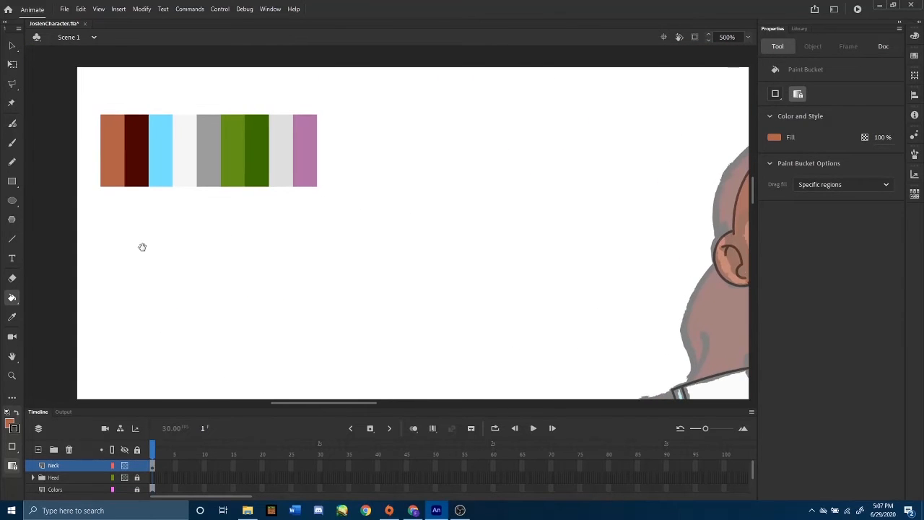
{"action": "left_click", "coordinate": [11, 316]}
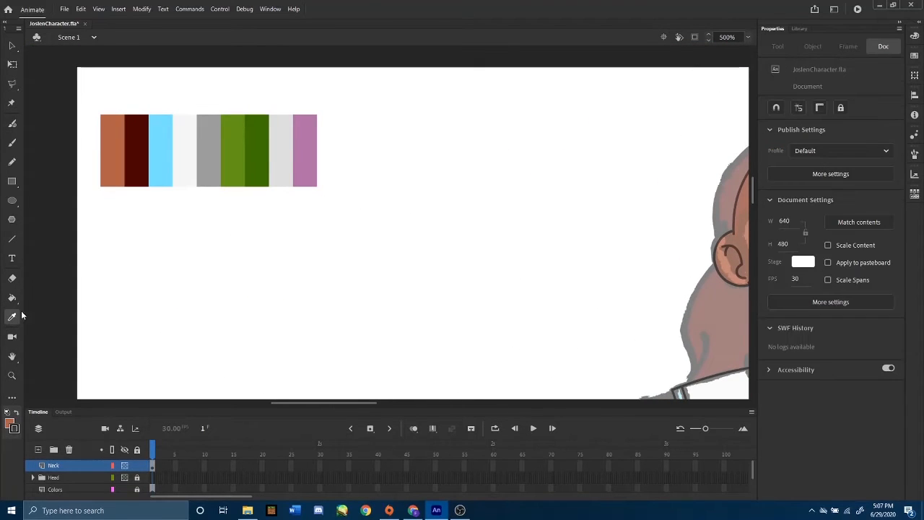
{"action": "left_click", "coordinate": [170, 167]}
{"action": "mouse_move", "coordinate": [446, 260]}
{"action": "left_mouse_down"}
{"action": "mouse_move", "coordinate": [164, 200]}
{"action": "mouse_move", "coordinate": [227, 140]}
{"action": "mouse_move", "coordinate": [219, 110]}
{"action": "mouse_move", "coordinate": [227, 54]}
{"action": "mouse_move", "coordinate": [229, 115]}
{"action": "mouse_move", "coordinate": [275, 115]}
{"action": "left_mouse_up"}
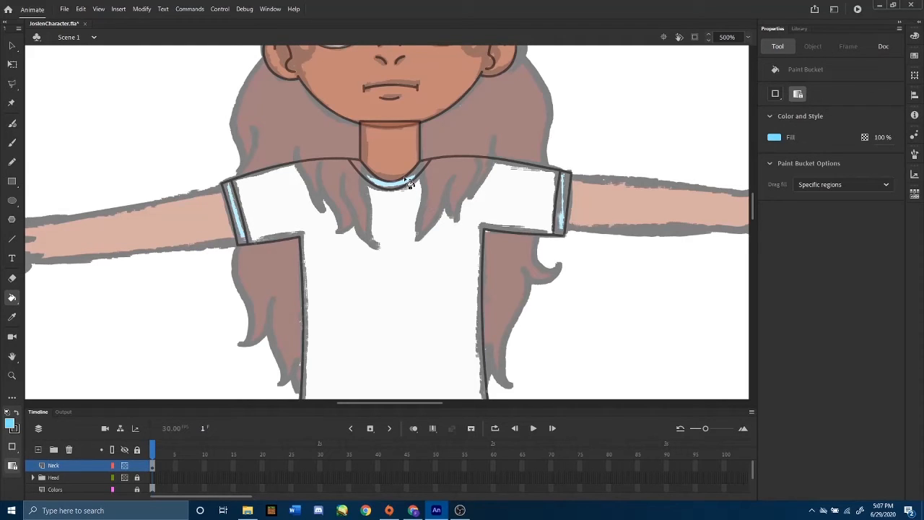
{"action": "left_click", "coordinate": [567, 192]}
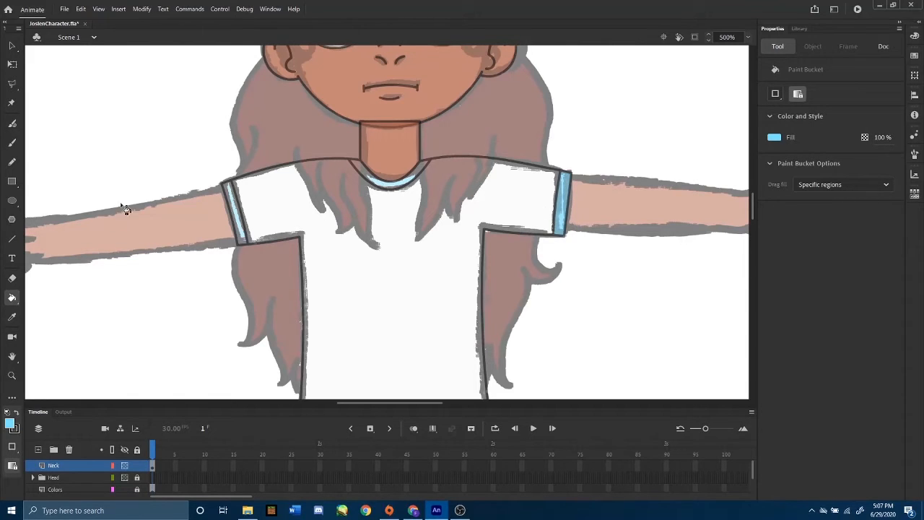
- Adjust the lower corners of the left sleeve's cuff so both cuff lines meet the sleeve's underside line
{"action": "key", "text": "ctrl+equal"}
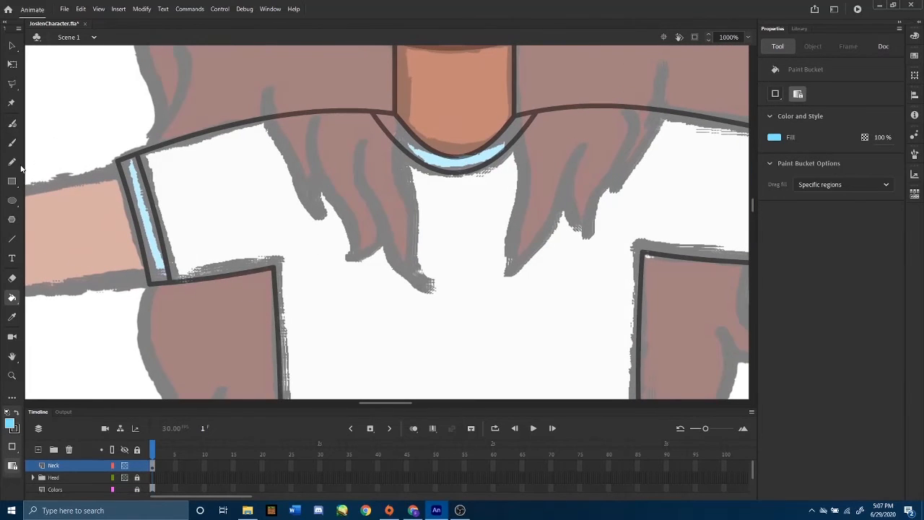
{"action": "left_click", "coordinate": [11, 63]}
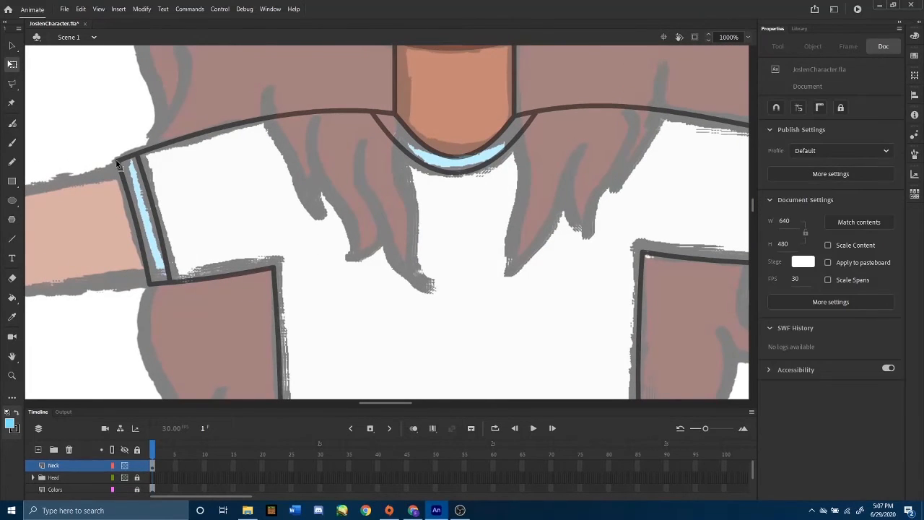
{"action": "left_click", "coordinate": [118, 164]}
{"action": "left_click", "coordinate": [137, 308]}
{"action": "mouse_move", "coordinate": [151, 283]}
{"action": "left_mouse_down"}
{"action": "mouse_move", "coordinate": [131, 286]}
{"action": "mouse_move", "coordinate": [150, 289]}
{"action": "left_mouse_up"}
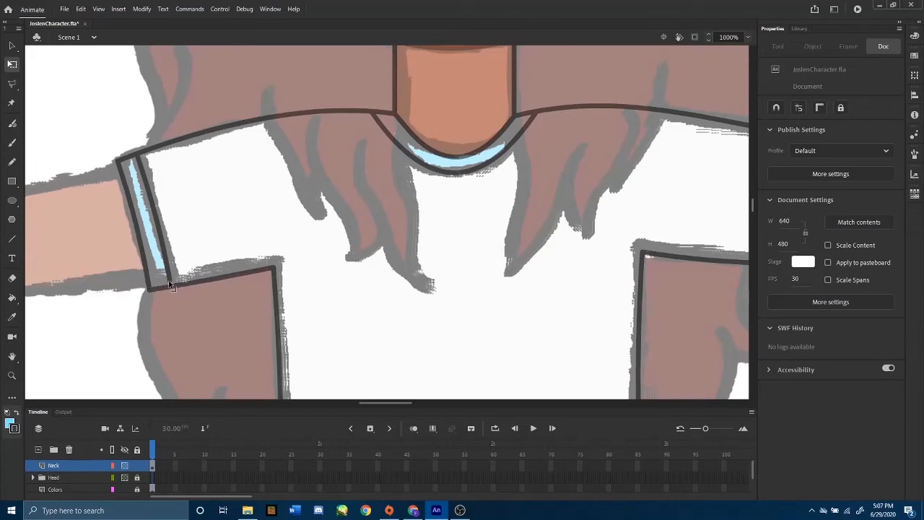
{"action": "left_click", "coordinate": [170, 285]}
{"action": "left_click", "coordinate": [188, 293]}
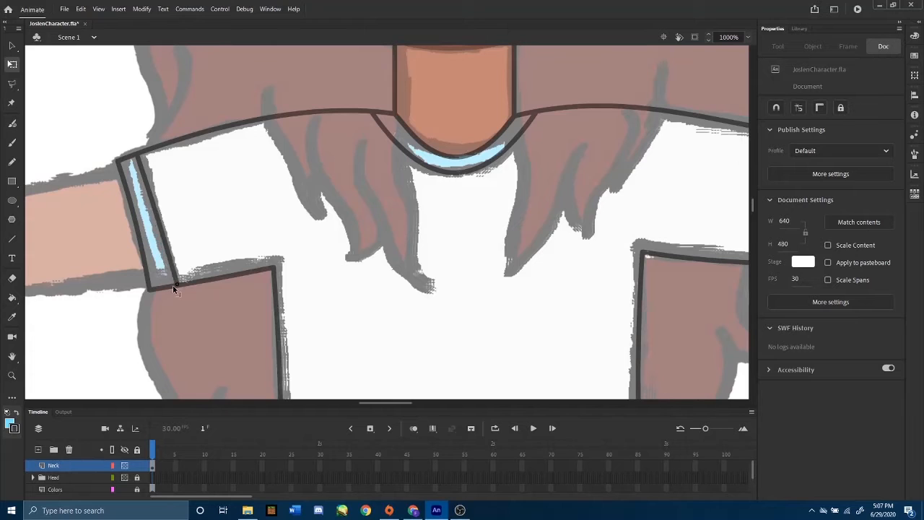
{"action": "mouse_move", "coordinate": [173, 286]}
{"action": "left_mouse_down"}
{"action": "mouse_move", "coordinate": [144, 289]}
{"action": "mouse_move", "coordinate": [172, 285]}
{"action": "left_mouse_up"}
- Lower the left cuff's outer top corner slightly to follow the sketch and rejoin the cuff lines at the shoulder and underside
{"action": "mouse_move", "coordinate": [118, 160]}
{"action": "left_mouse_down"}
{"action": "mouse_move", "coordinate": [133, 172]}
{"action": "mouse_move", "coordinate": [116, 171]}
{"action": "left_mouse_up"}
{"action": "left_click", "coordinate": [136, 160]}
{"action": "left_click", "coordinate": [171, 116]}
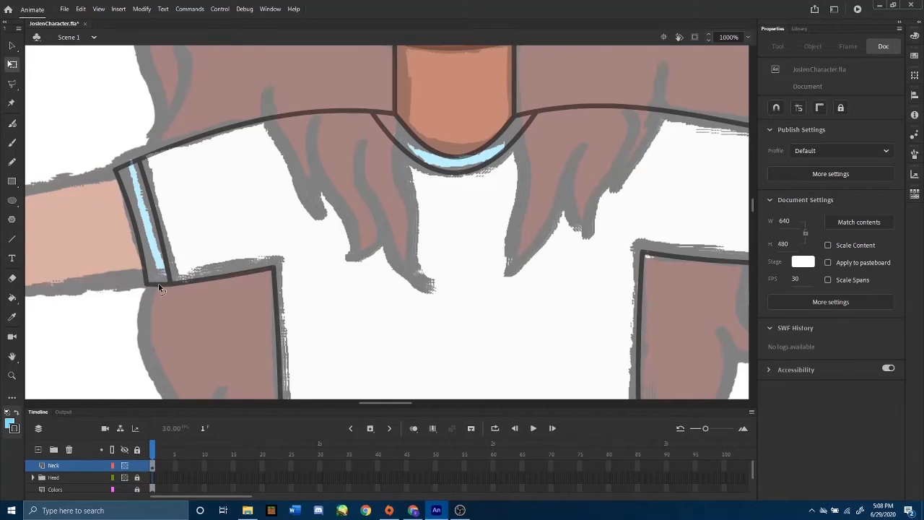
{"action": "left_click_drag", "start_coordinate": [146, 285], "coordinate": [145, 284]}
{"action": "mouse_move", "coordinate": [114, 171]}
{"action": "left_mouse_down"}
{"action": "mouse_move", "coordinate": [148, 159]}
{"action": "mouse_move", "coordinate": [129, 160]}
{"action": "left_mouse_up"}
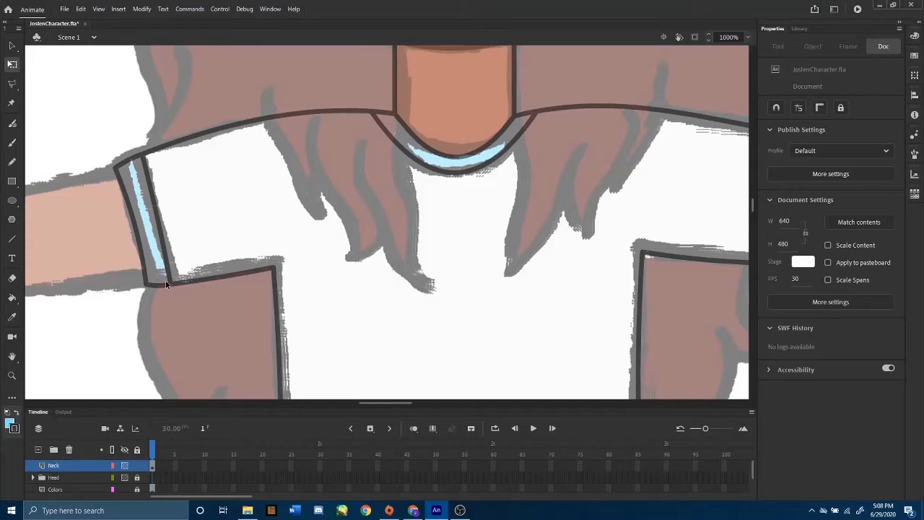
{"action": "mouse_move", "coordinate": [170, 283]}
{"action": "left_mouse_down"}
{"action": "mouse_move", "coordinate": [157, 281]}
{"action": "mouse_move", "coordinate": [173, 277]}
{"action": "mouse_move", "coordinate": [169, 284]}
{"action": "left_mouse_up"}
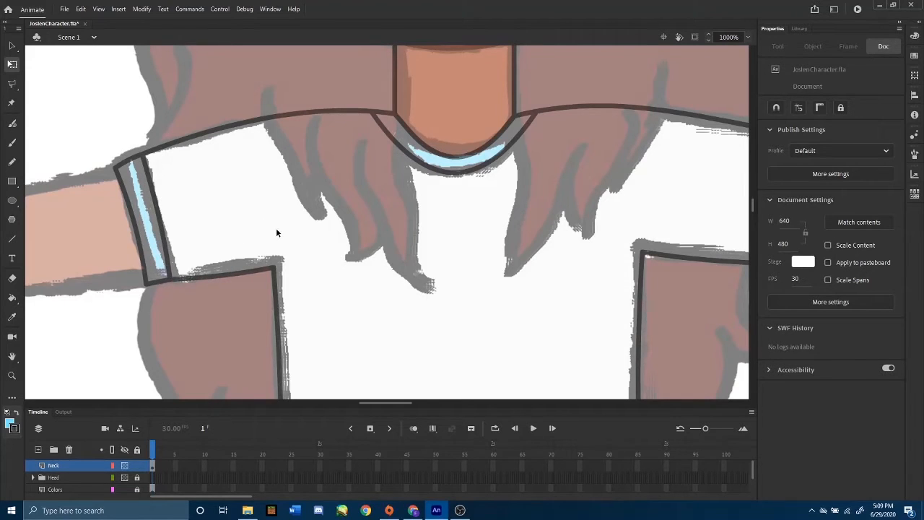
- Join the neck's lower left corner to the shoulder line so the neck's side line runs straight down
{"action": "left_click_drag", "start_coordinate": [430, 223], "coordinate": [460, 231]}
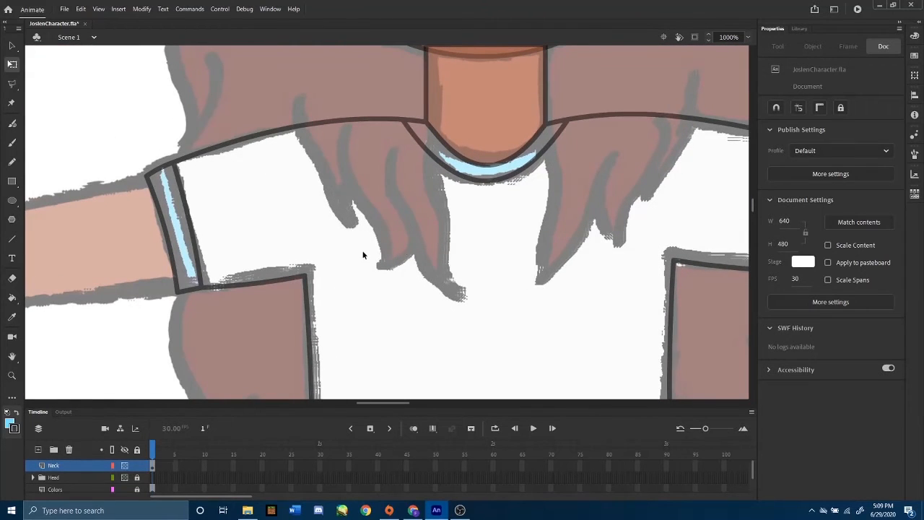
{"action": "left_click_drag", "start_coordinate": [455, 222], "coordinate": [357, 281]}
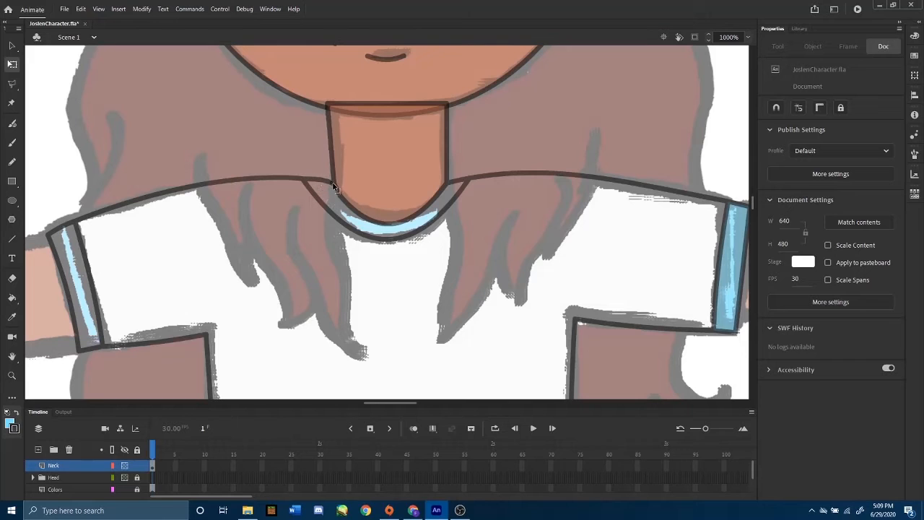
{"action": "left_click_drag", "start_coordinate": [331, 183], "coordinate": [326, 180]}
{"action": "left_click", "coordinate": [324, 180]}
{"action": "left_click", "coordinate": [342, 179]}
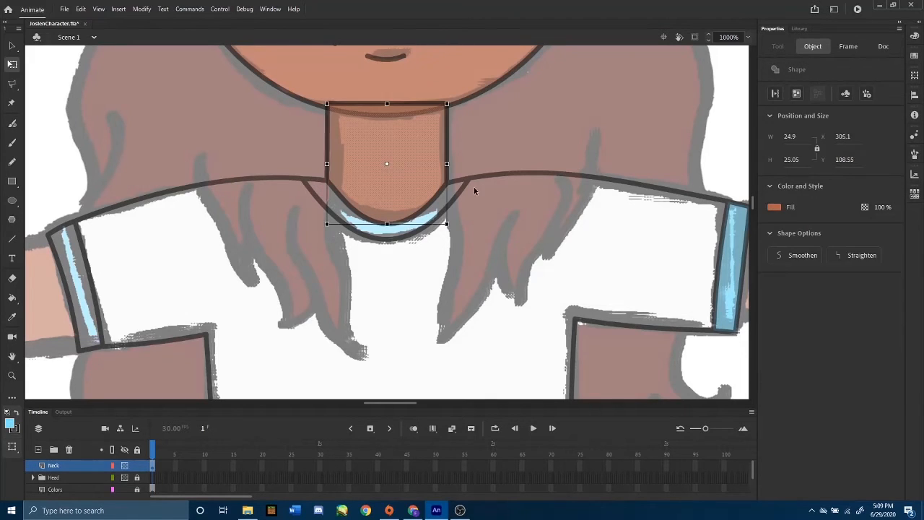
{"action": "left_click", "coordinate": [474, 186]}
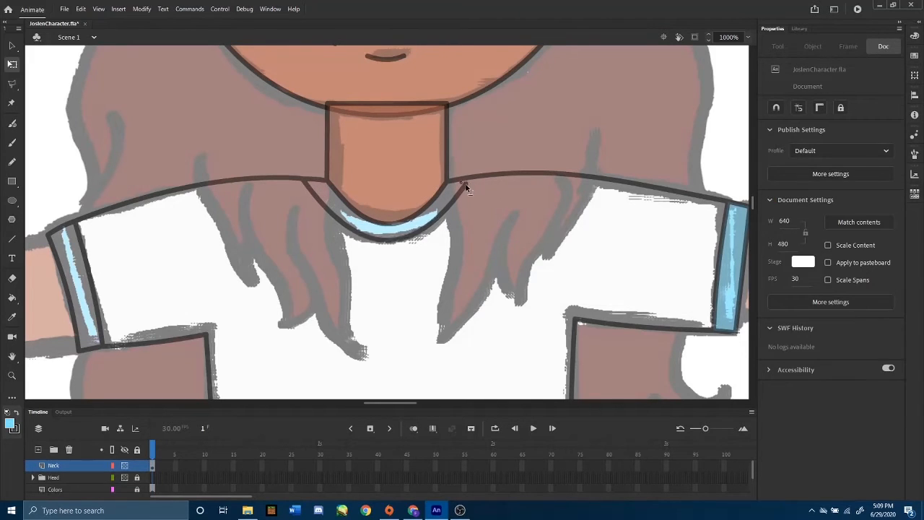
- Attach the collar curve's right end to the shoulder line and make the neck's base curve slightly shallower
{"action": "left_click", "coordinate": [471, 183]}
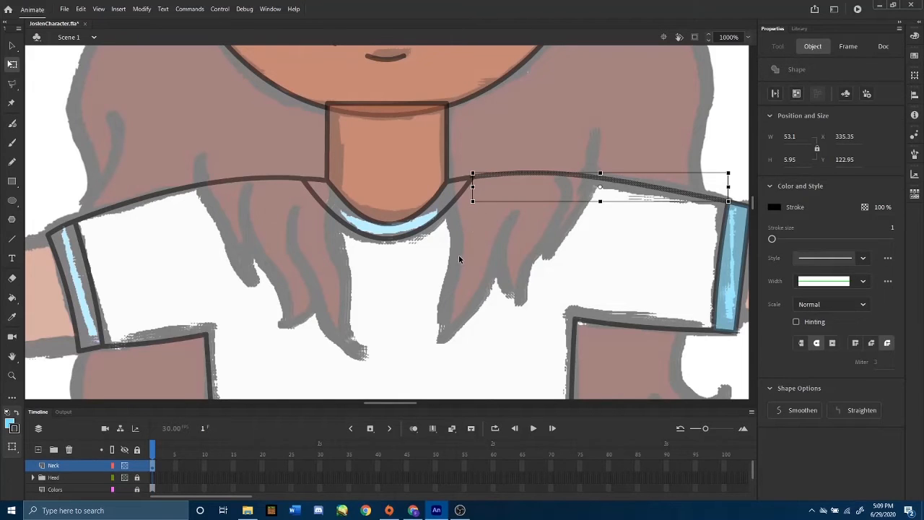
{"action": "left_click", "coordinate": [451, 278]}
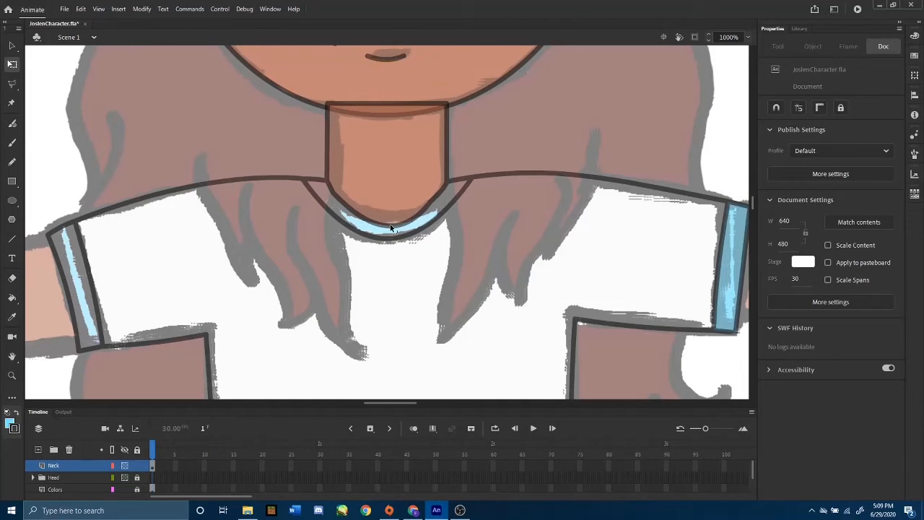
{"action": "left_click_drag", "start_coordinate": [333, 191], "coordinate": [328, 181]}
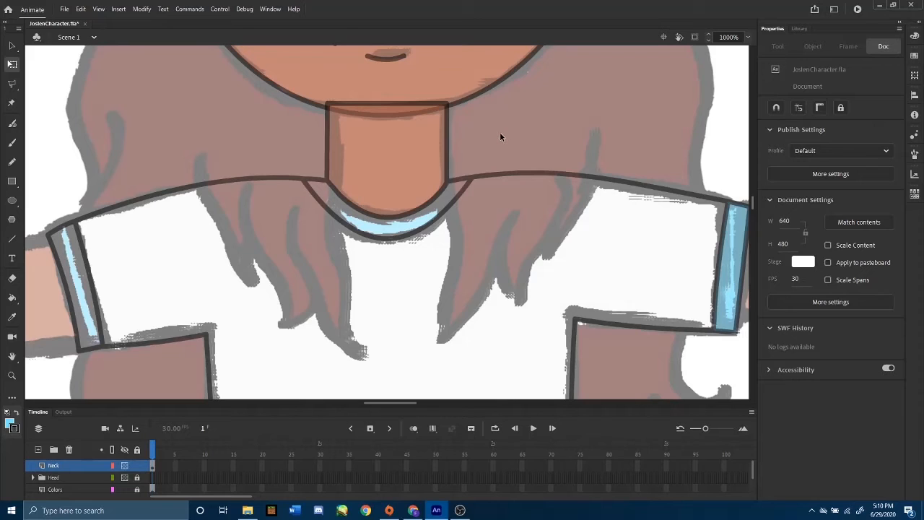
- Fill the collar band and the left sleeve's cuff with the light blue
{"action": "left_click", "coordinate": [12, 298]}
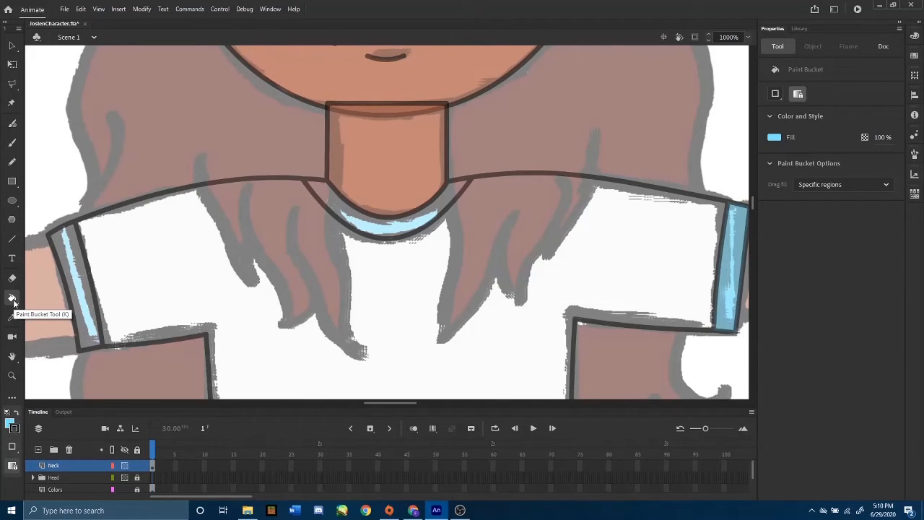
{"action": "left_click", "coordinate": [358, 225]}
{"action": "left_click", "coordinate": [84, 293]}
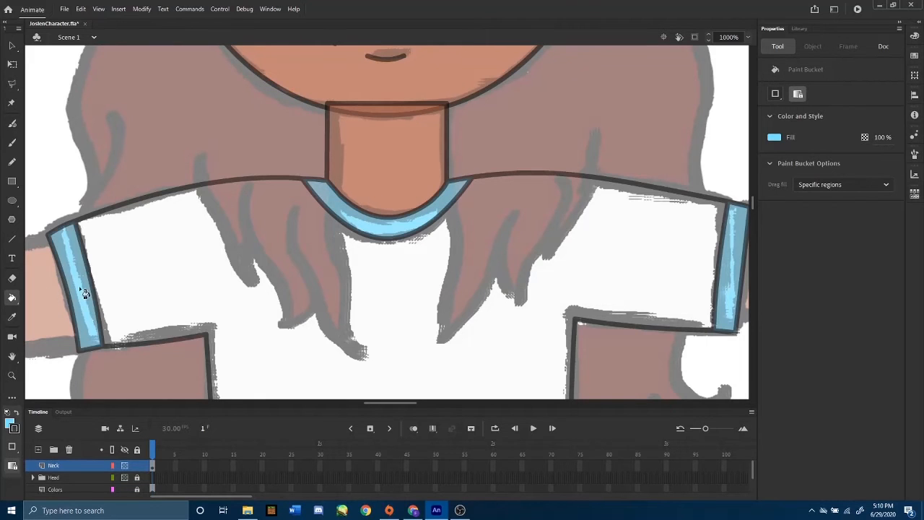
- Set the fill color to the off-white swatch next to the light blue in the color palette beside the character
{"action": "left_click_drag", "start_coordinate": [296, 299], "coordinate": [291, 227]}
{"action": "left_click_drag", "start_coordinate": [126, 191], "coordinate": [478, 312]}
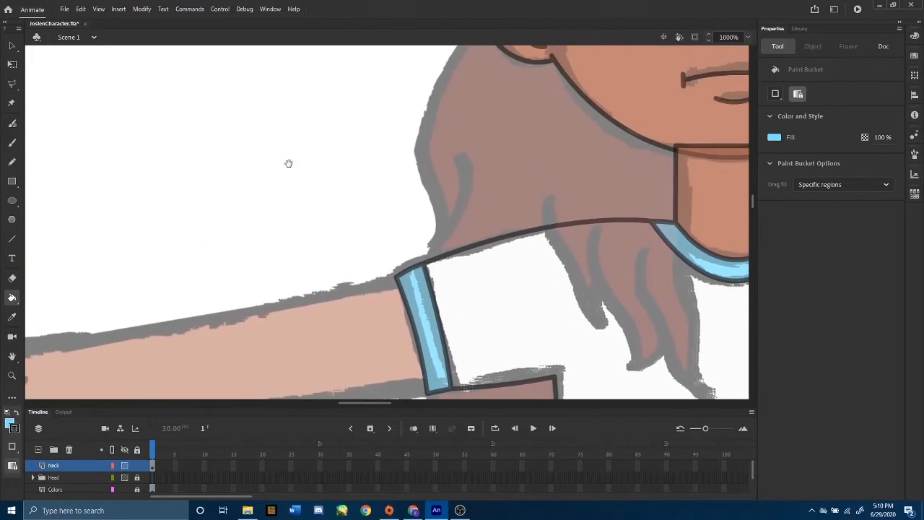
{"action": "left_click_drag", "start_coordinate": [289, 163], "coordinate": [473, 255]}
{"action": "left_click_drag", "start_coordinate": [231, 201], "coordinate": [474, 326]}
{"action": "left_click_drag", "start_coordinate": [195, 155], "coordinate": [332, 306]}
{"action": "left_click", "coordinate": [10, 425]}
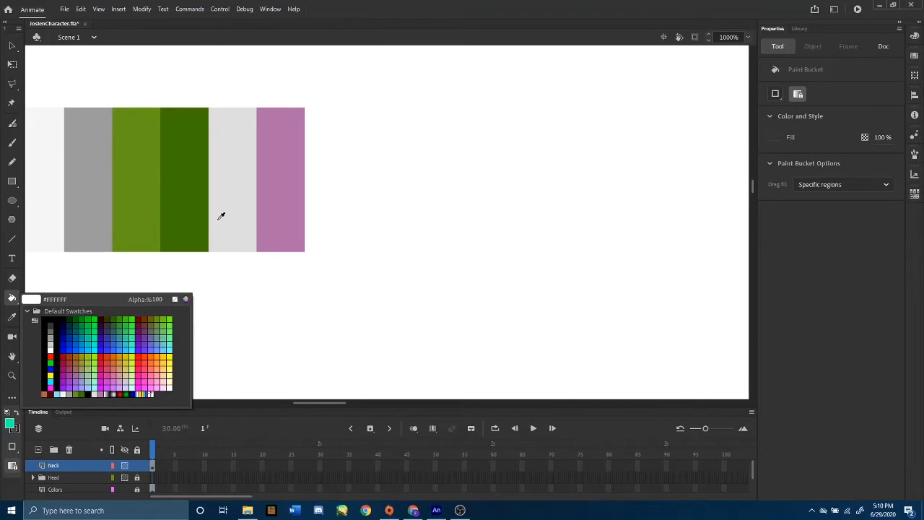
{"action": "left_click", "coordinate": [57, 217]}
{"action": "left_click_drag", "start_coordinate": [85, 220], "coordinate": [248, 235]}
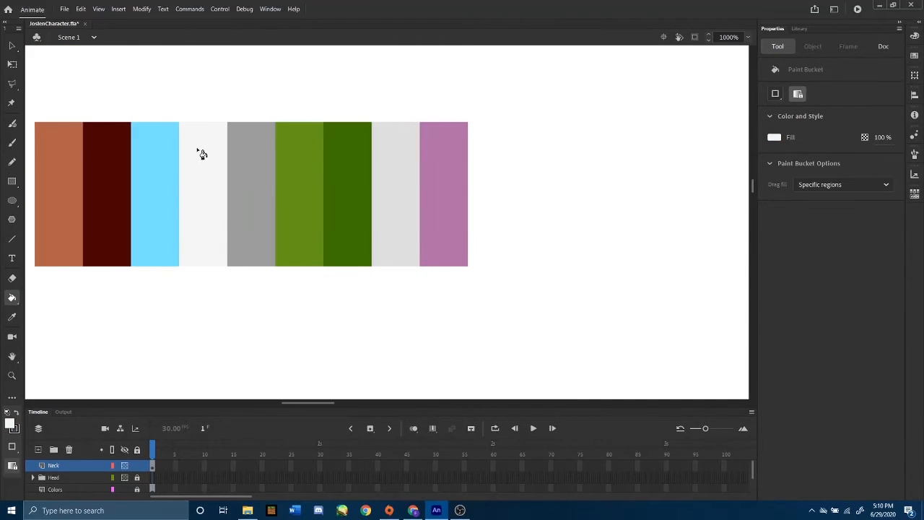
{"action": "left_click", "coordinate": [11, 427]}
{"action": "left_click", "coordinate": [203, 176]}
- Join the T-shirt's right side line to the hem line at the lower right corner so the outline closes
{"action": "left_click_drag", "start_coordinate": [568, 232], "coordinate": [201, 144]}
{"action": "left_click_drag", "start_coordinate": [497, 257], "coordinate": [121, 124]}
{"action": "left_click_drag", "start_coordinate": [536, 325], "coordinate": [486, 181]}
{"action": "left_click_drag", "start_coordinate": [453, 273], "coordinate": [476, 165]}
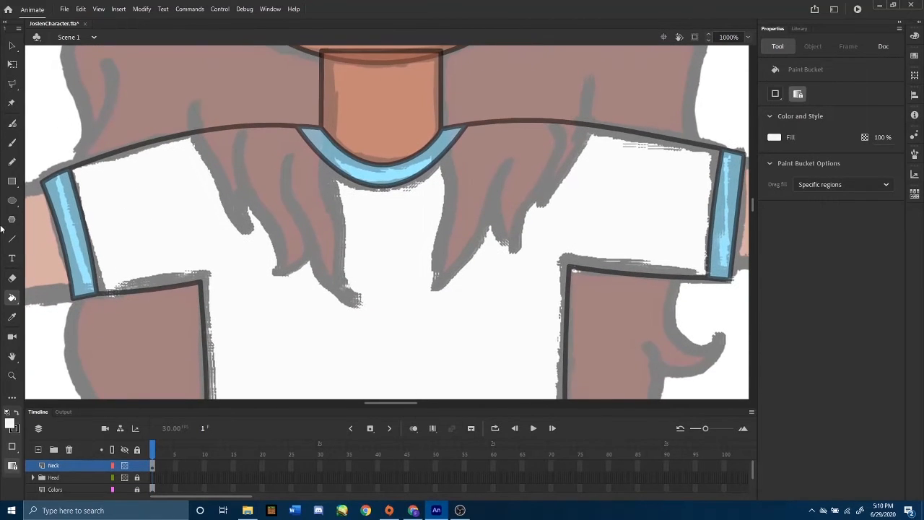
{"action": "scroll", "coordinate": [262, 300], "scroll_direction": "down", "scroll_amount": 10}
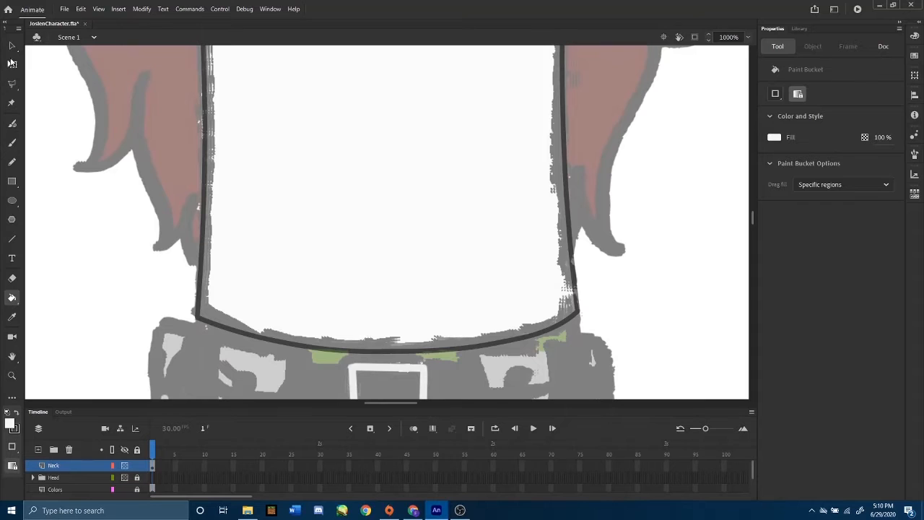
{"action": "left_click", "coordinate": [11, 65]}
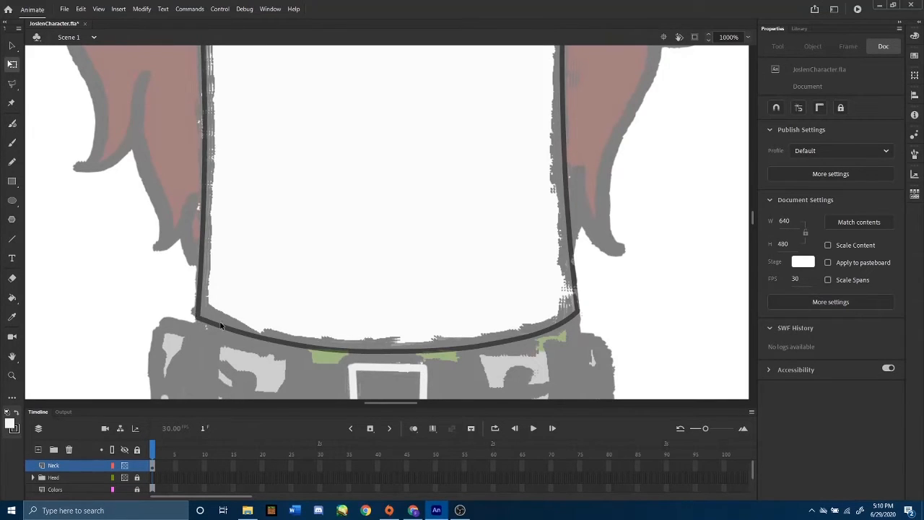
{"action": "left_click", "coordinate": [580, 315]}
{"action": "left_click", "coordinate": [580, 314]}
{"action": "left_click_drag", "start_coordinate": [580, 309], "coordinate": [579, 315]}
- Fill the T-shirt body and sleeves with the off-white using the Paint Bucket
{"action": "left_click_drag", "start_coordinate": [487, 157], "coordinate": [450, 359]}
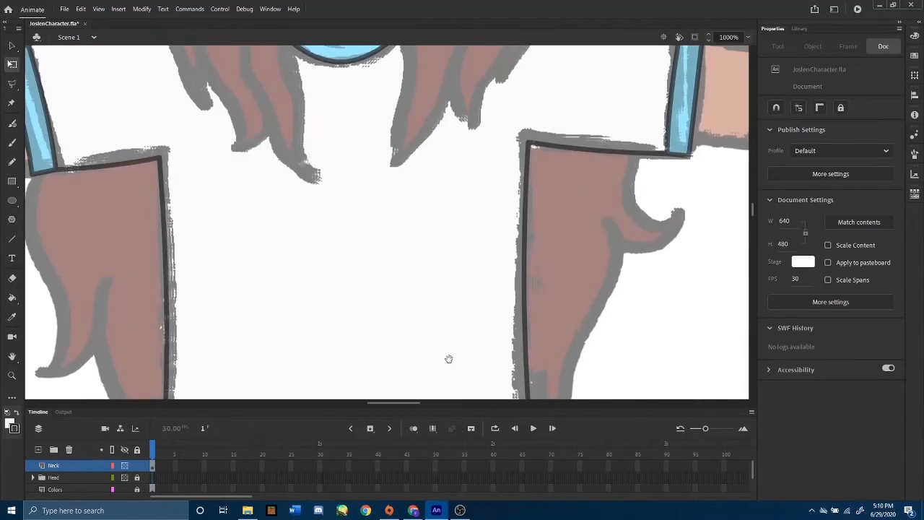
{"action": "left_click_drag", "start_coordinate": [397, 254], "coordinate": [466, 300]}
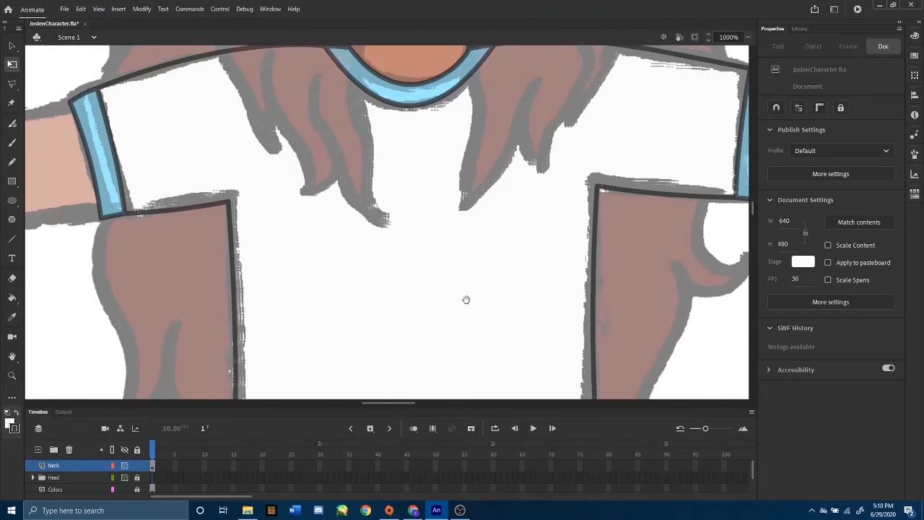
{"action": "left_click", "coordinate": [13, 298]}
{"action": "left_click_drag", "start_coordinate": [340, 268], "coordinate": [371, 368]}
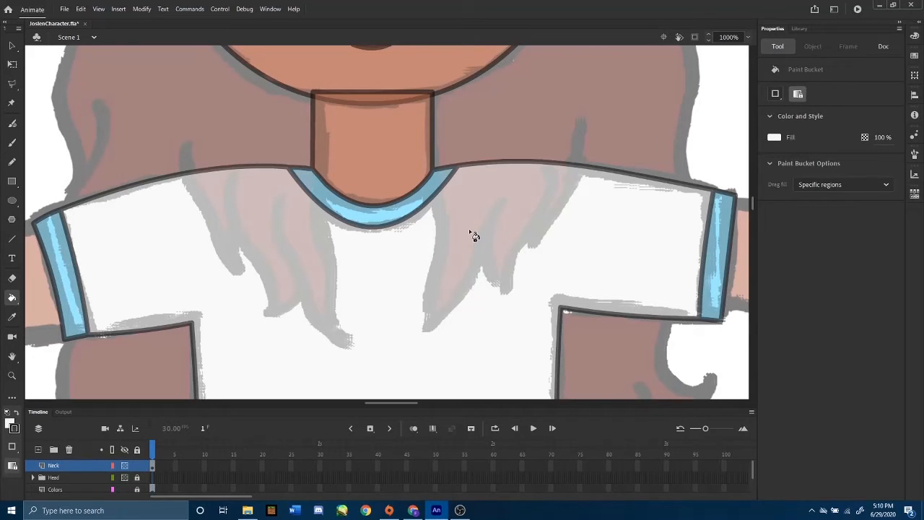
{"action": "key", "text": "ctrl+minus"}
{"action": "key", "text": "ctrl+minus"}
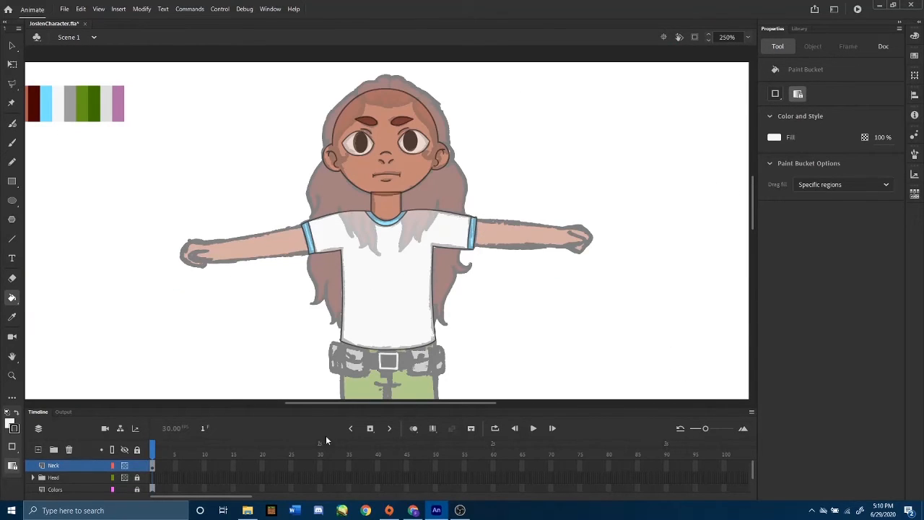
- Set the Neck layer's visibility from partial opacity to Visible and deselect the artwork
{"action": "right_click", "coordinate": [59, 467]}
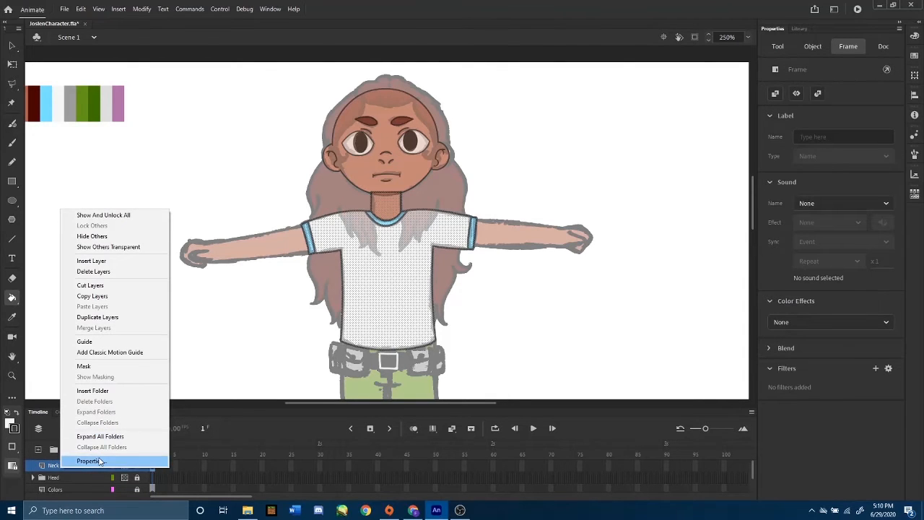
{"action": "left_click", "coordinate": [101, 461]}
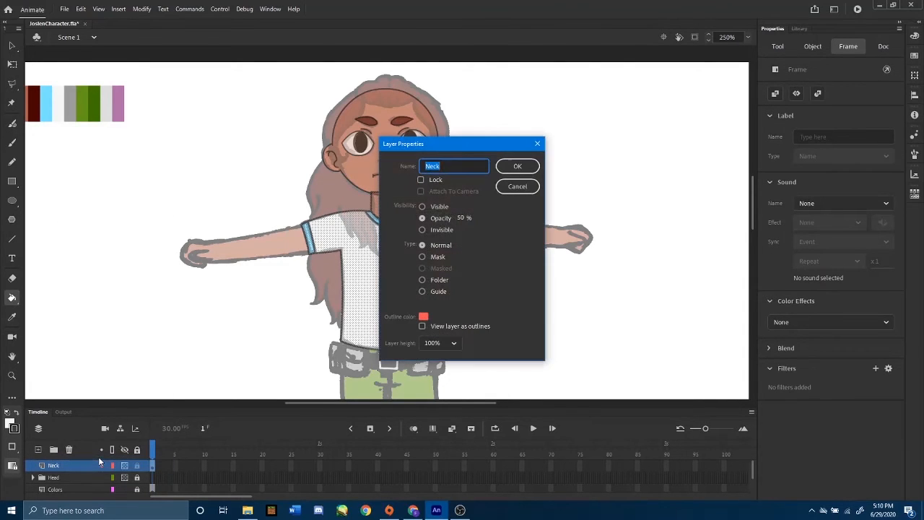
{"action": "left_click", "coordinate": [422, 207]}
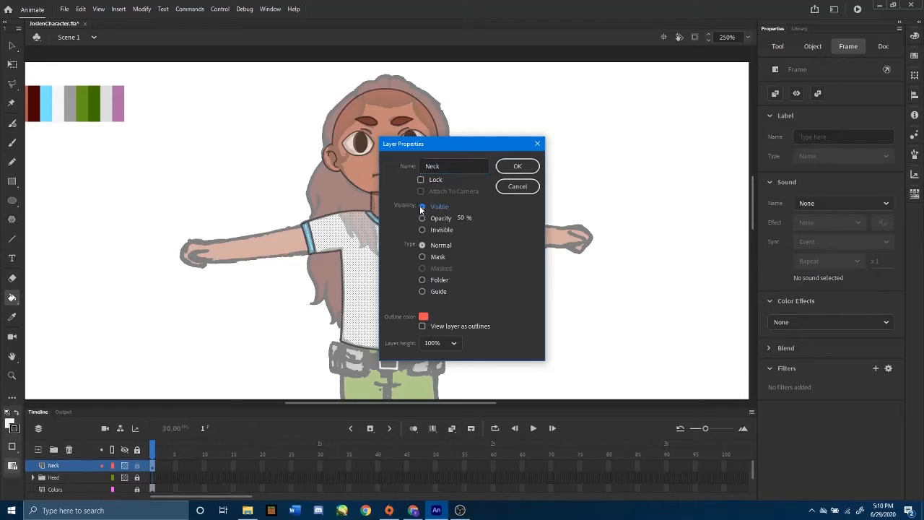
{"action": "left_click", "coordinate": [517, 168]}
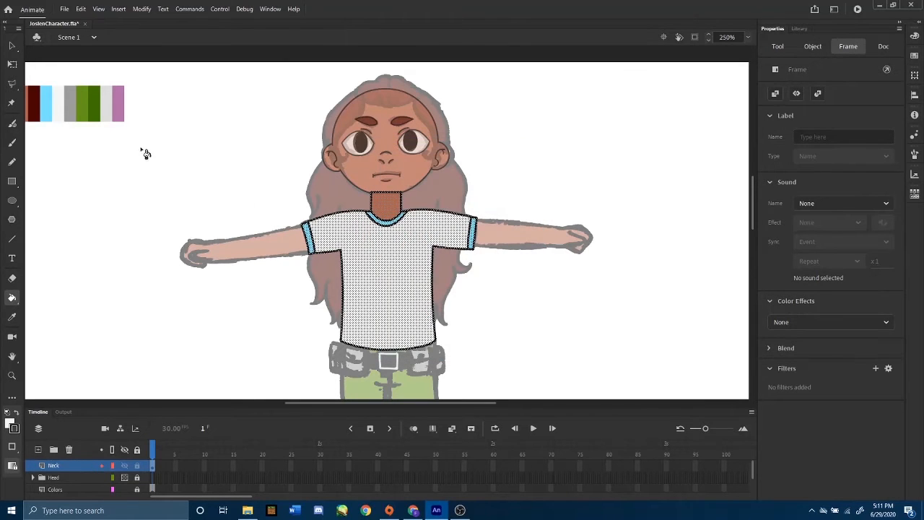
{"action": "key", "text": "v"}
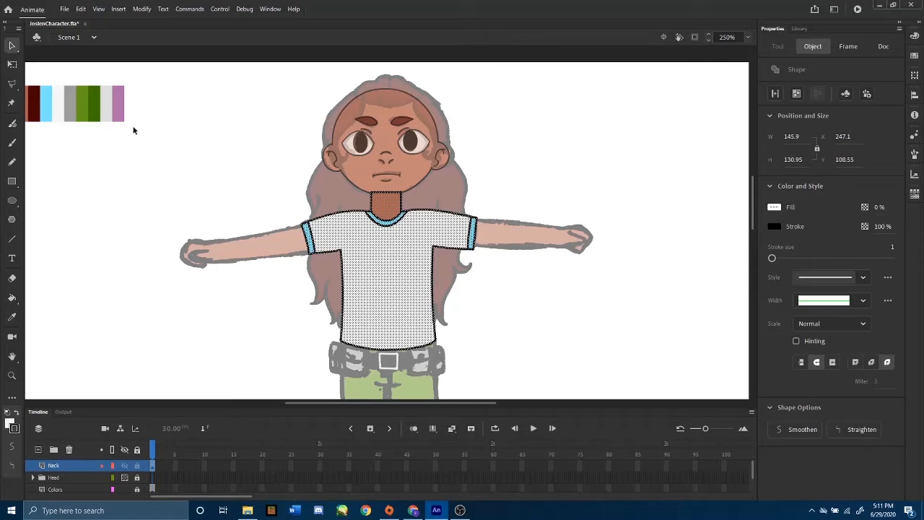
{"action": "left_click", "coordinate": [135, 130]}
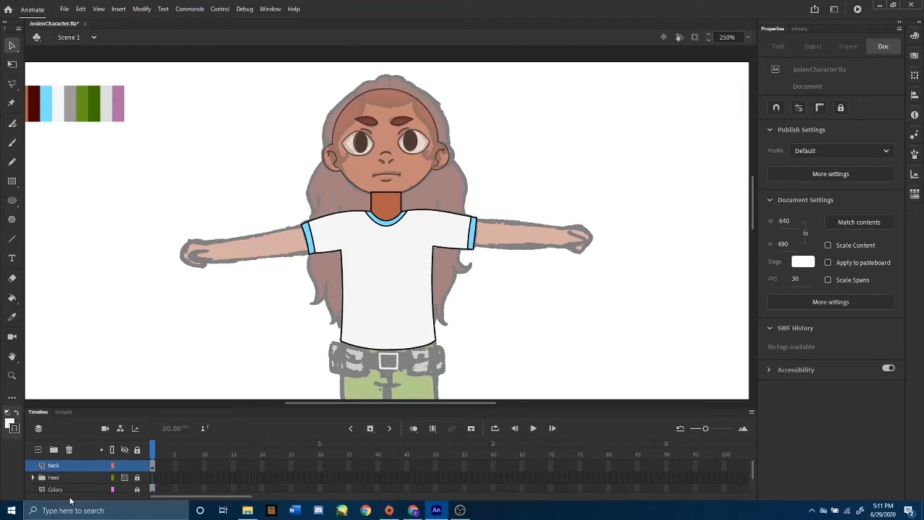
- Move the Head folder above the Neck layer and set the folder's visibility to Visible
{"action": "left_click_drag", "start_coordinate": [63, 477], "coordinate": [69, 466]}
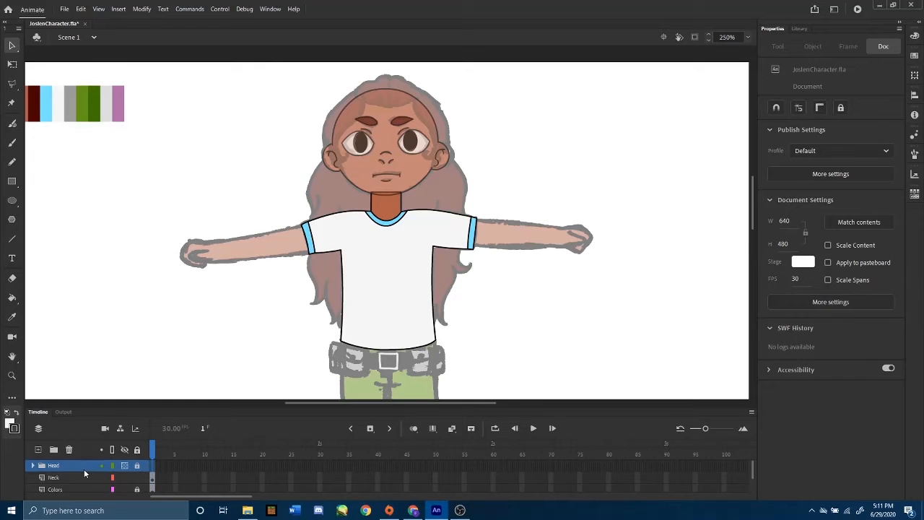
{"action": "left_click", "coordinate": [78, 478]}
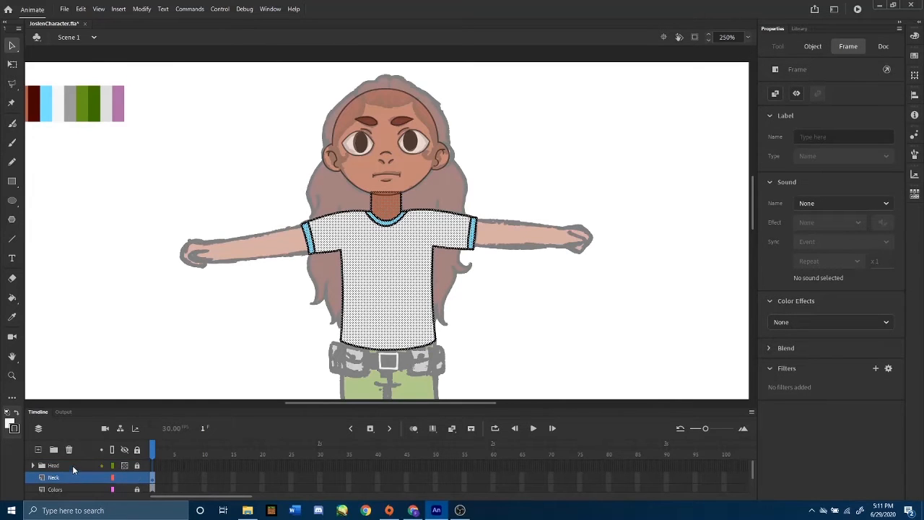
{"action": "left_click", "coordinate": [72, 465]}
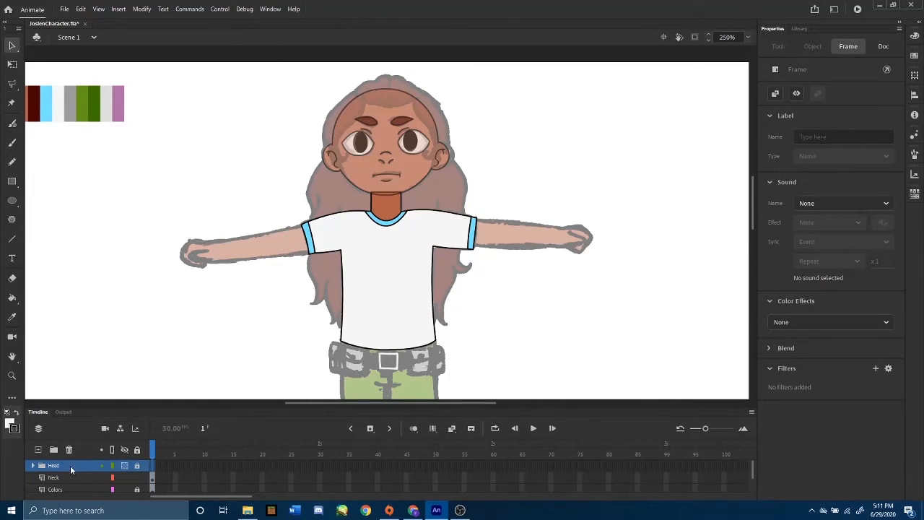
{"action": "right_click", "coordinate": [70, 465]}
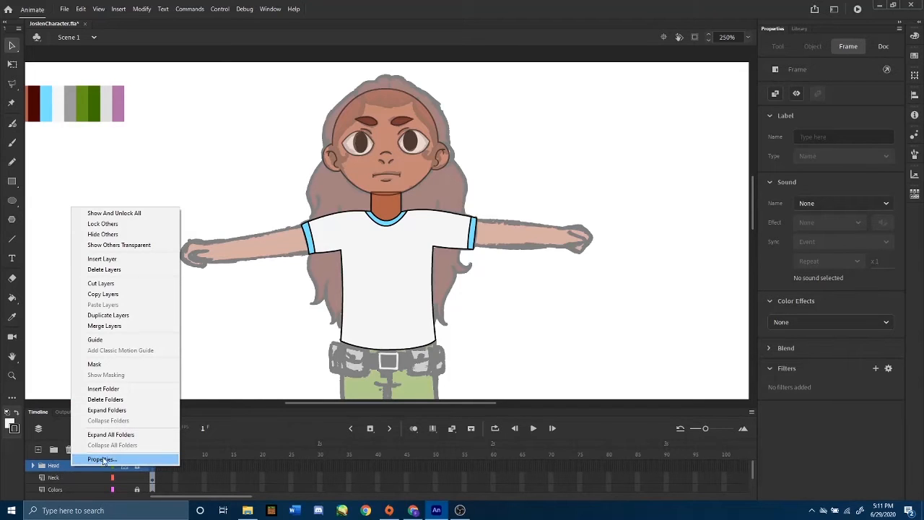
{"action": "left_click", "coordinate": [105, 460]}
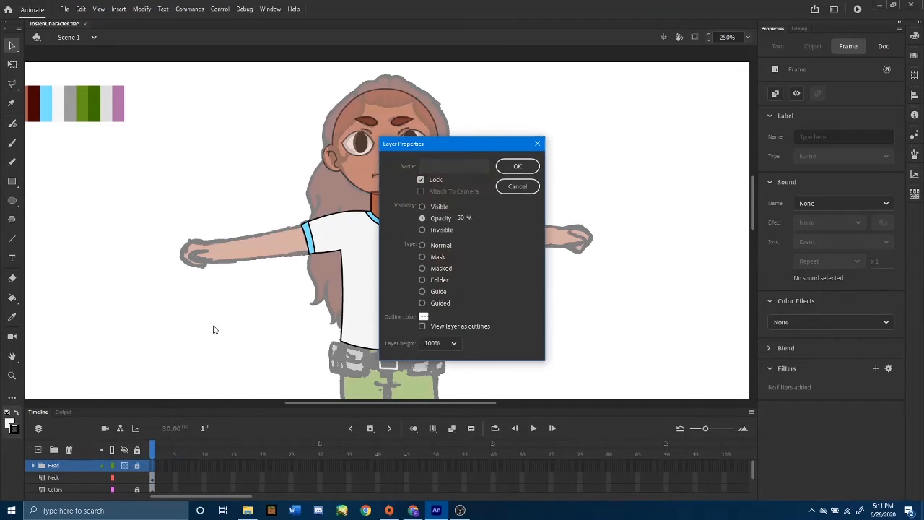
{"action": "left_click", "coordinate": [422, 207]}
{"action": "left_click", "coordinate": [517, 167]}
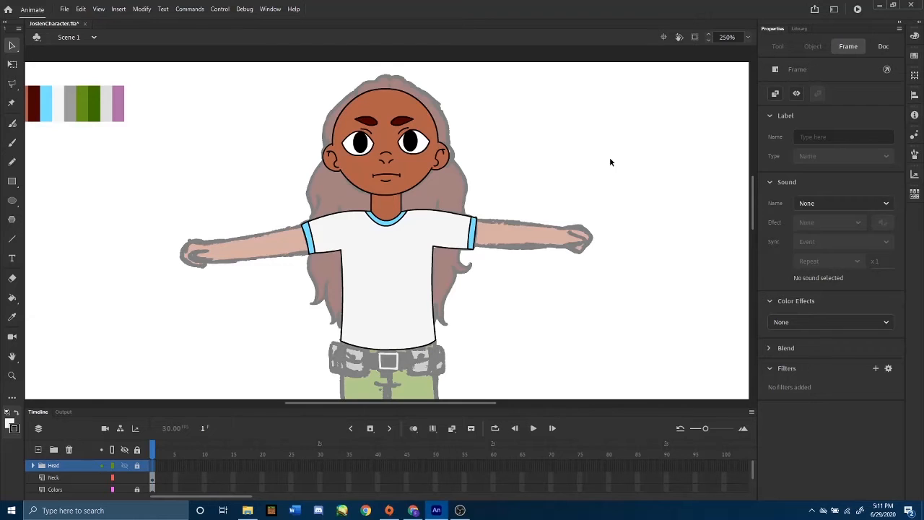
- Rename the Neck layer as Torso
{"action": "left_click", "coordinate": [55, 477]}
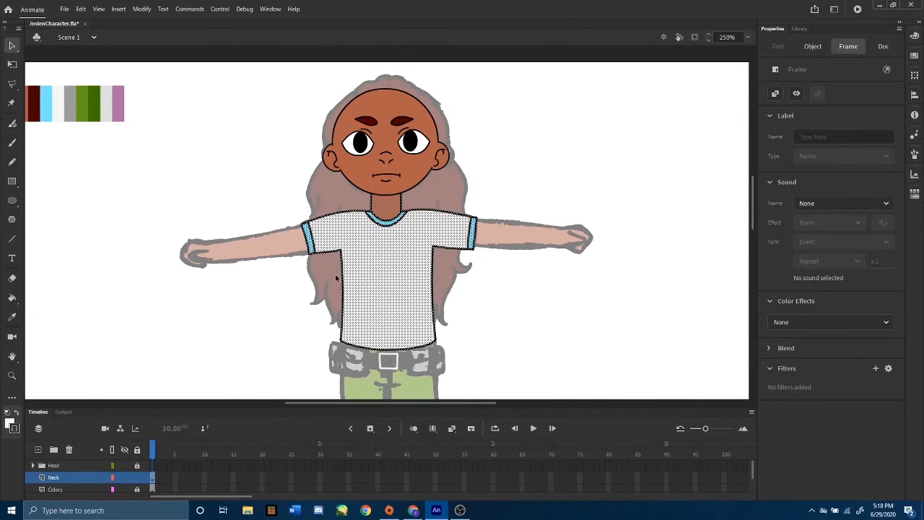
{"action": "double_click", "coordinate": [62, 477]}
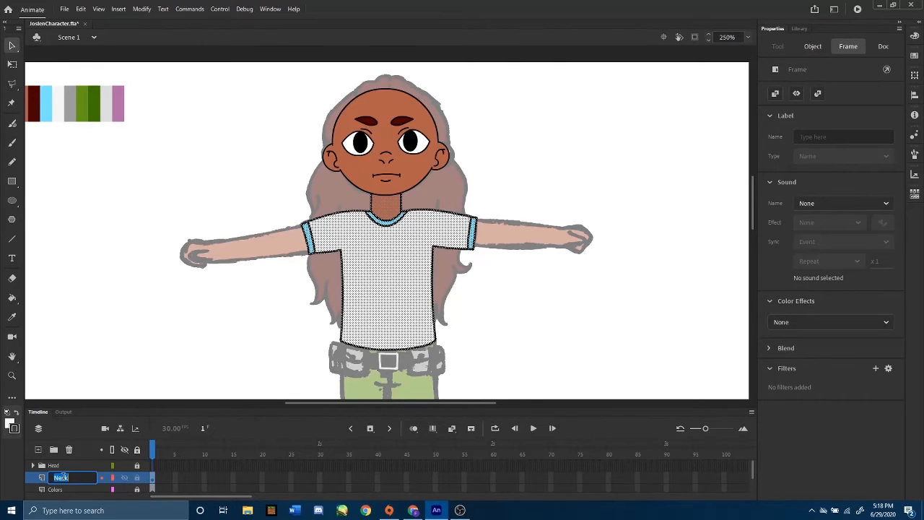
{"action": "type", "text": "Torso"}
{"action": "key", "text": "Return"}
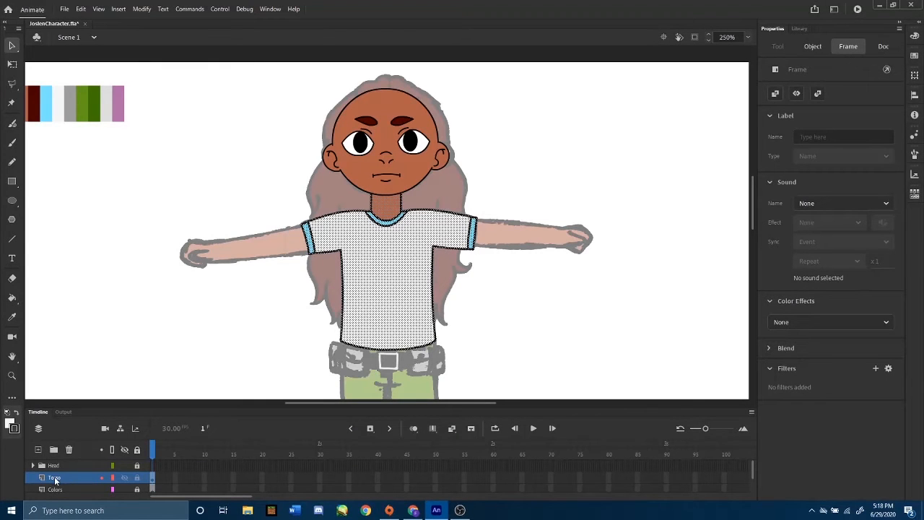
- Add a new layer directly above Torso and name it Arms
{"action": "left_click", "coordinate": [40, 450]}
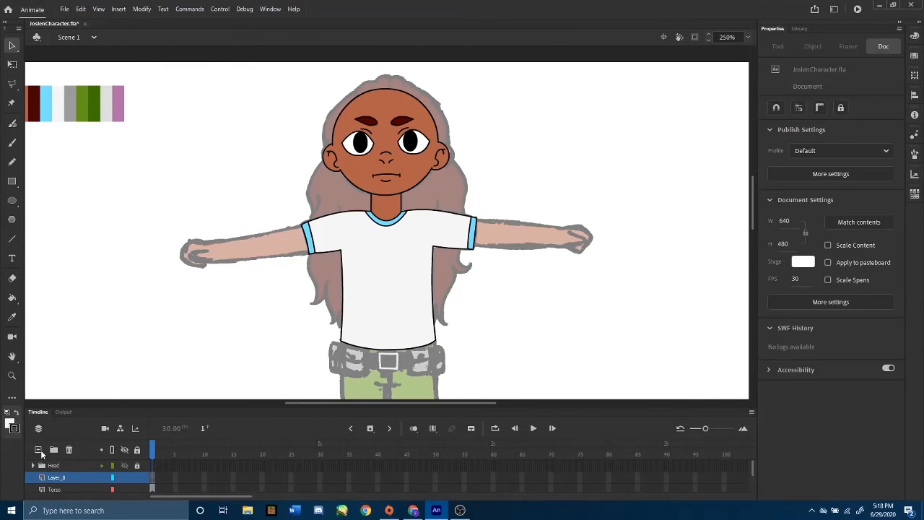
{"action": "left_click_drag", "start_coordinate": [191, 301], "coordinate": [210, 308]}
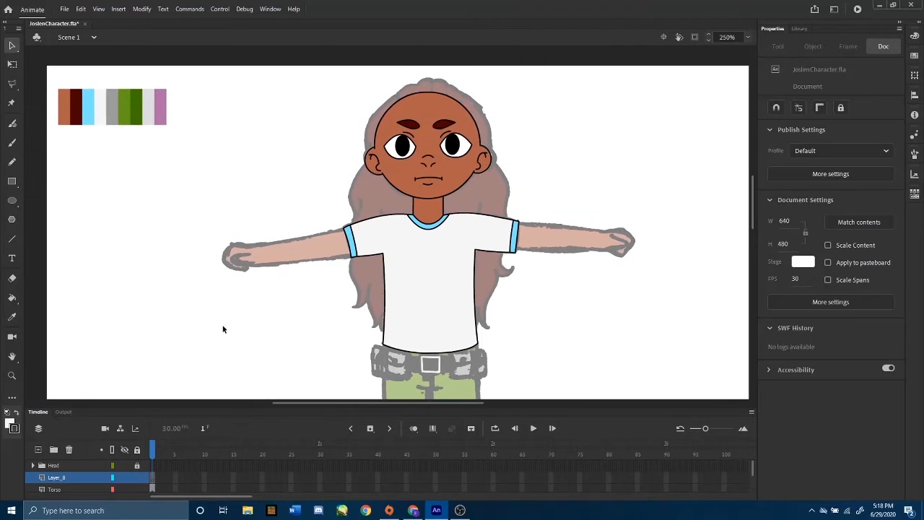
{"action": "double_click", "coordinate": [56, 477]}
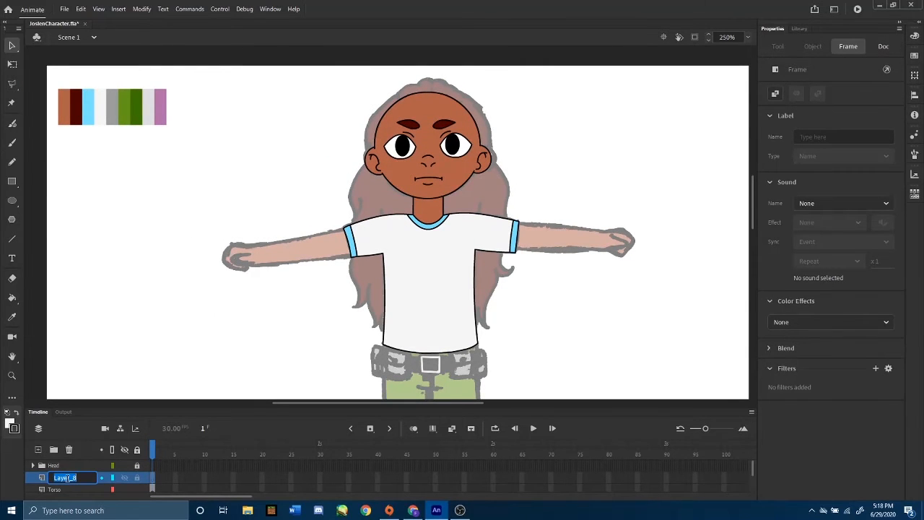
{"action": "type", "text": "Arms"}
- Draw a straight line along the upper edge of the left arm sketch, from the wrist to the sleeve cuff
{"action": "left_click_drag", "start_coordinate": [250, 360], "coordinate": [287, 354]}
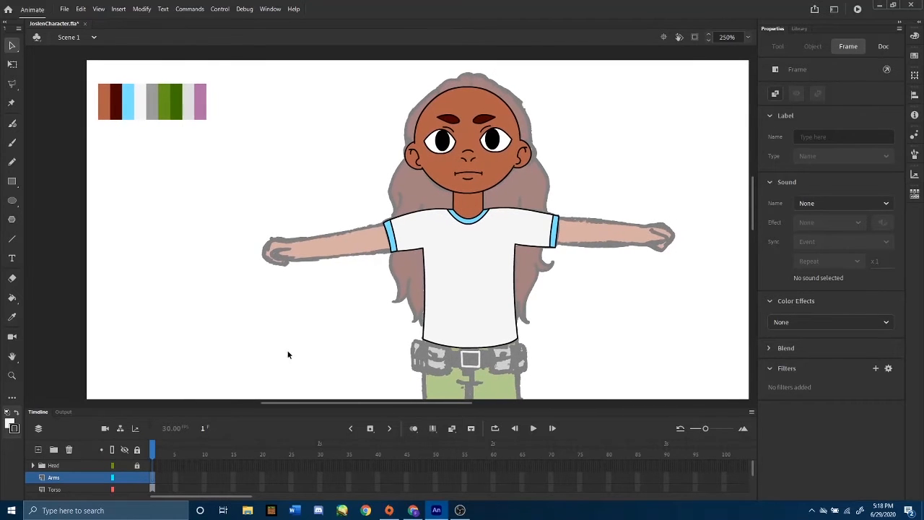
{"action": "key", "text": "ctrl+equal"}
{"action": "left_click_drag", "start_coordinate": [295, 220], "coordinate": [357, 204]}
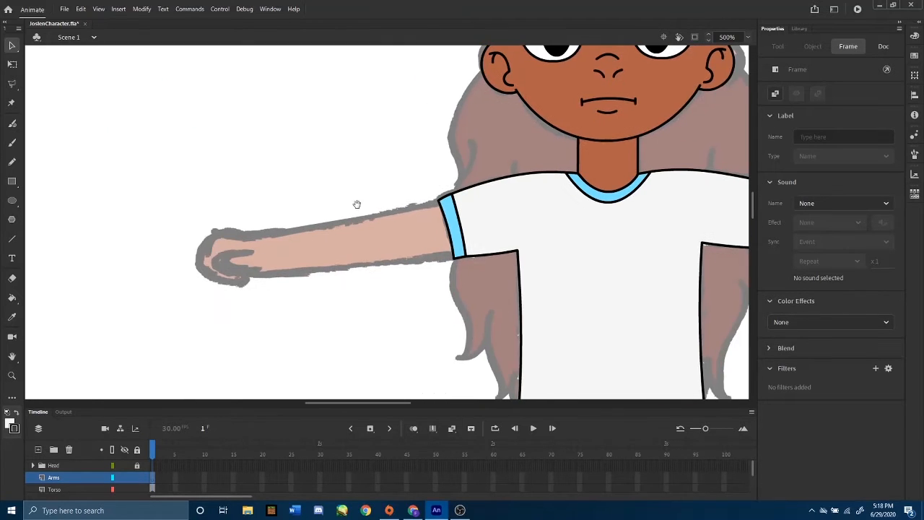
{"action": "key", "text": "ctrl+equal"}
{"action": "left_click_drag", "start_coordinate": [416, 182], "coordinate": [424, 183]}
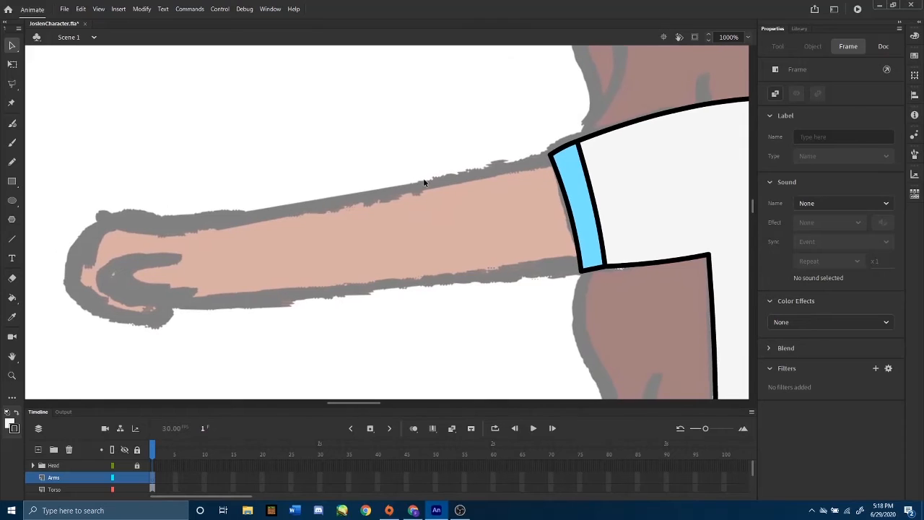
{"action": "left_click", "coordinate": [11, 241]}
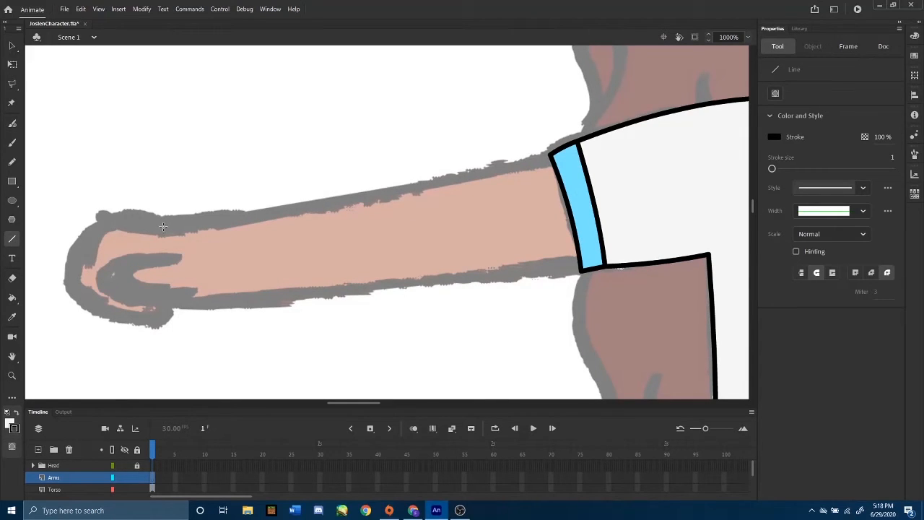
{"action": "mouse_move", "coordinate": [163, 226]}
{"action": "left_mouse_down"}
{"action": "mouse_move", "coordinate": [506, 175]}
{"action": "mouse_move", "coordinate": [553, 151]}
{"action": "mouse_move", "coordinate": [552, 160]}
{"action": "left_mouse_up"}
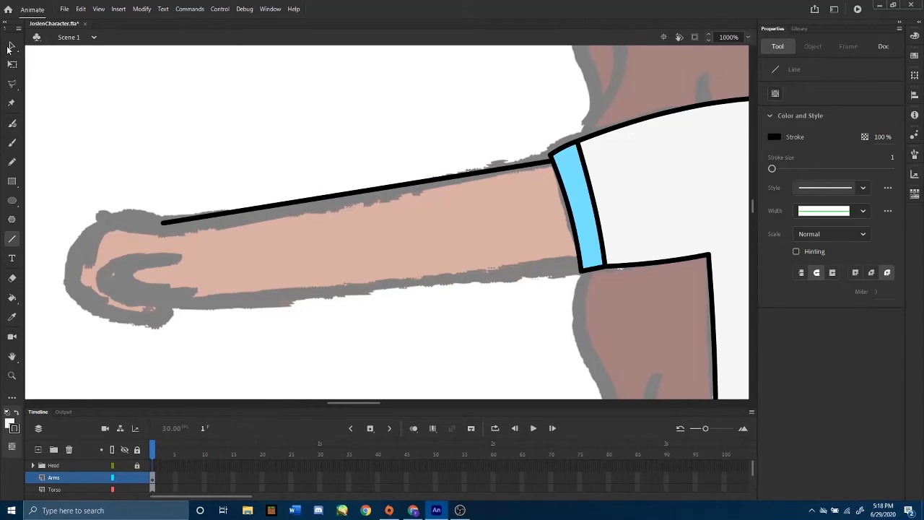
- Shorten the left arm's upper line at both ends, stopping well before the cuff, and bend it slightly upward
{"action": "left_click", "coordinate": [11, 47]}
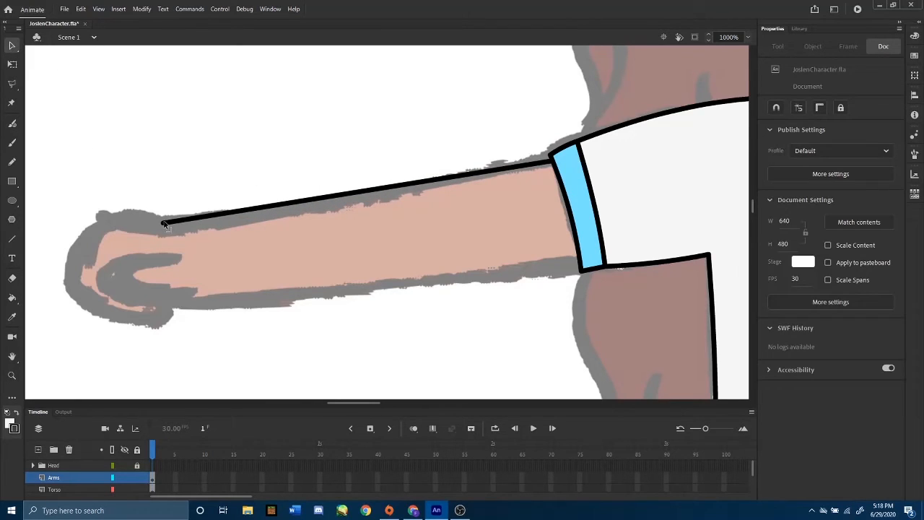
{"action": "mouse_move", "coordinate": [164, 223]}
{"action": "left_mouse_down"}
{"action": "mouse_move", "coordinate": [175, 224]}
{"action": "mouse_move", "coordinate": [166, 224]}
{"action": "left_mouse_up"}
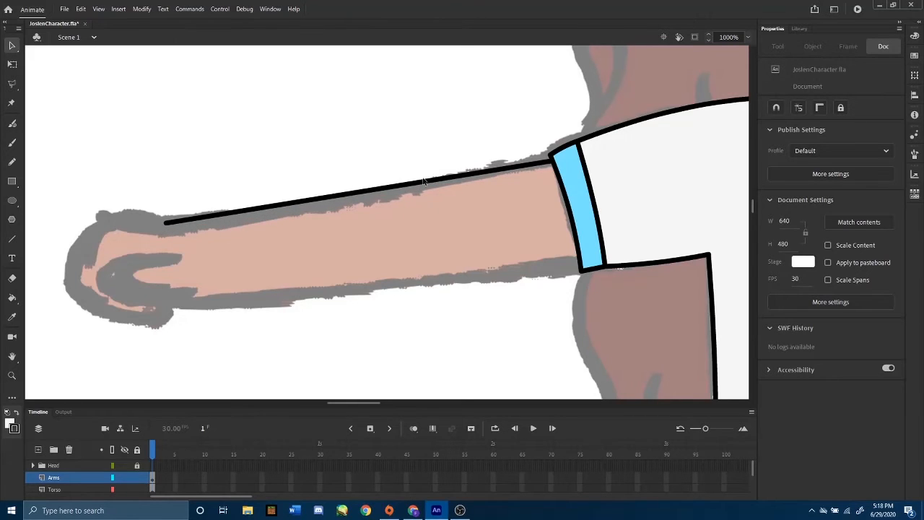
{"action": "left_click_drag", "start_coordinate": [551, 164], "coordinate": [460, 183]}
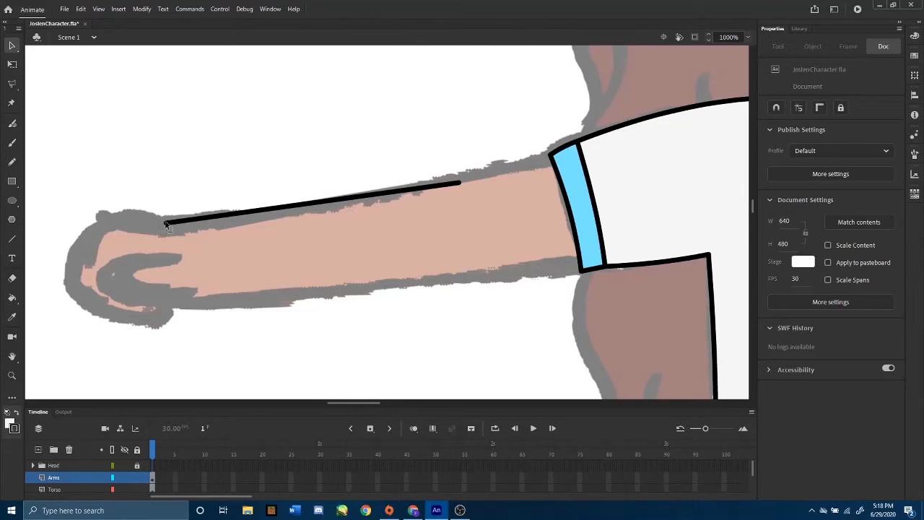
{"action": "mouse_move", "coordinate": [166, 224]}
{"action": "left_mouse_down"}
{"action": "mouse_move", "coordinate": [188, 225]}
{"action": "mouse_move", "coordinate": [179, 228]}
{"action": "left_mouse_up"}
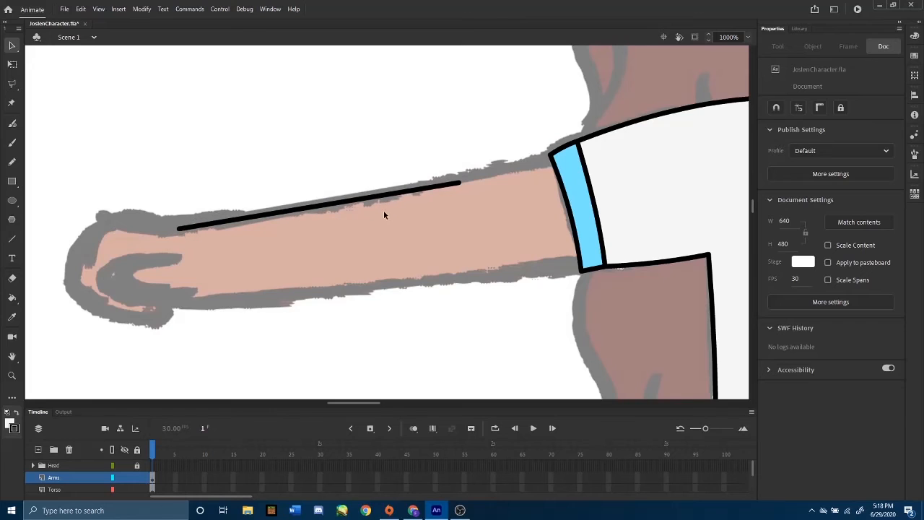
{"action": "left_click_drag", "start_coordinate": [346, 202], "coordinate": [344, 199]}
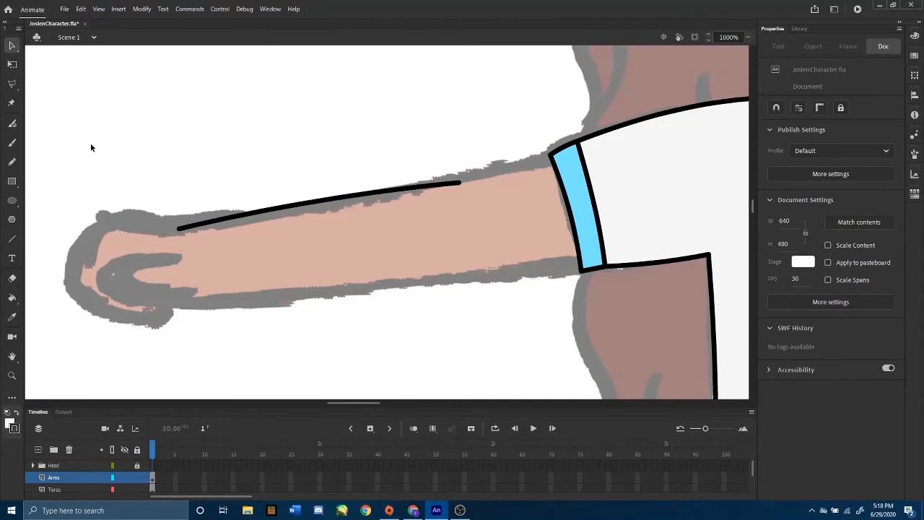
- Extend the left arm's upper line to the sleeve cuff, and draw its lower edge as two joined straight lines from the wrist to the cuff
{"action": "left_click", "coordinate": [11, 238]}
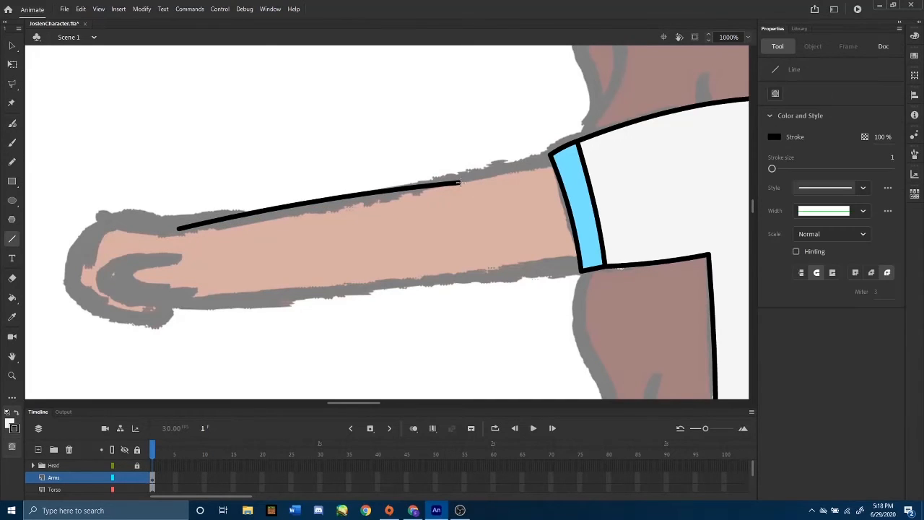
{"action": "left_click_drag", "start_coordinate": [460, 183], "coordinate": [552, 161]}
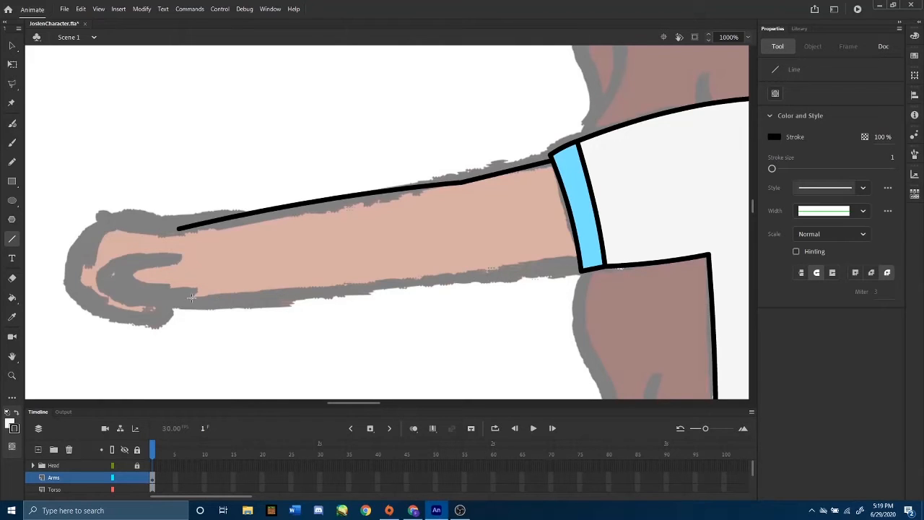
{"action": "left_click_drag", "start_coordinate": [191, 299], "coordinate": [475, 279]}
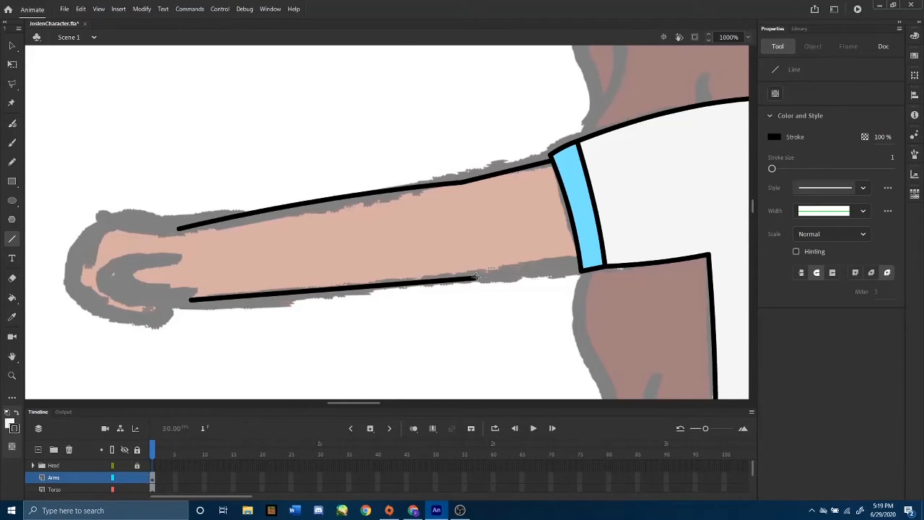
{"action": "left_click_drag", "start_coordinate": [475, 278], "coordinate": [579, 265]}
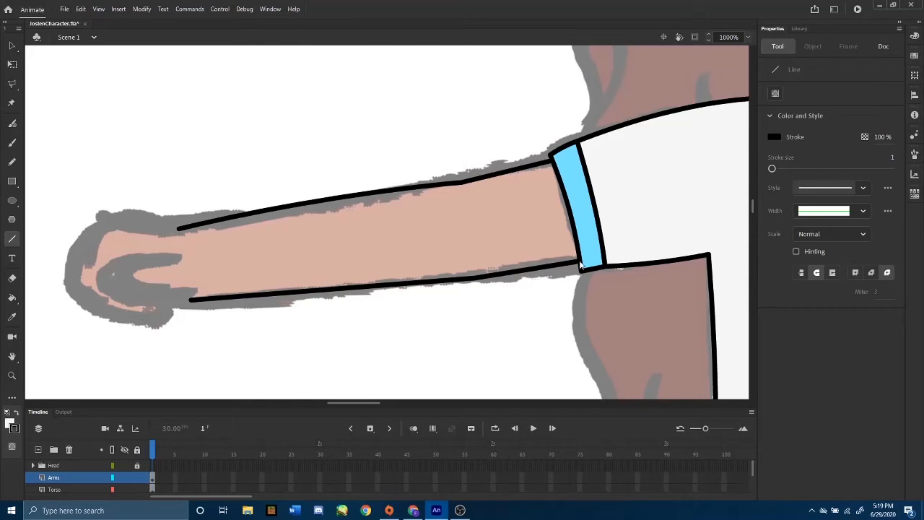
{"action": "left_click", "coordinate": [12, 64]}
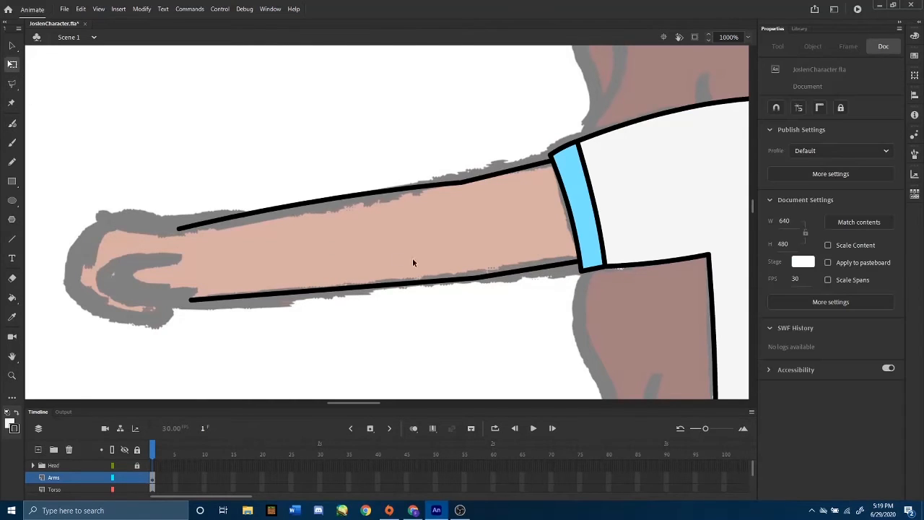
{"action": "left_click_drag", "start_coordinate": [474, 280], "coordinate": [475, 276]}
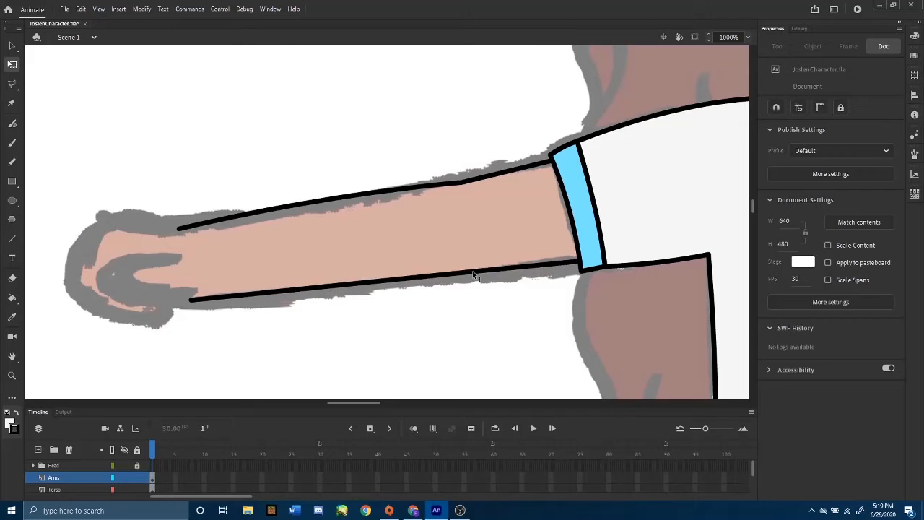
{"action": "left_click", "coordinate": [480, 271]}
{"action": "left_click", "coordinate": [456, 311]}
{"action": "key", "text": "ctrl+z"}
{"action": "key", "text": "ctrl+z"}
{"action": "key", "text": "ctrl+z"}
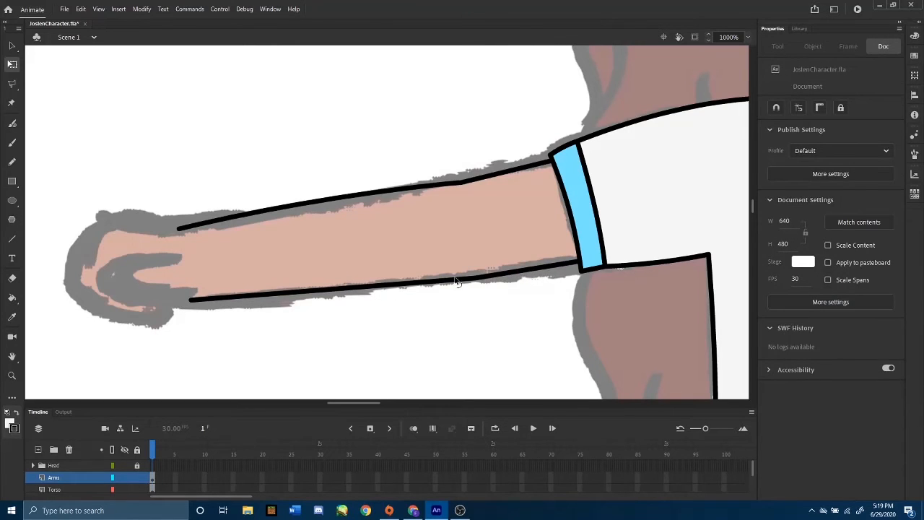
- Raise the joint in the left arm's lower line, and trace the thumb with three straight segments joining that line at the wrist
{"action": "left_click_drag", "start_coordinate": [476, 278], "coordinate": [477, 272]}
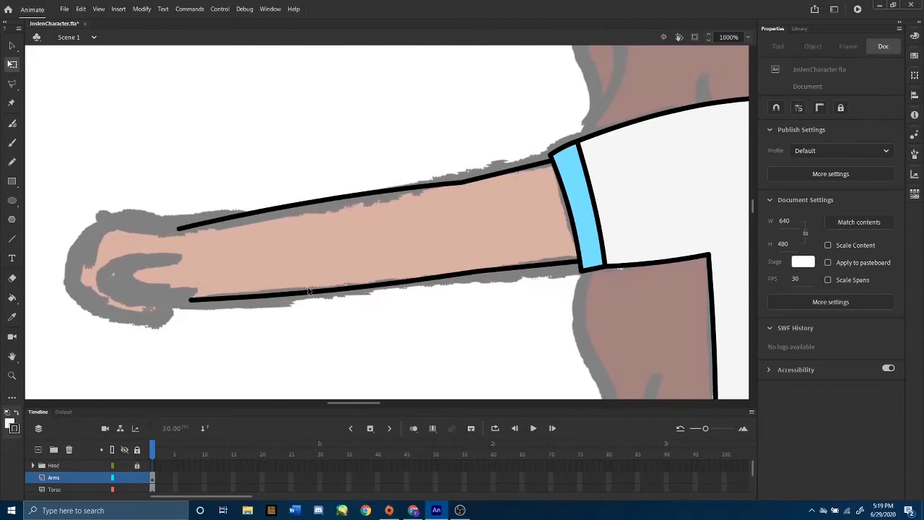
{"action": "scroll", "coordinate": [373, 237], "scroll_direction": "left", "scroll_amount": 5}
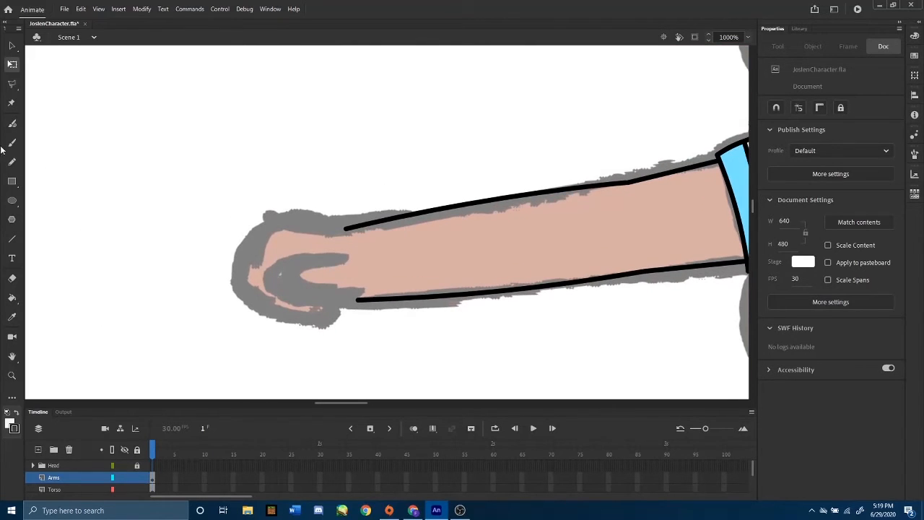
{"action": "left_click", "coordinate": [11, 240]}
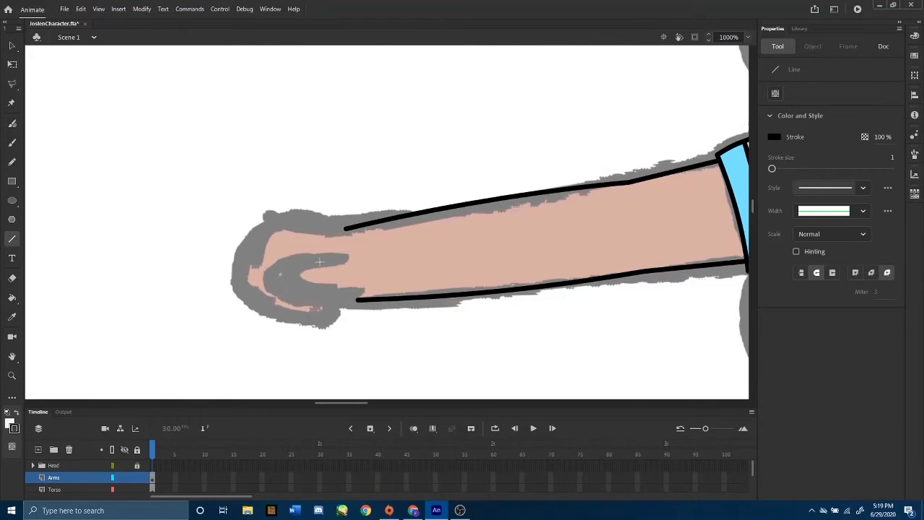
{"action": "mouse_move", "coordinate": [340, 257]}
{"action": "left_mouse_down"}
{"action": "mouse_move", "coordinate": [283, 263]}
{"action": "mouse_move", "coordinate": [287, 291]}
{"action": "mouse_move", "coordinate": [361, 299]}
{"action": "left_mouse_up"}
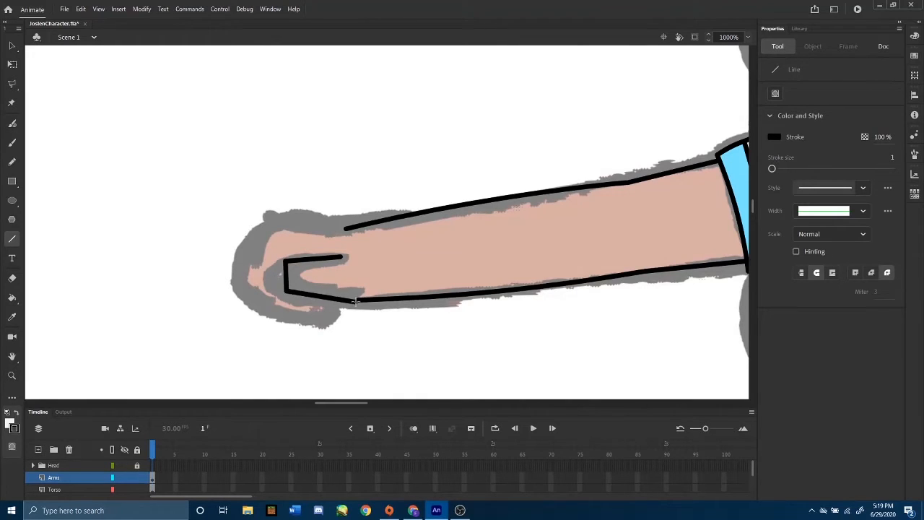
- Bend the thumb's end segment outward into a curve and adjust its corners and upper line to follow the sketch
{"action": "left_click", "coordinate": [11, 63]}
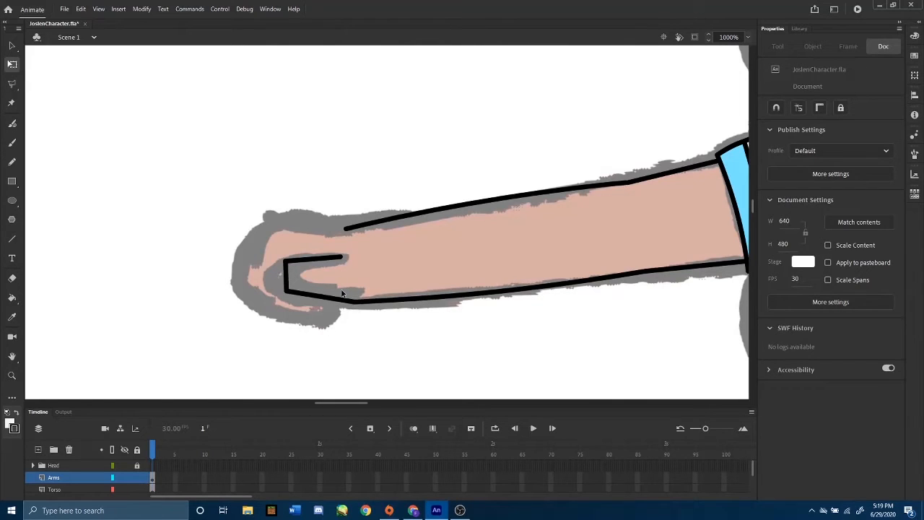
{"action": "mouse_move", "coordinate": [287, 283]}
{"action": "left_mouse_down"}
{"action": "mouse_move", "coordinate": [267, 277]}
{"action": "mouse_move", "coordinate": [290, 302]}
{"action": "left_mouse_up"}
{"action": "left_click_drag", "start_coordinate": [341, 257], "coordinate": [347, 256]}
{"action": "mouse_move", "coordinate": [285, 261]}
{"action": "left_mouse_down"}
{"action": "mouse_move", "coordinate": [273, 276]}
{"action": "mouse_move", "coordinate": [289, 261]}
{"action": "left_mouse_up"}
{"action": "left_click_drag", "start_coordinate": [283, 297], "coordinate": [284, 299]}
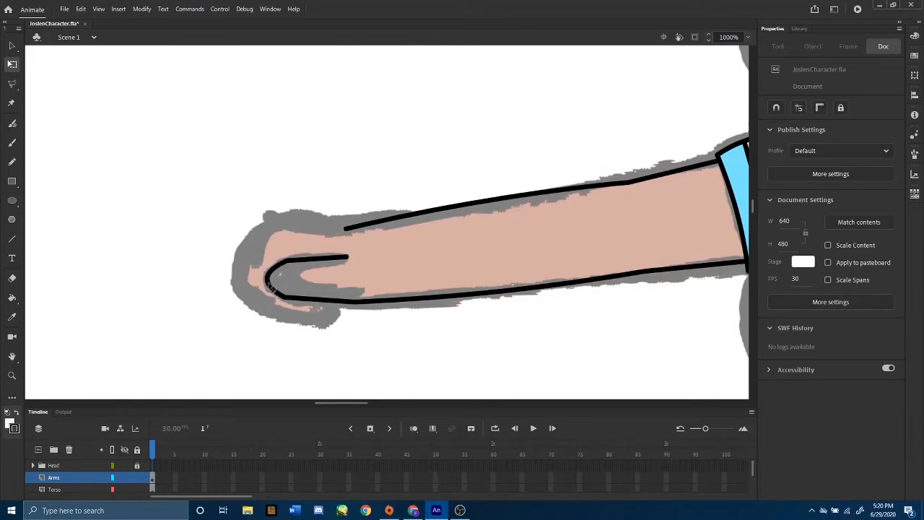
- Delete the curved thumb tip and replace it with two straight segments meeting in a point at the sketched tip
{"action": "left_click", "coordinate": [269, 284]}
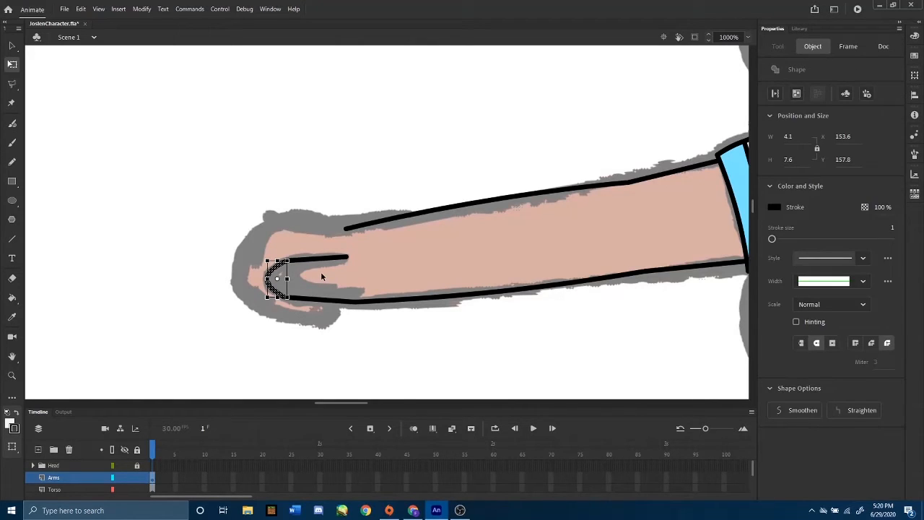
{"action": "key", "text": "Delete"}
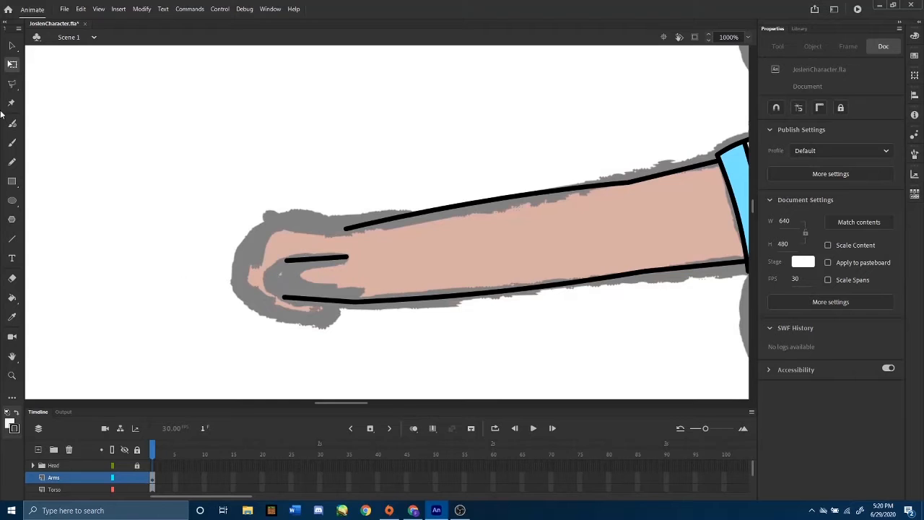
{"action": "left_click", "coordinate": [13, 239]}
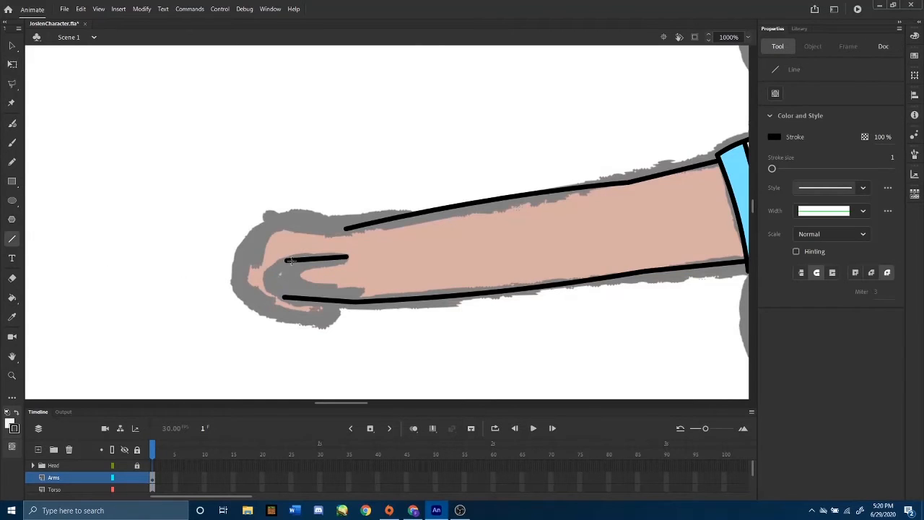
{"action": "left_click_drag", "start_coordinate": [287, 260], "coordinate": [264, 276]}
{"action": "left_click_drag", "start_coordinate": [262, 277], "coordinate": [283, 299]}
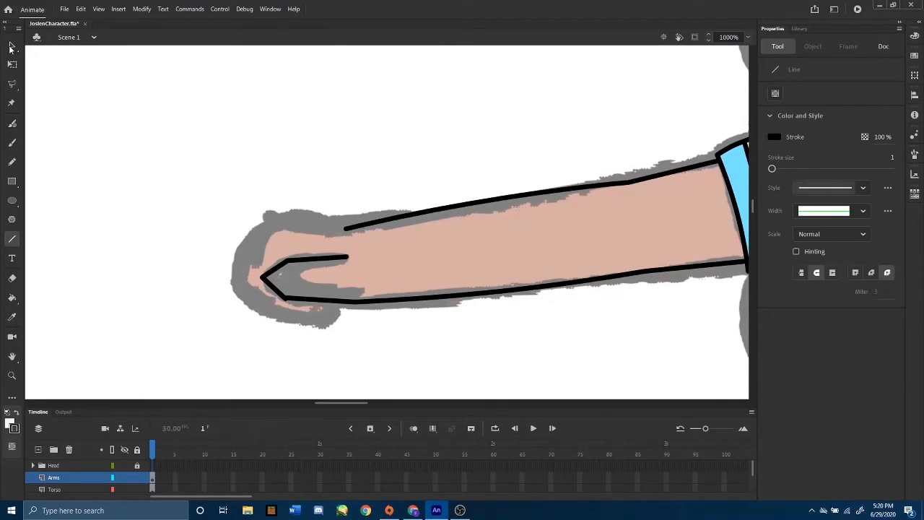
{"action": "left_click", "coordinate": [12, 46]}
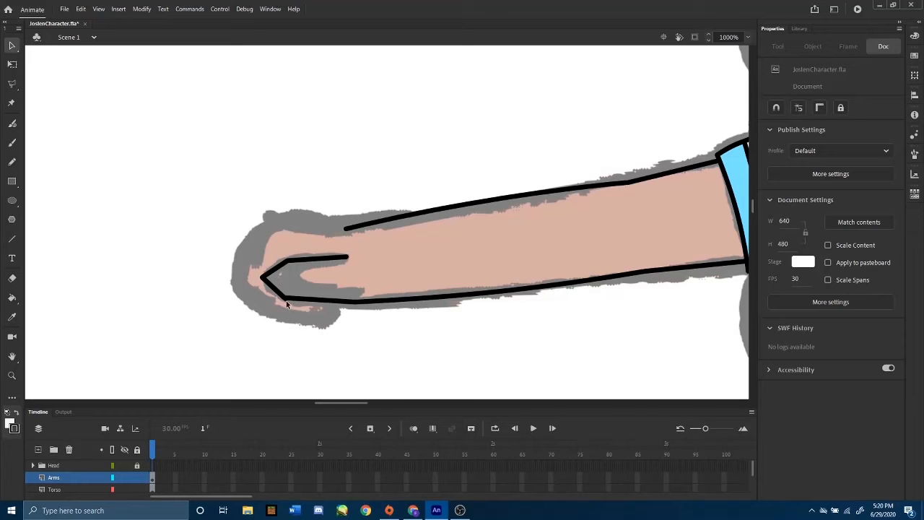
{"action": "left_click_drag", "start_coordinate": [286, 300], "coordinate": [278, 311]}
{"action": "left_click", "coordinate": [278, 307]}
{"action": "key", "text": "Delete"}
- Round the pointed thumb tip into a smooth curve and slightly shorten the free end of the thumb's upper line
{"action": "left_click", "coordinate": [12, 66]}
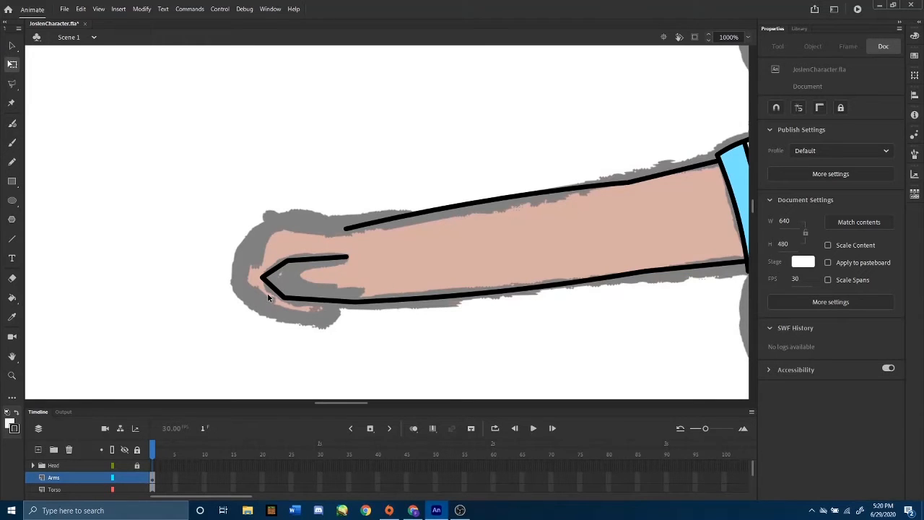
{"action": "mouse_move", "coordinate": [274, 288]}
{"action": "left_mouse_down"}
{"action": "mouse_move", "coordinate": [270, 265]}
{"action": "mouse_move", "coordinate": [267, 284]}
{"action": "mouse_move", "coordinate": [289, 298]}
{"action": "left_mouse_up"}
{"action": "left_click_drag", "start_coordinate": [349, 257], "coordinate": [338, 254]}
- Outline the fist with connected straight segments, from the arm's upper line around the knuckles and back to the lower line below the thumb
{"action": "left_click", "coordinate": [12, 240]}
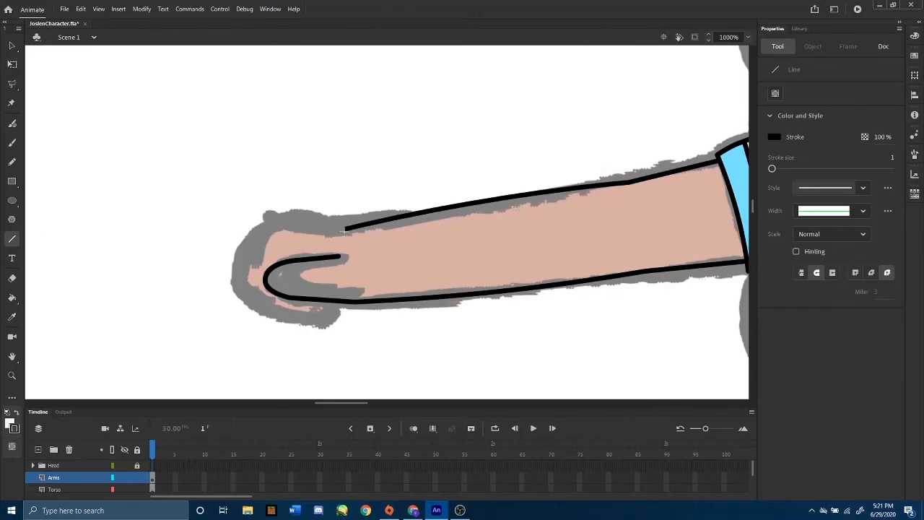
{"action": "left_click_drag", "start_coordinate": [347, 228], "coordinate": [247, 223]}
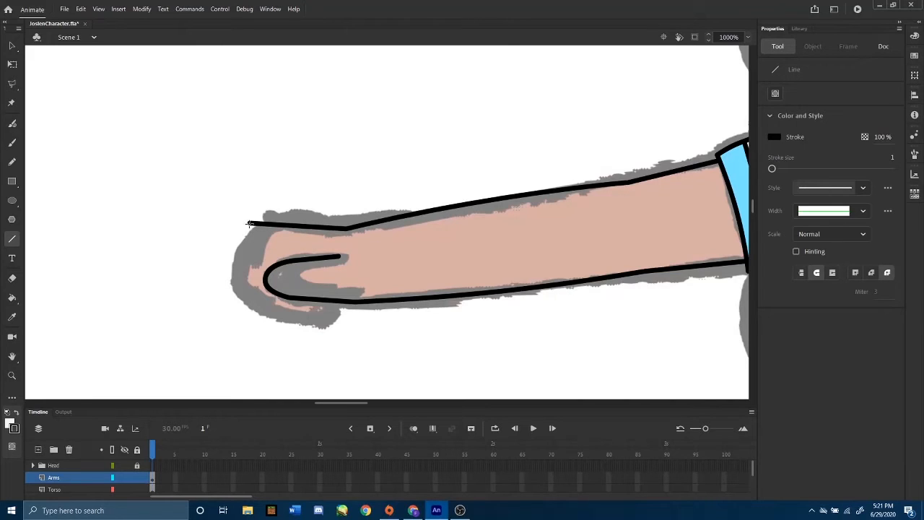
{"action": "mouse_move", "coordinate": [248, 223]}
{"action": "left_mouse_down"}
{"action": "mouse_move", "coordinate": [241, 304]}
{"action": "mouse_move", "coordinate": [292, 329]}
{"action": "mouse_move", "coordinate": [347, 321]}
{"action": "mouse_move", "coordinate": [346, 303]}
{"action": "left_mouse_up"}
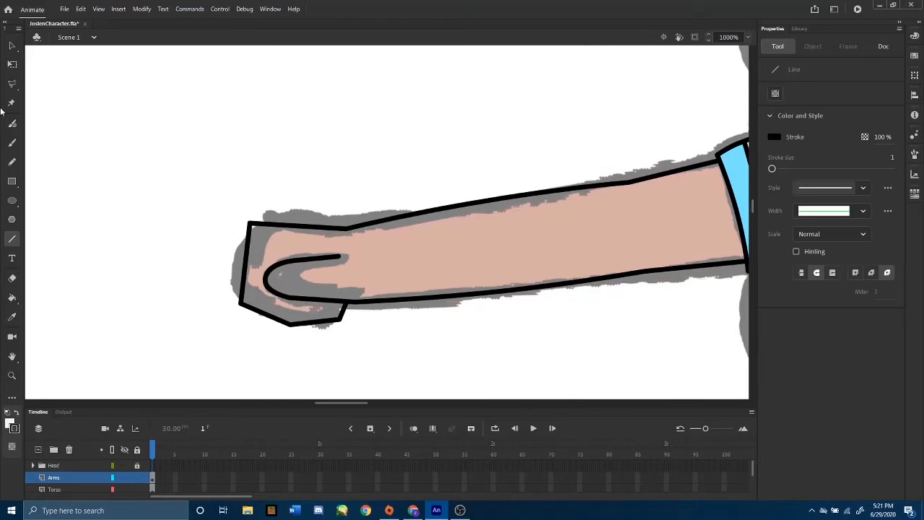
- Bend the straight fist segments and reposition their corners so the outline follows the rounded hand sketch
{"action": "left_click", "coordinate": [11, 64]}
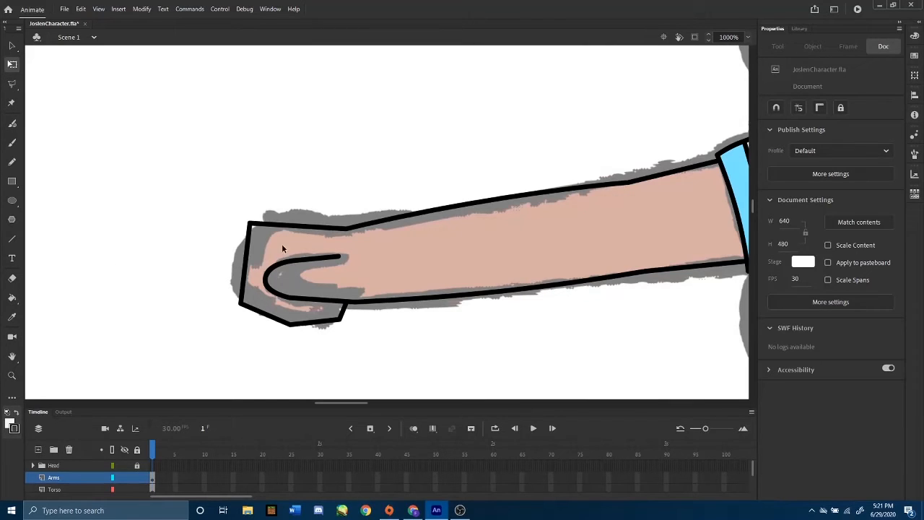
{"action": "left_click_drag", "start_coordinate": [249, 262], "coordinate": [236, 264]}
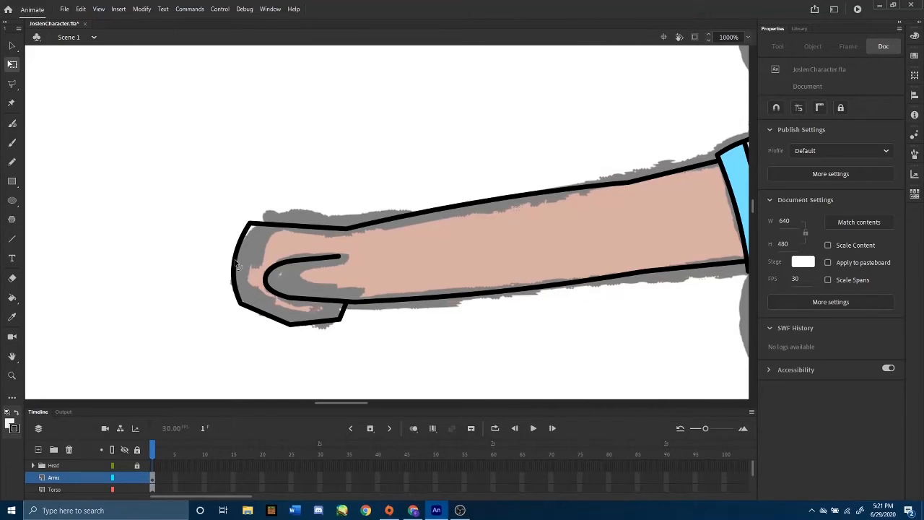
{"action": "left_click_drag", "start_coordinate": [249, 222], "coordinate": [289, 222]}
{"action": "left_click_drag", "start_coordinate": [268, 314], "coordinate": [318, 324]}
{"action": "left_click_drag", "start_coordinate": [345, 312], "coordinate": [338, 303]}
{"action": "left_click_drag", "start_coordinate": [242, 307], "coordinate": [241, 296]}
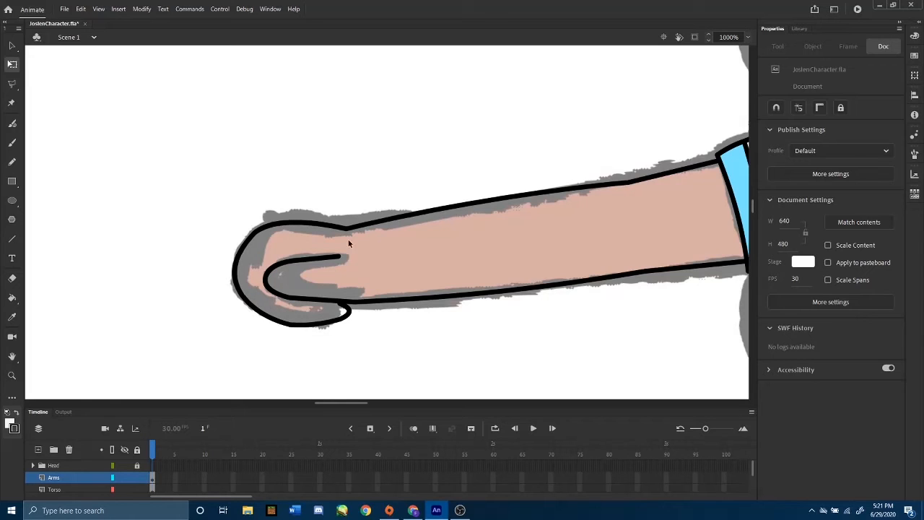
{"action": "left_click_drag", "start_coordinate": [349, 235], "coordinate": [350, 229]}
{"action": "mouse_move", "coordinate": [254, 233]}
{"action": "left_mouse_down"}
{"action": "mouse_move", "coordinate": [264, 226]}
{"action": "mouse_move", "coordinate": [254, 235]}
{"action": "left_mouse_up"}
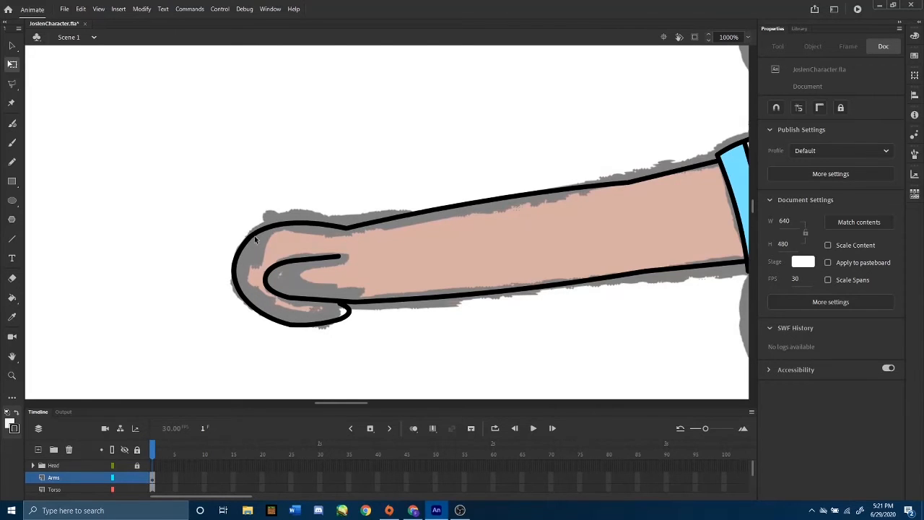
- Refine the curves below the thumb and along the outer side of the fist to match the sketch more closely
{"action": "left_click_drag", "start_coordinate": [346, 310], "coordinate": [348, 305]}
{"action": "left_click_drag", "start_coordinate": [290, 297], "coordinate": [288, 328]}
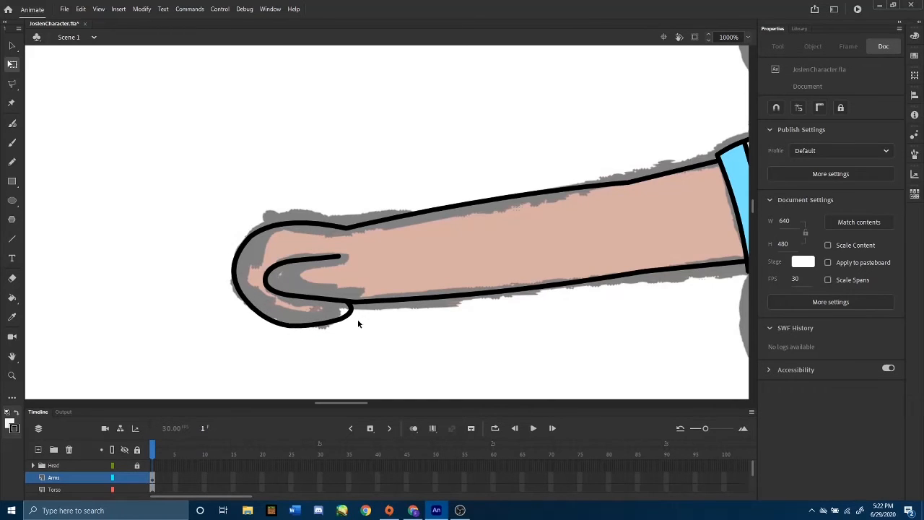
{"action": "left_click_drag", "start_coordinate": [471, 314], "coordinate": [415, 306]}
{"action": "left_click_drag", "start_coordinate": [299, 298], "coordinate": [296, 297]}
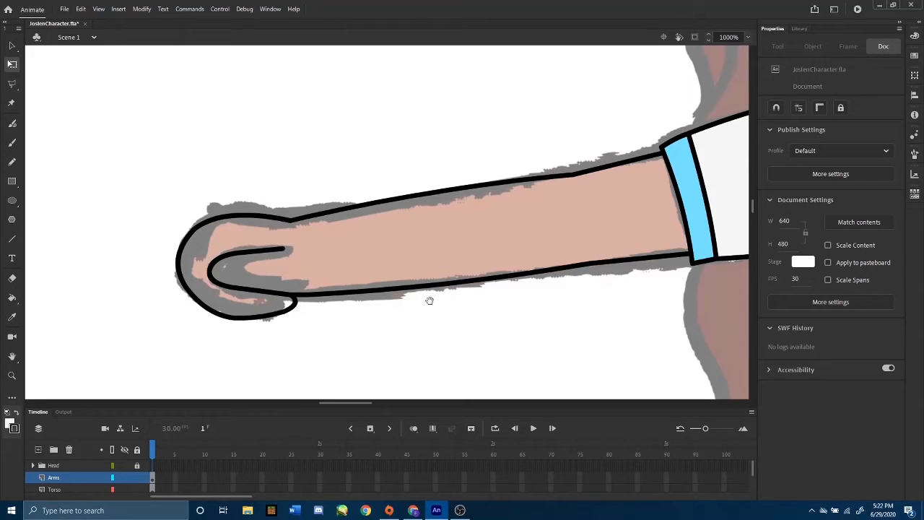
{"action": "left_click_drag", "start_coordinate": [262, 293], "coordinate": [233, 290]}
{"action": "left_click_drag", "start_coordinate": [475, 330], "coordinate": [437, 320]}
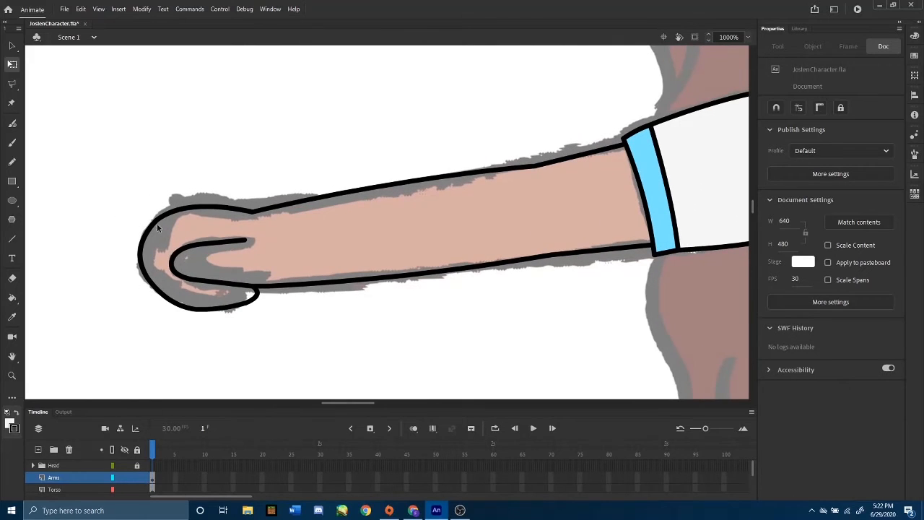
{"action": "left_click_drag", "start_coordinate": [157, 224], "coordinate": [160, 229]}
{"action": "left_click_drag", "start_coordinate": [147, 282], "coordinate": [137, 263]}
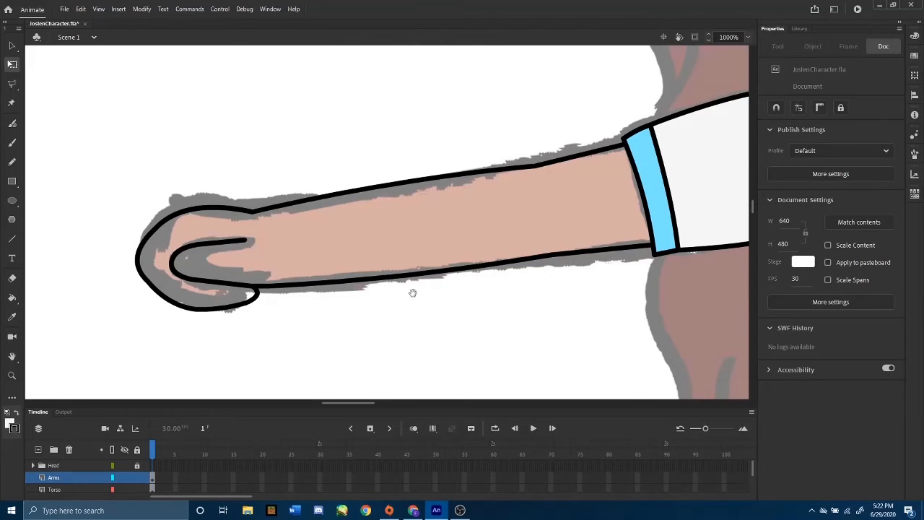
- Duplicate the complete arm and fist outline, including the last lower-line segment beside the sleeve cuff
{"action": "left_click_drag", "start_coordinate": [412, 292], "coordinate": [377, 291]}
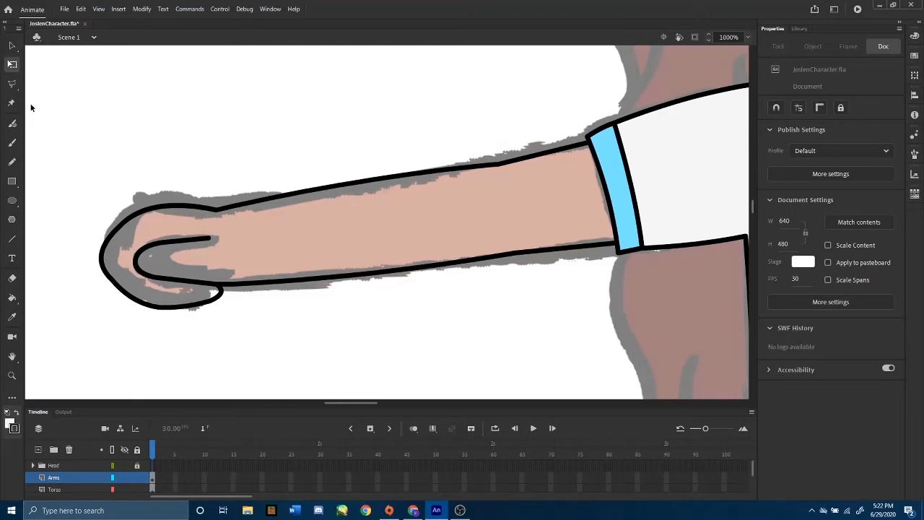
{"action": "mouse_move", "coordinate": [30, 100]}
{"action": "left_mouse_down"}
{"action": "mouse_move", "coordinate": [384, 351]}
{"action": "mouse_move", "coordinate": [524, 377]}
{"action": "left_mouse_up"}
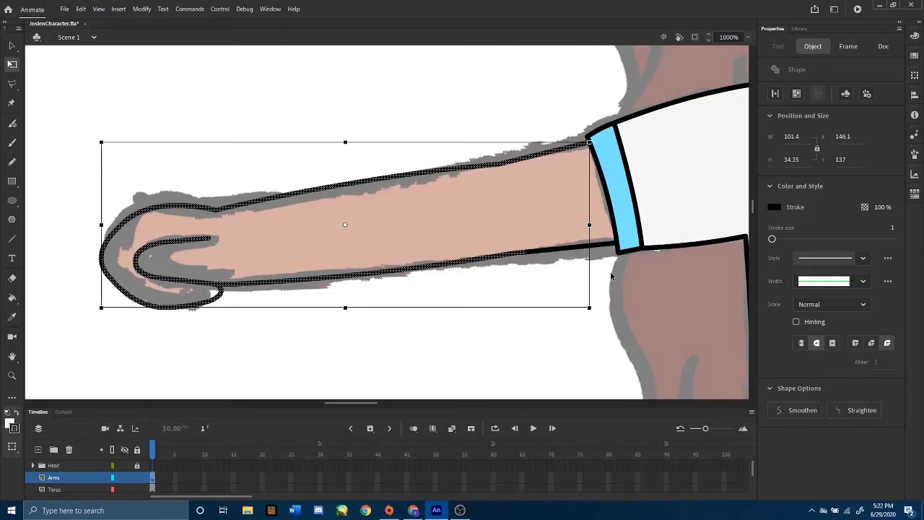
{"action": "left_click", "coordinate": [606, 250], "text": "shift"}
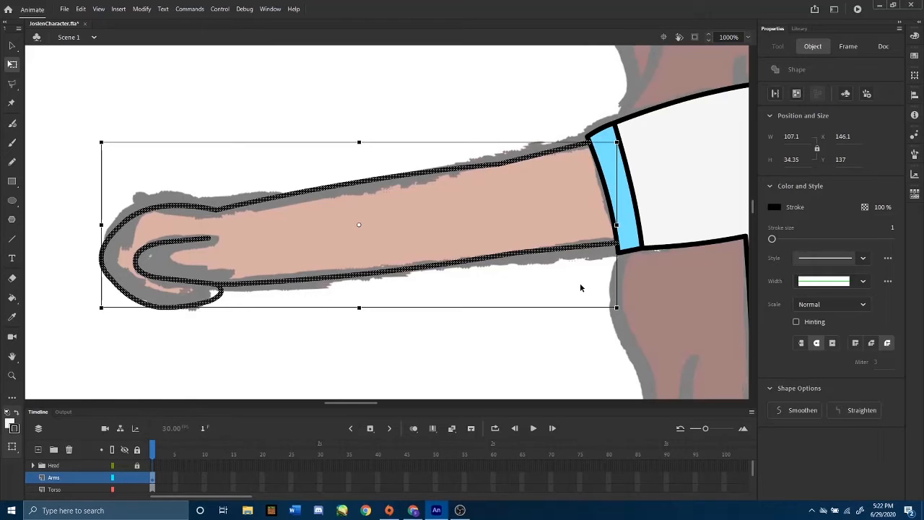
{"action": "key", "text": "ctrl+v"}
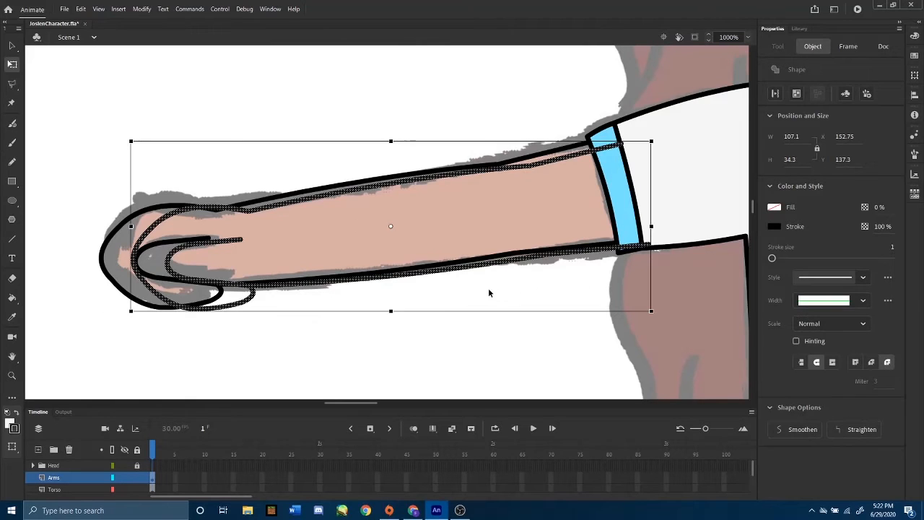
- Flip the duplicated arm outline horizontally and move it over the sketched arm at the opposite sleeve
{"action": "right_click", "coordinate": [503, 261]}
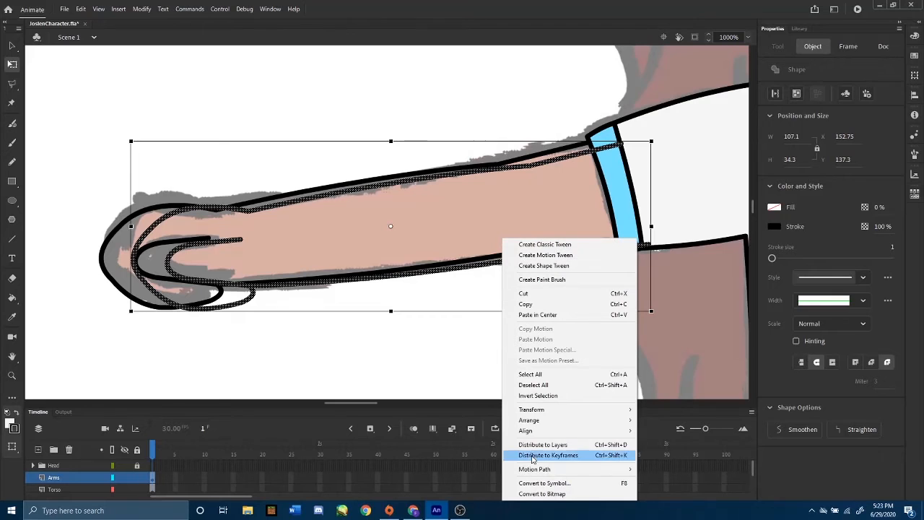
{"action": "mouse_move", "coordinate": [564, 409]}
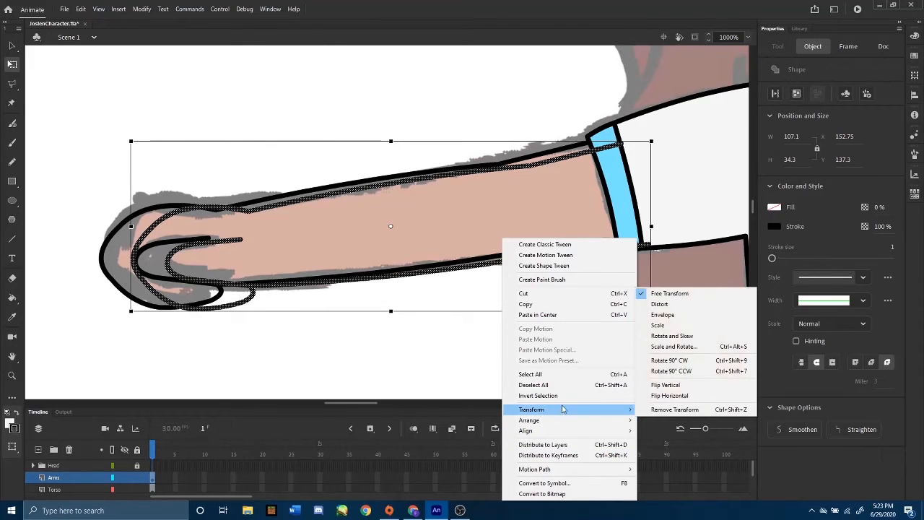
{"action": "left_click", "coordinate": [670, 395]}
{"action": "key", "text": "ctrl+minus"}
{"action": "key", "text": "ctrl+minus"}
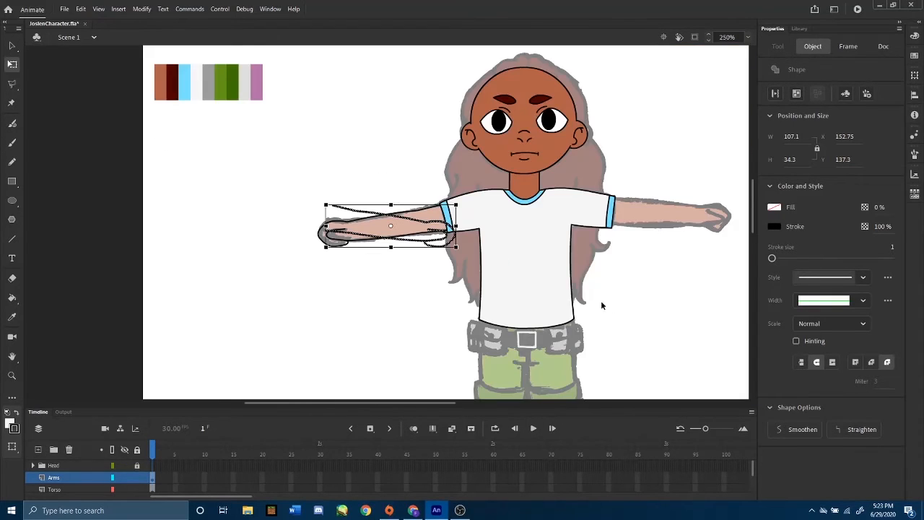
{"action": "left_click_drag", "start_coordinate": [432, 245], "coordinate": [721, 244]}
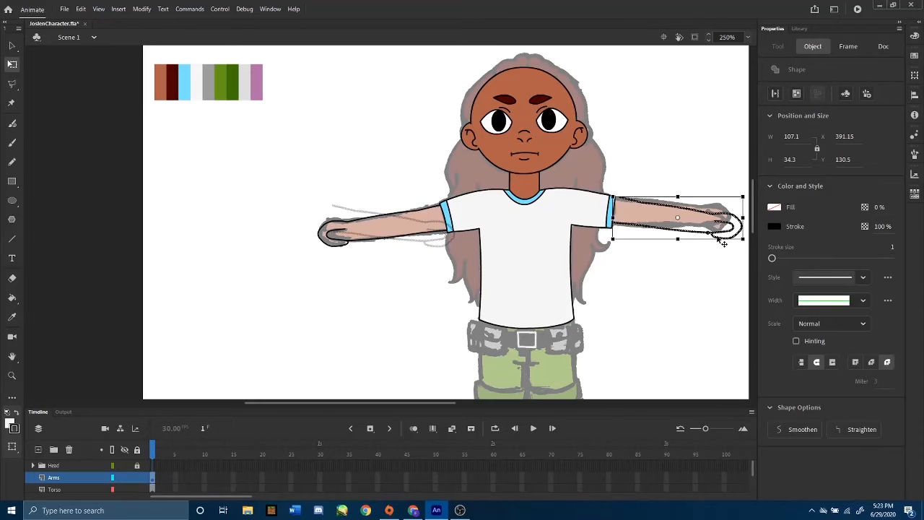
- Shift the mirrored arm closer to the sleeve cuff and rotate it slightly upward toward the sketch
{"action": "left_click_drag", "start_coordinate": [674, 265], "coordinate": [425, 258]}
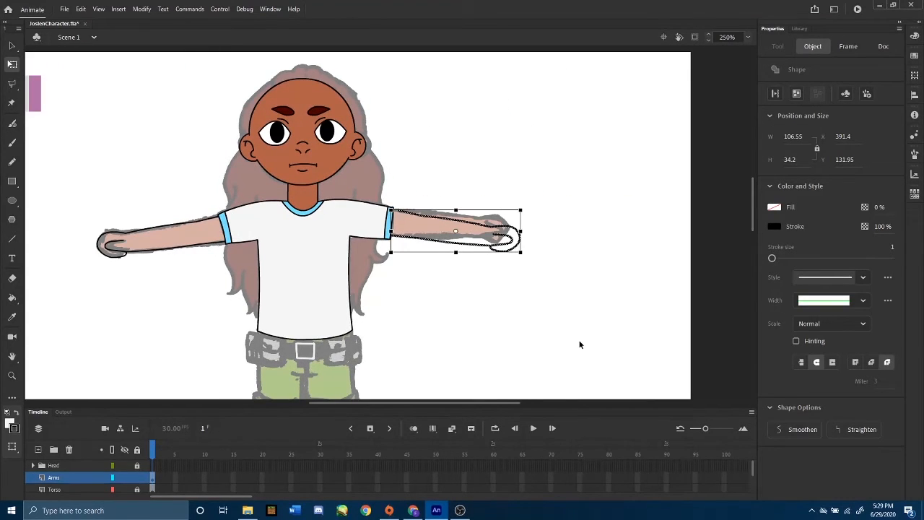
{"action": "key", "text": "ctrl+equal"}
{"action": "key", "text": "ctrl+equal"}
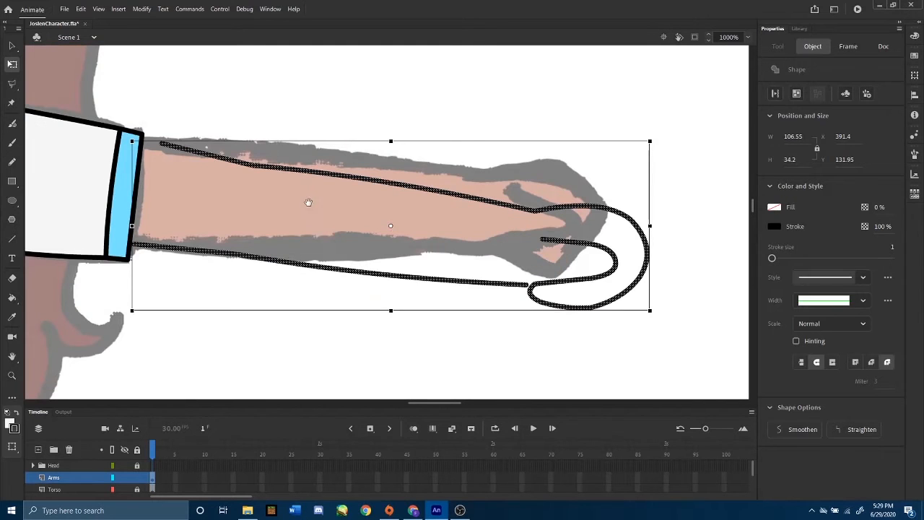
{"action": "left_click_drag", "start_coordinate": [308, 203], "coordinate": [349, 198]}
{"action": "left_click_drag", "start_coordinate": [483, 199], "coordinate": [477, 196]}
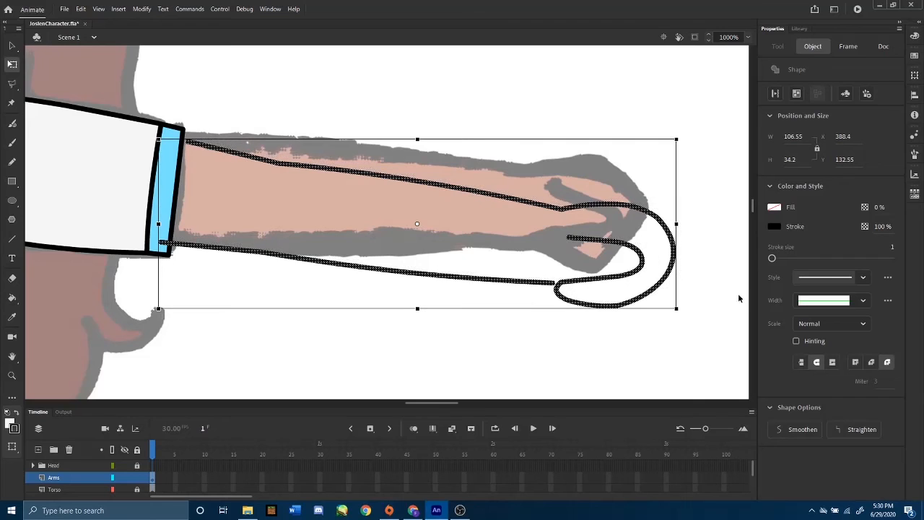
{"action": "left_click_drag", "start_coordinate": [686, 319], "coordinate": [660, 286]}
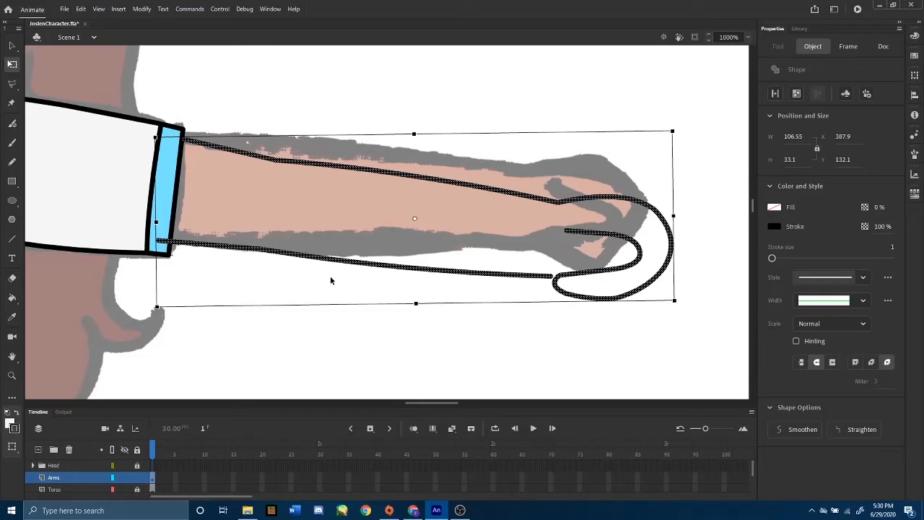
{"action": "left_click", "coordinate": [60, 305]}
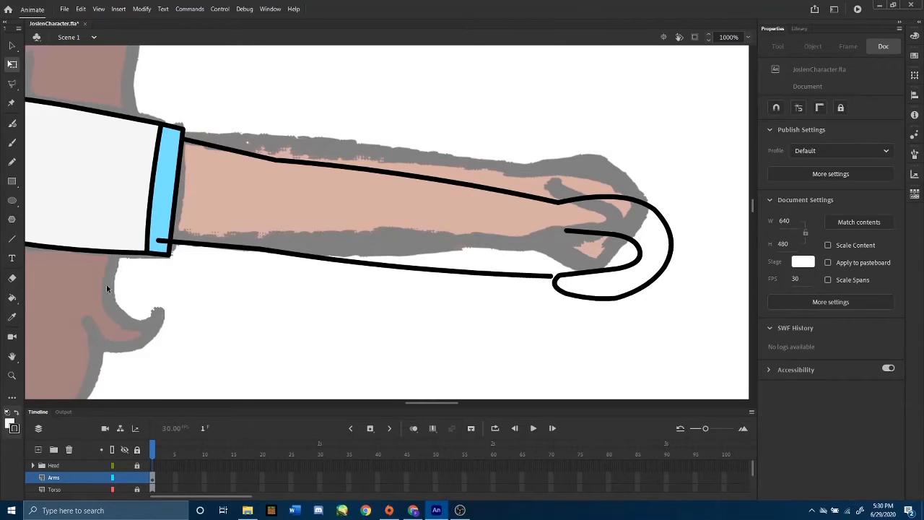
- Join the mirrored arm's lower line to the fist outline and pull its other end back to the sleeve cuff's edge
{"action": "left_click_drag", "start_coordinate": [552, 278], "coordinate": [559, 284]}
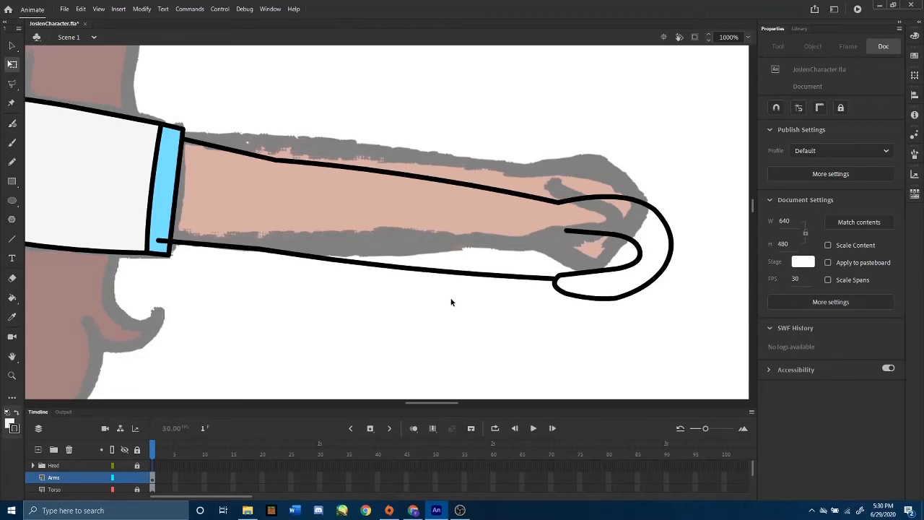
{"action": "left_click_drag", "start_coordinate": [160, 241], "coordinate": [174, 245]}
{"action": "left_click", "coordinate": [166, 243]}
{"action": "left_click", "coordinate": [166, 244]}
{"action": "left_click", "coordinate": [166, 244]}
{"action": "left_click", "coordinate": [167, 244]}
{"action": "left_click_drag", "start_coordinate": [192, 281], "coordinate": [316, 278]}
{"action": "key", "text": "ctrl+minus"}
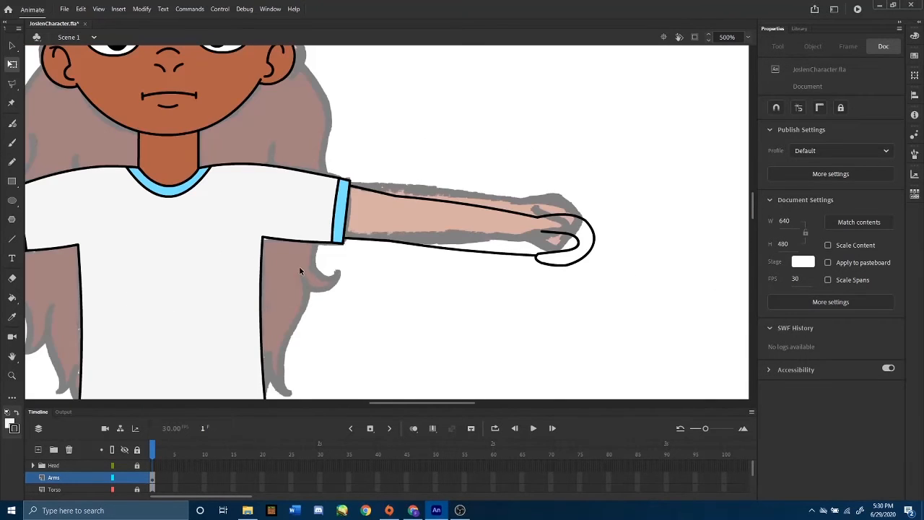
{"action": "left_click_drag", "start_coordinate": [434, 405], "coordinate": [336, 406]}
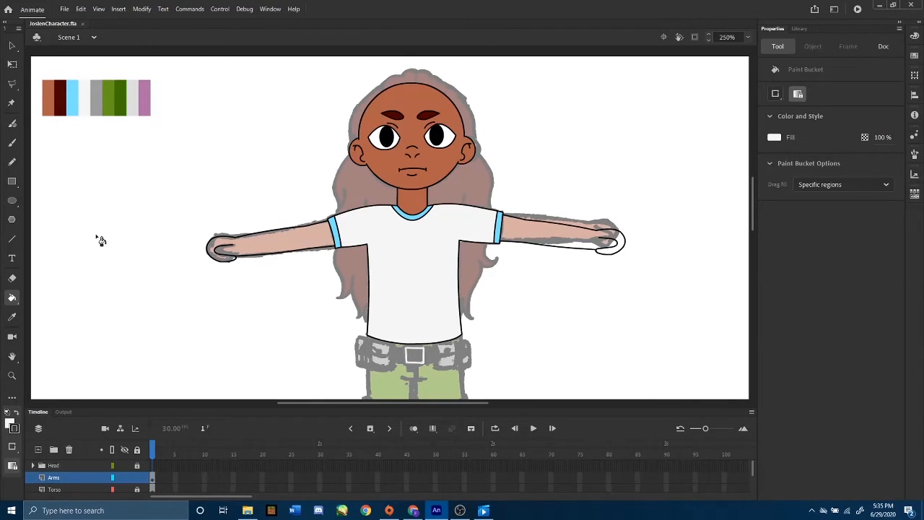
- Close the left arm's open end with a straight line along the outer edge of the sleeve cuff
{"action": "left_click", "coordinate": [8, 239]}
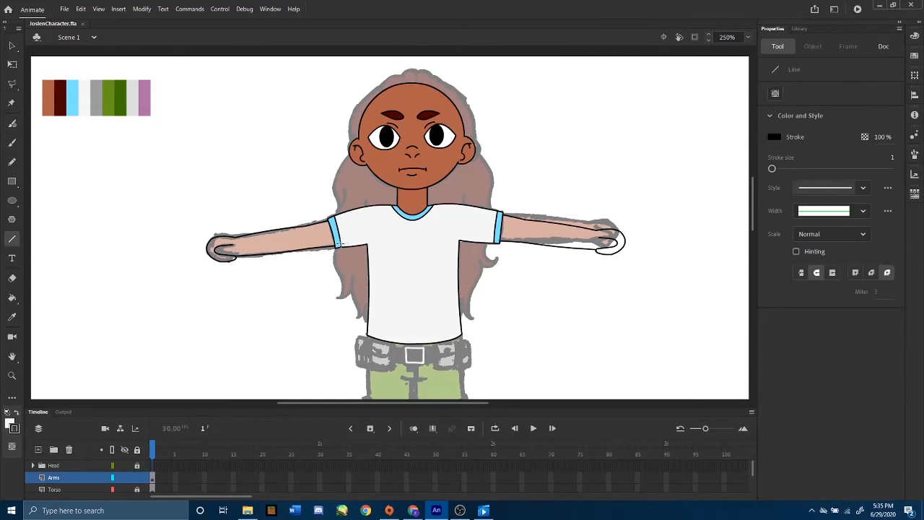
{"action": "scroll", "coordinate": [347, 240], "scroll_direction": "up", "scroll_amount": 4}
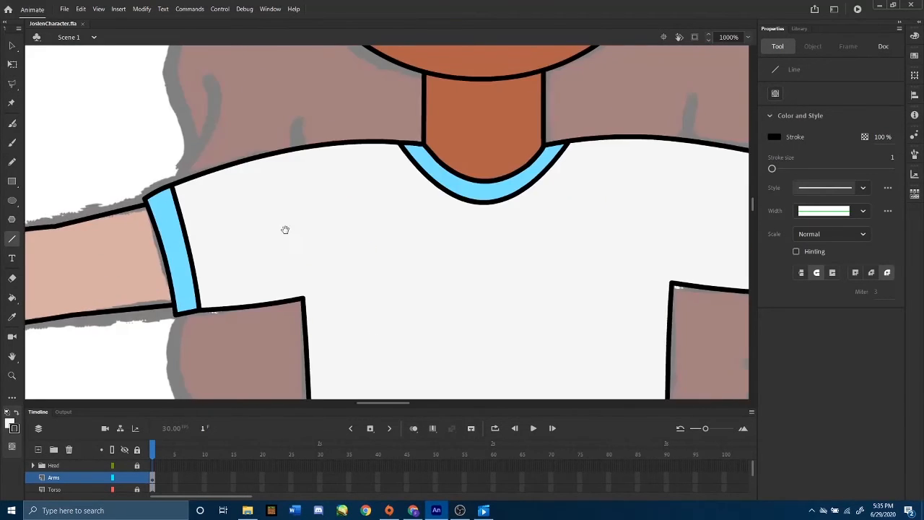
{"action": "left_click_drag", "start_coordinate": [387, 222], "coordinate": [427, 212]}
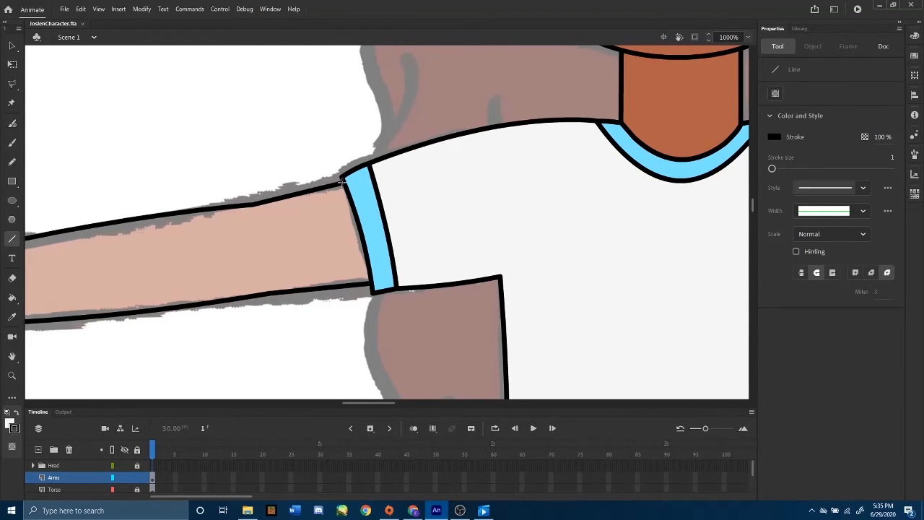
{"action": "mouse_move", "coordinate": [342, 179]}
{"action": "left_mouse_down"}
{"action": "mouse_move", "coordinate": [374, 295]}
{"action": "mouse_move", "coordinate": [372, 284]}
{"action": "left_mouse_up"}
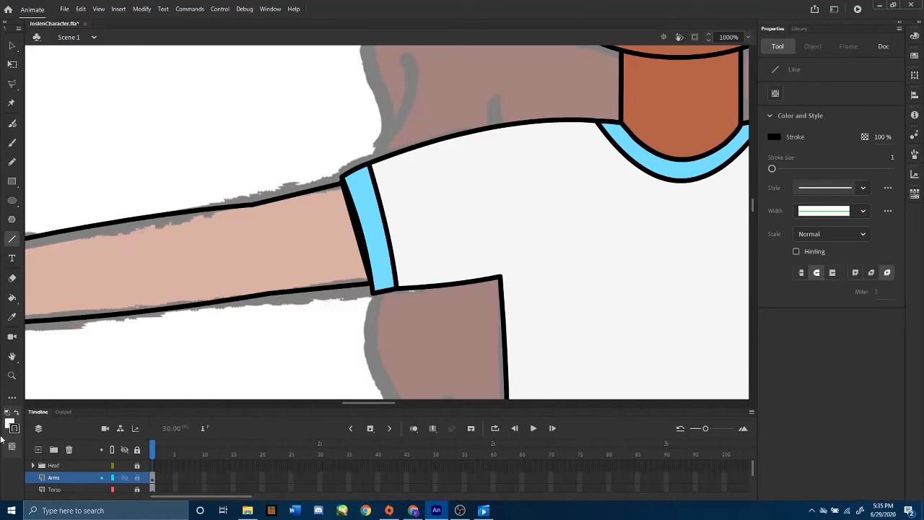
- Set the Torso layer's visibility to 50% opacity
{"action": "right_click", "coordinate": [84, 463]}
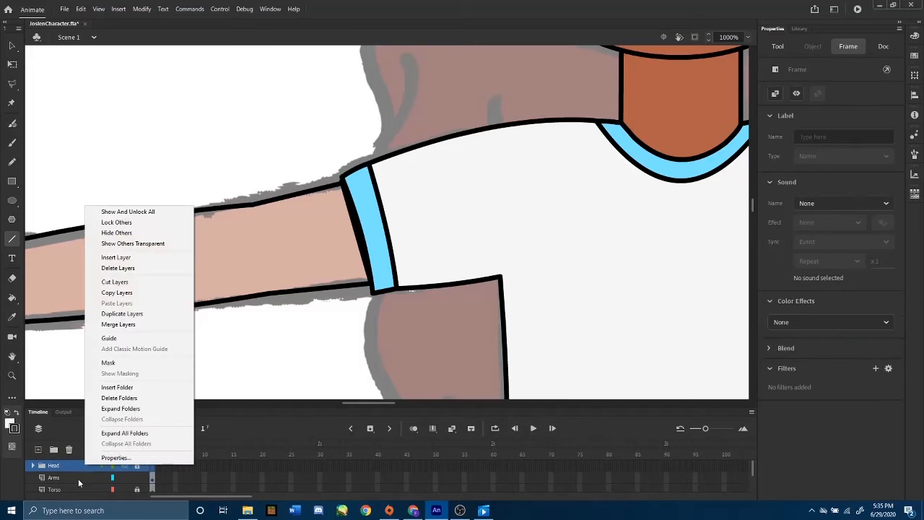
{"action": "right_click", "coordinate": [74, 491]}
{"action": "left_click", "coordinate": [101, 483]}
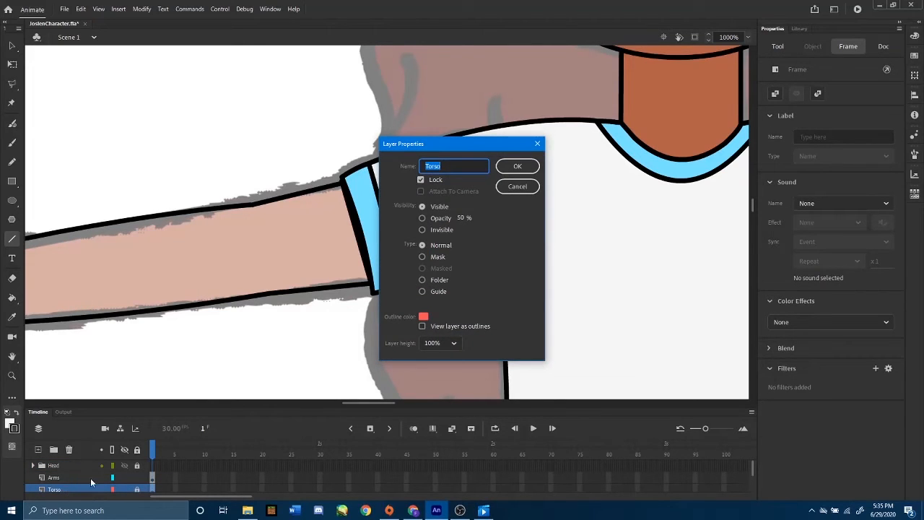
{"action": "left_click", "coordinate": [423, 219]}
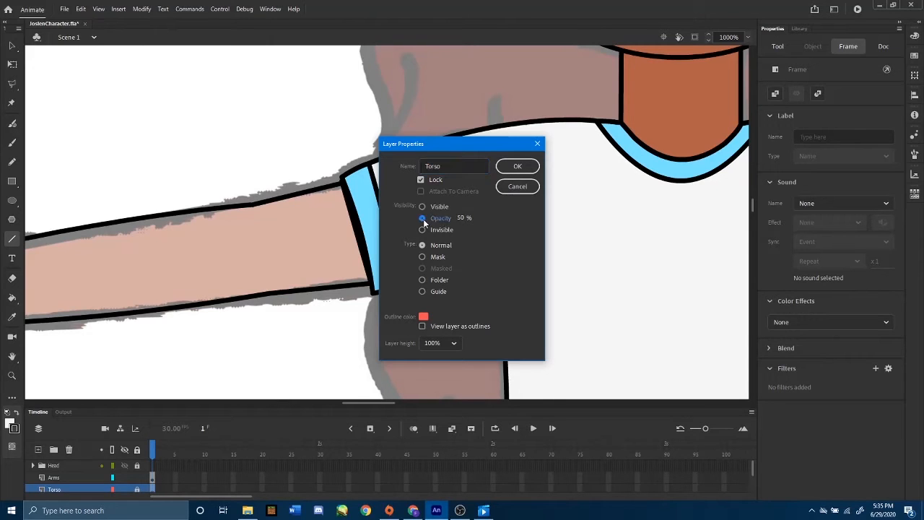
{"action": "left_click", "coordinate": [518, 166]}
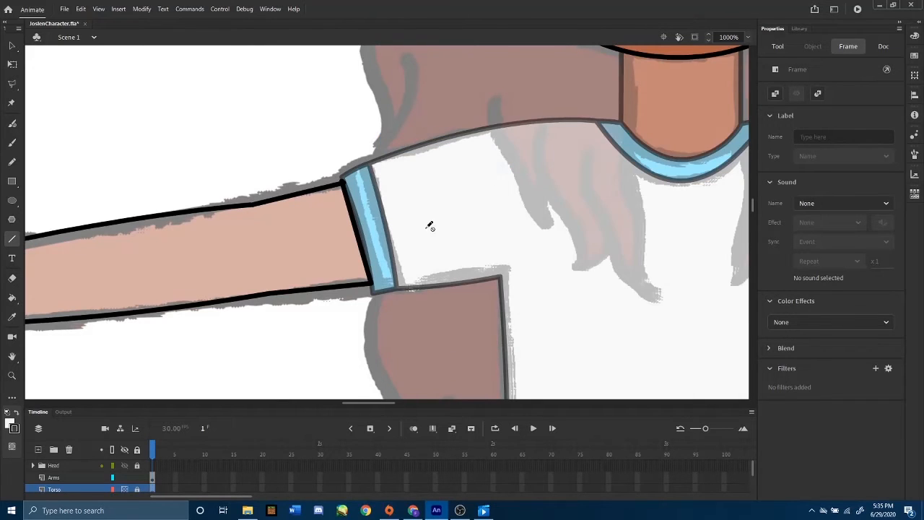
- Remove the stray line bits sticking out at the left arm's upper corner by the cuff and adjust that corner
{"action": "left_click", "coordinate": [11, 47]}
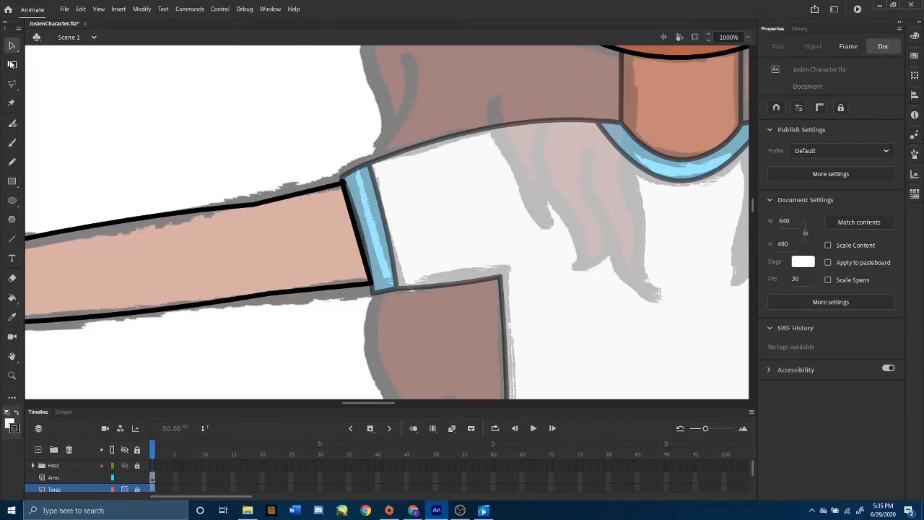
{"action": "left_click", "coordinate": [12, 64]}
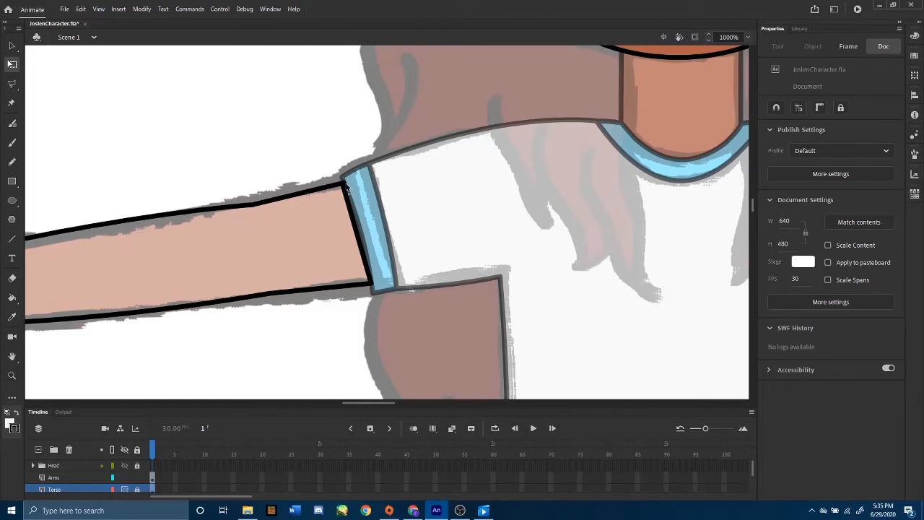
{"action": "left_click", "coordinate": [348, 181]}
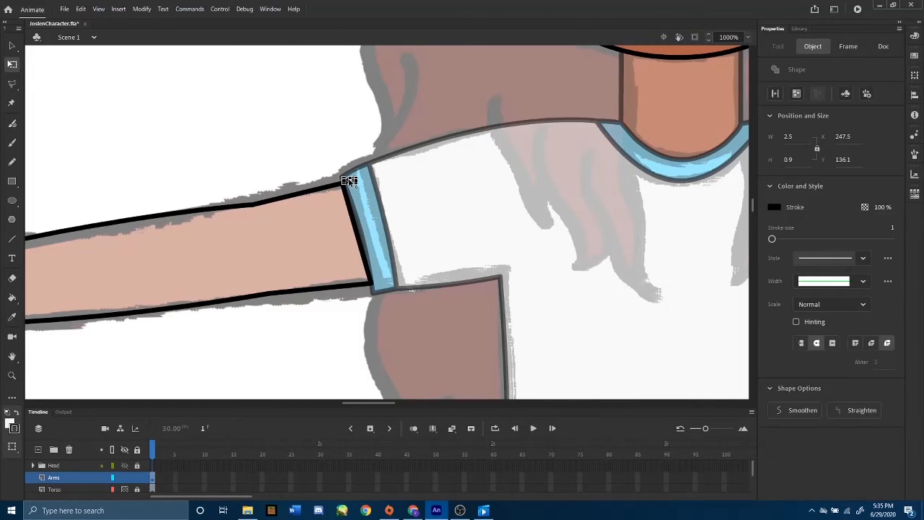
{"action": "key", "text": "Delete"}
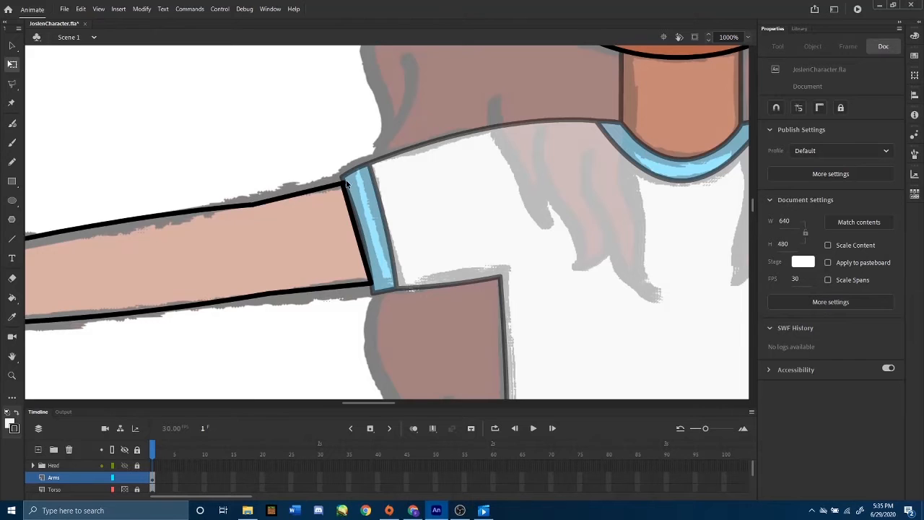
{"action": "mouse_move", "coordinate": [347, 188]}
{"action": "left_mouse_down"}
{"action": "mouse_move", "coordinate": [331, 186]}
{"action": "mouse_move", "coordinate": [350, 187]}
{"action": "left_mouse_up"}
{"action": "key", "text": "Delete"}
- Bend the left arm's closing line outward into the cuff and extend its upper and lower corners slightly into the sleeve
{"action": "mouse_move", "coordinate": [361, 234]}
{"action": "left_mouse_down"}
{"action": "mouse_move", "coordinate": [388, 229]}
{"action": "mouse_move", "coordinate": [377, 234]}
{"action": "left_mouse_up"}
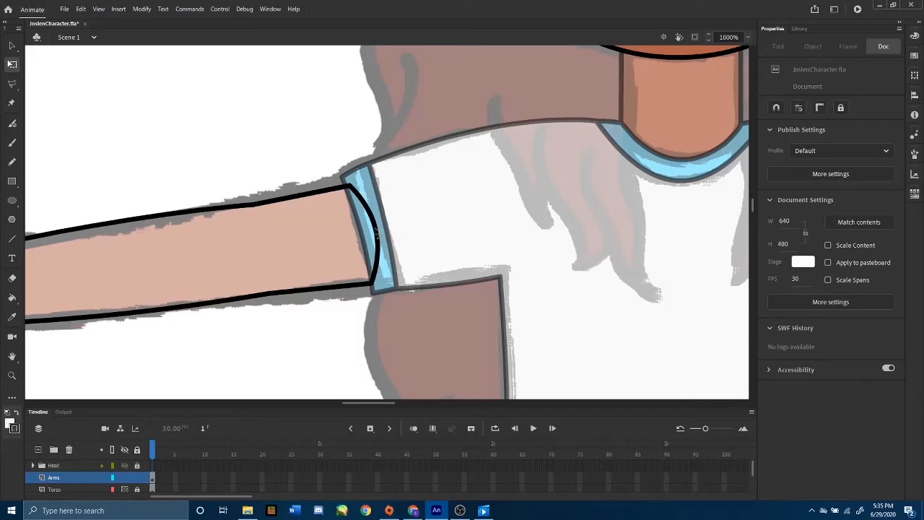
{"action": "left_click_drag", "start_coordinate": [379, 285], "coordinate": [375, 285]}
{"action": "left_click_drag", "start_coordinate": [349, 186], "coordinate": [354, 187]}
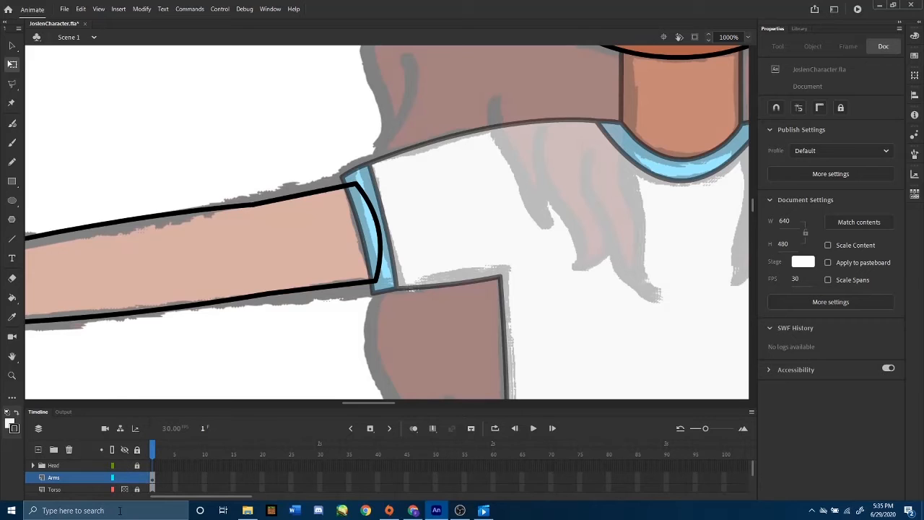
- Move the Arms layer below the Torso layer so the arm ends sit behind the sleeves
{"action": "scroll", "coordinate": [72, 475], "scroll_direction": "down", "scroll_amount": 1}
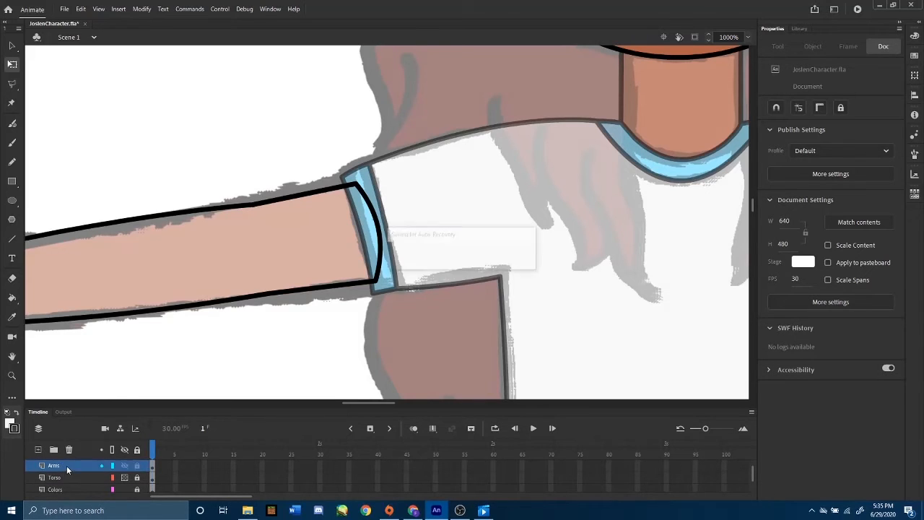
{"action": "left_click_drag", "start_coordinate": [66, 465], "coordinate": [67, 480]}
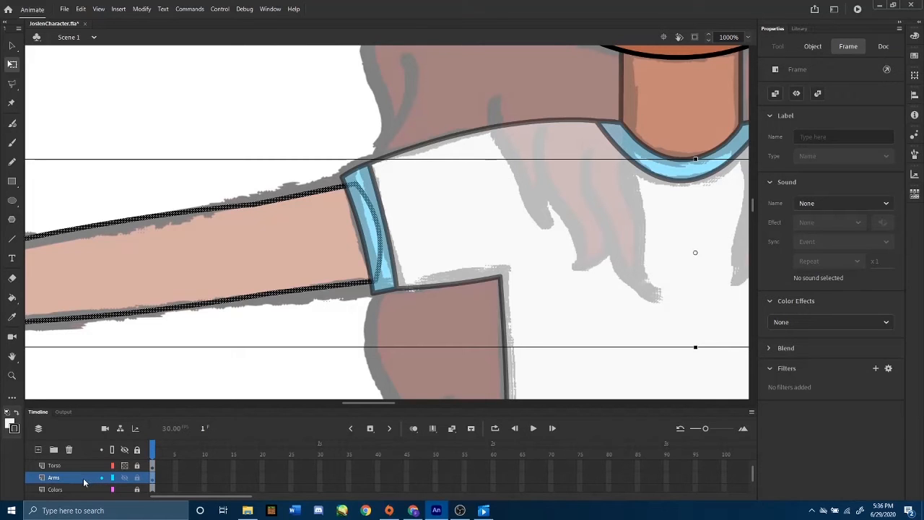
{"action": "left_click", "coordinate": [217, 370]}
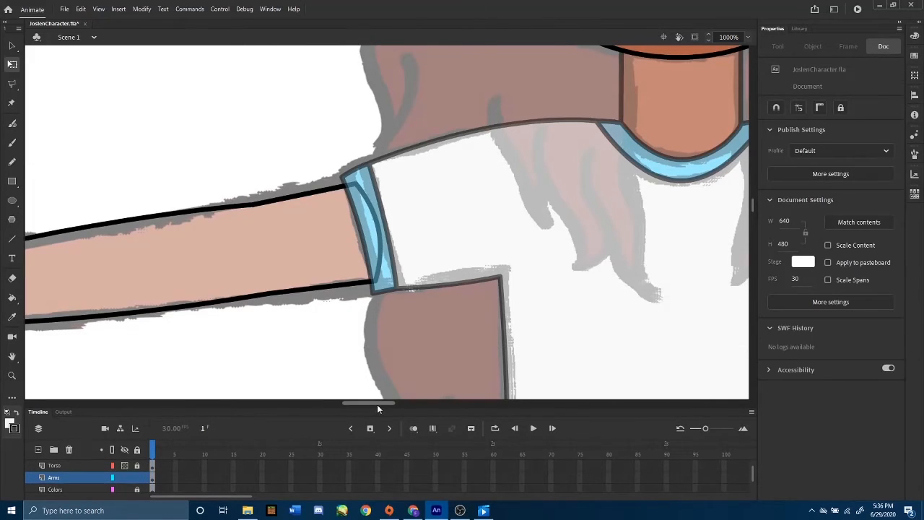
- Close the open end of the right-hand arm with a line along the cuff and bend that line inward into the sleeve
{"action": "left_click_drag", "start_coordinate": [377, 404], "coordinate": [426, 397]}
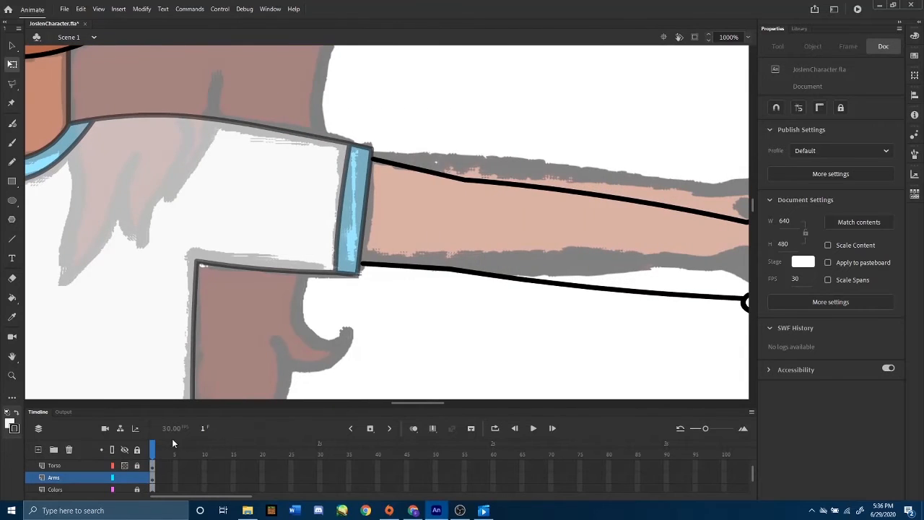
{"action": "left_click", "coordinate": [16, 240]}
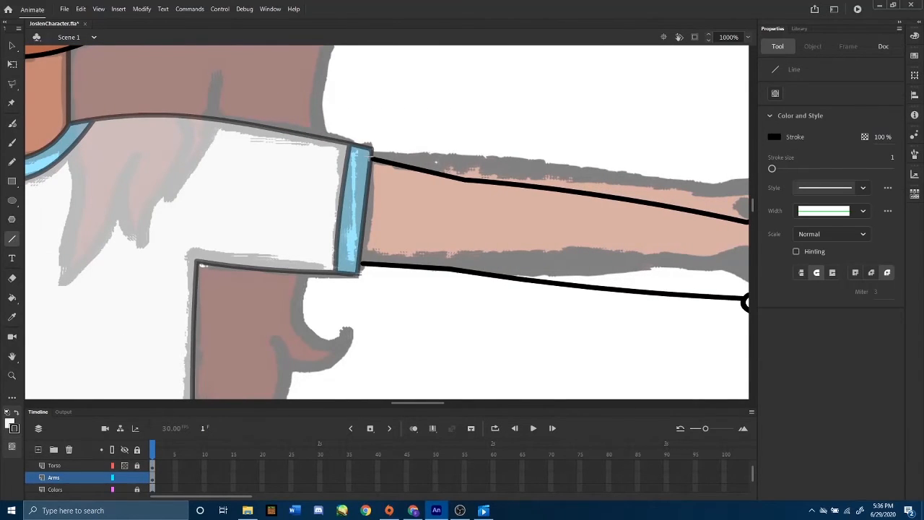
{"action": "left_click_drag", "start_coordinate": [372, 155], "coordinate": [361, 264]}
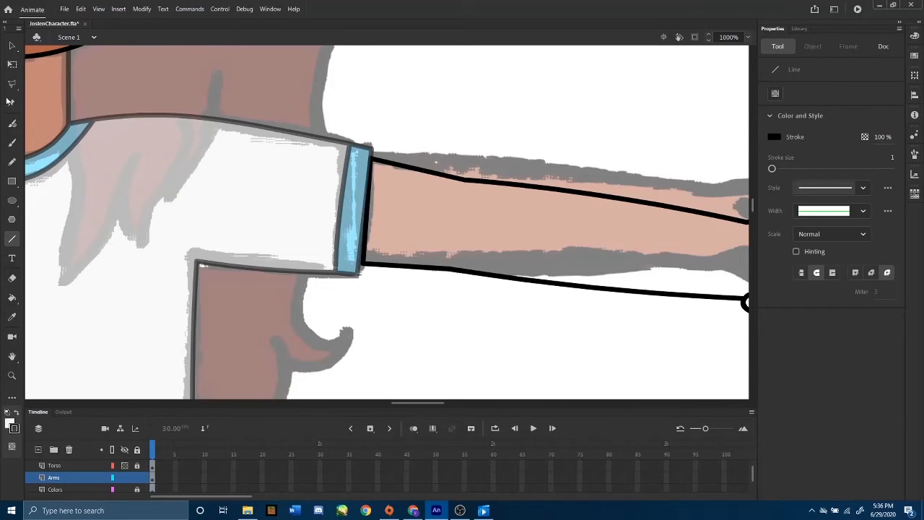
{"action": "left_click", "coordinate": [13, 64]}
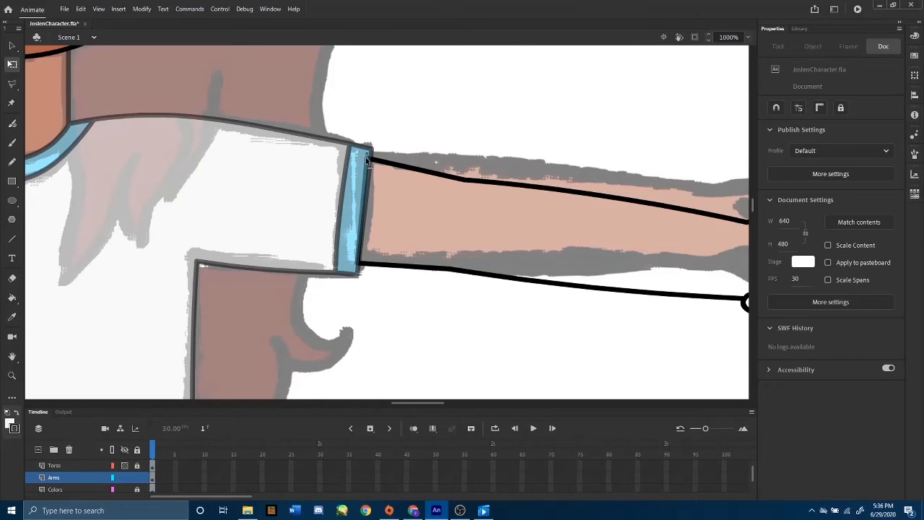
{"action": "left_click_drag", "start_coordinate": [365, 209], "coordinate": [343, 212]}
- Fill both arms with the skin colour #B16048 sampled from the face
{"action": "key", "text": "ctrl+minus"}
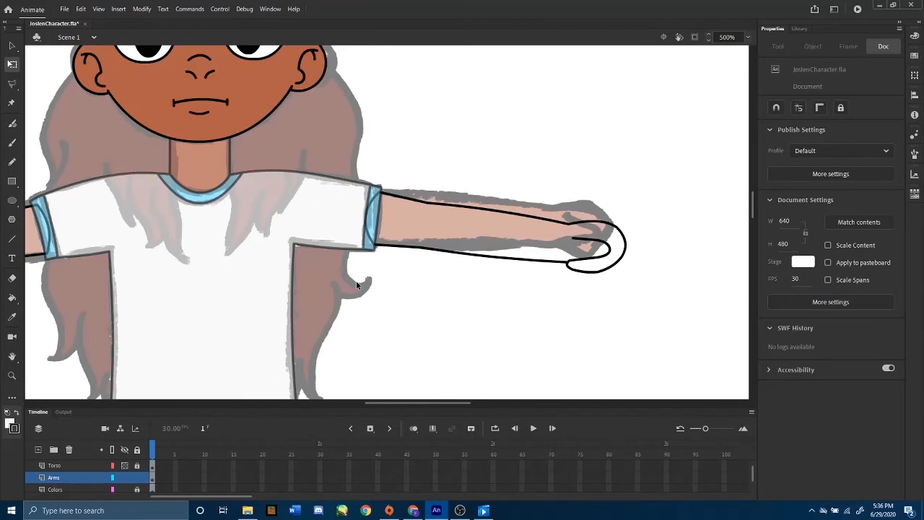
{"action": "left_click_drag", "start_coordinate": [335, 278], "coordinate": [556, 274]}
{"action": "left_click_drag", "start_coordinate": [257, 211], "coordinate": [380, 262]}
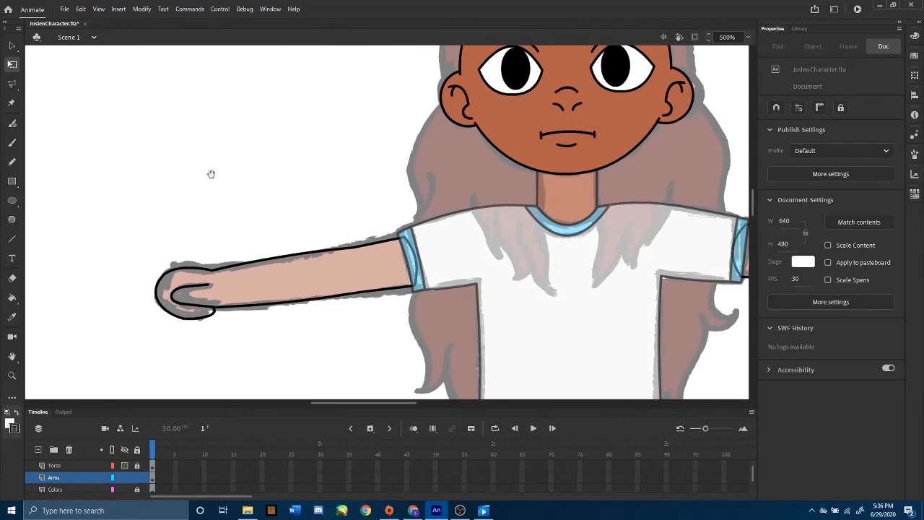
{"action": "left_click_drag", "start_coordinate": [210, 173], "coordinate": [378, 247]}
{"action": "mouse_move", "coordinate": [217, 197]}
{"action": "left_mouse_down"}
{"action": "mouse_move", "coordinate": [260, 234]}
{"action": "mouse_move", "coordinate": [187, 224]}
{"action": "left_mouse_up"}
{"action": "mouse_move", "coordinate": [532, 229]}
{"action": "left_mouse_down"}
{"action": "mouse_move", "coordinate": [299, 217]}
{"action": "mouse_move", "coordinate": [436, 215]}
{"action": "mouse_move", "coordinate": [401, 215]}
{"action": "left_mouse_up"}
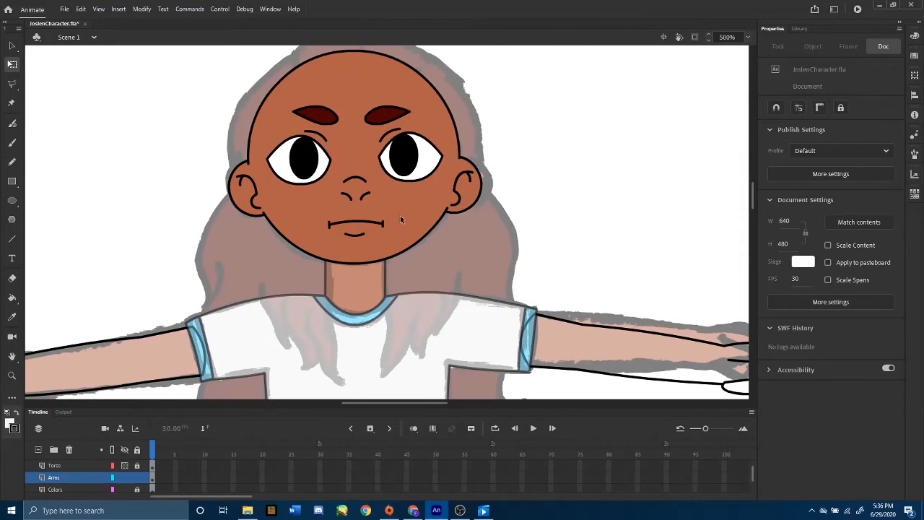
{"action": "left_click", "coordinate": [10, 428]}
{"action": "left_click", "coordinate": [305, 205]}
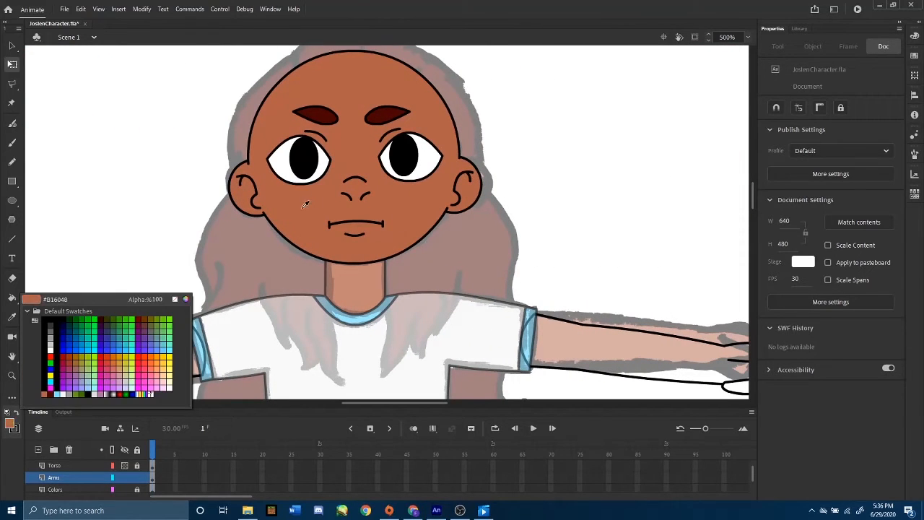
{"action": "left_click_drag", "start_coordinate": [268, 298], "coordinate": [443, 198]}
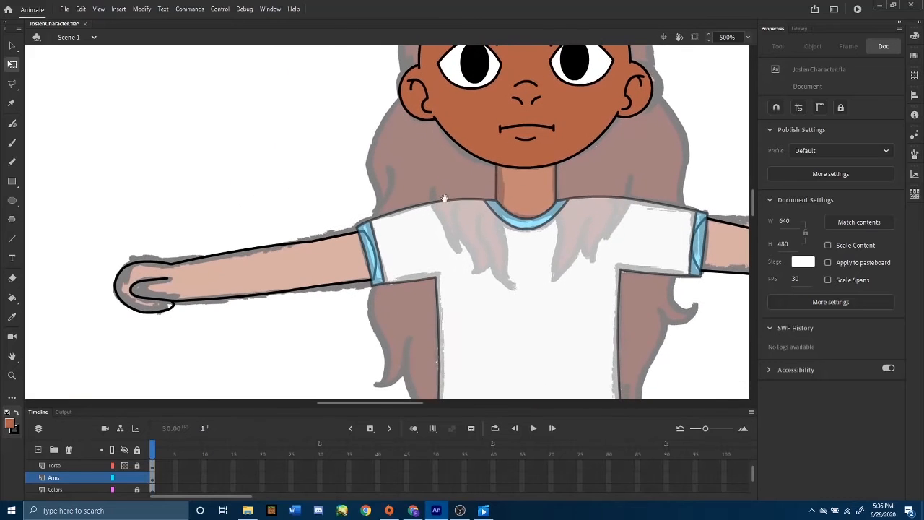
{"action": "left_click", "coordinate": [11, 297]}
{"action": "left_click", "coordinate": [214, 283]}
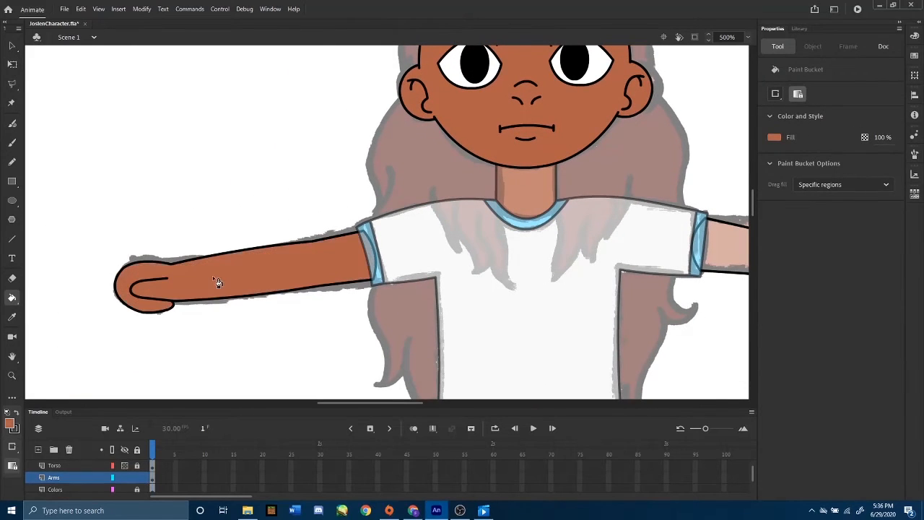
{"action": "scroll", "coordinate": [433, 274], "scroll_direction": "right", "scroll_amount": 3}
{"action": "left_click", "coordinate": [614, 274]}
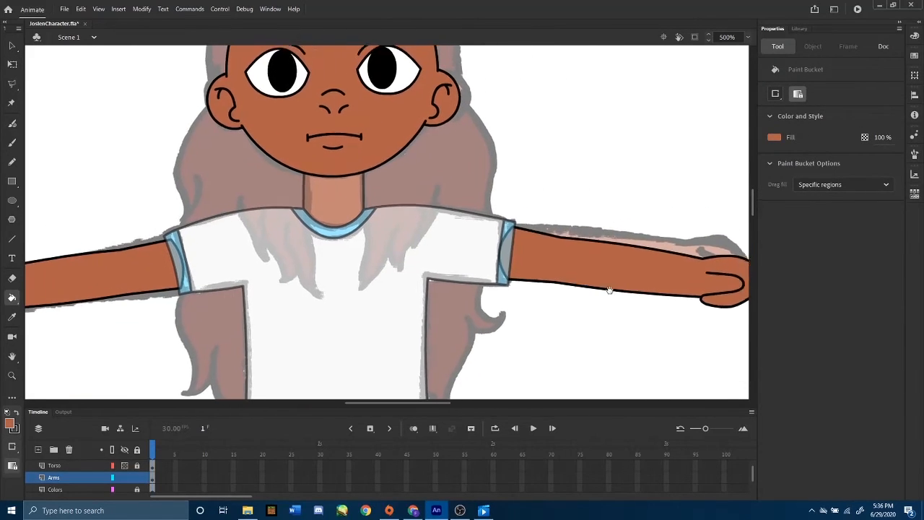
- Set the Torso layer's visibility back to Visible
{"action": "left_click_drag", "start_coordinate": [614, 274], "coordinate": [460, 302]}
{"action": "mouse_move", "coordinate": [277, 284]}
{"action": "left_mouse_down"}
{"action": "mouse_move", "coordinate": [532, 267]}
{"action": "mouse_move", "coordinate": [522, 265]}
{"action": "mouse_move", "coordinate": [513, 143]}
{"action": "mouse_move", "coordinate": [515, 249]}
{"action": "mouse_move", "coordinate": [492, 249]}
{"action": "left_mouse_up"}
{"action": "key", "text": "ctrl+minus"}
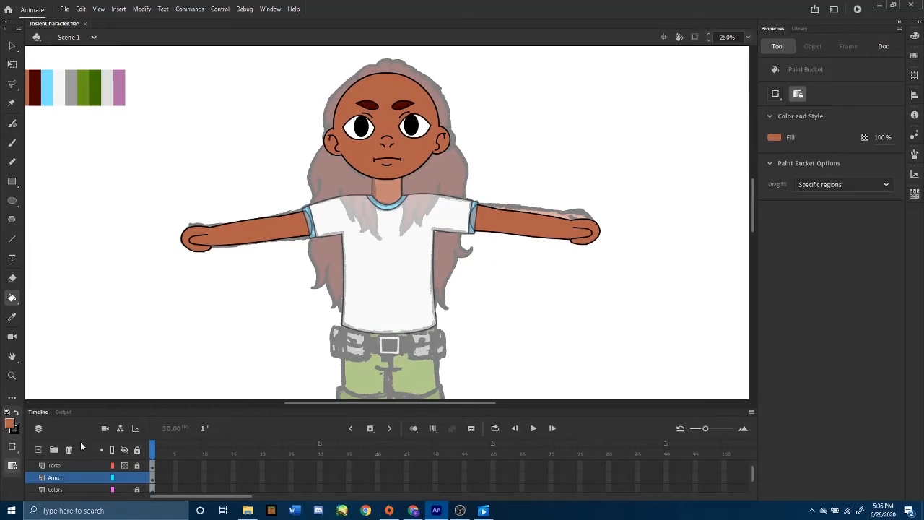
{"action": "right_click", "coordinate": [73, 465]}
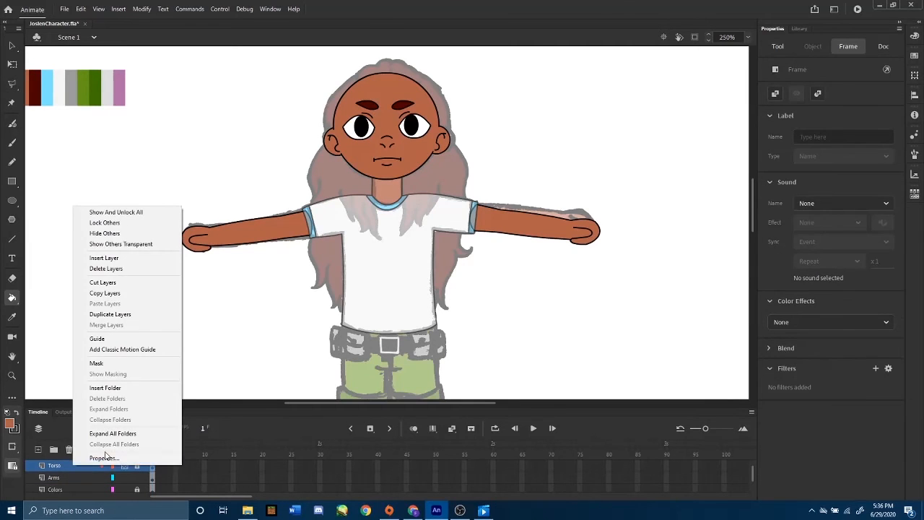
{"action": "left_click", "coordinate": [105, 459]}
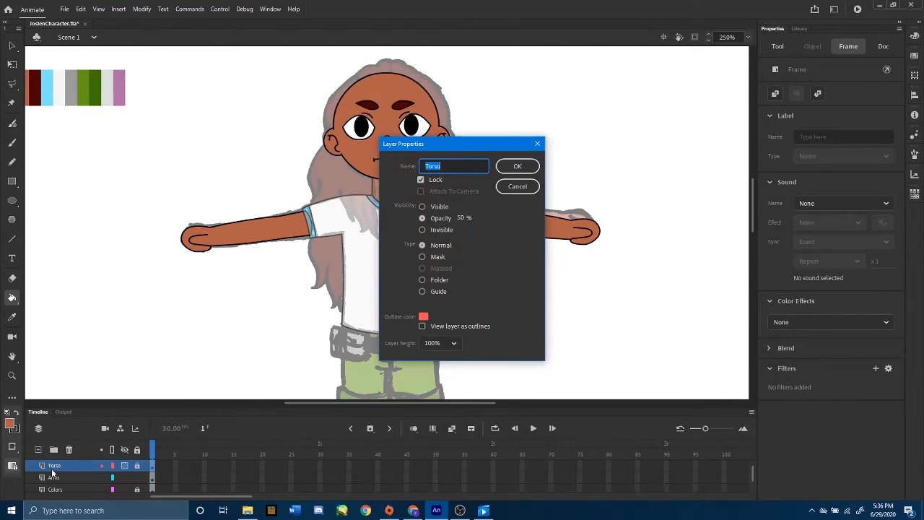
{"action": "left_click", "coordinate": [423, 207]}
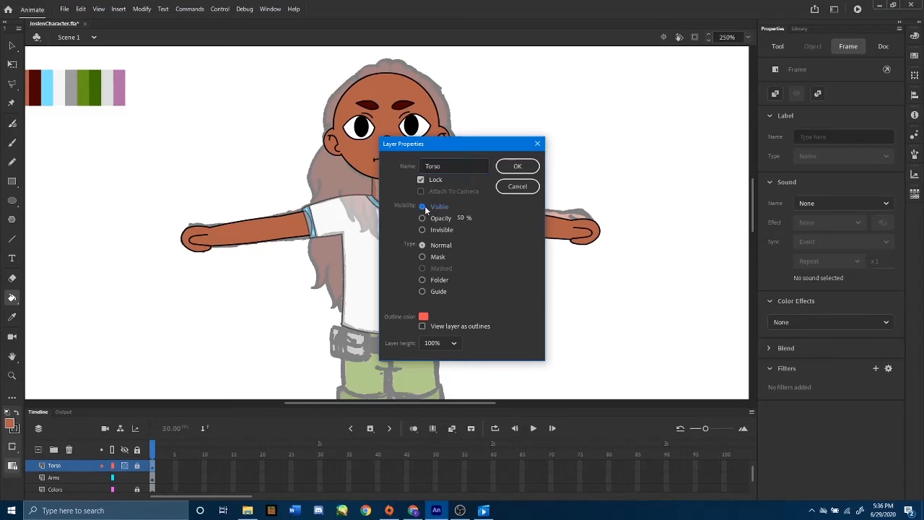
{"action": "left_click", "coordinate": [507, 172]}
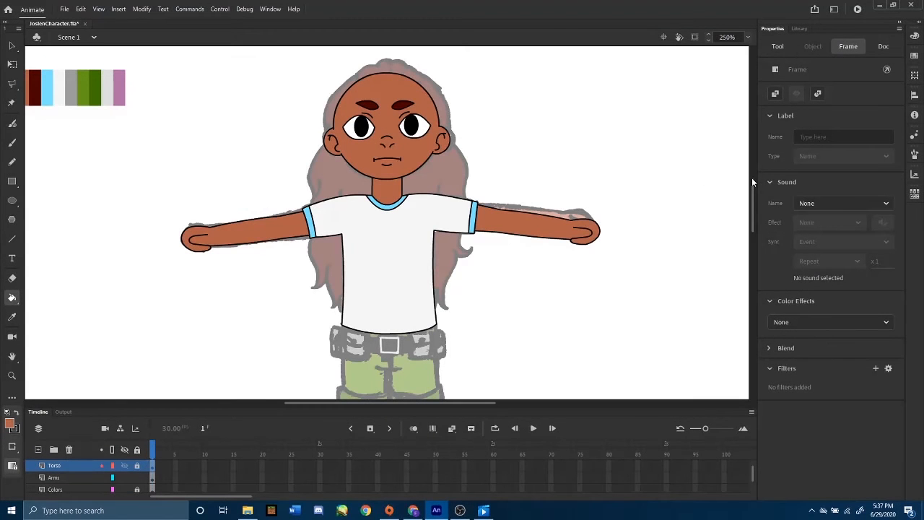
- Create a layer folder above the Torso layer and name it Torso/Arms
{"action": "left_click_drag", "start_coordinate": [752, 182], "coordinate": [753, 208]}
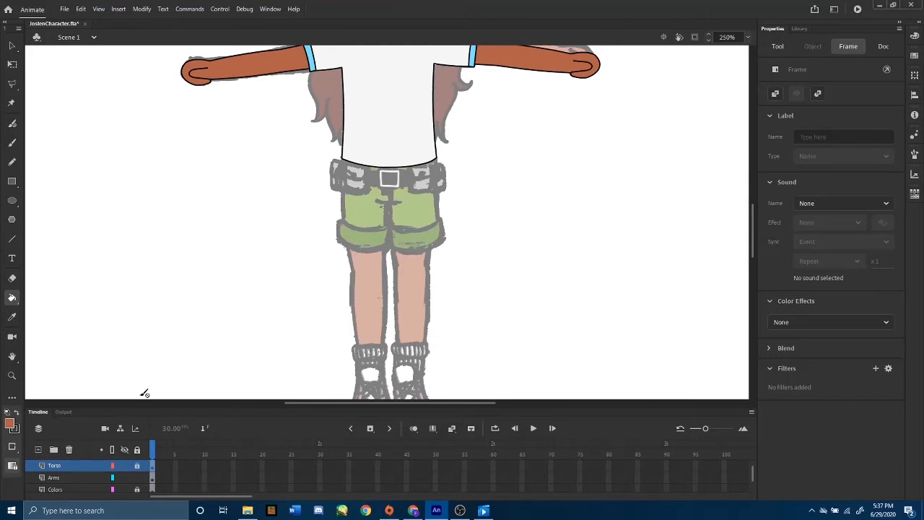
{"action": "left_click_drag", "start_coordinate": [151, 407], "coordinate": [176, 289]}
{"action": "left_click", "coordinate": [137, 371]}
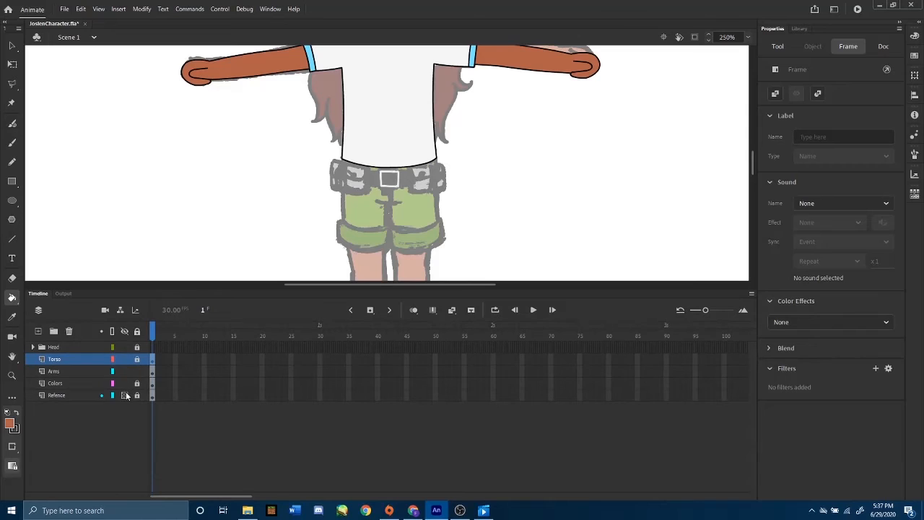
{"action": "left_click", "coordinate": [53, 332]}
{"action": "double_click", "coordinate": [66, 359]}
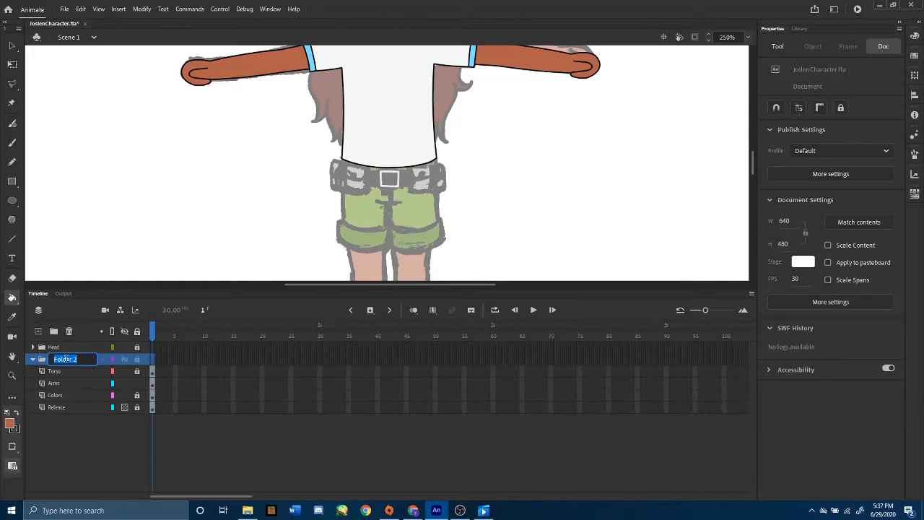
{"action": "type", "text": "Torso/Arms"}
{"action": "key", "text": "Return"}
- Move the Torso and Arms layers into the Torso/Arms folder and collapse the folder
{"action": "left_click", "coordinate": [68, 371]}
{"action": "left_click", "coordinate": [63, 382], "text": "shift"}
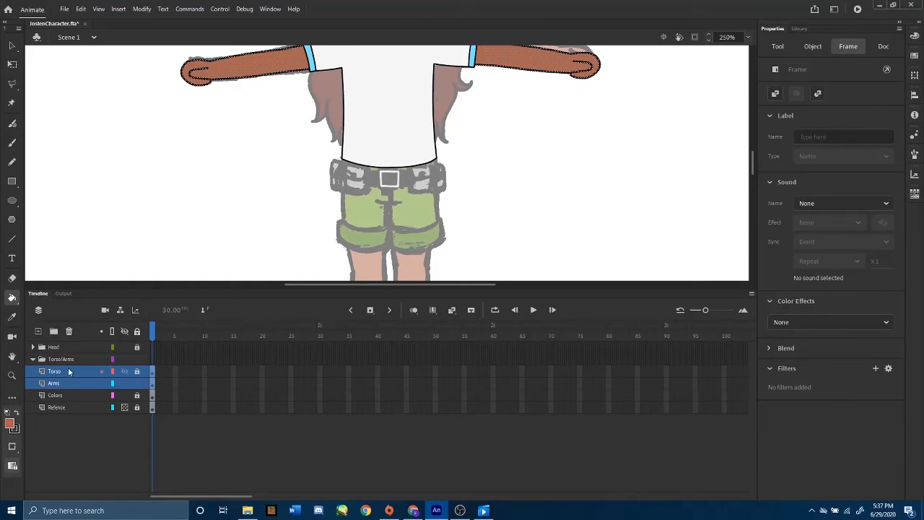
{"action": "left_click", "coordinate": [37, 359]}
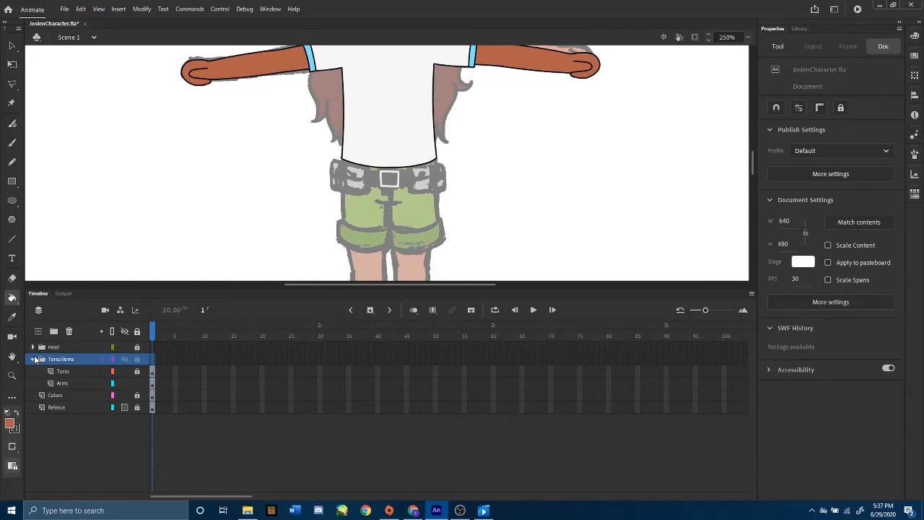
{"action": "left_click", "coordinate": [33, 358]}
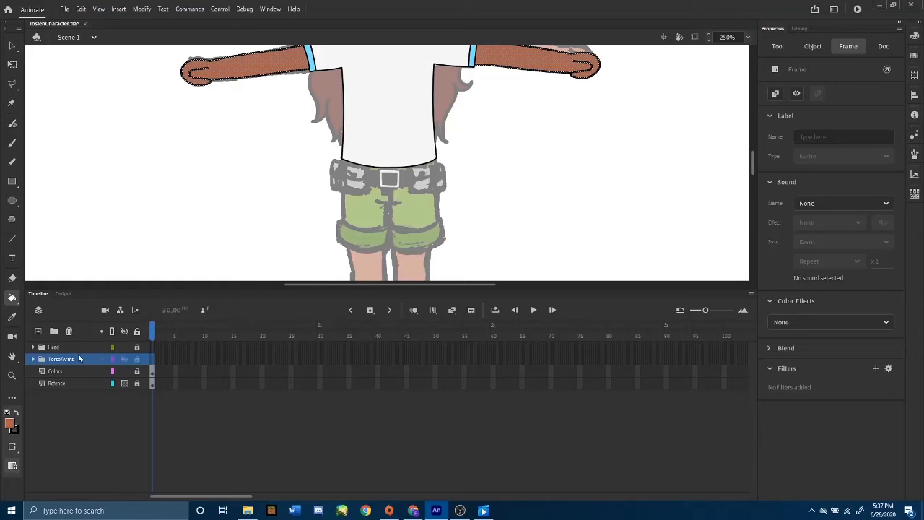
- Reduce the timeline's height to enlarge the stage area and deselect the arm artwork
{"action": "left_click_drag", "start_coordinate": [754, 169], "coordinate": [754, 156]}
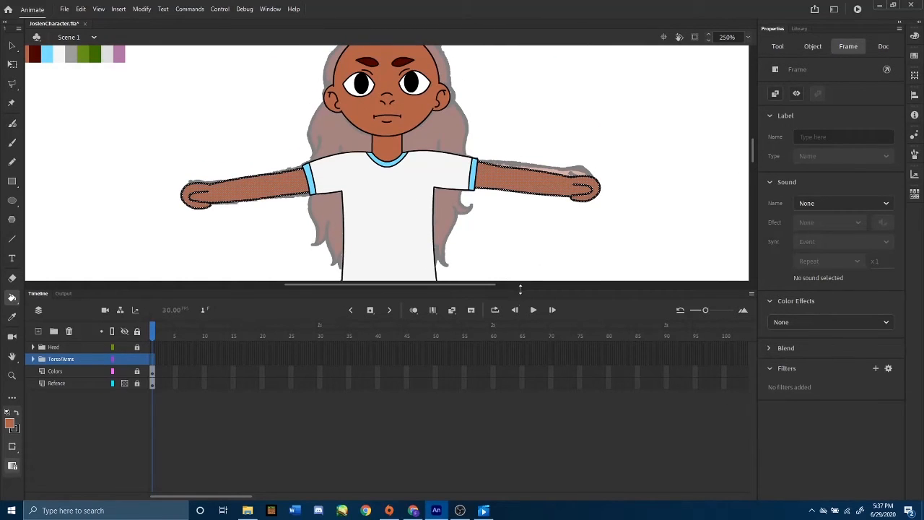
{"action": "left_click_drag", "start_coordinate": [520, 289], "coordinate": [520, 381]}
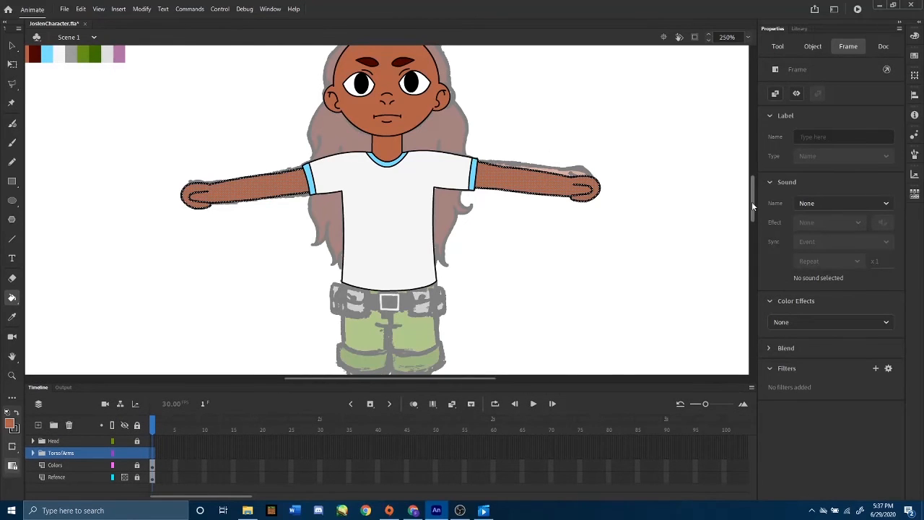
{"action": "left_click_drag", "start_coordinate": [752, 207], "coordinate": [752, 195]}
{"action": "left_click", "coordinate": [12, 45]}
{"action": "left_click", "coordinate": [713, 165]}
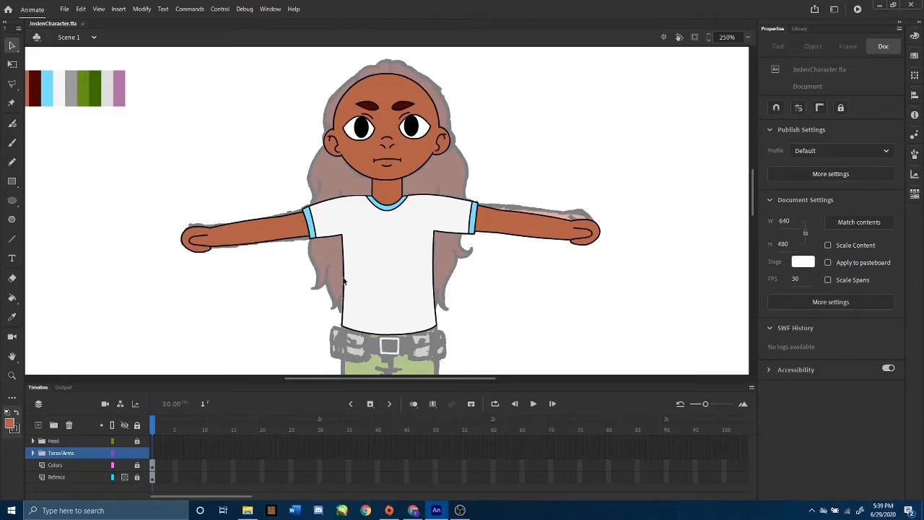
- Create a layer folder above the Torso/Arms folder and name it Top Half
{"action": "left_click", "coordinate": [53, 426]}
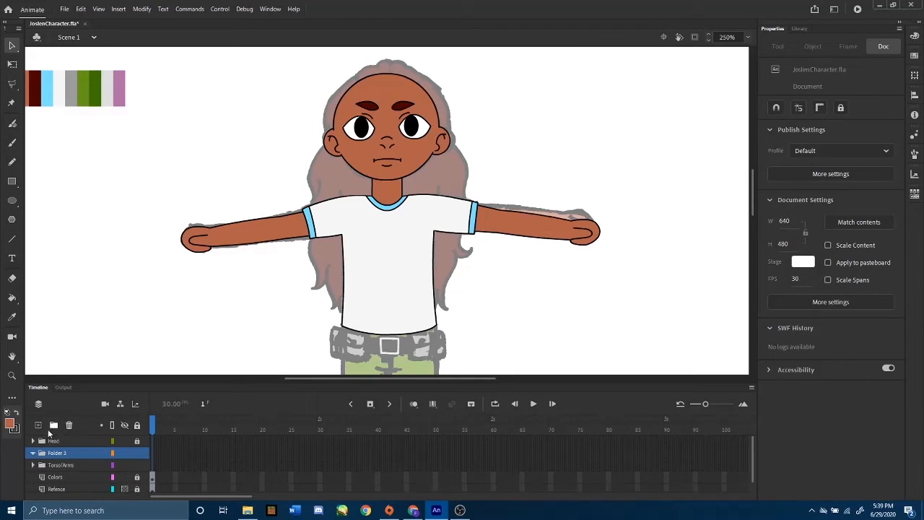
{"action": "double_click", "coordinate": [64, 453]}
{"action": "type", "text": "Top Half"}
{"action": "key", "text": "Return"}
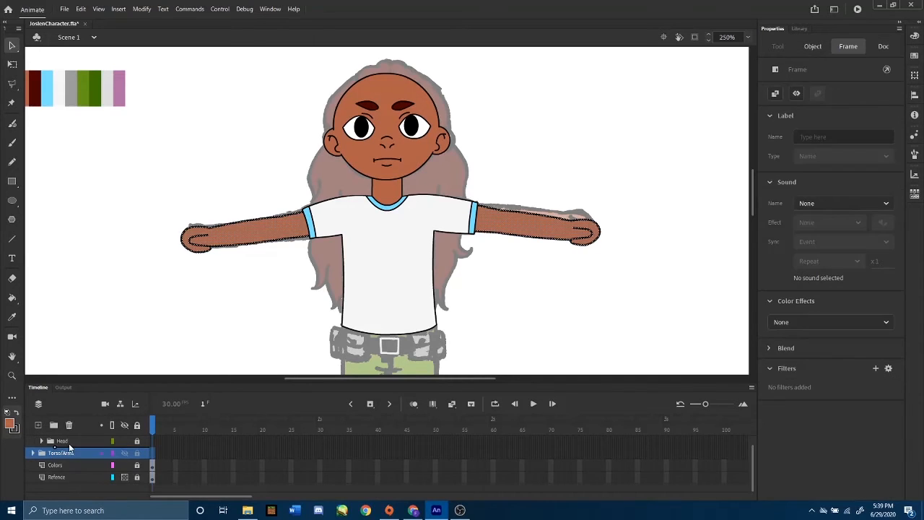
- Nest the Head and Torso/Arms folders inside the Top Half folder and collapse it
{"action": "left_click", "coordinate": [70, 453]}
{"action": "key", "text": "ctrl+z"}
{"action": "key", "text": "ctrl+z"}
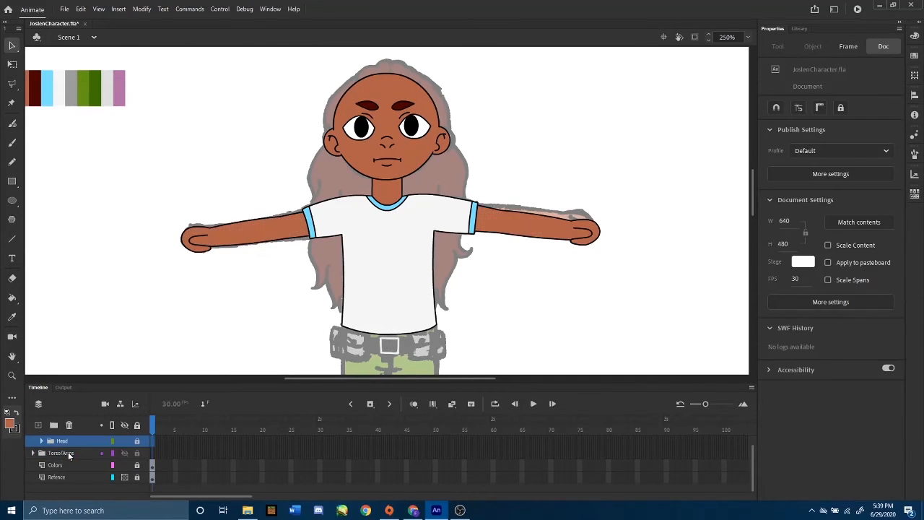
{"action": "left_click_drag", "start_coordinate": [62, 442], "coordinate": [61, 464]}
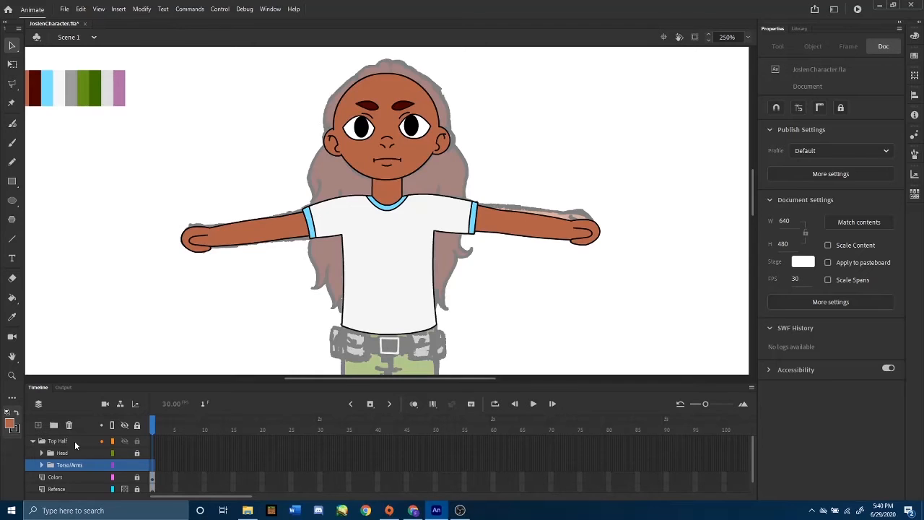
{"action": "left_click", "coordinate": [34, 441]}
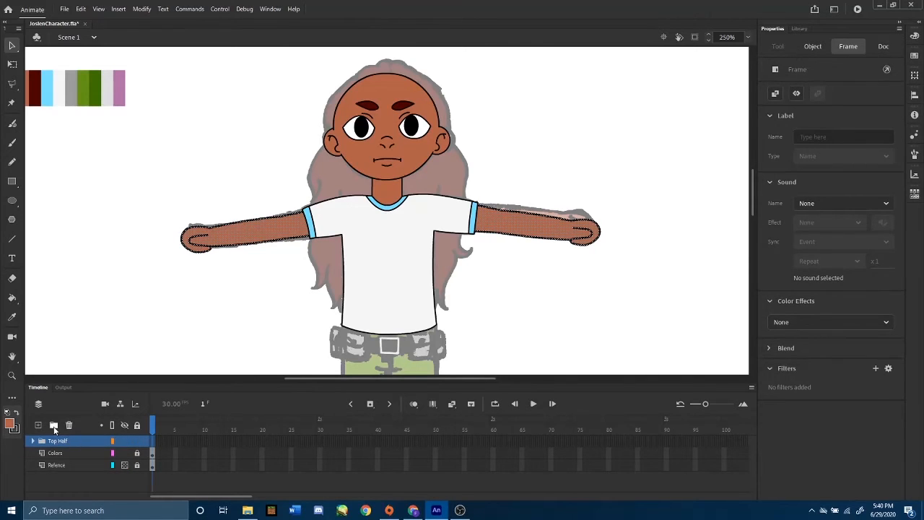
- Add a layer folder named Bottom Half between the Top Half folder and the Colors layer
{"action": "left_click", "coordinate": [53, 425]}
{"action": "left_click_drag", "start_coordinate": [55, 446], "coordinate": [61, 457]}
{"action": "key", "text": "ctrl+z"}
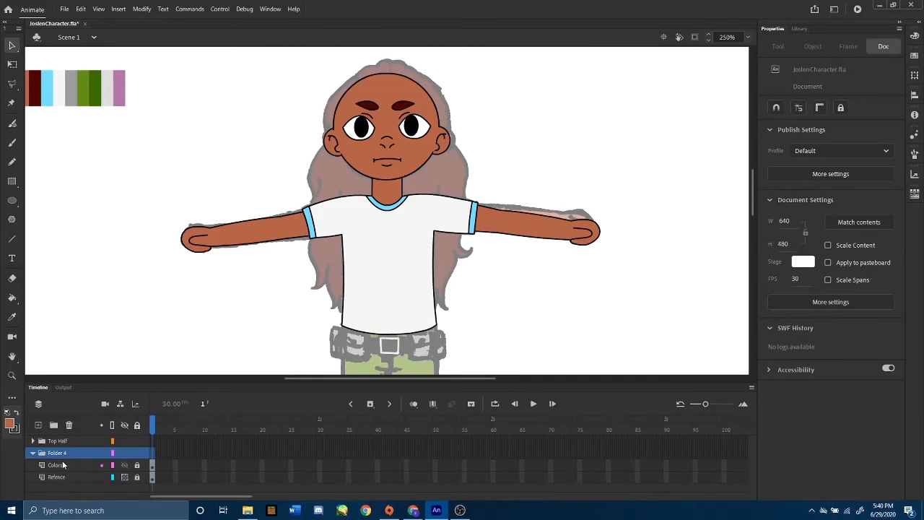
{"action": "double_click", "coordinate": [64, 453]}
{"action": "type", "text": "Bottom Half"}
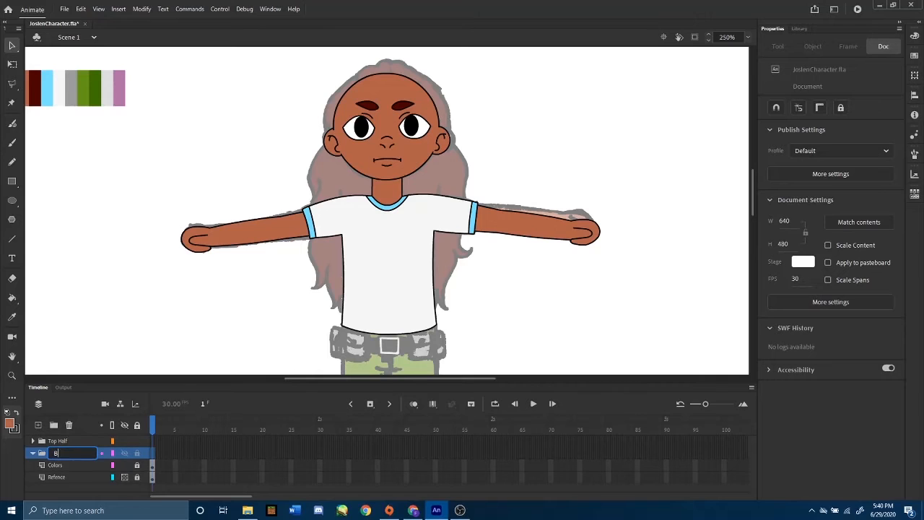
{"action": "key", "text": "Return"}
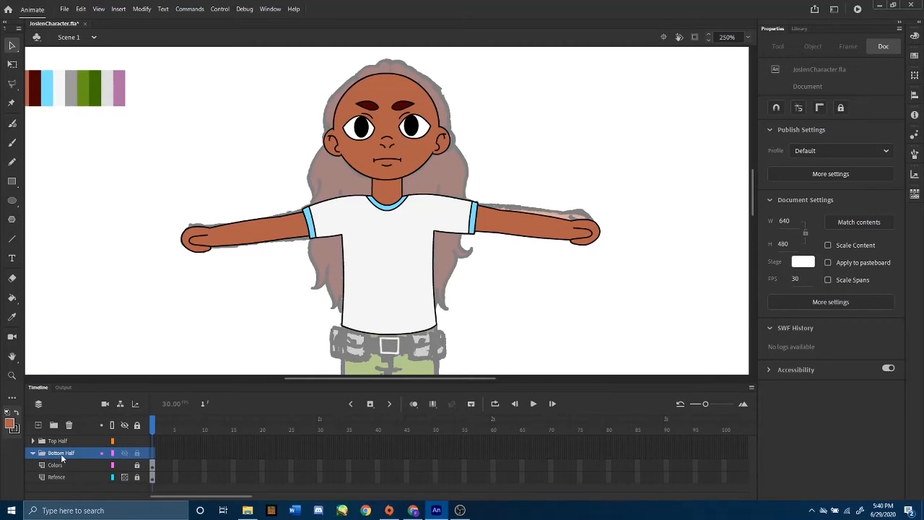
- Set the Top Half folder's visibility to 50% opacity in its layer properties
{"action": "right_click", "coordinate": [62, 440]}
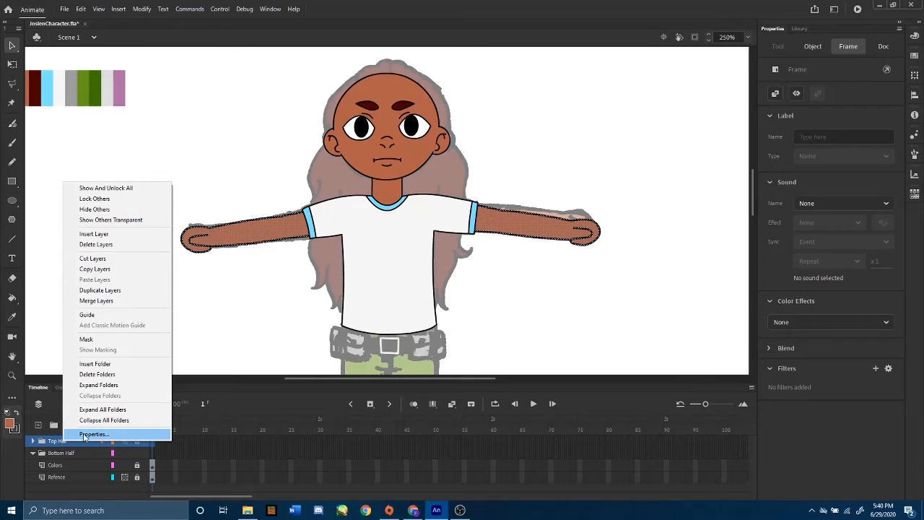
{"action": "left_click", "coordinate": [83, 434]}
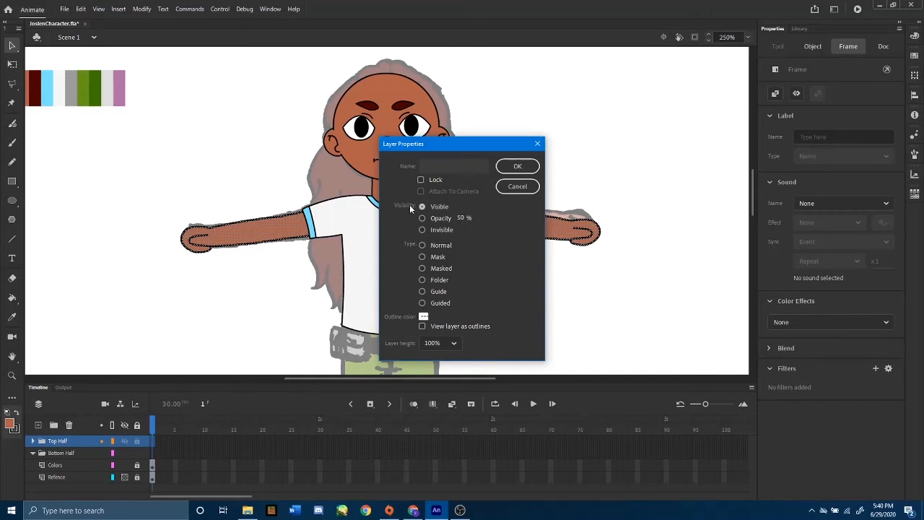
{"action": "left_click", "coordinate": [423, 218]}
{"action": "left_click", "coordinate": [518, 166]}
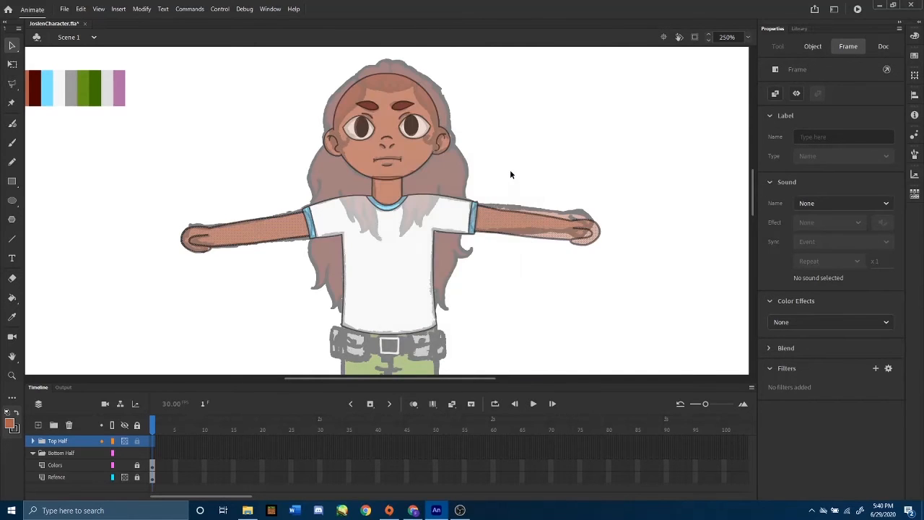
- Add a new layer inside the Bottom Half folder and name it Shorts
{"action": "left_click", "coordinate": [76, 451]}
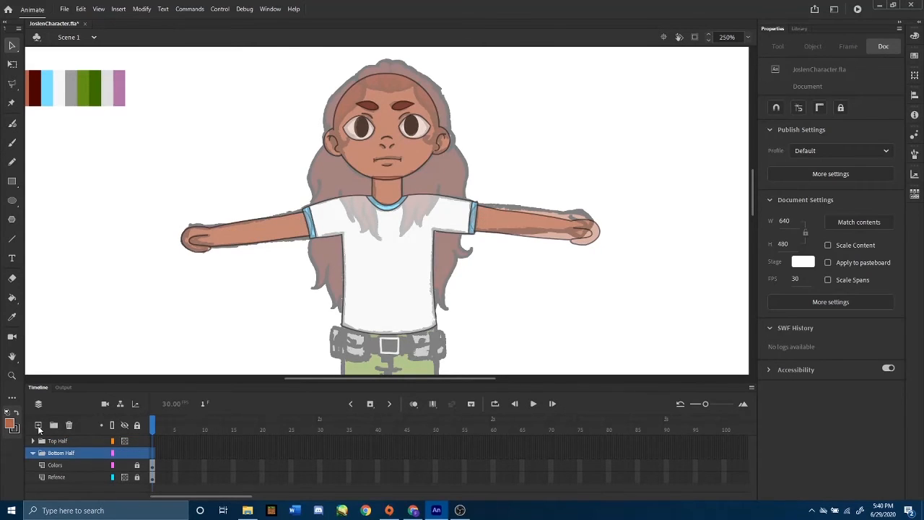
{"action": "left_click", "coordinate": [39, 425]}
{"action": "left_click_drag", "start_coordinate": [59, 456], "coordinate": [57, 464]}
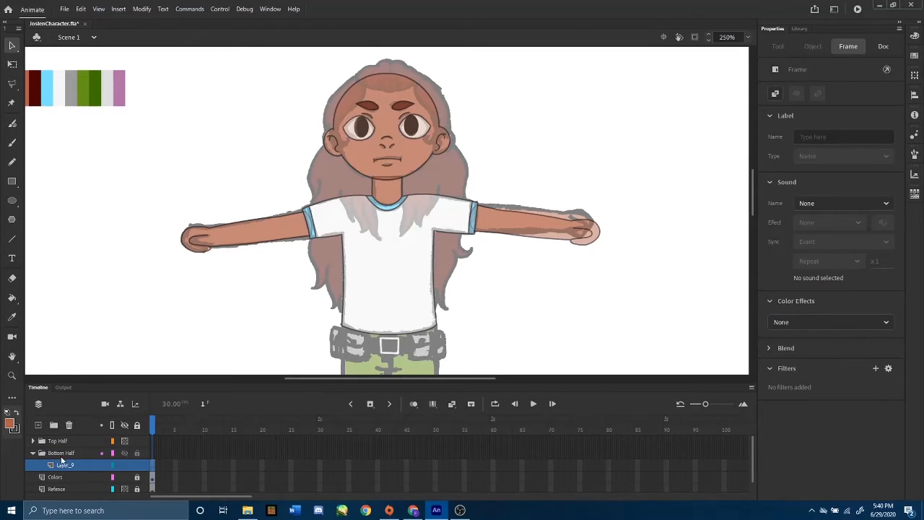
{"action": "double_click", "coordinate": [88, 465]}
{"action": "type", "text": "Shotrts"}
{"action": "key", "text": "Return"}
- Draw a straight line between the two lower corners of the shirt as the top edge of the shorts
{"action": "key", "text": "ctrl+equal"}
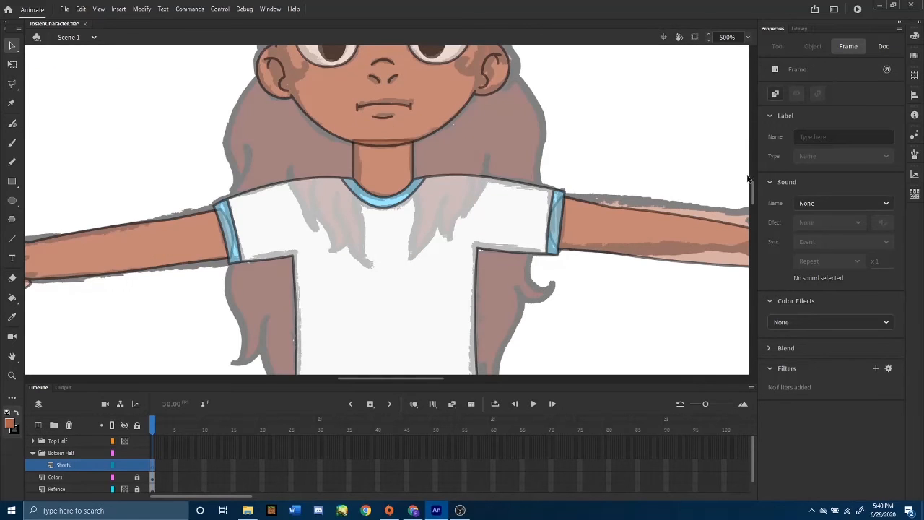
{"action": "left_click_drag", "start_coordinate": [748, 178], "coordinate": [749, 209]}
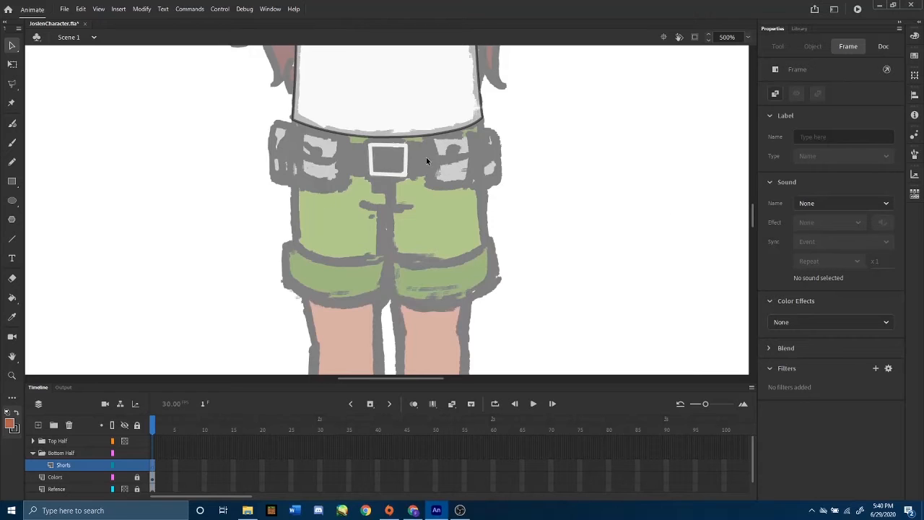
{"action": "left_click", "coordinate": [7, 245]}
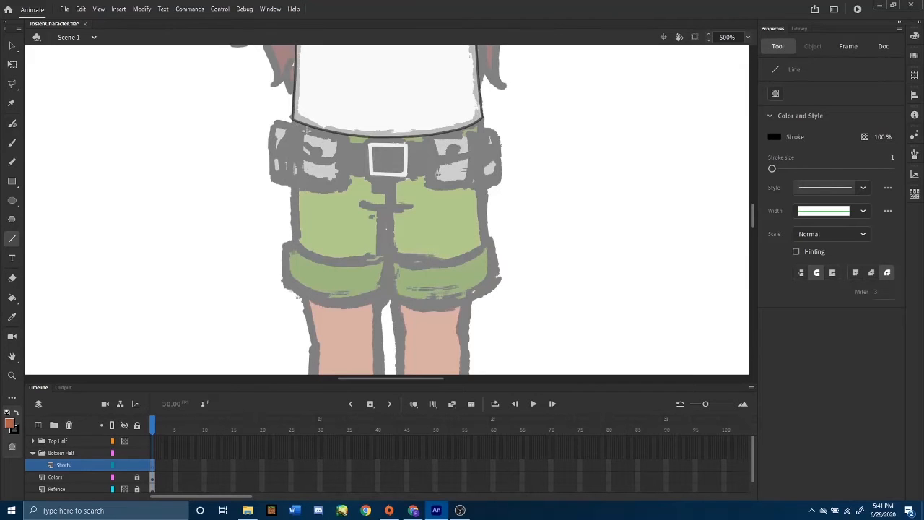
{"action": "left_click_drag", "start_coordinate": [323, 145], "coordinate": [305, 246]}
{"action": "key", "text": "ctrl+equal"}
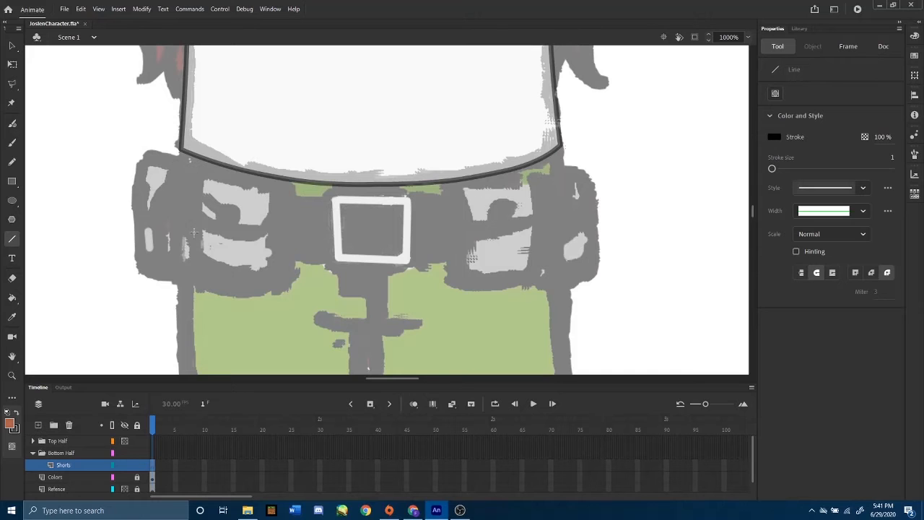
{"action": "mouse_move", "coordinate": [284, 103]}
{"action": "left_mouse_down"}
{"action": "mouse_move", "coordinate": [276, 239]}
{"action": "mouse_move", "coordinate": [284, 73]}
{"action": "left_mouse_up"}
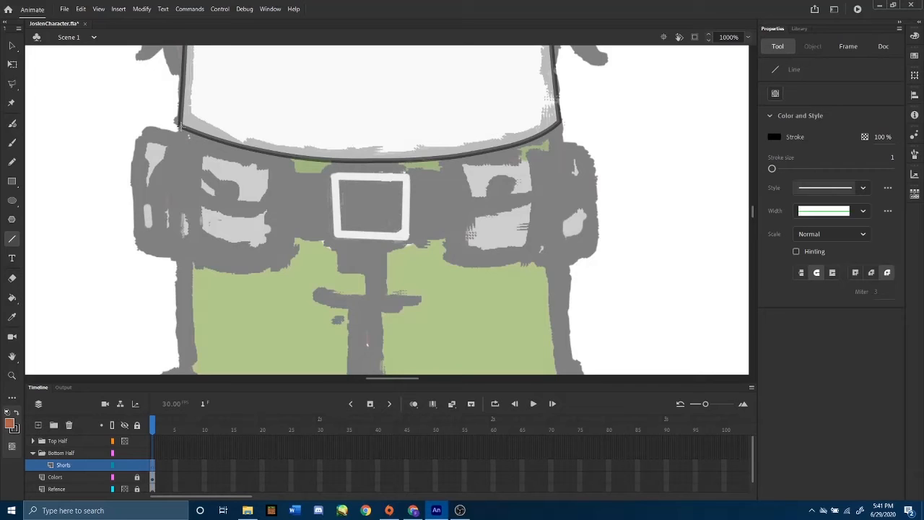
{"action": "mouse_move", "coordinate": [179, 127]}
{"action": "left_mouse_down"}
{"action": "mouse_move", "coordinate": [339, 155]}
{"action": "mouse_move", "coordinate": [537, 149]}
{"action": "mouse_move", "coordinate": [560, 121]}
{"action": "left_mouse_up"}
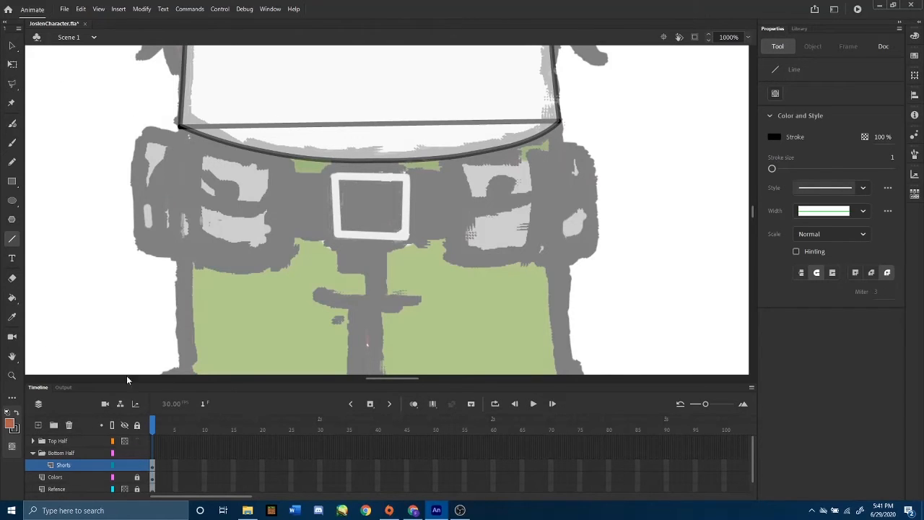
- Bend the shorts' top edge downward to follow the shirt hem and align both its ends with the shirt's corners
{"action": "left_click", "coordinate": [11, 46]}
{"action": "left_click", "coordinate": [11, 66]}
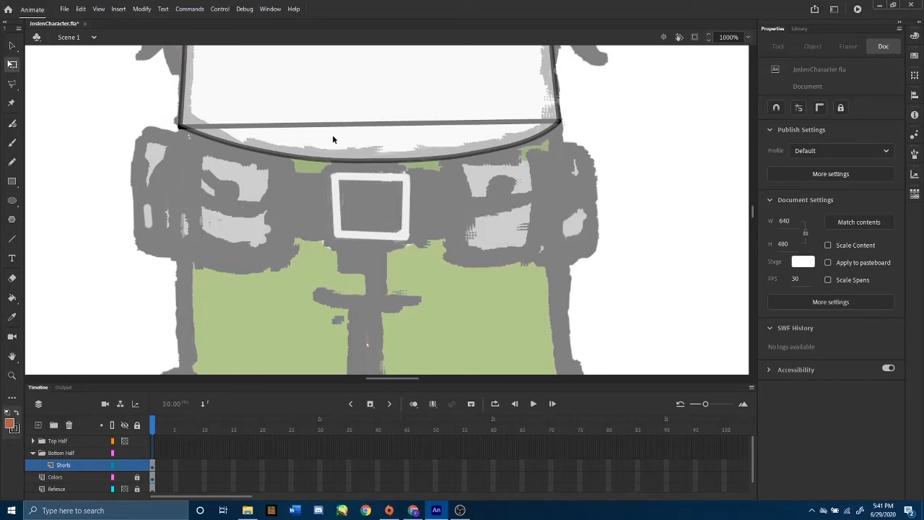
{"action": "left_click_drag", "start_coordinate": [363, 127], "coordinate": [363, 158]}
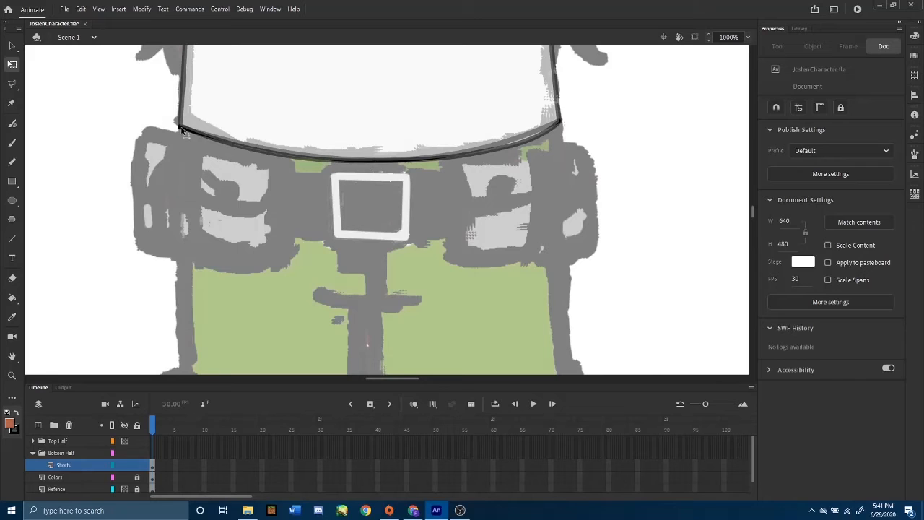
{"action": "left_click_drag", "start_coordinate": [181, 127], "coordinate": [180, 123]}
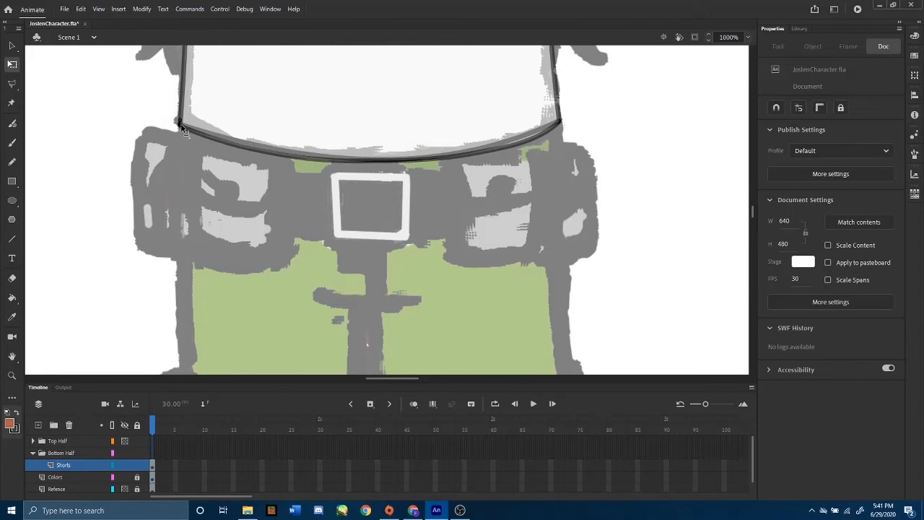
{"action": "left_click_drag", "start_coordinate": [562, 127], "coordinate": [560, 124]}
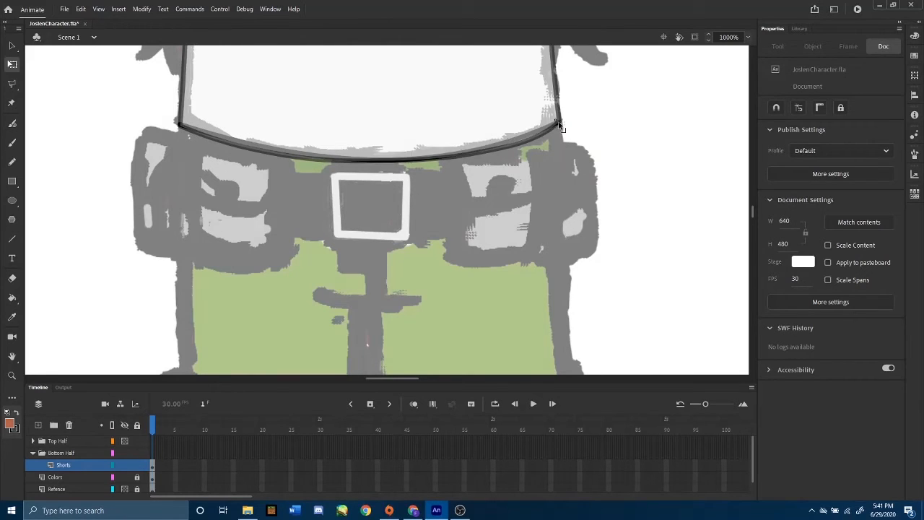
- Draw the shorts' left outer side from the shirt corner down to the cuff and bow it slightly outward
{"action": "left_click", "coordinate": [11, 238]}
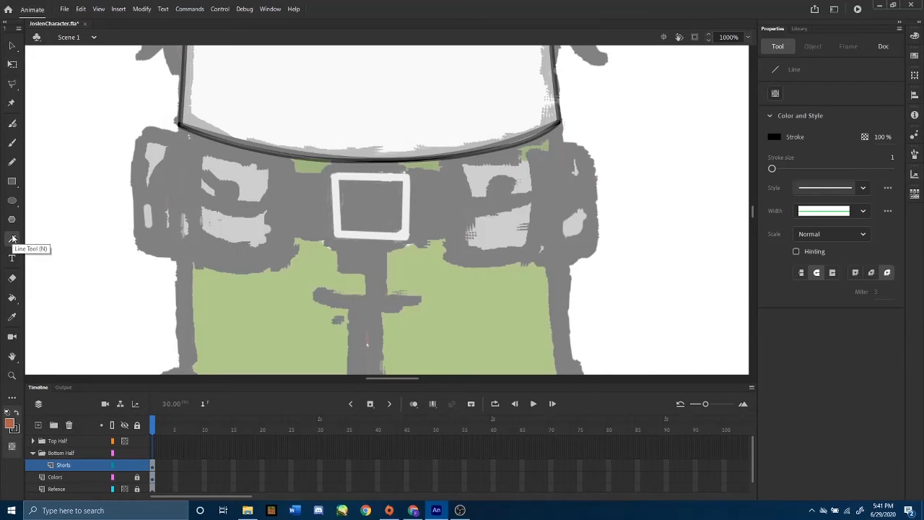
{"action": "left_click_drag", "start_coordinate": [179, 125], "coordinate": [176, 367]}
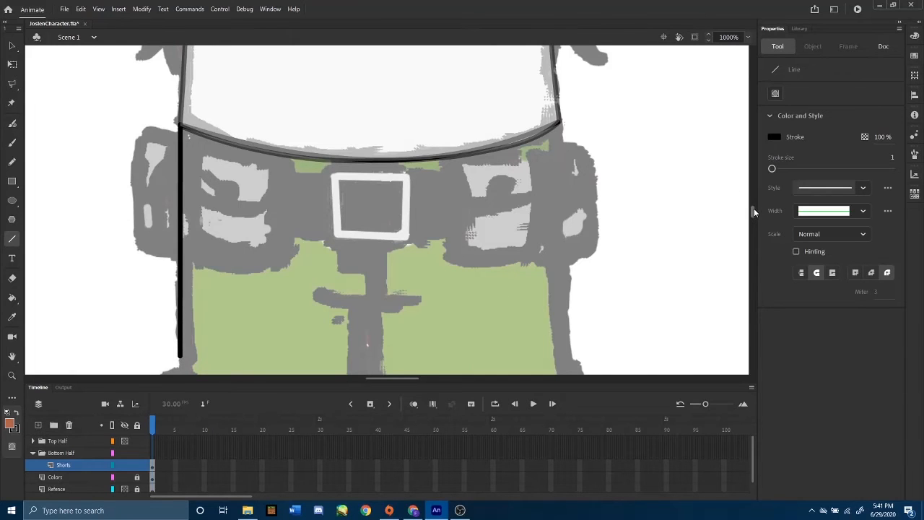
{"action": "scroll", "coordinate": [753, 213], "scroll_direction": "down", "scroll_amount": 5}
{"action": "scroll", "coordinate": [753, 214], "scroll_direction": "up", "scroll_amount": 2}
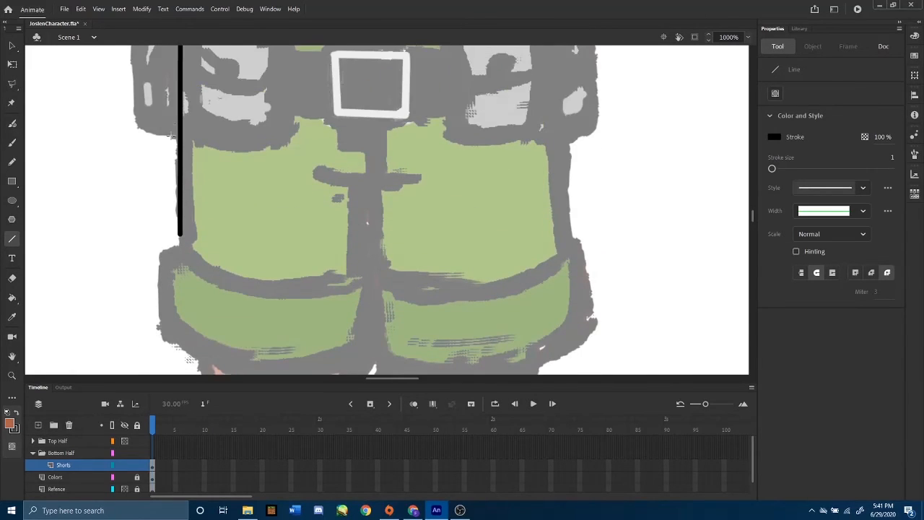
{"action": "left_click", "coordinate": [11, 64]}
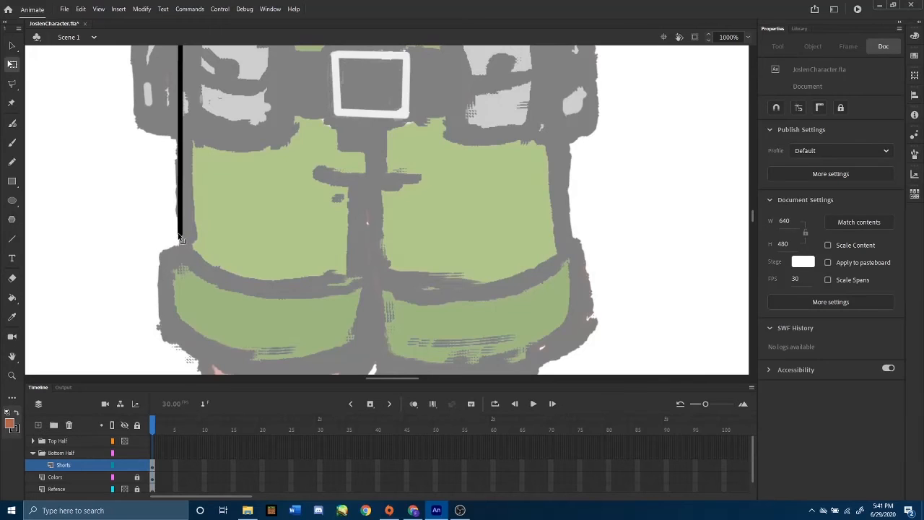
{"action": "left_click_drag", "start_coordinate": [181, 239], "coordinate": [180, 251]}
{"action": "scroll", "coordinate": [753, 210], "scroll_direction": "up", "scroll_amount": 2}
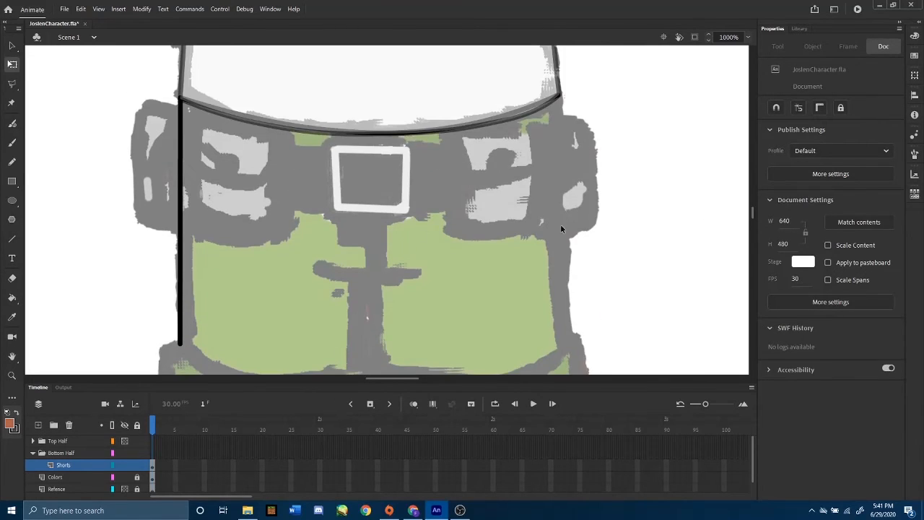
{"action": "left_click_drag", "start_coordinate": [180, 257], "coordinate": [174, 250]}
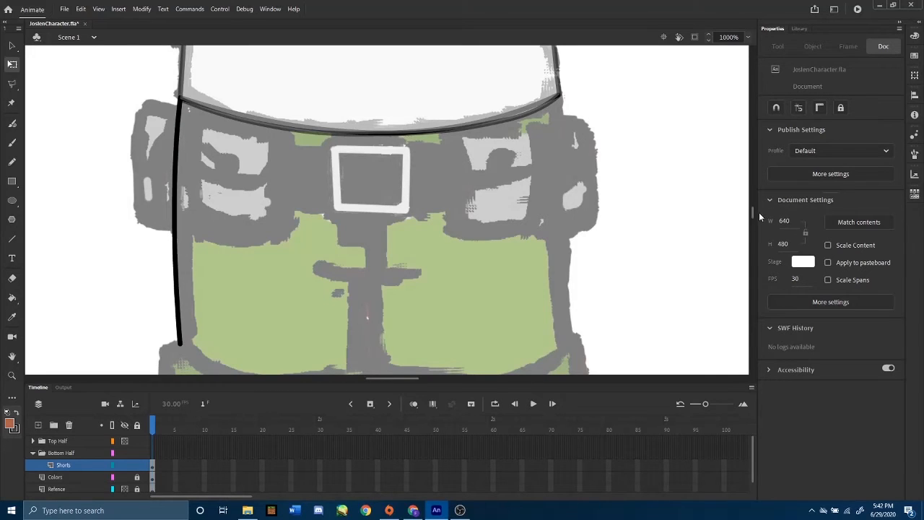
- Draw the upper edge of the left cuff from the side line toward the crotch and curve it downward along the sketch
{"action": "scroll", "coordinate": [756, 213], "scroll_direction": "down", "scroll_amount": 2}
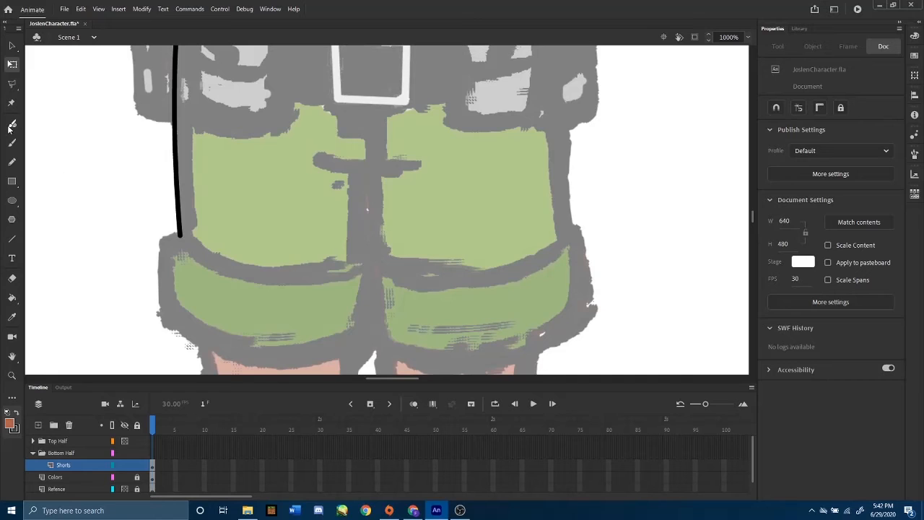
{"action": "left_click", "coordinate": [11, 239]}
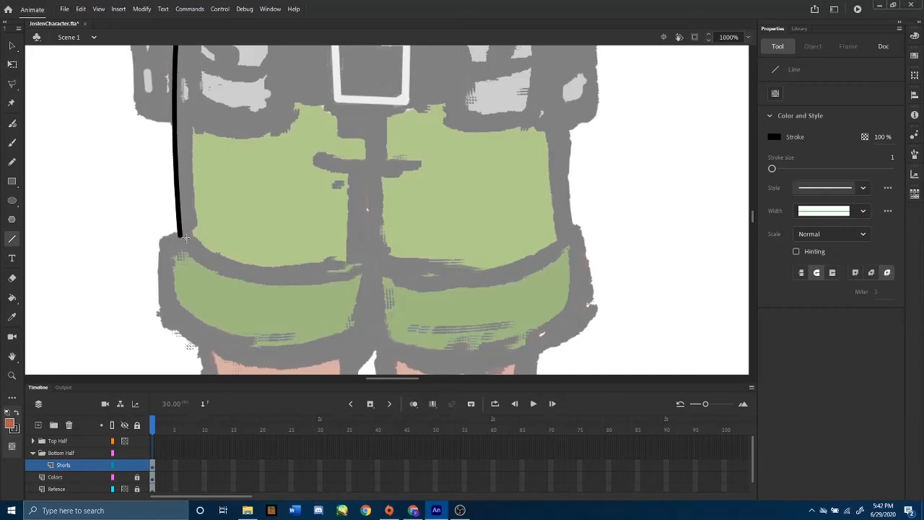
{"action": "left_click_drag", "start_coordinate": [180, 236], "coordinate": [355, 257]}
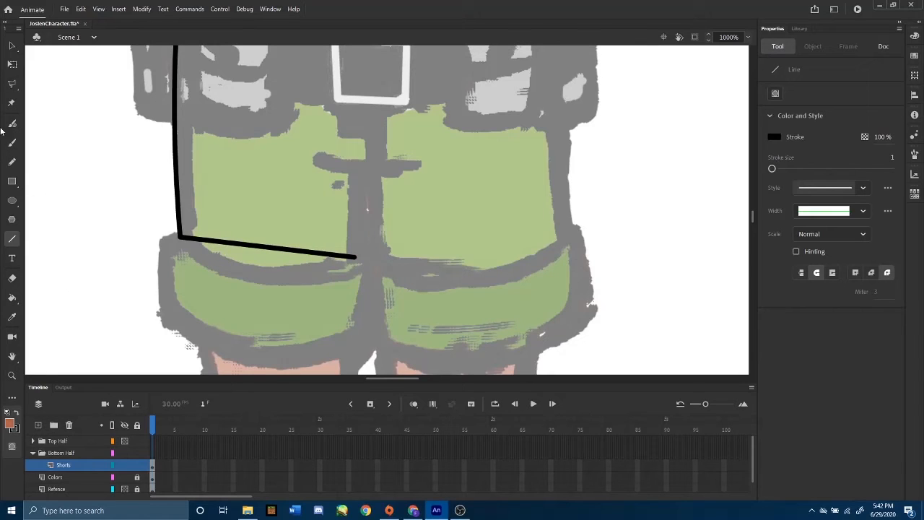
{"action": "left_click", "coordinate": [12, 65]}
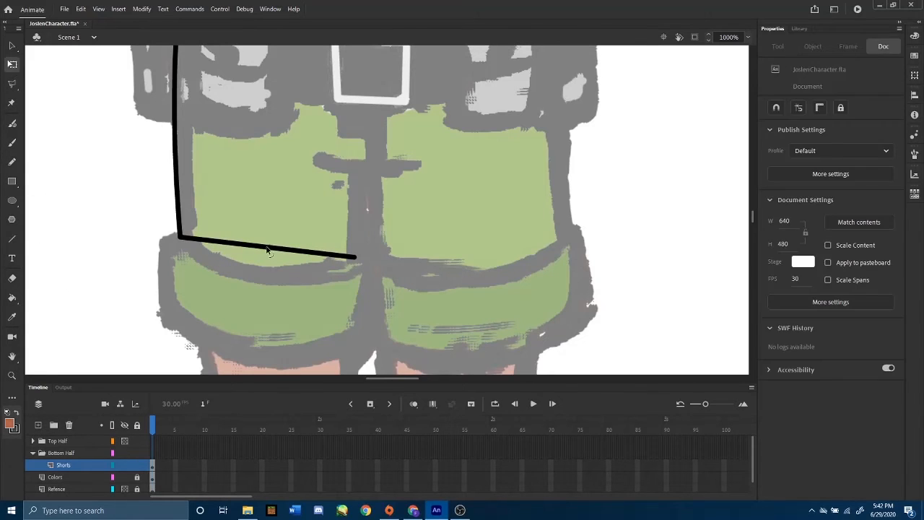
{"action": "left_click_drag", "start_coordinate": [267, 250], "coordinate": [262, 275]}
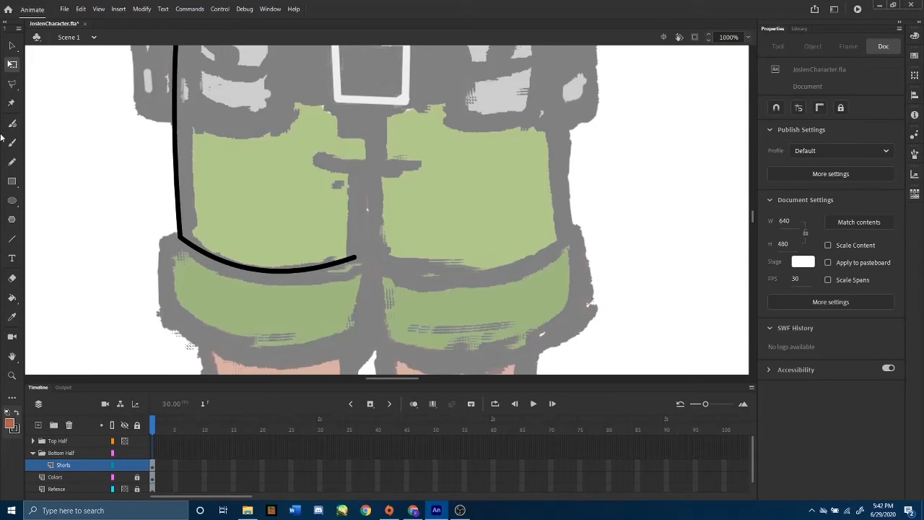
- Outline the left shorts cuff with straight lines and bend its sides and lower edge to follow the sketch
{"action": "left_click", "coordinate": [11, 239]}
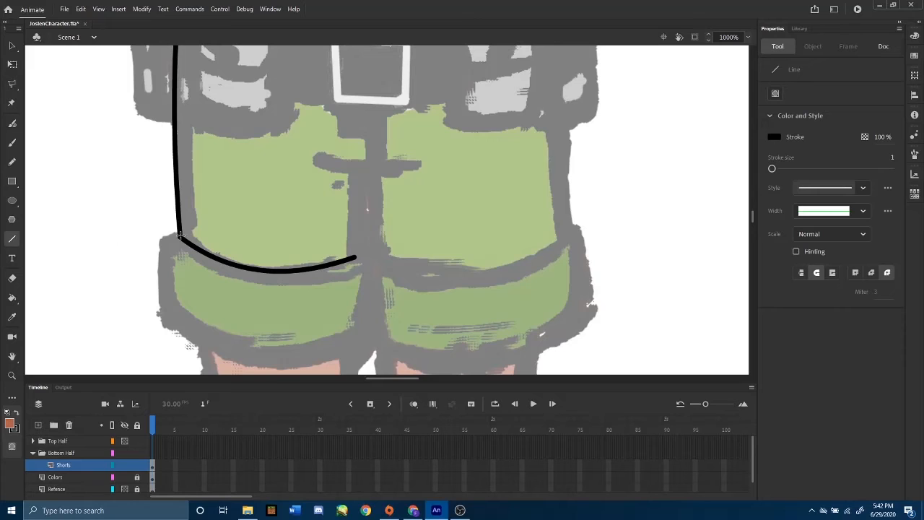
{"action": "mouse_move", "coordinate": [179, 233]}
{"action": "left_mouse_down"}
{"action": "mouse_move", "coordinate": [160, 234]}
{"action": "mouse_move", "coordinate": [144, 289]}
{"action": "mouse_move", "coordinate": [161, 318]}
{"action": "mouse_move", "coordinate": [258, 337]}
{"action": "mouse_move", "coordinate": [368, 337]}
{"action": "mouse_move", "coordinate": [354, 257]}
{"action": "left_mouse_up"}
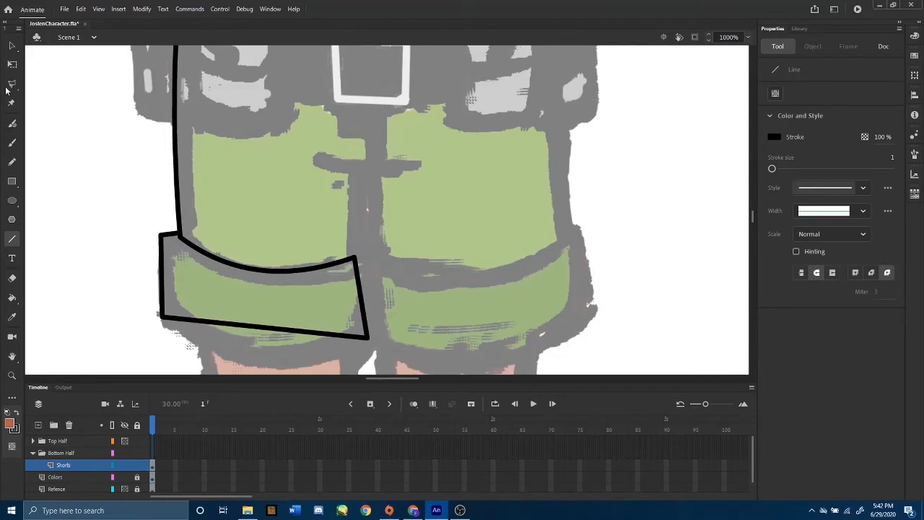
{"action": "left_click", "coordinate": [8, 67]}
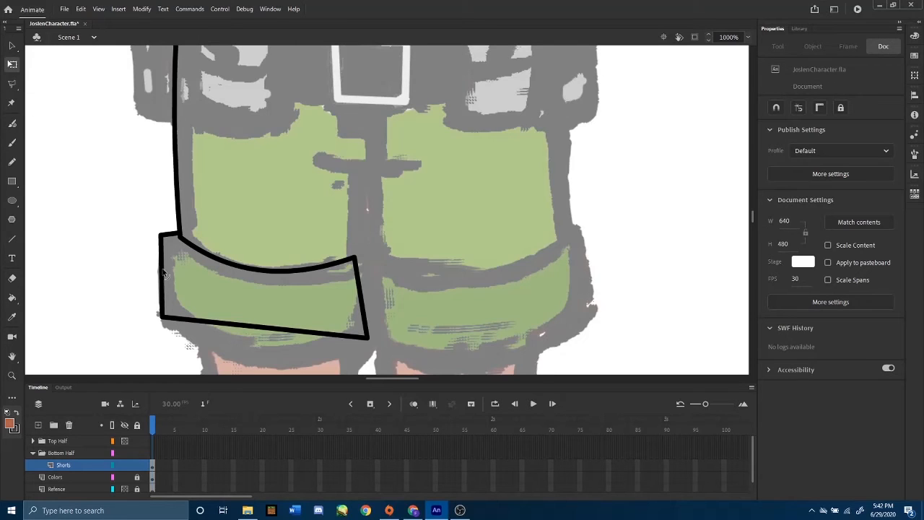
{"action": "left_click_drag", "start_coordinate": [162, 276], "coordinate": [155, 277]}
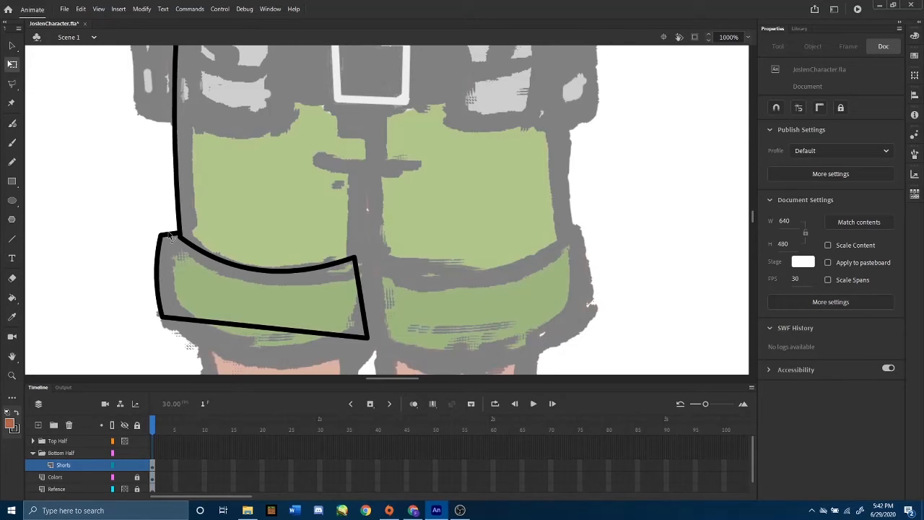
{"action": "left_click_drag", "start_coordinate": [169, 233], "coordinate": [162, 238]}
{"action": "left_click_drag", "start_coordinate": [361, 298], "coordinate": [373, 298]}
{"action": "left_click_drag", "start_coordinate": [262, 328], "coordinate": [255, 367]}
- Refine the left cuff's outline by moving its corners inward and adjusting the curves of its sides and lower edge
{"action": "left_click_drag", "start_coordinate": [162, 317], "coordinate": [173, 328]}
{"action": "left_click_drag", "start_coordinate": [161, 242], "coordinate": [161, 277]}
{"action": "left_click_drag", "start_coordinate": [173, 328], "coordinate": [180, 333]}
{"action": "left_click_drag", "start_coordinate": [258, 365], "coordinate": [261, 360]}
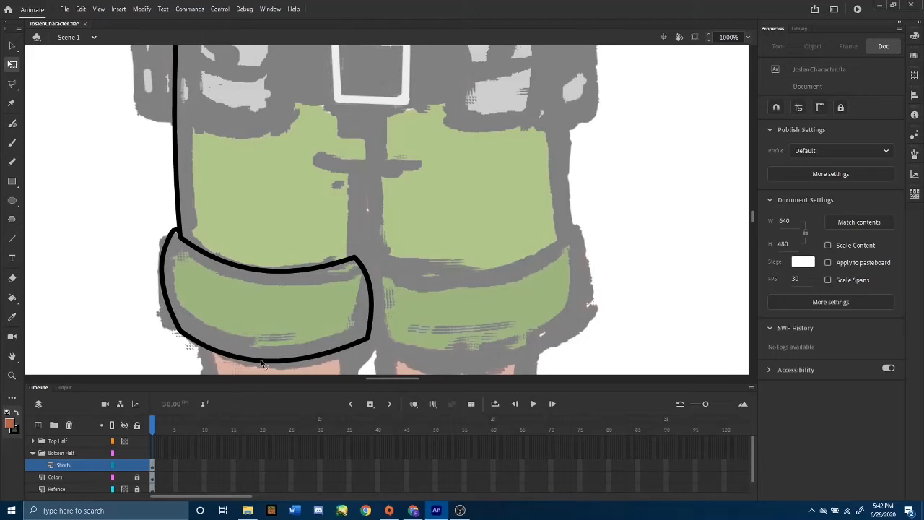
{"action": "left_click_drag", "start_coordinate": [369, 340], "coordinate": [353, 340]}
{"action": "left_click_drag", "start_coordinate": [367, 296], "coordinate": [361, 258]}
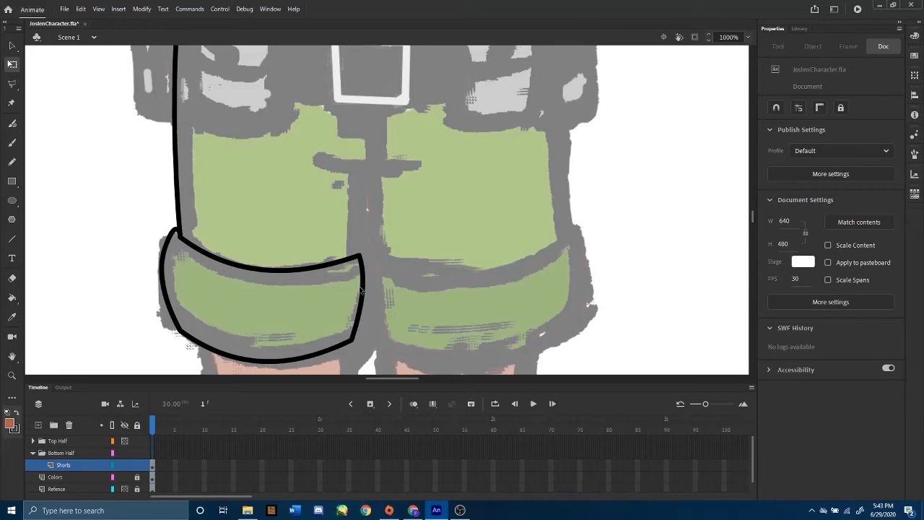
- Draw the slanted crease line at the crotch and the left leg's inner line from the cuff corner up to it
{"action": "mouse_move", "coordinate": [362, 284]}
{"action": "left_mouse_down"}
{"action": "mouse_move", "coordinate": [364, 296]}
{"action": "mouse_move", "coordinate": [338, 305]}
{"action": "mouse_move", "coordinate": [304, 221]}
{"action": "mouse_move", "coordinate": [293, 359]}
{"action": "left_mouse_up"}
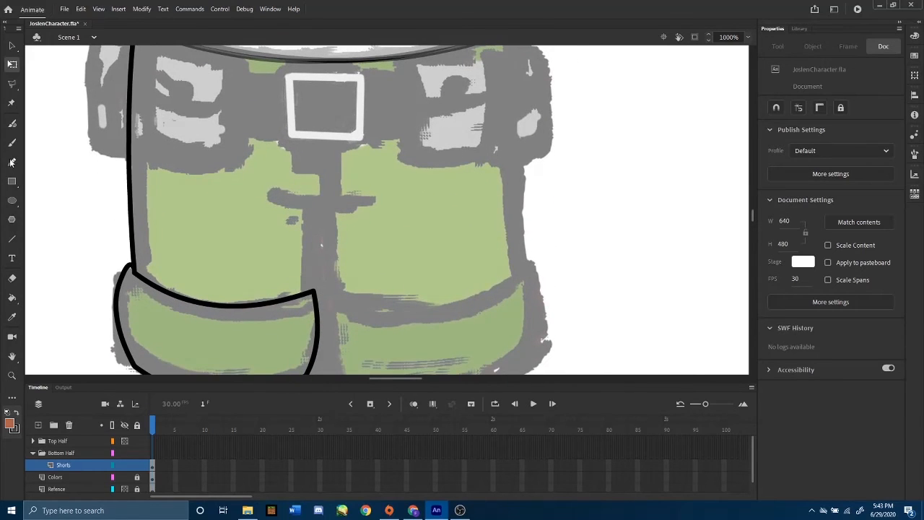
{"action": "left_click", "coordinate": [11, 239]}
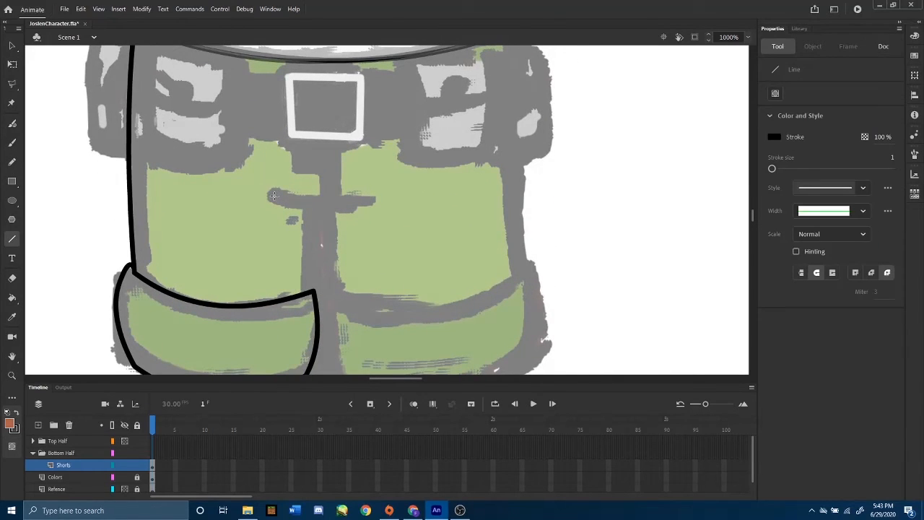
{"action": "left_click_drag", "start_coordinate": [273, 195], "coordinate": [323, 208]}
{"action": "left_click_drag", "start_coordinate": [312, 291], "coordinate": [312, 210]}
{"action": "key", "text": "a"}
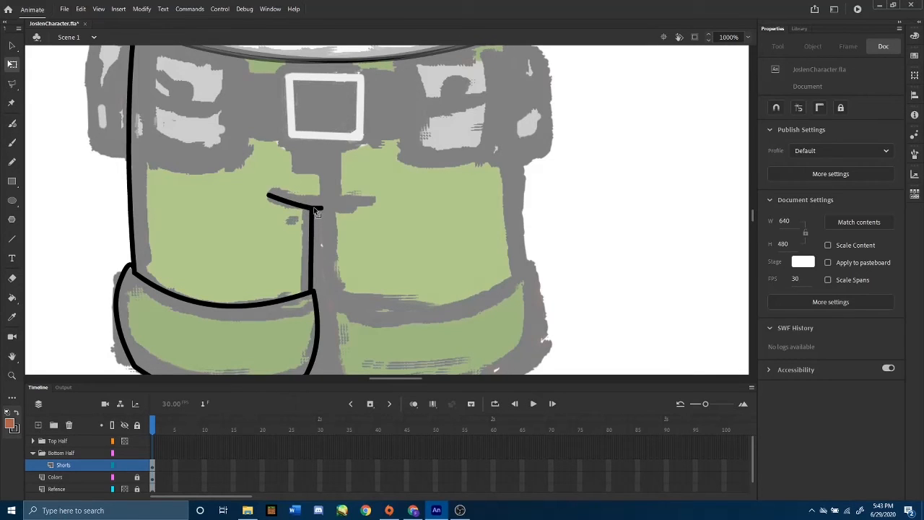
- Duplicate the outlines of the shorts' left leg, cuff and crease, leaving out the small stub past the inner leg line
{"action": "key", "text": "v"}
{"action": "left_click_drag", "start_coordinate": [240, 224], "coordinate": [280, 204]}
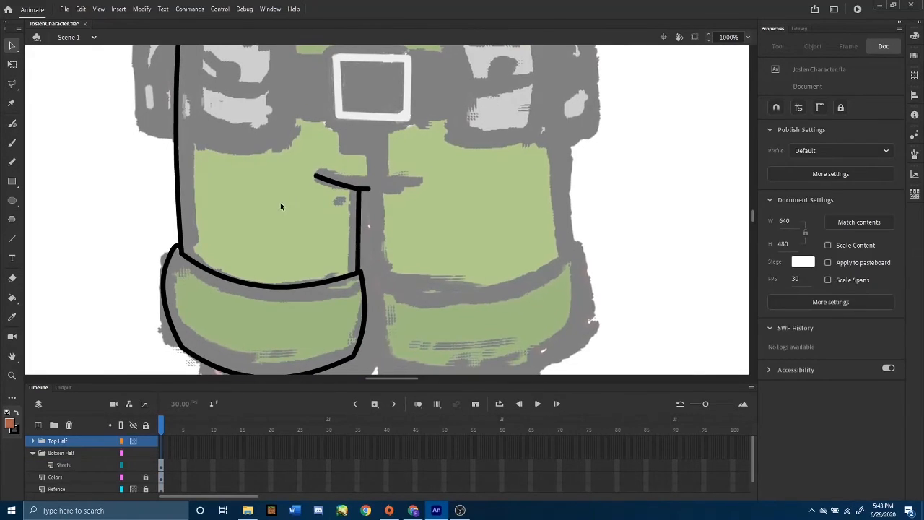
{"action": "key", "text": "ctrl+minus"}
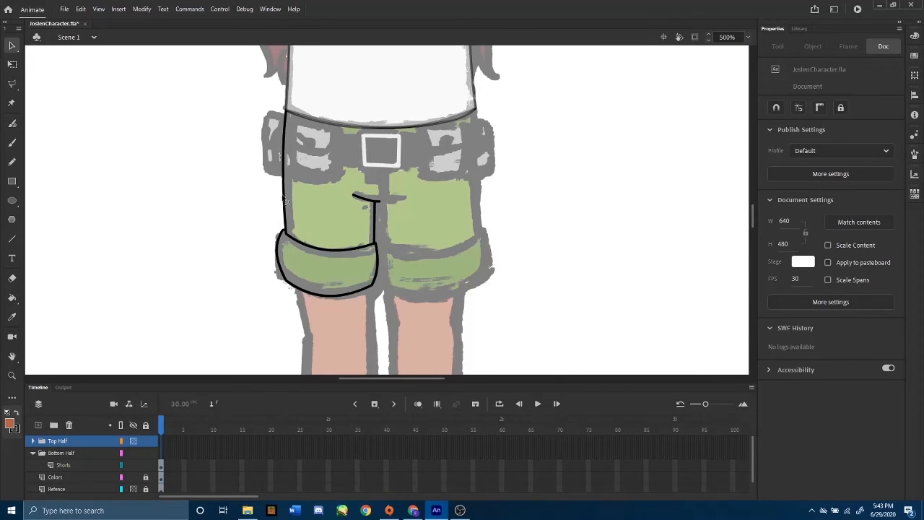
{"action": "left_click", "coordinate": [284, 190]}
{"action": "left_click", "coordinate": [326, 251], "text": "shift"}
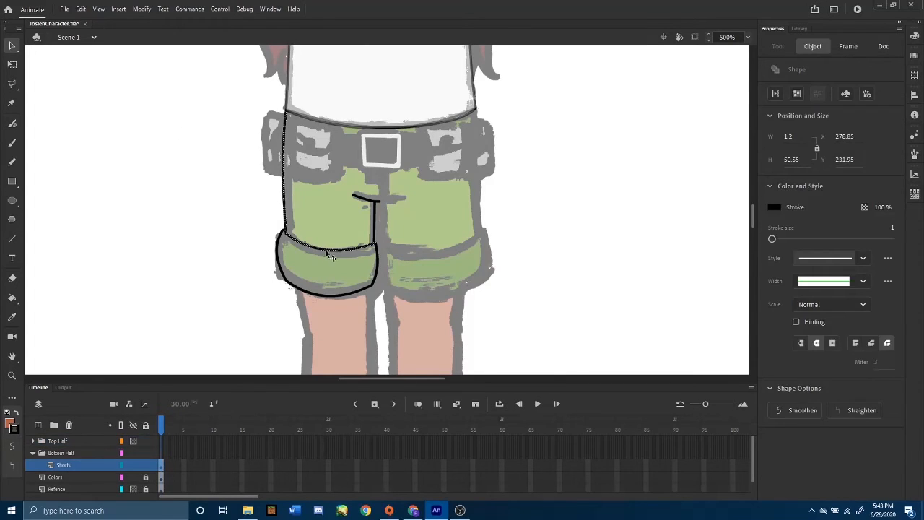
{"action": "left_click", "coordinate": [336, 295], "text": "shift"}
{"action": "left_click", "coordinate": [280, 267], "text": "shift"}
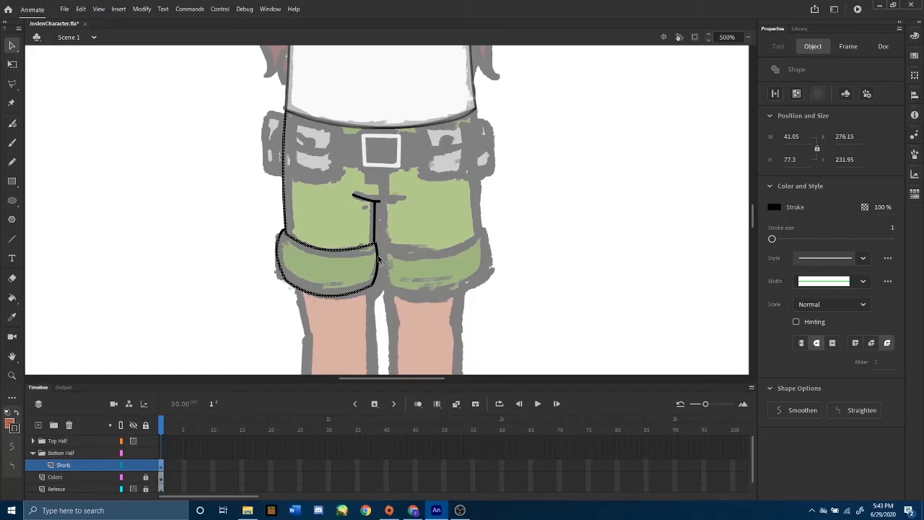
{"action": "left_click", "coordinate": [367, 203], "text": "shift"}
{"action": "left_click", "coordinate": [377, 207], "text": "shift"}
{"action": "key", "text": "ctrl+c"}
{"action": "key", "text": "ctrl+v"}
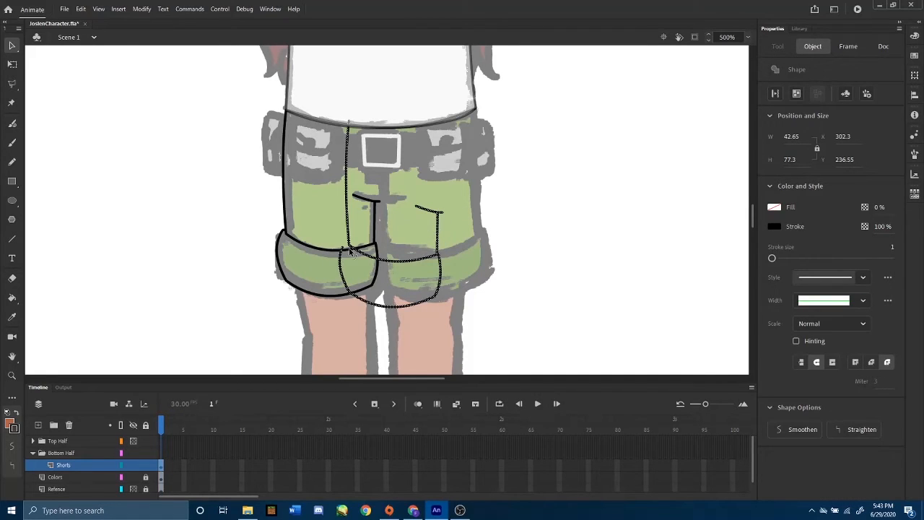
{"action": "key", "text": "Delete"}
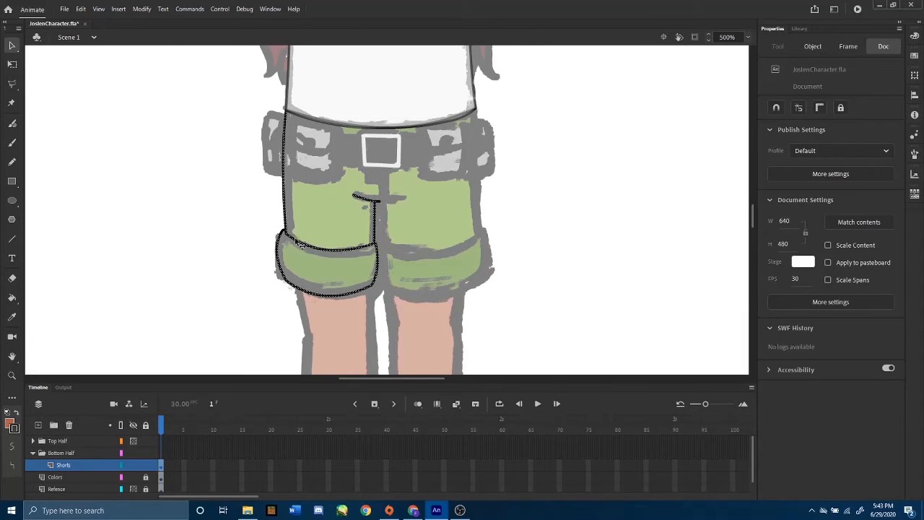
{"action": "left_click", "coordinate": [283, 235]}
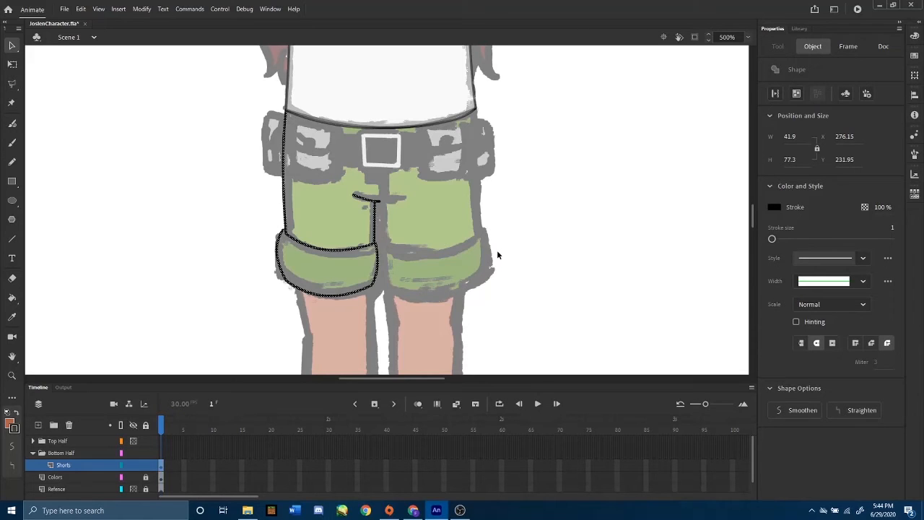
{"action": "key", "text": "ctrl+v"}
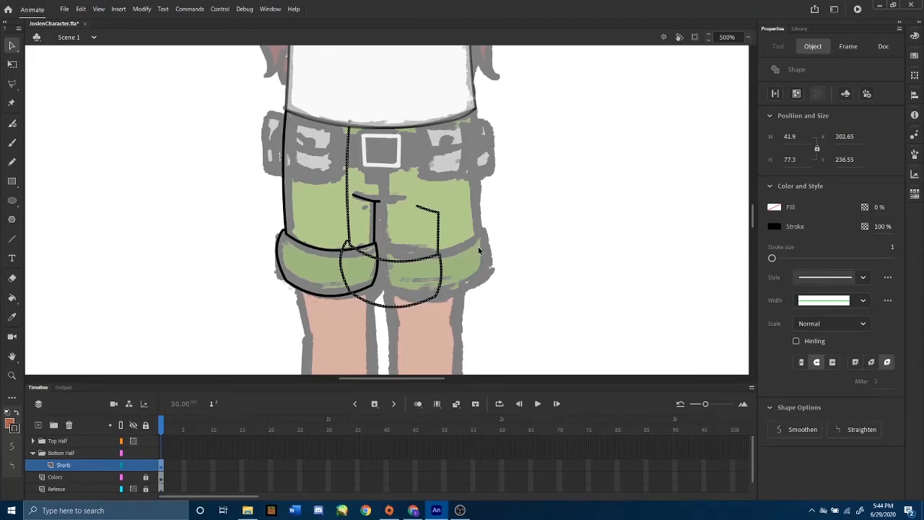
- Flip the pasted leg outline horizontally and move it over the right leg of the sketch
{"action": "right_click", "coordinate": [438, 219]}
{"action": "mouse_move", "coordinate": [497, 391]}
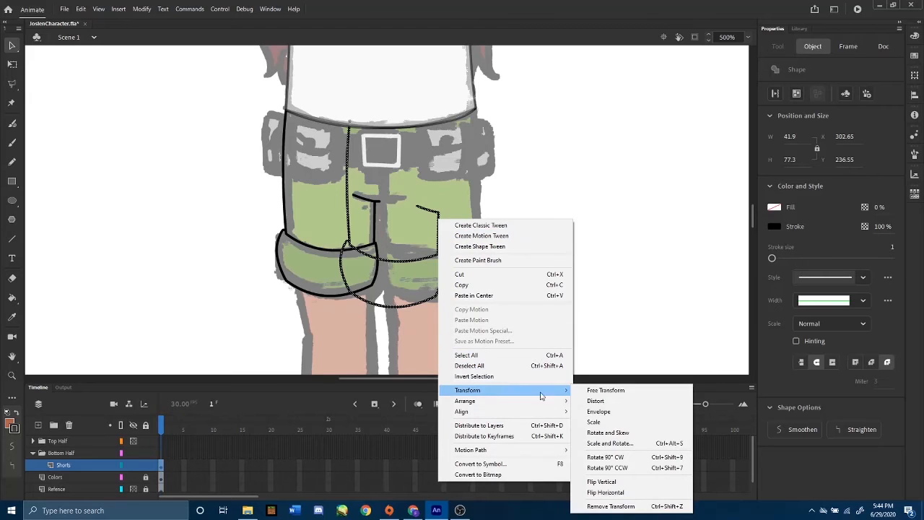
{"action": "left_click", "coordinate": [612, 493]}
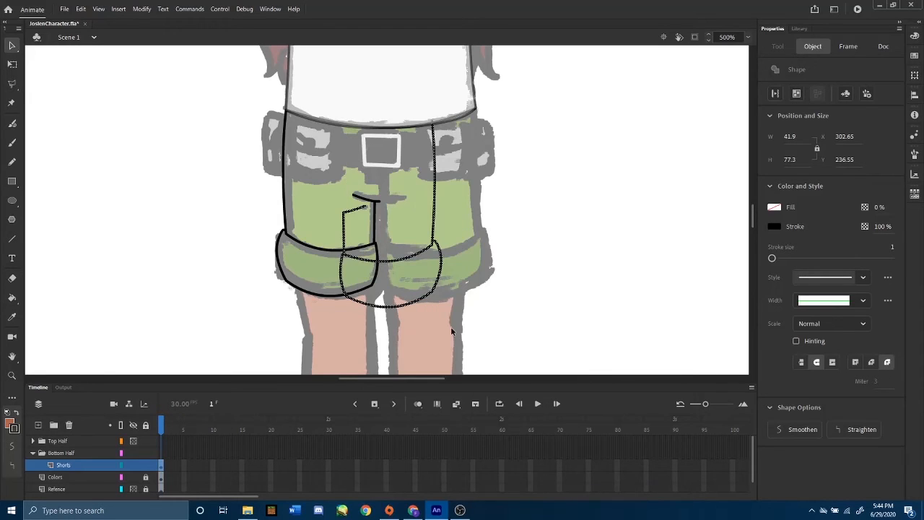
{"action": "mouse_move", "coordinate": [437, 298]}
{"action": "left_mouse_down"}
{"action": "mouse_move", "coordinate": [477, 291]}
{"action": "mouse_move", "coordinate": [478, 278]}
{"action": "left_mouse_up"}
{"action": "scroll", "coordinate": [506, 239], "scroll_direction": "up", "scroll_amount": 3}
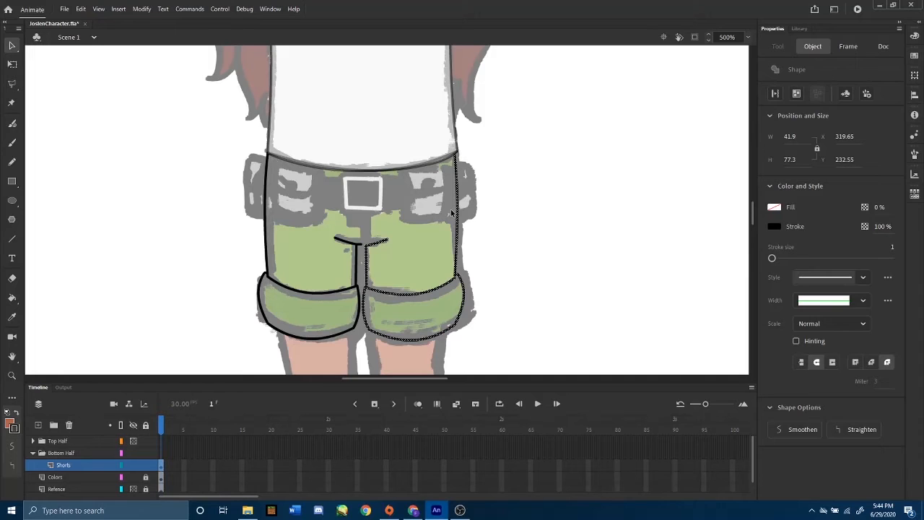
- Move and rotate the mirrored leg outline so its outer side meets the shirt's lower right corner and its cuff follows the sketch
{"action": "left_click", "coordinate": [11, 65]}
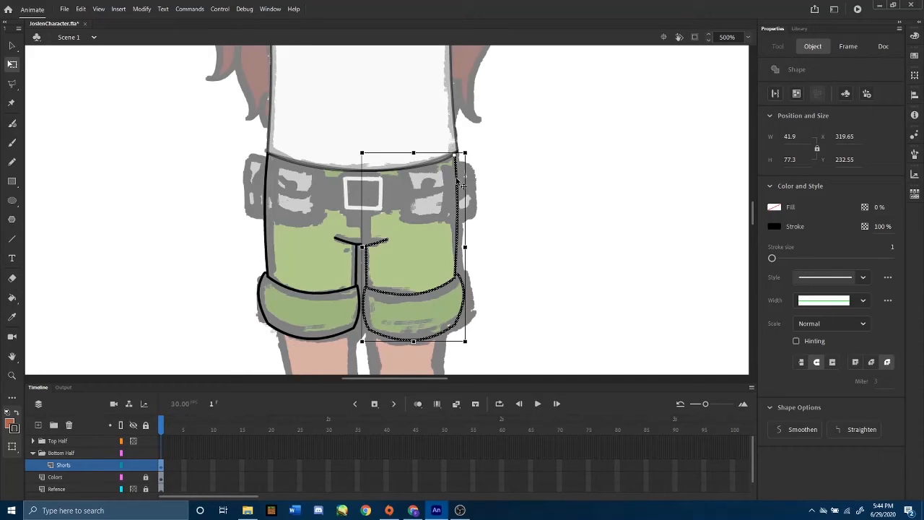
{"action": "left_click_drag", "start_coordinate": [456, 182], "coordinate": [458, 177]}
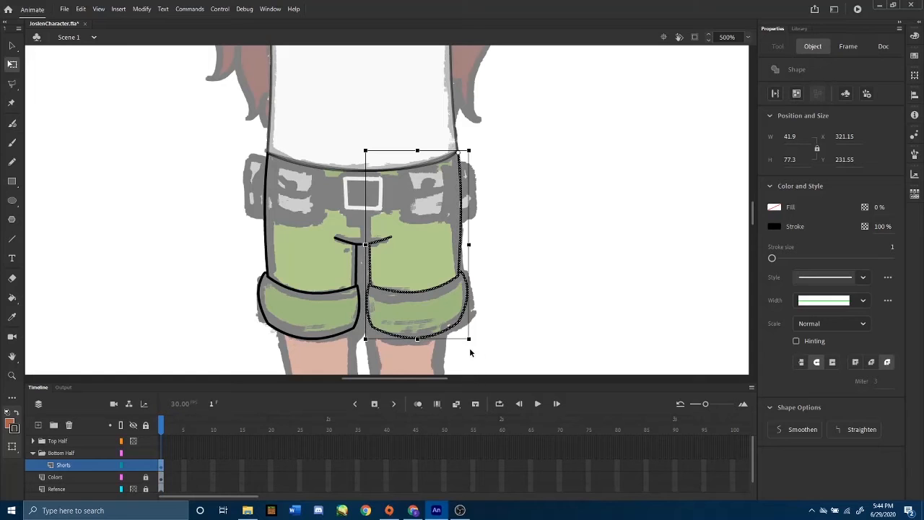
{"action": "left_click_drag", "start_coordinate": [477, 348], "coordinate": [475, 274]}
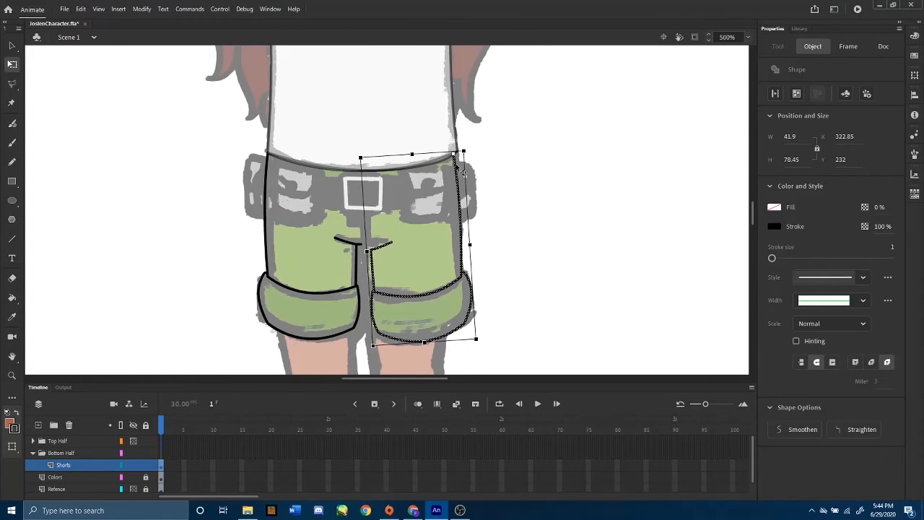
{"action": "key", "text": "ctrl+equal"}
{"action": "key", "text": "ctrl+equal"}
{"action": "left_click_drag", "start_coordinate": [753, 213], "coordinate": [751, 208]}
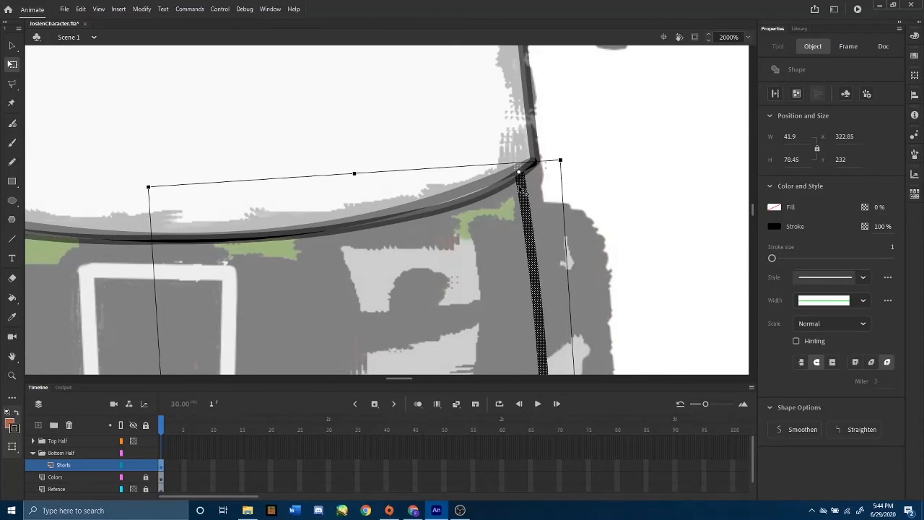
{"action": "left_click_drag", "start_coordinate": [522, 193], "coordinate": [535, 195]}
{"action": "key", "text": "ctrl+minus"}
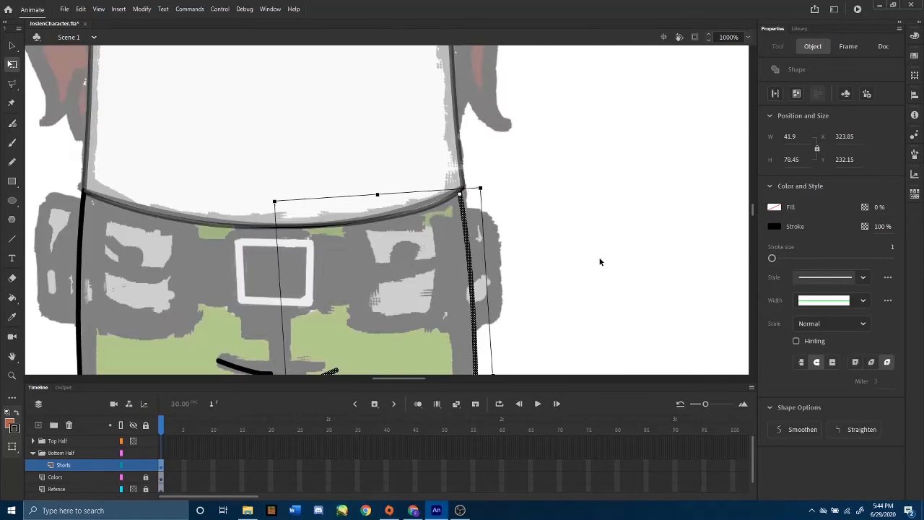
{"action": "key", "text": "ctrl+minus"}
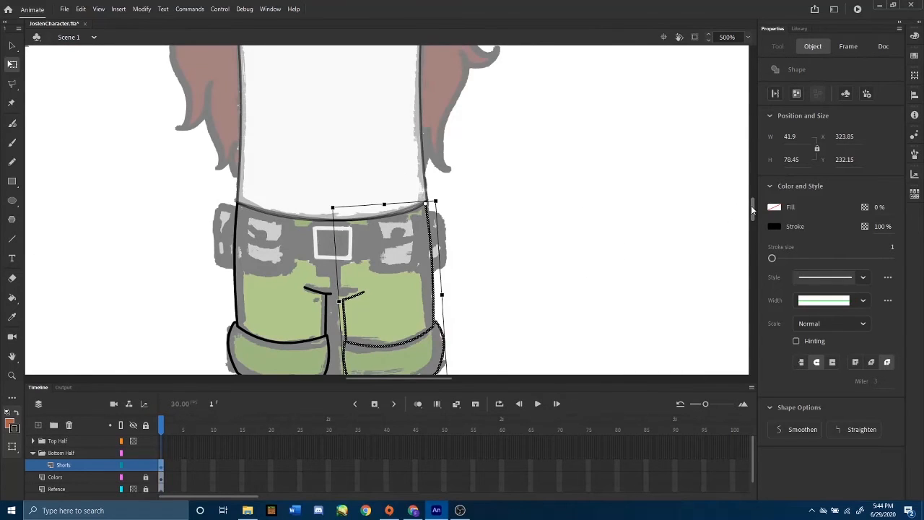
{"action": "scroll", "coordinate": [752, 209], "scroll_direction": "down", "scroll_amount": 3}
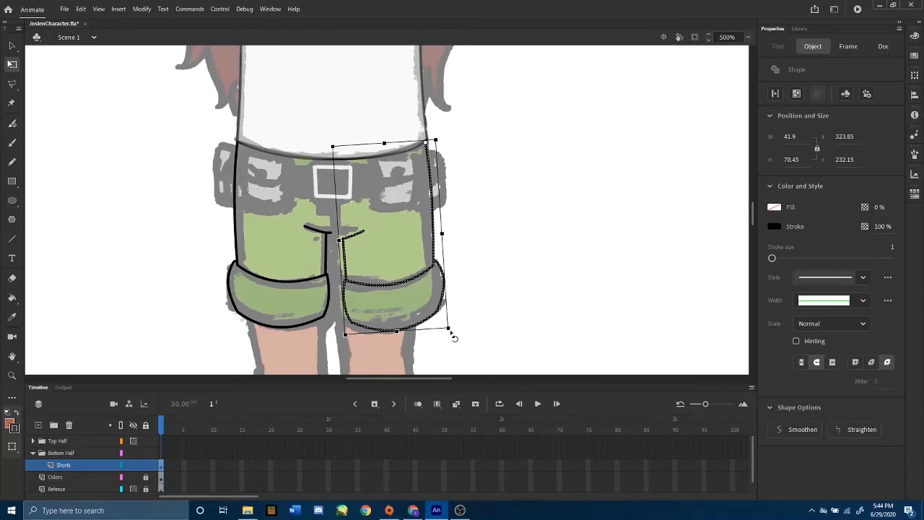
{"action": "left_click_drag", "start_coordinate": [453, 337], "coordinate": [445, 339]}
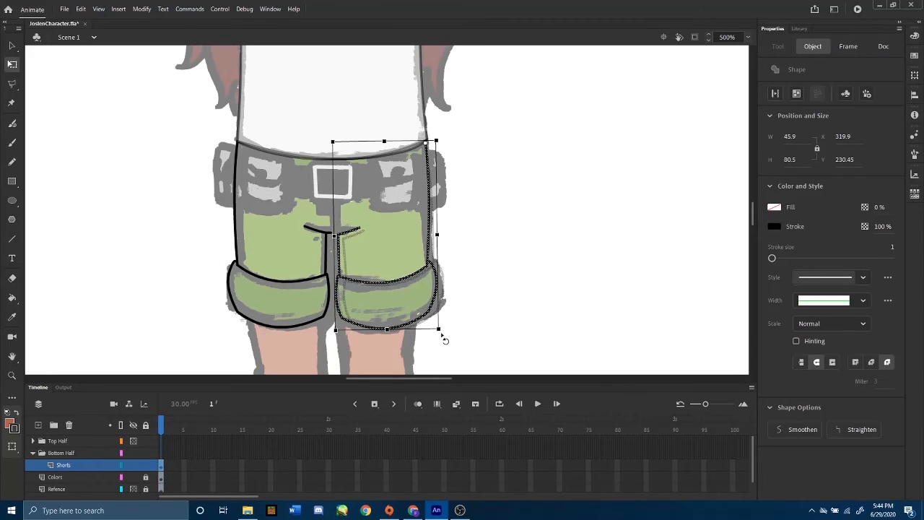
{"action": "left_click", "coordinate": [466, 295]}
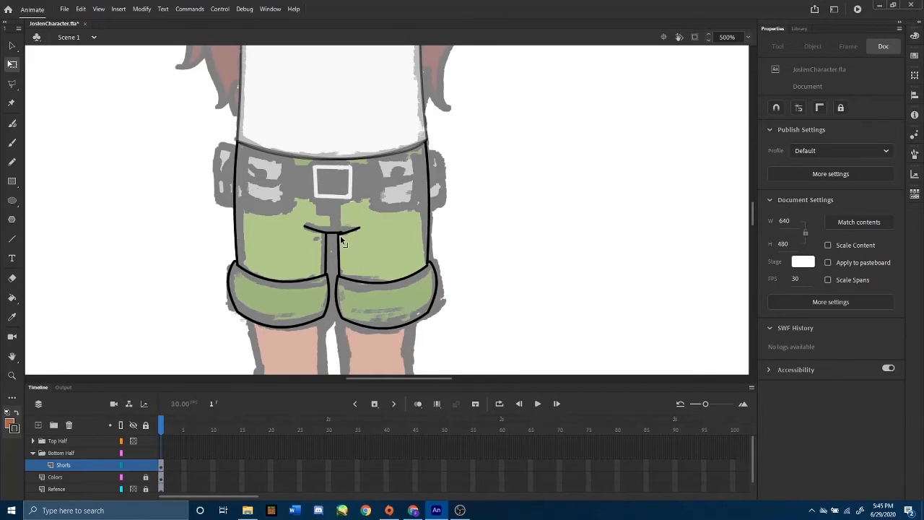
- Delete the short horizontal line connecting the two inner leg lines at the crotch
{"action": "left_click_drag", "start_coordinate": [354, 235], "coordinate": [365, 237]}
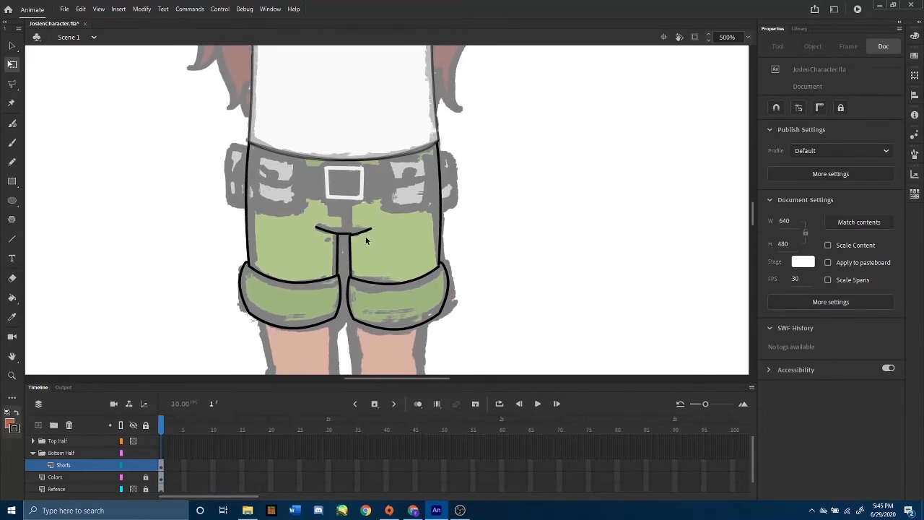
{"action": "key", "text": "ctrl+equal"}
{"action": "left_click", "coordinate": [300, 253]}
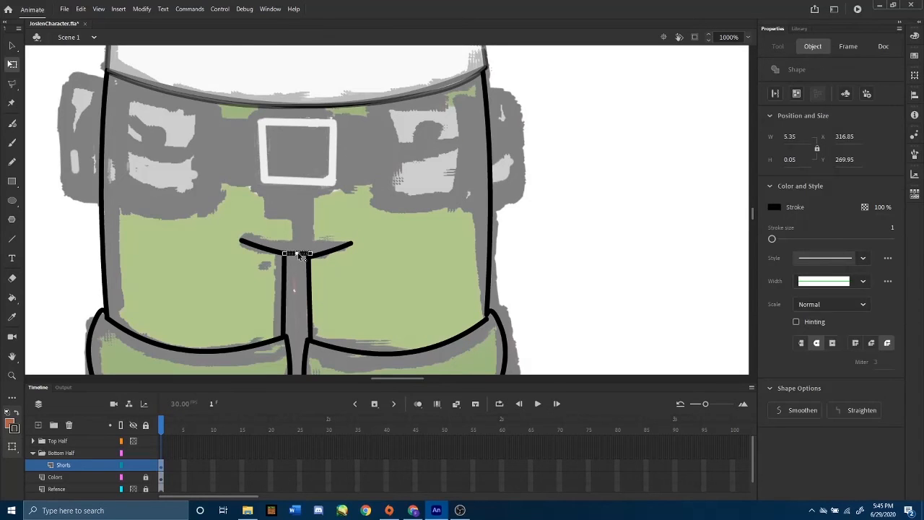
{"action": "key", "text": "Delete"}
- Join both inner leg lines and crease halves at one crotch point, and curve them into an arch below a smooth crease
{"action": "left_click", "coordinate": [285, 254]}
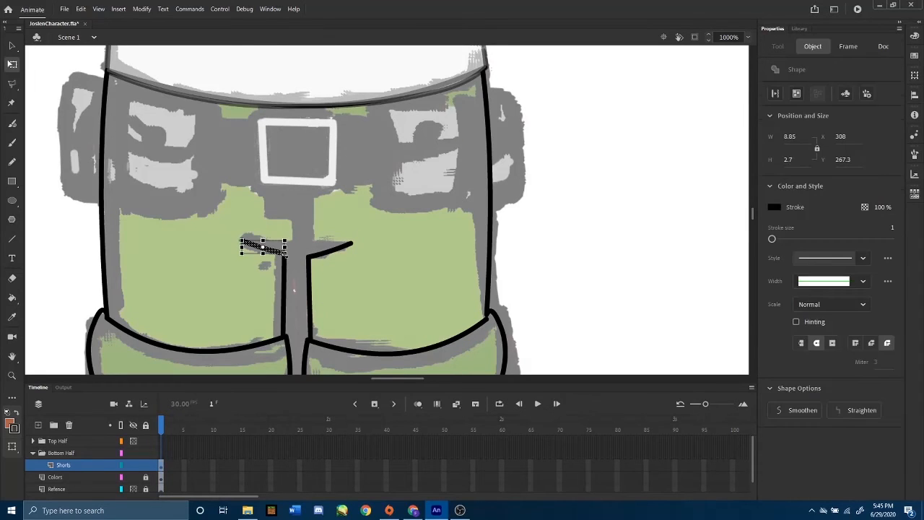
{"action": "left_click", "coordinate": [297, 260]}
{"action": "mouse_move", "coordinate": [286, 254]}
{"action": "left_mouse_down"}
{"action": "mouse_move", "coordinate": [302, 257]}
{"action": "mouse_move", "coordinate": [295, 253]}
{"action": "left_mouse_up"}
{"action": "left_click", "coordinate": [292, 257]}
{"action": "left_click", "coordinate": [287, 237]}
{"action": "scroll", "coordinate": [300, 257], "scroll_direction": "down", "scroll_amount": 3}
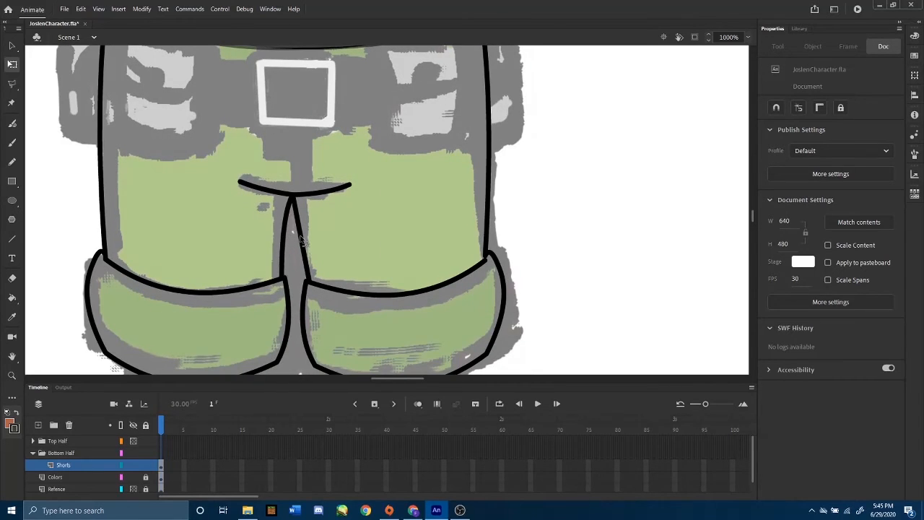
{"action": "mouse_move", "coordinate": [304, 241]}
{"action": "left_mouse_down"}
{"action": "mouse_move", "coordinate": [313, 230]}
{"action": "mouse_move", "coordinate": [356, 362]}
{"action": "left_mouse_up"}
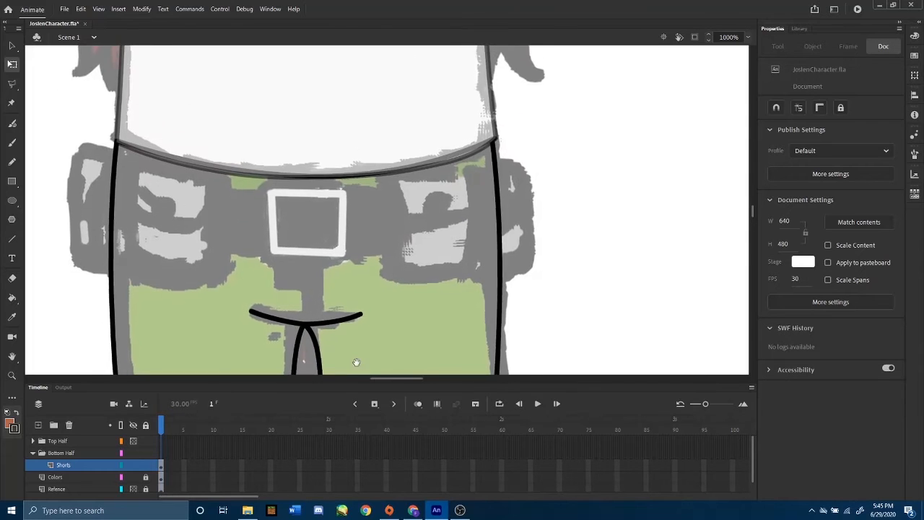
- Adjust the inner upper corners of both cuffs where they meet the inner leg lines
{"action": "scroll", "coordinate": [366, 250], "scroll_direction": "down", "scroll_amount": 4}
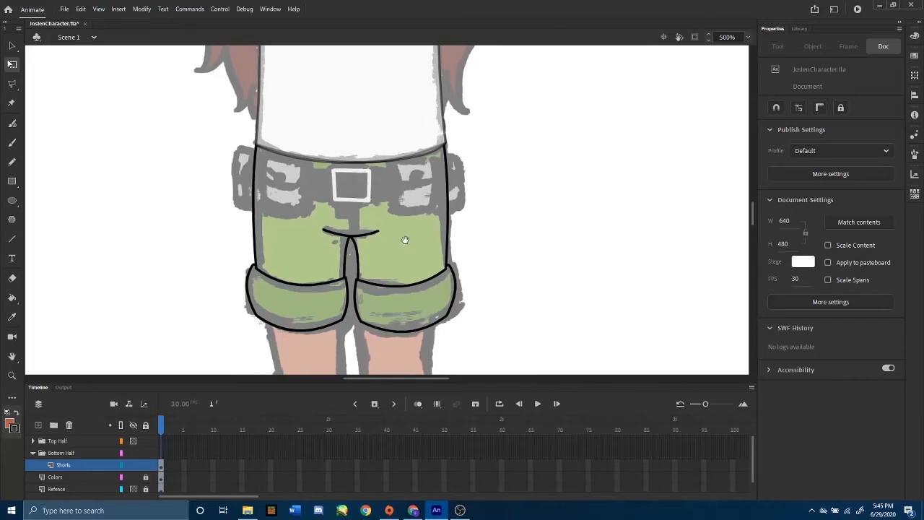
{"action": "left_click_drag", "start_coordinate": [405, 240], "coordinate": [415, 187]}
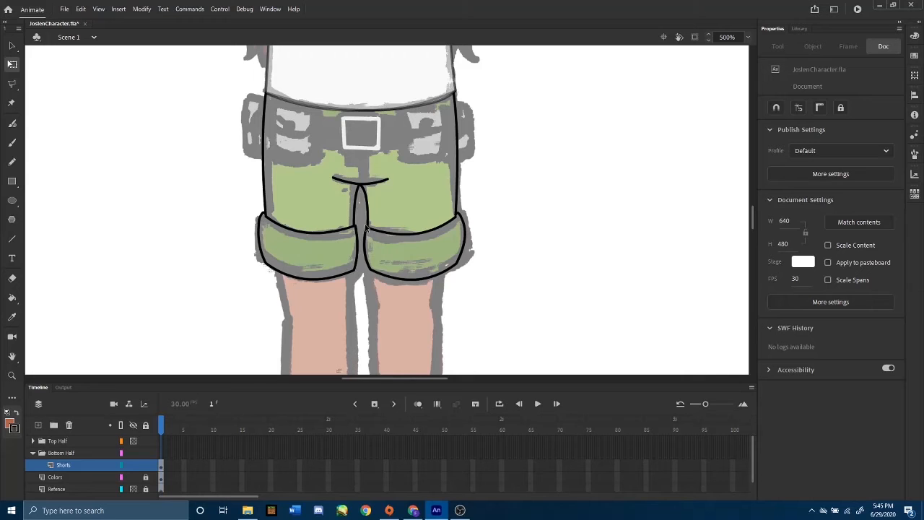
{"action": "left_click_drag", "start_coordinate": [366, 228], "coordinate": [367, 226]}
{"action": "left_click_drag", "start_coordinate": [355, 226], "coordinate": [349, 225]}
{"action": "left_click", "coordinate": [354, 226]}
{"action": "left_click", "coordinate": [374, 212]}
{"action": "key", "text": "ctrl+equal"}
{"action": "key", "text": "ctrl+equal"}
{"action": "left_click", "coordinate": [347, 159]}
{"action": "left_click_drag", "start_coordinate": [340, 161], "coordinate": [354, 148]}
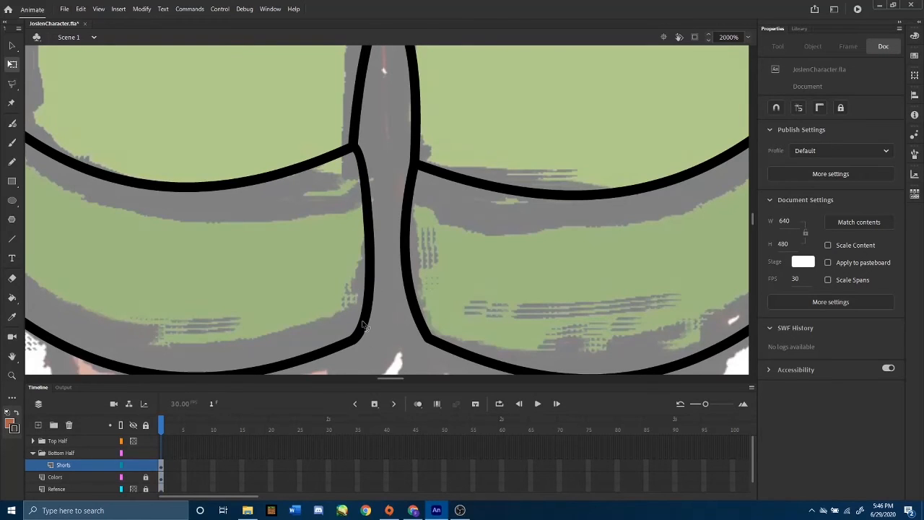
{"action": "key", "text": "ctrl+z"}
{"action": "key", "text": "ctrl+z"}
- Lower the crotch point slightly and reshape the right inner leg line and both crease halves into smooth curves
{"action": "key", "text": "ctrl+minus"}
{"action": "left_click_drag", "start_coordinate": [403, 149], "coordinate": [400, 152]}
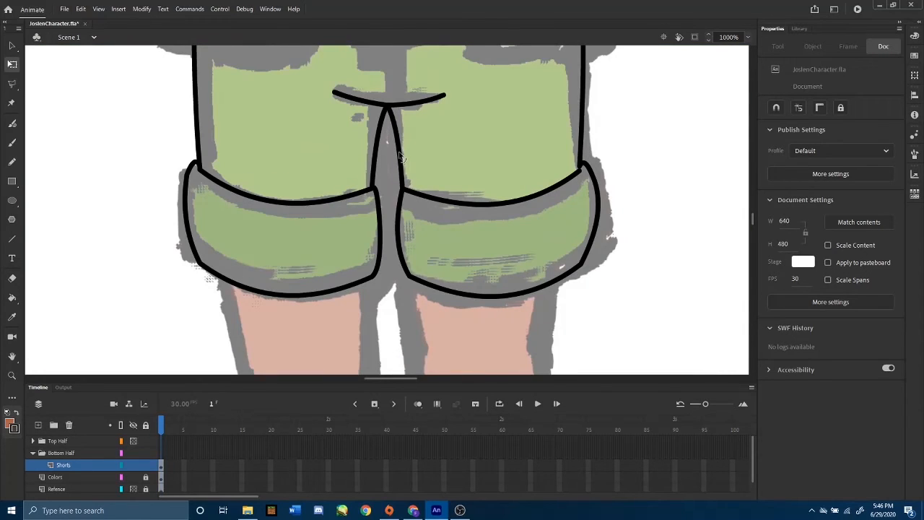
{"action": "left_click_drag", "start_coordinate": [384, 107], "coordinate": [388, 110]}
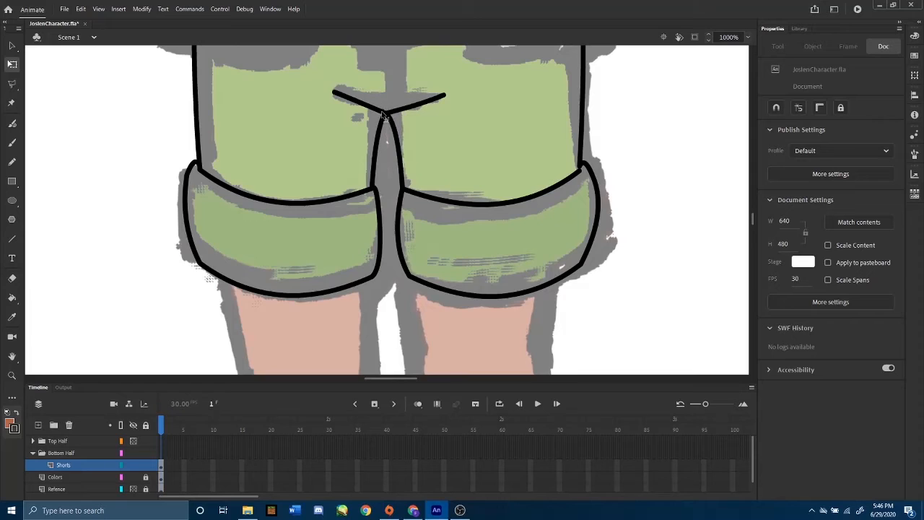
{"action": "left_click_drag", "start_coordinate": [334, 93], "coordinate": [356, 108]}
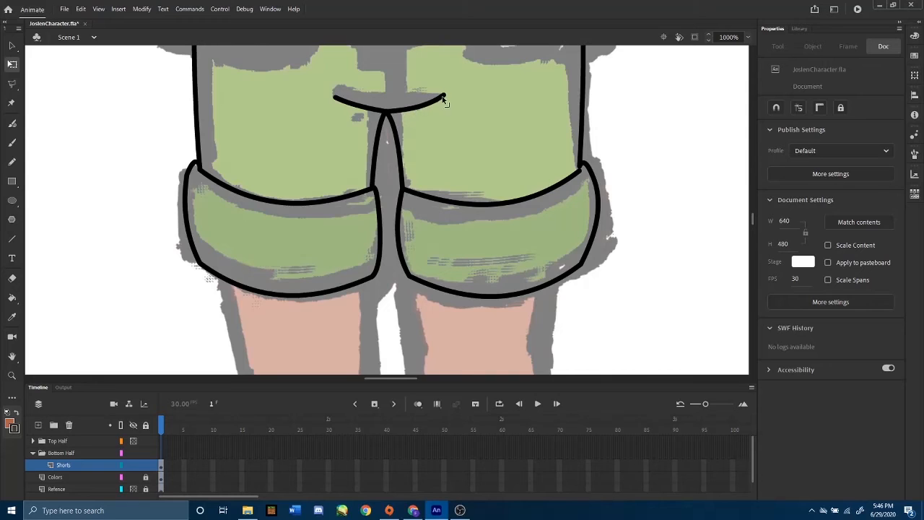
{"action": "left_click_drag", "start_coordinate": [444, 96], "coordinate": [415, 104]}
{"action": "key", "text": "ctrl+minus"}
{"action": "key", "text": "ctrl+minus"}
{"action": "key", "text": "ctrl+minus"}
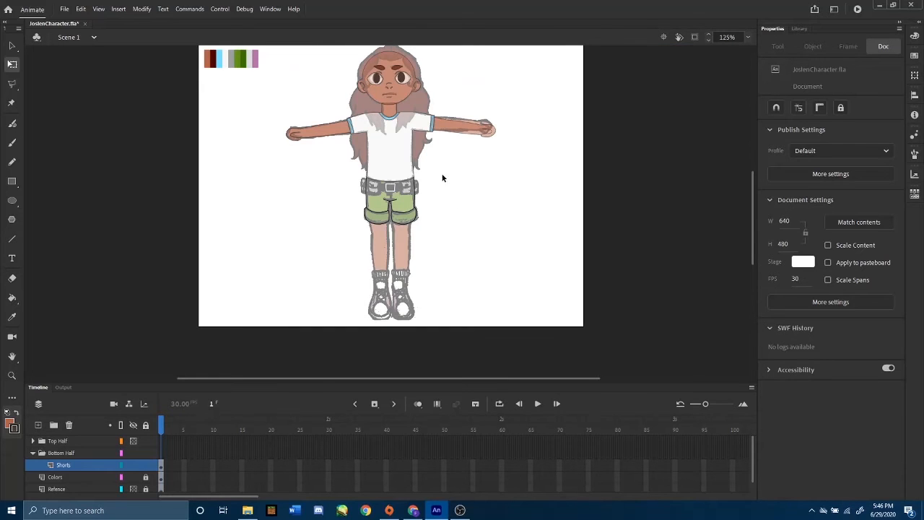
- Add a new layer above Shorts in the Bottom Half folder and name it Belt
{"action": "left_click_drag", "start_coordinate": [443, 178], "coordinate": [439, 202]}
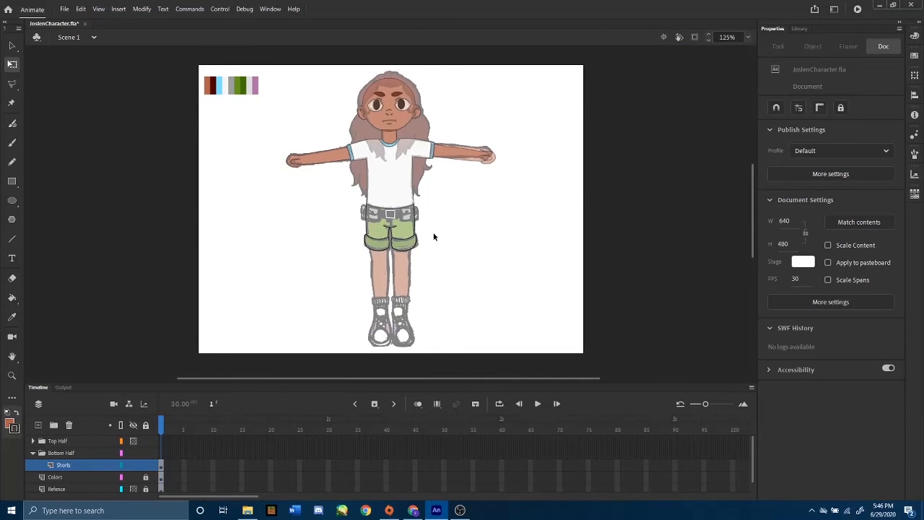
{"action": "key", "text": "ctrl+equal"}
{"action": "key", "text": "ctrl+equal"}
{"action": "left_click_drag", "start_coordinate": [528, 320], "coordinate": [538, 253]}
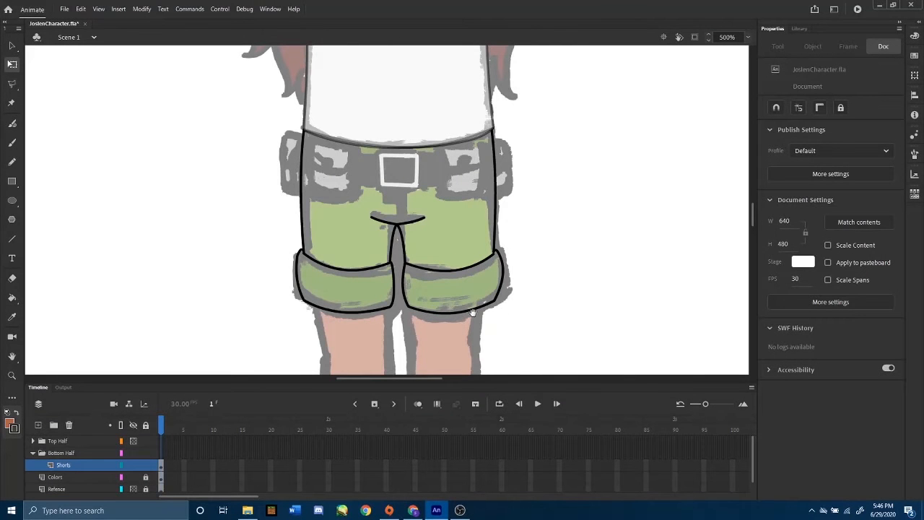
{"action": "left_click_drag", "start_coordinate": [473, 313], "coordinate": [473, 226]}
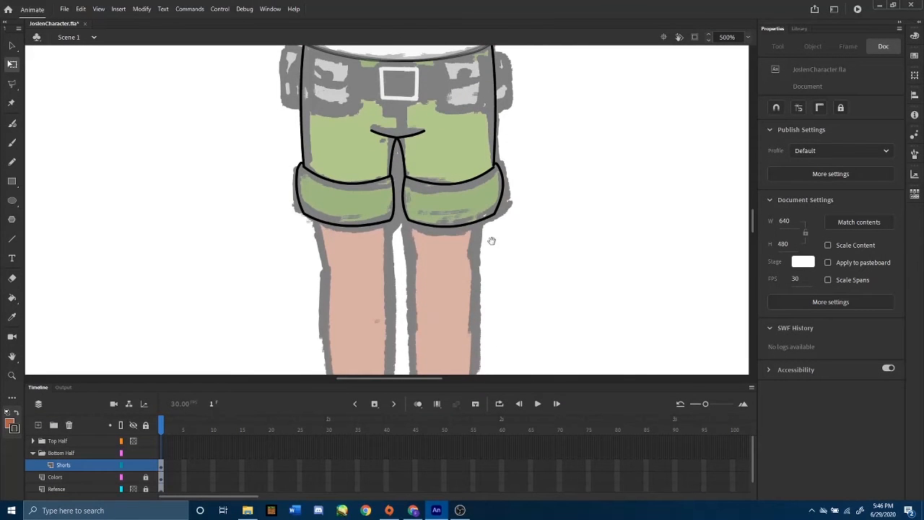
{"action": "left_click_drag", "start_coordinate": [499, 167], "coordinate": [486, 287]}
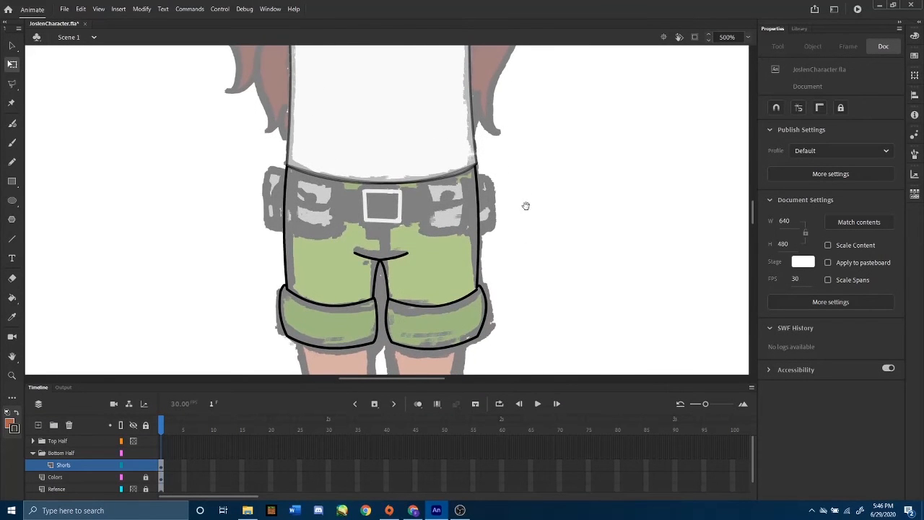
{"action": "left_click_drag", "start_coordinate": [526, 206], "coordinate": [524, 225]}
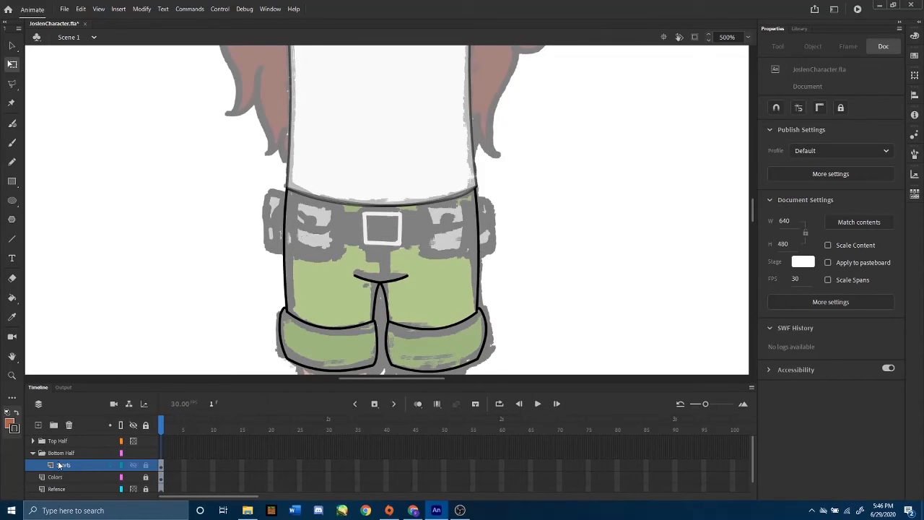
{"action": "left_click", "coordinate": [36, 427]}
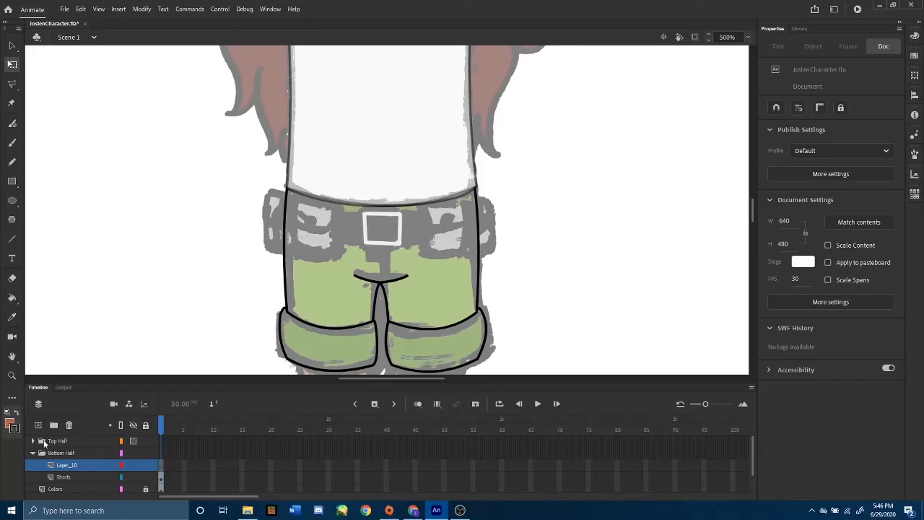
{"action": "double_click", "coordinate": [64, 465]}
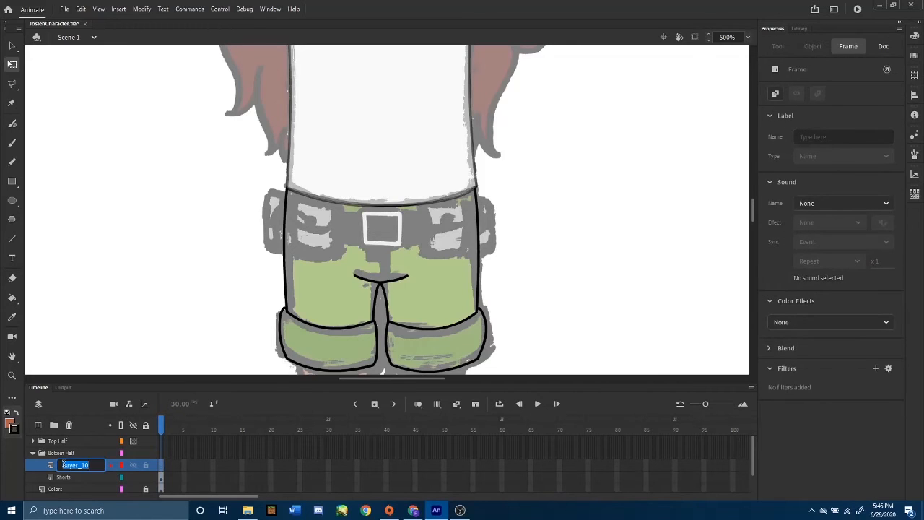
{"action": "type", "text": "Belt"}
{"action": "key", "text": "Return"}
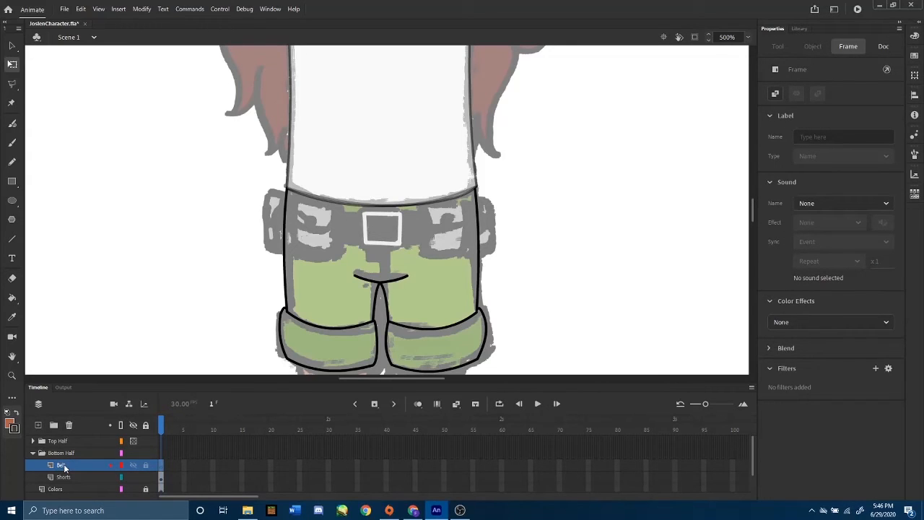
- Draw two straight black lines with stroke size 1 across the waist for the belt's upper and lower edges
{"action": "left_click", "coordinate": [15, 239]}
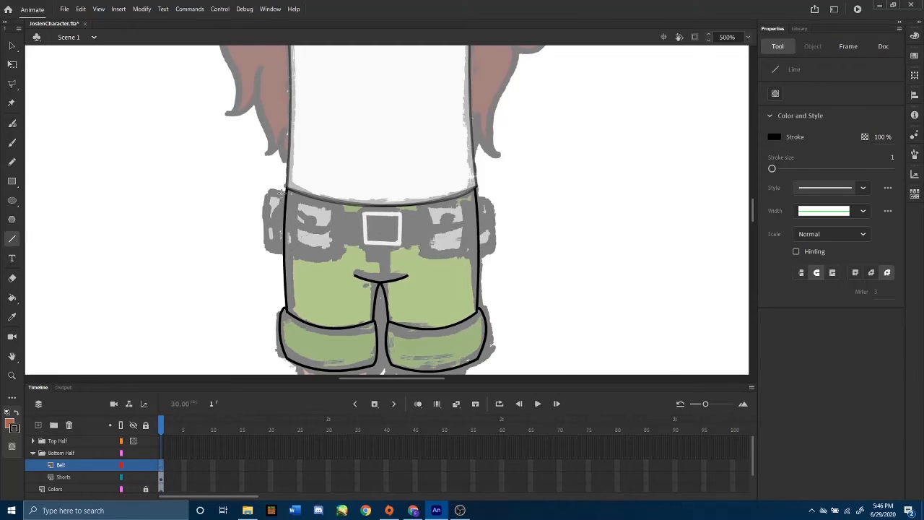
{"action": "left_click_drag", "start_coordinate": [282, 192], "coordinate": [487, 203]}
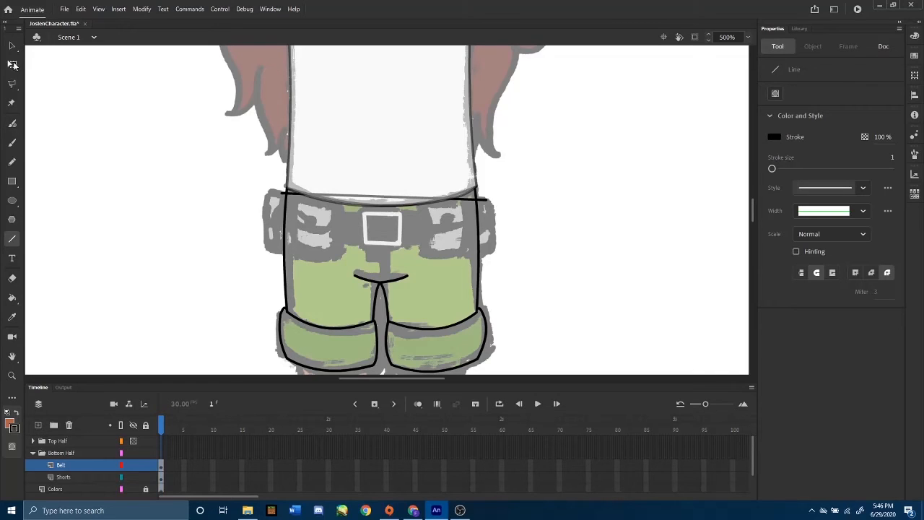
{"action": "left_click_drag", "start_coordinate": [281, 233], "coordinate": [487, 235]}
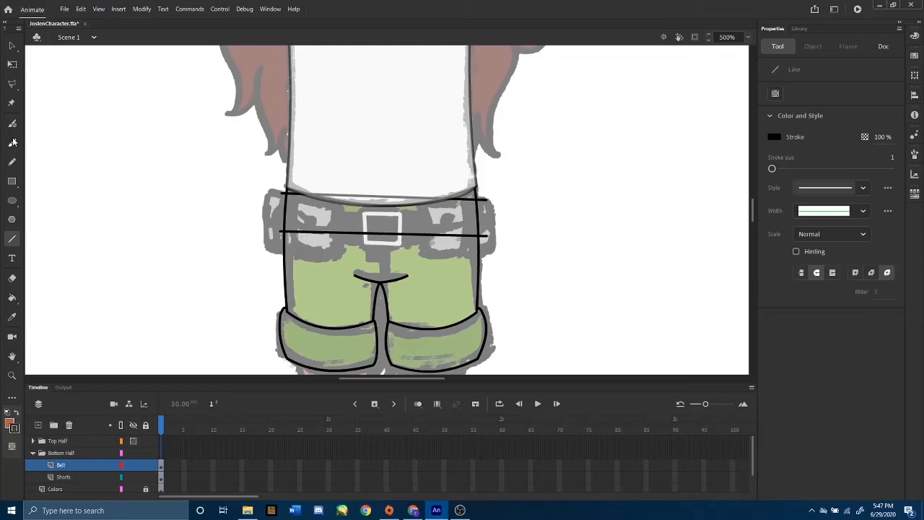
- Bend both belt lines downward to follow the shirt hem's curve, and pull their right ends in toward the shorts' side
{"action": "left_click", "coordinate": [12, 47]}
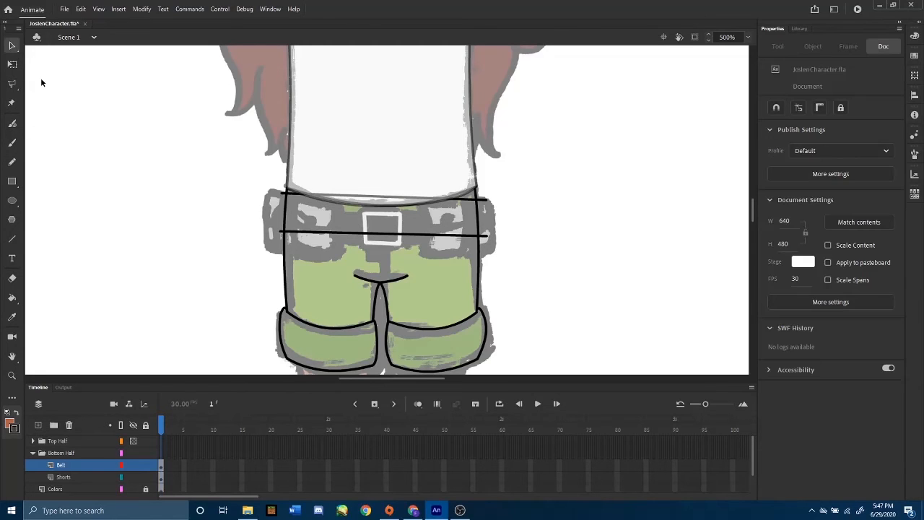
{"action": "key", "text": "a"}
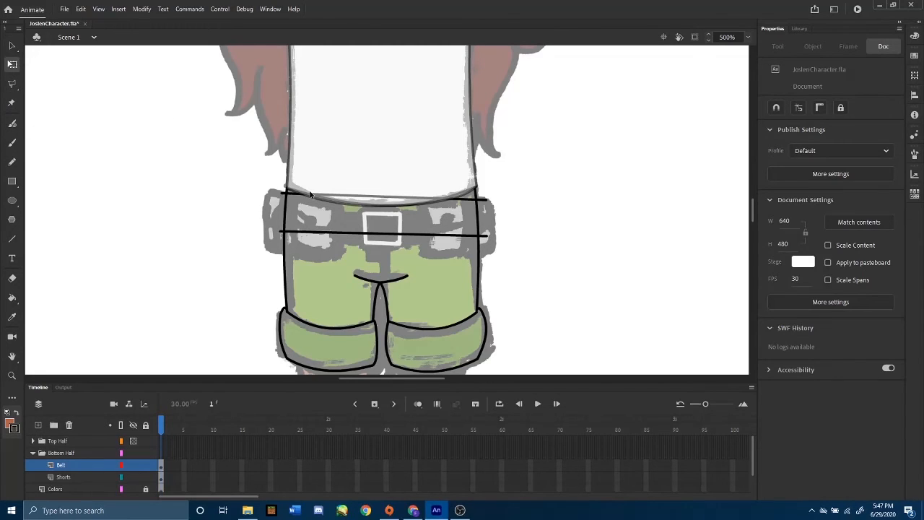
{"action": "left_click_drag", "start_coordinate": [381, 234], "coordinate": [383, 250]}
{"action": "left_click_drag", "start_coordinate": [386, 196], "coordinate": [385, 215]}
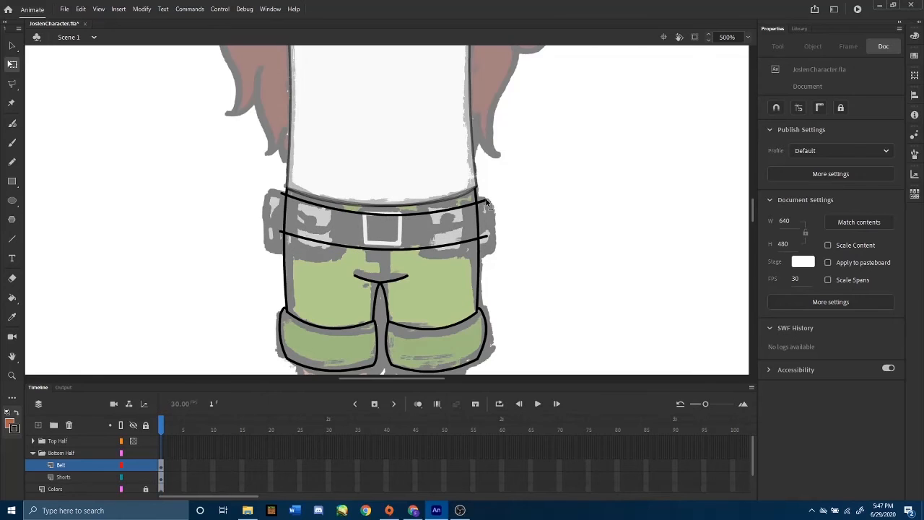
{"action": "left_click_drag", "start_coordinate": [486, 200], "coordinate": [479, 202]}
{"action": "left_click_drag", "start_coordinate": [487, 236], "coordinate": [479, 237]}
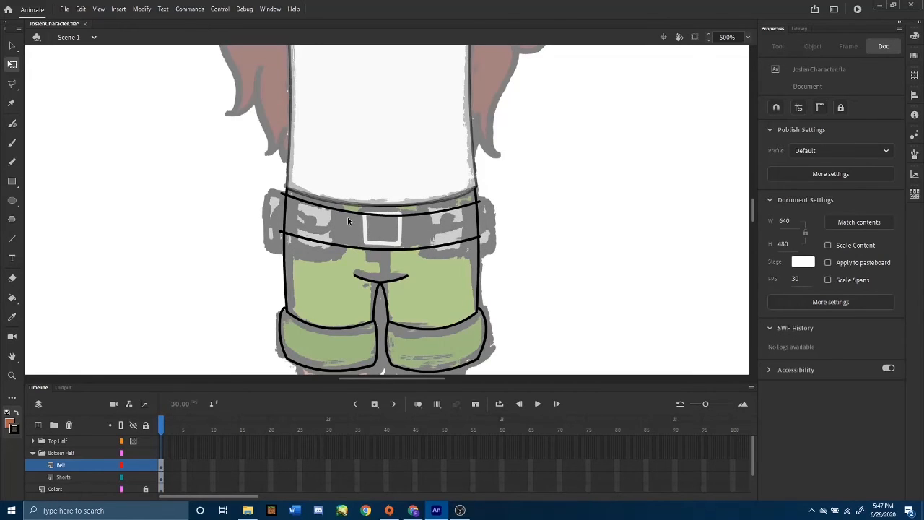
- Adjust the end points of both belt lines so they stick out slightly past the shorts' side outlines
{"action": "key", "text": "ctrl+equal"}
{"action": "left_click_drag", "start_coordinate": [173, 174], "coordinate": [185, 179]}
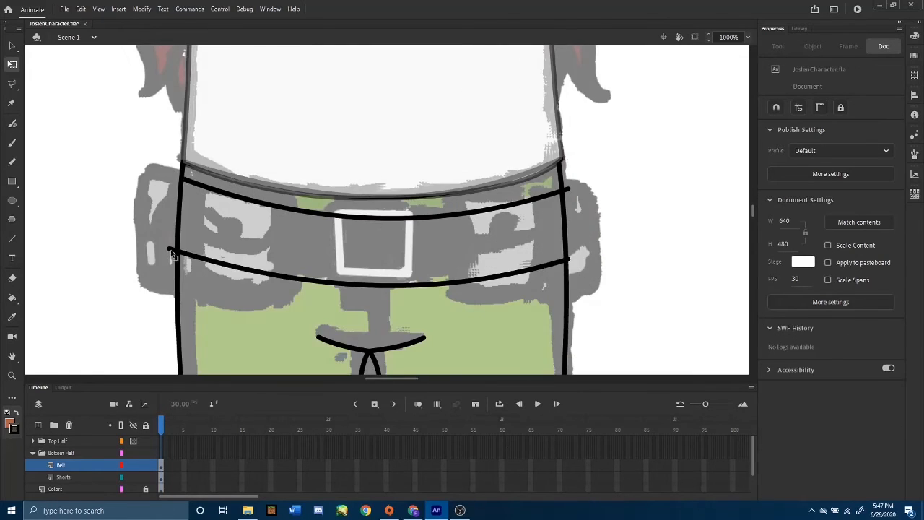
{"action": "left_click_drag", "start_coordinate": [169, 249], "coordinate": [180, 250]}
{"action": "left_click", "coordinate": [185, 182]}
{"action": "key", "text": "ctrl+z"}
{"action": "left_click", "coordinate": [562, 192]}
{"action": "left_click_drag", "start_coordinate": [568, 189], "coordinate": [563, 194]}
{"action": "key", "text": "ctrl+z"}
{"action": "key", "text": "ctrl+z"}
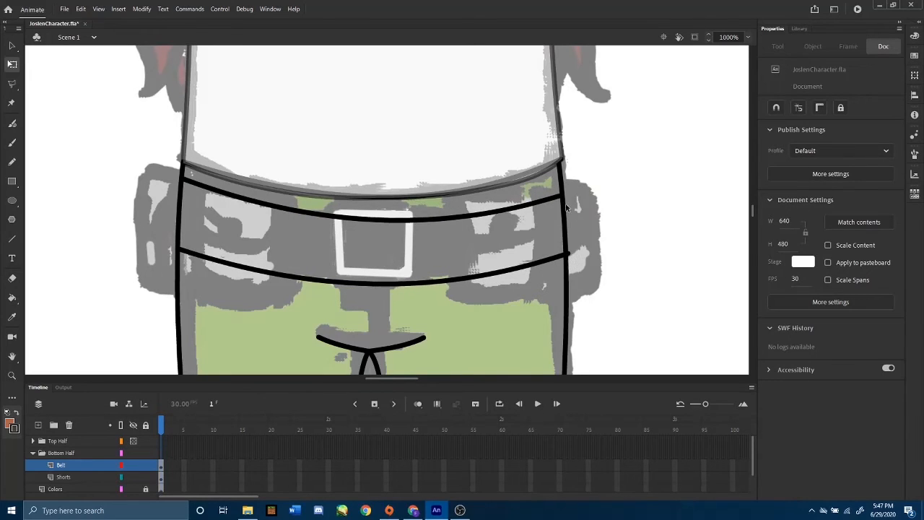
{"action": "key", "text": "ctrl+z"}
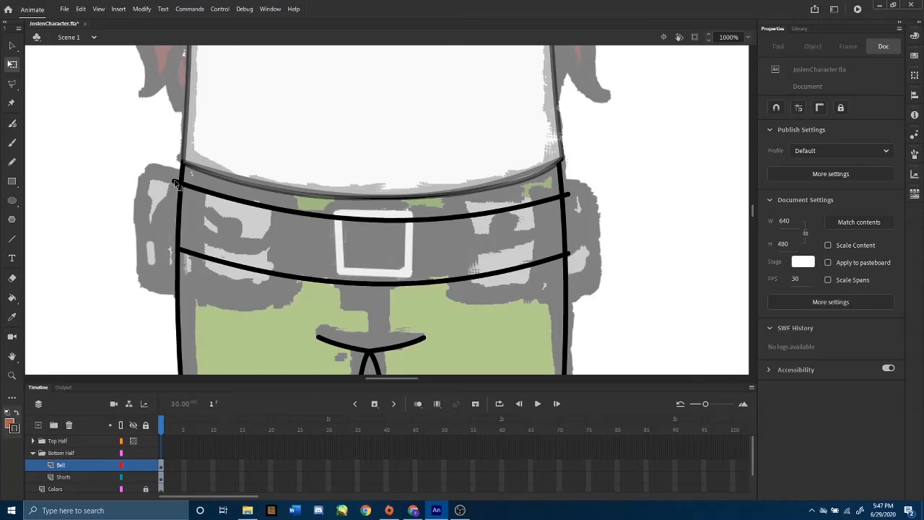
{"action": "left_click_drag", "start_coordinate": [178, 251], "coordinate": [174, 250]}
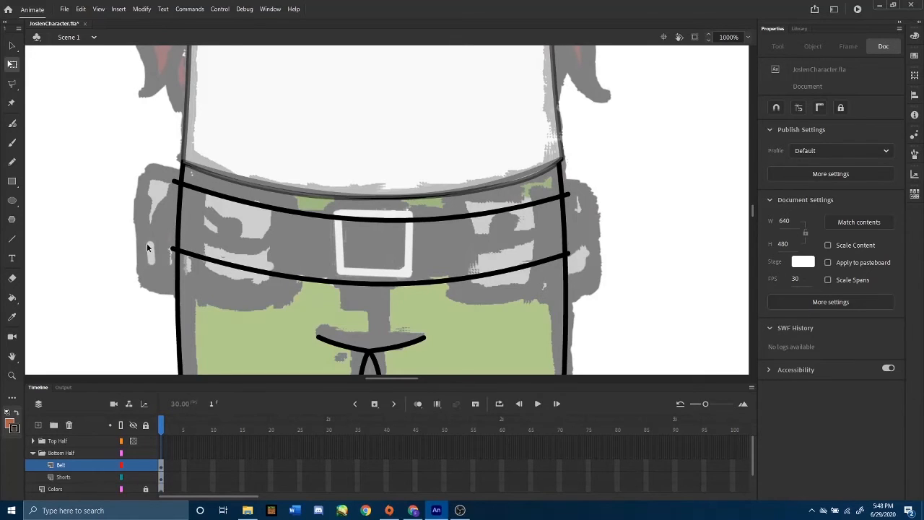
- Close both ends of the belt with short lines joining its upper and lower edges
{"action": "left_click", "coordinate": [11, 238]}
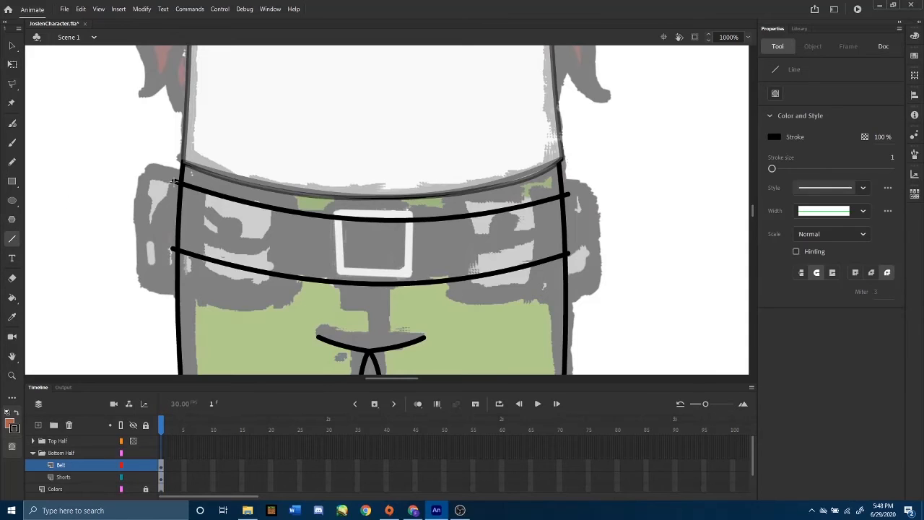
{"action": "left_click_drag", "start_coordinate": [174, 182], "coordinate": [171, 250]}
{"action": "left_click_drag", "start_coordinate": [568, 193], "coordinate": [574, 254]}
{"action": "left_click", "coordinate": [12, 63]}
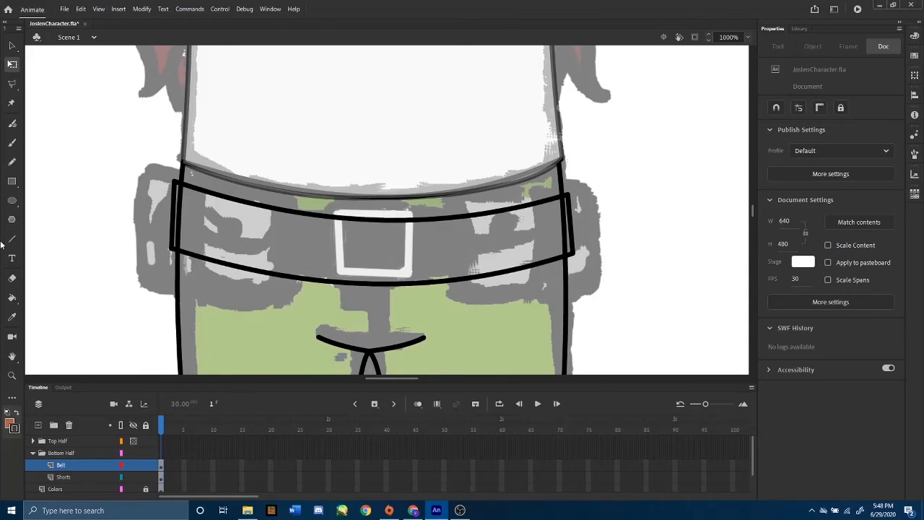
- Draw a rectangle with no fill and a black stroke around the sketched buckle at the belt's centre
{"action": "left_click", "coordinate": [11, 182]}
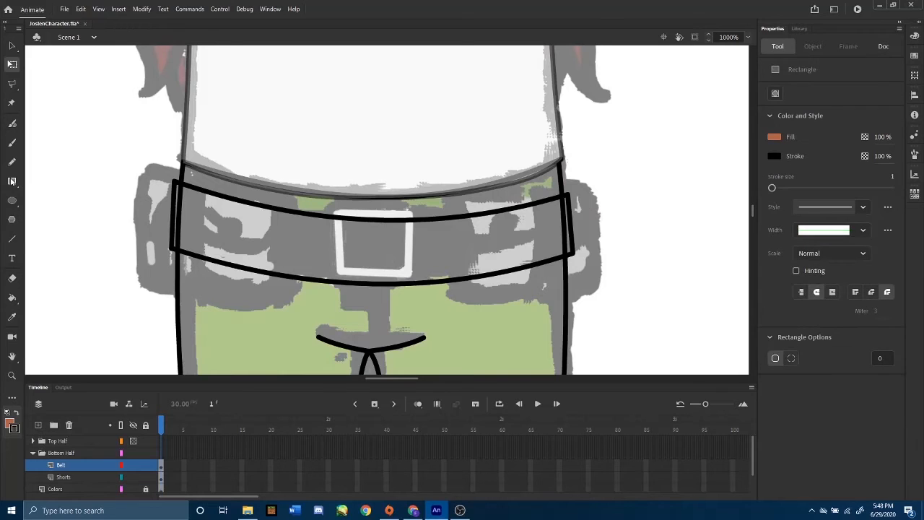
{"action": "left_click", "coordinate": [9, 424]}
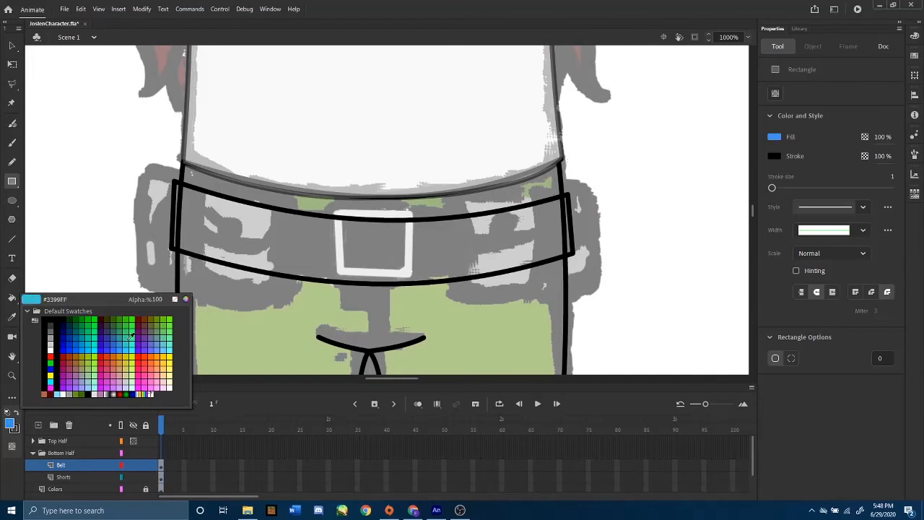
{"action": "left_click", "coordinate": [175, 300]}
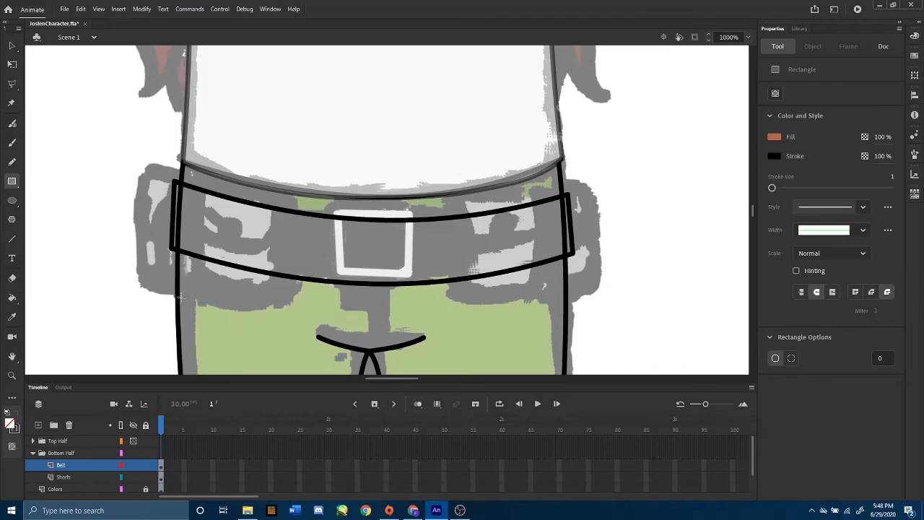
{"action": "mouse_move", "coordinate": [326, 205]}
{"action": "left_mouse_down"}
{"action": "mouse_move", "coordinate": [400, 290]}
{"action": "mouse_move", "coordinate": [416, 290]}
{"action": "left_mouse_up"}
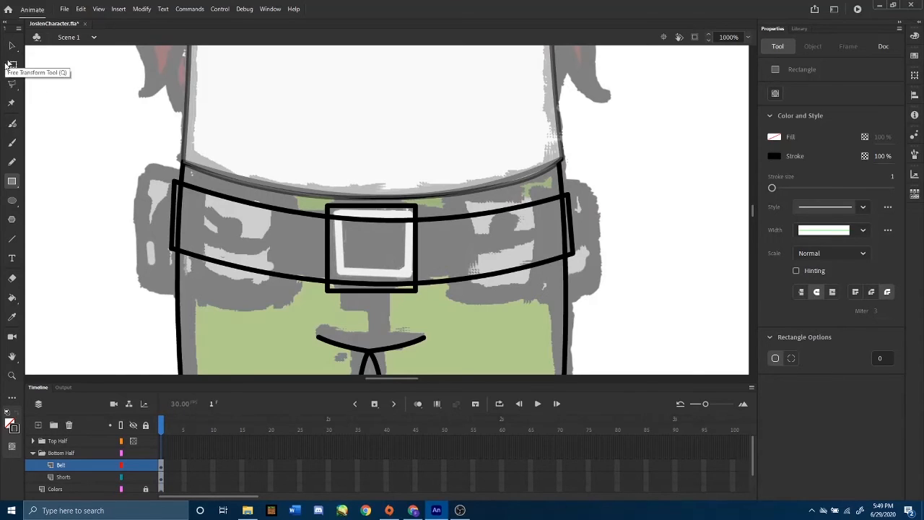
- Delete the upper and lower belt line segments that cross the inside of the buckle rectangle
{"action": "left_click", "coordinate": [11, 65]}
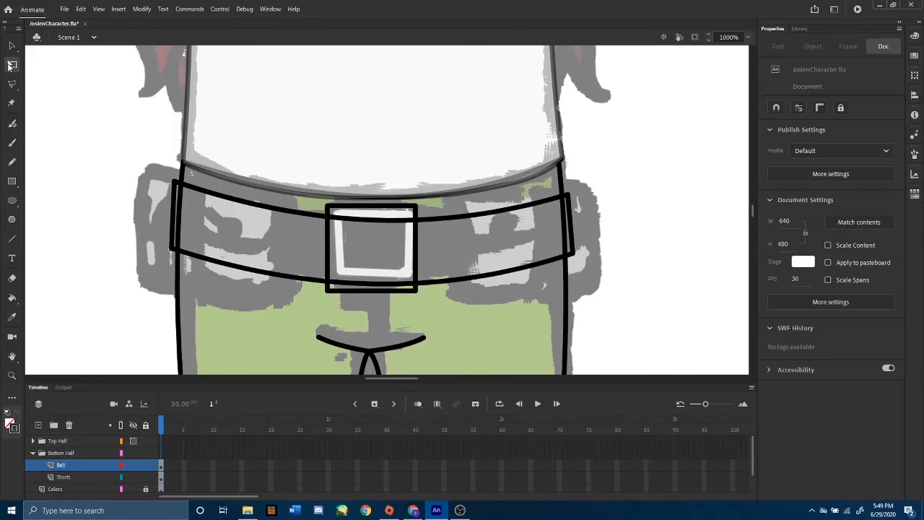
{"action": "left_click", "coordinate": [373, 218]}
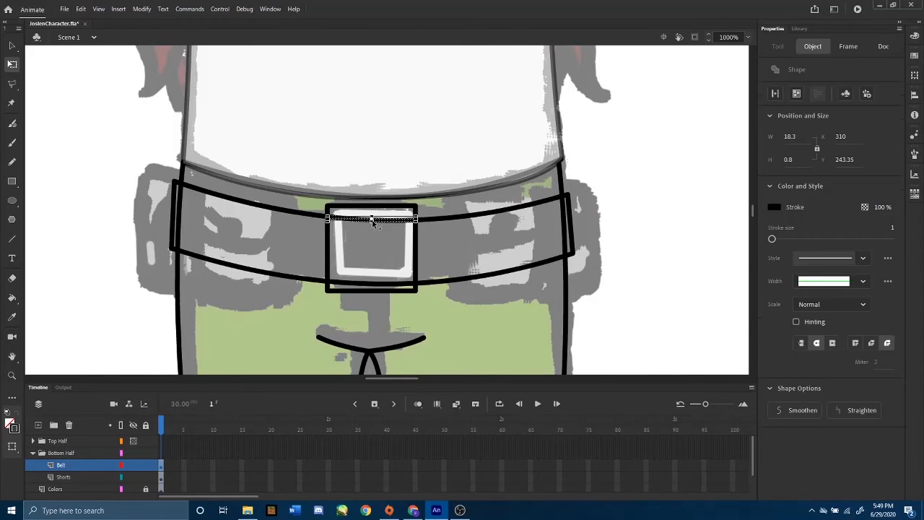
{"action": "left_click", "coordinate": [387, 287], "text": "shift"}
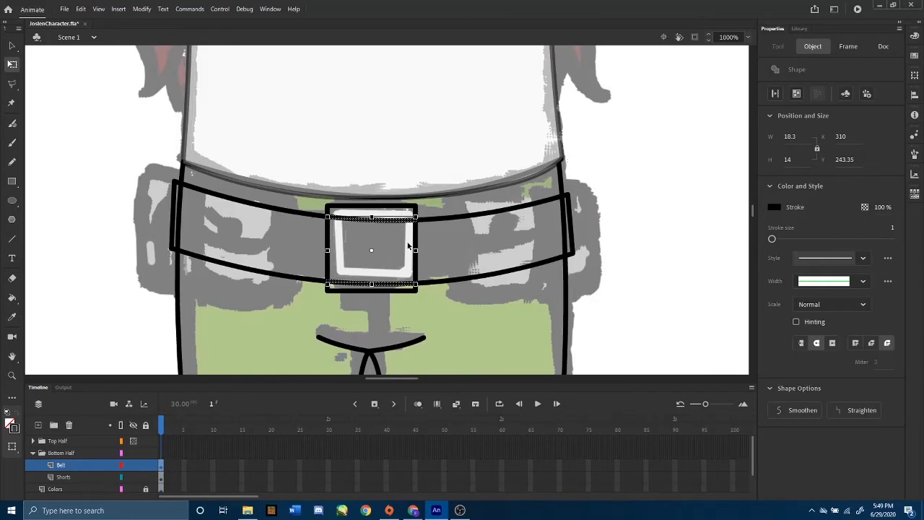
{"action": "left_click", "coordinate": [391, 211]}
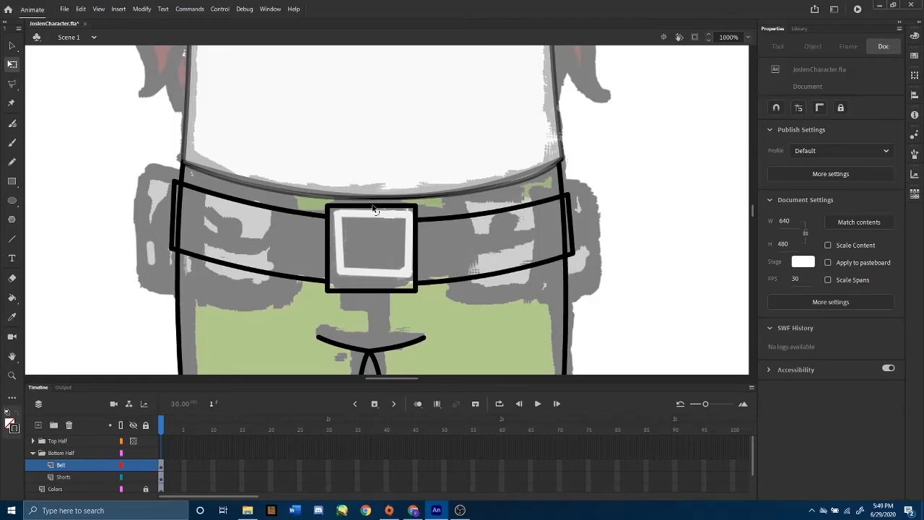
- Draw a smaller unfilled rectangle inside the buckle outline to form its inner edge
{"action": "left_click", "coordinate": [11, 181]}
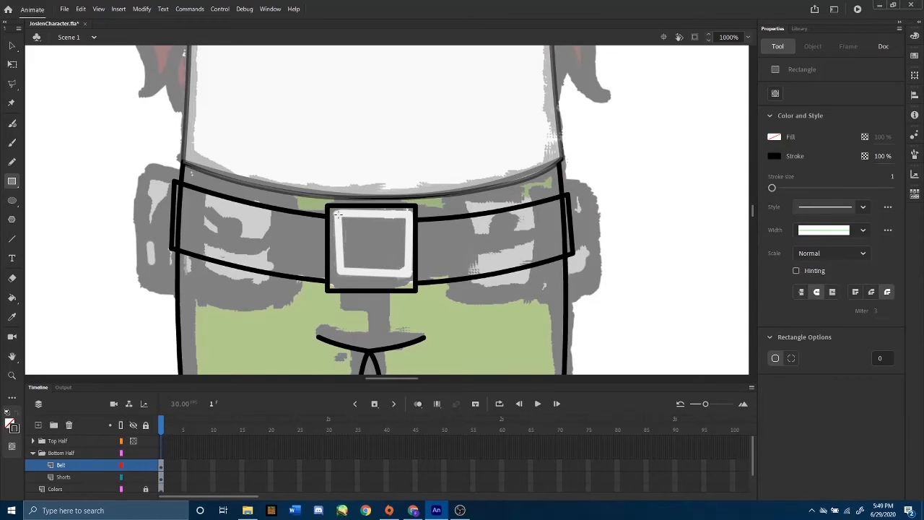
{"action": "left_click_drag", "start_coordinate": [337, 215], "coordinate": [404, 280]}
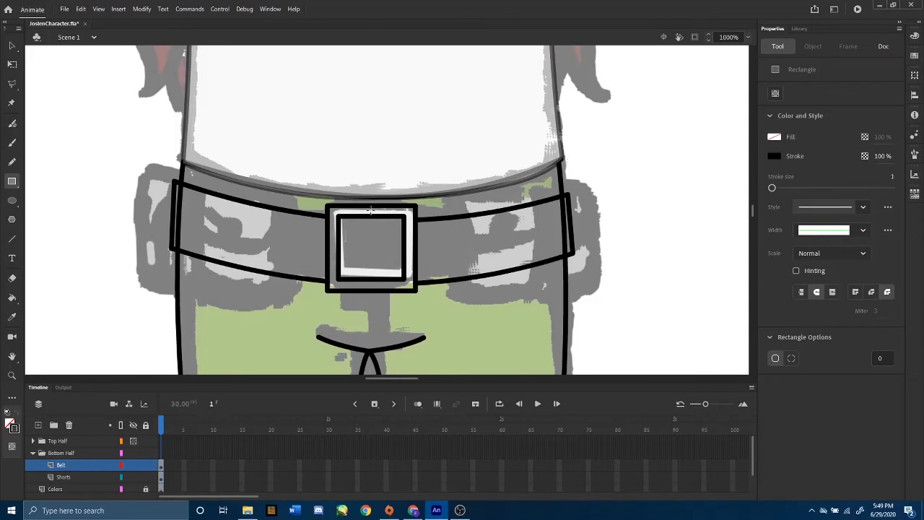
{"action": "mouse_move", "coordinate": [282, 217]}
{"action": "left_mouse_down"}
{"action": "mouse_move", "coordinate": [360, 143]}
{"action": "mouse_move", "coordinate": [353, 137]}
{"action": "mouse_move", "coordinate": [301, 212]}
{"action": "left_mouse_up"}
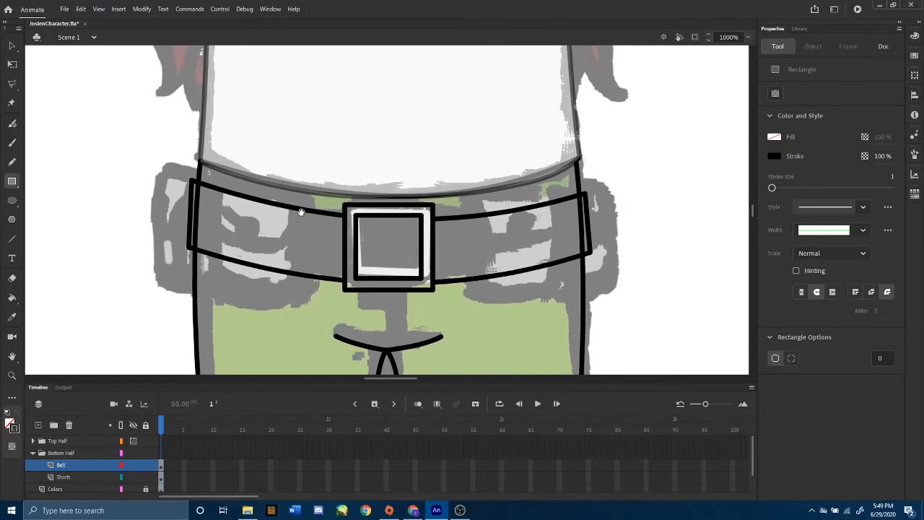
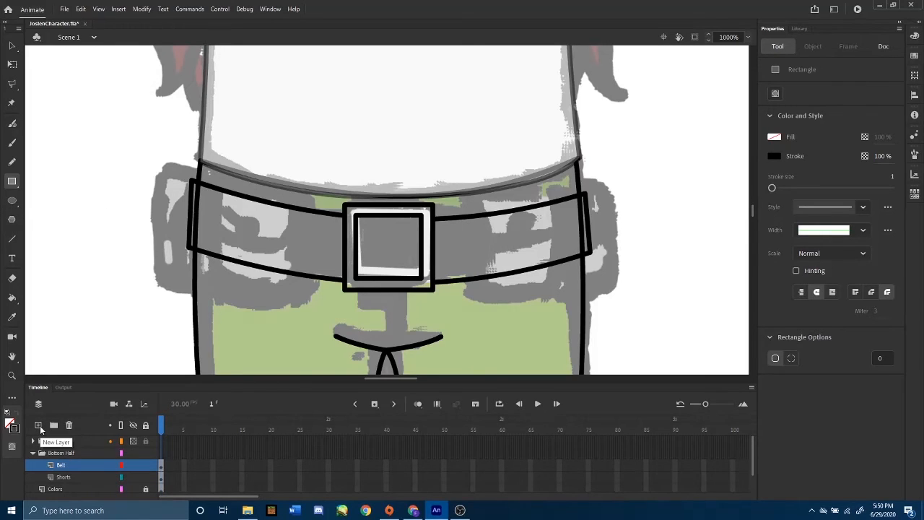
- Add a new layer above Belt in the Bottom Half folder, and lock the Belt and Shorts layers
{"action": "left_click", "coordinate": [40, 426]}
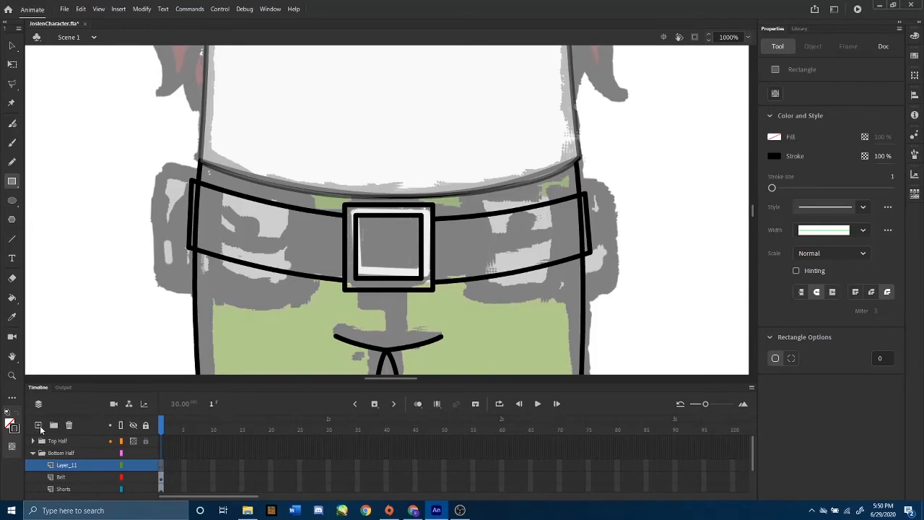
{"action": "left_click", "coordinate": [148, 490]}
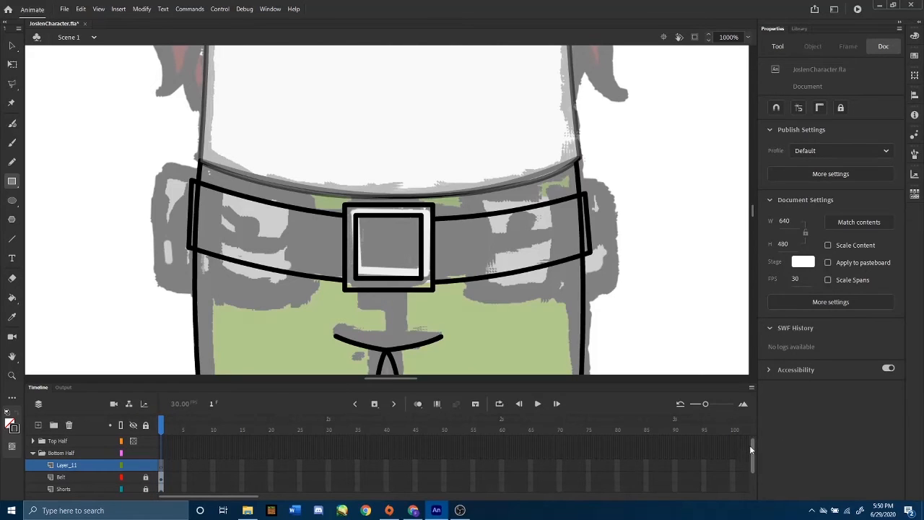
- Rename the new layer above Belt in the Bottom Half folder as Pockets
{"action": "scroll", "coordinate": [749, 445], "scroll_direction": "down", "scroll_amount": 1}
{"action": "left_click", "coordinate": [77, 443]}
{"action": "left_click", "coordinate": [74, 454]}
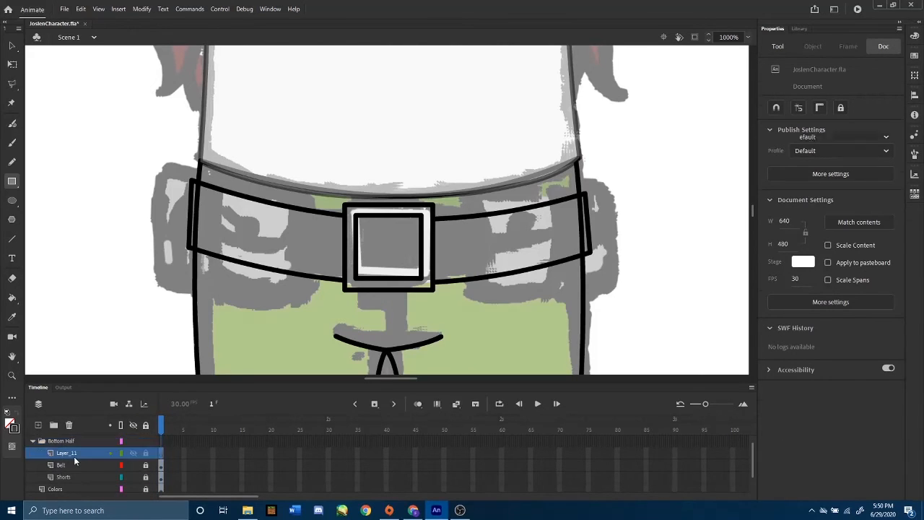
{"action": "double_click", "coordinate": [74, 455]}
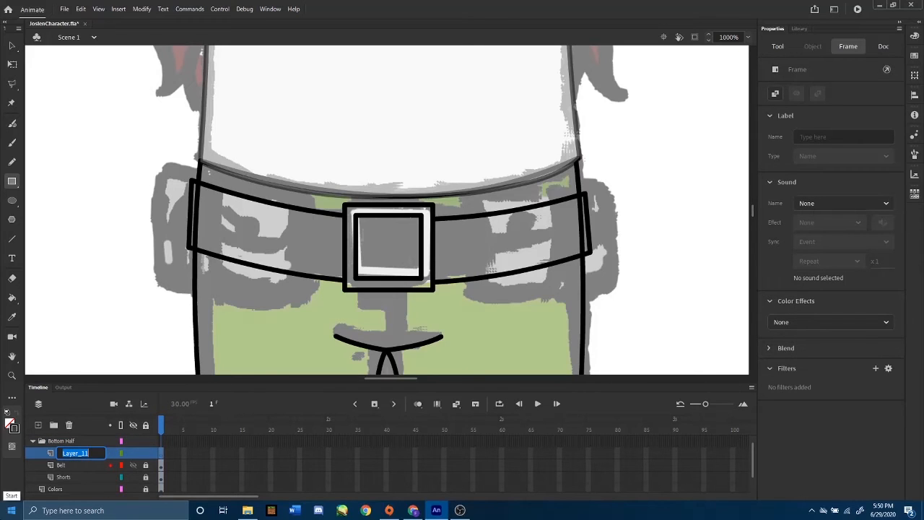
{"action": "type", "text": "Pockets"}
{"action": "key", "text": "Return"}
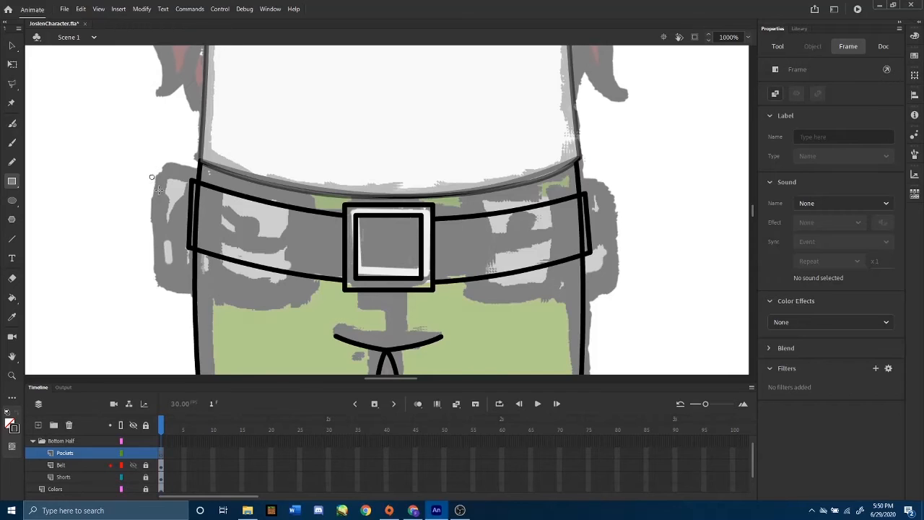
- Draw two unfilled rectangles with black strokes over the sketched pouches left of the buckle, one at the hip and one on the front
{"action": "left_click_drag", "start_coordinate": [150, 166], "coordinate": [206, 297]}
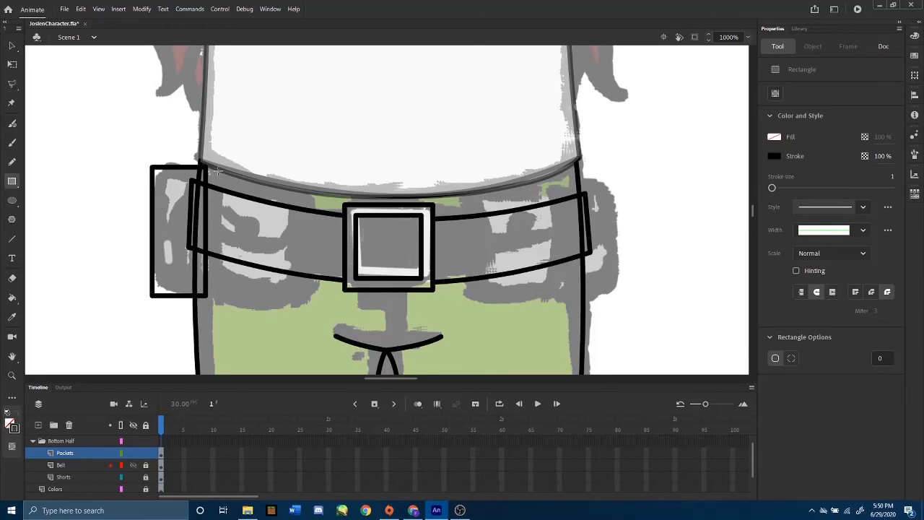
{"action": "left_click_drag", "start_coordinate": [219, 174], "coordinate": [313, 311]}
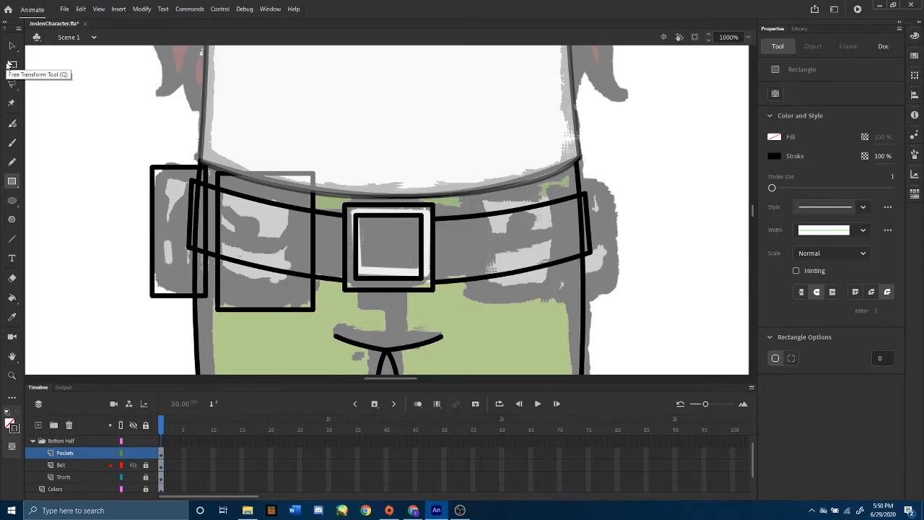
- Reshape the front pouch rectangle by moving its corners so its top and bottom edges slope down toward the buckle
{"action": "left_click", "coordinate": [12, 65]}
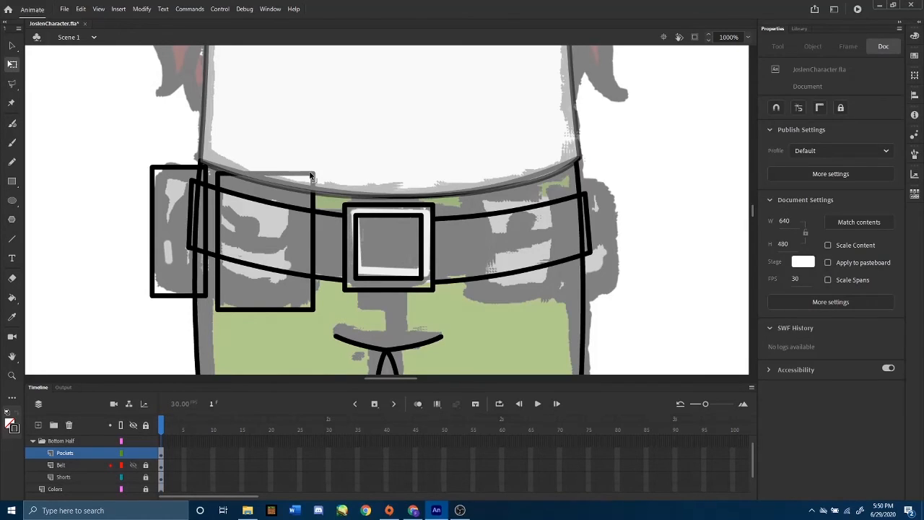
{"action": "left_click_drag", "start_coordinate": [314, 174], "coordinate": [304, 194]}
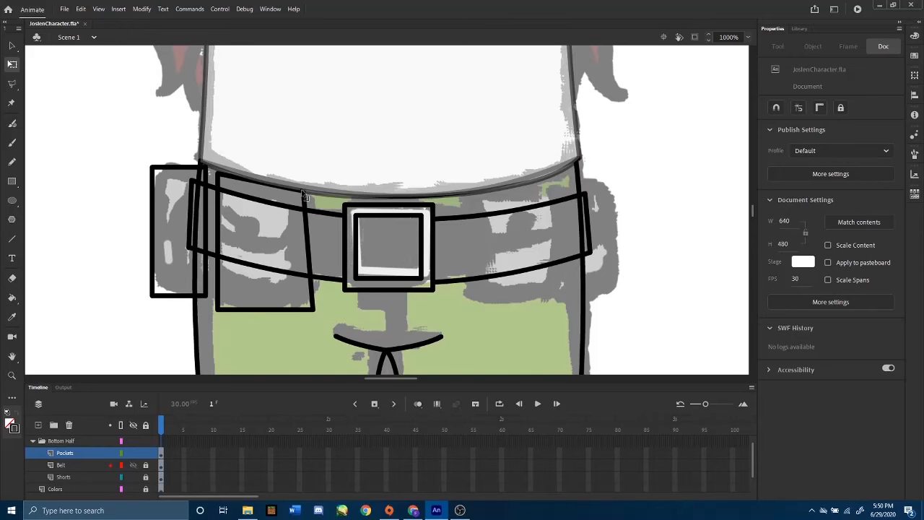
{"action": "left_click", "coordinate": [217, 309]}
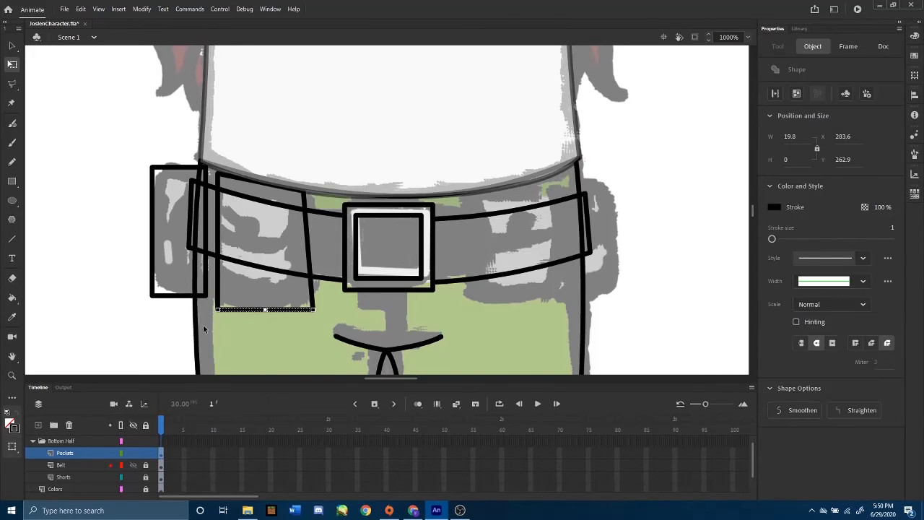
{"action": "left_click", "coordinate": [205, 325]}
{"action": "left_click_drag", "start_coordinate": [217, 310], "coordinate": [215, 298]}
{"action": "left_click_drag", "start_coordinate": [313, 311], "coordinate": [301, 308]}
- Reshape the hip pouch rectangle by raising its bottom corners and lowering its outer top corner to match the sketch
{"action": "left_click_drag", "start_coordinate": [216, 295], "coordinate": [151, 281]}
{"action": "left_click", "coordinate": [153, 168]}
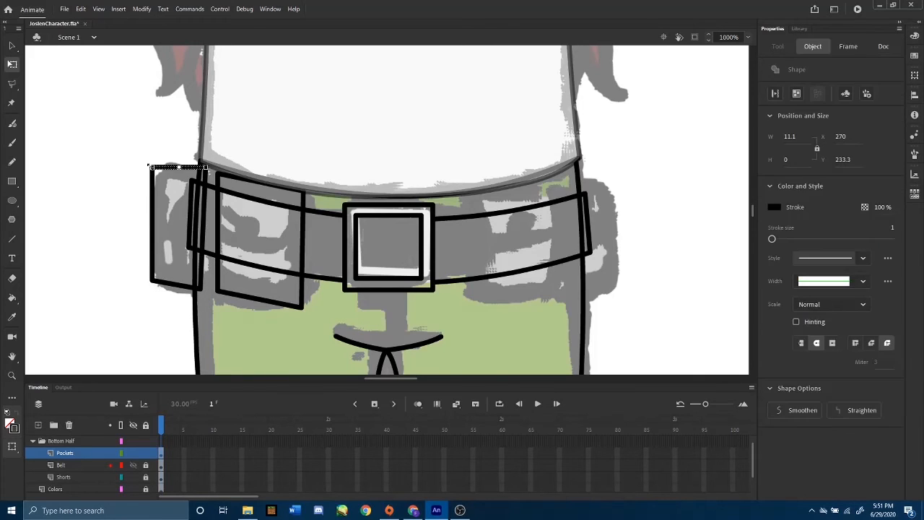
{"action": "left_click", "coordinate": [133, 164]}
{"action": "left_click_drag", "start_coordinate": [152, 167], "coordinate": [153, 186]}
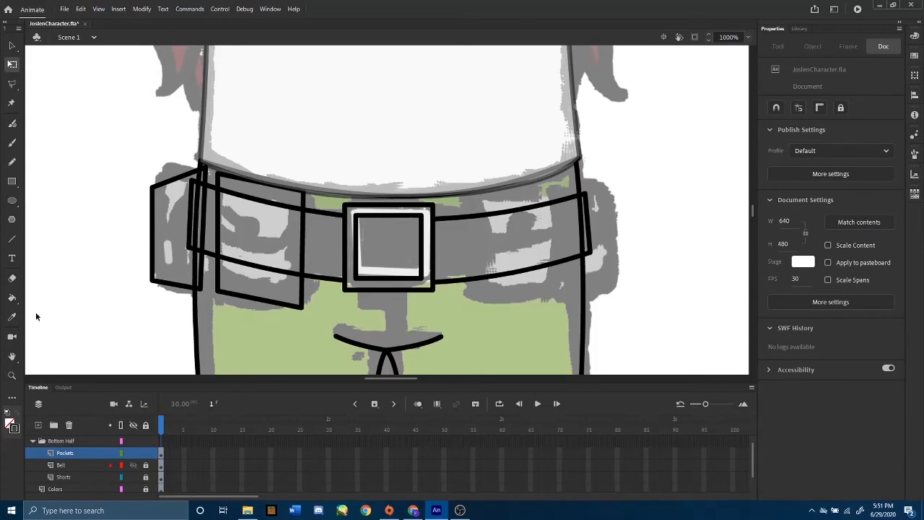
- Draw connected straight lines along the front pouch's buckle-side edge to give it a narrow side face
{"action": "left_click", "coordinate": [10, 240]}
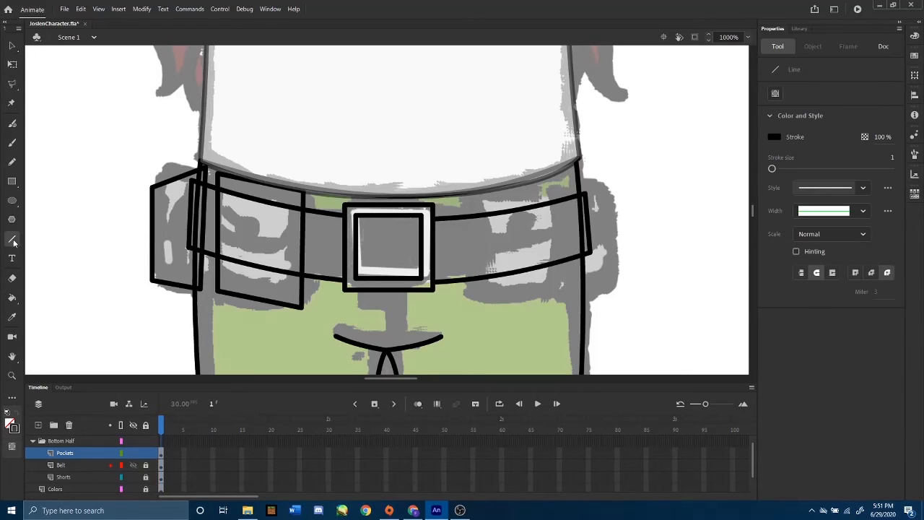
{"action": "mouse_move", "coordinate": [304, 190]}
{"action": "left_mouse_down"}
{"action": "mouse_move", "coordinate": [318, 208]}
{"action": "mouse_move", "coordinate": [316, 292]}
{"action": "mouse_move", "coordinate": [303, 311]}
{"action": "left_mouse_up"}
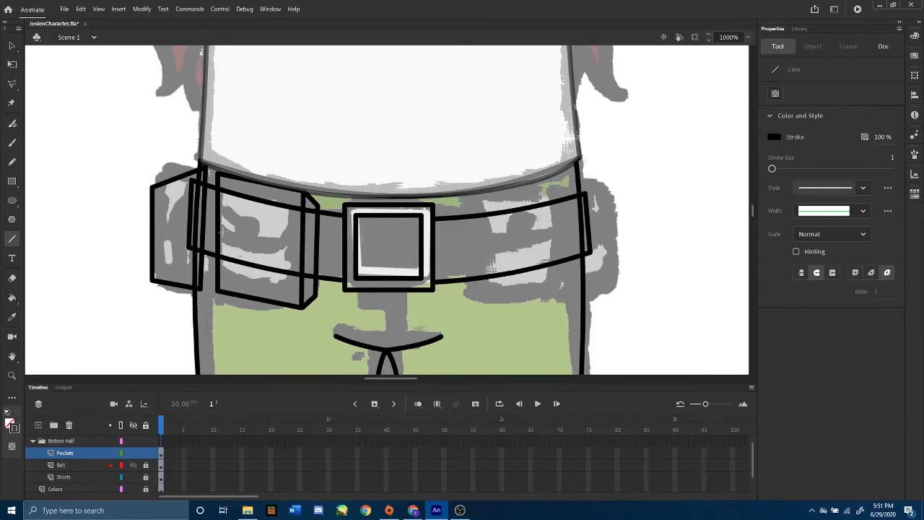
- Set the Belt layer's visibility to 50% opacity in its layer properties
{"action": "left_click", "coordinate": [83, 464]}
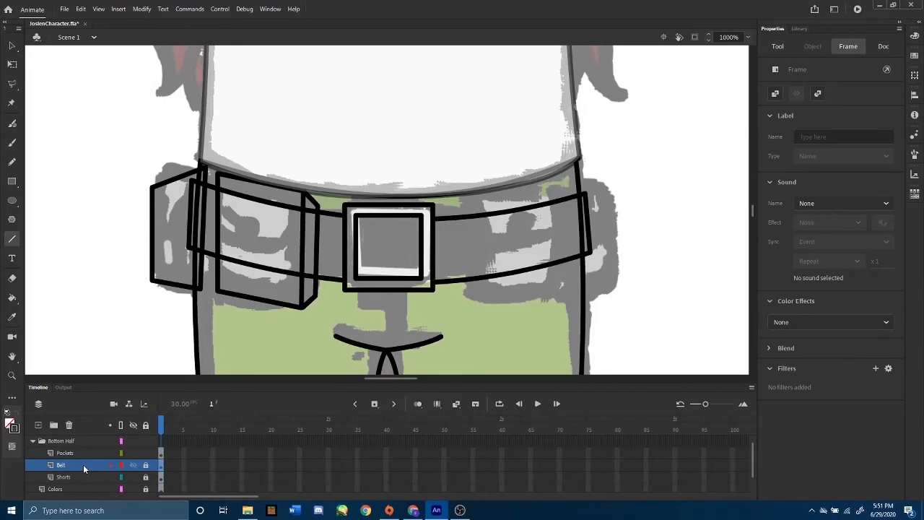
{"action": "right_click", "coordinate": [83, 465]}
{"action": "left_click", "coordinate": [136, 461]}
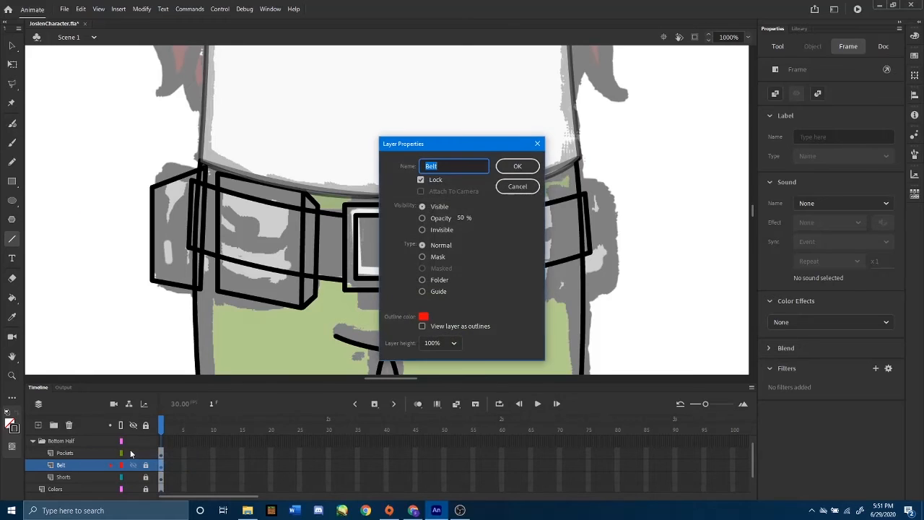
{"action": "left_click", "coordinate": [442, 218]}
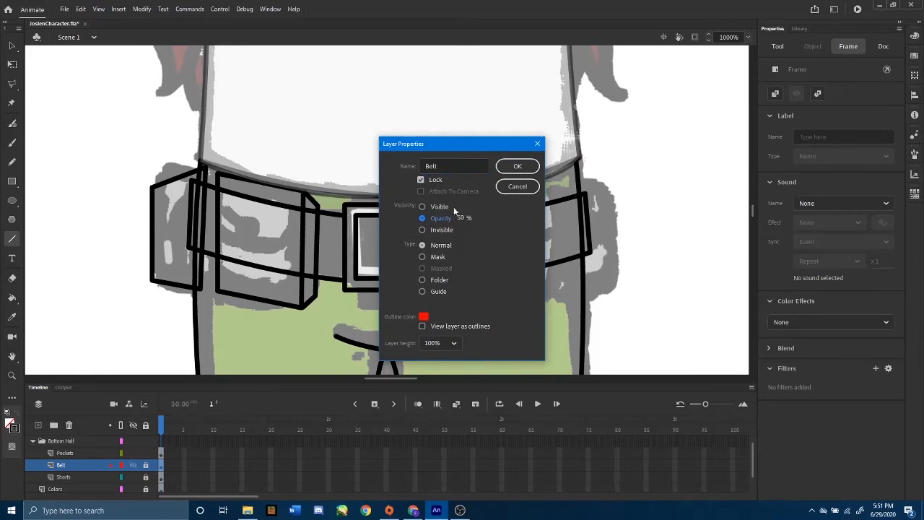
{"action": "left_click", "coordinate": [517, 166]}
- Open the layer options for the Shorts layer
{"action": "right_click", "coordinate": [83, 477]}
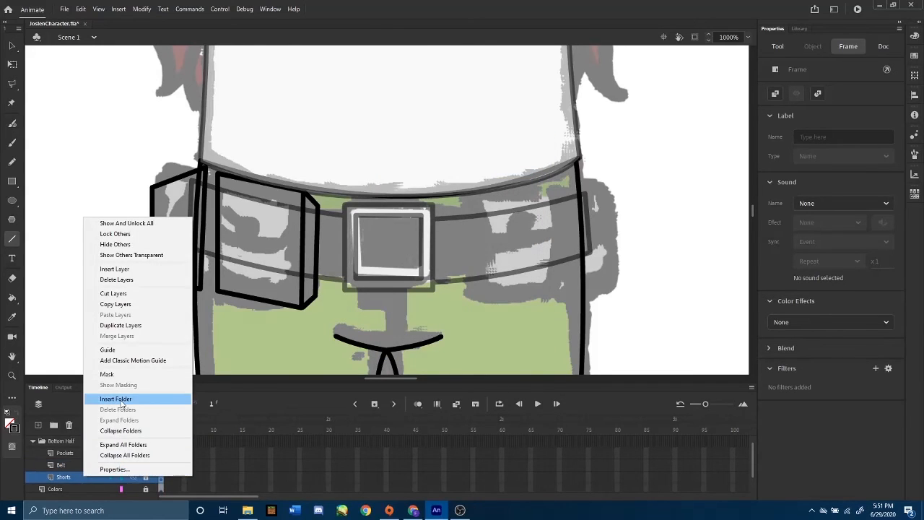
- Set the Shorts layer's visibility to 50% opacity in its layer properties
{"action": "left_click", "coordinate": [128, 470]}
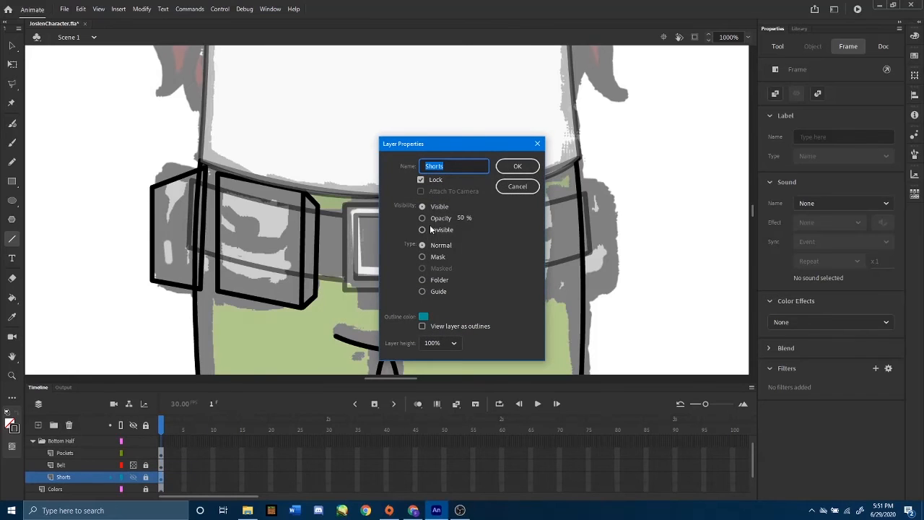
{"action": "left_click", "coordinate": [425, 218]}
{"action": "left_click", "coordinate": [517, 166]}
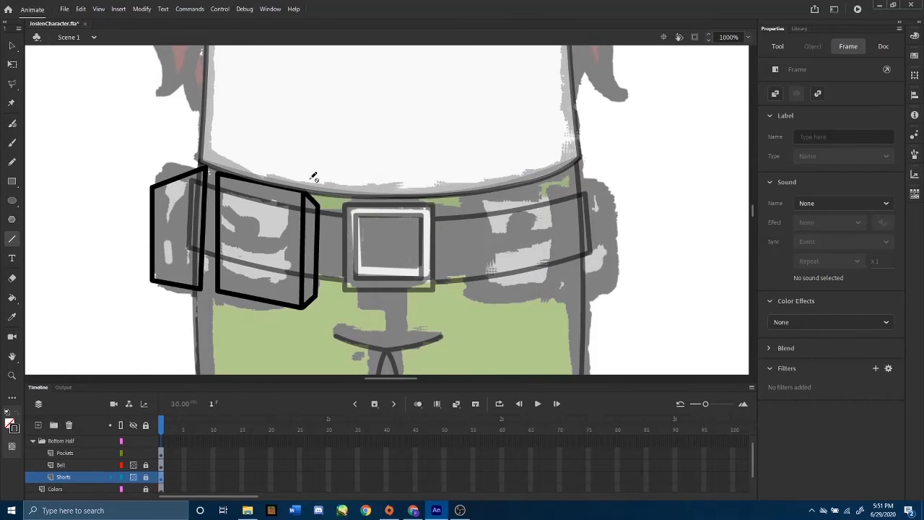
- Draw the flap edge of the outer pouch on the Pockets layer using straight lines across its upper half
{"action": "left_click", "coordinate": [64, 454]}
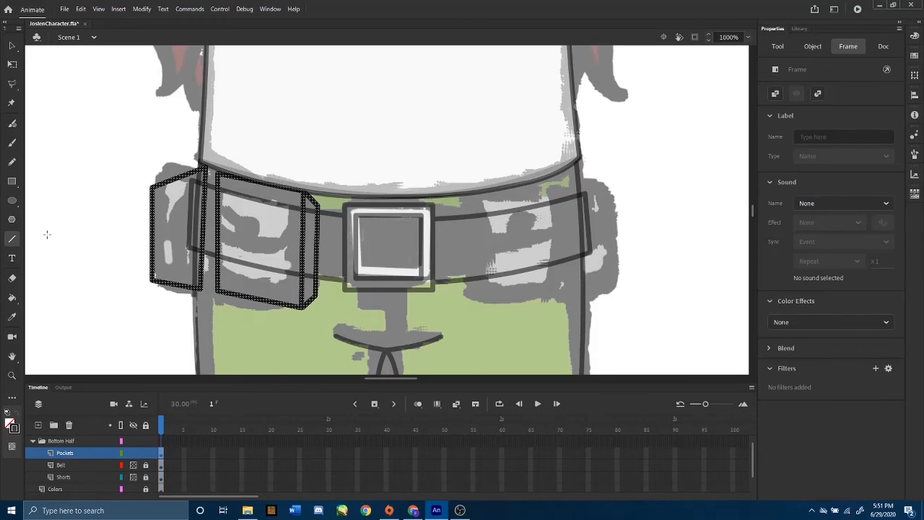
{"action": "left_click", "coordinate": [70, 232]}
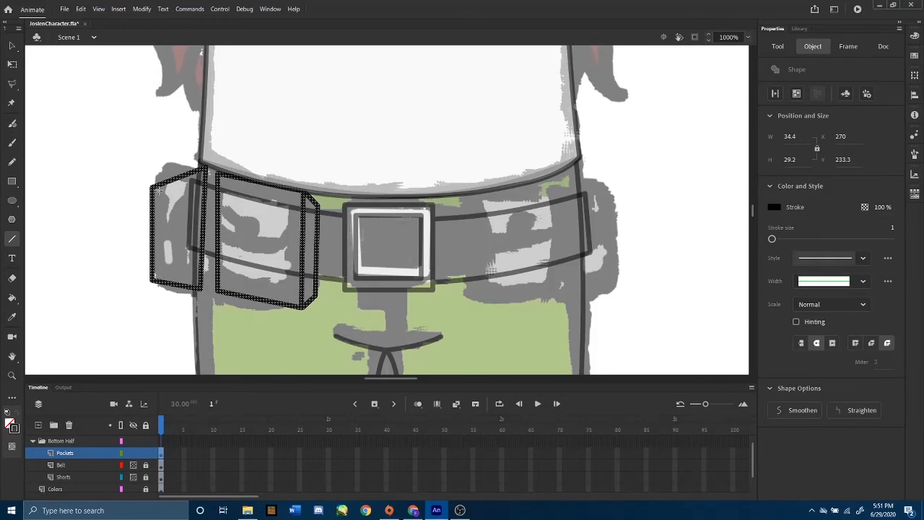
{"action": "left_click", "coordinate": [12, 239]}
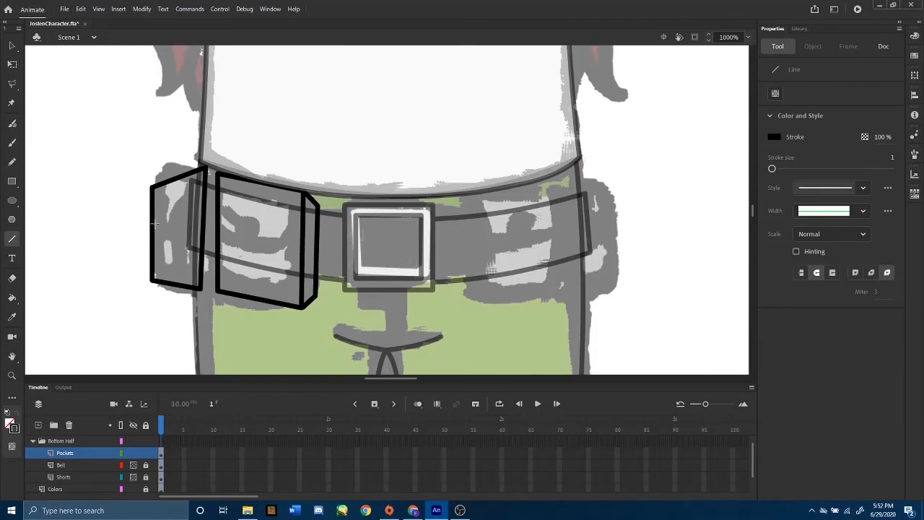
{"action": "mouse_move", "coordinate": [151, 228]}
{"action": "left_mouse_down"}
{"action": "mouse_move", "coordinate": [166, 229]}
{"action": "mouse_move", "coordinate": [205, 171]}
{"action": "left_mouse_up"}
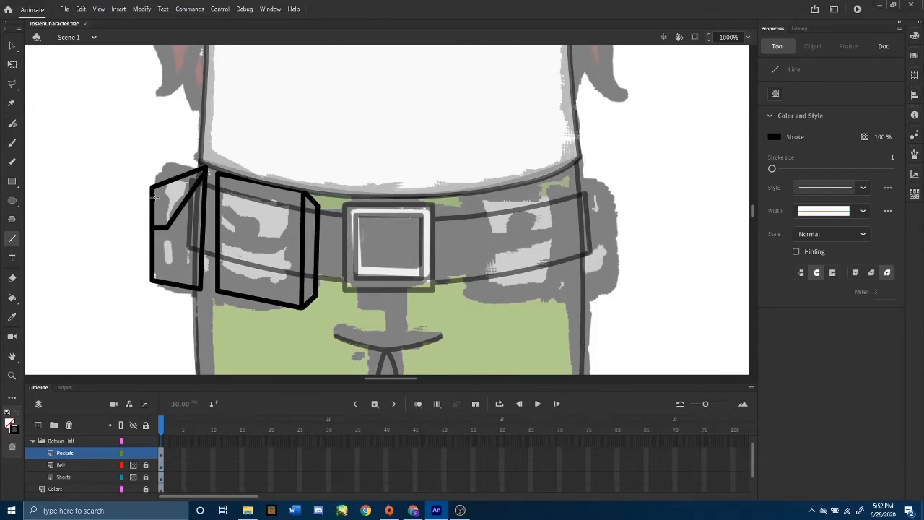
- Reposition the outer pouch's flap corners into a slanted lid and draw a vertical edge line from the flap to the pouch's base
{"action": "left_click", "coordinate": [11, 65]}
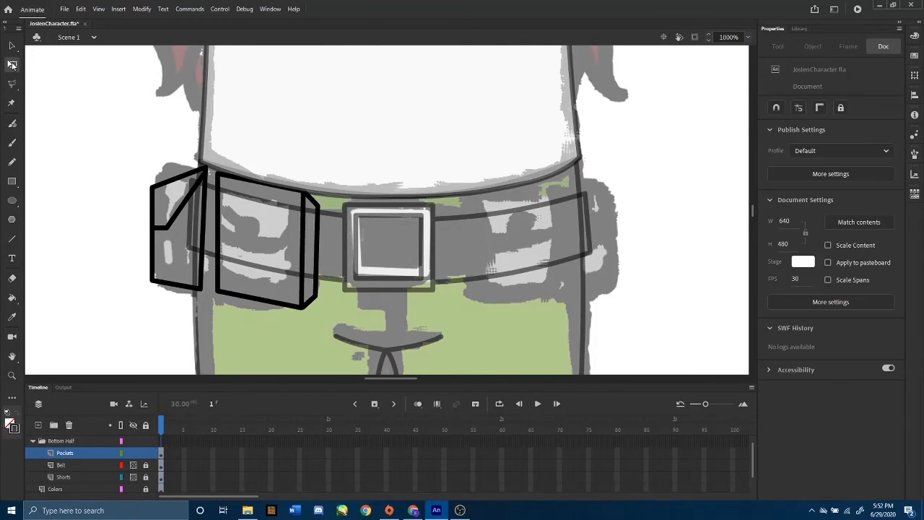
{"action": "left_click_drag", "start_coordinate": [153, 189], "coordinate": [171, 168]}
{"action": "left_click_drag", "start_coordinate": [167, 229], "coordinate": [178, 230]}
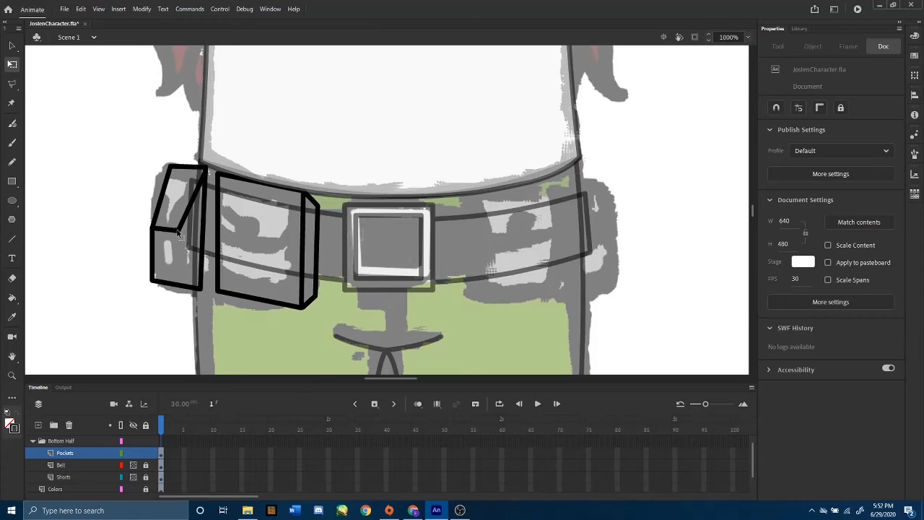
{"action": "left_click_drag", "start_coordinate": [206, 168], "coordinate": [208, 187]}
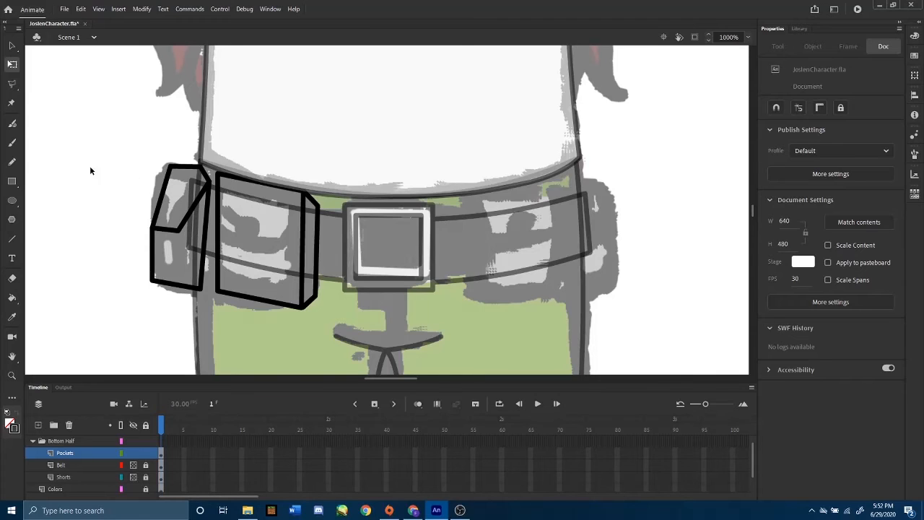
{"action": "left_click", "coordinate": [10, 242]}
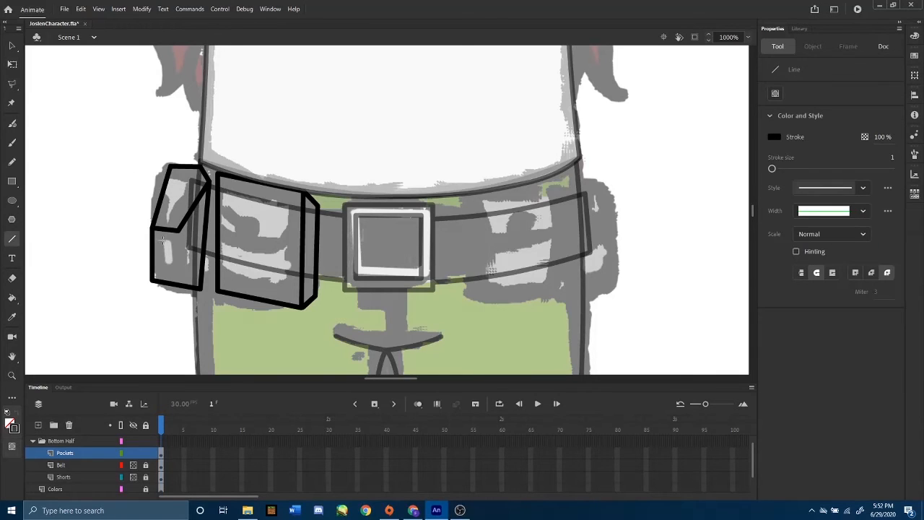
{"action": "left_click_drag", "start_coordinate": [179, 230], "coordinate": [179, 287]}
- Bend the outer pouch's straight flap, side and base lines into rounded curves
{"action": "left_click", "coordinate": [12, 46]}
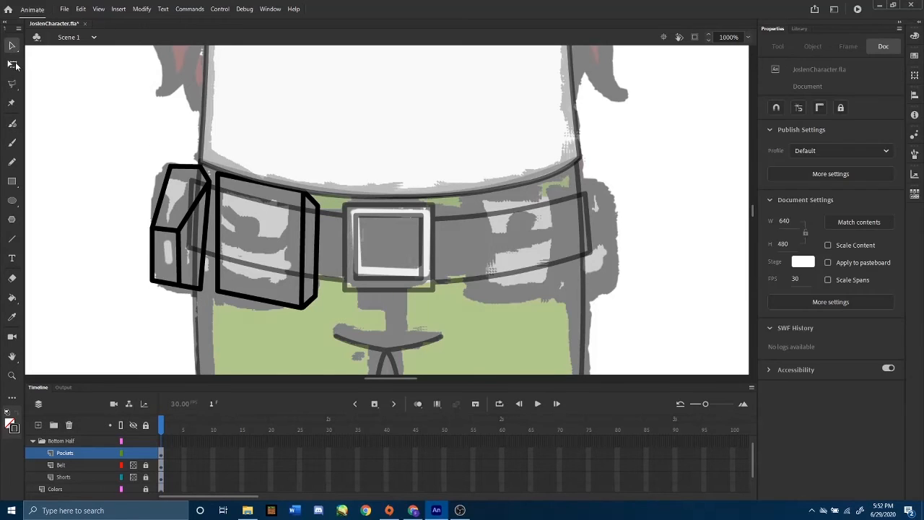
{"action": "left_click", "coordinate": [12, 65]}
{"action": "left_click_drag", "start_coordinate": [205, 188], "coordinate": [208, 210]}
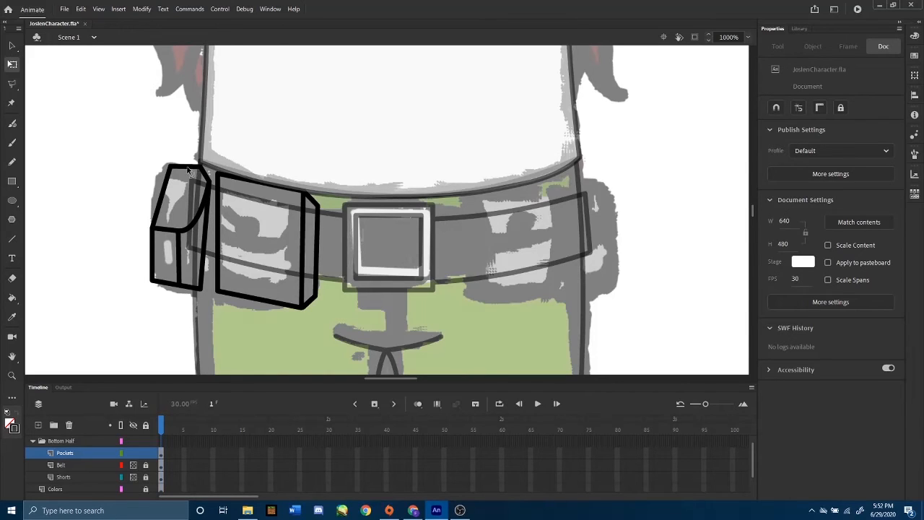
{"action": "left_click_drag", "start_coordinate": [191, 168], "coordinate": [188, 165]}
{"action": "left_click_drag", "start_coordinate": [165, 200], "coordinate": [159, 198]}
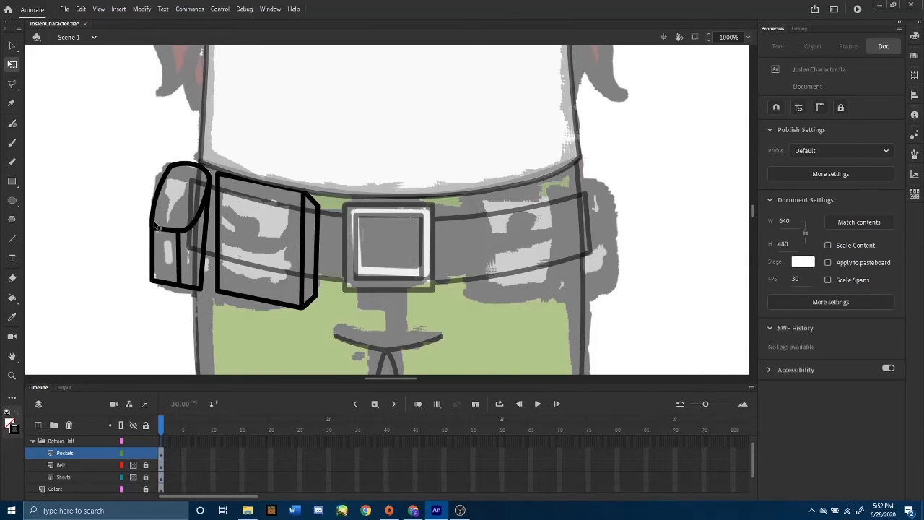
{"action": "left_click_drag", "start_coordinate": [155, 224], "coordinate": [148, 221]}
{"action": "left_click_drag", "start_coordinate": [205, 240], "coordinate": [207, 244]}
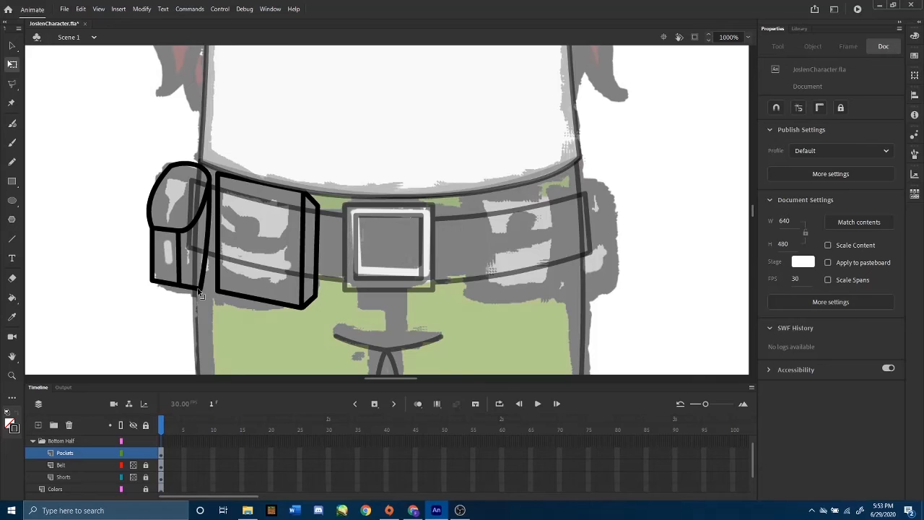
{"action": "left_click_drag", "start_coordinate": [200, 290], "coordinate": [181, 291]}
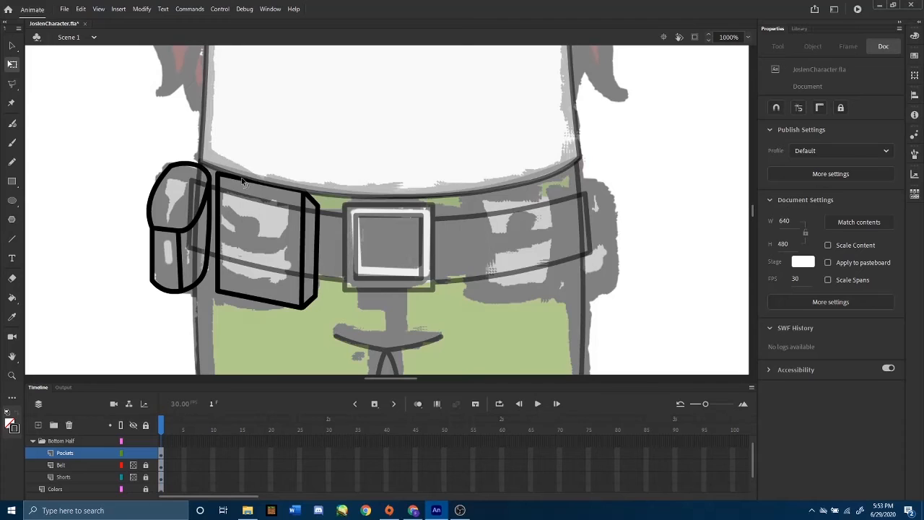
- Bow the front pouch's outer edges outward and delete the vertical line inside it
{"action": "left_click_drag", "start_coordinate": [250, 178], "coordinate": [249, 172]}
{"action": "left_click_drag", "start_coordinate": [221, 209], "coordinate": [214, 207]}
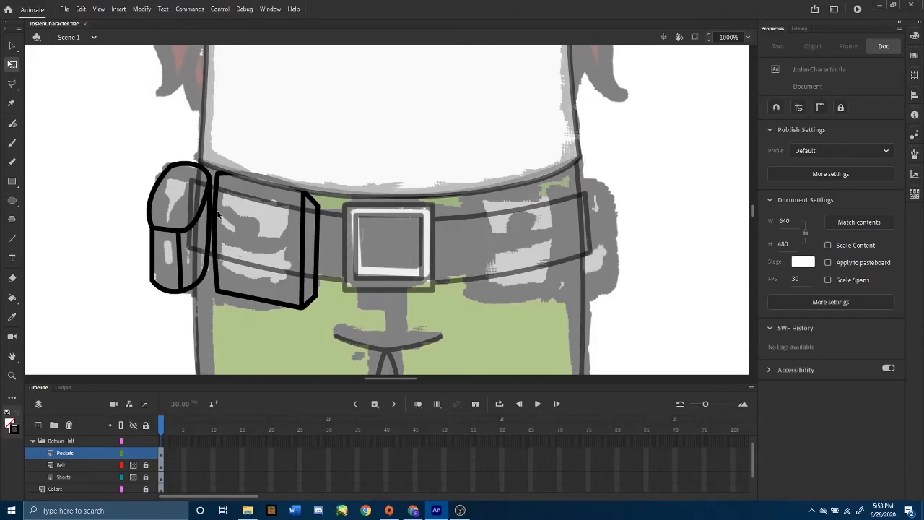
{"action": "left_click_drag", "start_coordinate": [249, 303], "coordinate": [248, 310]}
{"action": "mouse_move", "coordinate": [314, 236]}
{"action": "left_mouse_down"}
{"action": "mouse_move", "coordinate": [323, 237]}
{"action": "mouse_move", "coordinate": [305, 243]}
{"action": "left_mouse_up"}
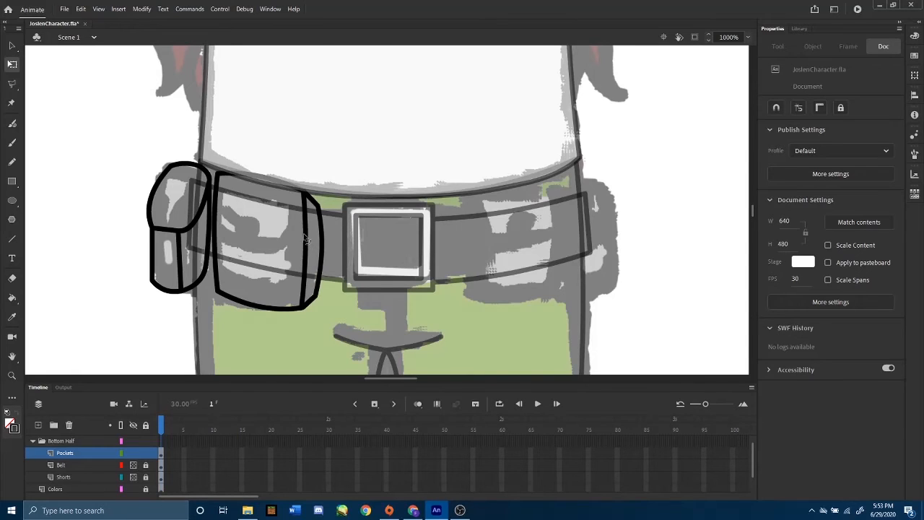
{"action": "left_click", "coordinate": [305, 240]}
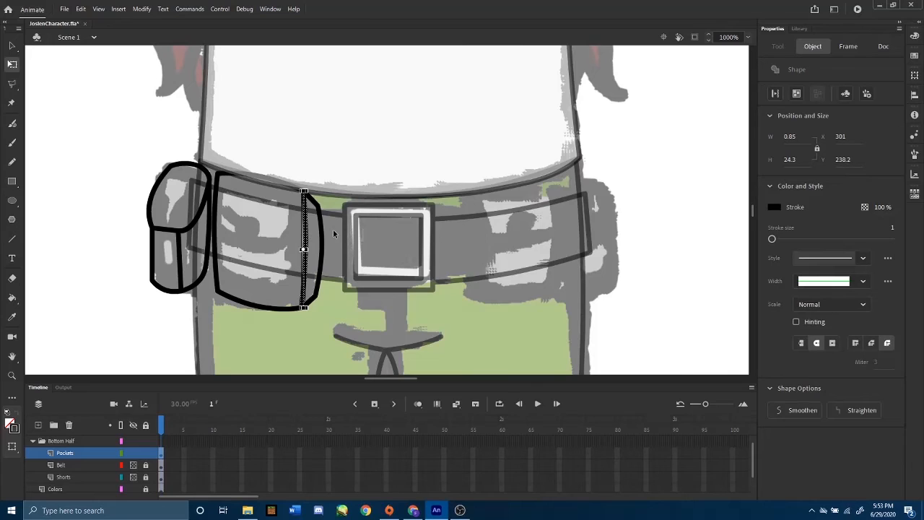
{"action": "key", "text": "Delete"}
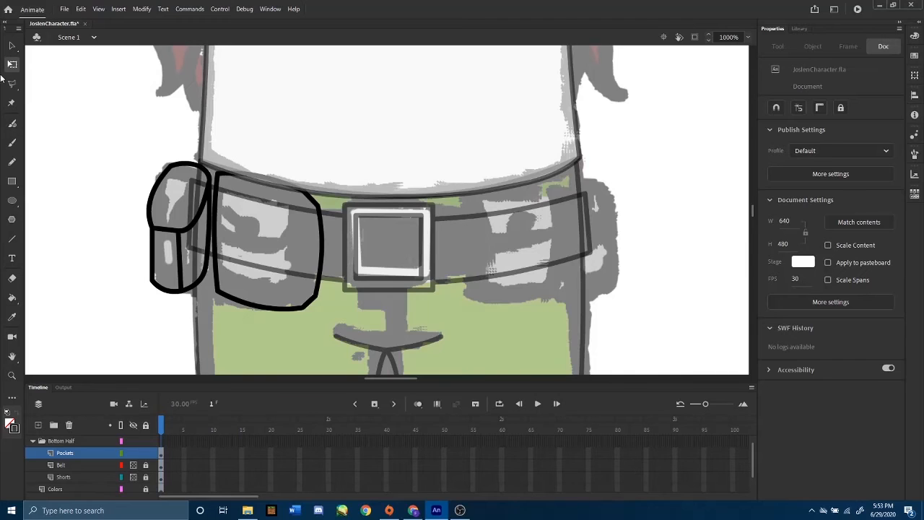
- Draw the front pouch's flap edge with straight lines from its left side to its upper-right corner
{"action": "left_click", "coordinate": [11, 239]}
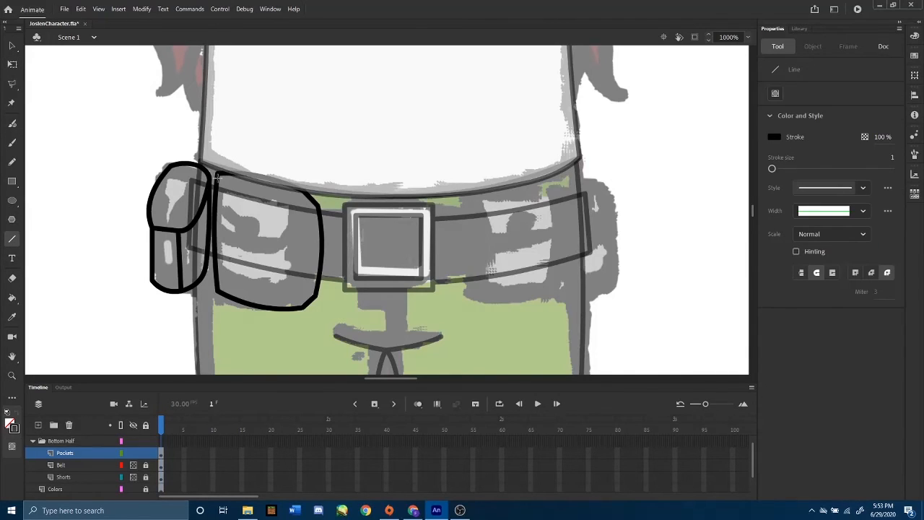
{"action": "left_click_drag", "start_coordinate": [216, 196], "coordinate": [233, 245]}
{"action": "key", "text": "ctrl+z"}
{"action": "mouse_move", "coordinate": [214, 236]}
{"action": "left_mouse_down"}
{"action": "mouse_move", "coordinate": [285, 256]}
{"action": "mouse_move", "coordinate": [307, 198]}
{"action": "mouse_move", "coordinate": [312, 208]}
{"action": "left_mouse_up"}
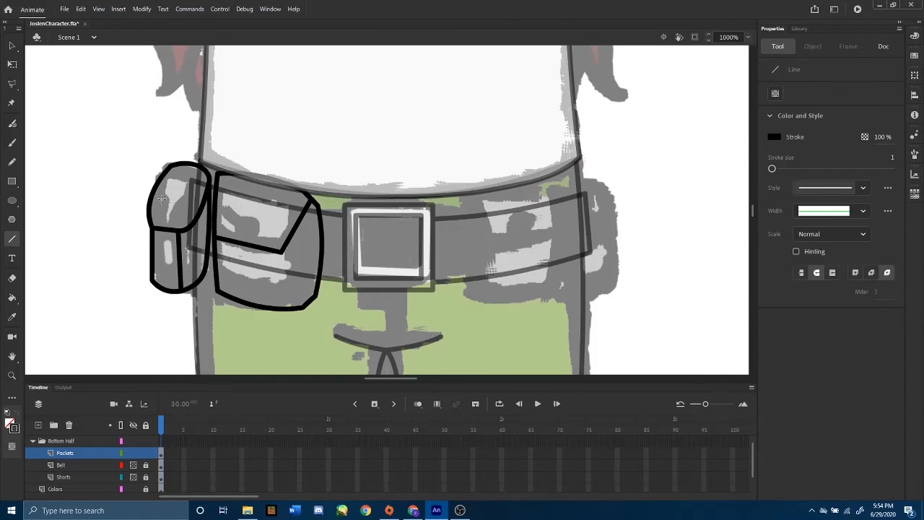
- Curve the front pouch's flap into a rounded lid and draw a vertical edge line from it to the pouch's base
{"action": "left_click", "coordinate": [13, 66]}
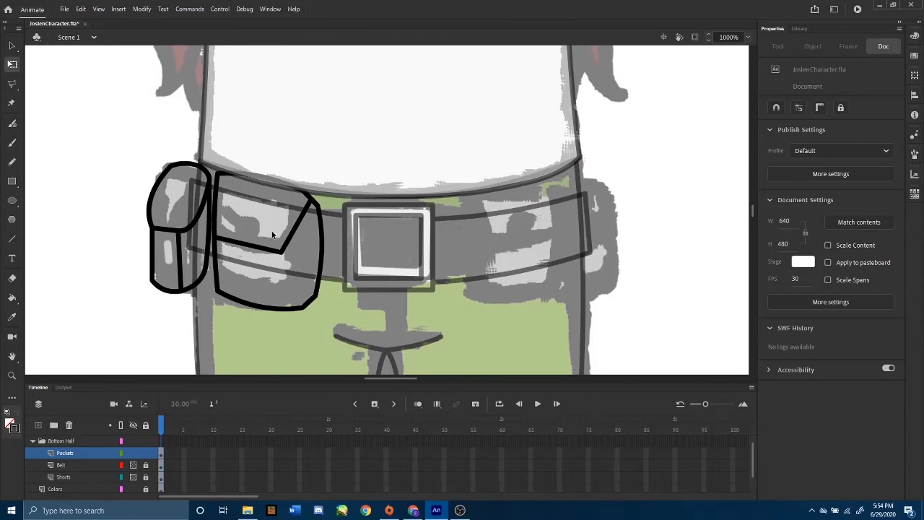
{"action": "left_click_drag", "start_coordinate": [305, 239], "coordinate": [243, 254]}
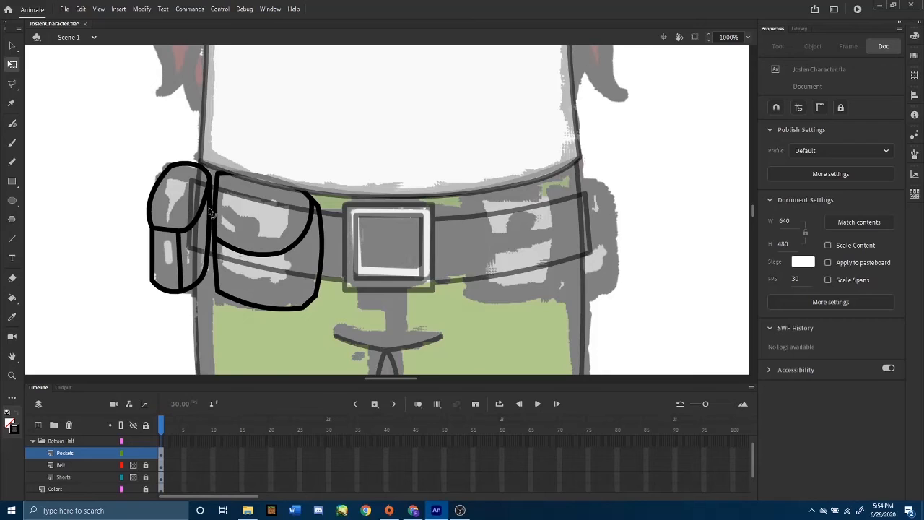
{"action": "key", "text": "ctrl+z"}
{"action": "left_click_drag", "start_coordinate": [215, 208], "coordinate": [235, 178]}
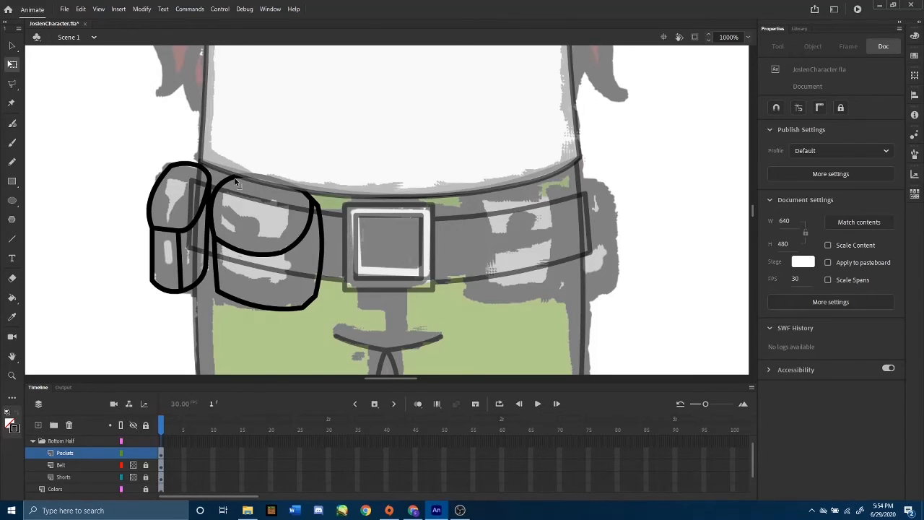
{"action": "left_click_drag", "start_coordinate": [261, 255], "coordinate": [256, 250]}
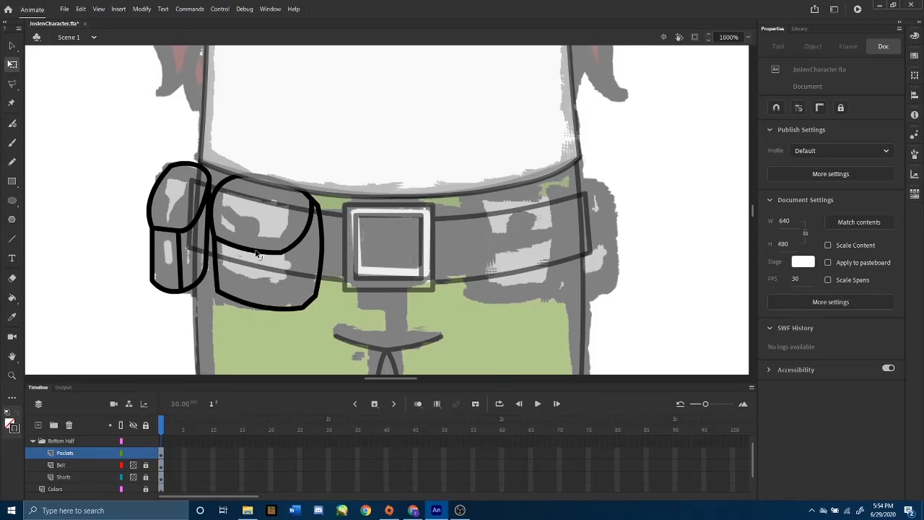
{"action": "left_click", "coordinate": [13, 242]}
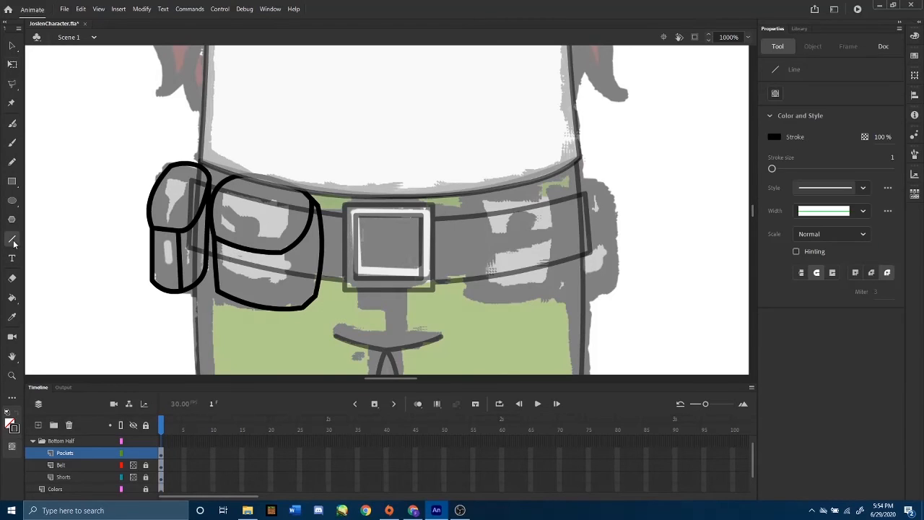
{"action": "left_click_drag", "start_coordinate": [281, 253], "coordinate": [283, 306]}
- Refine the outer pouch's base and the front pouch's right side, upper corner and base into smoother curves
{"action": "left_click", "coordinate": [13, 64]}
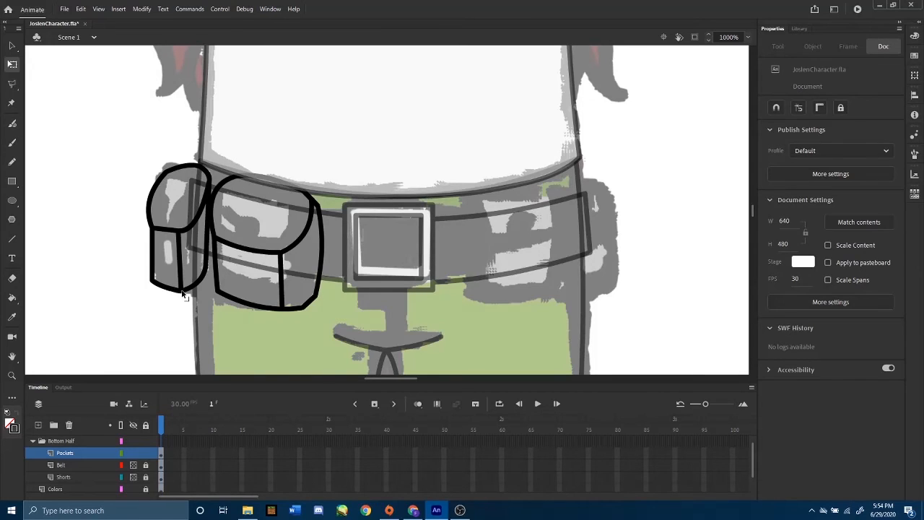
{"action": "left_click_drag", "start_coordinate": [182, 291], "coordinate": [149, 280]}
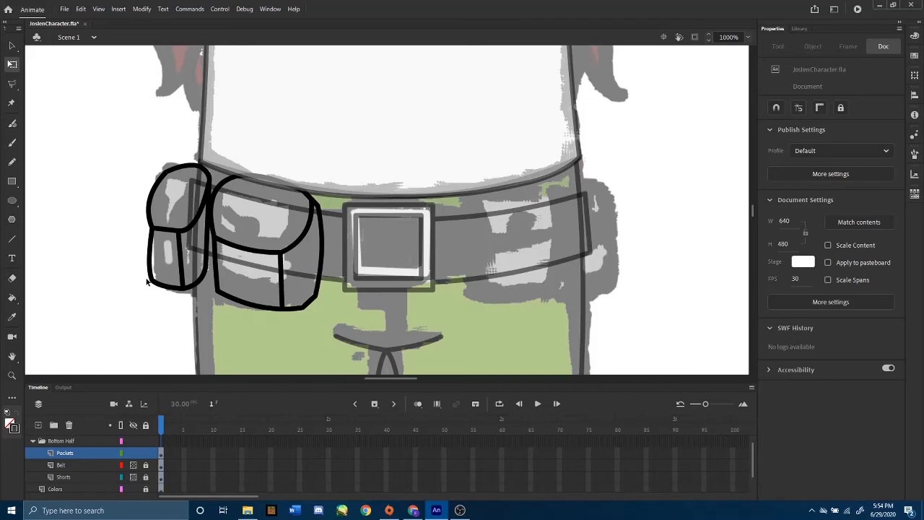
{"action": "left_click_drag", "start_coordinate": [308, 305], "coordinate": [312, 308]}
{"action": "left_click_drag", "start_coordinate": [318, 210], "coordinate": [302, 188]}
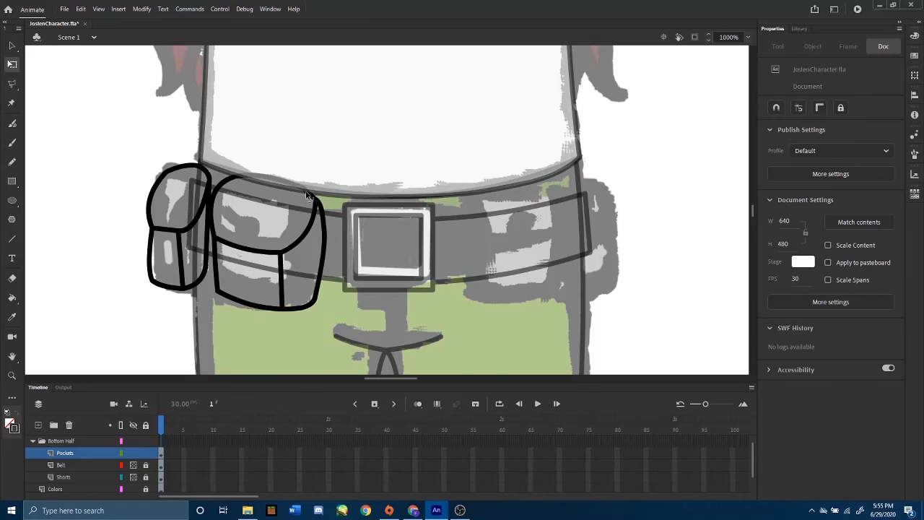
{"action": "left_click_drag", "start_coordinate": [317, 298], "coordinate": [282, 310]}
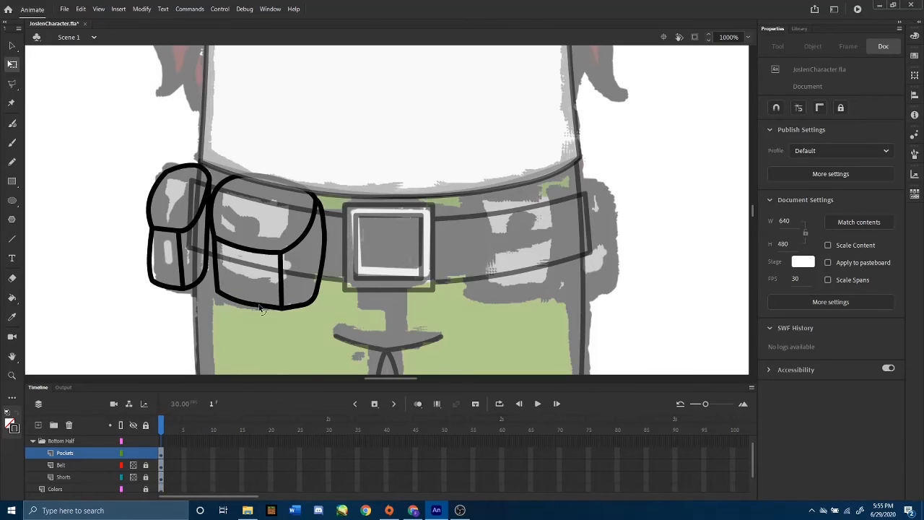
{"action": "mouse_move", "coordinate": [293, 305]}
{"action": "left_mouse_down"}
{"action": "mouse_move", "coordinate": [309, 306]}
{"action": "mouse_move", "coordinate": [305, 297]}
{"action": "left_mouse_up"}
{"action": "left_click_drag", "start_coordinate": [323, 226], "coordinate": [319, 241]}
{"action": "left_click_drag", "start_coordinate": [283, 308], "coordinate": [281, 306]}
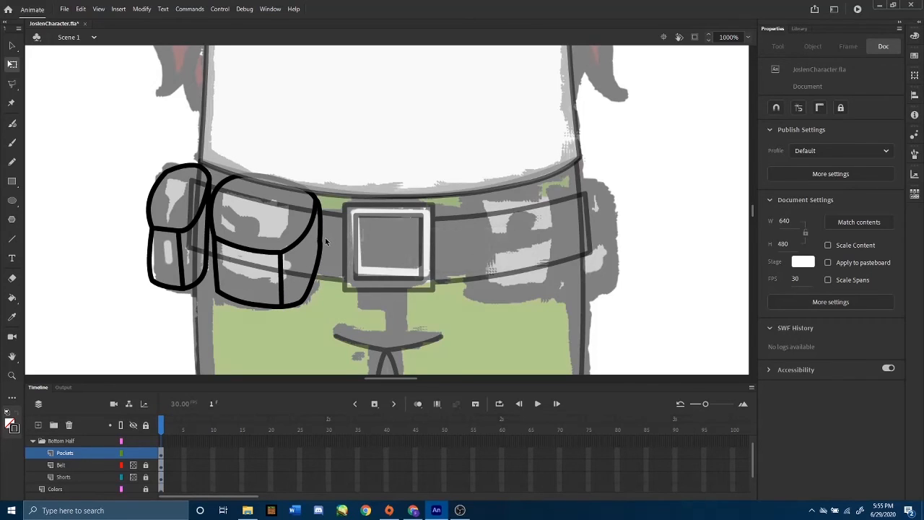
{"action": "left_click_drag", "start_coordinate": [320, 240], "coordinate": [319, 239]}
- Draw an unfilled circular button on each pouch's flap, about 3 wide on the outer pouch and about 4.4 wide on the front one
{"action": "left_click", "coordinate": [10, 201]}
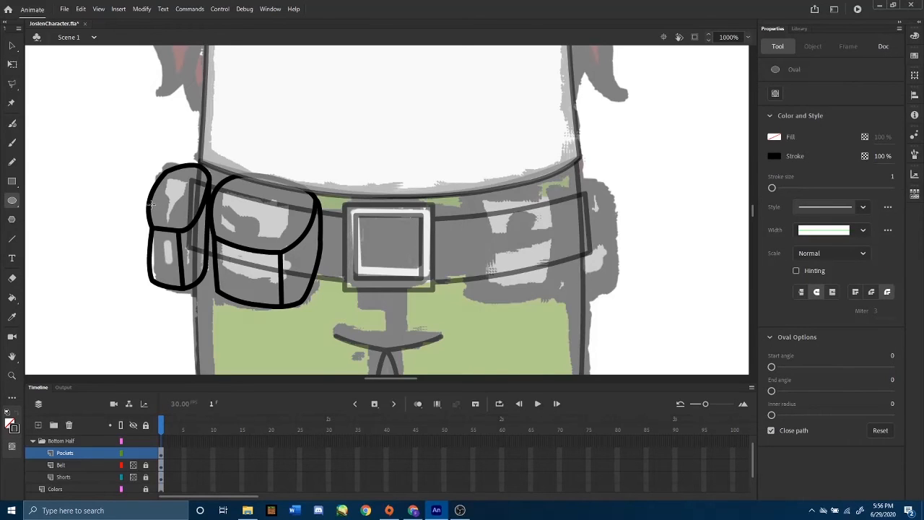
{"action": "left_click_drag", "start_coordinate": [150, 203], "coordinate": [170, 222]}
{"action": "left_click_drag", "start_coordinate": [231, 213], "coordinate": [254, 235]}
- Move the front pouch's button to about X 287.7, Y 244.1 and the outer pouch's button to about X 269.3, Y 240.7
{"action": "left_click", "coordinate": [12, 45]}
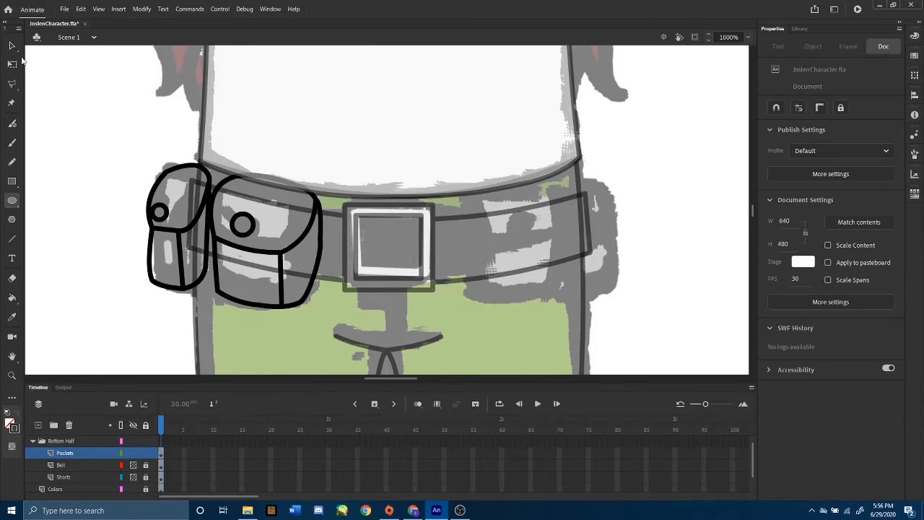
{"action": "left_click", "coordinate": [252, 235]}
{"action": "left_click_drag", "start_coordinate": [251, 235], "coordinate": [256, 240]}
{"action": "left_click", "coordinate": [260, 238]}
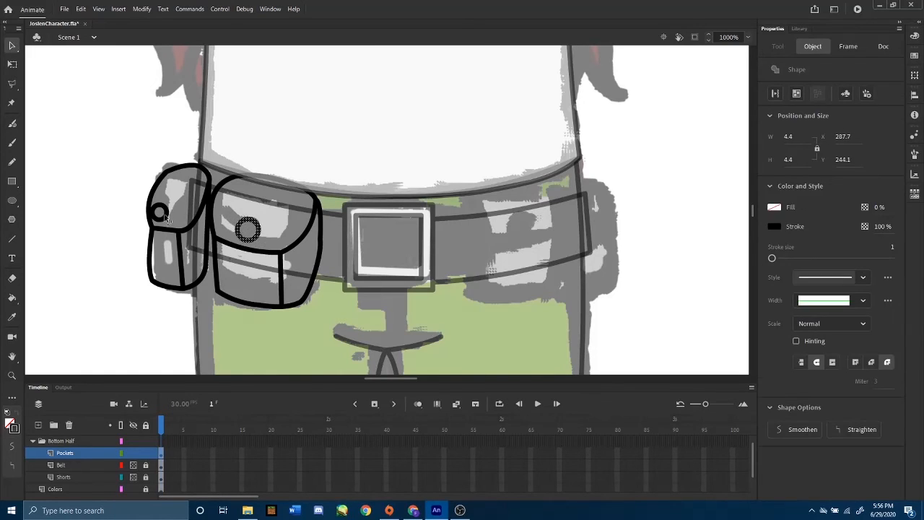
{"action": "left_click", "coordinate": [165, 218]}
{"action": "left_click_drag", "start_coordinate": [165, 218], "coordinate": [162, 217]}
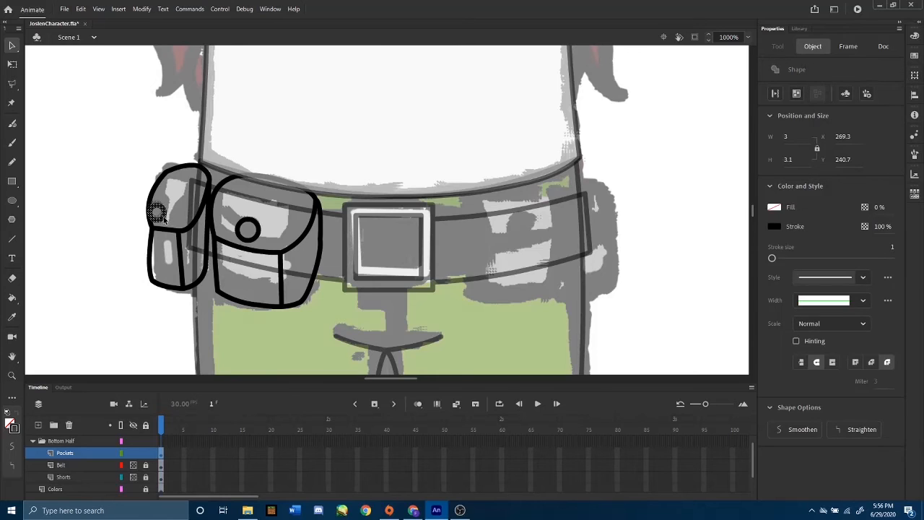
- Duplicate both finished pouches, flip the copy horizontally, and place it over the sketched pouches on the belt's other side at about X 332.8, Y 232.85
{"action": "left_click", "coordinate": [109, 275]}
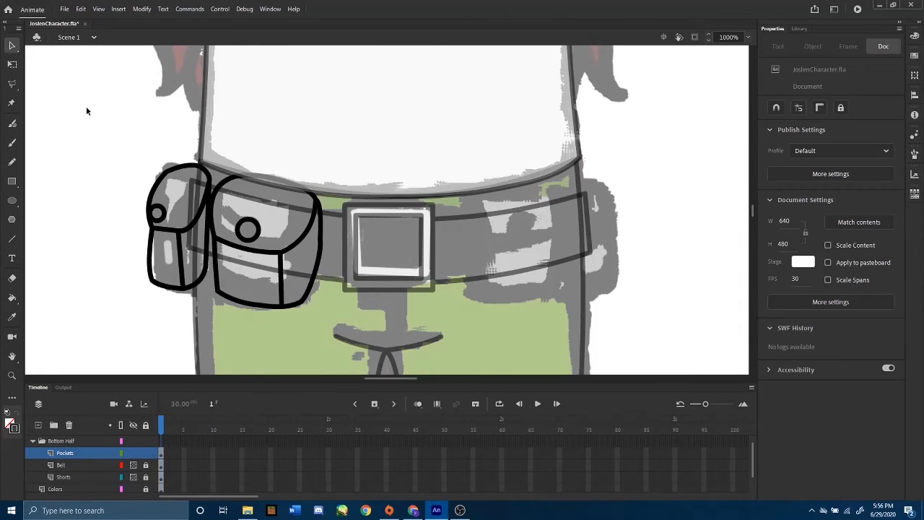
{"action": "mouse_move", "coordinate": [86, 110]}
{"action": "left_mouse_down"}
{"action": "mouse_move", "coordinate": [283, 364]}
{"action": "mouse_move", "coordinate": [332, 338]}
{"action": "left_mouse_up"}
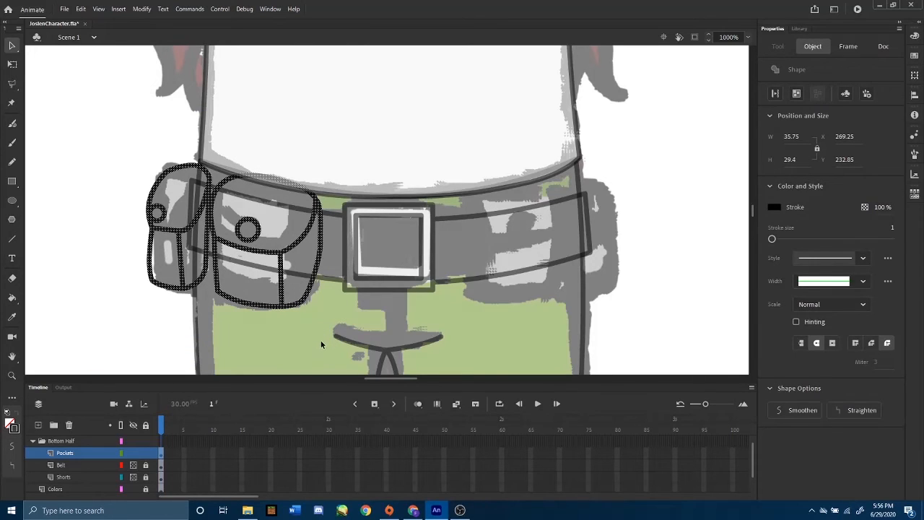
{"action": "key", "text": "ctrl+v"}
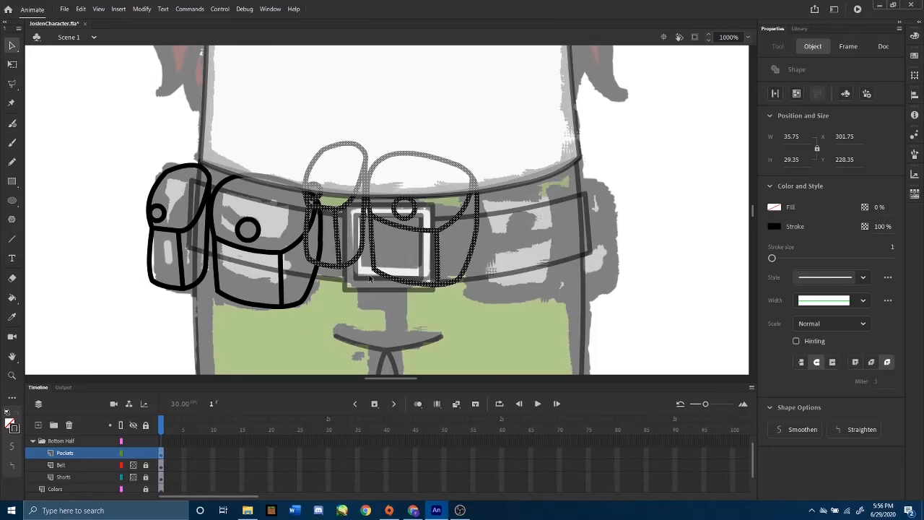
{"action": "right_click", "coordinate": [429, 283]}
{"action": "mouse_move", "coordinate": [475, 195]}
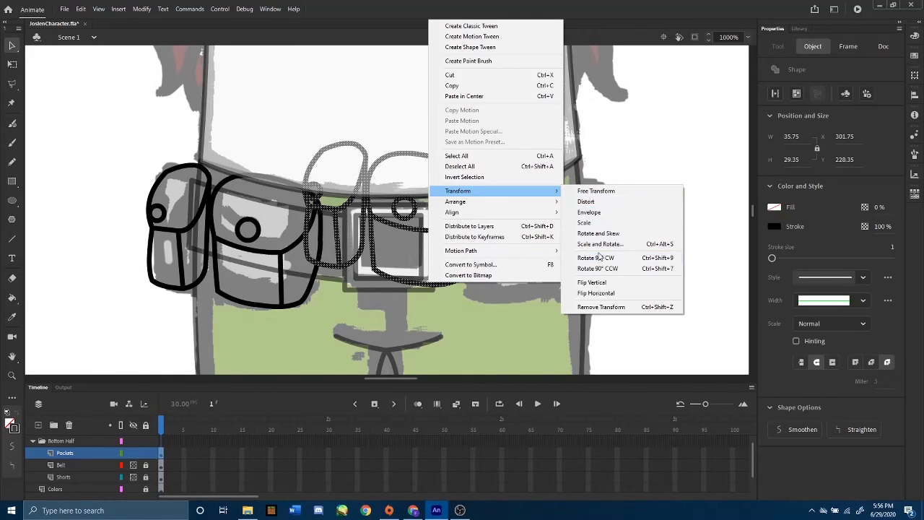
{"action": "left_click", "coordinate": [596, 293]}
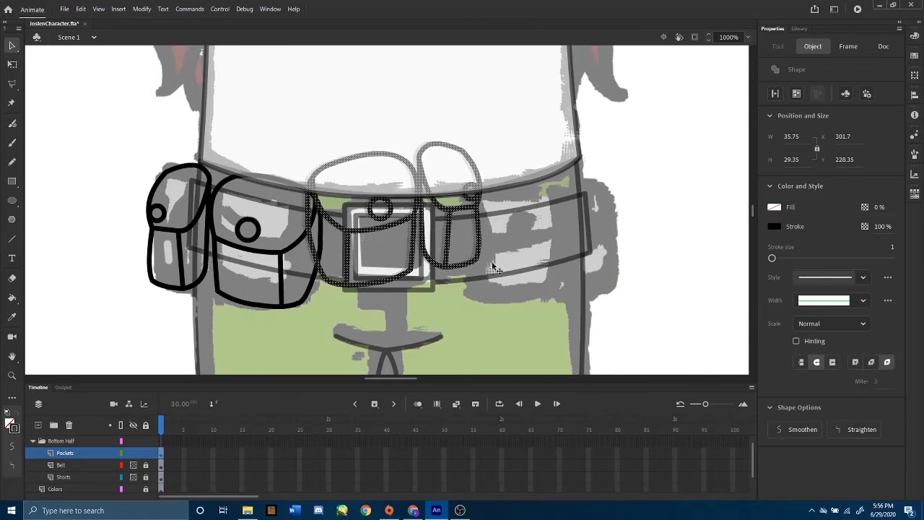
{"action": "left_click_drag", "start_coordinate": [494, 268], "coordinate": [619, 291]}
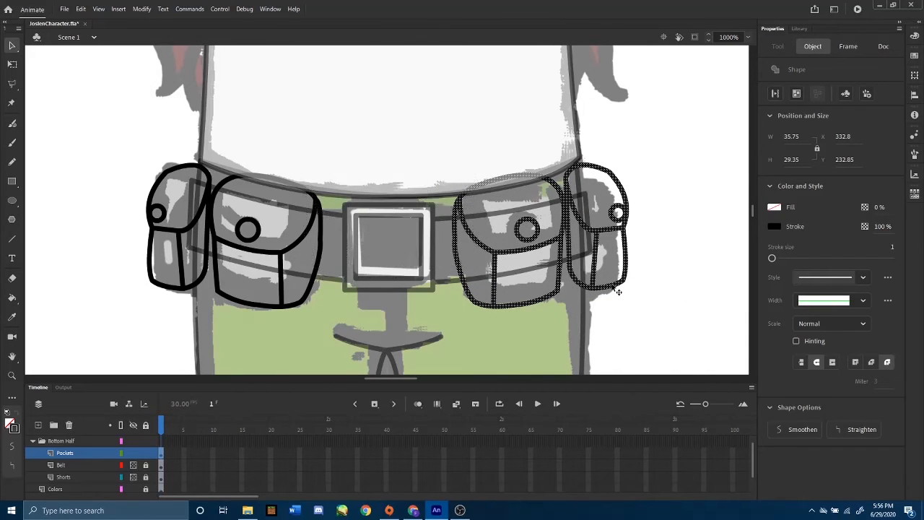
{"action": "left_click", "coordinate": [99, 246]}
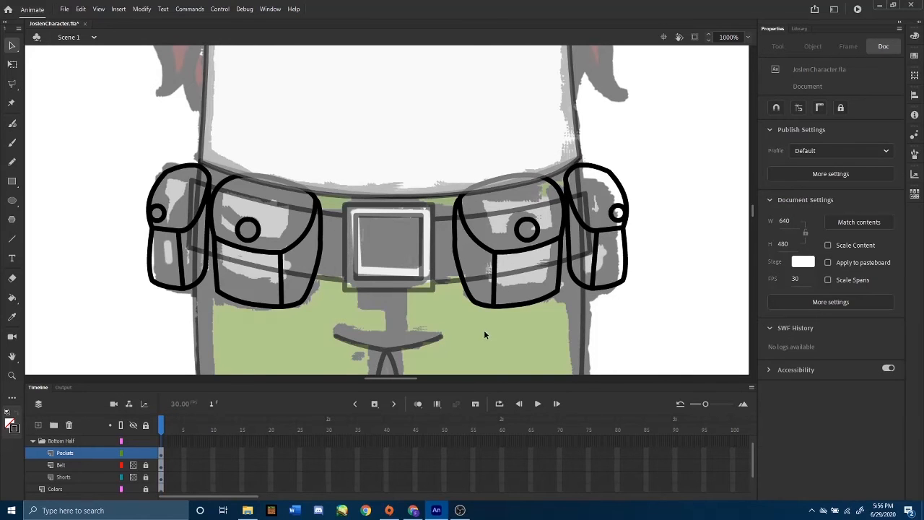
- Nudge the mirrored pair of pouches slightly outward and down to fit the sketch
{"action": "left_click", "coordinate": [618, 288]}
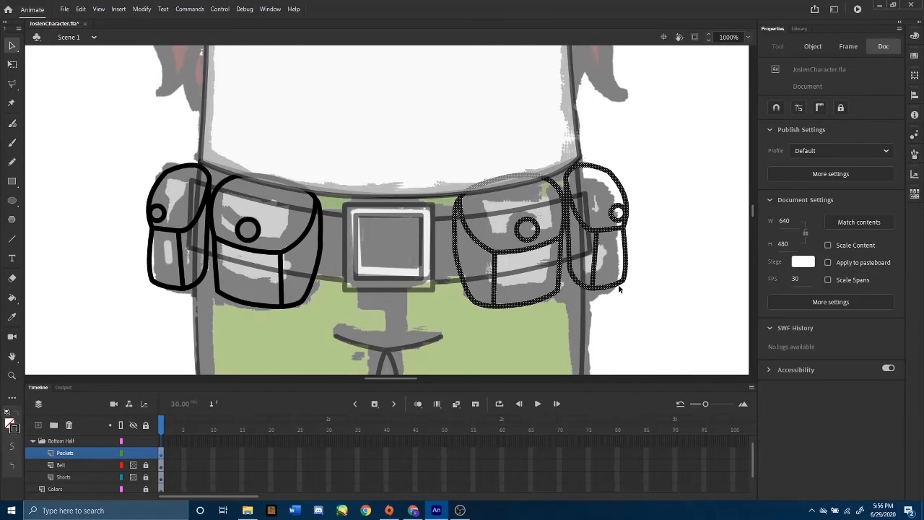
{"action": "left_click_drag", "start_coordinate": [619, 286], "coordinate": [624, 279]}
{"action": "left_click", "coordinate": [655, 290]}
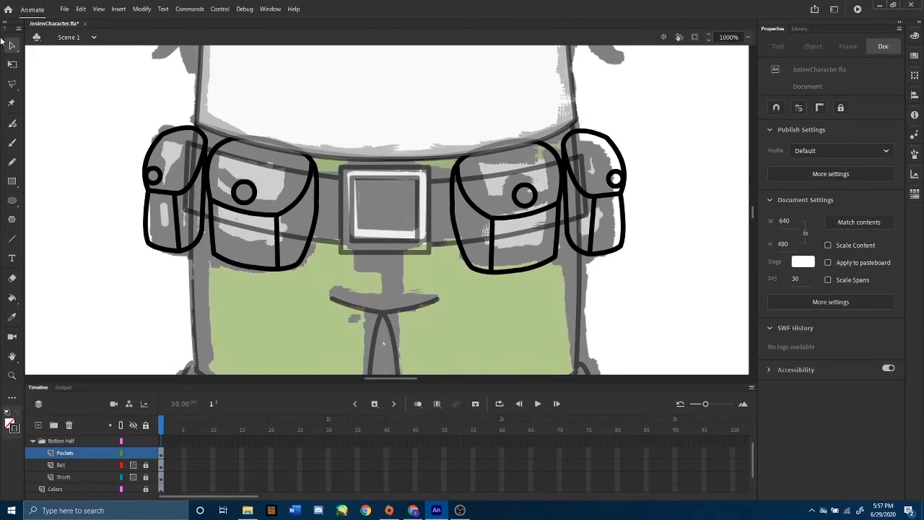
- Shift the lower ends of both front pouches' vertical edge lines slightly away from the belt buckle
{"action": "left_click", "coordinate": [11, 64]}
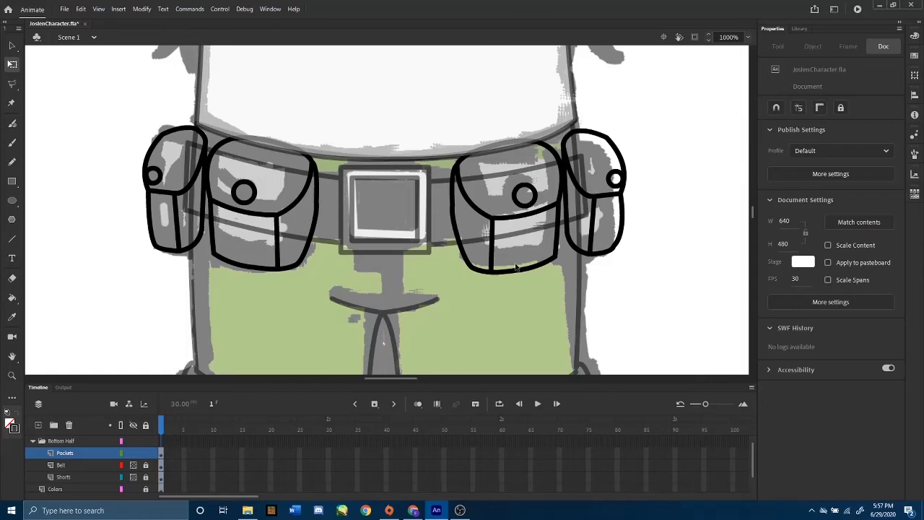
{"action": "left_click_drag", "start_coordinate": [470, 266], "coordinate": [464, 255]}
{"action": "left_click_drag", "start_coordinate": [294, 264], "coordinate": [275, 270]}
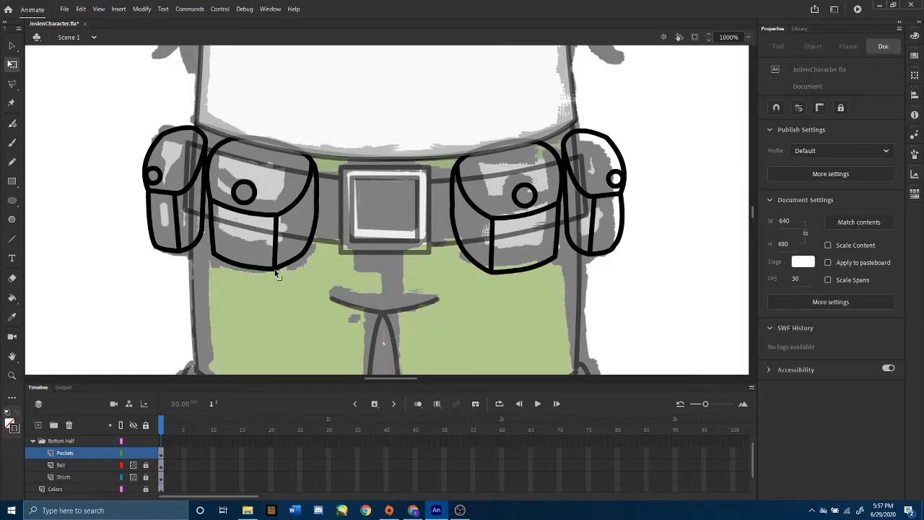
{"action": "left_click_drag", "start_coordinate": [492, 274], "coordinate": [497, 275]}
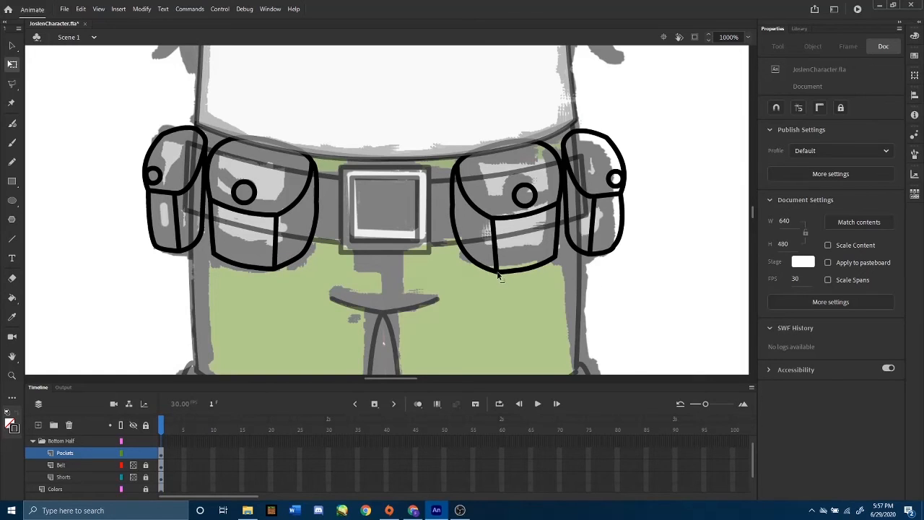
{"action": "key", "text": "ctrl+minus"}
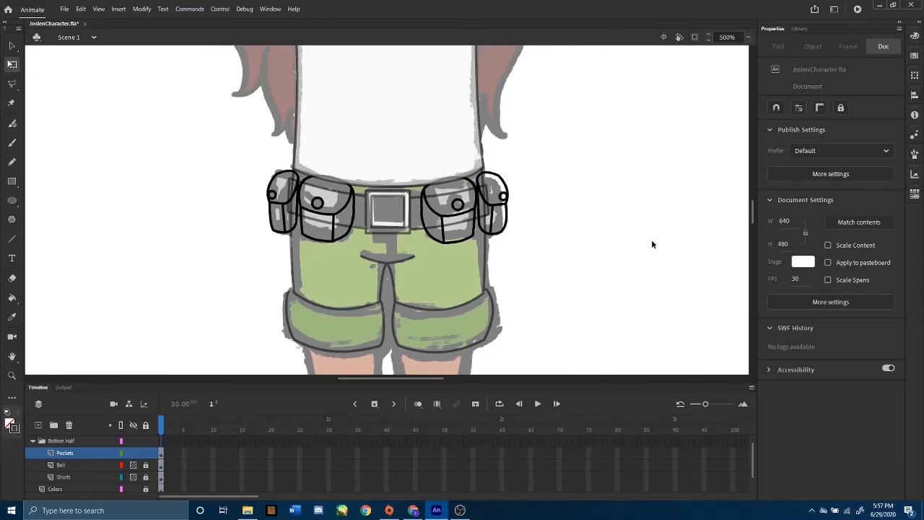
{"action": "left_click_drag", "start_coordinate": [530, 248], "coordinate": [544, 254]}
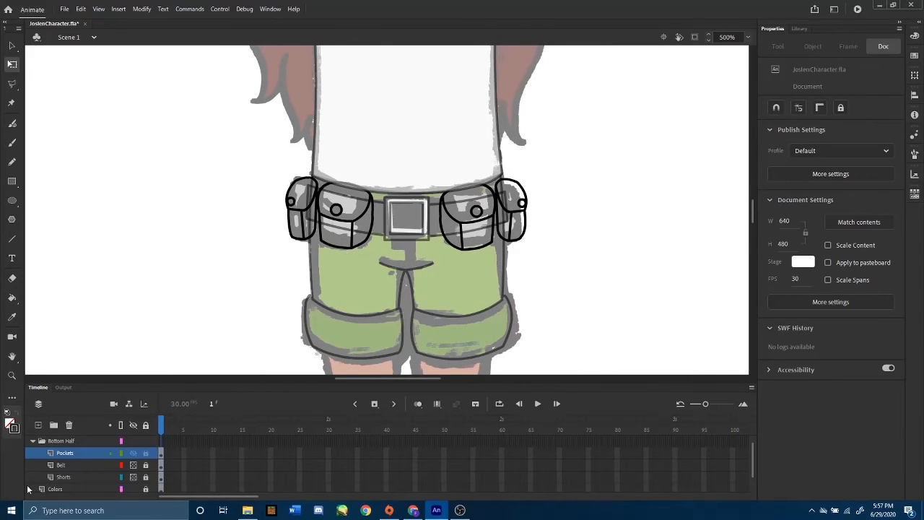
{"action": "right_click", "coordinate": [84, 466]}
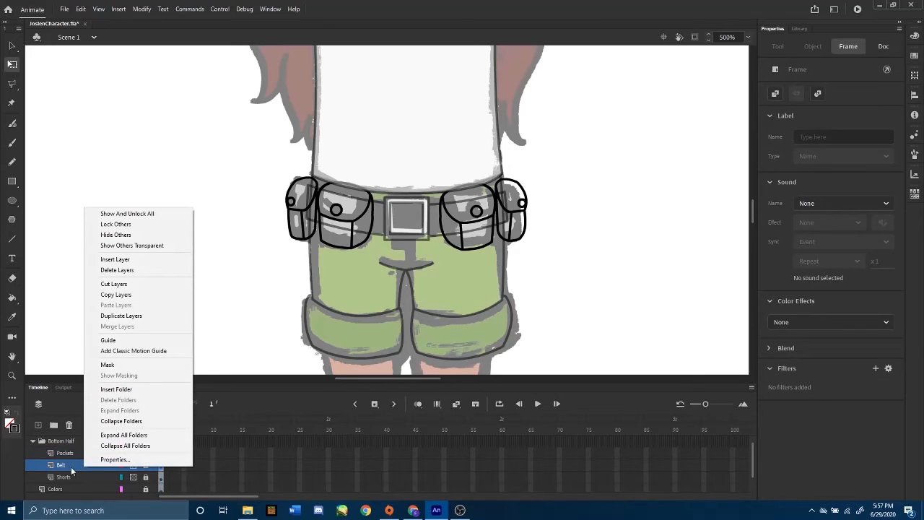
{"action": "left_click", "coordinate": [72, 455]}
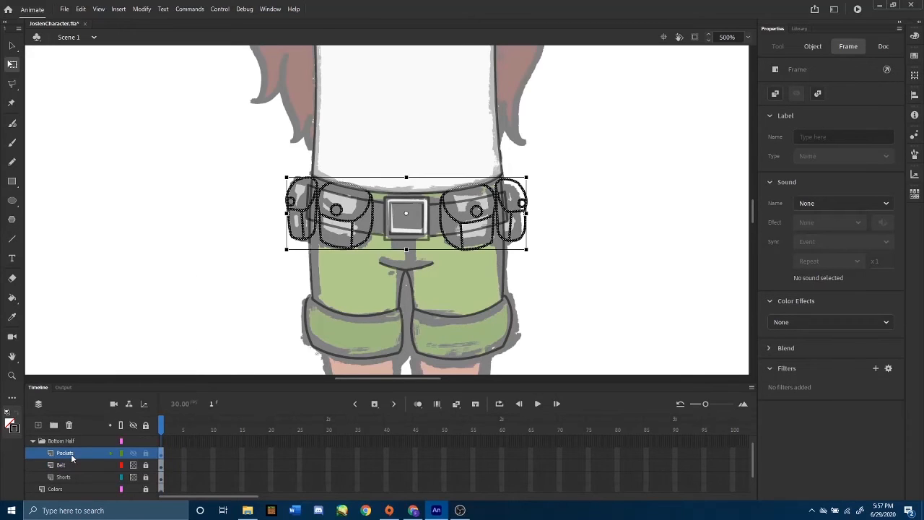
{"action": "left_click", "coordinate": [119, 315]}
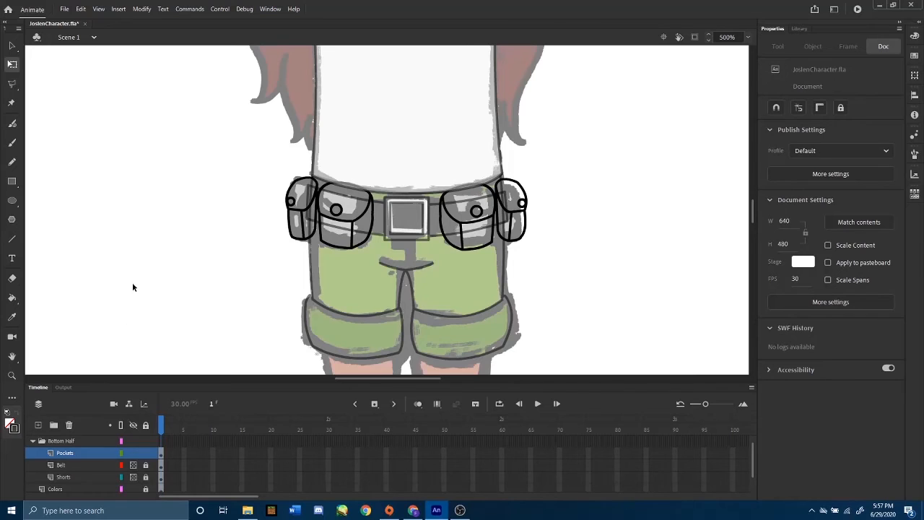
- Sample the medium grey from the character's colour palette strip as the fill colour
{"action": "key", "text": "space"}
{"action": "left_click_drag", "start_coordinate": [203, 273], "coordinate": [507, 403]}
{"action": "left_click_drag", "start_coordinate": [179, 70], "coordinate": [366, 227]}
{"action": "left_click_drag", "start_coordinate": [308, 184], "coordinate": [156, 322]}
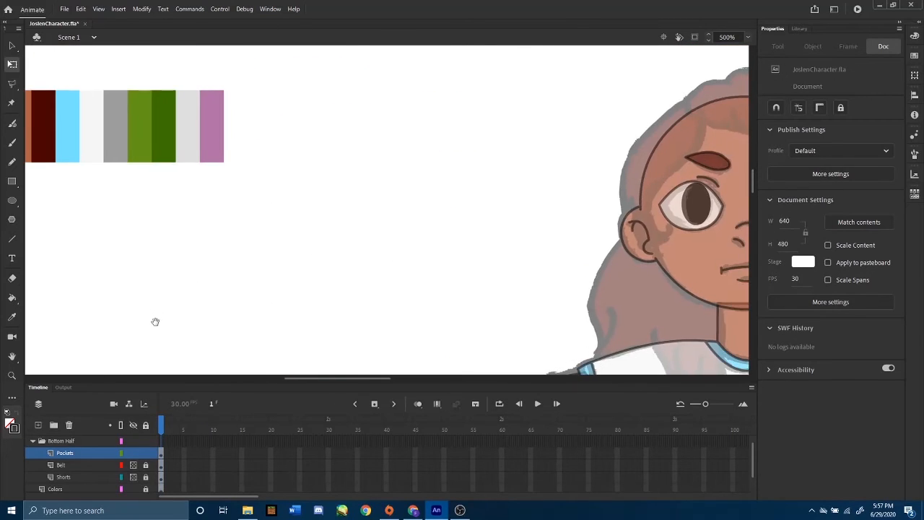
{"action": "left_click_drag", "start_coordinate": [236, 180], "coordinate": [395, 244]}
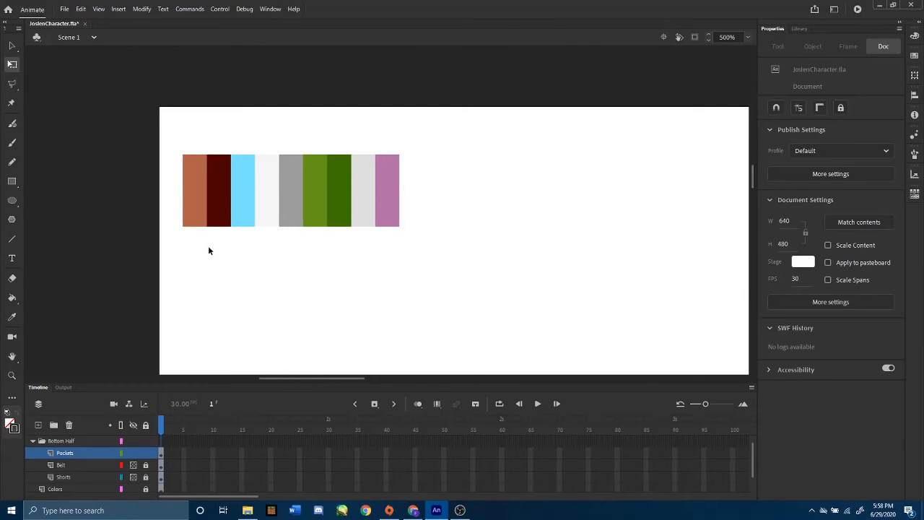
{"action": "left_click", "coordinate": [12, 318]}
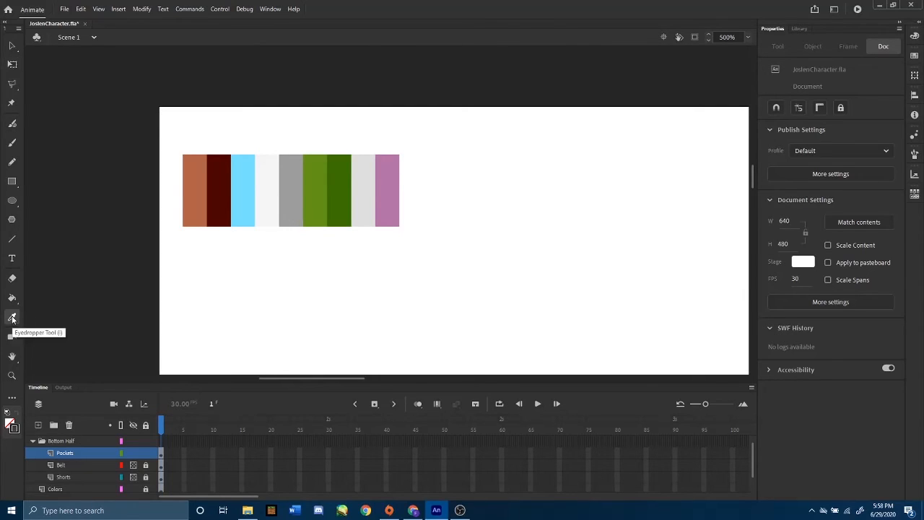
{"action": "left_click", "coordinate": [299, 209]}
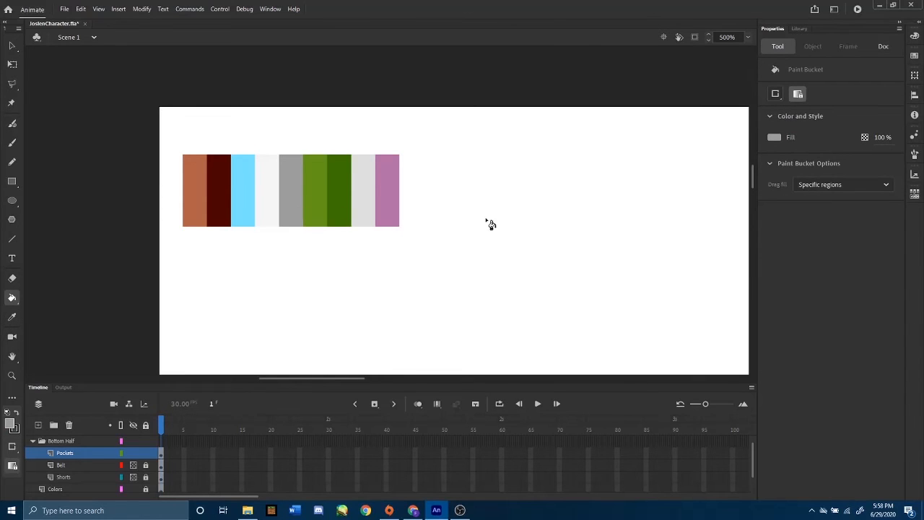
- Fill the flaps and bodies of all four belt pouches with the sampled grey
{"action": "mouse_move", "coordinate": [556, 237]}
{"action": "left_mouse_down"}
{"action": "mouse_move", "coordinate": [450, 203]}
{"action": "mouse_move", "coordinate": [316, 130]}
{"action": "left_mouse_up"}
{"action": "left_click_drag", "start_coordinate": [637, 307], "coordinate": [406, 173]}
{"action": "mouse_move", "coordinate": [550, 302]}
{"action": "left_mouse_down"}
{"action": "mouse_move", "coordinate": [499, 208]}
{"action": "mouse_move", "coordinate": [474, 65]}
{"action": "left_mouse_up"}
{"action": "left_click_drag", "start_coordinate": [553, 256], "coordinate": [494, 142]}
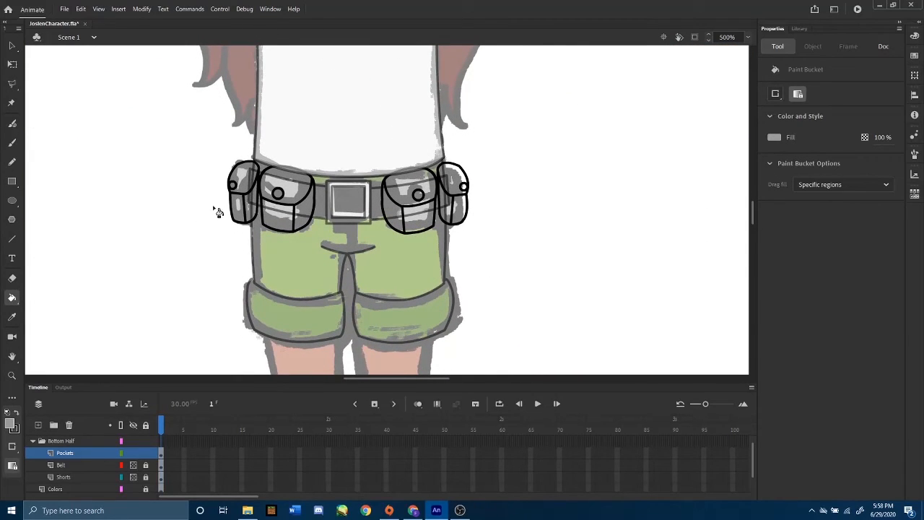
{"action": "left_click", "coordinate": [251, 208]}
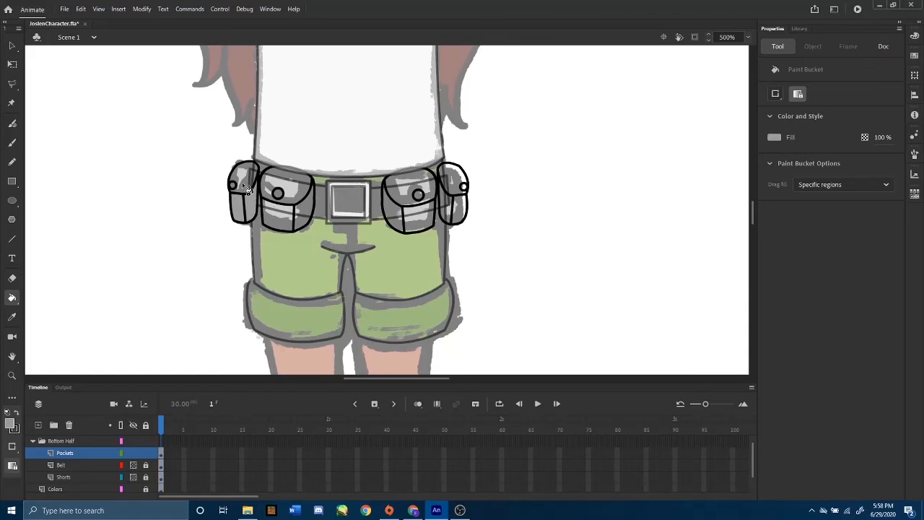
- Choose a light grey fill and colour the round buttons on all four pouches
{"action": "left_click", "coordinate": [8, 425]}
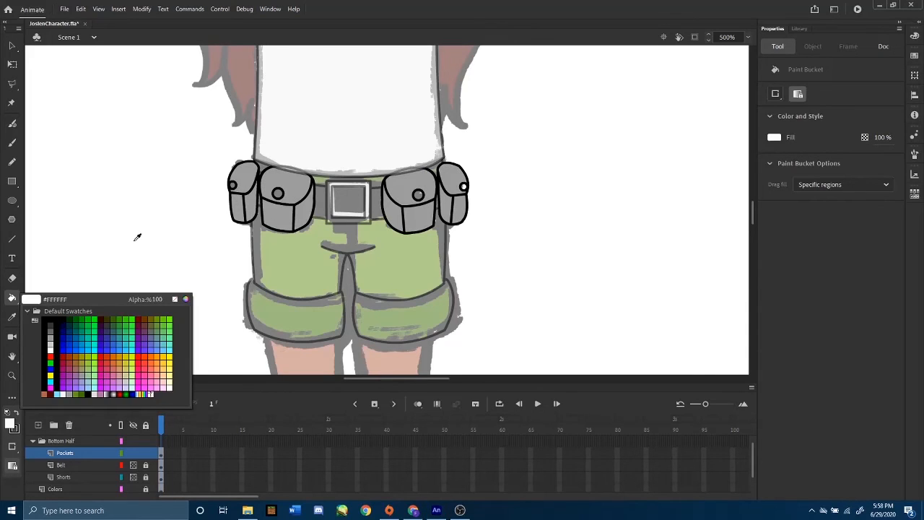
{"action": "left_click", "coordinate": [133, 280]}
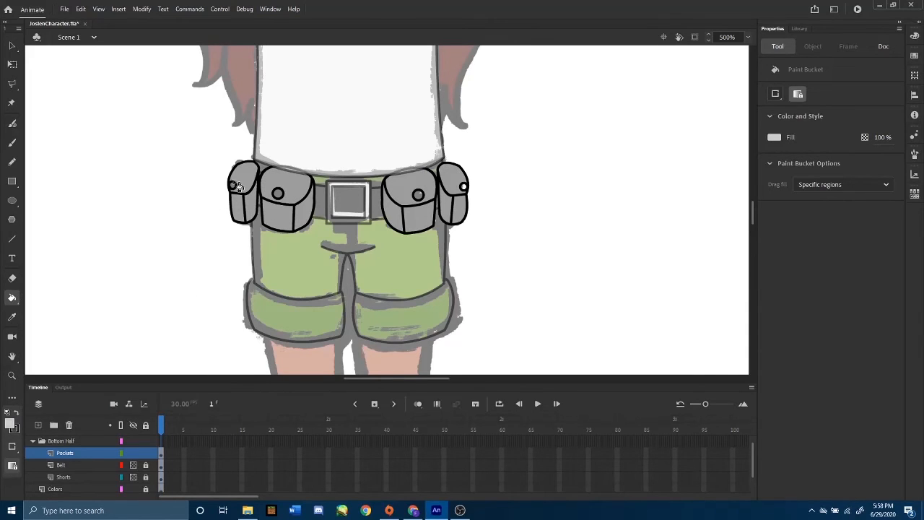
{"action": "left_click", "coordinate": [279, 195]}
{"action": "left_click", "coordinate": [419, 197]}
{"action": "left_click", "coordinate": [464, 187]}
{"action": "mouse_move", "coordinate": [515, 212]}
{"action": "left_mouse_down"}
{"action": "mouse_move", "coordinate": [517, 234]}
{"action": "mouse_move", "coordinate": [528, 233]}
{"action": "left_mouse_up"}
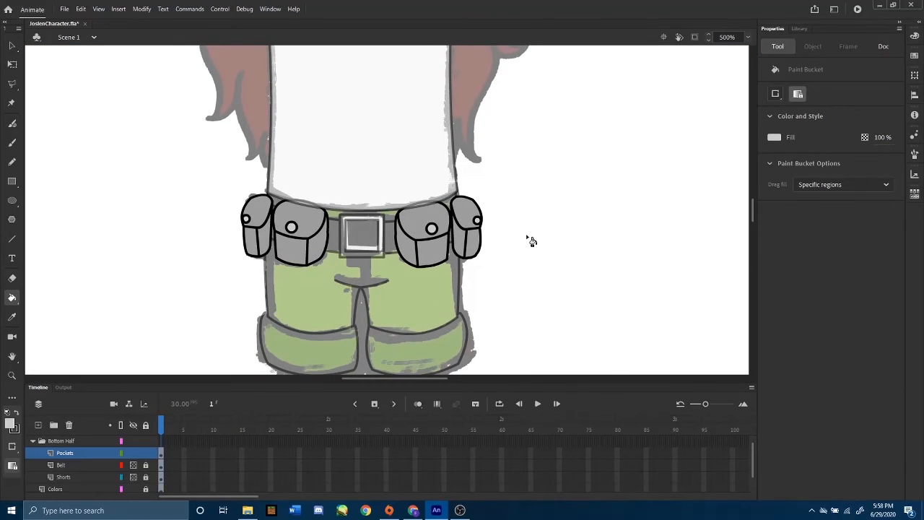
- Move the Pockets layer into the Top Half folder, between the Head and Torso/Arms folders
{"action": "left_click", "coordinate": [83, 455]}
{"action": "scroll", "coordinate": [82, 435], "scroll_direction": "up", "scroll_amount": 1}
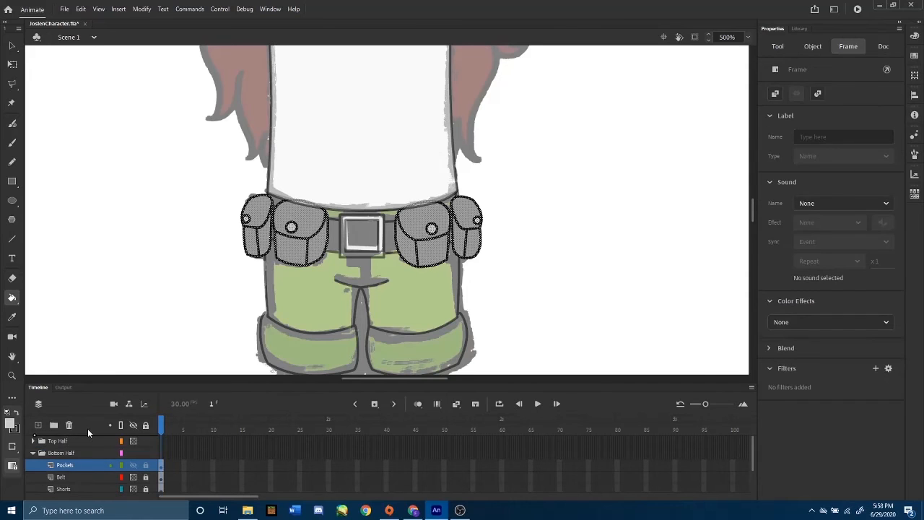
{"action": "left_click", "coordinate": [32, 442]}
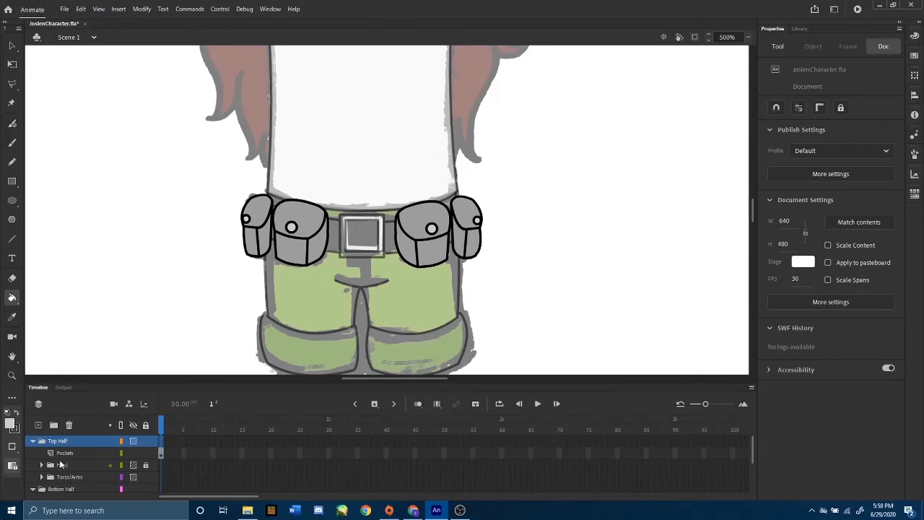
{"action": "left_click_drag", "start_coordinate": [61, 454], "coordinate": [69, 473]}
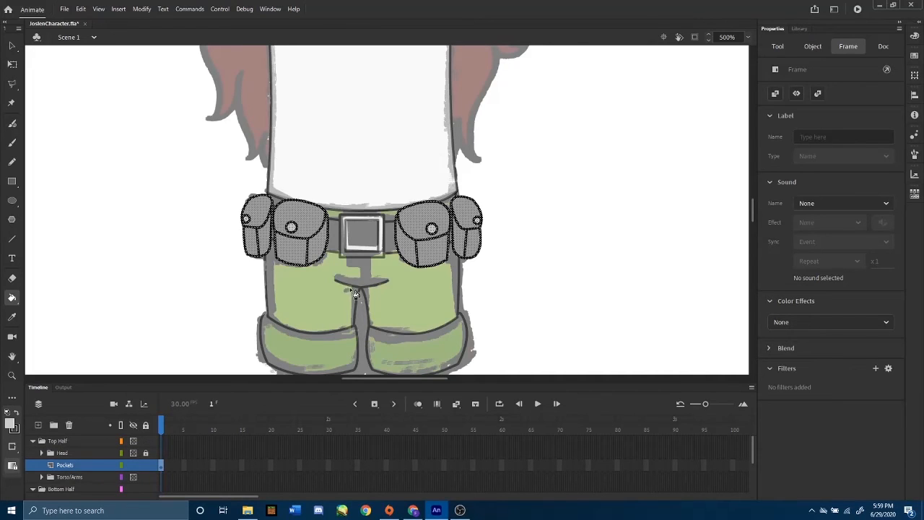
- Collapse the Top Half folder and make the Belt layer active
{"action": "left_click", "coordinate": [33, 442]}
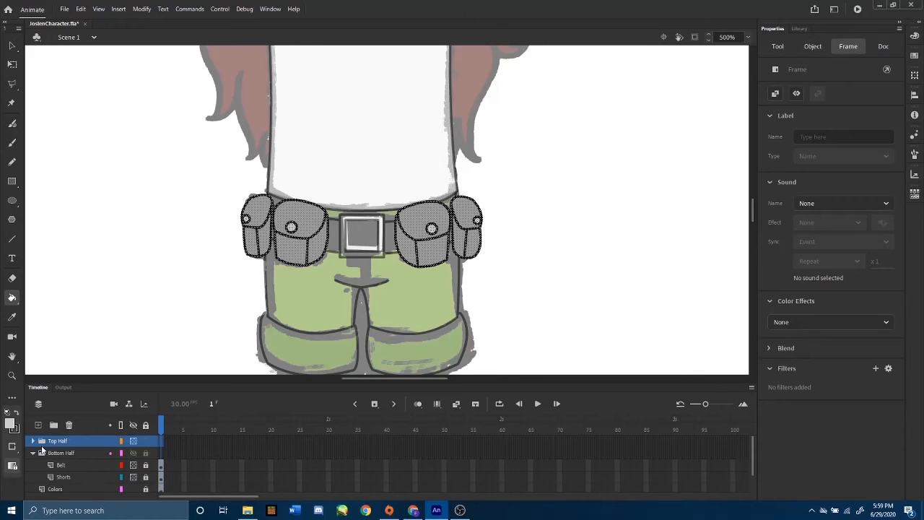
{"action": "left_click", "coordinate": [32, 441]}
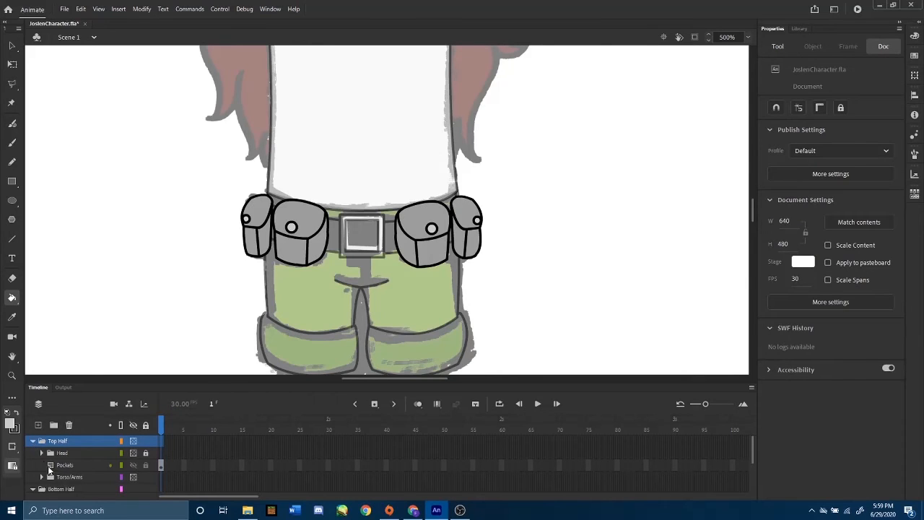
{"action": "left_click", "coordinate": [73, 464]}
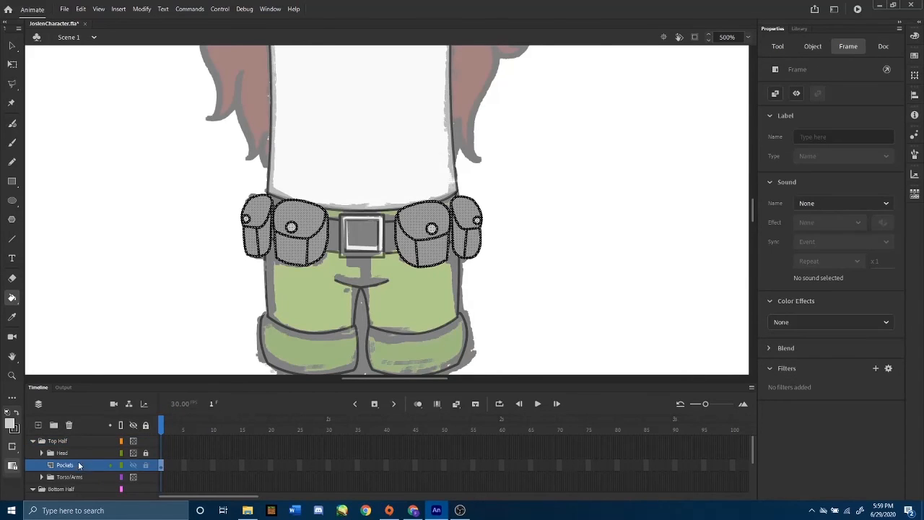
{"action": "left_click", "coordinate": [33, 437]}
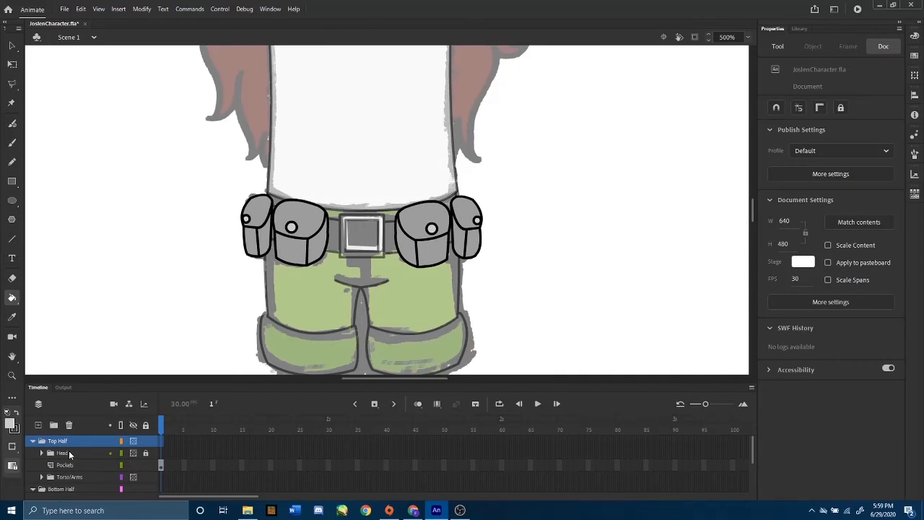
{"action": "left_click", "coordinate": [32, 441]}
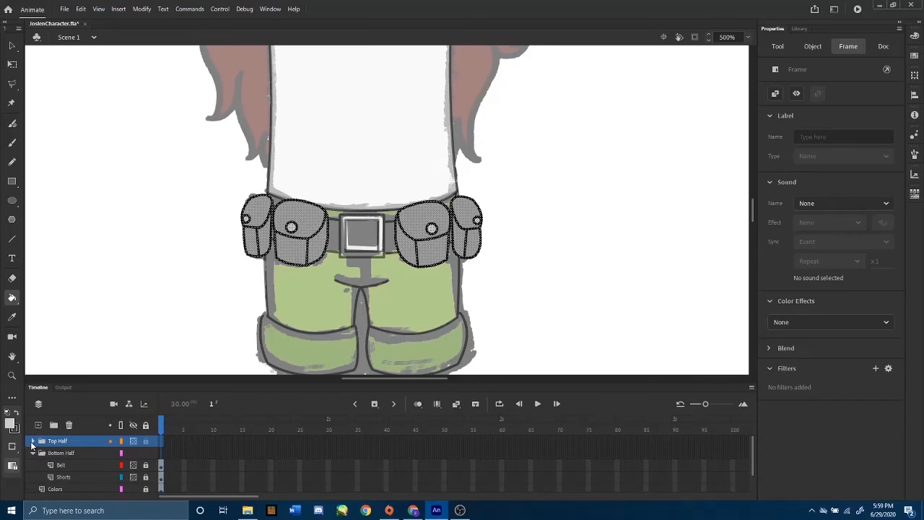
{"action": "left_click", "coordinate": [78, 464]}
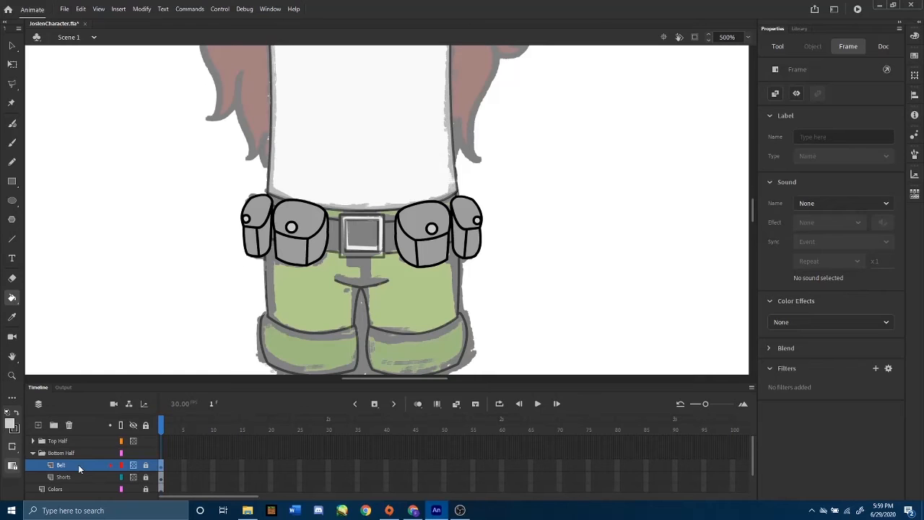
- Set the Belt layer's visibility from semi-transparent to fully Visible in its layer properties
{"action": "right_click", "coordinate": [78, 464]}
{"action": "left_click", "coordinate": [106, 459]}
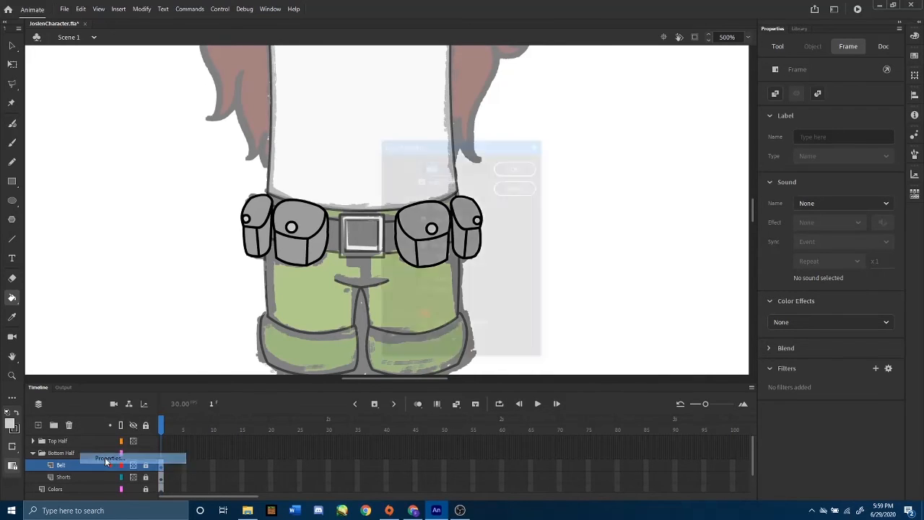
{"action": "left_click", "coordinate": [423, 206]}
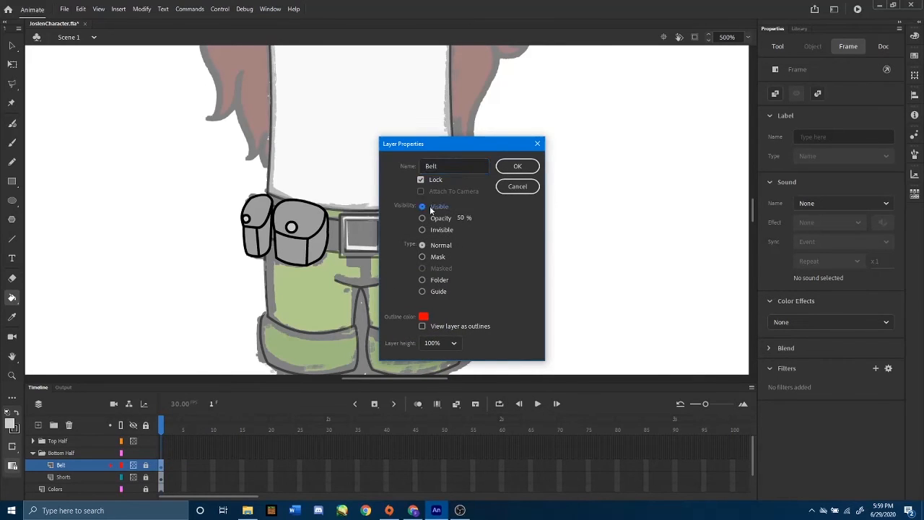
{"action": "left_click", "coordinate": [523, 165]}
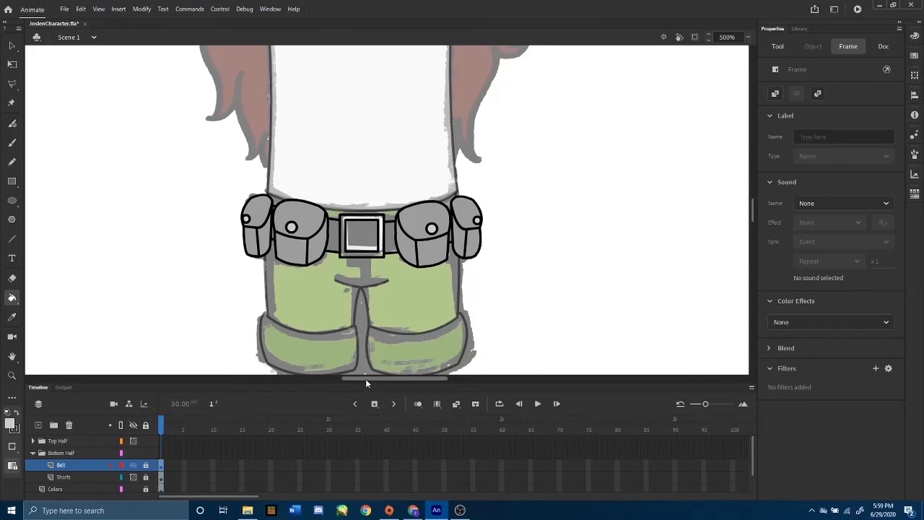
- Sample the light grey from the colour palette, unlock the Belt layer and fill the buckle frame with it
{"action": "left_click_drag", "start_coordinate": [365, 379], "coordinate": [298, 378]}
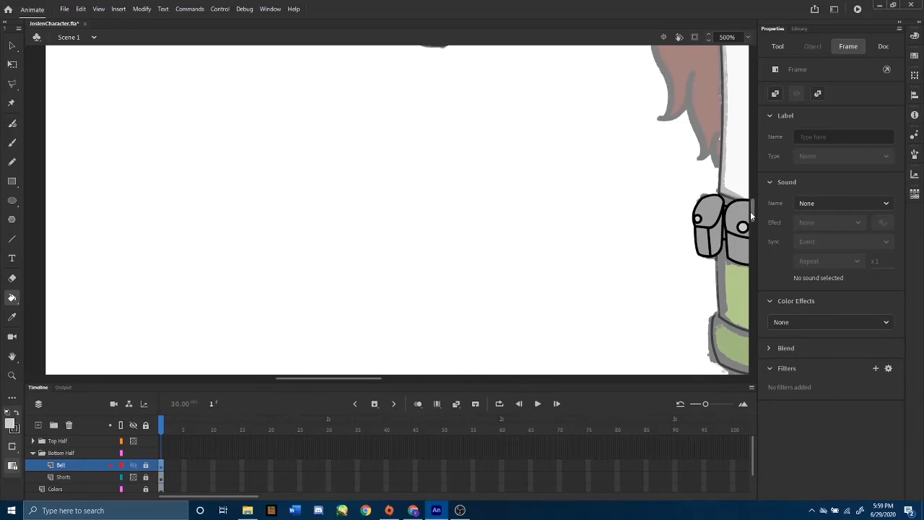
{"action": "left_click_drag", "start_coordinate": [752, 210], "coordinate": [749, 177]}
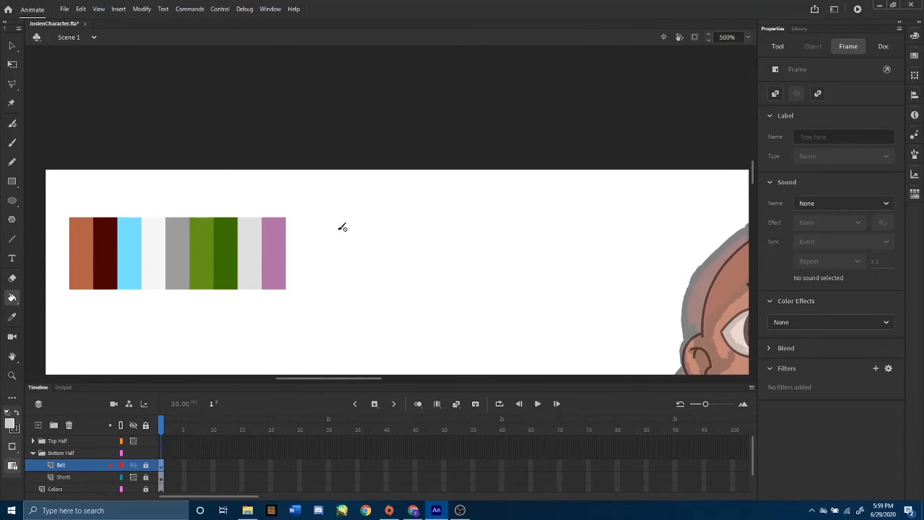
{"action": "left_click", "coordinate": [12, 317]}
{"action": "left_click", "coordinate": [255, 246]}
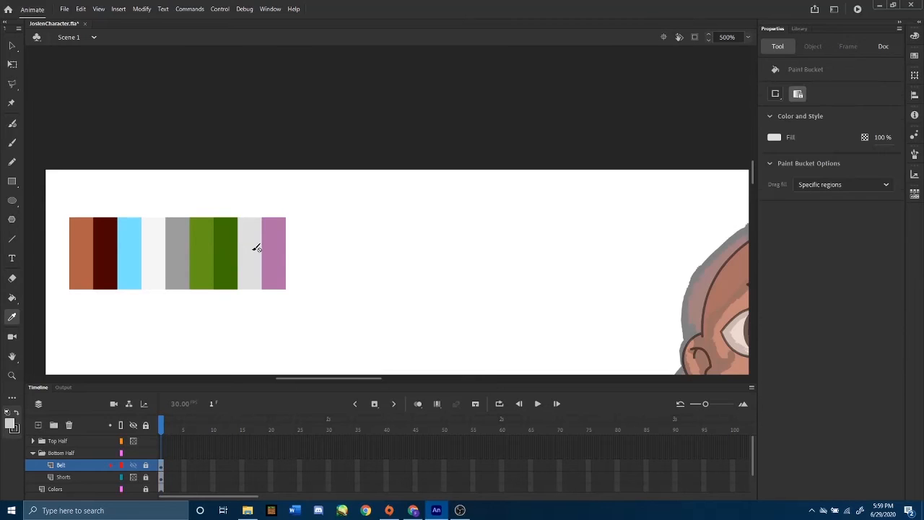
{"action": "left_click_drag", "start_coordinate": [757, 170], "coordinate": [757, 198]}
{"action": "left_click_drag", "start_coordinate": [353, 381], "coordinate": [409, 380]}
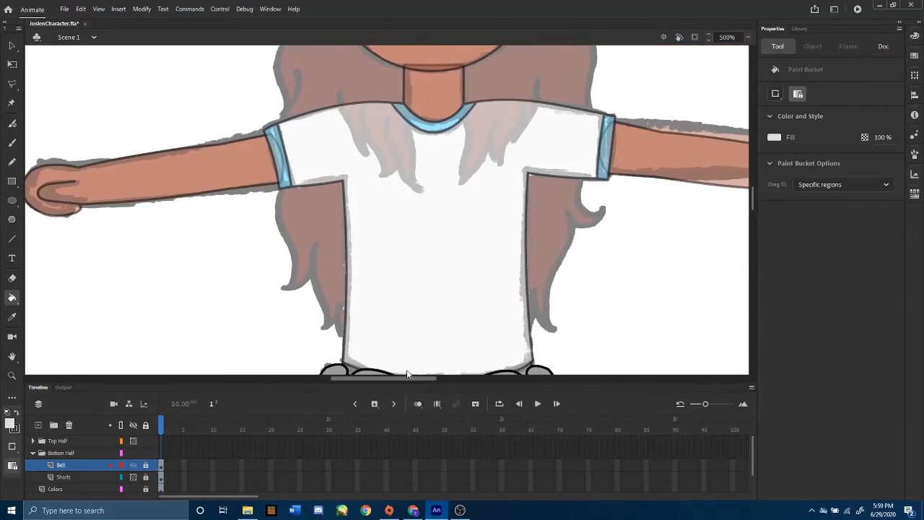
{"action": "left_click_drag", "start_coordinate": [752, 196], "coordinate": [753, 206]}
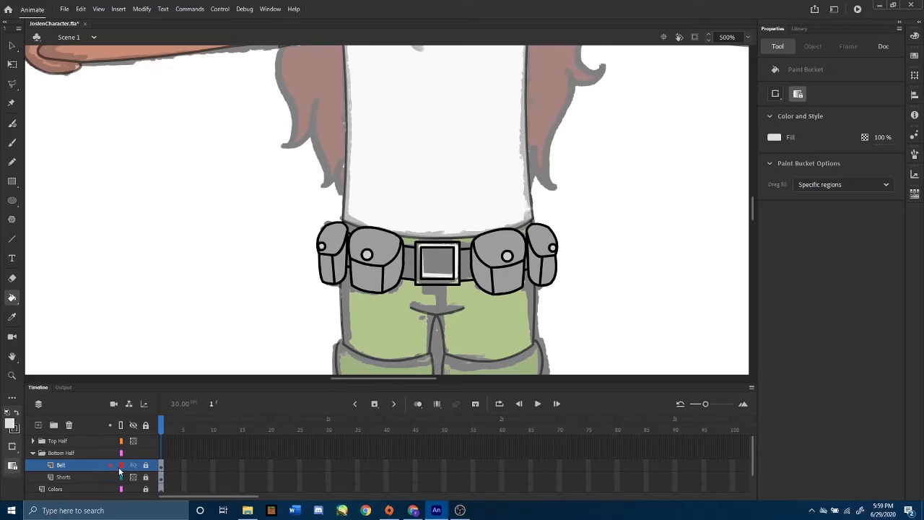
{"action": "left_click", "coordinate": [146, 466]}
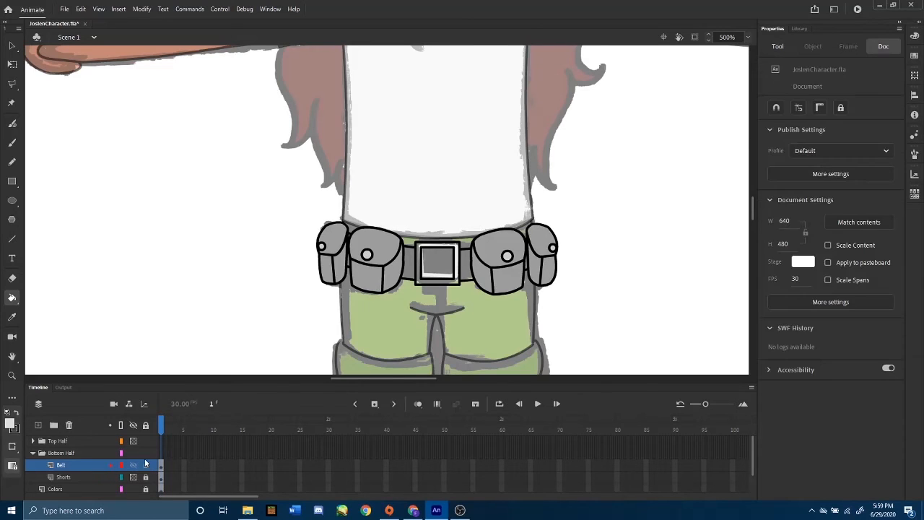
{"action": "left_click", "coordinate": [432, 289]}
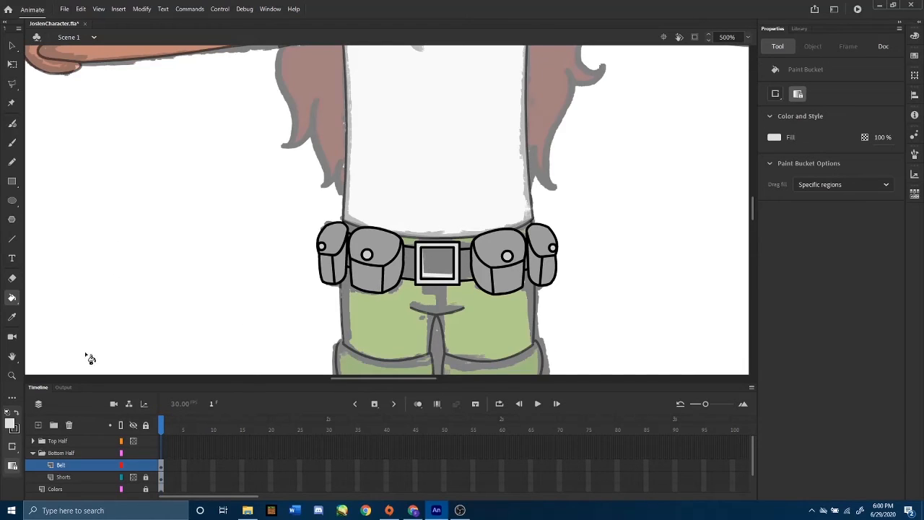
- Choose a black fill and colour the belt strap and the centre of the buckle
{"action": "left_click", "coordinate": [12, 424]}
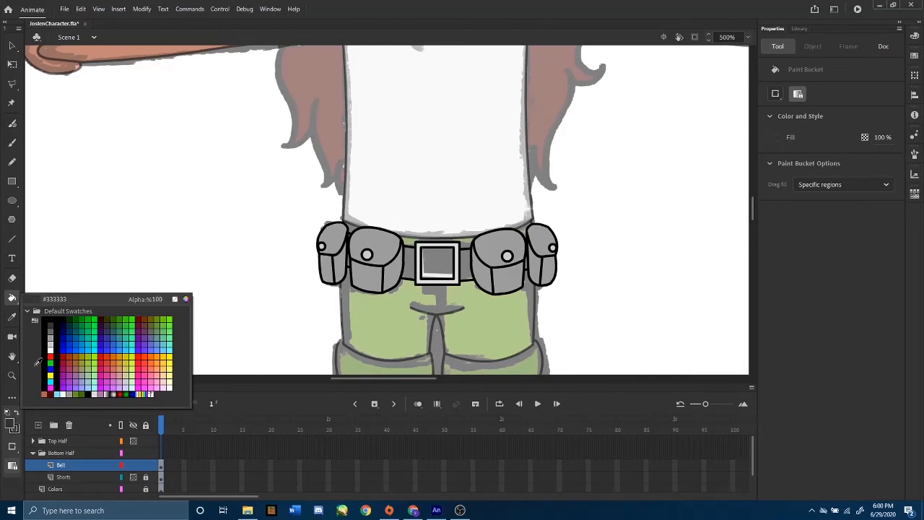
{"action": "left_click", "coordinate": [59, 323]}
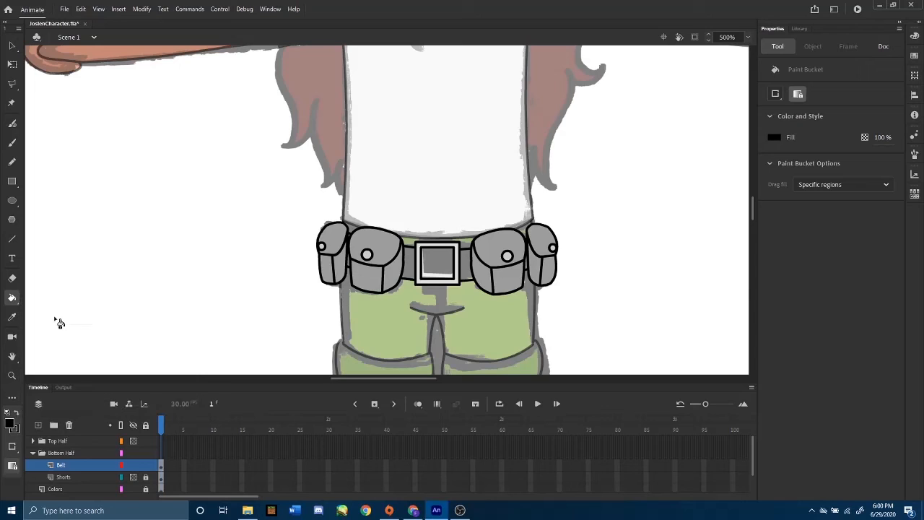
{"action": "left_click", "coordinate": [354, 269]}
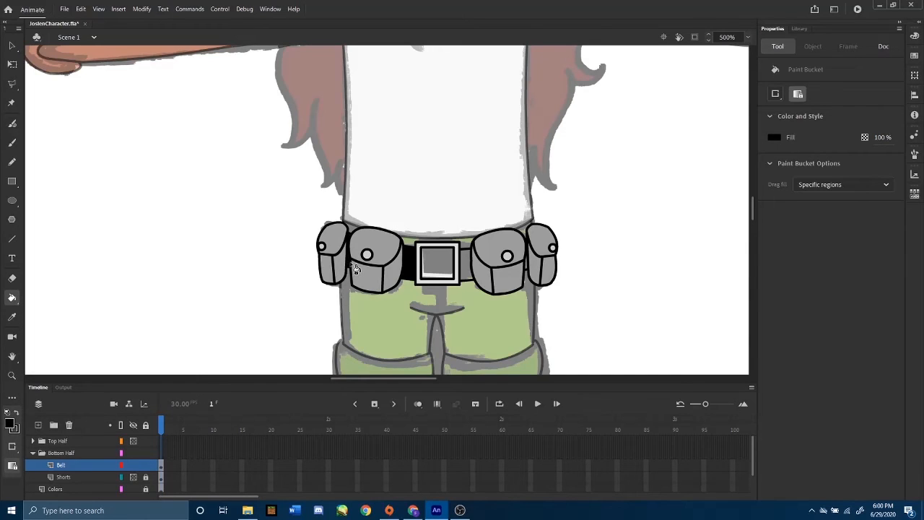
{"action": "left_click", "coordinate": [447, 269]}
{"action": "left_click", "coordinate": [469, 271]}
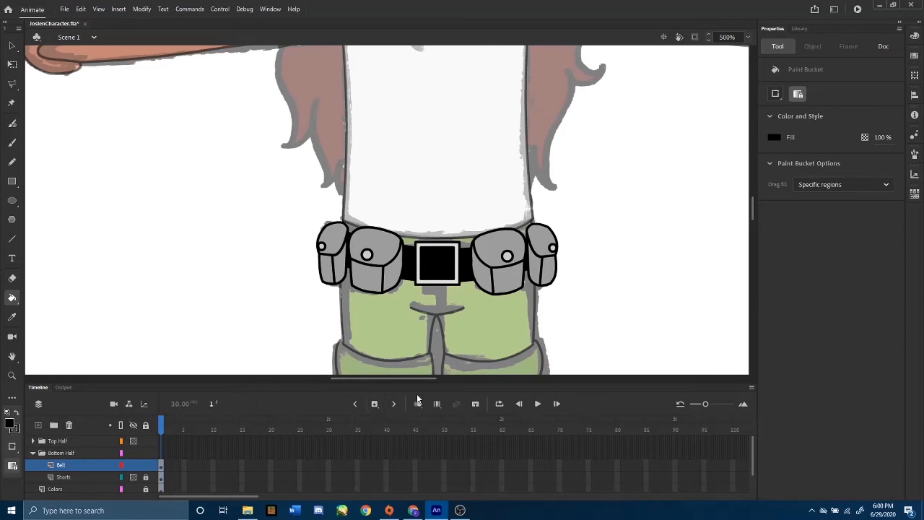
- Sample the lighter green from the colour palette as the fill for the shorts
{"action": "left_click_drag", "start_coordinate": [406, 380], "coordinate": [349, 378]}
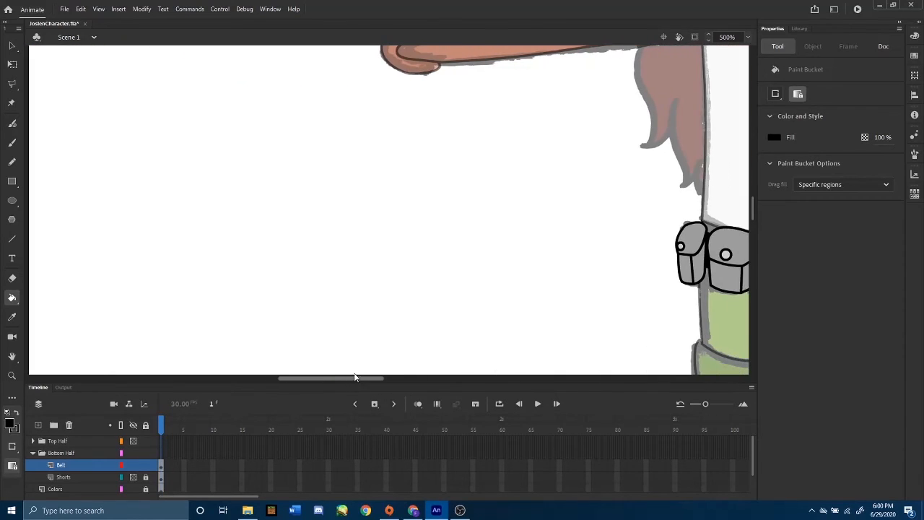
{"action": "left_click_drag", "start_coordinate": [751, 209], "coordinate": [751, 178]}
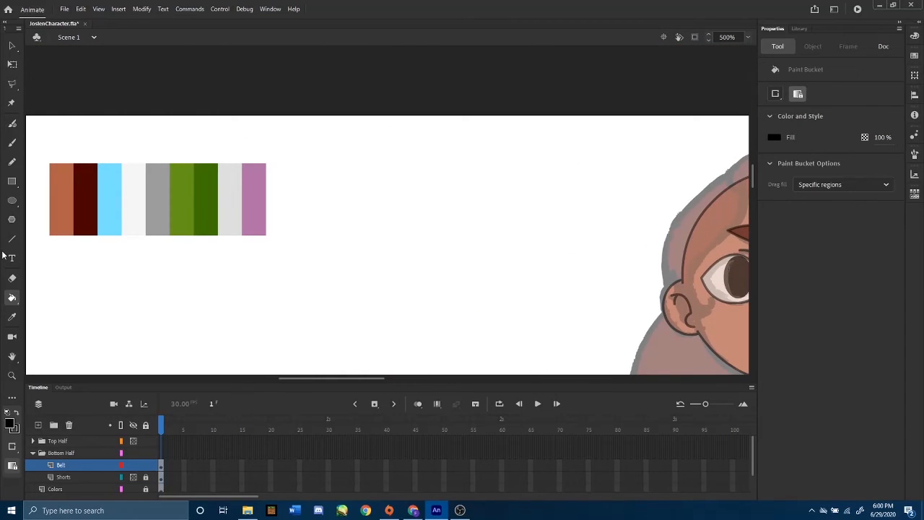
{"action": "left_click", "coordinate": [10, 318]}
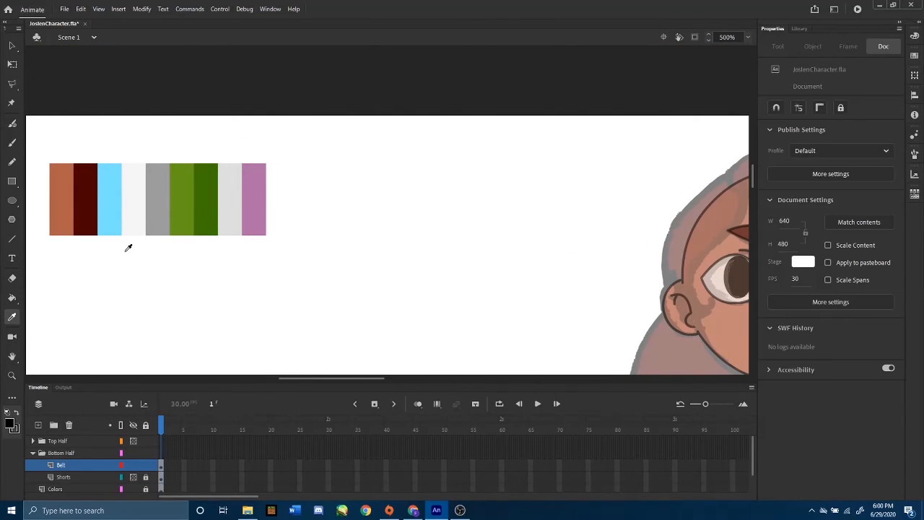
{"action": "left_click", "coordinate": [190, 208]}
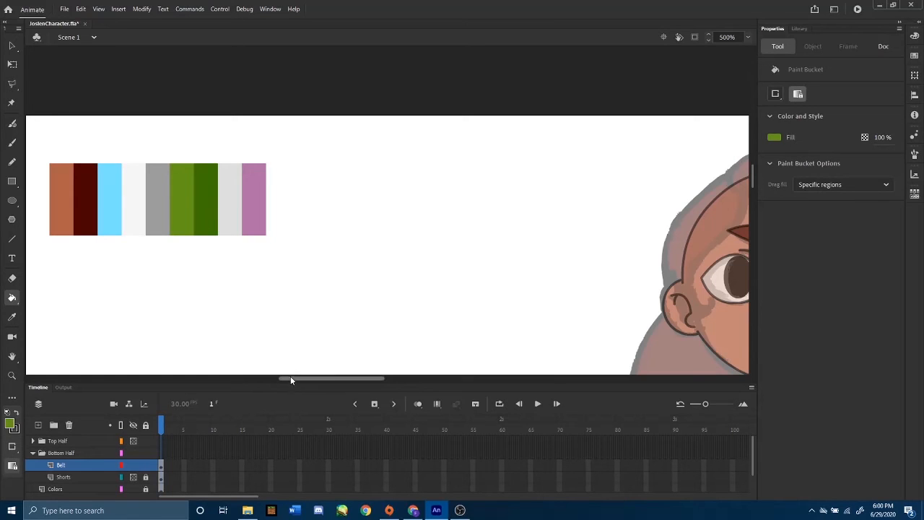
{"action": "left_click_drag", "start_coordinate": [291, 376], "coordinate": [350, 380]}
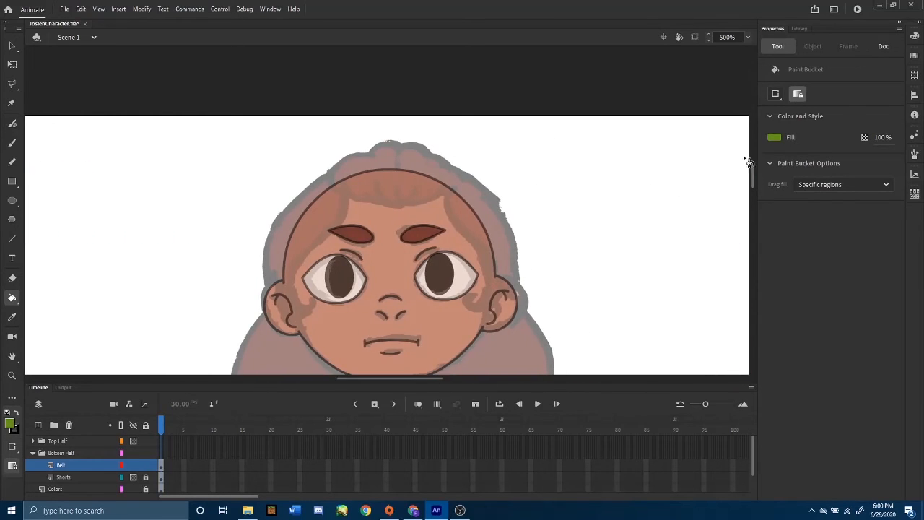
{"action": "left_click_drag", "start_coordinate": [753, 175], "coordinate": [752, 218]}
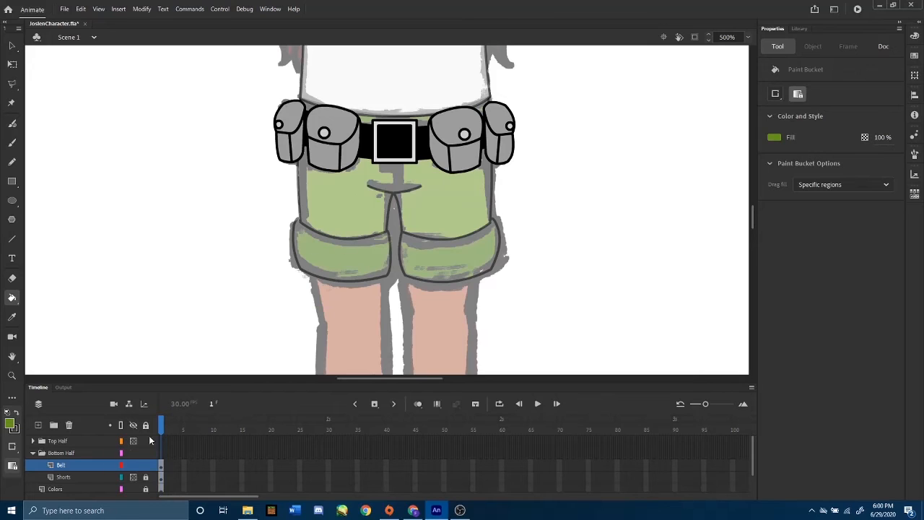
- Unlock and fully show the Shorts layer, and fill the shorts above the cuffs with the sampled green
{"action": "left_click", "coordinate": [81, 477]}
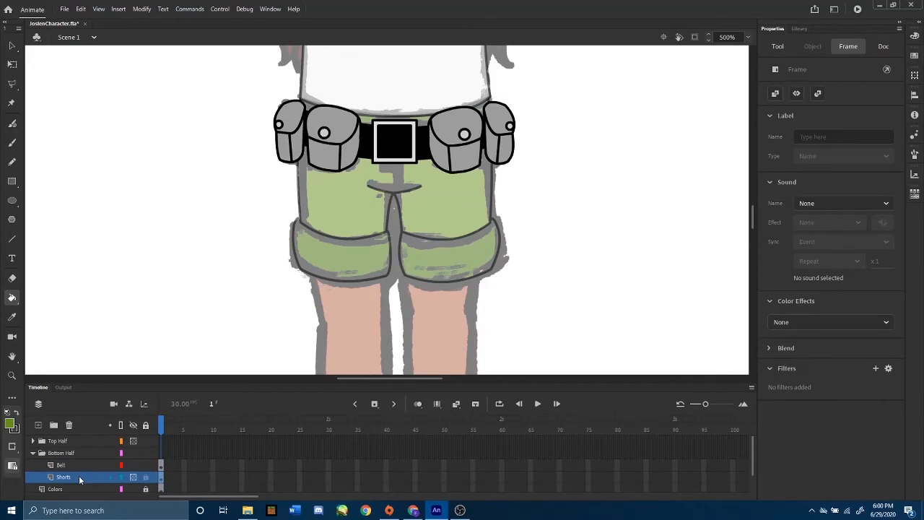
{"action": "right_click", "coordinate": [80, 478]}
{"action": "left_click", "coordinate": [93, 471]}
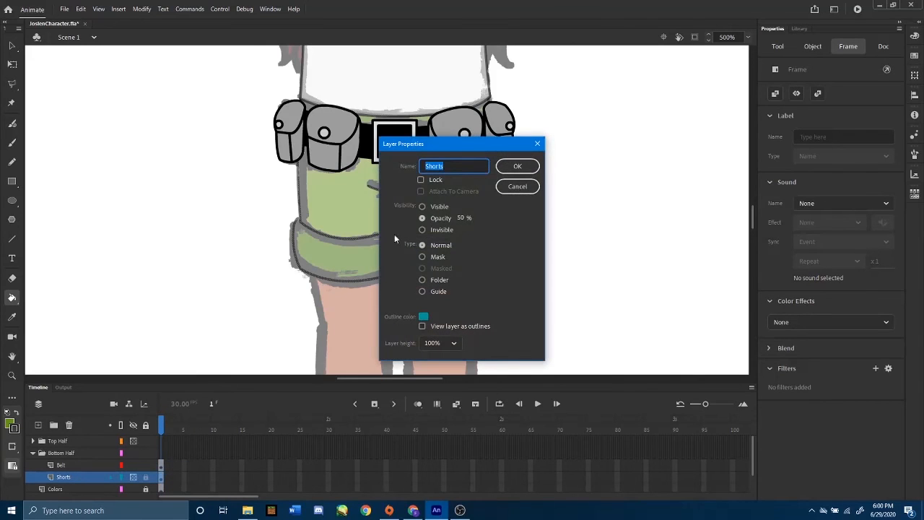
{"action": "left_click", "coordinate": [424, 208]}
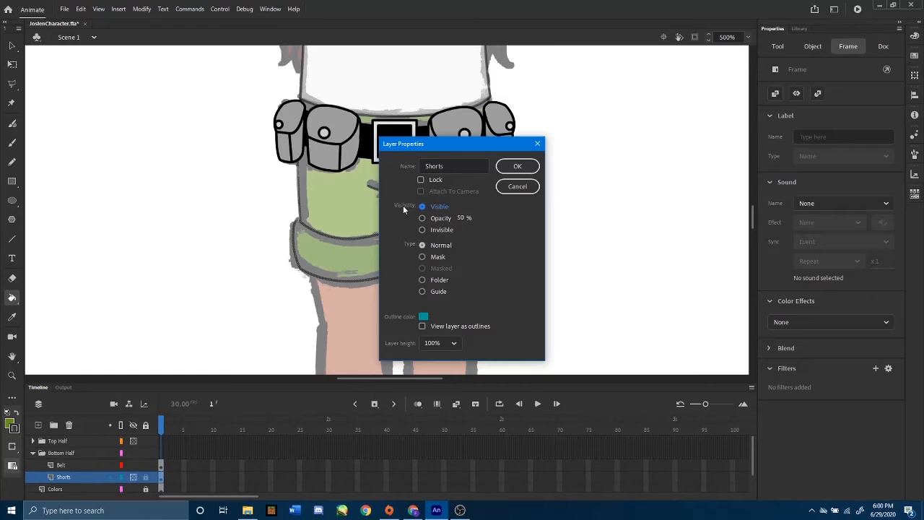
{"action": "left_click", "coordinate": [517, 167]}
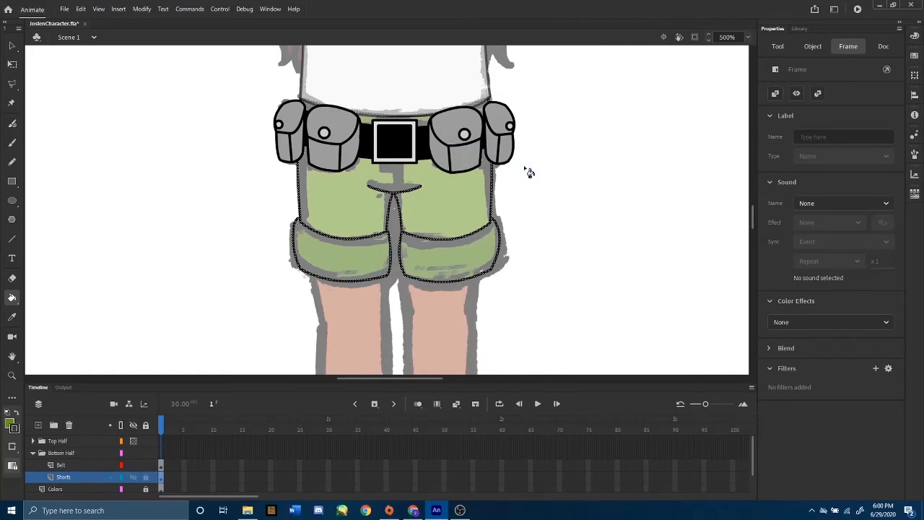
{"action": "left_click", "coordinate": [312, 209]}
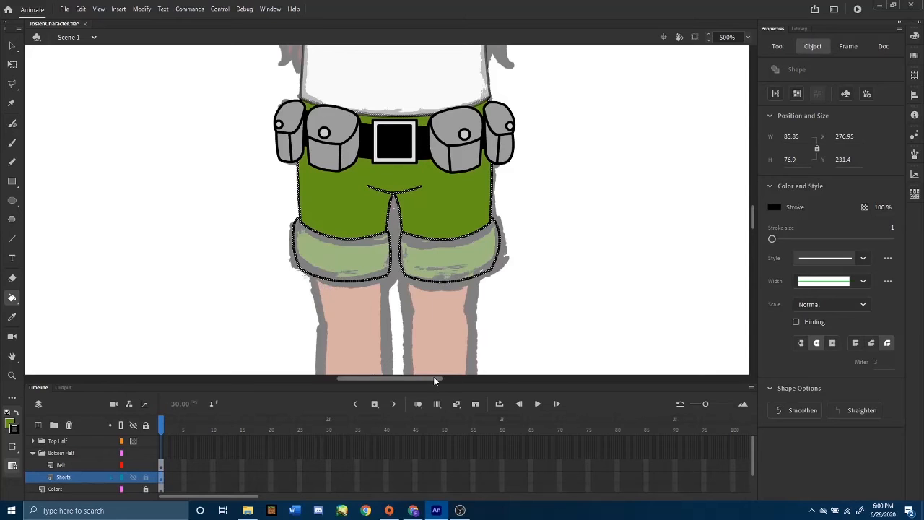
- Deselect the shorts artwork and sample the darker green from the colour palette
{"action": "left_click_drag", "start_coordinate": [432, 378], "coordinate": [383, 381]}
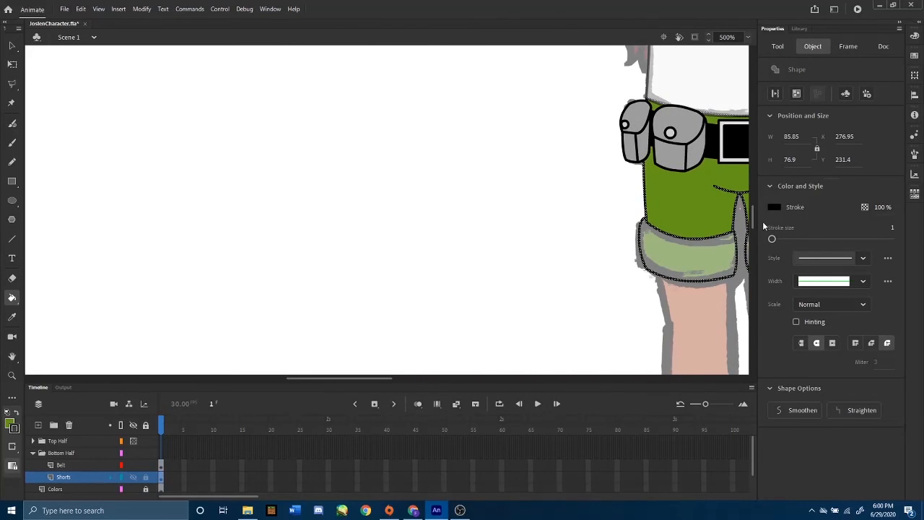
{"action": "left_click", "coordinate": [12, 45]}
{"action": "left_click", "coordinate": [304, 200]}
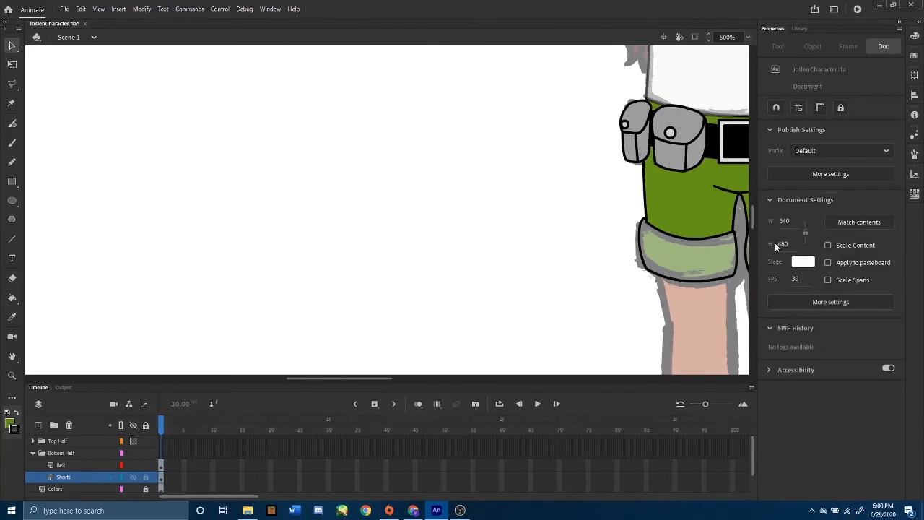
{"action": "left_click_drag", "start_coordinate": [752, 223], "coordinate": [755, 221]}
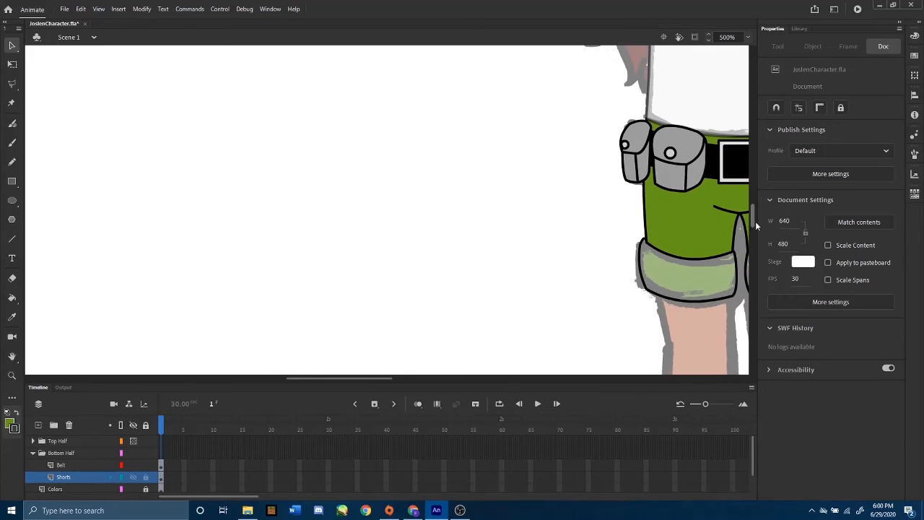
{"action": "left_click_drag", "start_coordinate": [391, 379], "coordinate": [338, 383]}
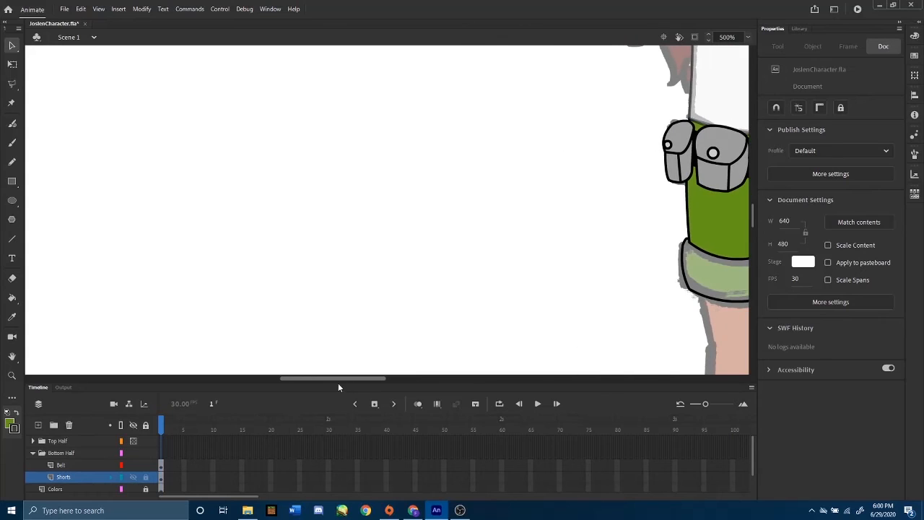
{"action": "left_click_drag", "start_coordinate": [752, 213], "coordinate": [753, 169]}
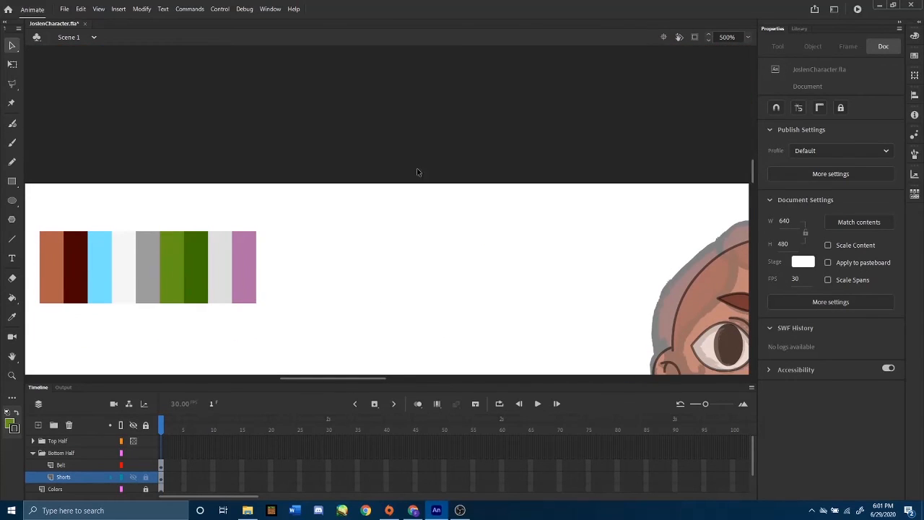
{"action": "left_click", "coordinate": [12, 317]}
{"action": "left_click", "coordinate": [200, 276]}
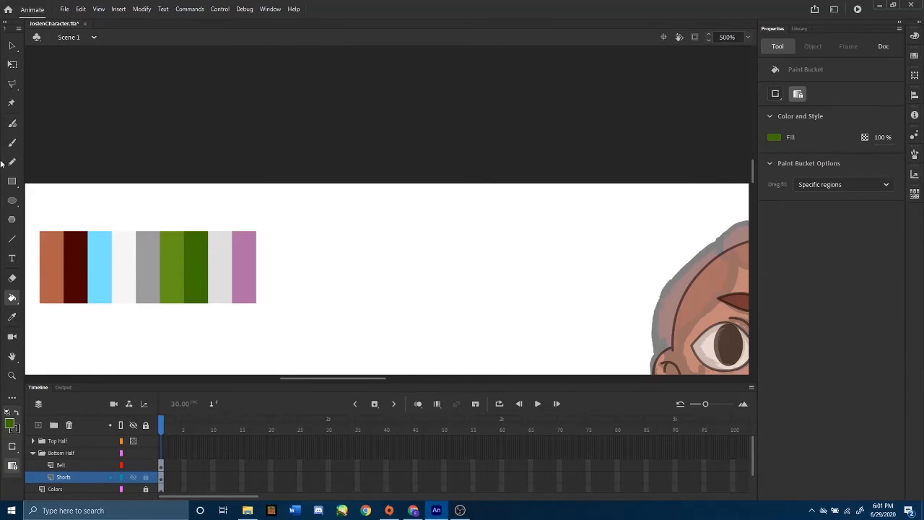
- Fill both rolled cuffs of the shorts with the sampled dark green
{"action": "left_click_drag", "start_coordinate": [754, 171], "coordinate": [753, 213]}
{"action": "left_click_drag", "start_coordinate": [363, 380], "coordinate": [423, 381]}
{"action": "left_click", "coordinate": [312, 304]}
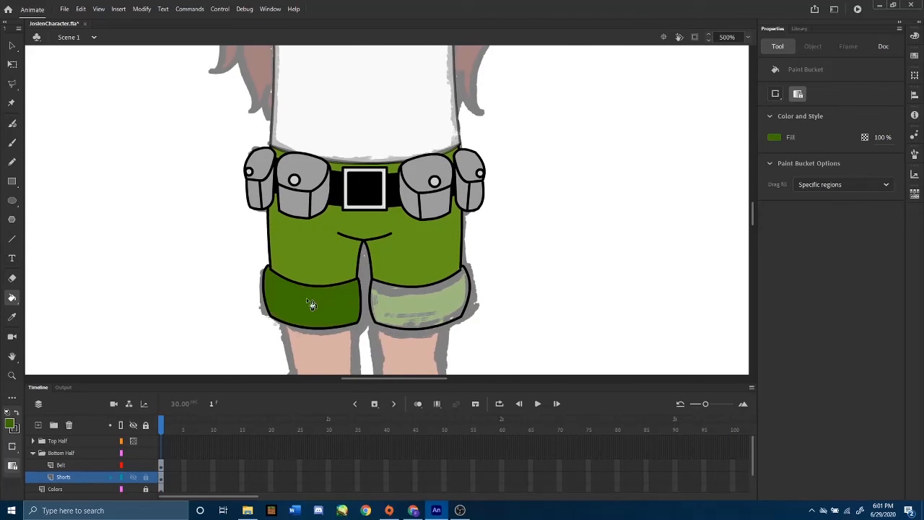
{"action": "left_click", "coordinate": [419, 304]}
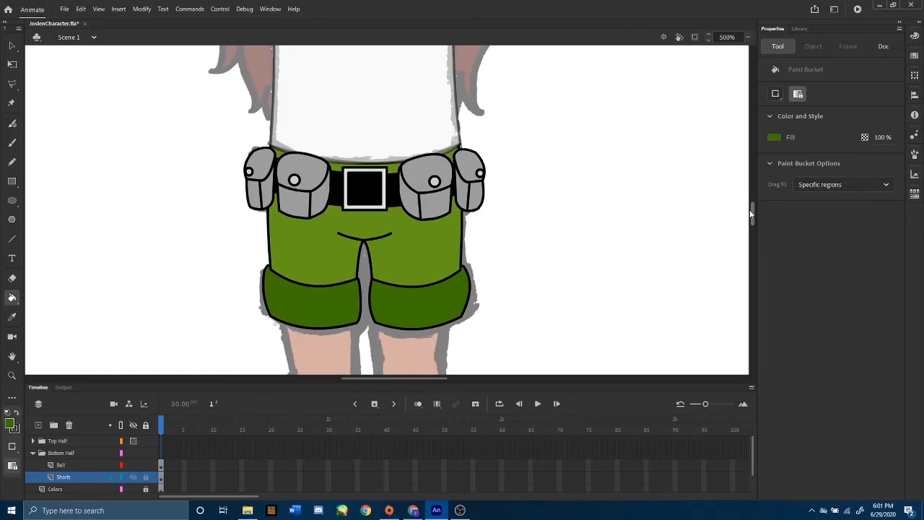
{"action": "left_click_drag", "start_coordinate": [749, 209], "coordinate": [749, 209]}
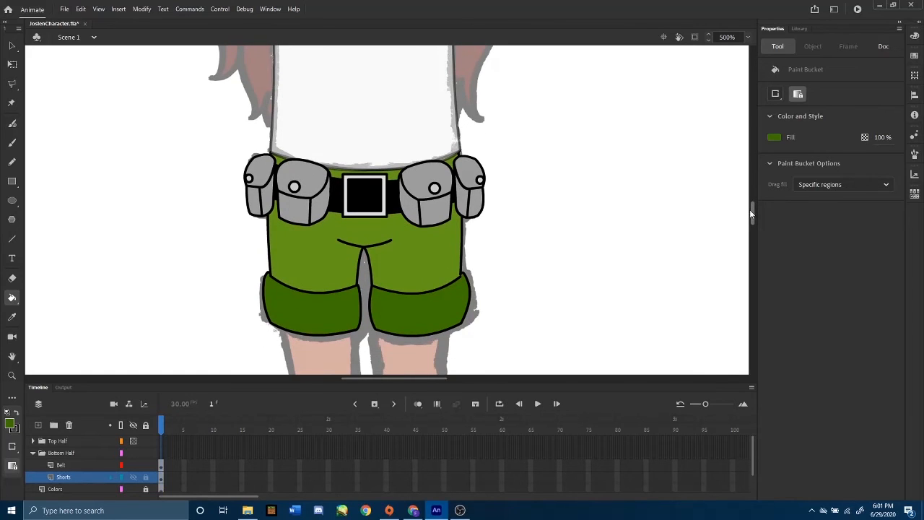
{"action": "key", "text": "ctrl+minus"}
{"action": "key", "text": "ctrl+minus"}
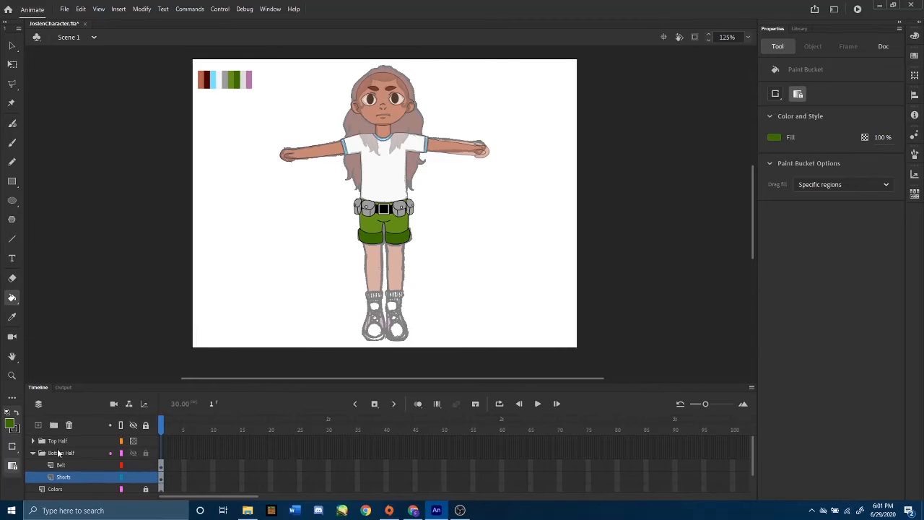
- Set the Top Half folder's visibility from 50% opacity to fully Visible and deselect its artwork
{"action": "left_click", "coordinate": [83, 443]}
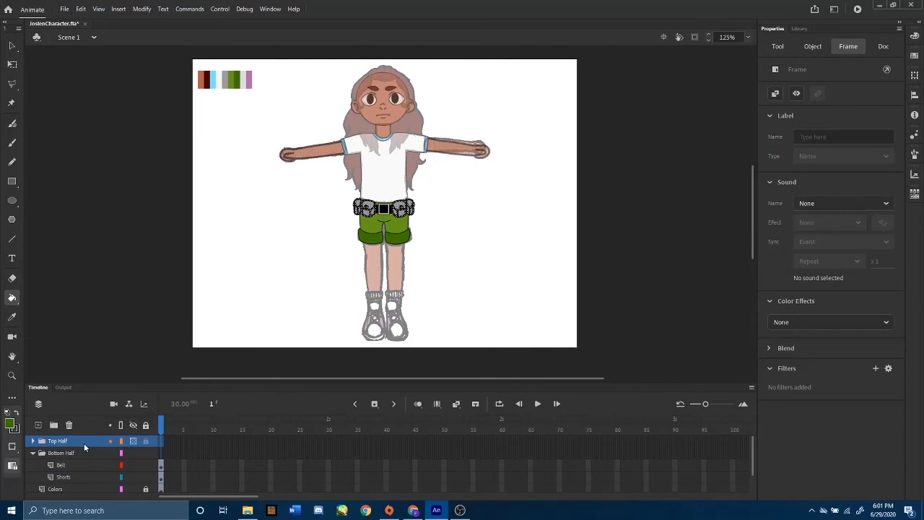
{"action": "right_click", "coordinate": [84, 442]}
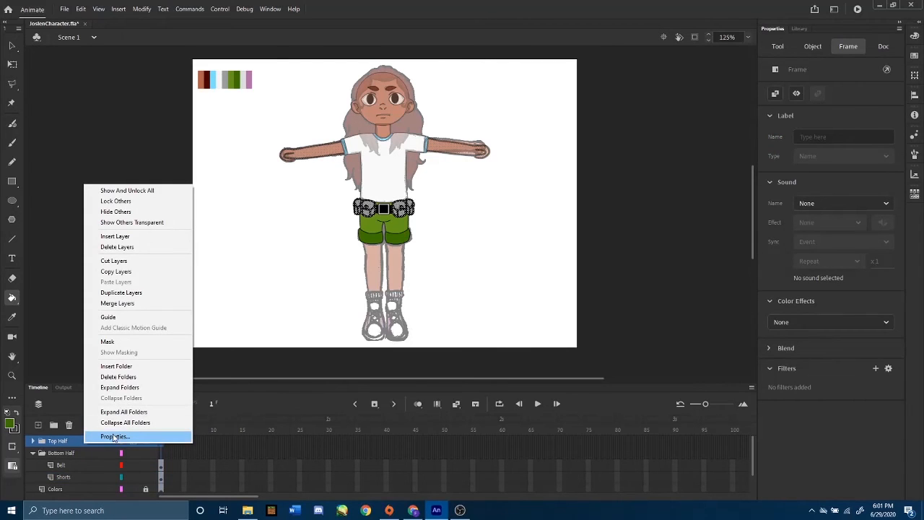
{"action": "left_click", "coordinate": [113, 437]}
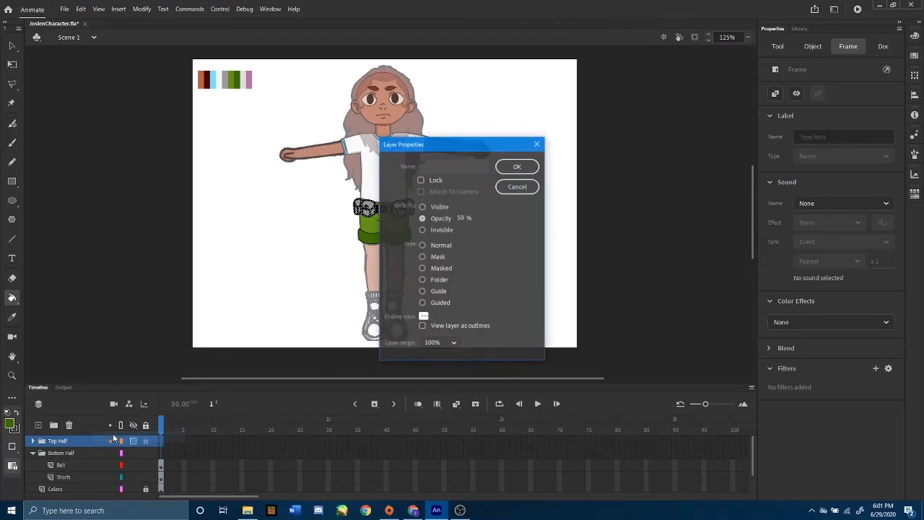
{"action": "left_click", "coordinate": [423, 206]}
{"action": "left_click", "coordinate": [518, 166]}
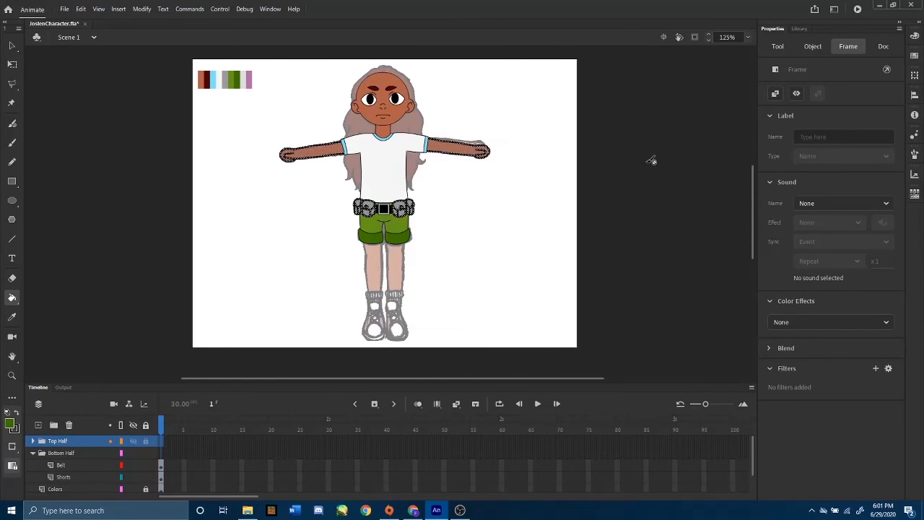
{"action": "left_click", "coordinate": [12, 46]}
{"action": "left_click", "coordinate": [93, 81]}
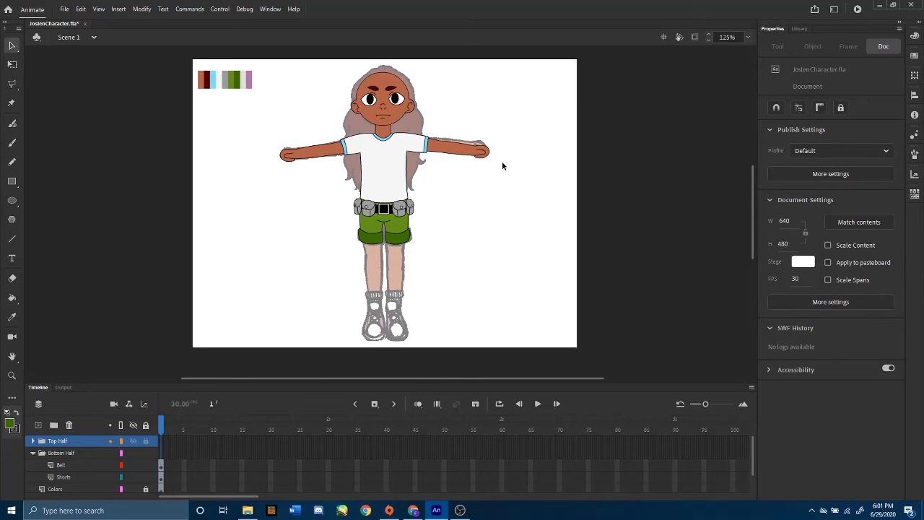
- Hide the sketch layer to check the artwork, correct its name to Reference, and show it semi-transparent again
{"action": "left_click_drag", "start_coordinate": [752, 447], "coordinate": [755, 476]}
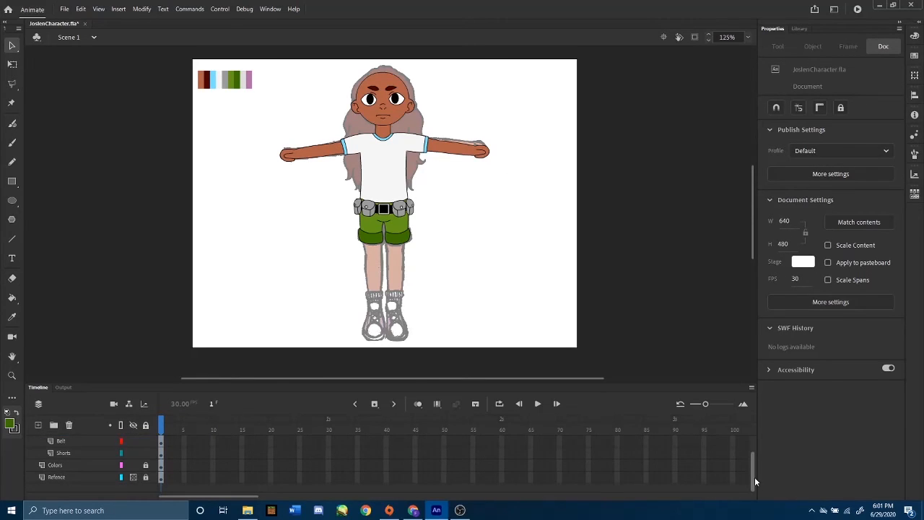
{"action": "left_click", "coordinate": [134, 478]}
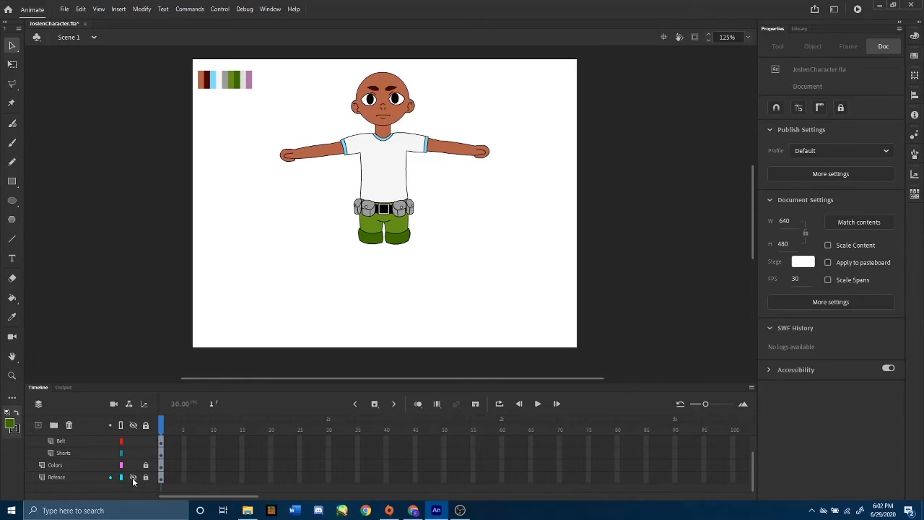
{"action": "left_click", "coordinate": [56, 480]}
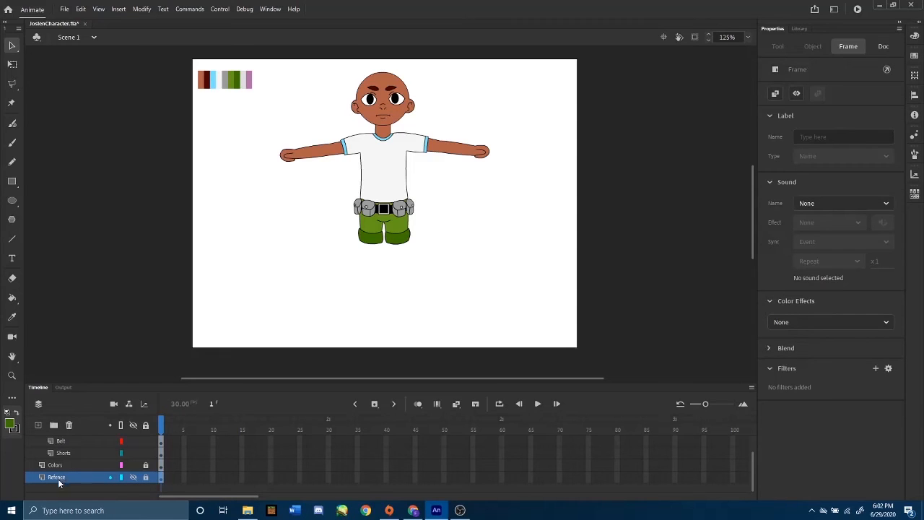
{"action": "double_click", "coordinate": [70, 477]}
{"action": "left_click", "coordinate": [70, 477]}
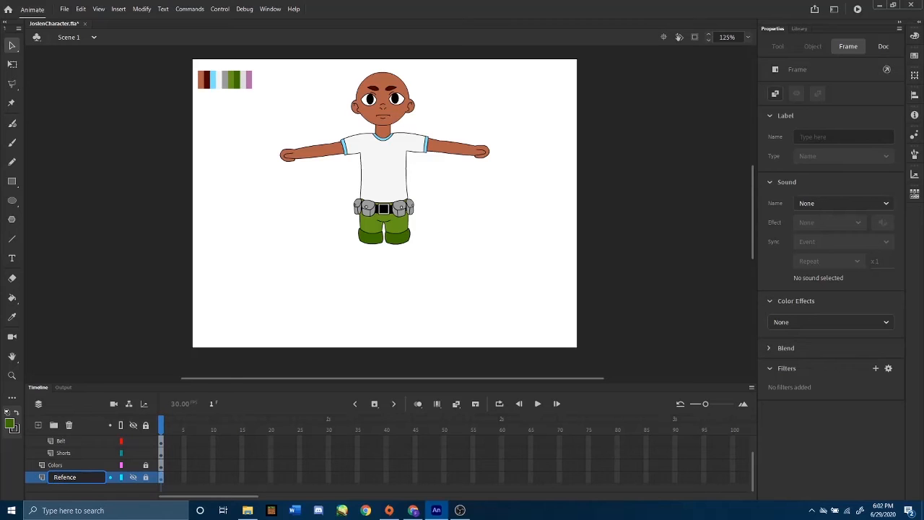
{"action": "type", "text": "re"}
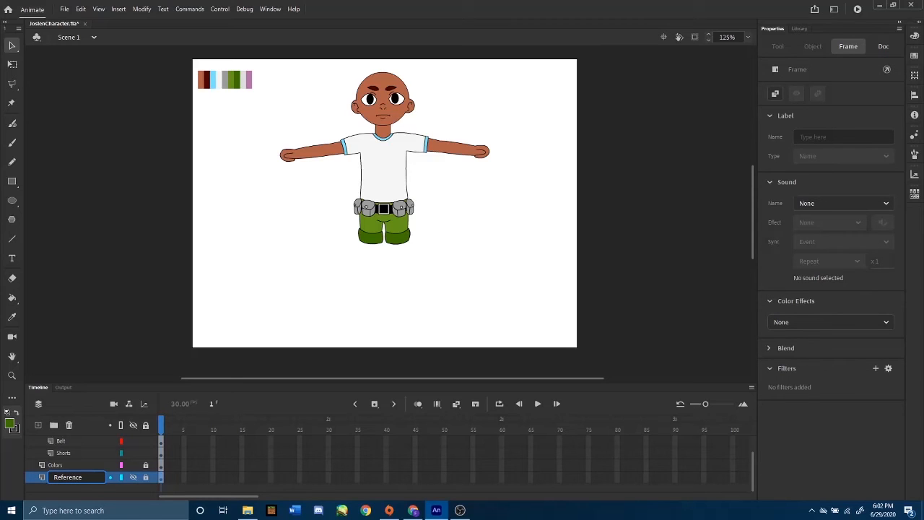
{"action": "left_click", "coordinate": [84, 498]}
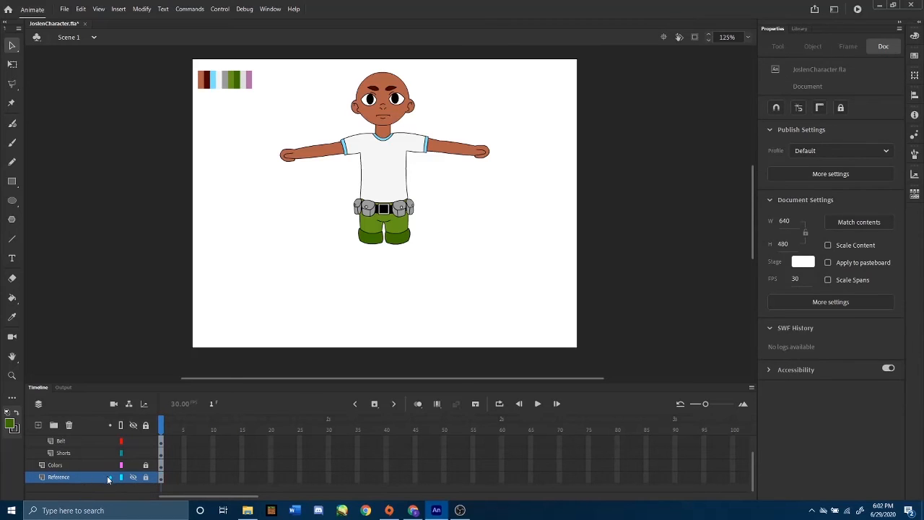
{"action": "left_click", "coordinate": [133, 478]}
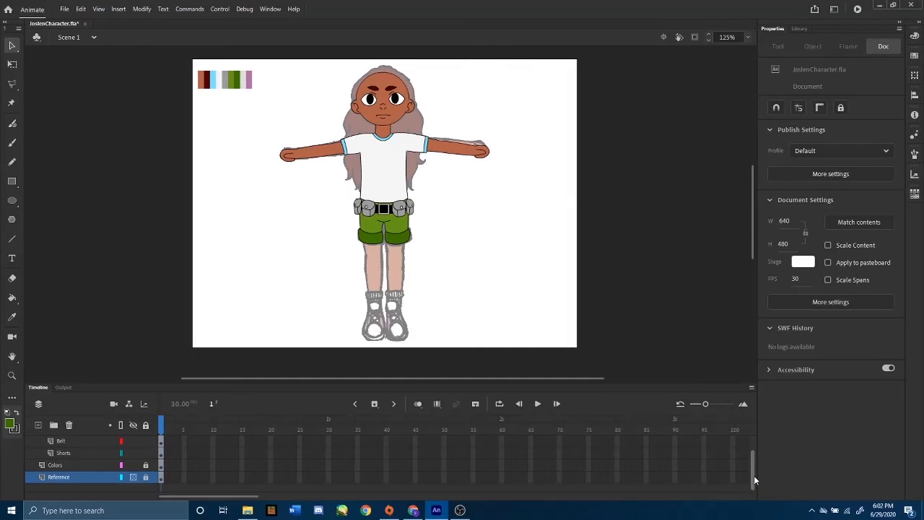
- Add a new layer beneath Shorts in the Bottom Half folder and name it Legs
{"action": "left_click_drag", "start_coordinate": [754, 475], "coordinate": [759, 464]}
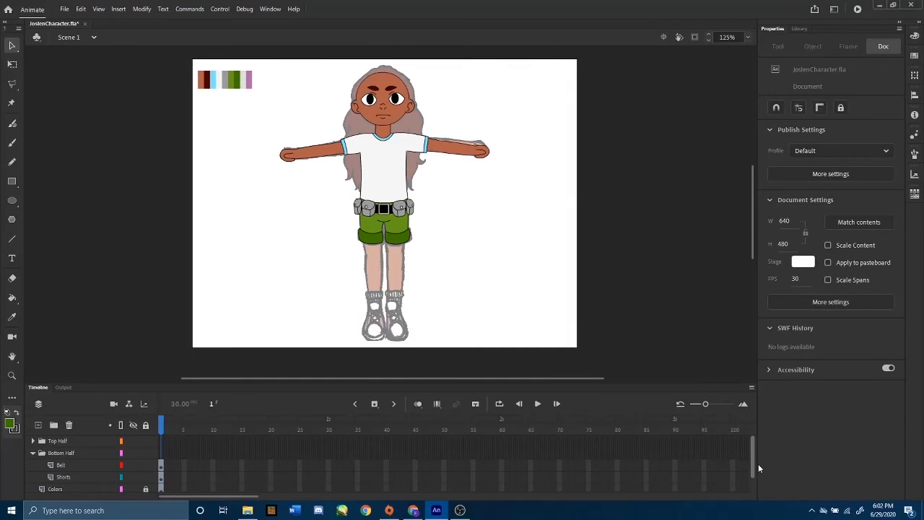
{"action": "left_click", "coordinate": [70, 464]}
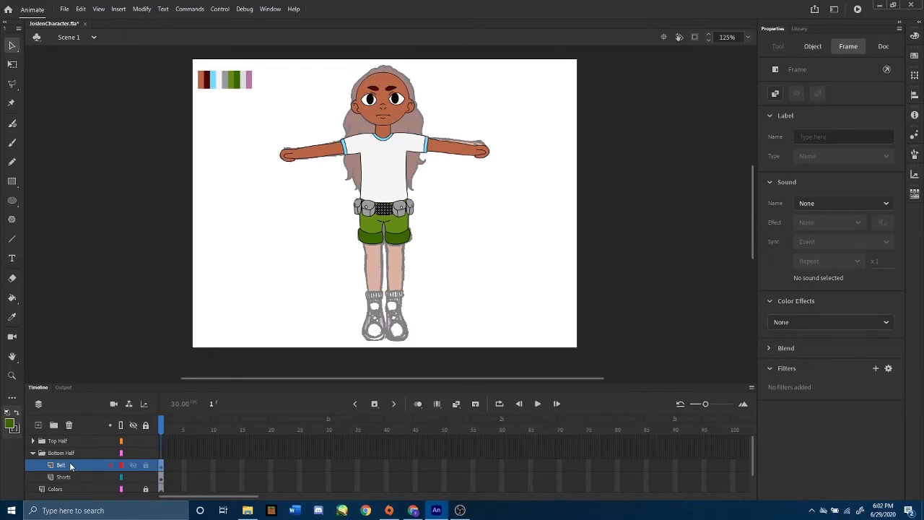
{"action": "left_click", "coordinate": [67, 476]}
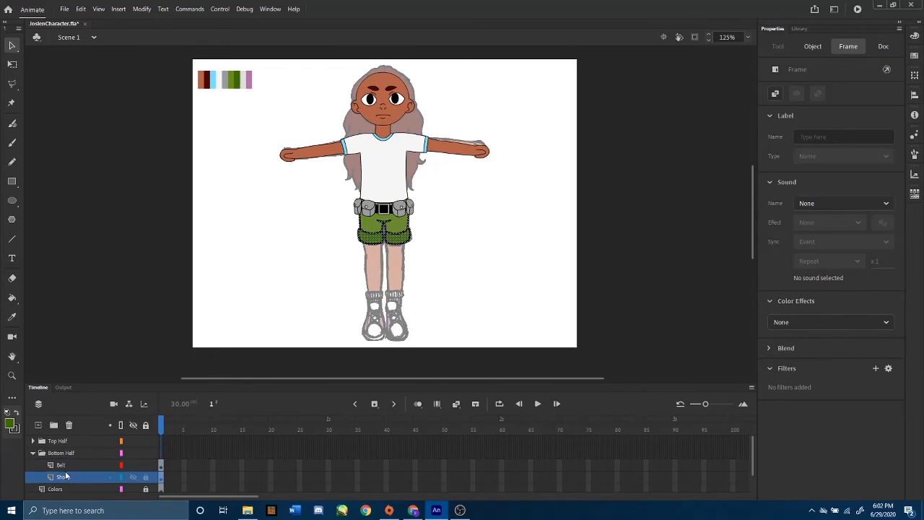
{"action": "left_click", "coordinate": [39, 424]}
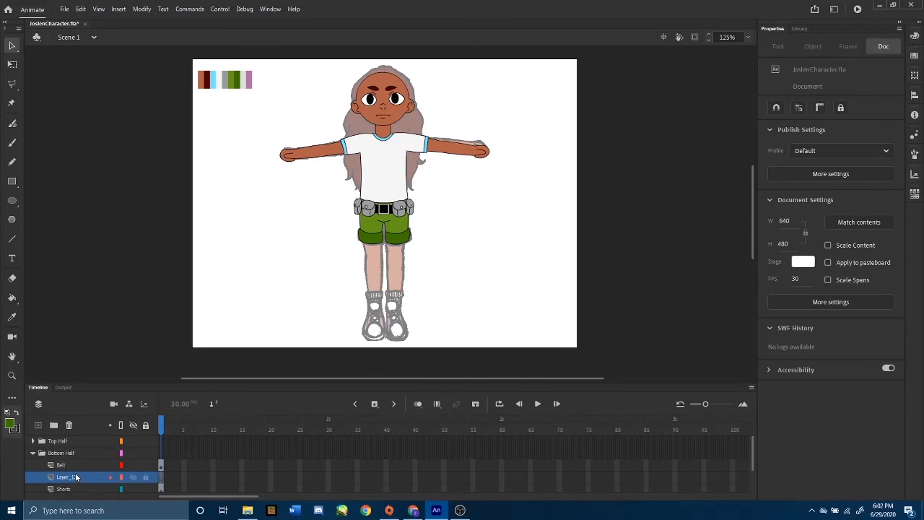
{"action": "mouse_move", "coordinate": [76, 476]}
{"action": "left_mouse_down"}
{"action": "mouse_move", "coordinate": [72, 485]}
{"action": "mouse_move", "coordinate": [78, 458]}
{"action": "left_mouse_up"}
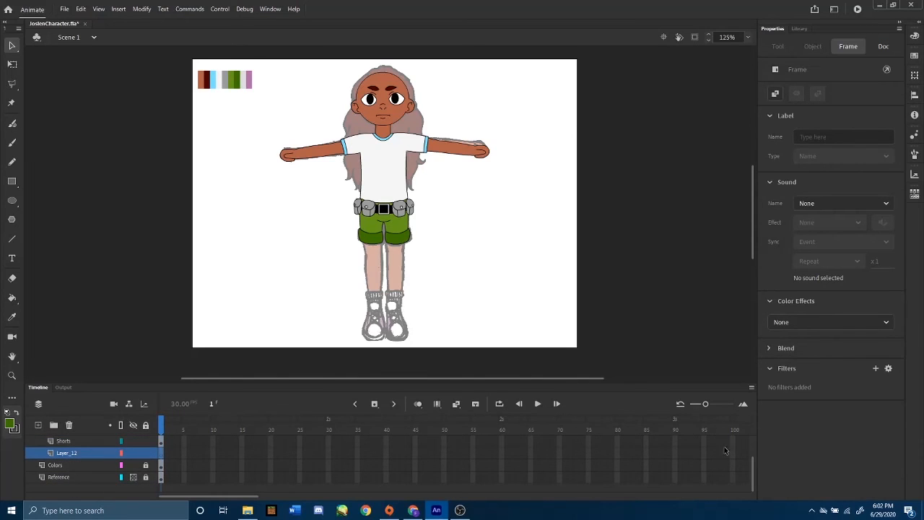
{"action": "double_click", "coordinate": [64, 452]}
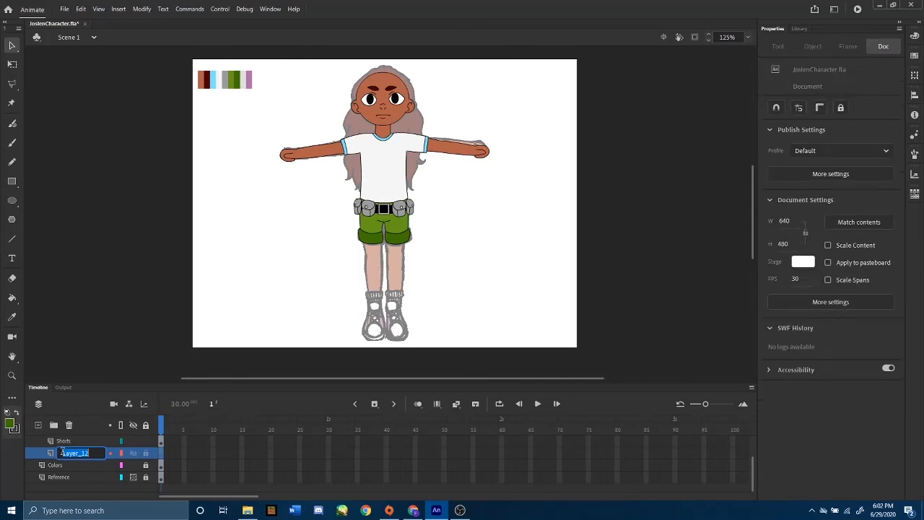
{"action": "type", "text": "Legs"}
{"action": "key", "text": "Return"}
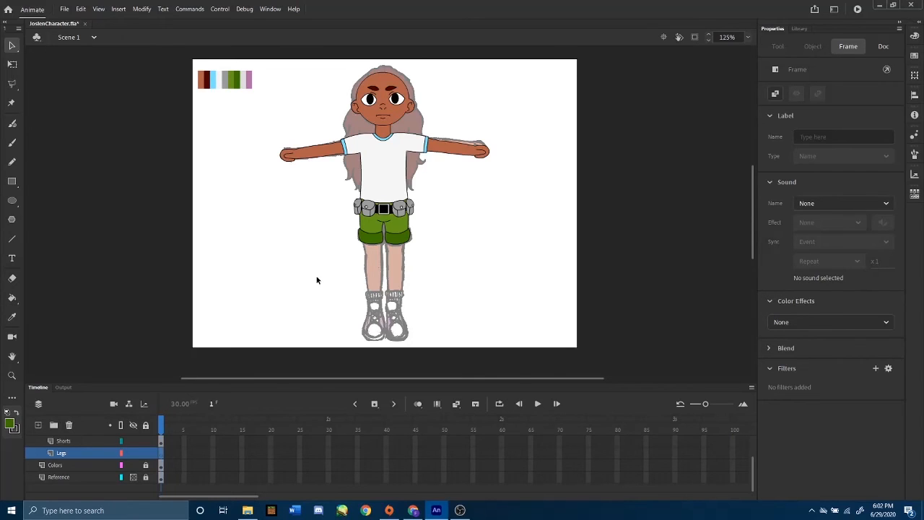
- Draw two straight lines on the Legs layer for the upper sides of the left leg, starting at the shorts cuff
{"action": "key", "text": "ctrl+equal"}
{"action": "left_click_drag", "start_coordinate": [752, 217], "coordinate": [753, 234]}
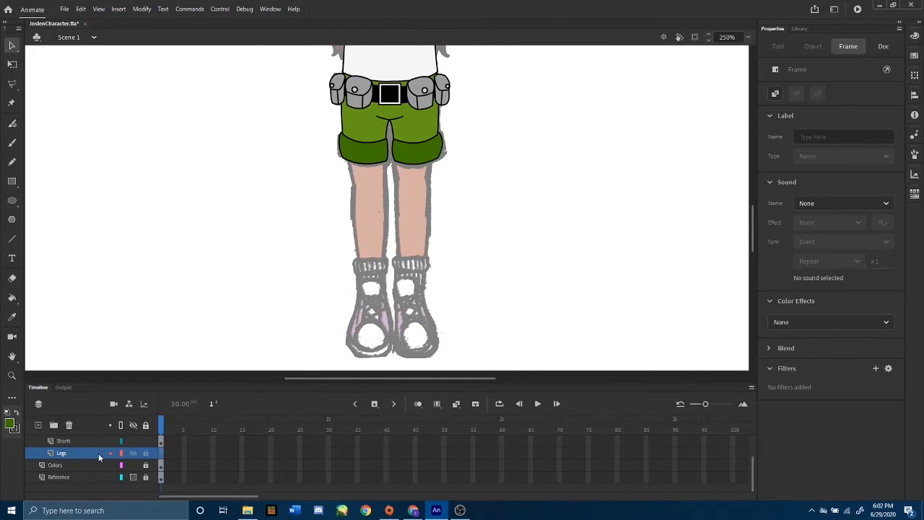
{"action": "left_click", "coordinate": [11, 239]}
{"action": "key", "text": "ctrl+equal"}
{"action": "key", "text": "ctrl+equal"}
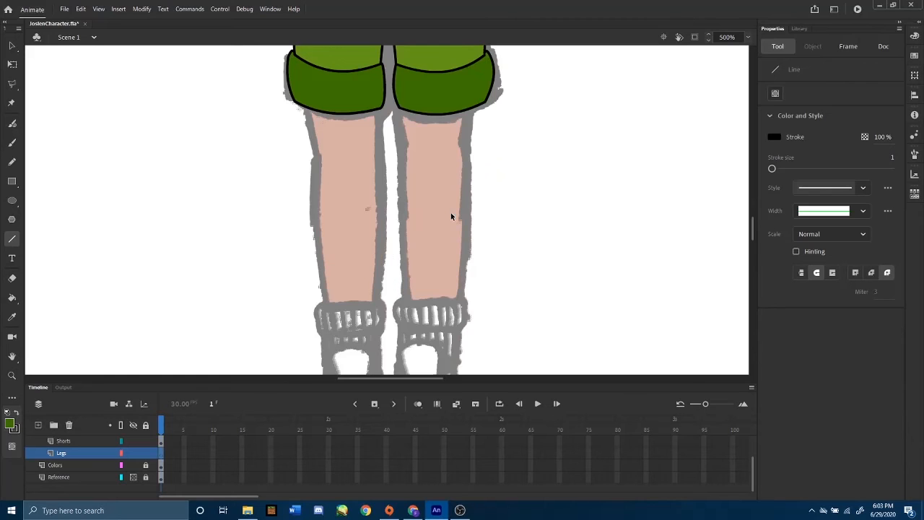
{"action": "left_click_drag", "start_coordinate": [753, 227], "coordinate": [751, 222]}
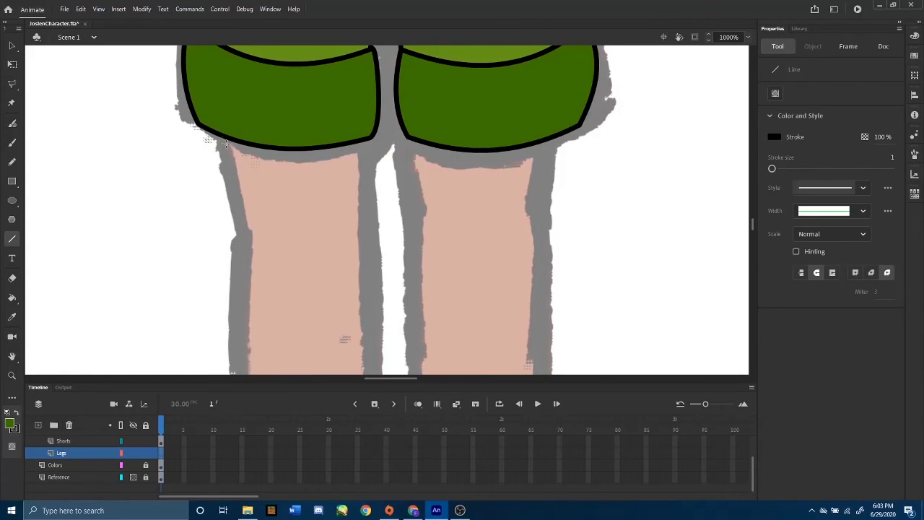
{"action": "mouse_move", "coordinate": [214, 134]}
{"action": "left_mouse_down"}
{"action": "mouse_move", "coordinate": [214, 172]}
{"action": "mouse_move", "coordinate": [238, 233]}
{"action": "left_mouse_up"}
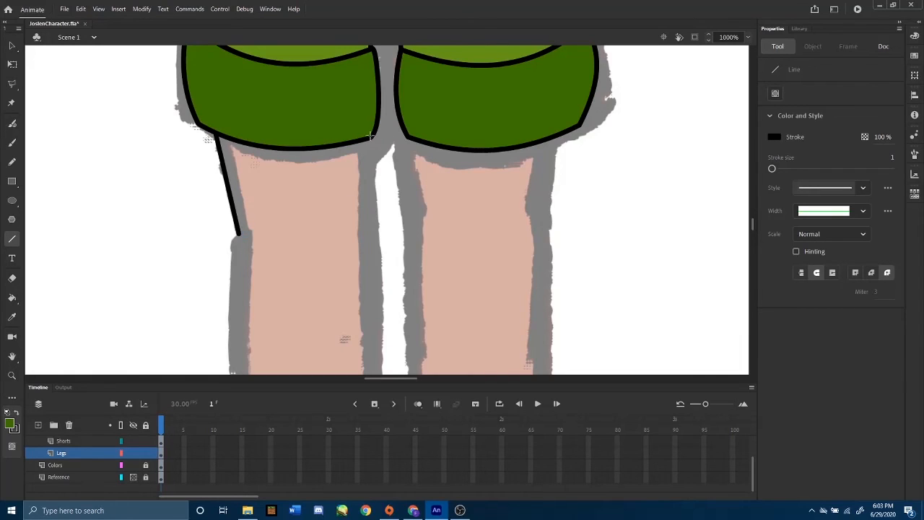
{"action": "left_click_drag", "start_coordinate": [371, 135], "coordinate": [363, 234]}
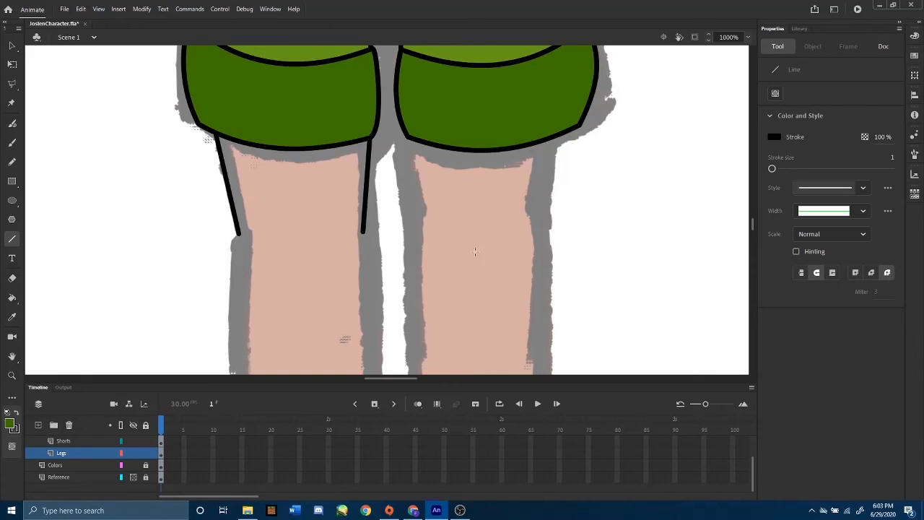
- Continue both side lines of the left leg straight down to the top of the sock
{"action": "key", "text": "ctrl+minus"}
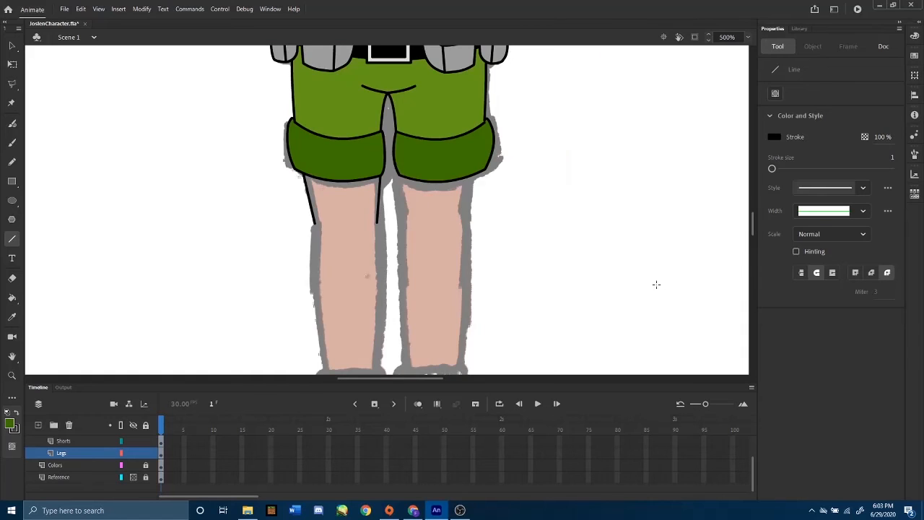
{"action": "mouse_move", "coordinate": [754, 225]}
{"action": "left_mouse_down"}
{"action": "mouse_move", "coordinate": [754, 240]}
{"action": "mouse_move", "coordinate": [757, 233]}
{"action": "left_mouse_up"}
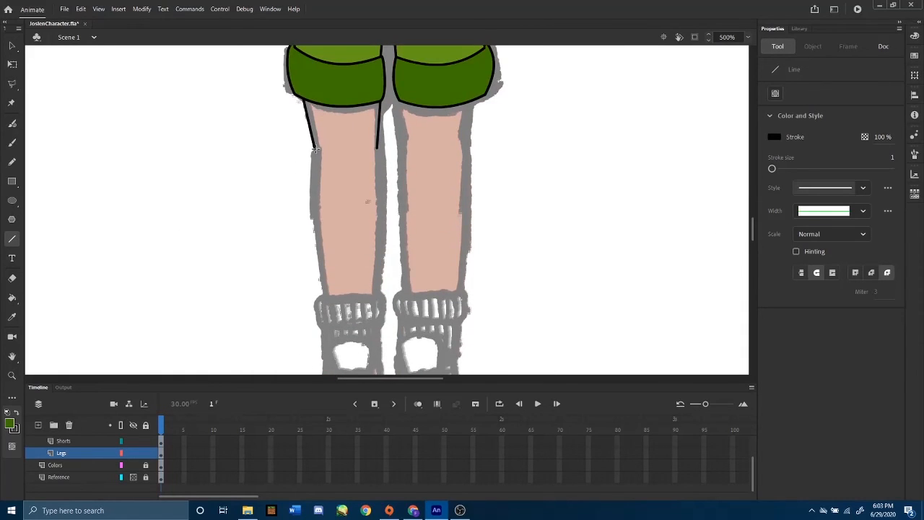
{"action": "left_click_drag", "start_coordinate": [318, 149], "coordinate": [327, 294]}
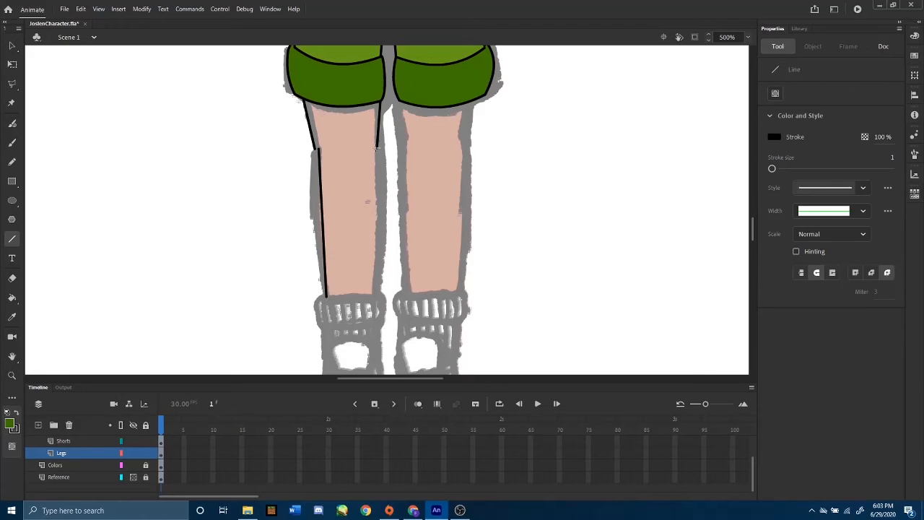
{"action": "mouse_move", "coordinate": [377, 149]}
{"action": "left_mouse_down"}
{"action": "mouse_move", "coordinate": [374, 303]}
{"action": "mouse_move", "coordinate": [374, 295]}
{"action": "left_mouse_up"}
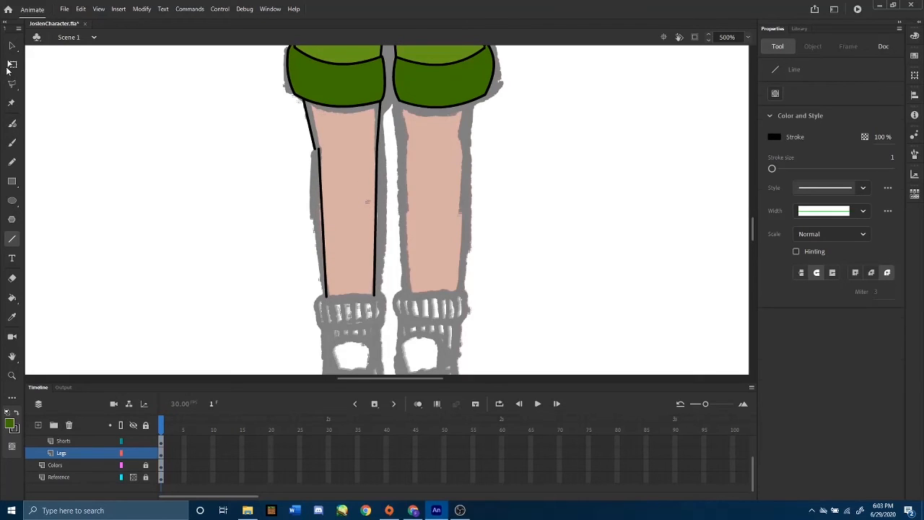
- Try to reshape the left leg's outer outline by pulling the upper end of its lower line outward
{"action": "left_click", "coordinate": [11, 64]}
{"action": "left_click_drag", "start_coordinate": [318, 150], "coordinate": [311, 160]}
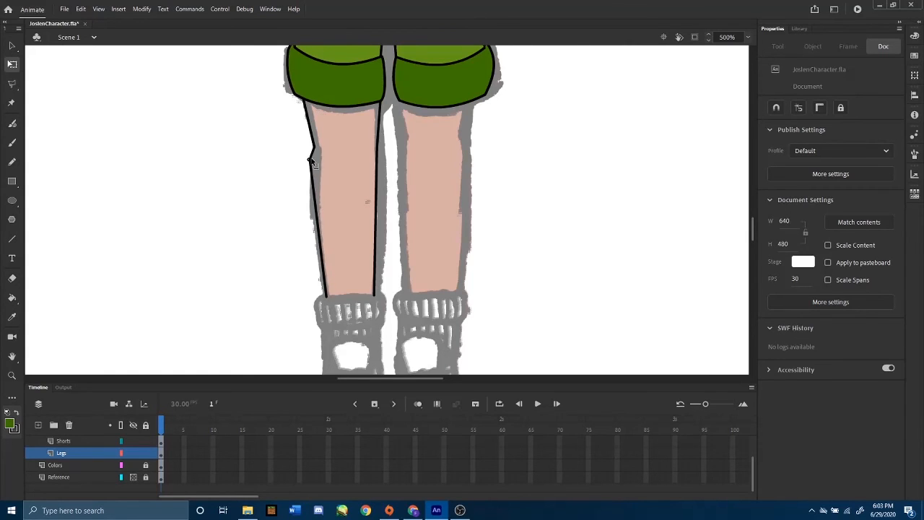
{"action": "left_click", "coordinate": [312, 154]}
{"action": "left_click", "coordinate": [336, 149]}
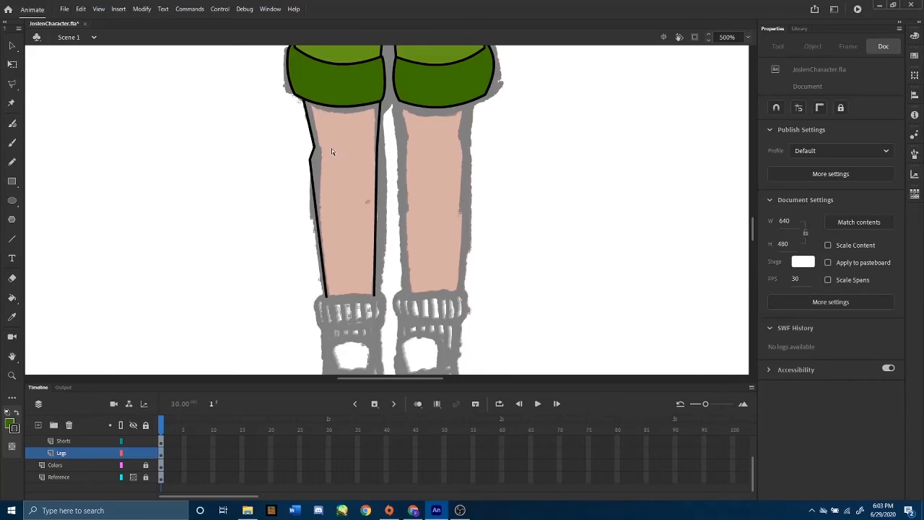
{"action": "right_click", "coordinate": [312, 154]}
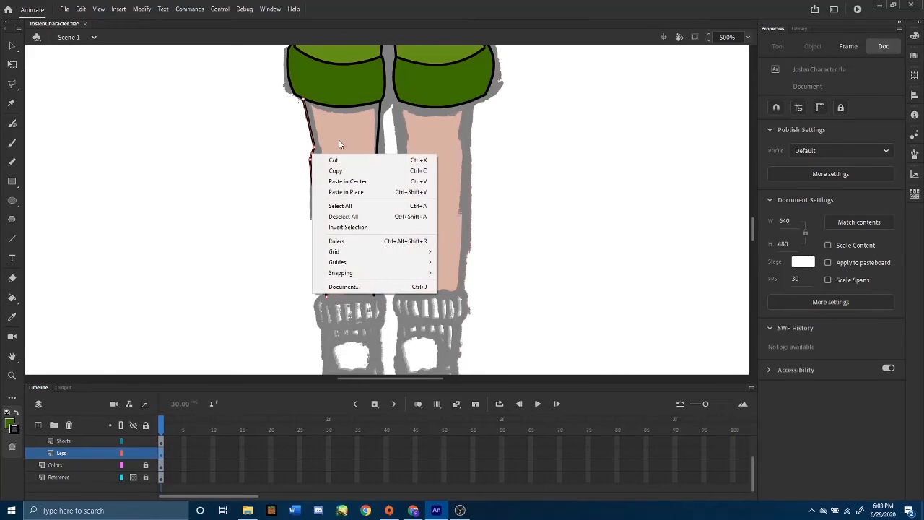
{"action": "left_click", "coordinate": [362, 129]}
{"action": "key", "text": "ctrl+equal"}
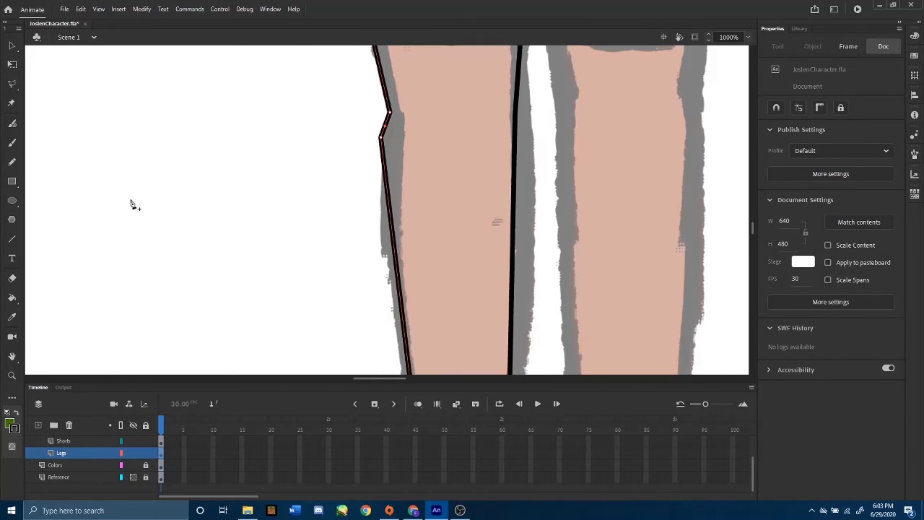
- Delete the short kinked segment on the left leg's outer outline and join the lower line directly to the upper one
{"action": "left_click", "coordinate": [9, 51]}
{"action": "scroll", "coordinate": [359, 195], "scroll_direction": "up", "scroll_amount": 2}
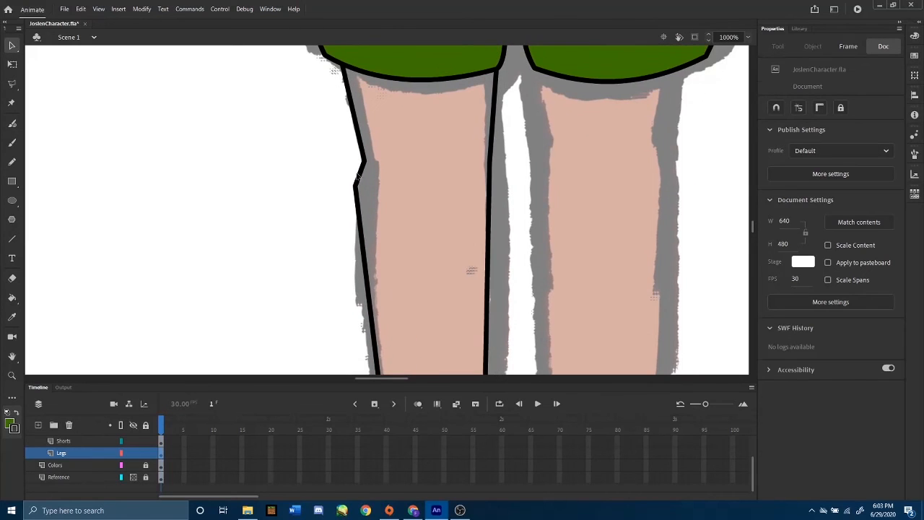
{"action": "left_click", "coordinate": [357, 182]}
{"action": "key", "text": "Delete"}
{"action": "mouse_move", "coordinate": [356, 187]}
{"action": "left_mouse_down"}
{"action": "mouse_move", "coordinate": [364, 165]}
{"action": "mouse_move", "coordinate": [365, 173]}
{"action": "left_mouse_up"}
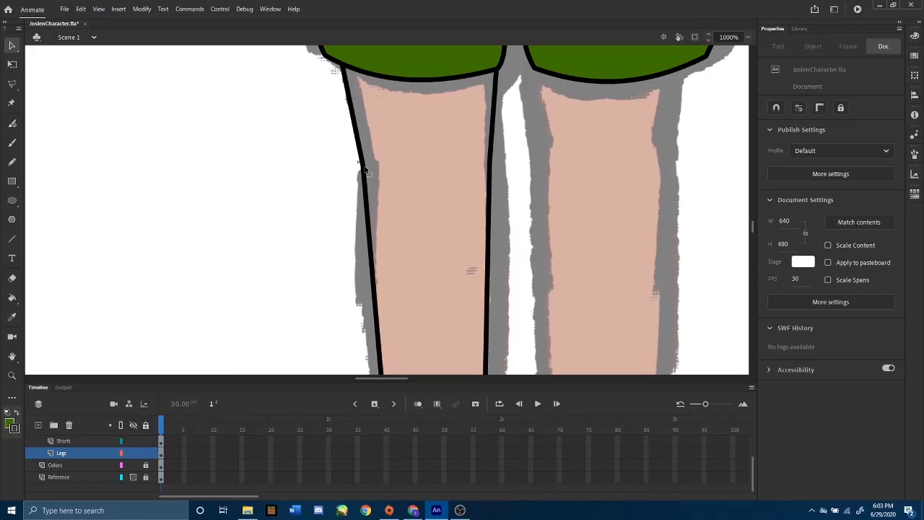
{"action": "key", "text": "ctrl+minus"}
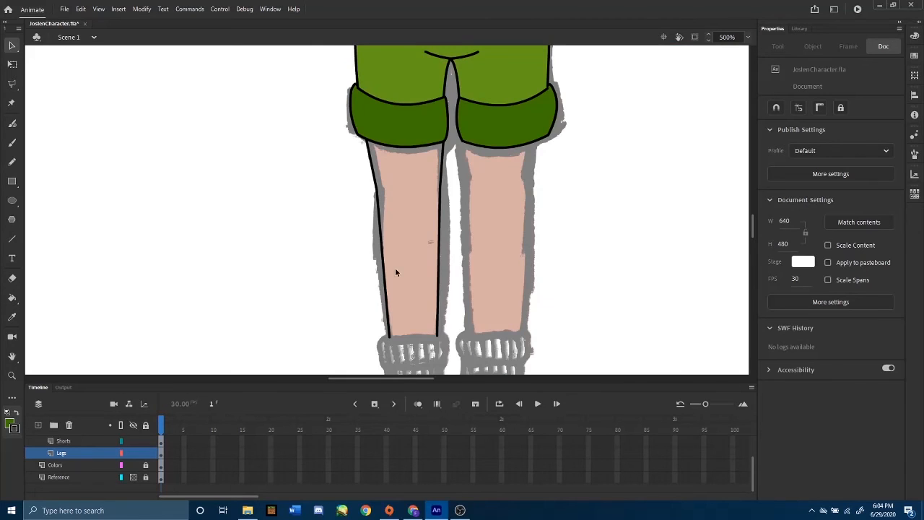
- Curve both lower side lines of the left leg outward and straighten the upper inner line
{"action": "left_click_drag", "start_coordinate": [384, 275], "coordinate": [380, 272]}
{"action": "left_click_drag", "start_coordinate": [442, 260], "coordinate": [447, 265]}
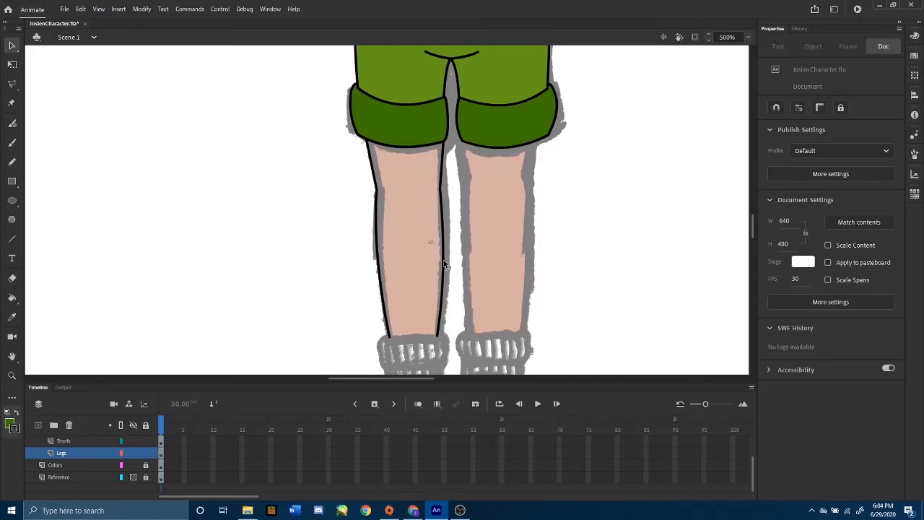
{"action": "left_click", "coordinate": [440, 153]}
{"action": "left_click", "coordinate": [687, 257]}
{"action": "mouse_move", "coordinate": [751, 225]}
{"action": "left_mouse_down"}
{"action": "mouse_move", "coordinate": [752, 235]}
{"action": "mouse_move", "coordinate": [754, 225]}
{"action": "left_mouse_up"}
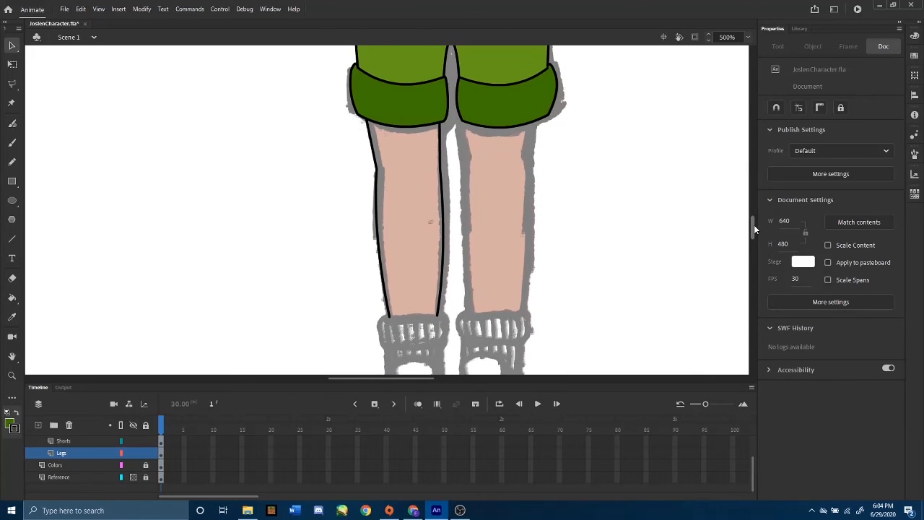
- Try to bend the bottom edge of the left shorts cuff upward
{"action": "left_click", "coordinate": [11, 239]}
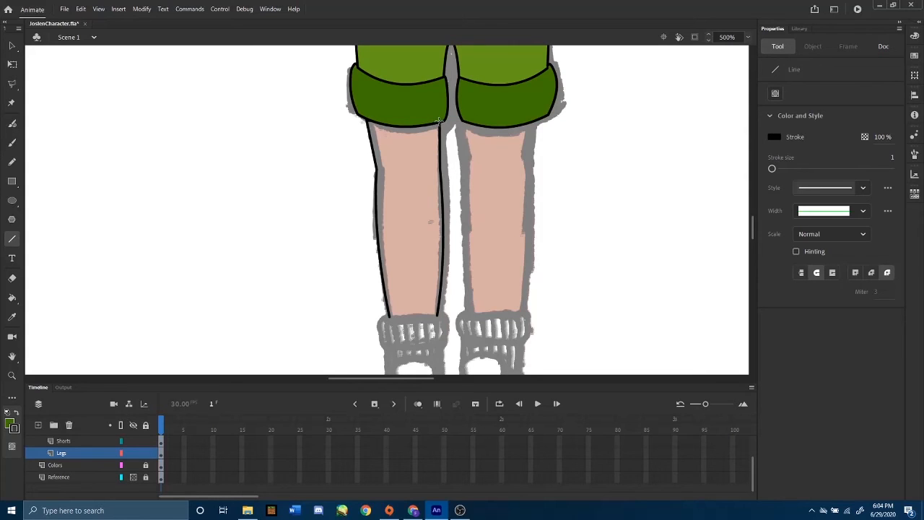
{"action": "left_click", "coordinate": [13, 48]}
{"action": "left_click_drag", "start_coordinate": [403, 126], "coordinate": [403, 118]}
{"action": "key", "text": "ctrl+z"}
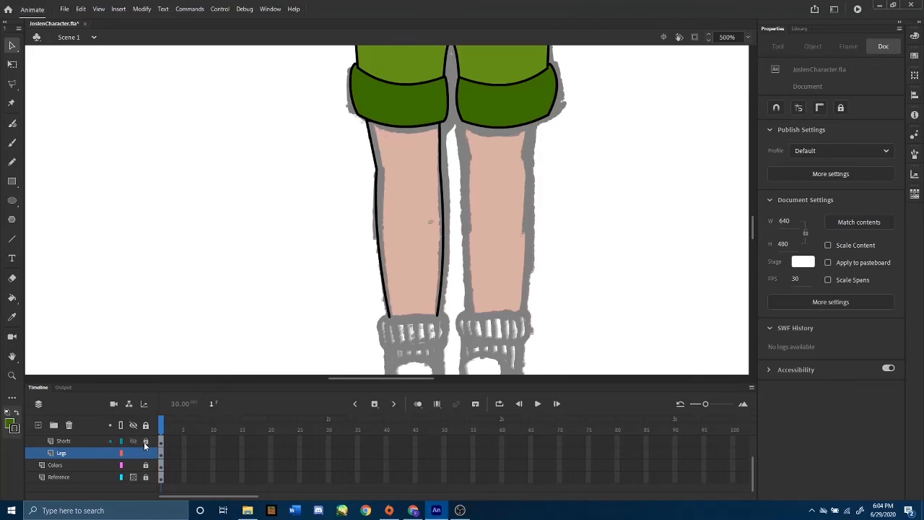
- Lock the Shorts layer and make the Legs layer active
{"action": "left_click_drag", "start_coordinate": [754, 462], "coordinate": [754, 458]}
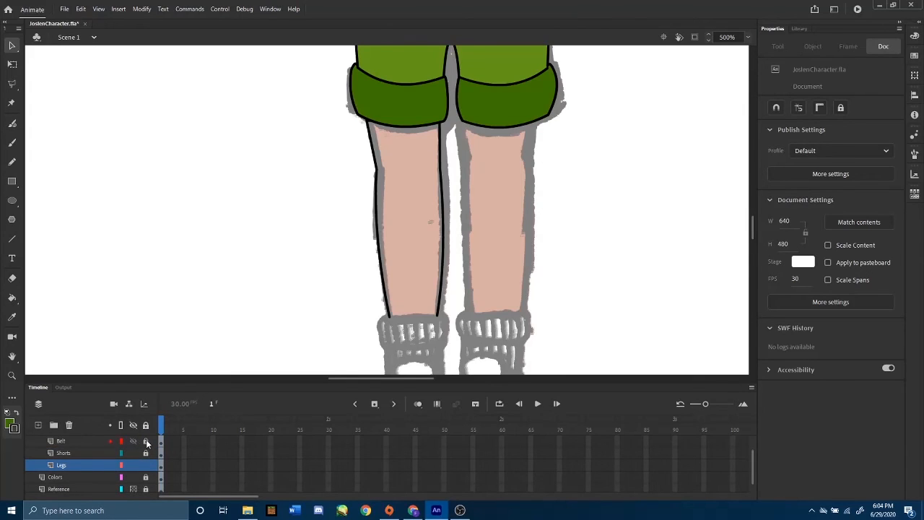
{"action": "left_click", "coordinate": [89, 465]}
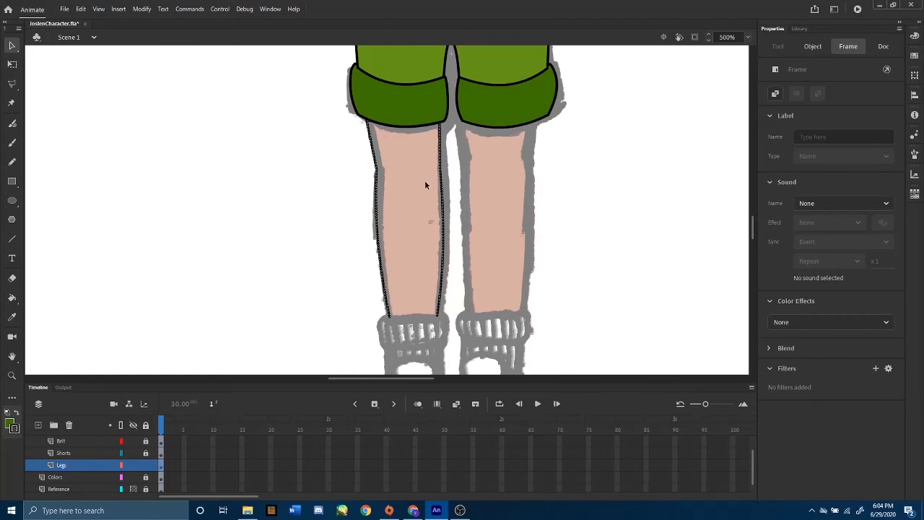
{"action": "left_click", "coordinate": [320, 126]}
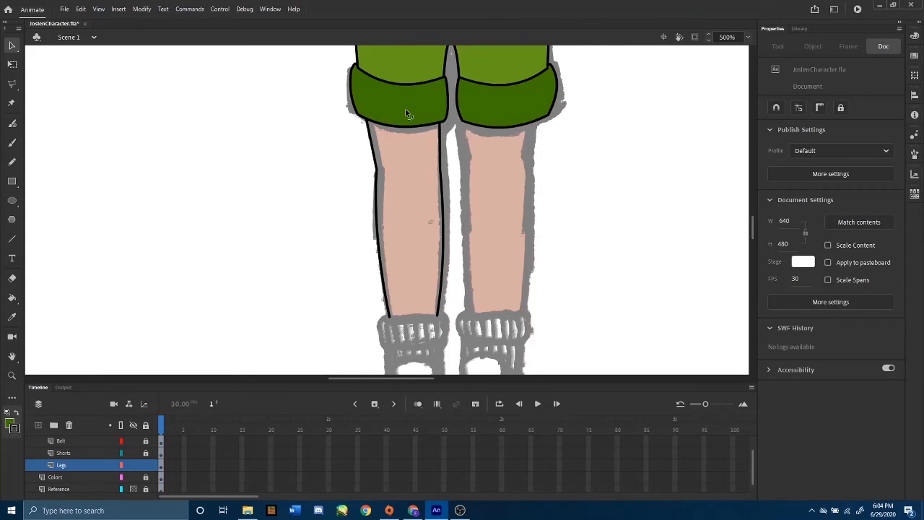
- Close the bottom of the left leg with a line along the sock top and bend it slightly upward
{"action": "left_click", "coordinate": [12, 239]}
{"action": "scroll", "coordinate": [390, 217], "scroll_direction": "down", "scroll_amount": 3}
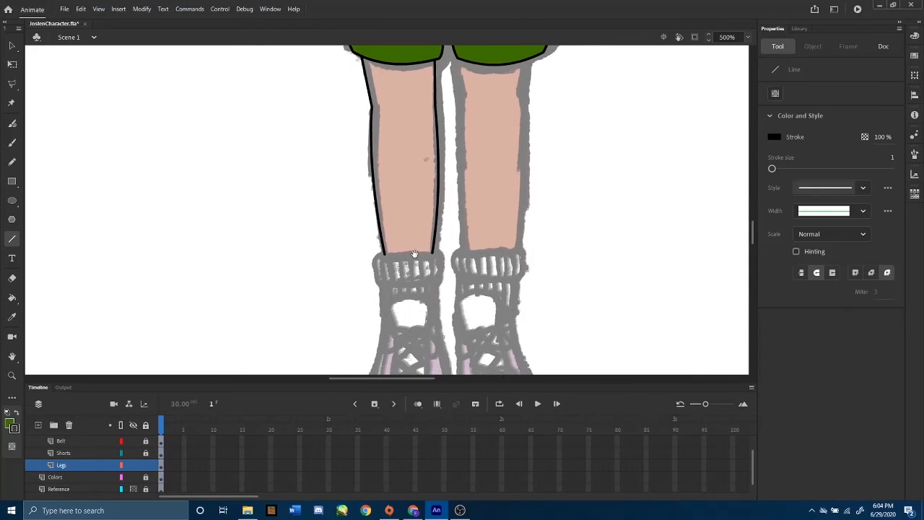
{"action": "left_click_drag", "start_coordinate": [385, 249], "coordinate": [432, 248]}
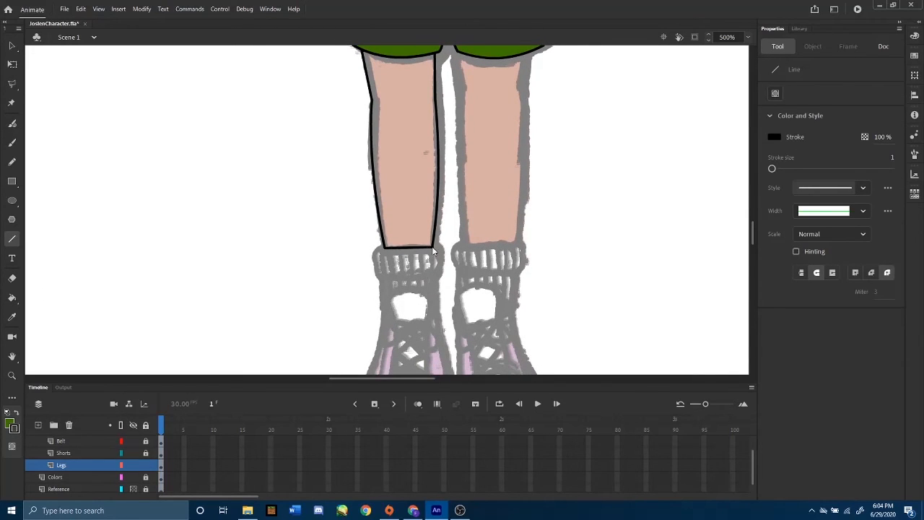
{"action": "left_click", "coordinate": [8, 67]}
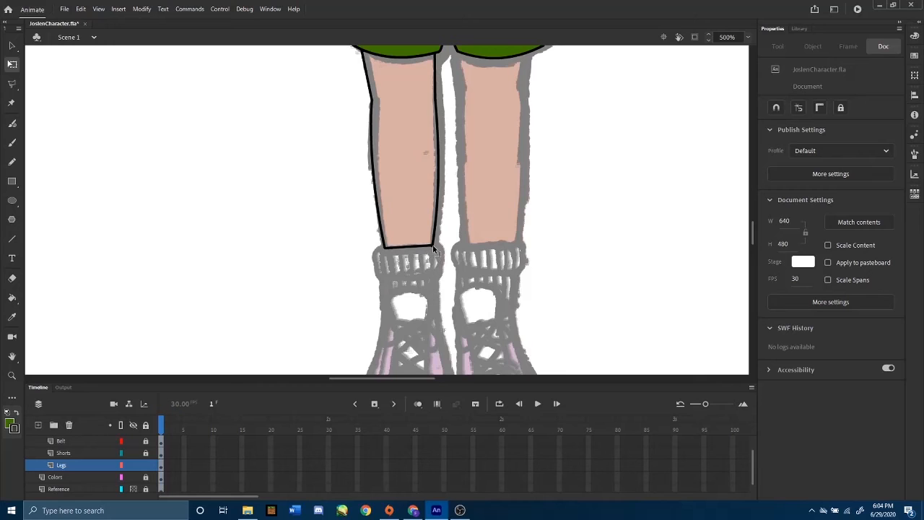
{"action": "scroll", "coordinate": [443, 236], "scroll_direction": "up", "scroll_amount": 4}
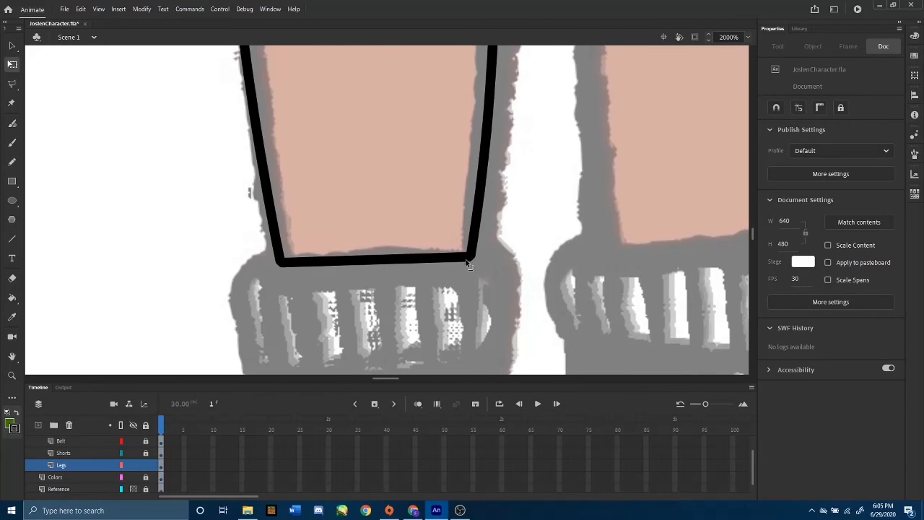
{"action": "left_click_drag", "start_coordinate": [470, 258], "coordinate": [473, 259]}
{"action": "mouse_move", "coordinate": [380, 262]}
{"action": "left_mouse_down"}
{"action": "mouse_move", "coordinate": [379, 270]}
{"action": "mouse_move", "coordinate": [381, 257]}
{"action": "left_mouse_up"}
- Draw a rounded line for each upper corner of the left sock cuff, starting at the leg's side lines
{"action": "scroll", "coordinate": [381, 257], "scroll_direction": "down", "scroll_amount": 3}
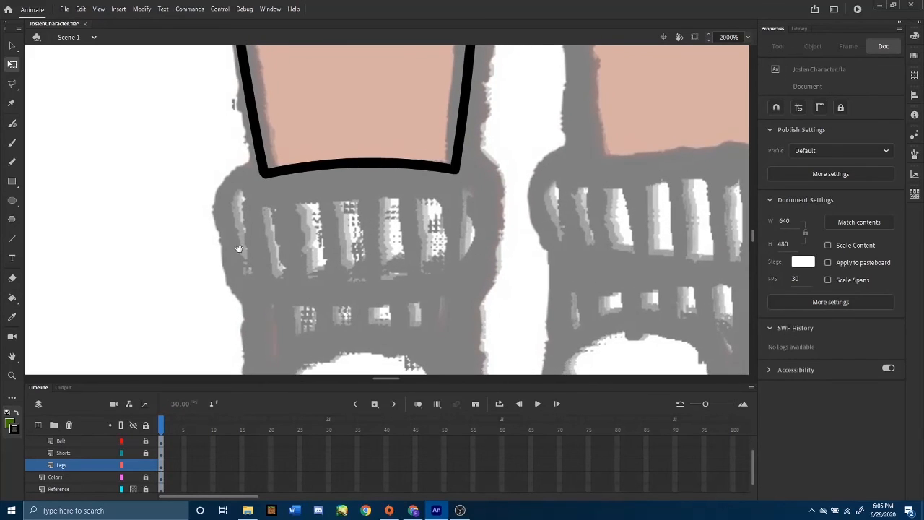
{"action": "scroll", "coordinate": [241, 229], "scroll_direction": "down", "scroll_amount": 1}
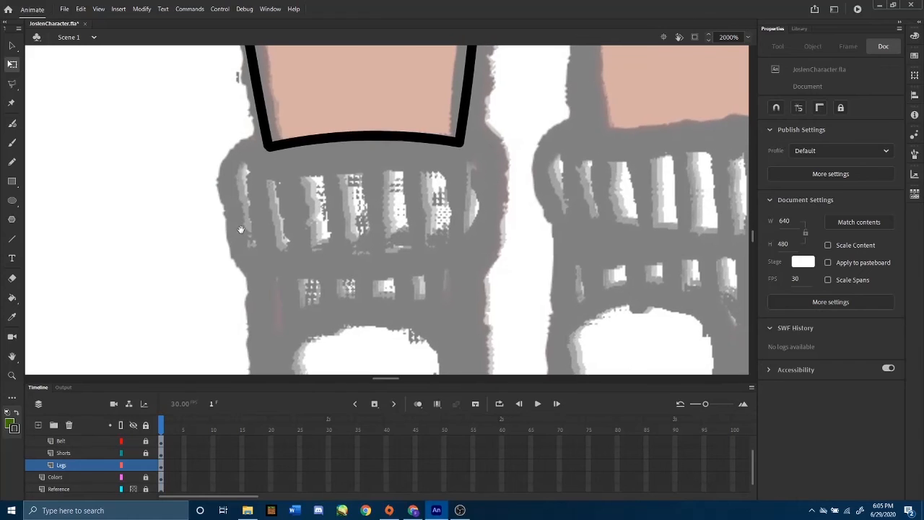
{"action": "left_click", "coordinate": [10, 242]}
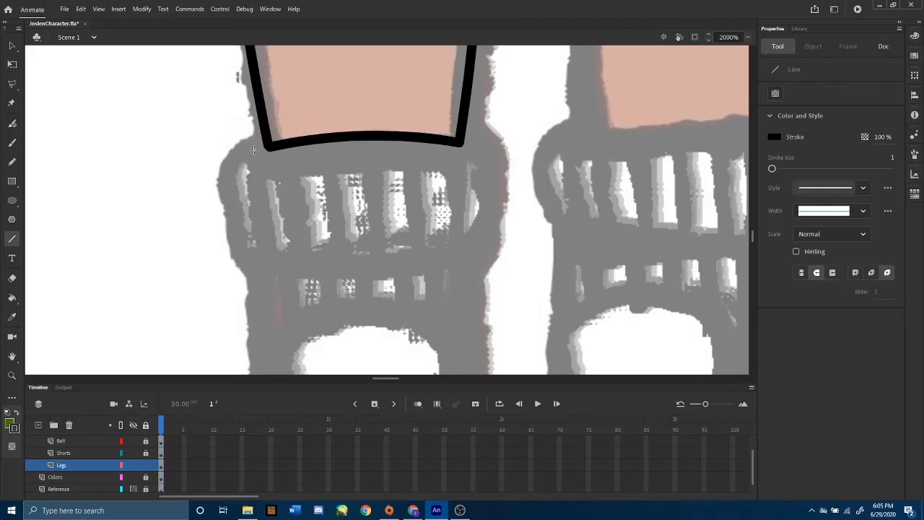
{"action": "mouse_move", "coordinate": [262, 134]}
{"action": "left_mouse_down"}
{"action": "mouse_move", "coordinate": [221, 154]}
{"action": "mouse_move", "coordinate": [218, 179]}
{"action": "mouse_move", "coordinate": [235, 145]}
{"action": "left_mouse_up"}
{"action": "left_click", "coordinate": [12, 63]}
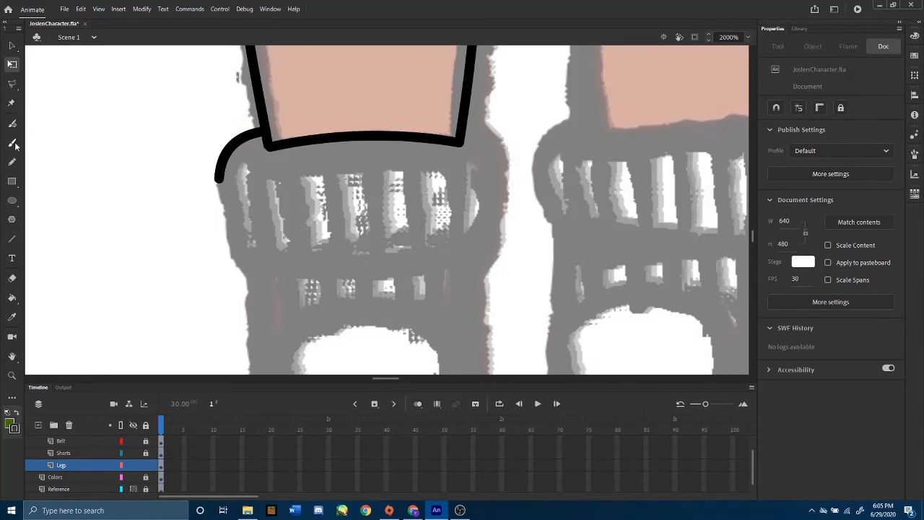
{"action": "left_click", "coordinate": [12, 239]}
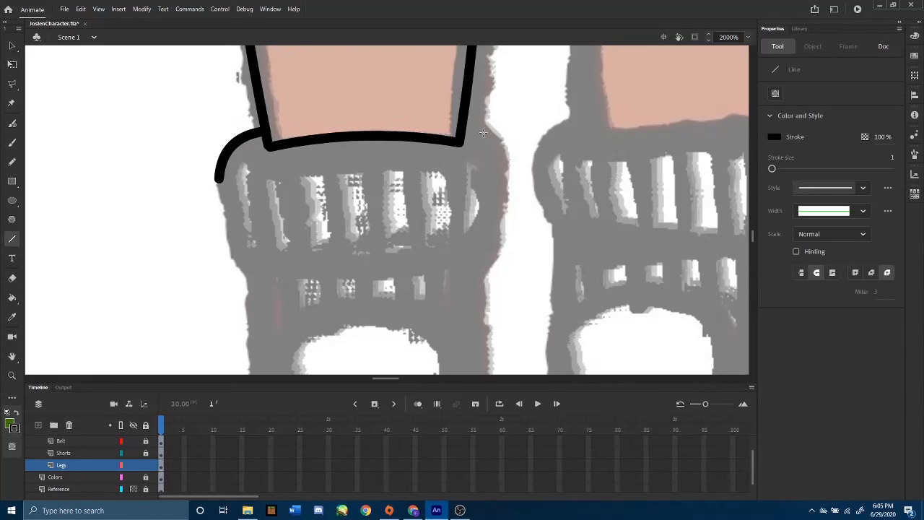
{"action": "left_click_drag", "start_coordinate": [465, 130], "coordinate": [505, 188]}
{"action": "left_click", "coordinate": [12, 63]}
{"action": "left_click_drag", "start_coordinate": [488, 161], "coordinate": [505, 156]}
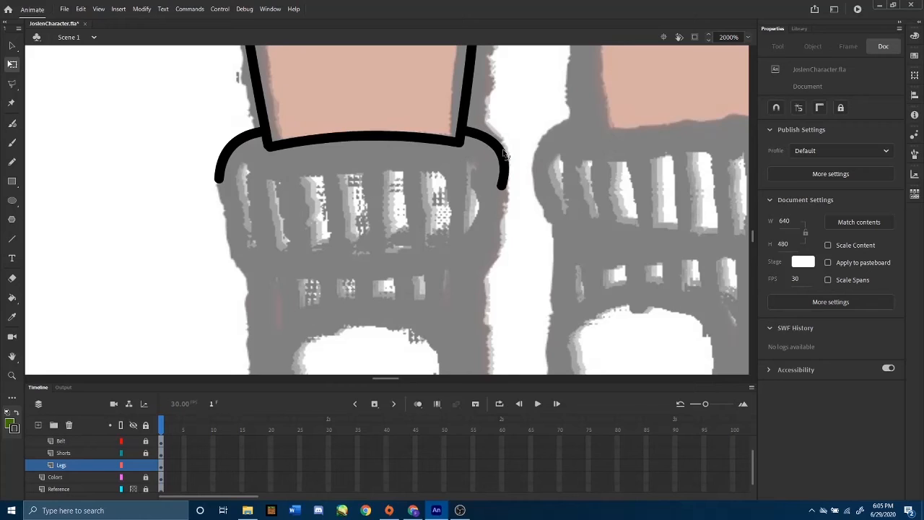
- Draw a line along the bottom of the left sock cuff and bend it downward
{"action": "left_click", "coordinate": [11, 238]}
{"action": "mouse_move", "coordinate": [234, 258]}
{"action": "left_mouse_down"}
{"action": "mouse_move", "coordinate": [454, 267]}
{"action": "mouse_move", "coordinate": [482, 258]}
{"action": "left_mouse_up"}
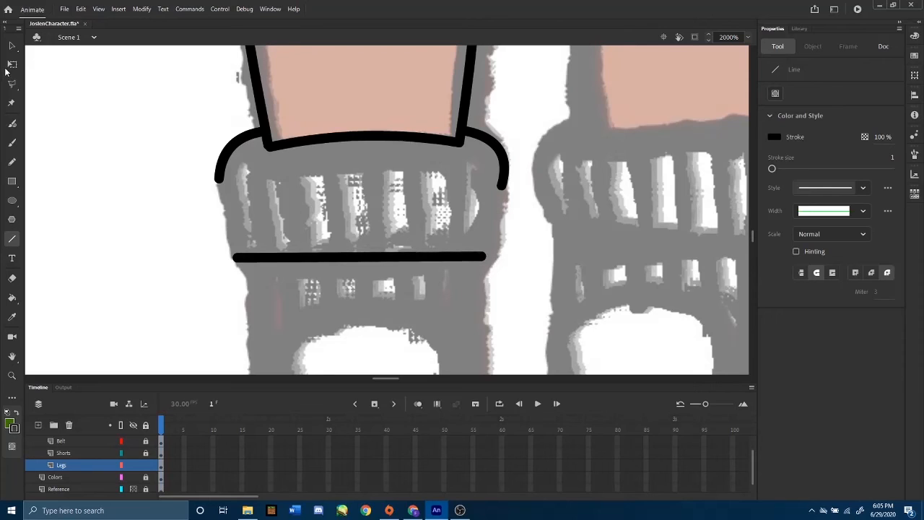
{"action": "left_click", "coordinate": [10, 65]}
{"action": "left_click_drag", "start_coordinate": [371, 259], "coordinate": [373, 280]}
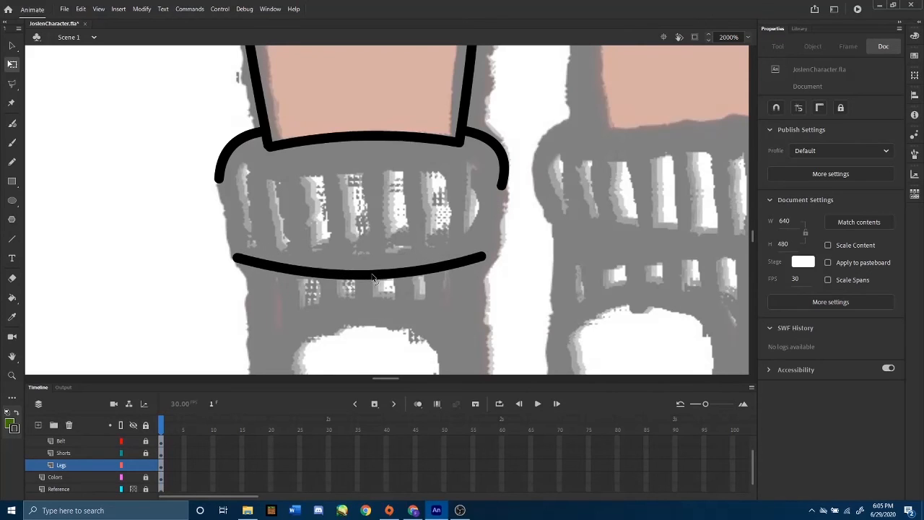
- Connect the left sock cuff's upper corners to its bottom edge with a straight line on each side
{"action": "left_click", "coordinate": [12, 239]}
{"action": "left_click_drag", "start_coordinate": [235, 258], "coordinate": [218, 178]}
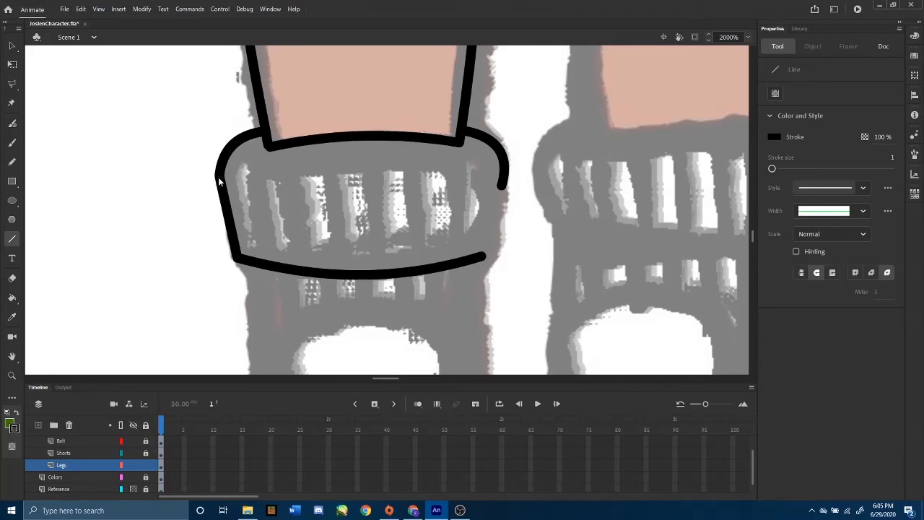
{"action": "mouse_move", "coordinate": [502, 193]}
{"action": "left_mouse_down"}
{"action": "mouse_move", "coordinate": [482, 257]}
{"action": "mouse_move", "coordinate": [505, 191]}
{"action": "left_mouse_up"}
{"action": "key", "text": "v"}
{"action": "left_click", "coordinate": [504, 193]}
{"action": "left_click", "coordinate": [511, 220]}
{"action": "left_click_drag", "start_coordinate": [496, 226], "coordinate": [498, 233]}
{"action": "left_click_drag", "start_coordinate": [503, 191], "coordinate": [505, 195]}
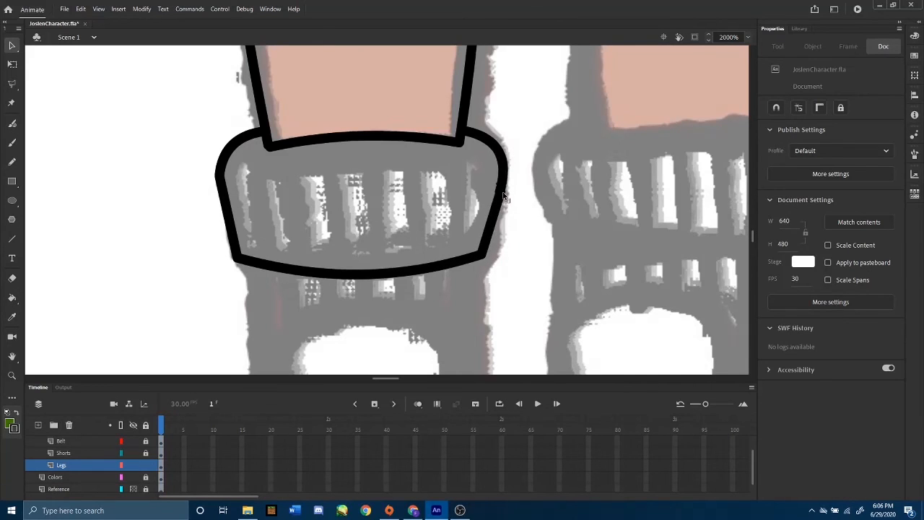
- Push the left sock cuff's inner side and its lower corner outward into a rounded shape
{"action": "left_click_drag", "start_coordinate": [494, 230], "coordinate": [497, 236]}
{"action": "left_click_drag", "start_coordinate": [461, 261], "coordinate": [494, 257]}
{"action": "key", "text": "ctrl+z"}
{"action": "mouse_move", "coordinate": [506, 201]}
{"action": "left_mouse_down"}
{"action": "mouse_move", "coordinate": [499, 246]}
{"action": "mouse_move", "coordinate": [503, 222]}
{"action": "left_mouse_up"}
{"action": "left_click_drag", "start_coordinate": [489, 251], "coordinate": [495, 260]}
{"action": "left_click_drag", "start_coordinate": [503, 222], "coordinate": [505, 227]}
{"action": "left_click", "coordinate": [483, 260]}
{"action": "left_click", "coordinate": [240, 268]}
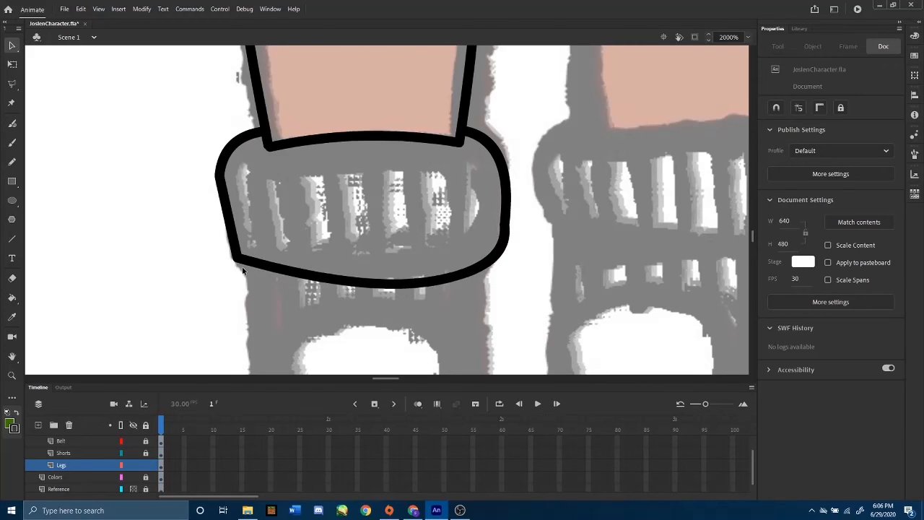
- Round the left sock cuff's outer side and bottom edge, and bend the leg's bottom line downward
{"action": "left_click_drag", "start_coordinate": [230, 241], "coordinate": [226, 244]}
{"action": "left_click_drag", "start_coordinate": [255, 267], "coordinate": [193, 255]}
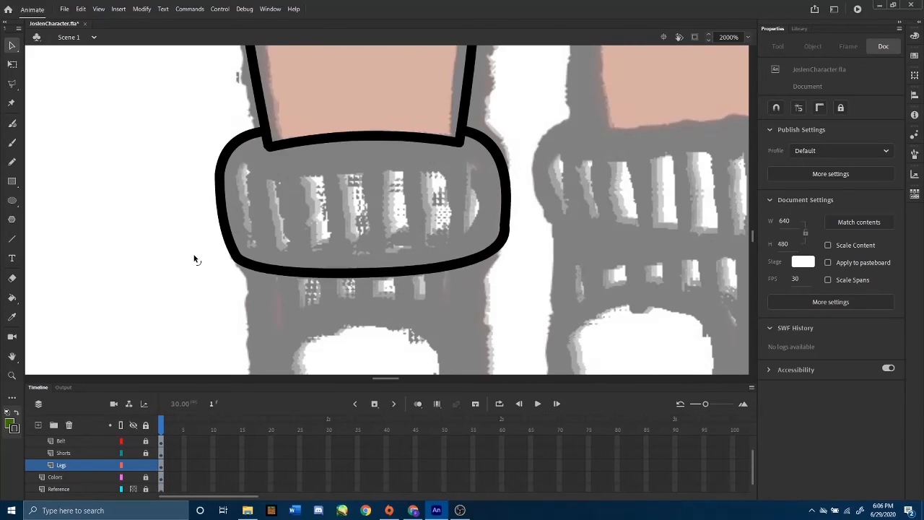
{"action": "left_click_drag", "start_coordinate": [501, 244], "coordinate": [490, 244]}
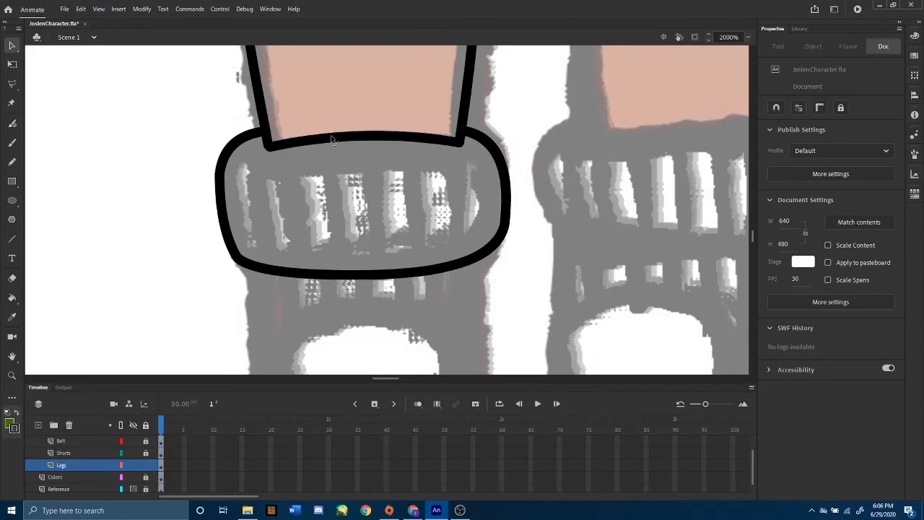
{"action": "left_click_drag", "start_coordinate": [349, 143], "coordinate": [346, 160]}
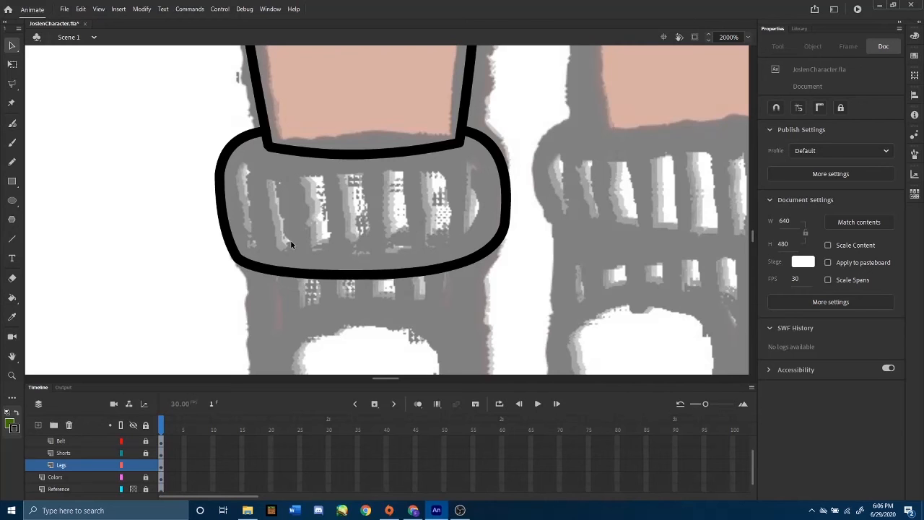
- Draw a line below the left sock cuff for the top of the shoe tongue and arch it upward
{"action": "mouse_move", "coordinate": [301, 306]}
{"action": "left_mouse_down"}
{"action": "mouse_move", "coordinate": [289, 217]}
{"action": "mouse_move", "coordinate": [320, 262]}
{"action": "mouse_move", "coordinate": [299, 227]}
{"action": "mouse_move", "coordinate": [282, 141]}
{"action": "left_mouse_up"}
{"action": "key", "text": "ctrl+minus"}
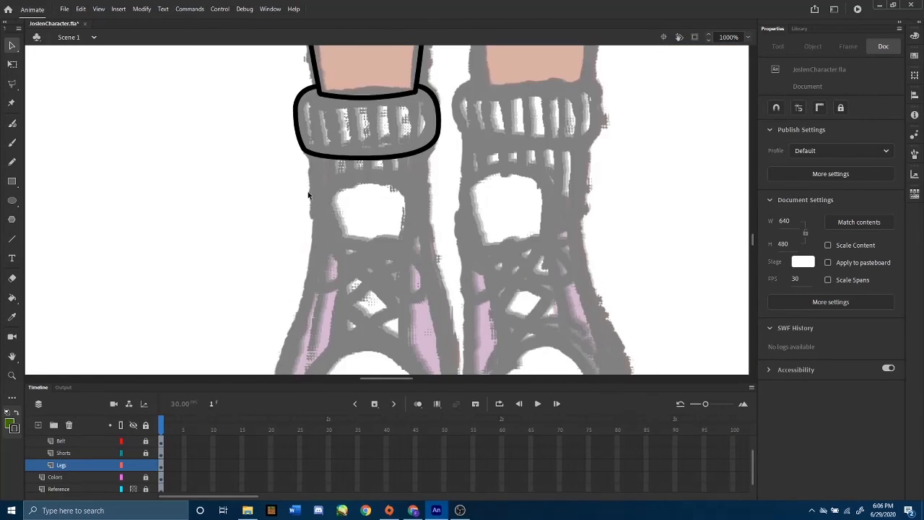
{"action": "mouse_move", "coordinate": [363, 221]}
{"action": "left_mouse_down"}
{"action": "mouse_move", "coordinate": [367, 127]}
{"action": "mouse_move", "coordinate": [361, 215]}
{"action": "left_mouse_up"}
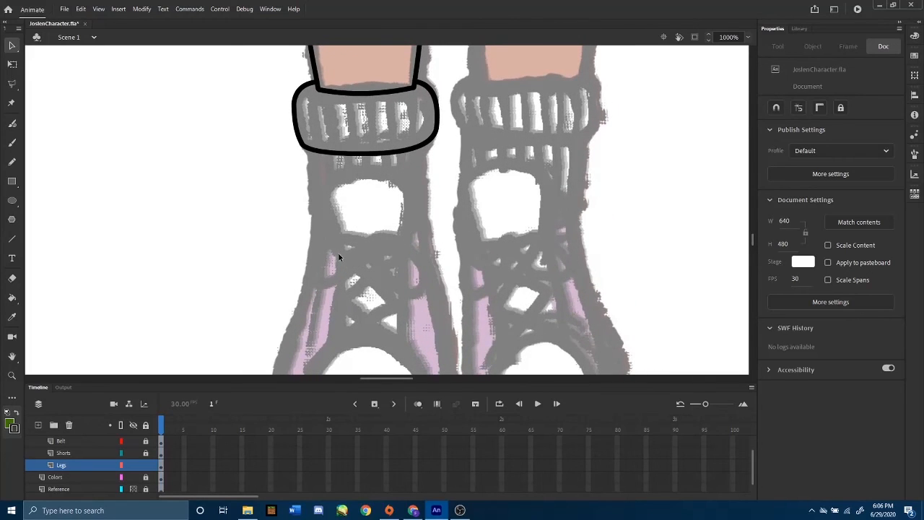
{"action": "left_click", "coordinate": [12, 240]}
{"action": "left_click_drag", "start_coordinate": [317, 192], "coordinate": [368, 167]}
{"action": "left_click", "coordinate": [12, 65]}
- Draw two inward-slanting lines from the ends of the arch for the upper sides of the left shoe tongue
{"action": "left_click", "coordinate": [12, 238]}
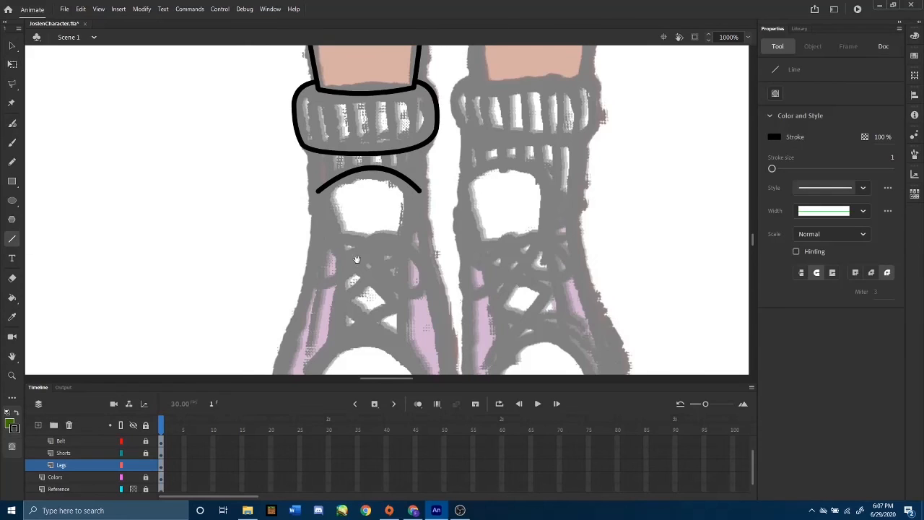
{"action": "scroll", "coordinate": [313, 140], "scroll_direction": "down", "scroll_amount": 2}
{"action": "left_click_drag", "start_coordinate": [314, 132], "coordinate": [338, 187]}
{"action": "left_click_drag", "start_coordinate": [419, 132], "coordinate": [403, 185]}
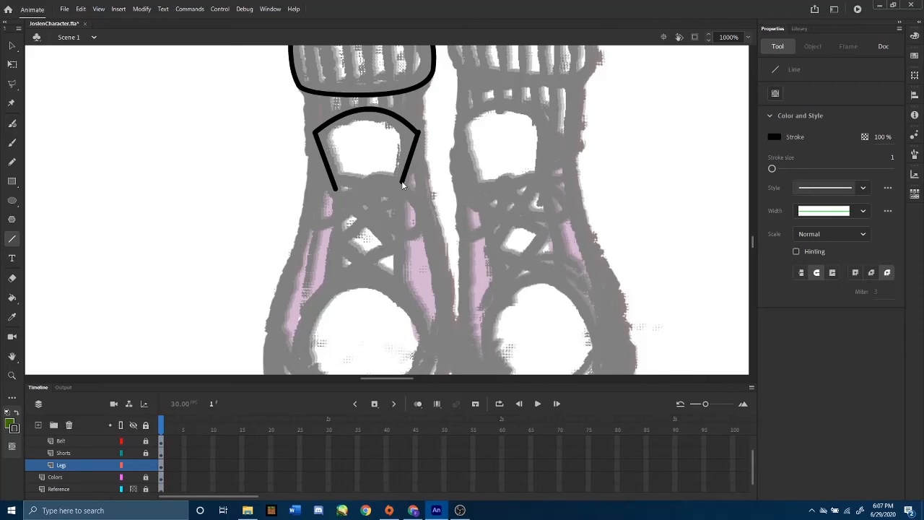
- Adjust the left shoe tongue's upper corners and the lower end of its inner side line
{"action": "left_click", "coordinate": [12, 65]}
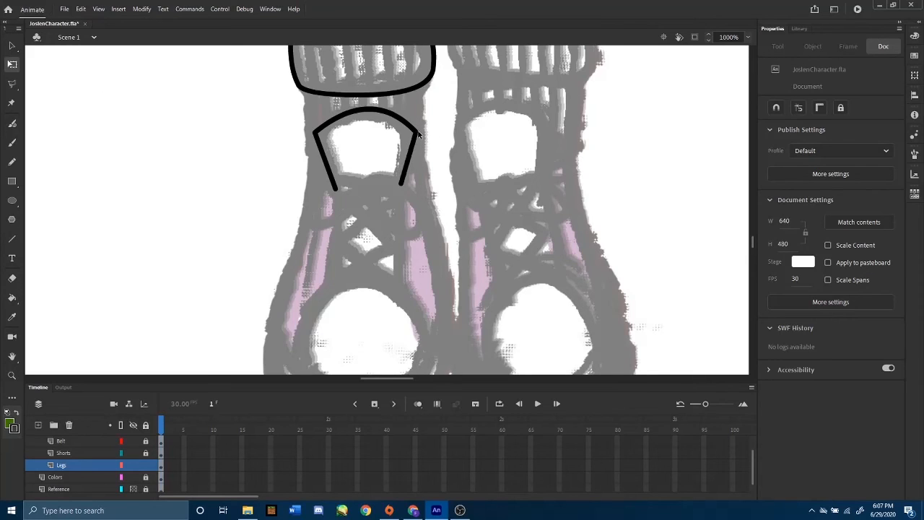
{"action": "left_click_drag", "start_coordinate": [416, 133], "coordinate": [418, 135]}
{"action": "left_click_drag", "start_coordinate": [401, 185], "coordinate": [401, 190]}
{"action": "mouse_move", "coordinate": [318, 139]}
{"action": "left_mouse_down"}
{"action": "mouse_move", "coordinate": [325, 144]}
{"action": "mouse_move", "coordinate": [318, 135]}
{"action": "left_mouse_up"}
{"action": "key", "text": "ctrl+z"}
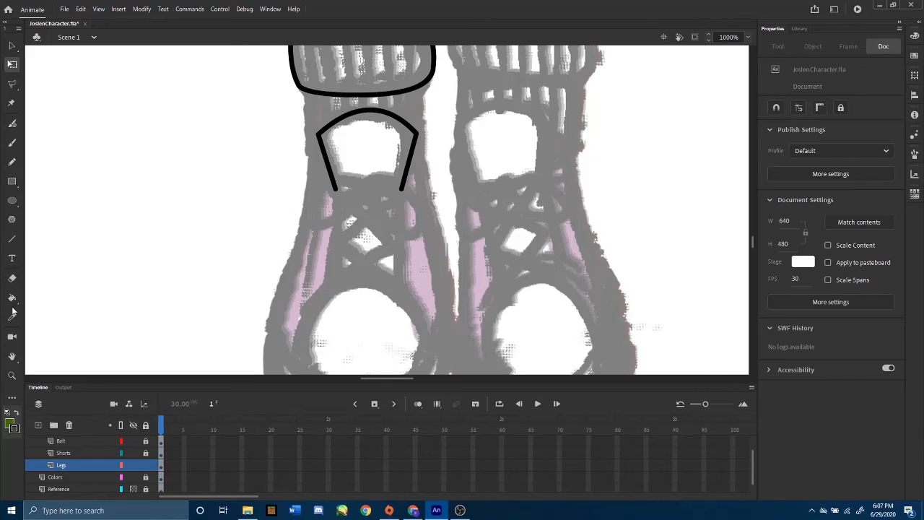
- Extend both sides of the left shoe tongue down to the toe cap and close them with a horizontal line
{"action": "left_click", "coordinate": [12, 238]}
{"action": "scroll", "coordinate": [302, 253], "scroll_direction": "down", "scroll_amount": 1}
{"action": "scroll", "coordinate": [302, 253], "scroll_direction": "down", "scroll_amount": 1}
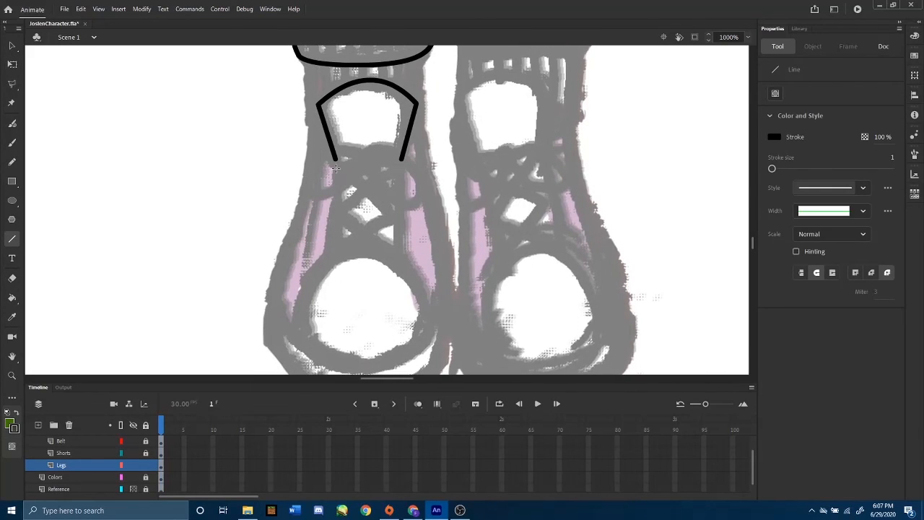
{"action": "left_click_drag", "start_coordinate": [336, 160], "coordinate": [332, 255]}
{"action": "key", "text": "ctrl+z"}
{"action": "left_click_drag", "start_coordinate": [335, 158], "coordinate": [326, 260]}
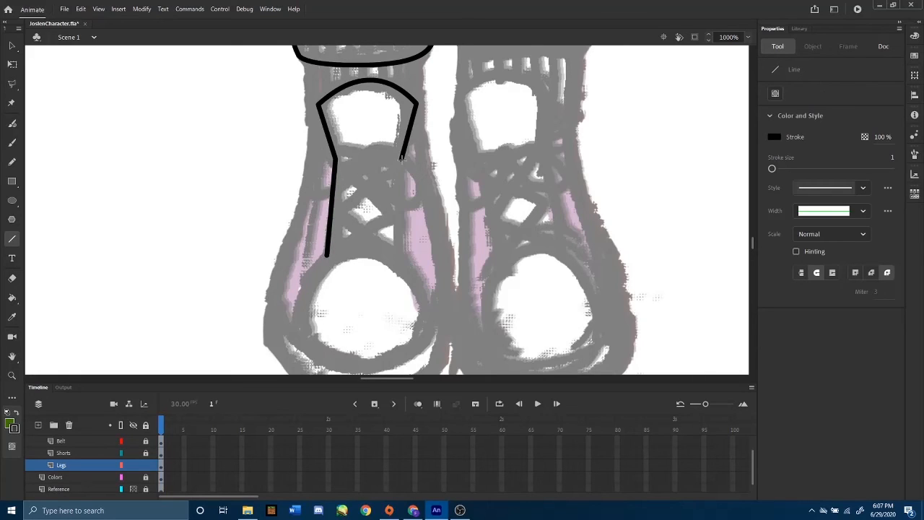
{"action": "mouse_move", "coordinate": [402, 157]}
{"action": "left_mouse_down"}
{"action": "mouse_move", "coordinate": [409, 281]}
{"action": "mouse_move", "coordinate": [415, 250]}
{"action": "left_mouse_up"}
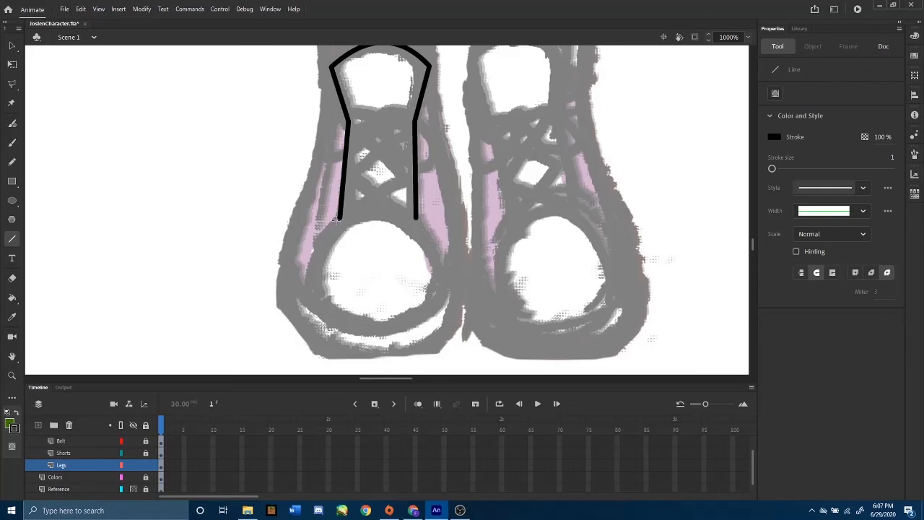
{"action": "left_click_drag", "start_coordinate": [338, 216], "coordinate": [417, 217]}
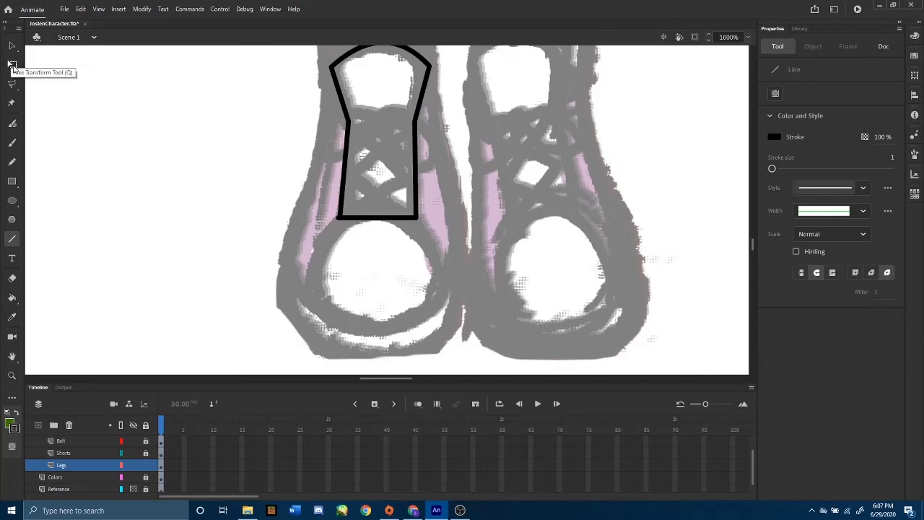
- Move the left shoe tongue's lower outer corner slightly inward and arch its bottom line upward
{"action": "left_click", "coordinate": [11, 64]}
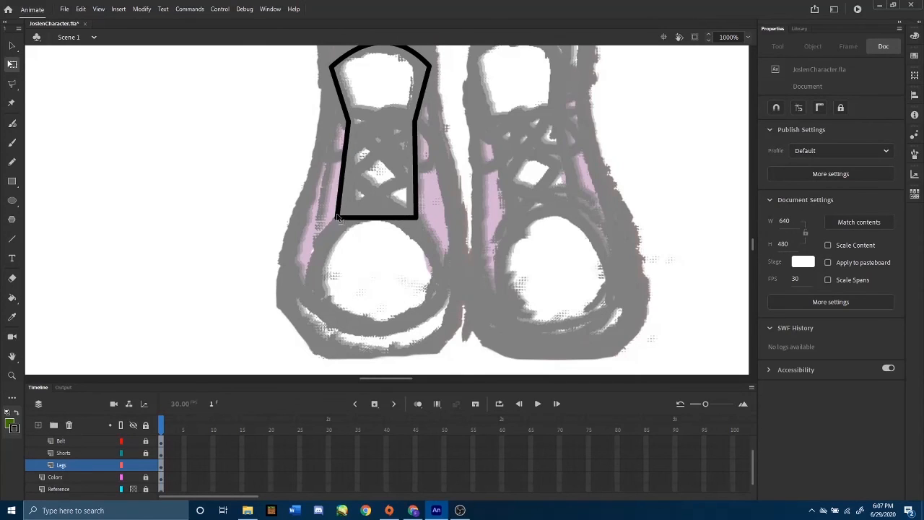
{"action": "left_click", "coordinate": [341, 218]}
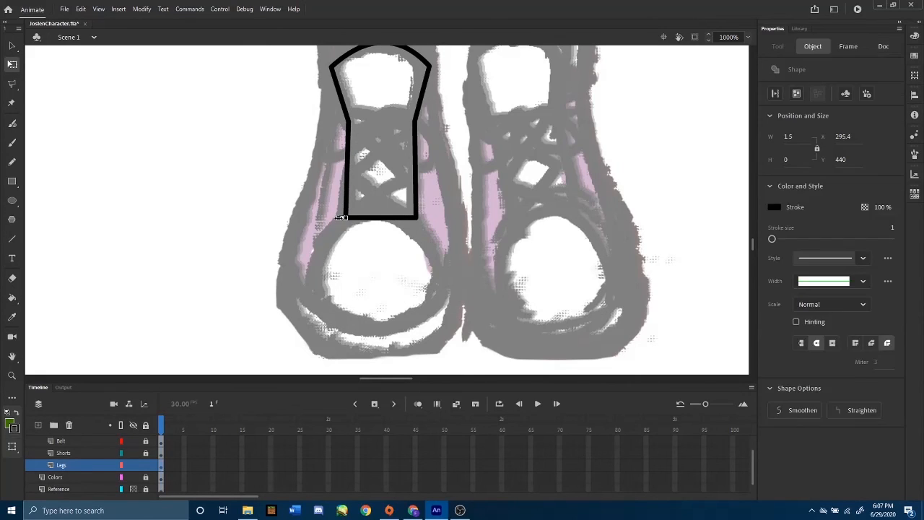
{"action": "left_click", "coordinate": [362, 252]}
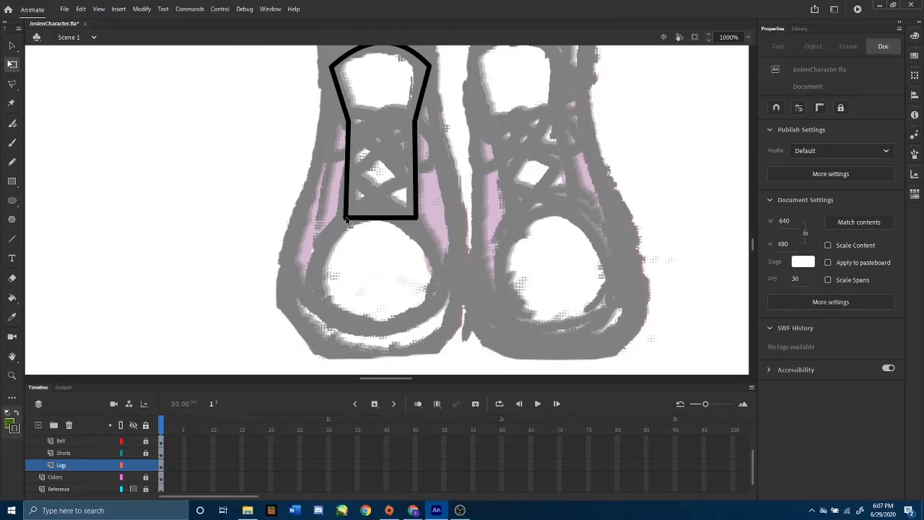
{"action": "left_click_drag", "start_coordinate": [346, 218], "coordinate": [377, 212]}
- Draw two outward-slanting lines from the tongue's lower corners and bow them outward as the sides of the left shoe's toe cap
{"action": "left_click", "coordinate": [12, 239]}
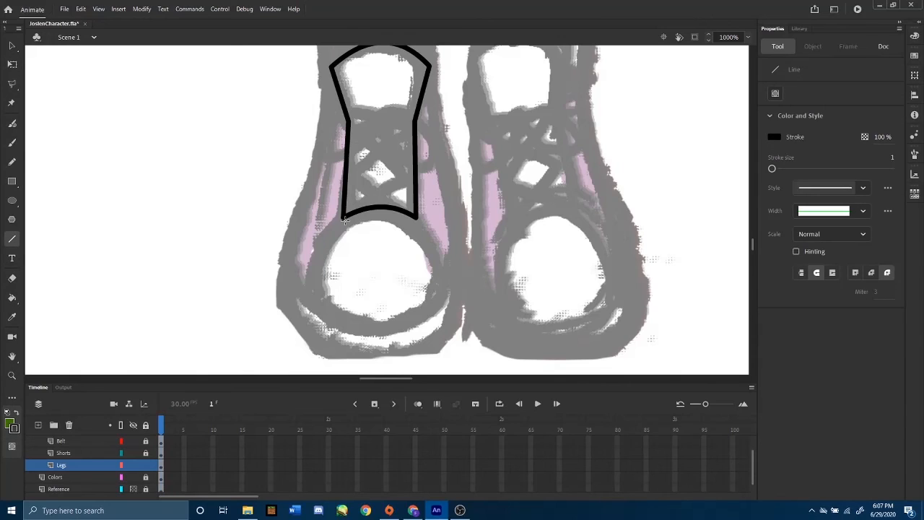
{"action": "left_click_drag", "start_coordinate": [344, 219], "coordinate": [315, 304]}
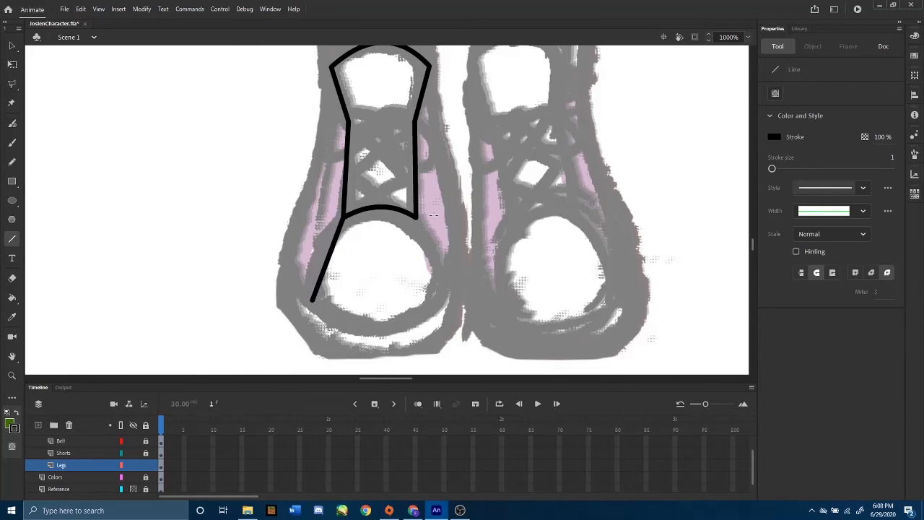
{"action": "left_click_drag", "start_coordinate": [417, 221], "coordinate": [443, 296]}
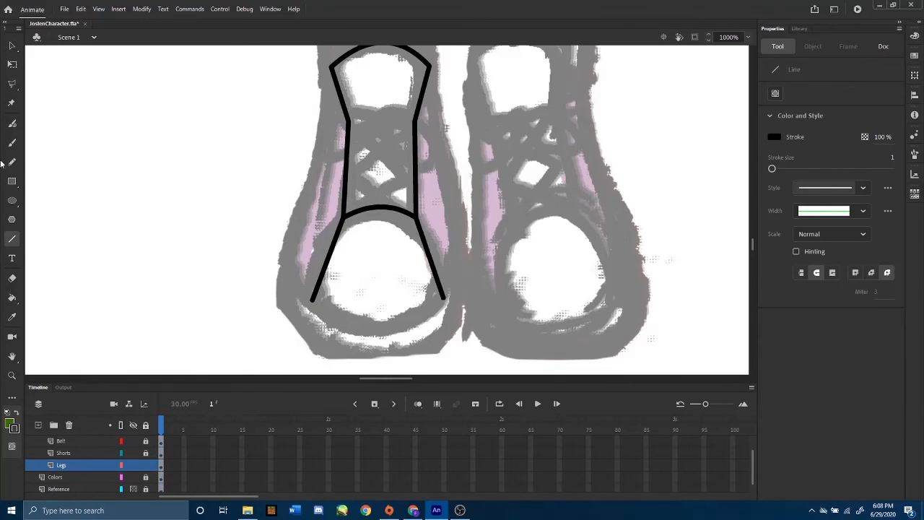
{"action": "left_click", "coordinate": [12, 64]}
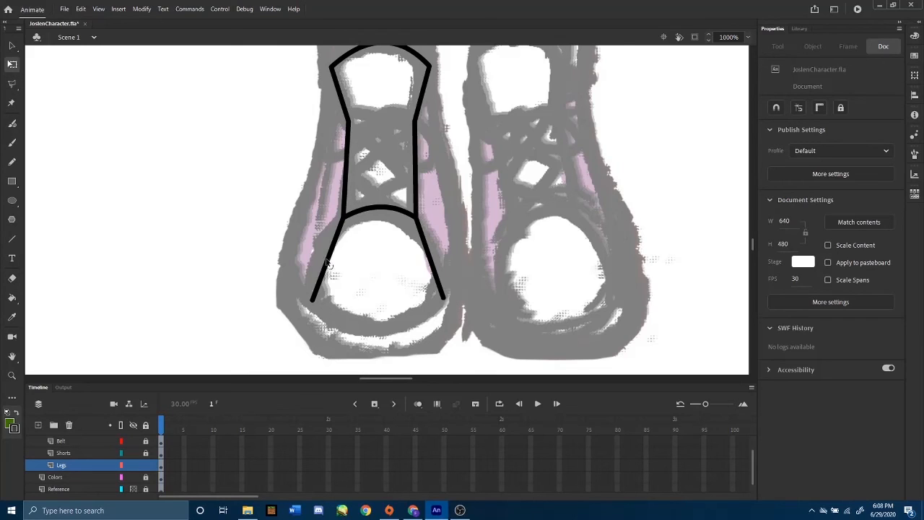
{"action": "left_click_drag", "start_coordinate": [327, 264], "coordinate": [316, 259]}
{"action": "left_click_drag", "start_coordinate": [432, 258], "coordinate": [444, 263]}
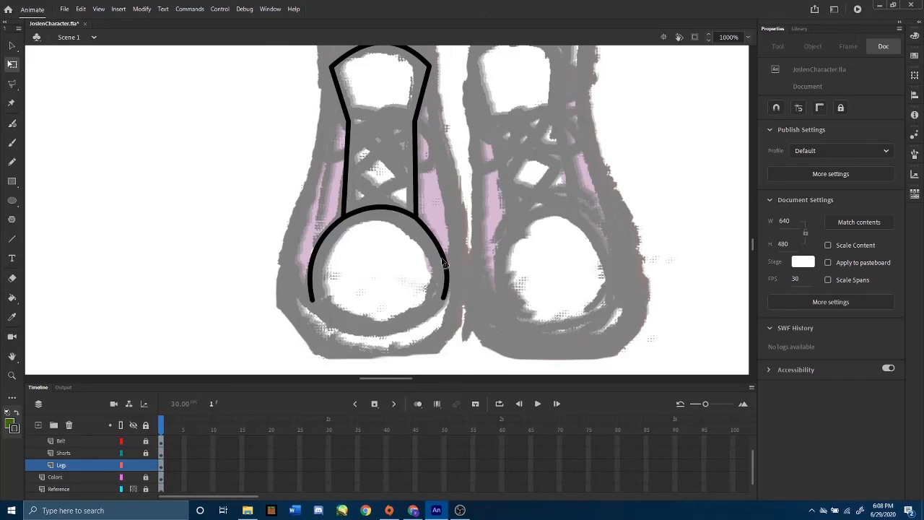
- Close the left toe cap with a line between its side ends and bow that line downward
{"action": "left_click", "coordinate": [12, 238]}
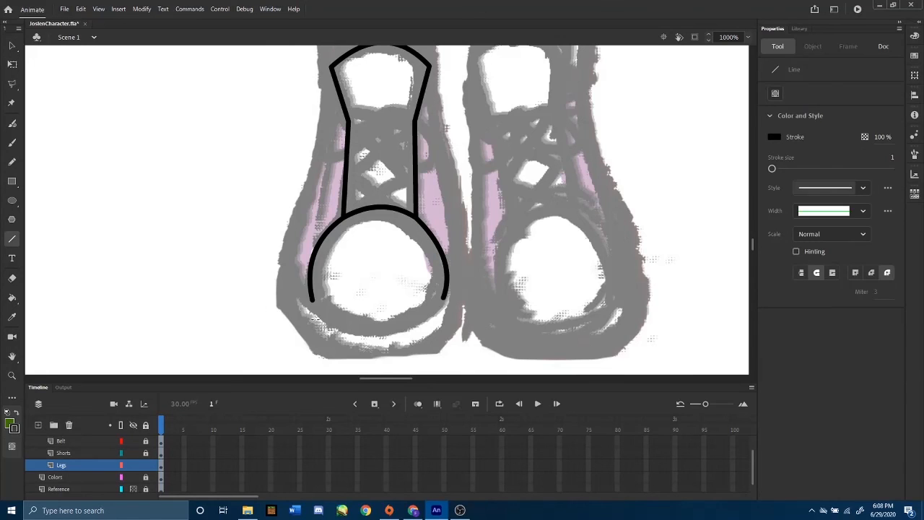
{"action": "mouse_move", "coordinate": [313, 300]}
{"action": "left_mouse_down"}
{"action": "mouse_move", "coordinate": [347, 314]}
{"action": "mouse_move", "coordinate": [443, 301]}
{"action": "left_mouse_up"}
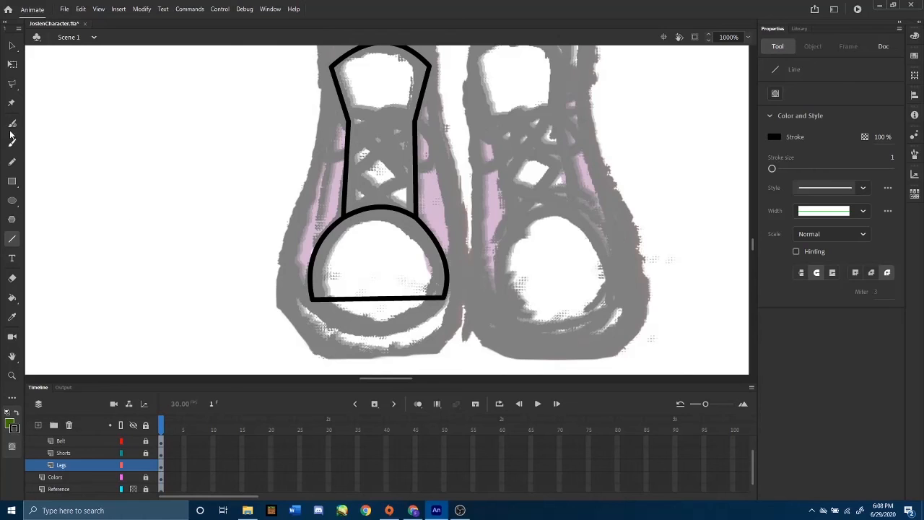
{"action": "left_click", "coordinate": [12, 65]}
{"action": "left_click_drag", "start_coordinate": [382, 302], "coordinate": [385, 336]}
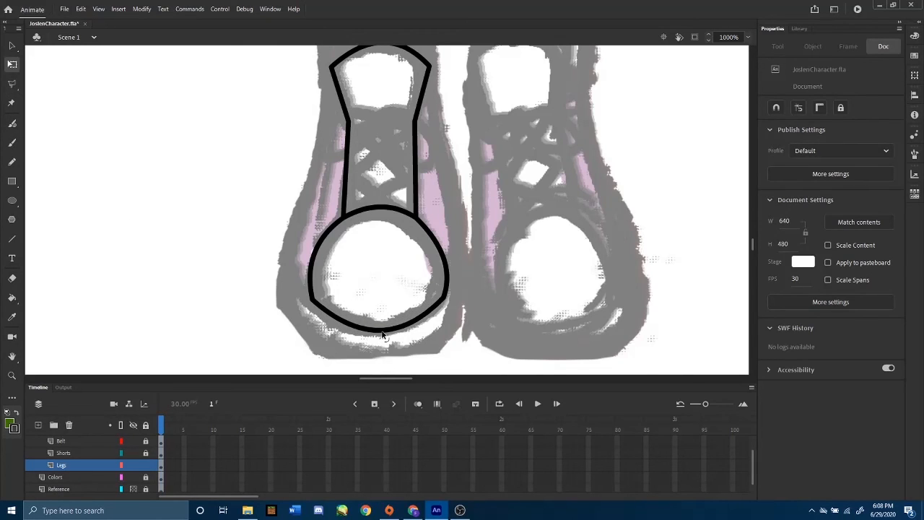
- Draw short lines outward and up from the toe cap's lower corners and curve them downward for the sole's upper edge
{"action": "left_click", "coordinate": [12, 238]}
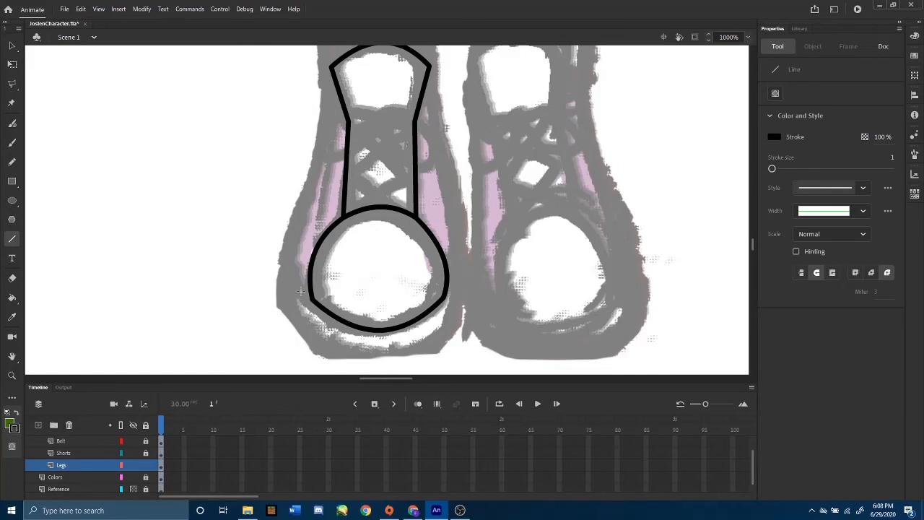
{"action": "left_click_drag", "start_coordinate": [311, 297], "coordinate": [283, 265]}
{"action": "left_click_drag", "start_coordinate": [448, 293], "coordinate": [466, 255]}
{"action": "left_click", "coordinate": [11, 64]}
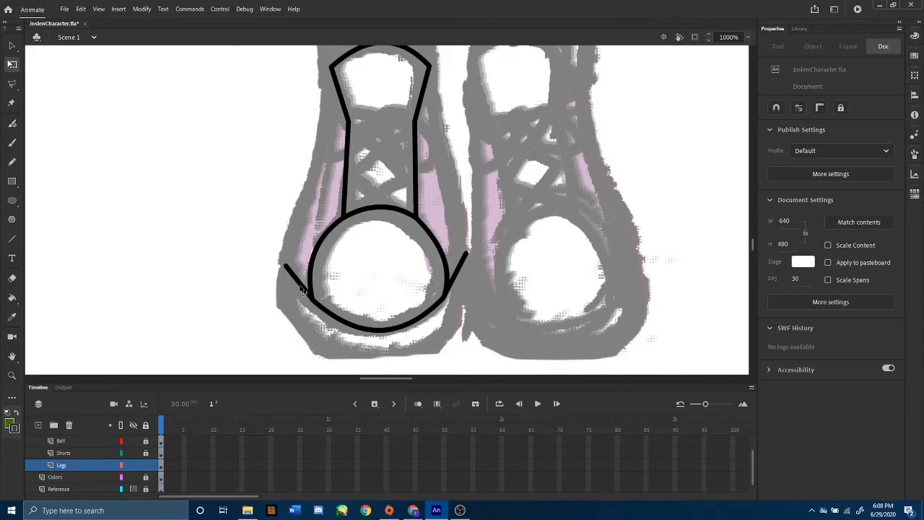
{"action": "left_click_drag", "start_coordinate": [297, 282], "coordinate": [303, 291]}
{"action": "left_click_drag", "start_coordinate": [456, 273], "coordinate": [463, 287]}
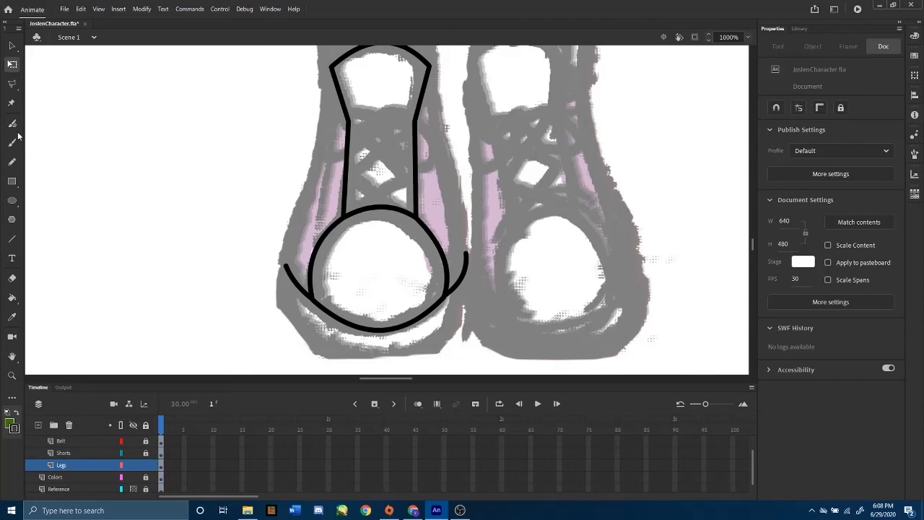
- Draw the left shoe's two outer side lines from the ends of the sole edge up toward the ankle
{"action": "left_click", "coordinate": [10, 240]}
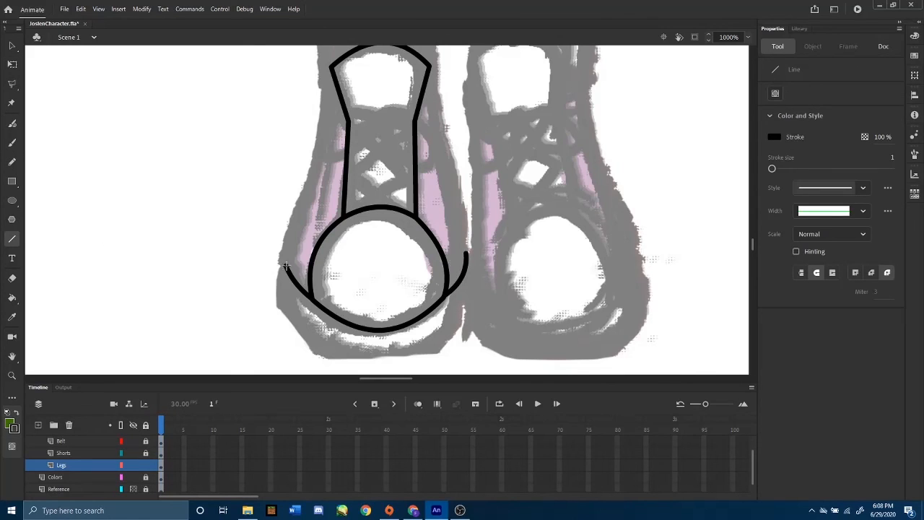
{"action": "left_click_drag", "start_coordinate": [286, 268], "coordinate": [327, 108]}
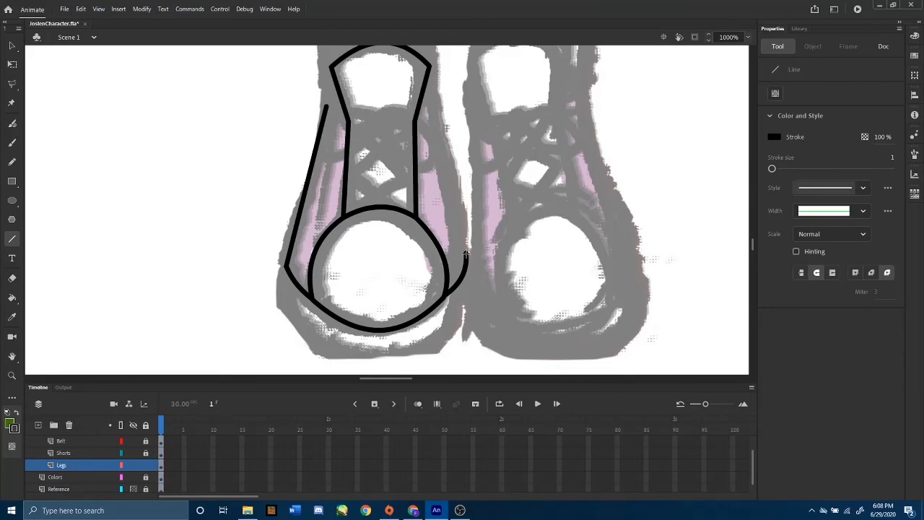
{"action": "mouse_move", "coordinate": [465, 253]}
{"action": "left_mouse_down"}
{"action": "mouse_move", "coordinate": [433, 94]}
{"action": "mouse_move", "coordinate": [431, 102]}
{"action": "left_mouse_up"}
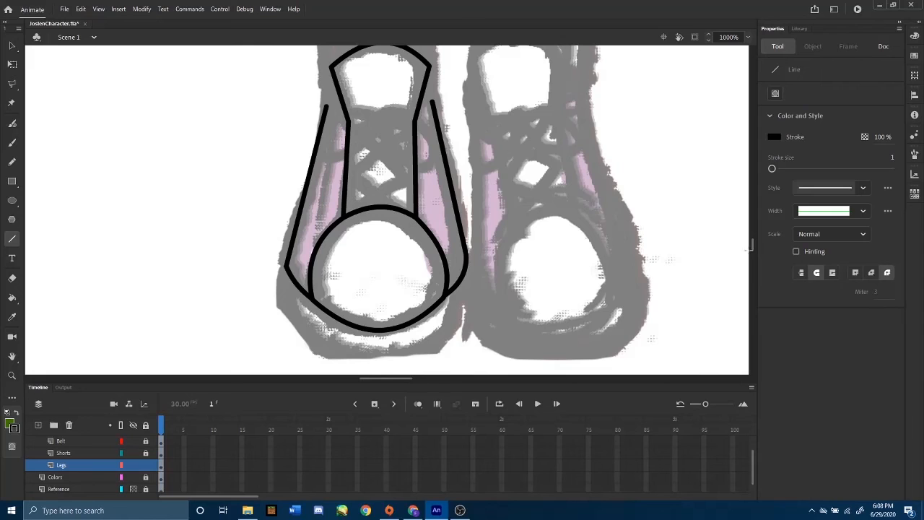
- Extend both shoe sides up to the tongue's upper corners and join them to the sock cuff with two ankle lines
{"action": "left_click_drag", "start_coordinate": [755, 246], "coordinate": [755, 241]}
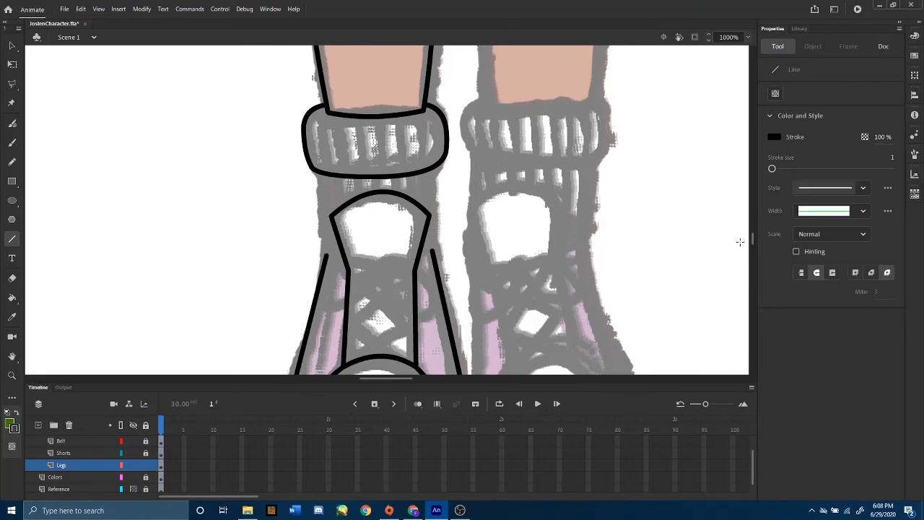
{"action": "left_click_drag", "start_coordinate": [325, 253], "coordinate": [322, 221]}
{"action": "key", "text": "ctrl+z"}
{"action": "left_click_drag", "start_coordinate": [327, 255], "coordinate": [325, 223]}
{"action": "left_click_drag", "start_coordinate": [429, 221], "coordinate": [433, 255]}
{"action": "left_click_drag", "start_coordinate": [318, 170], "coordinate": [327, 220]}
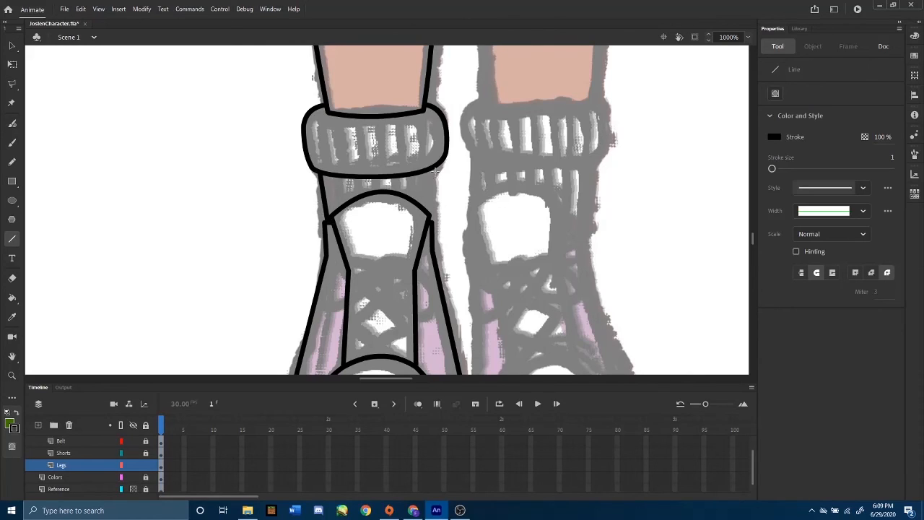
{"action": "left_click_drag", "start_coordinate": [437, 165], "coordinate": [431, 220]}
- Draw straight lines around the bottom of the left shoe to rough out the sole below the toe cap
{"action": "scroll", "coordinate": [443, 208], "scroll_direction": "down", "scroll_amount": 5}
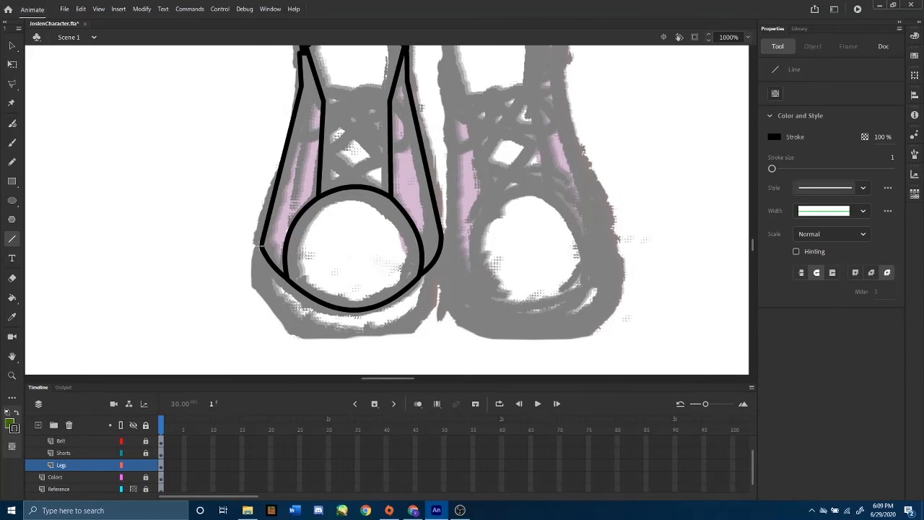
{"action": "mouse_move", "coordinate": [258, 246]}
{"action": "left_mouse_down"}
{"action": "mouse_move", "coordinate": [252, 289]}
{"action": "mouse_move", "coordinate": [289, 322]}
{"action": "mouse_move", "coordinate": [356, 342]}
{"action": "left_mouse_up"}
{"action": "left_click_drag", "start_coordinate": [356, 342], "coordinate": [445, 294]}
{"action": "left_click_drag", "start_coordinate": [446, 294], "coordinate": [442, 234]}
- Bend the rough sole lines and join their corners into one smooth rounded outline following the sketch
{"action": "key", "text": "q"}
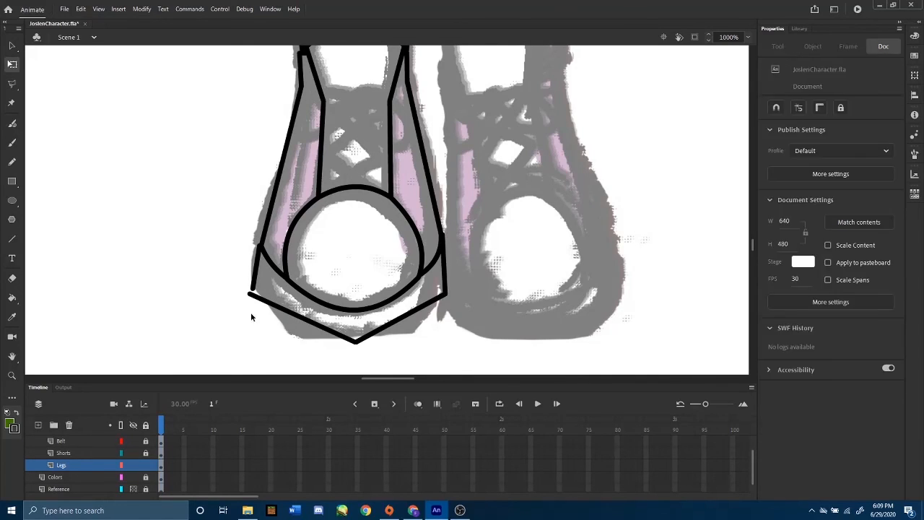
{"action": "left_click_drag", "start_coordinate": [250, 293], "coordinate": [253, 266]}
{"action": "left_click_drag", "start_coordinate": [299, 315], "coordinate": [289, 325]}
{"action": "left_click_drag", "start_coordinate": [253, 289], "coordinate": [254, 289]}
{"action": "left_click_drag", "start_coordinate": [402, 318], "coordinate": [414, 332]}
{"action": "mouse_move", "coordinate": [446, 267]}
{"action": "left_mouse_down"}
{"action": "mouse_move", "coordinate": [456, 272]}
{"action": "mouse_move", "coordinate": [442, 296]}
{"action": "mouse_move", "coordinate": [445, 269]}
{"action": "left_mouse_up"}
{"action": "left_click_drag", "start_coordinate": [431, 311], "coordinate": [429, 314]}
{"action": "mouse_move", "coordinate": [255, 289]}
{"action": "left_mouse_down"}
{"action": "mouse_move", "coordinate": [266, 295]}
{"action": "mouse_move", "coordinate": [261, 273]}
{"action": "left_mouse_up"}
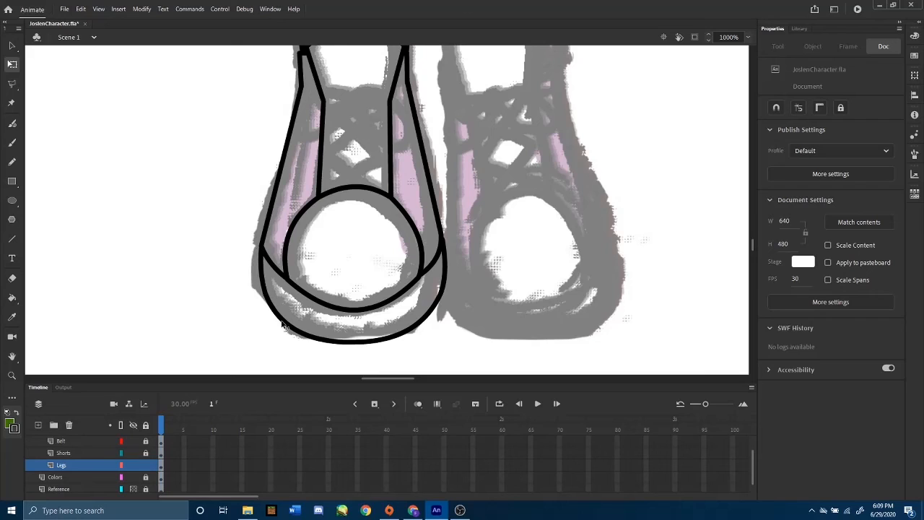
{"action": "left_click_drag", "start_coordinate": [282, 324], "coordinate": [284, 319]}
{"action": "left_click_drag", "start_coordinate": [355, 342], "coordinate": [357, 337]}
{"action": "left_click_drag", "start_coordinate": [421, 322], "coordinate": [421, 318]}
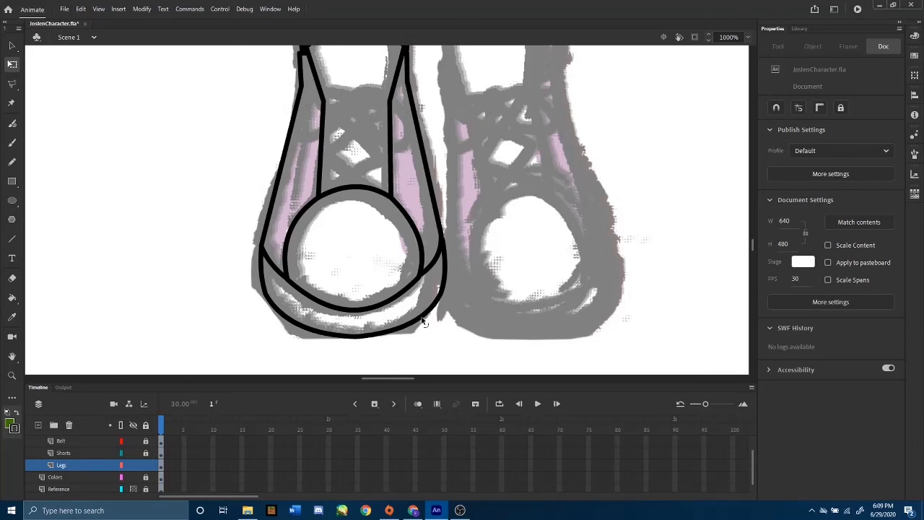
{"action": "mouse_move", "coordinate": [357, 312]}
{"action": "left_mouse_down"}
{"action": "mouse_move", "coordinate": [356, 290]}
{"action": "mouse_move", "coordinate": [367, 300]}
{"action": "left_mouse_up"}
{"action": "key", "text": "ctrl+z"}
{"action": "left_click_drag", "start_coordinate": [364, 306], "coordinate": [367, 311]}
- Draw a horizontal line across the left shoe tongue between its two inner corners
{"action": "mouse_move", "coordinate": [388, 234]}
{"action": "left_mouse_down"}
{"action": "mouse_move", "coordinate": [385, 287]}
{"action": "mouse_move", "coordinate": [382, 257]}
{"action": "mouse_move", "coordinate": [396, 296]}
{"action": "mouse_move", "coordinate": [405, 292]}
{"action": "mouse_move", "coordinate": [422, 237]}
{"action": "mouse_move", "coordinate": [445, 309]}
{"action": "left_mouse_up"}
{"action": "left_click_drag", "start_coordinate": [406, 234], "coordinate": [384, 255]}
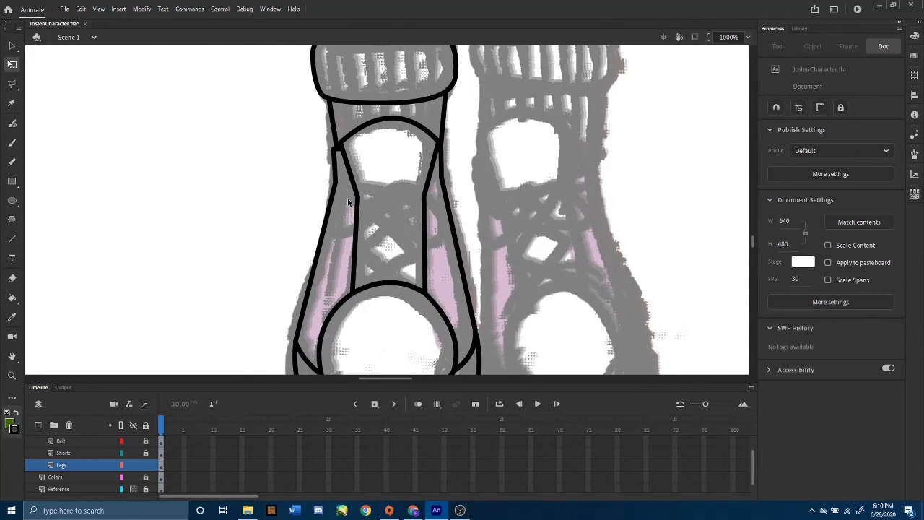
{"action": "left_click", "coordinate": [10, 239]}
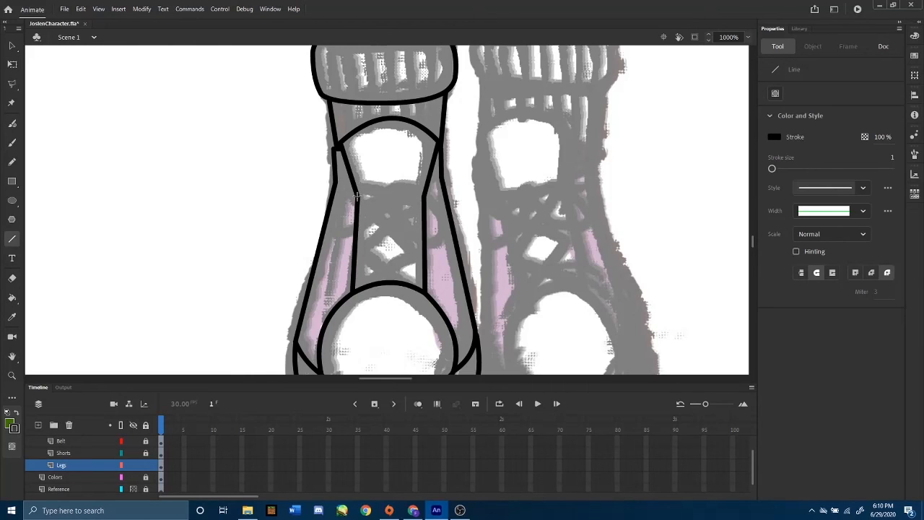
{"action": "left_click_drag", "start_coordinate": [357, 196], "coordinate": [424, 197]}
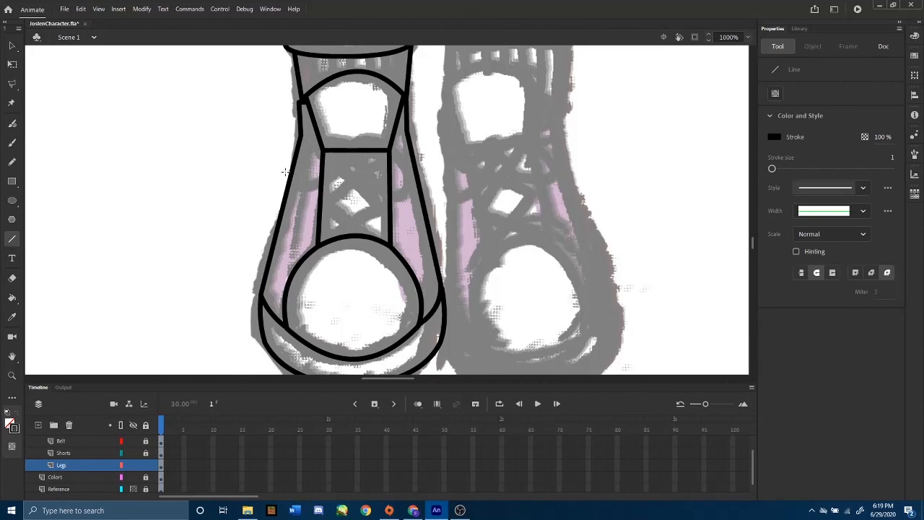
- Draw short, closely spaced vertical lines over the middle of the tongue's horizontal line to form a solid lace knot
{"action": "mouse_move", "coordinate": [347, 144]}
{"action": "left_mouse_down"}
{"action": "mouse_move", "coordinate": [338, 163]}
{"action": "mouse_move", "coordinate": [349, 160]}
{"action": "left_mouse_up"}
{"action": "left_click_drag", "start_coordinate": [353, 143], "coordinate": [353, 165]}
{"action": "left_click_drag", "start_coordinate": [356, 142], "coordinate": [357, 166]}
{"action": "left_click_drag", "start_coordinate": [380, 162], "coordinate": [412, 150]}
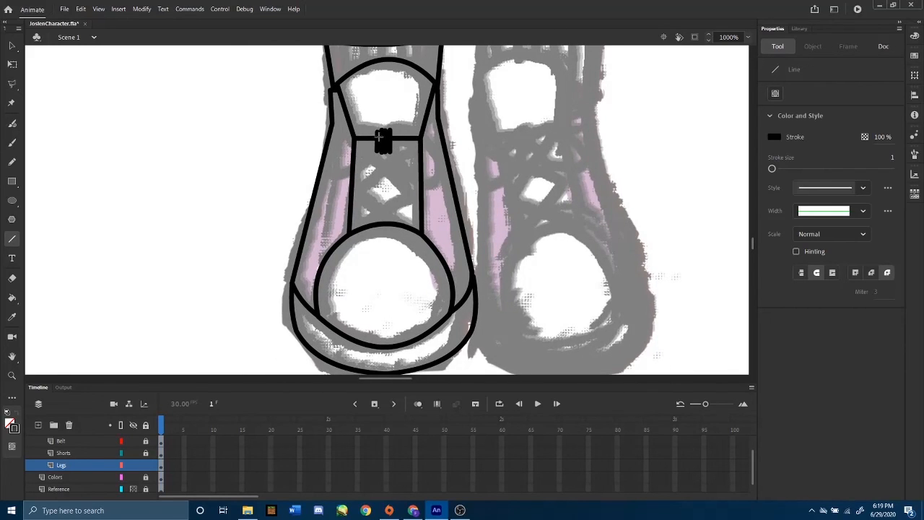
- Draw a slanted line from the lace knot past the shoe's outer side and move the whole line onto the empty area beside the shoe
{"action": "mouse_move", "coordinate": [381, 142]}
{"action": "left_mouse_down"}
{"action": "mouse_move", "coordinate": [306, 140]}
{"action": "mouse_move", "coordinate": [289, 198]}
{"action": "mouse_move", "coordinate": [279, 187]}
{"action": "left_mouse_up"}
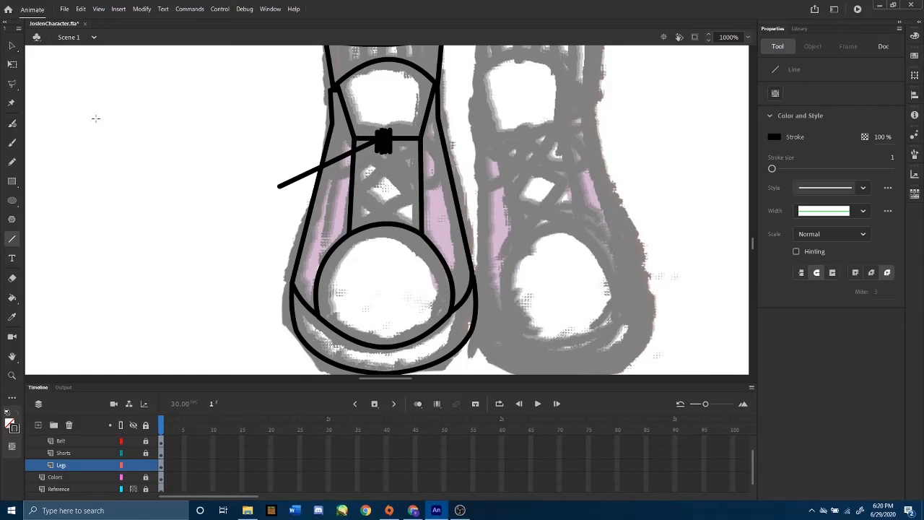
{"action": "left_click", "coordinate": [11, 46]}
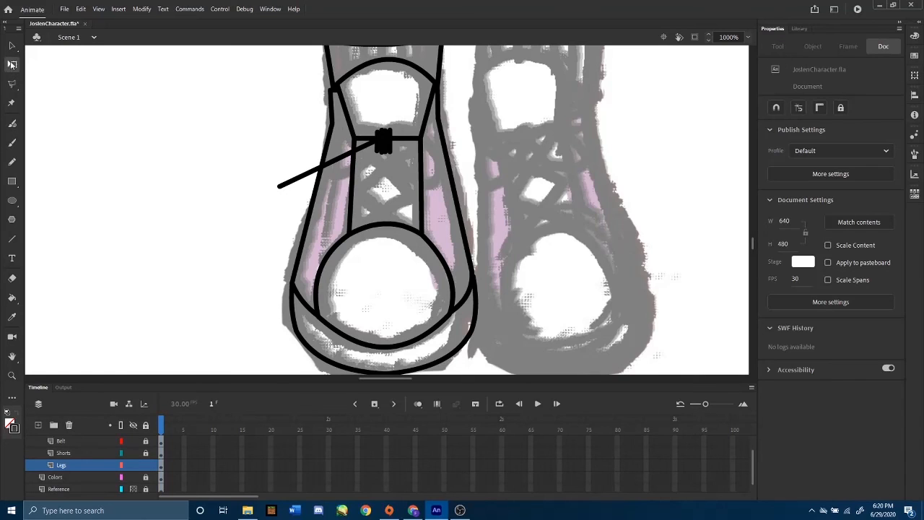
{"action": "left_click", "coordinate": [302, 180]}
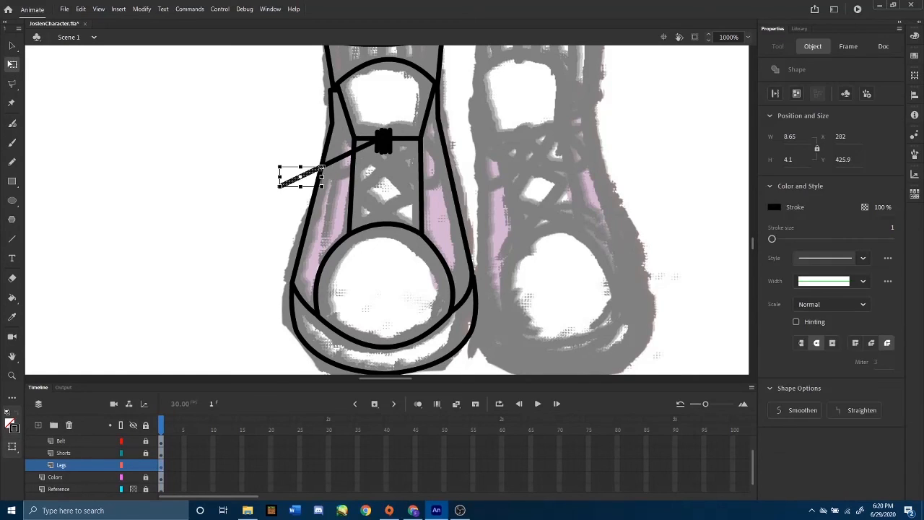
{"action": "left_click_drag", "start_coordinate": [323, 168], "coordinate": [377, 139]}
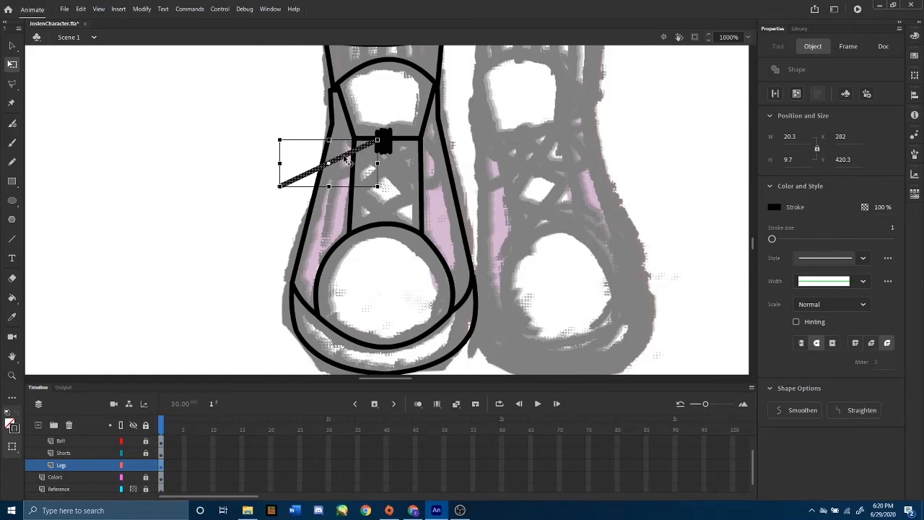
{"action": "left_click_drag", "start_coordinate": [330, 168], "coordinate": [161, 182]}
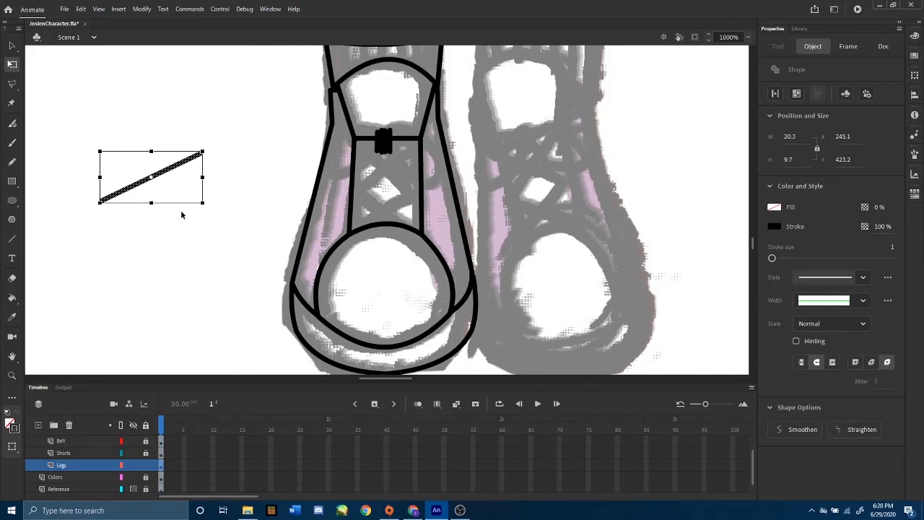
- Bow the detached lace line upward and connect its two ends with a straight line
{"action": "left_click", "coordinate": [168, 234]}
{"action": "left_click_drag", "start_coordinate": [160, 179], "coordinate": [151, 159]}
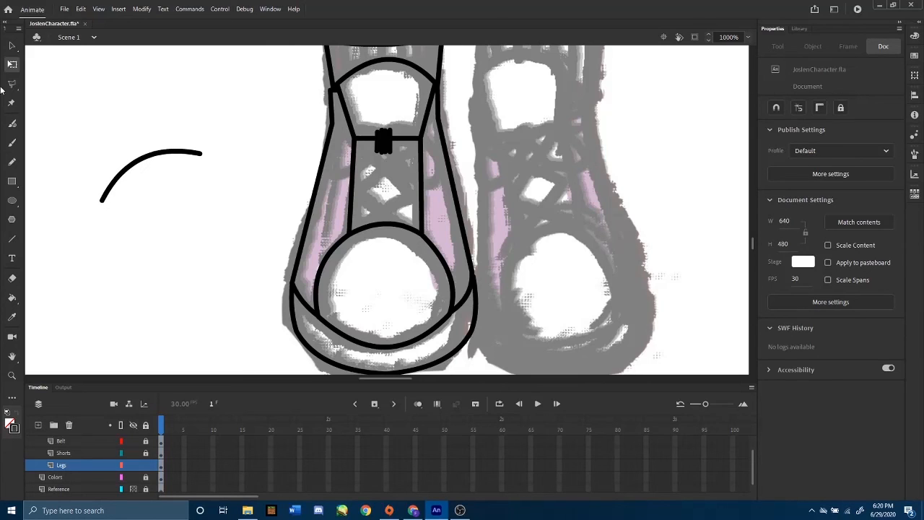
{"action": "left_click", "coordinate": [11, 238]}
{"action": "left_click_drag", "start_coordinate": [102, 202], "coordinate": [201, 153]}
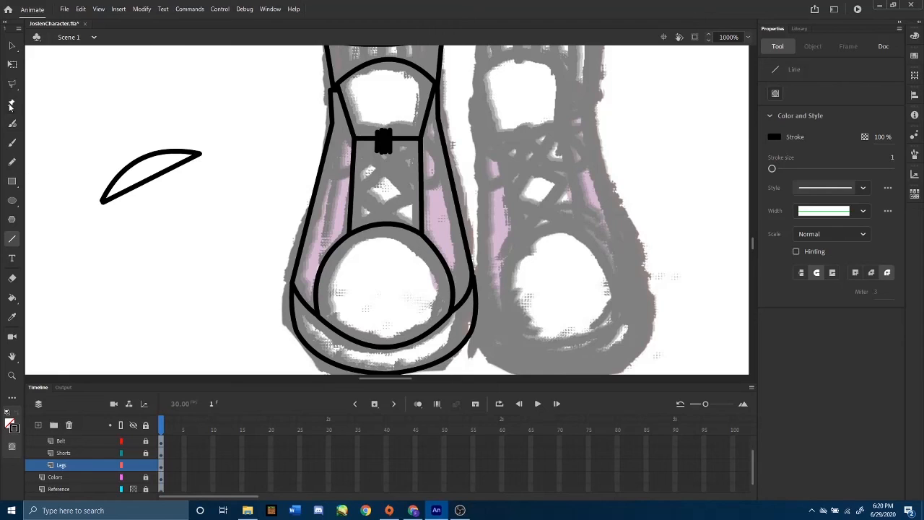
- Reshape the closed lace outline into a teardrop loop by pulling its lower end and underside downward
{"action": "left_click", "coordinate": [12, 64]}
{"action": "left_click_drag", "start_coordinate": [104, 206], "coordinate": [81, 252]}
{"action": "left_click", "coordinate": [103, 200]}
{"action": "key", "text": "Delete"}
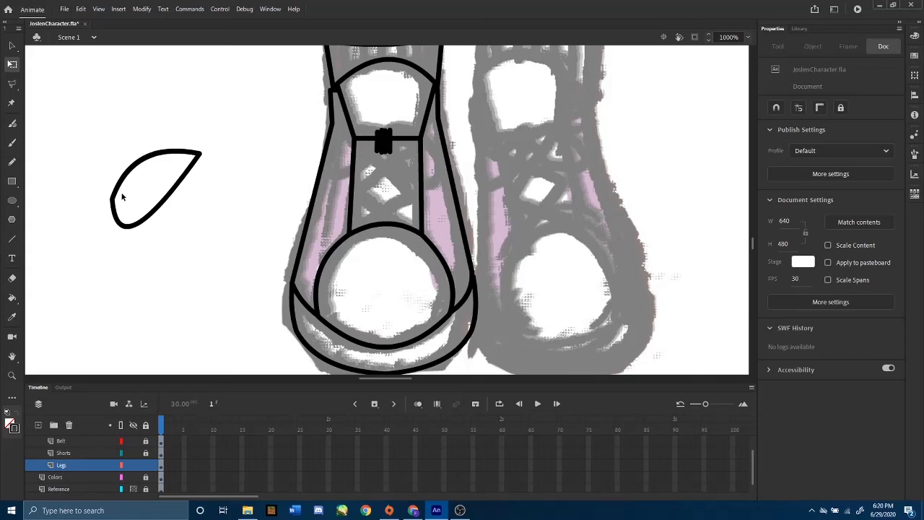
- Slim the detached teardrop lace loop by pulling its outer side inward and adjusting its curves
{"action": "left_click_drag", "start_coordinate": [112, 202], "coordinate": [117, 187]}
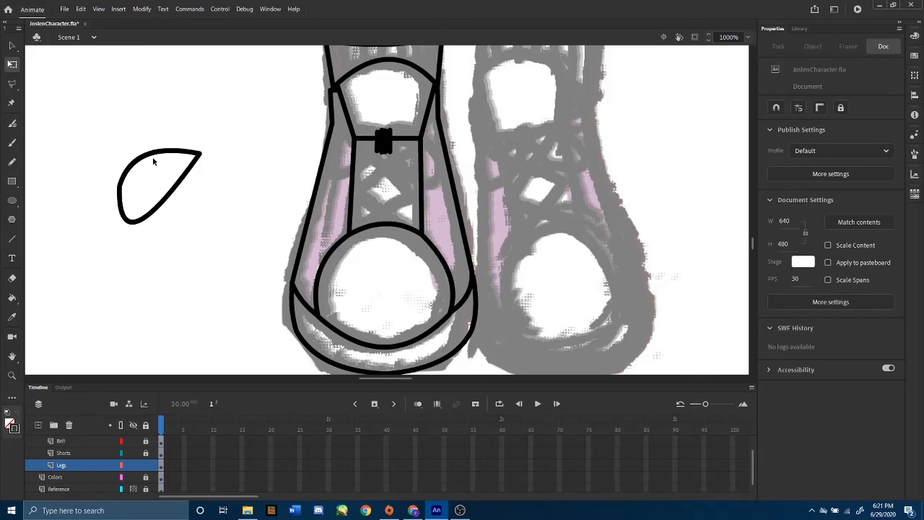
{"action": "left_click_drag", "start_coordinate": [120, 190], "coordinate": [160, 221]}
{"action": "key", "text": "ctrl+z"}
{"action": "key", "text": "ctrl+z"}
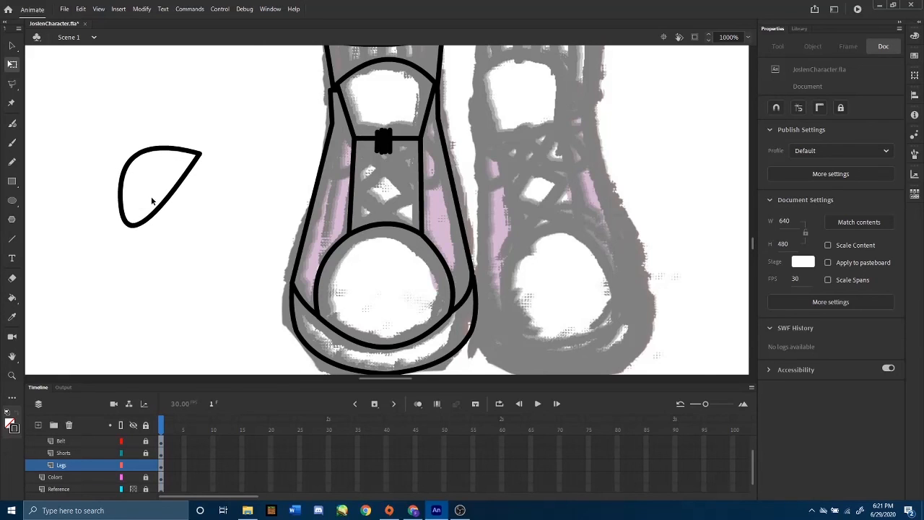
{"action": "left_click_drag", "start_coordinate": [124, 174], "coordinate": [136, 173]}
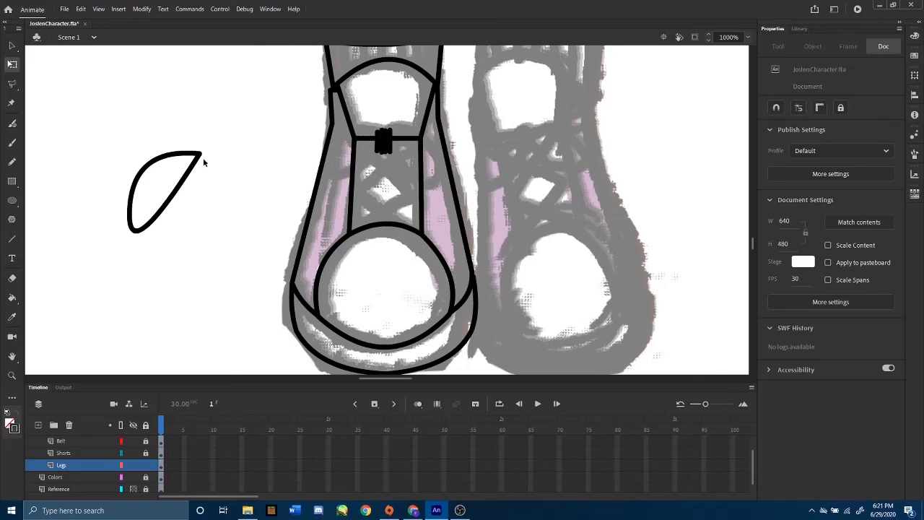
- Draw two rows of crossed lace lines down the shoe's tongue, from the horizontal lace line to the toe cap
{"action": "left_click", "coordinate": [12, 242]}
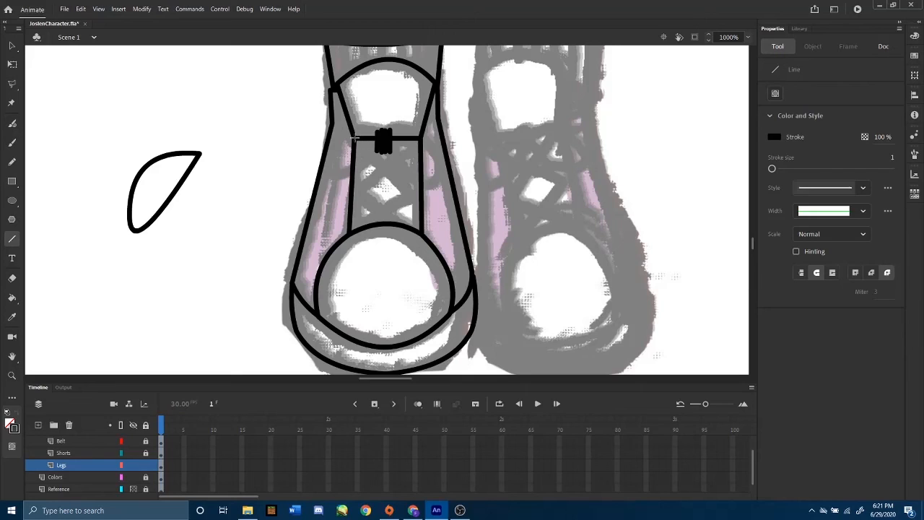
{"action": "left_click_drag", "start_coordinate": [354, 138], "coordinate": [420, 191]}
{"action": "mouse_move", "coordinate": [417, 139]}
{"action": "left_mouse_down"}
{"action": "mouse_move", "coordinate": [353, 187]}
{"action": "mouse_move", "coordinate": [416, 236]}
{"action": "left_mouse_up"}
{"action": "key", "text": "ctrl+z"}
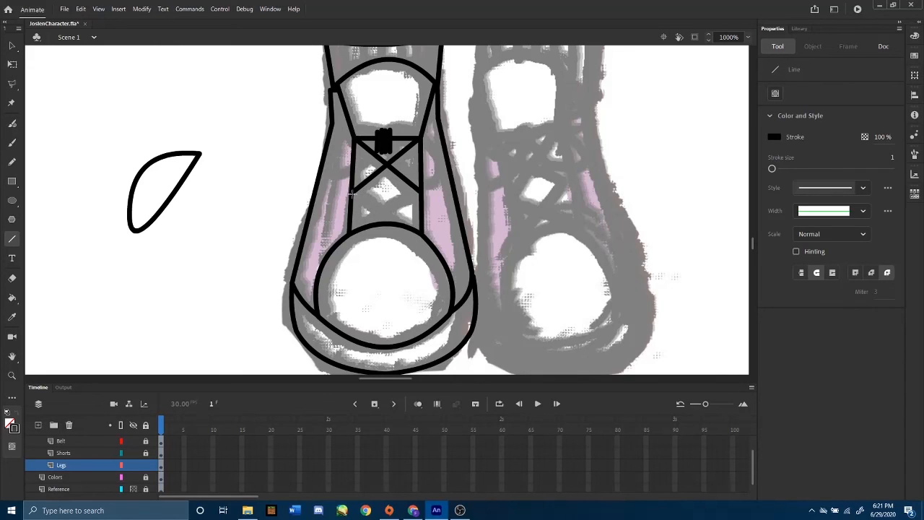
{"action": "left_click_drag", "start_coordinate": [352, 194], "coordinate": [421, 235]}
{"action": "left_click_drag", "start_coordinate": [415, 194], "coordinate": [354, 231]}
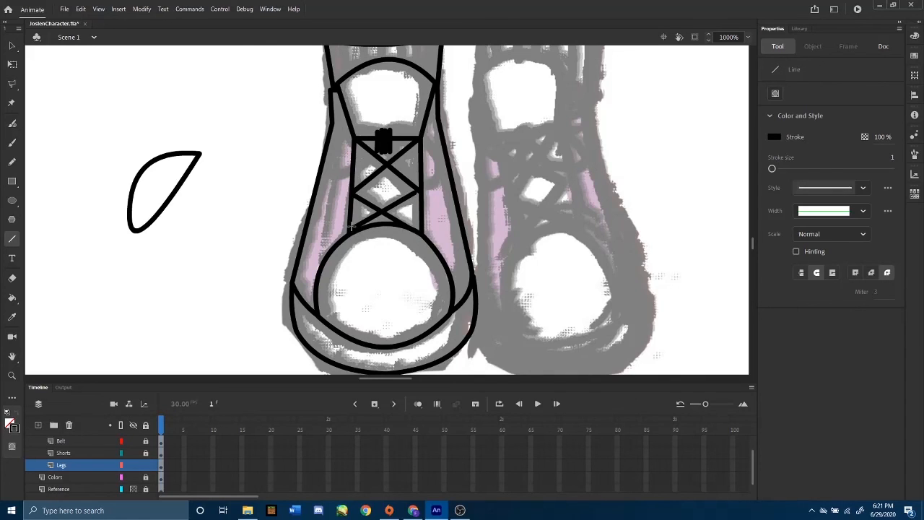
- Duplicate the teardrop lace loop, flip the copy horizontally and place it beside the original as a mirrored pair
{"action": "left_click", "coordinate": [11, 45]}
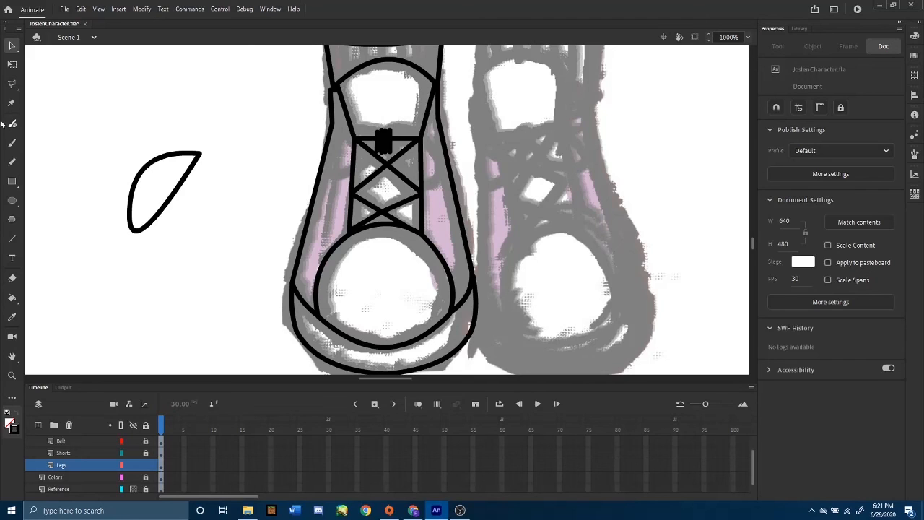
{"action": "left_click_drag", "start_coordinate": [102, 123], "coordinate": [217, 278]}
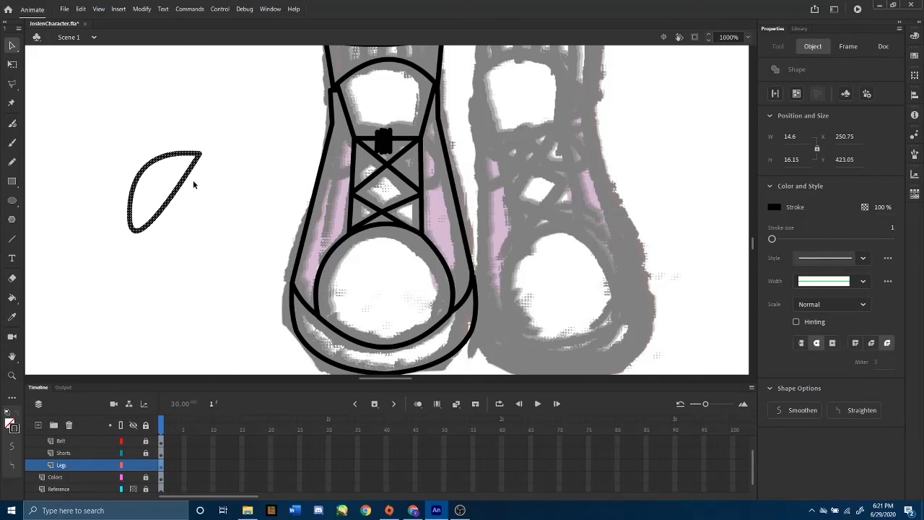
{"action": "key", "text": "ctrl+v"}
{"action": "left_click_drag", "start_coordinate": [411, 208], "coordinate": [237, 204]}
{"action": "right_click", "coordinate": [238, 204]}
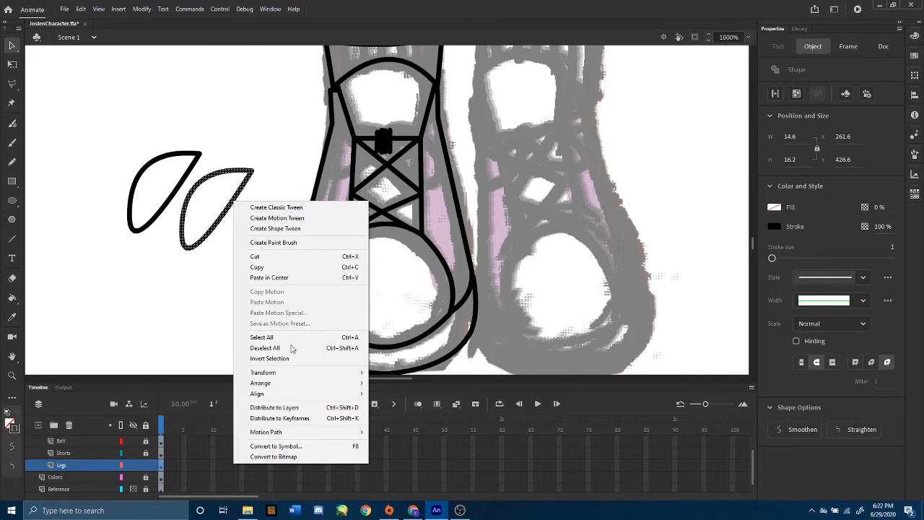
{"action": "mouse_move", "coordinate": [295, 376]}
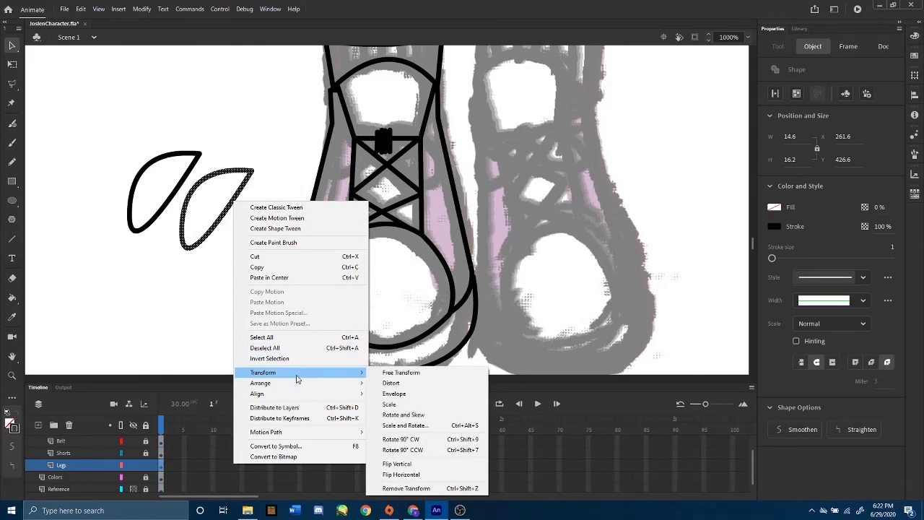
{"action": "left_click", "coordinate": [419, 476]}
{"action": "left_click_drag", "start_coordinate": [250, 203], "coordinate": [283, 187]}
{"action": "left_click", "coordinate": [136, 221]}
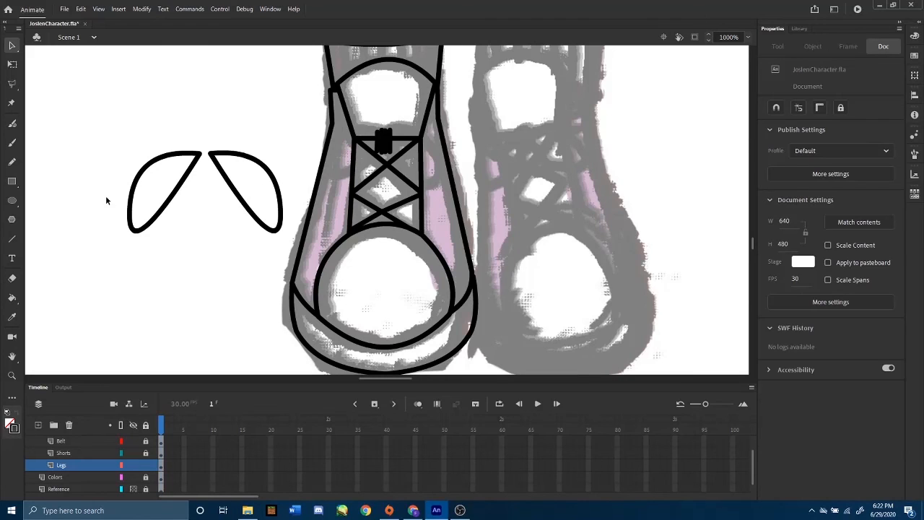
- Move both lace loops onto the lace knot and resize the pair to fit, about 32.8 wide
{"action": "left_click_drag", "start_coordinate": [91, 112], "coordinate": [454, 219]}
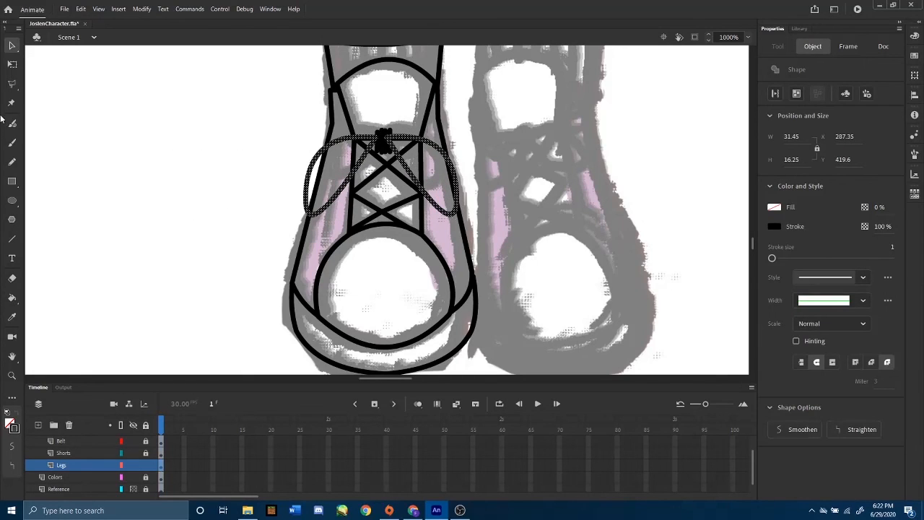
{"action": "left_click", "coordinate": [11, 64]}
{"action": "left_click_drag", "start_coordinate": [462, 175], "coordinate": [468, 175]}
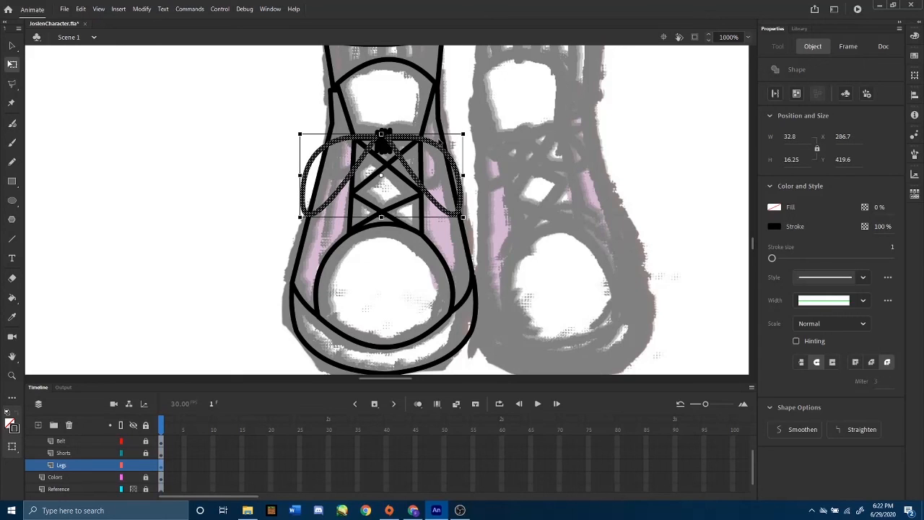
{"action": "left_click_drag", "start_coordinate": [431, 145], "coordinate": [433, 144]}
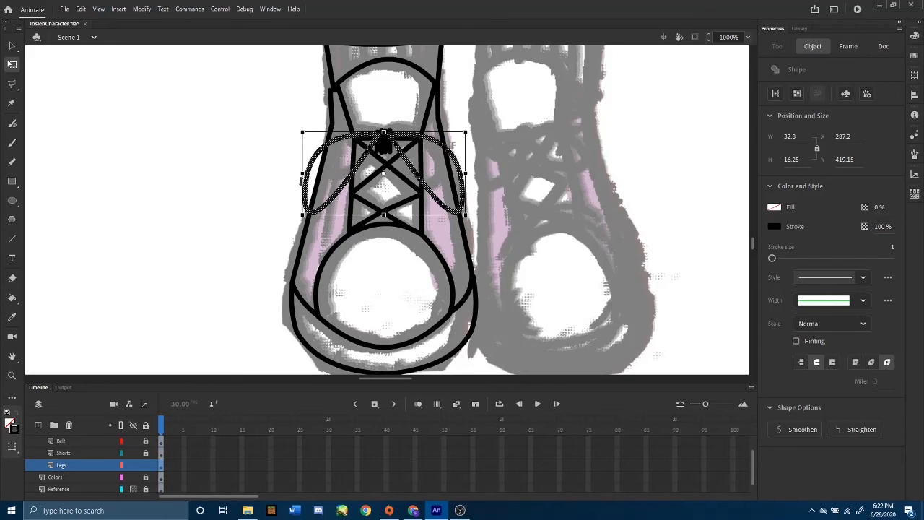
{"action": "mouse_move", "coordinate": [383, 215]}
{"action": "left_mouse_down"}
{"action": "mouse_move", "coordinate": [382, 223]}
{"action": "mouse_move", "coordinate": [384, 214]}
{"action": "left_mouse_up"}
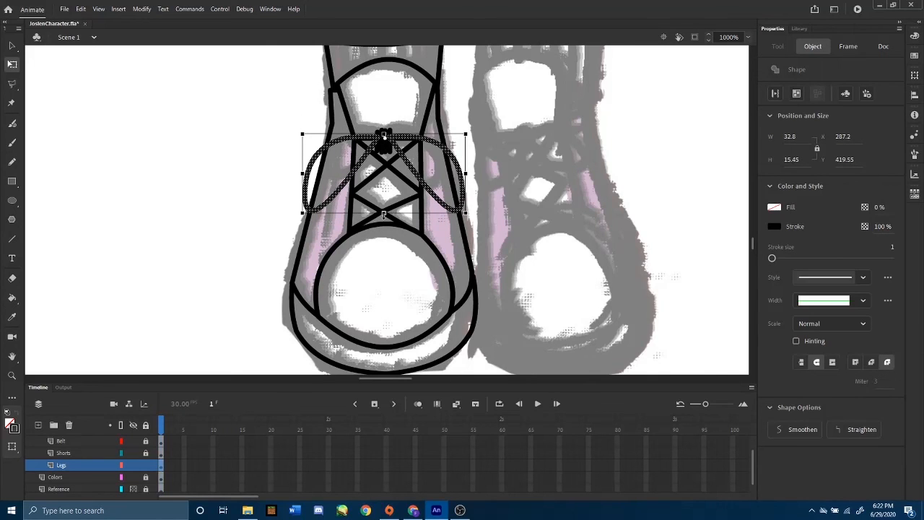
{"action": "left_click", "coordinate": [199, 213]}
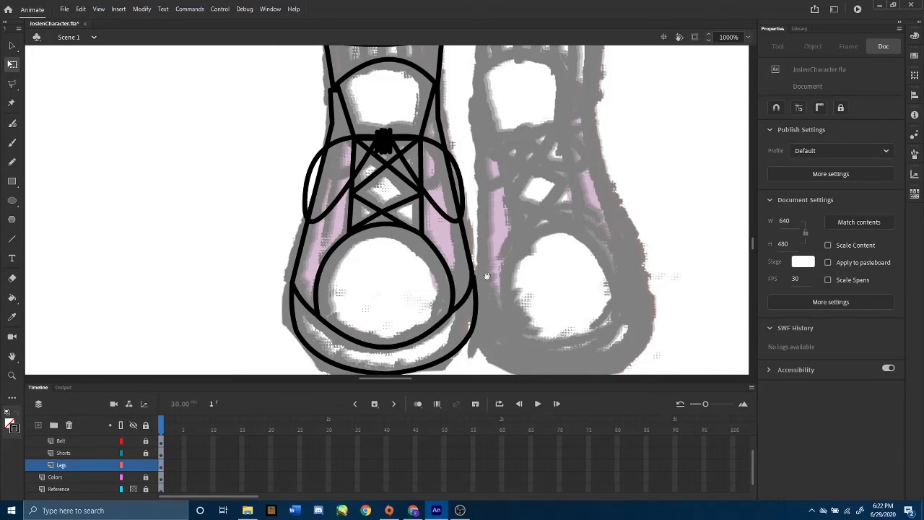
- Pull the lower curves on both sides of the outlined shoe's sole slightly inward
{"action": "left_click_drag", "start_coordinate": [536, 249], "coordinate": [488, 242]}
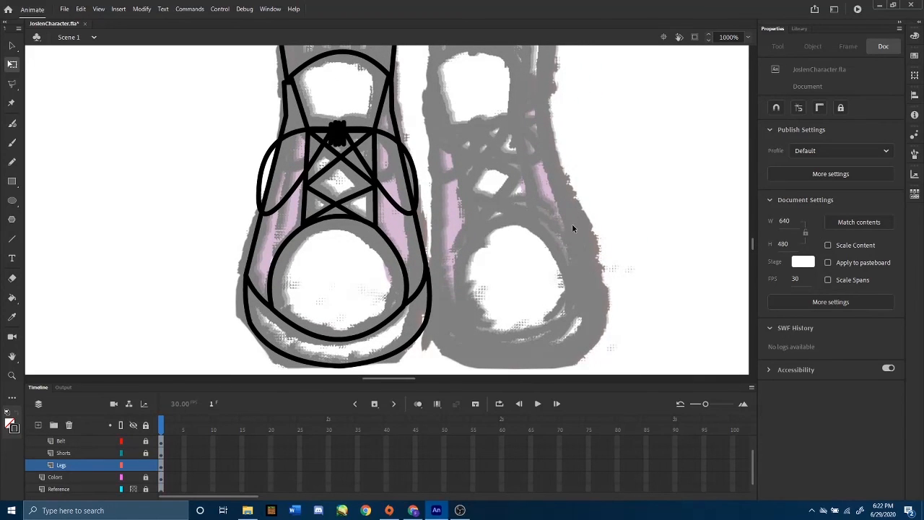
{"action": "key", "text": "ctrl+minus"}
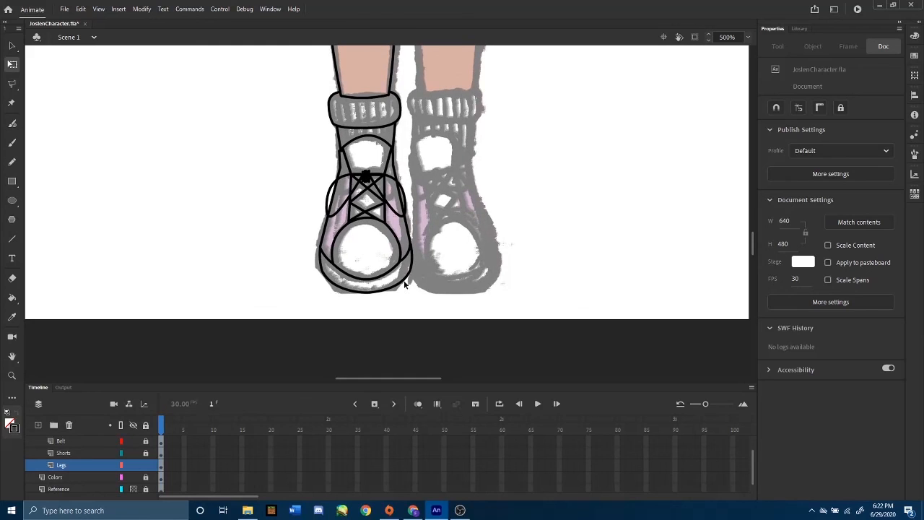
{"action": "key", "text": "ctrl+equal"}
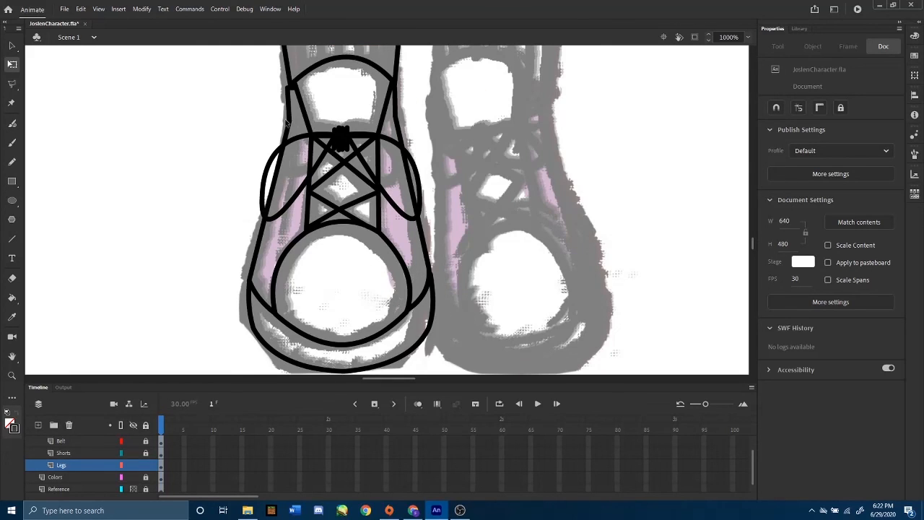
{"action": "left_click_drag", "start_coordinate": [252, 328], "coordinate": [252, 320]}
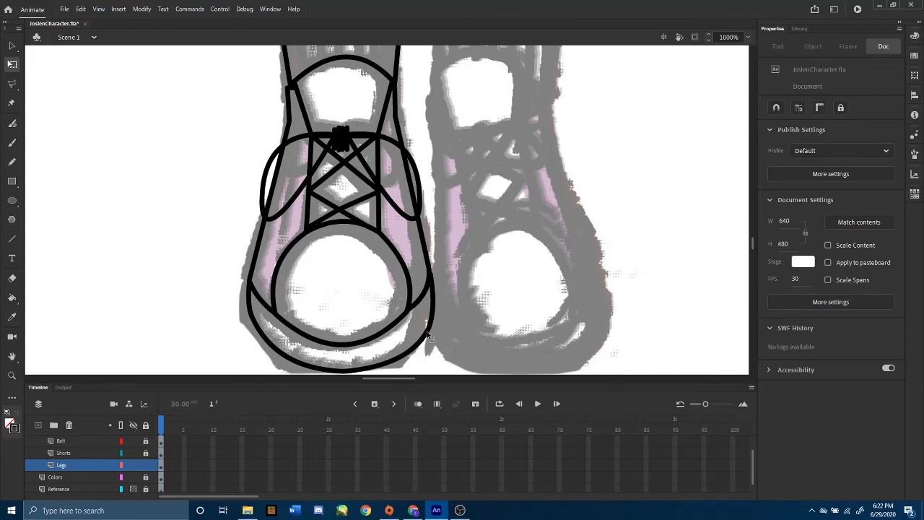
{"action": "left_click_drag", "start_coordinate": [427, 334], "coordinate": [428, 326]}
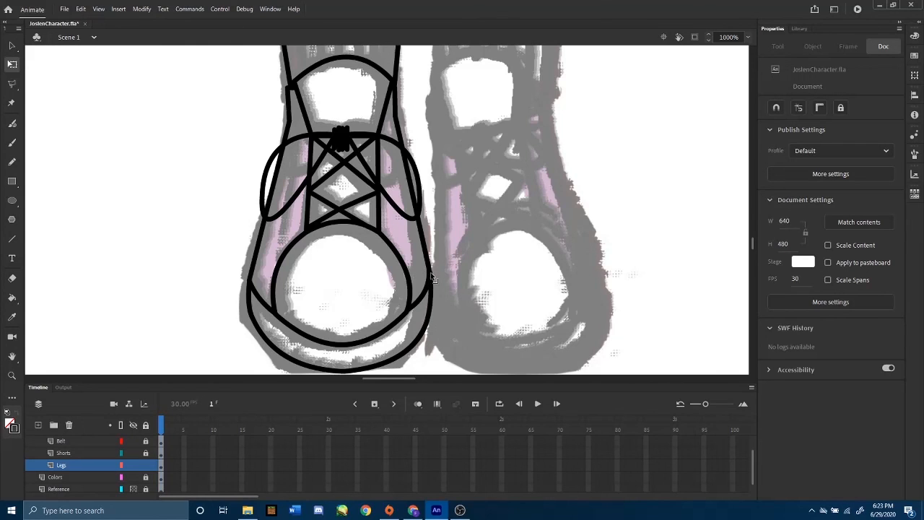
{"action": "left_click_drag", "start_coordinate": [486, 236], "coordinate": [488, 242]}
- Rotate the complete outlined leg, sock and shoe slightly outward around a pivot at the shorts' hem, and nudge it into place
{"action": "scroll", "coordinate": [461, 232], "scroll_direction": "down", "scroll_amount": 3}
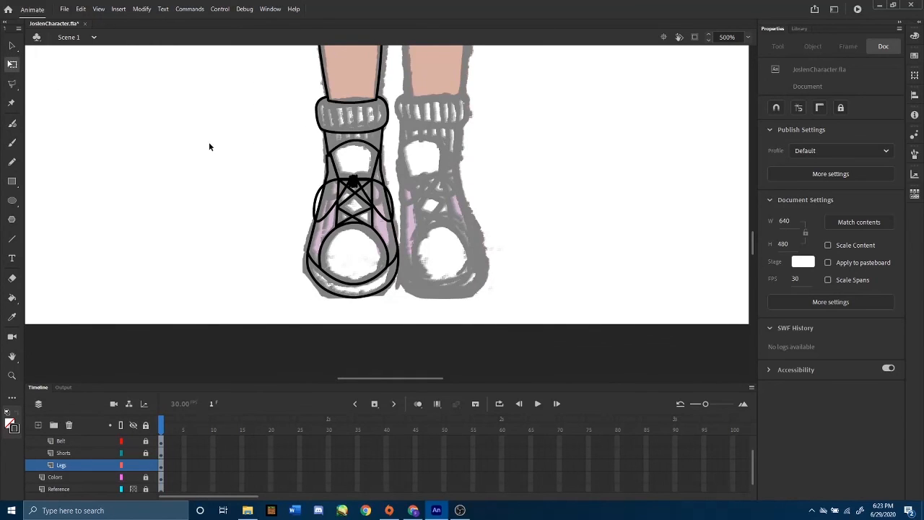
{"action": "mouse_move", "coordinate": [192, 122]}
{"action": "left_mouse_down"}
{"action": "mouse_move", "coordinate": [397, 299]}
{"action": "mouse_move", "coordinate": [414, 328]}
{"action": "left_mouse_up"}
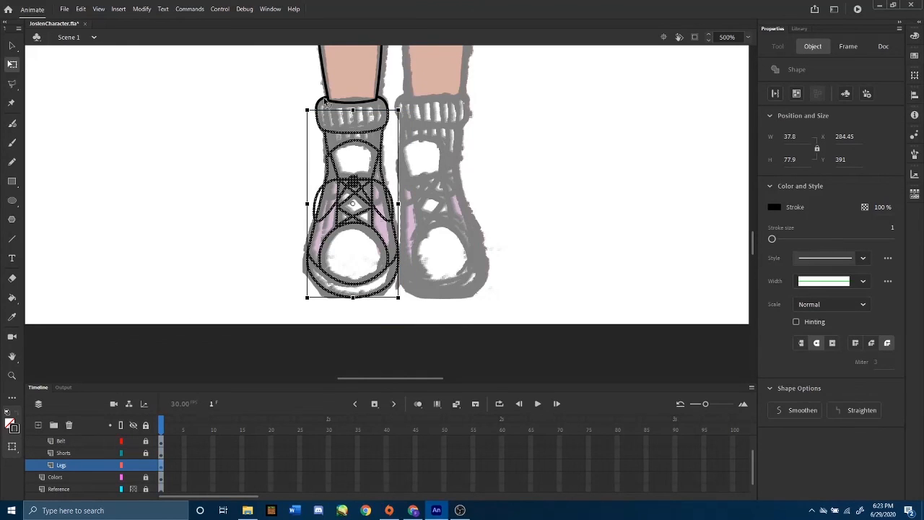
{"action": "left_click_drag", "start_coordinate": [353, 109], "coordinate": [353, 97]}
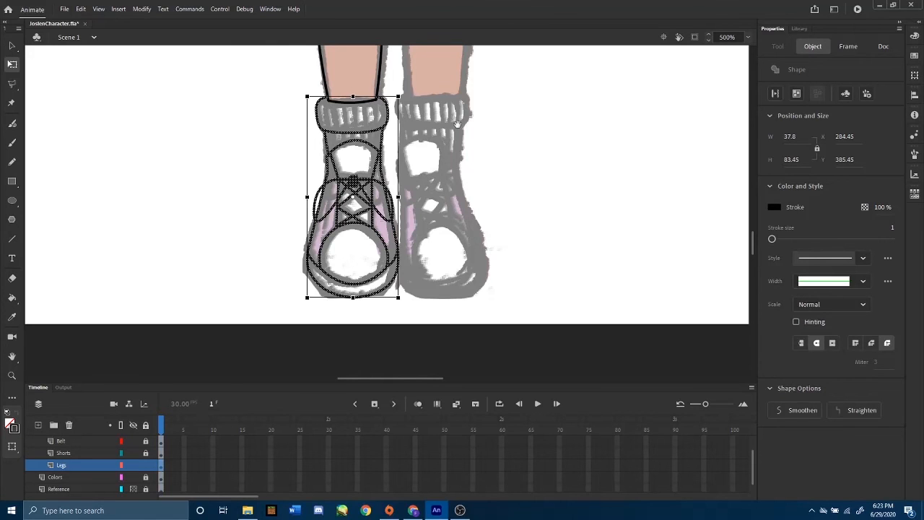
{"action": "scroll", "coordinate": [458, 124], "scroll_direction": "up", "scroll_amount": 5}
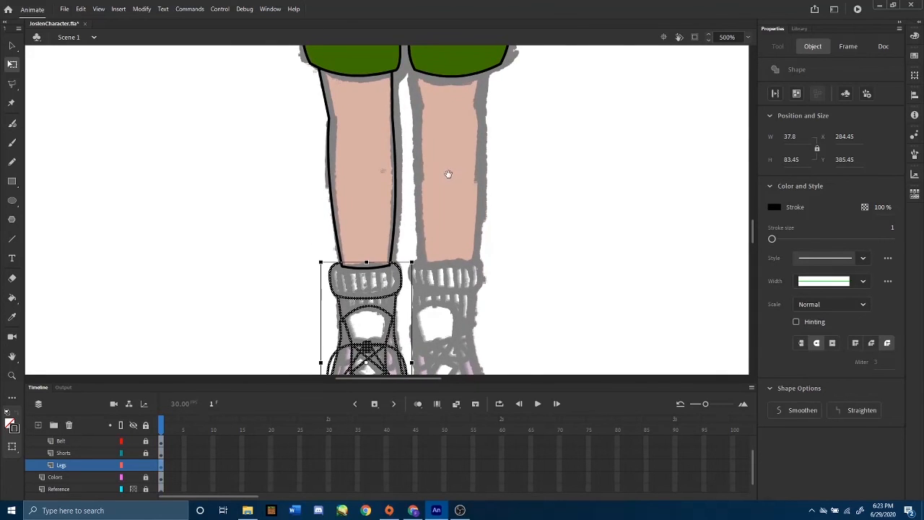
{"action": "left_click_drag", "start_coordinate": [448, 174], "coordinate": [419, 195]}
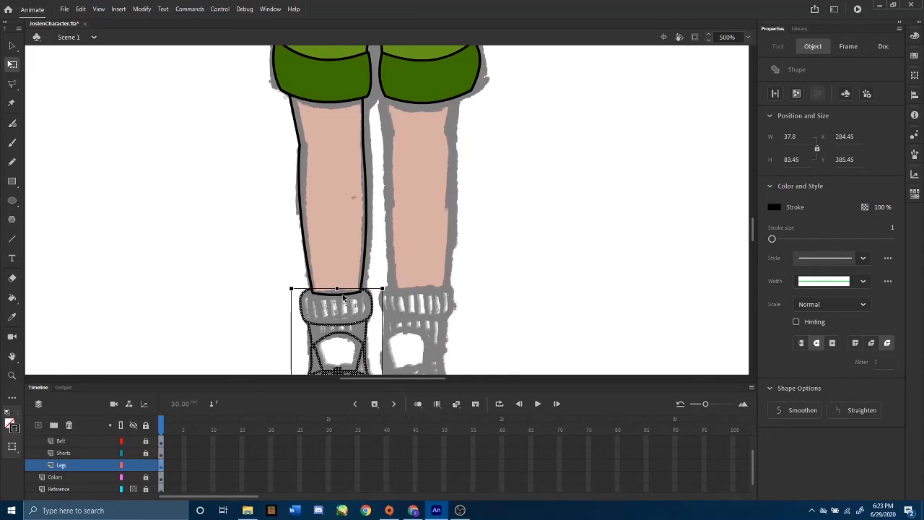
{"action": "left_click", "coordinate": [367, 224], "text": "shift"}
{"action": "left_click", "coordinate": [304, 216], "text": "shift"}
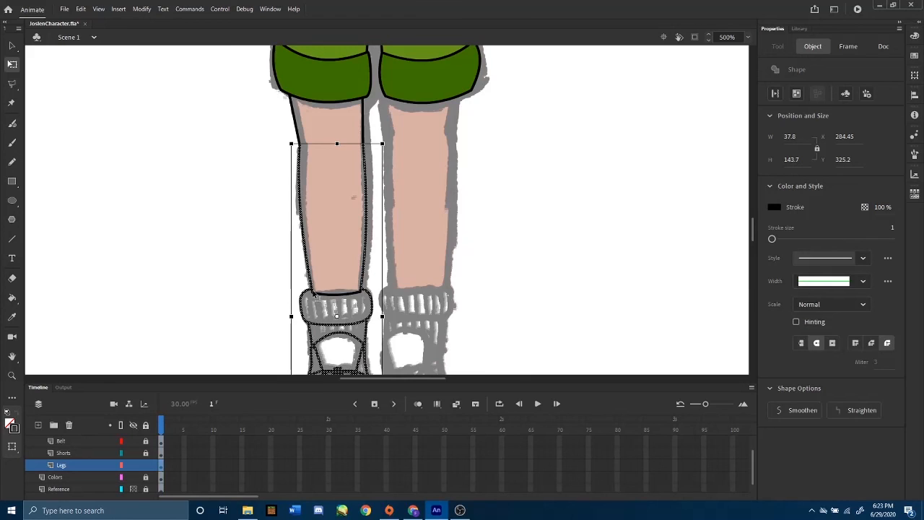
{"action": "left_click", "coordinate": [329, 293], "text": "shift"}
{"action": "left_click", "coordinate": [296, 124], "text": "shift"}
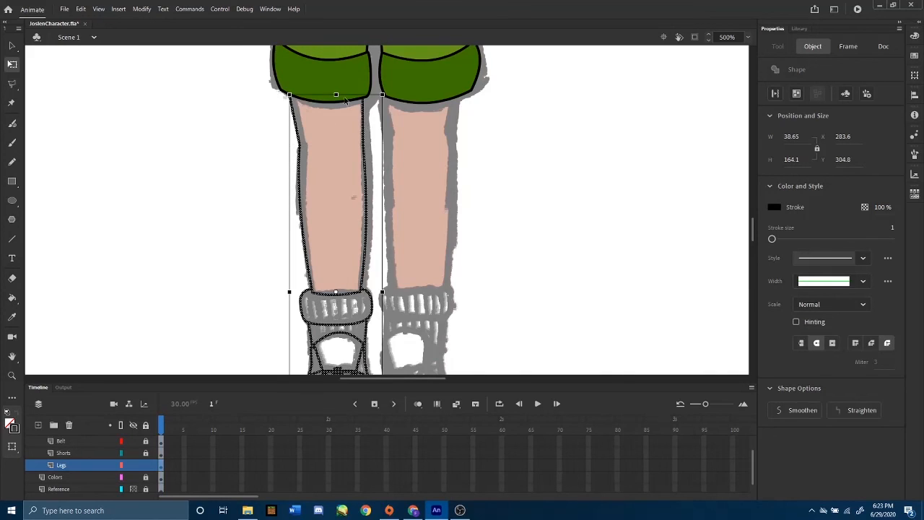
{"action": "left_click", "coordinate": [351, 95], "text": "shift"}
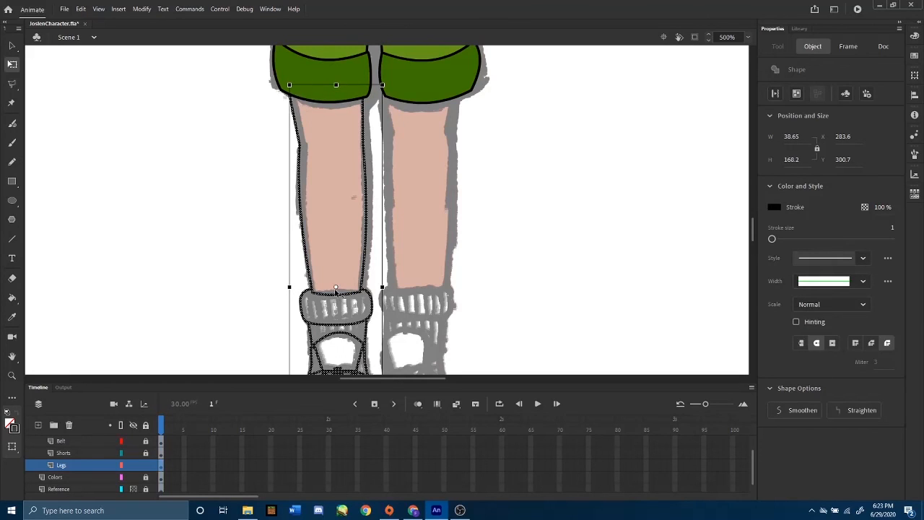
{"action": "left_click_drag", "start_coordinate": [336, 288], "coordinate": [330, 179]}
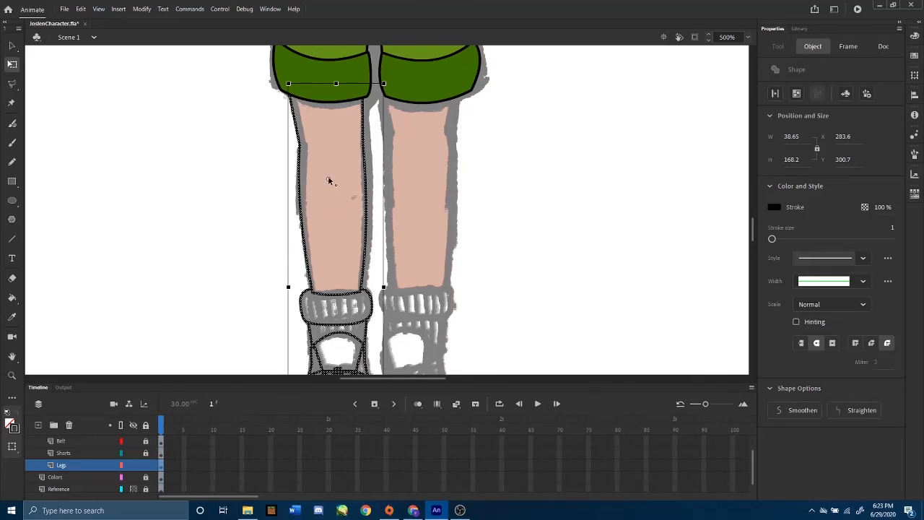
{"action": "left_click_drag", "start_coordinate": [323, 130], "coordinate": [323, 109]}
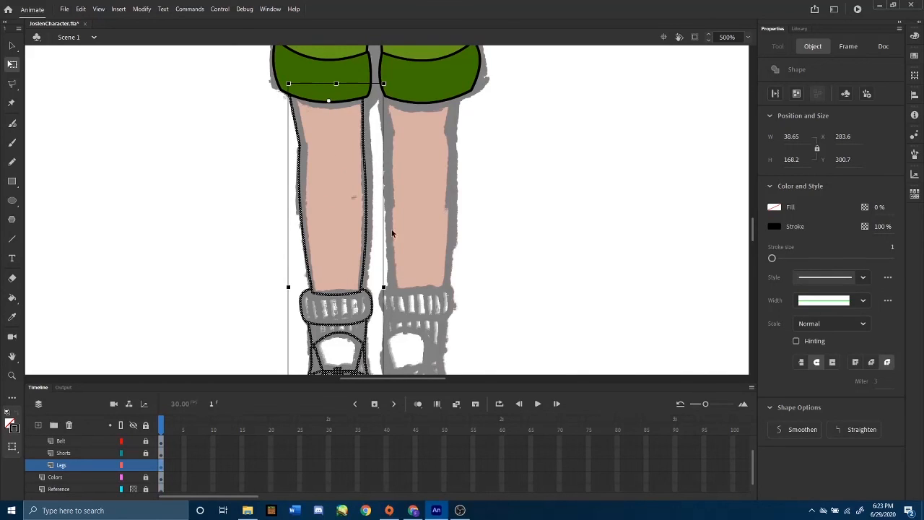
{"action": "mouse_move", "coordinate": [389, 89]}
{"action": "left_mouse_down"}
{"action": "mouse_move", "coordinate": [396, 94]}
{"action": "mouse_move", "coordinate": [386, 88]}
{"action": "left_mouse_up"}
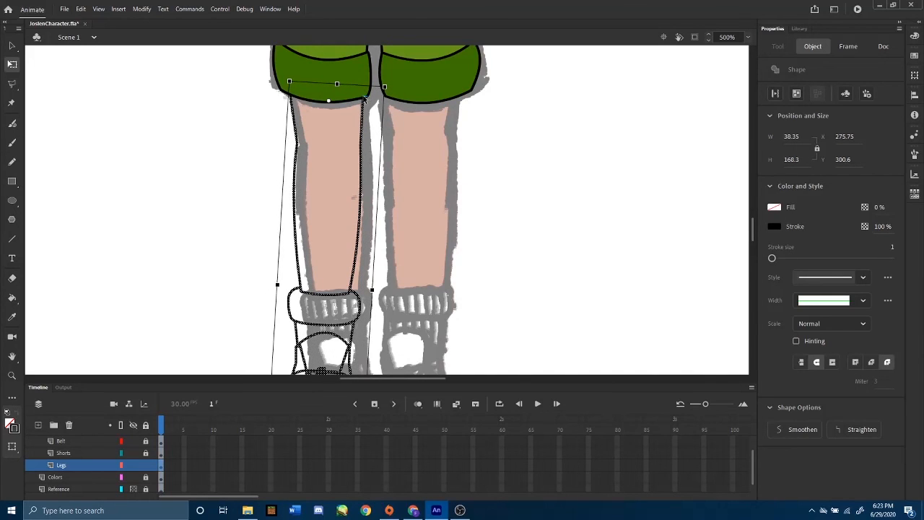
{"action": "left_click_drag", "start_coordinate": [365, 100], "coordinate": [364, 137]}
- Paste a copy of the outlined leg, sock and shoe and flip it horizontally
{"action": "left_click_drag", "start_coordinate": [453, 217], "coordinate": [408, 144]}
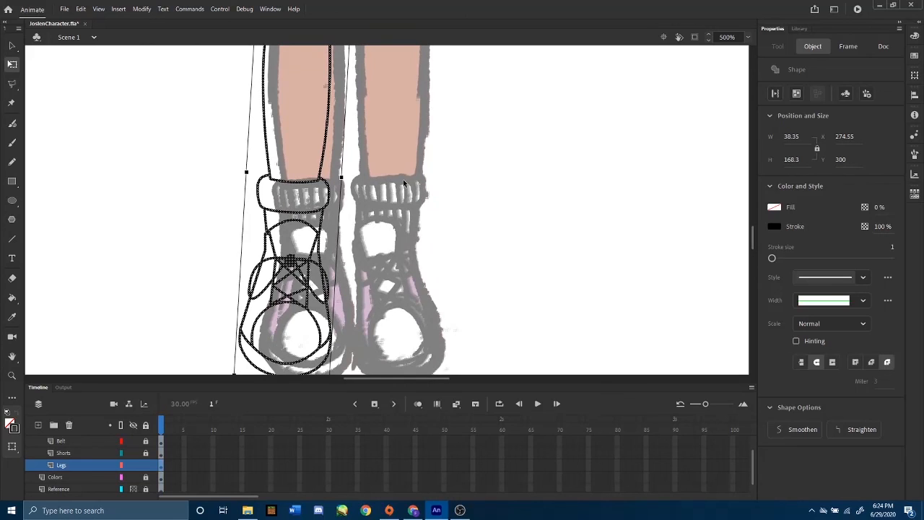
{"action": "key", "text": "ctrl+v"}
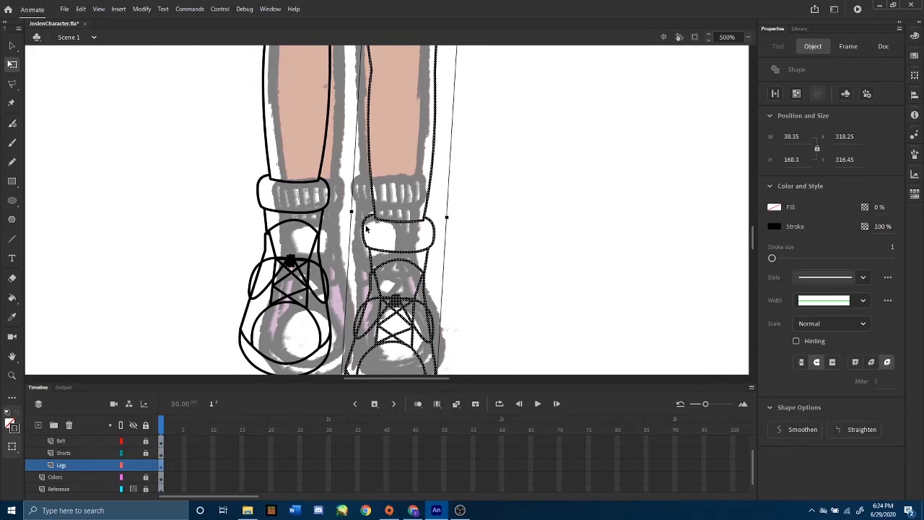
{"action": "right_click", "coordinate": [391, 226]}
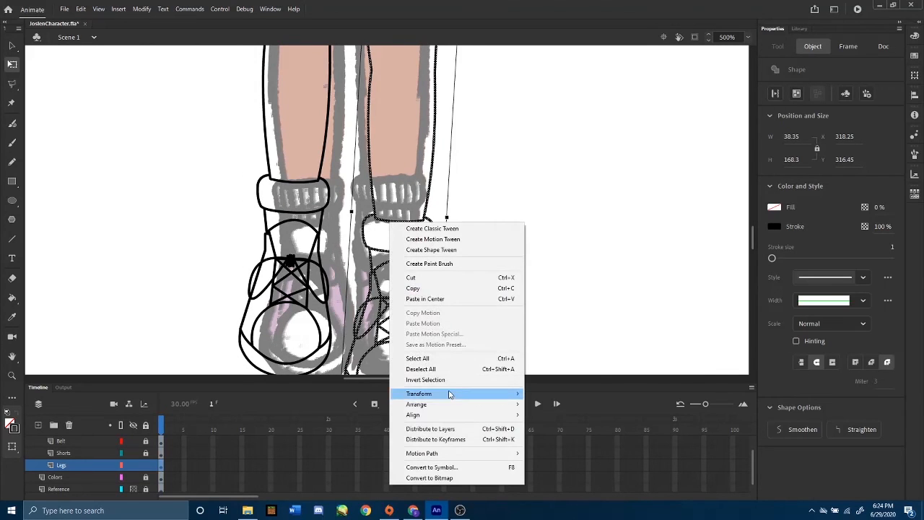
{"action": "mouse_move", "coordinate": [450, 395]}
{"action": "left_click", "coordinate": [563, 495]}
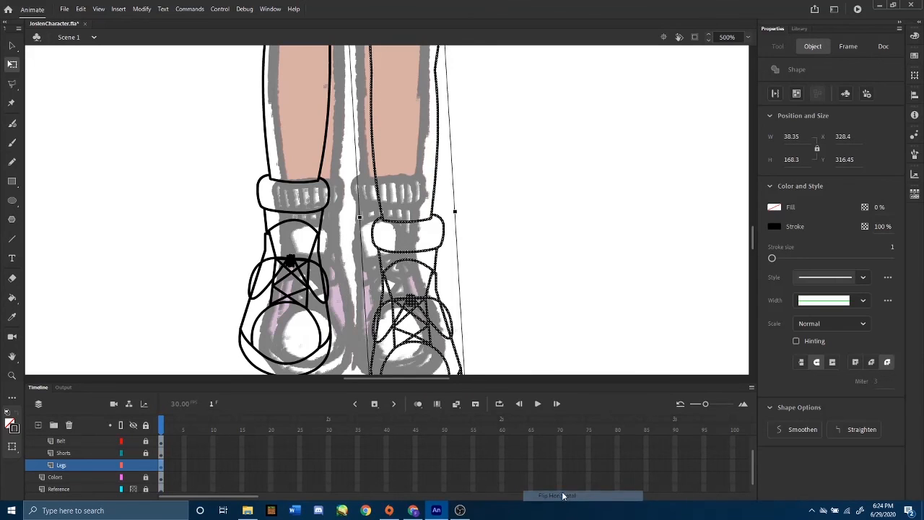
- Move the mirrored leg outline up under the other shorts cuff, over the sketched second leg, and deselect it
{"action": "left_click_drag", "start_coordinate": [538, 196], "coordinate": [532, 322]}
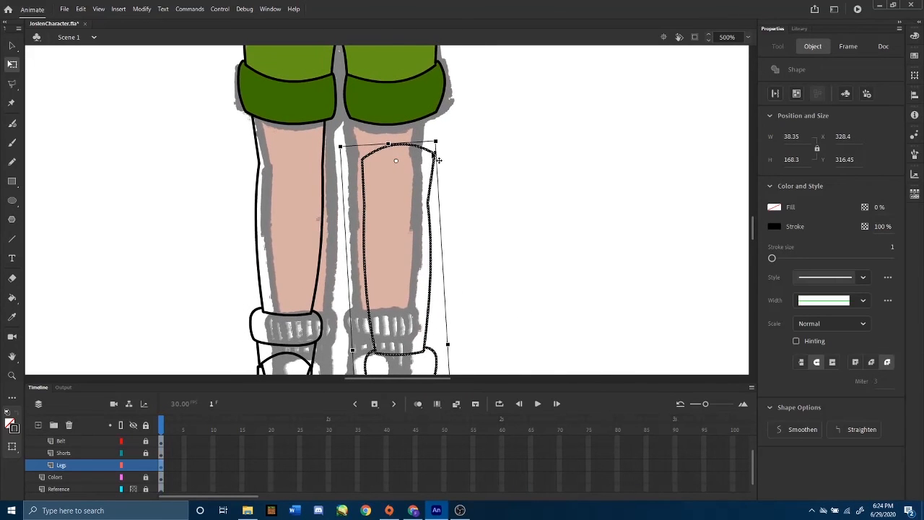
{"action": "left_click_drag", "start_coordinate": [433, 157], "coordinate": [429, 117]}
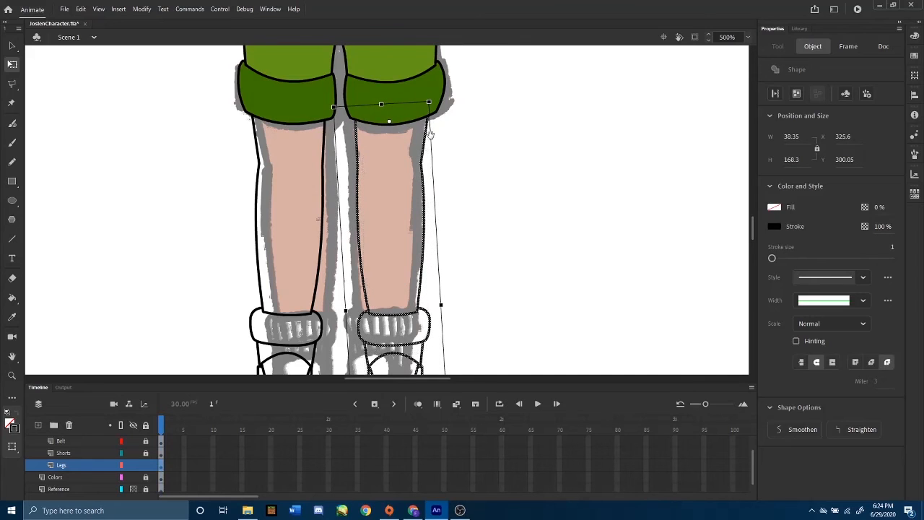
{"action": "left_click_drag", "start_coordinate": [437, 222], "coordinate": [444, 112]}
{"action": "scroll", "coordinate": [444, 112], "scroll_direction": "down", "scroll_amount": 3}
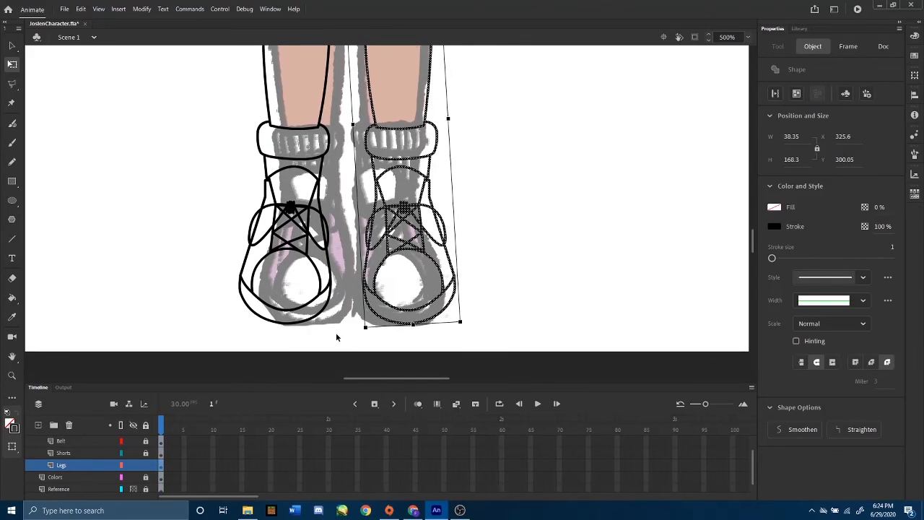
{"action": "scroll", "coordinate": [470, 299], "scroll_direction": "up", "scroll_amount": 9}
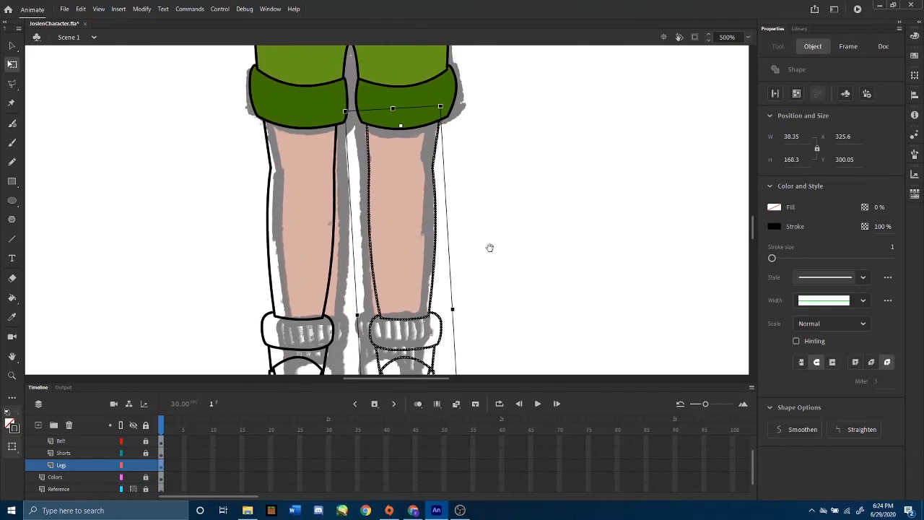
{"action": "left_click", "coordinate": [472, 252]}
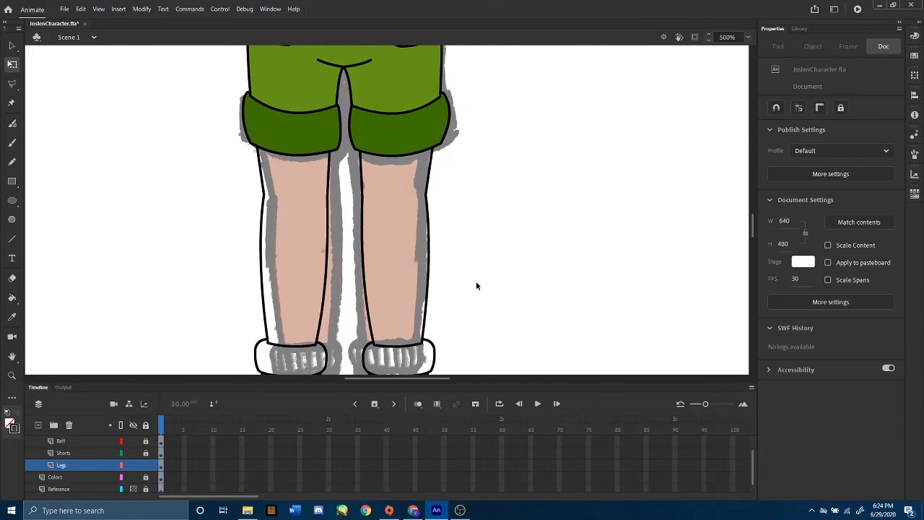
- Sample the brown skin colour from the character's arm and fill both legs with it
{"action": "key", "text": "ctrl+minus"}
{"action": "mouse_move", "coordinate": [451, 297]}
{"action": "left_mouse_down"}
{"action": "mouse_move", "coordinate": [452, 230]}
{"action": "mouse_move", "coordinate": [444, 342]}
{"action": "left_mouse_up"}
{"action": "mouse_move", "coordinate": [451, 211]}
{"action": "left_mouse_down"}
{"action": "mouse_move", "coordinate": [426, 384]}
{"action": "mouse_move", "coordinate": [457, 151]}
{"action": "mouse_move", "coordinate": [456, 341]}
{"action": "left_mouse_up"}
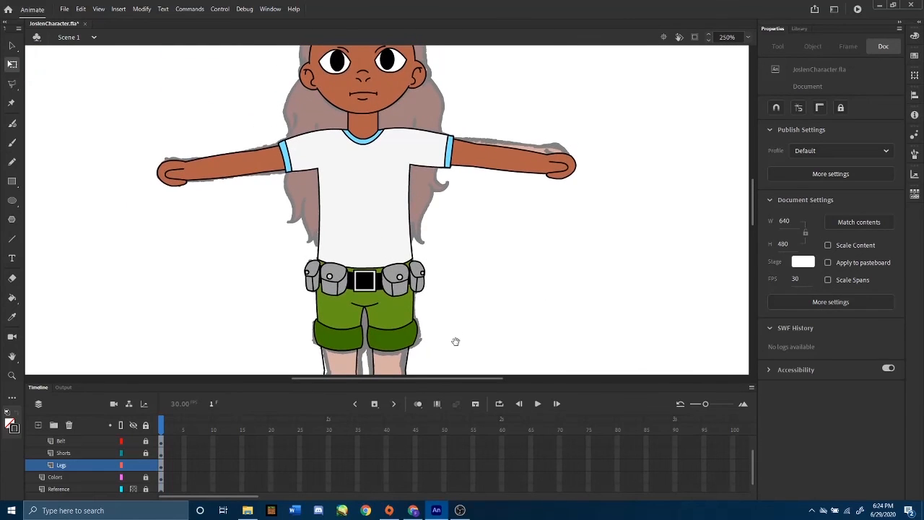
{"action": "left_click", "coordinate": [13, 317]}
{"action": "left_click", "coordinate": [229, 171]}
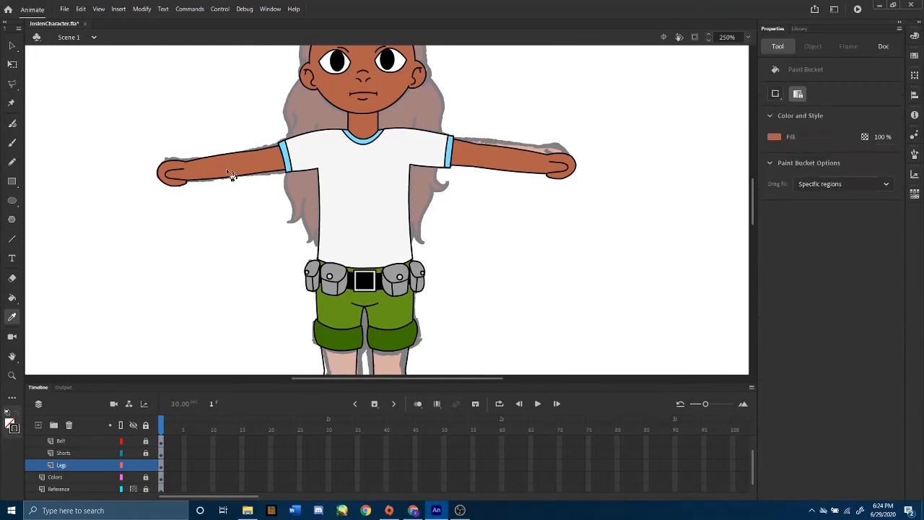
{"action": "left_click_drag", "start_coordinate": [239, 268], "coordinate": [226, 109]}
{"action": "left_click", "coordinate": [322, 217]}
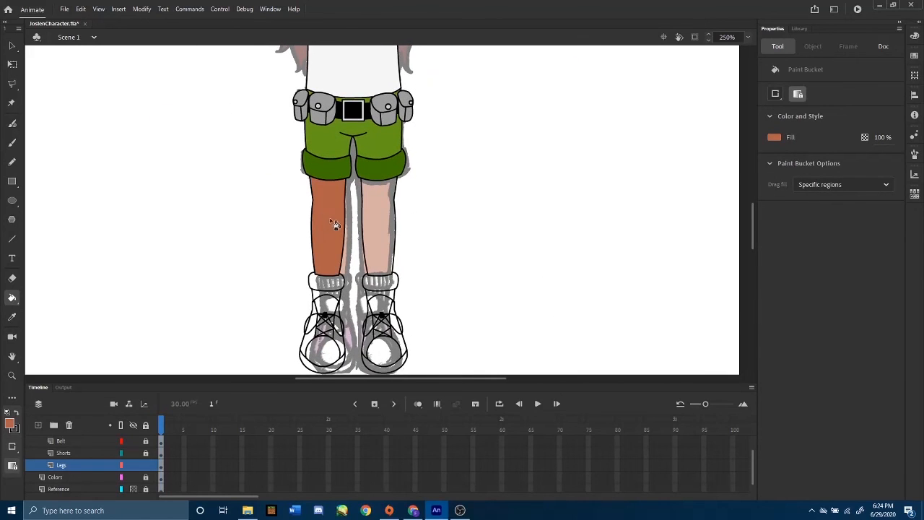
{"action": "left_click", "coordinate": [380, 212]}
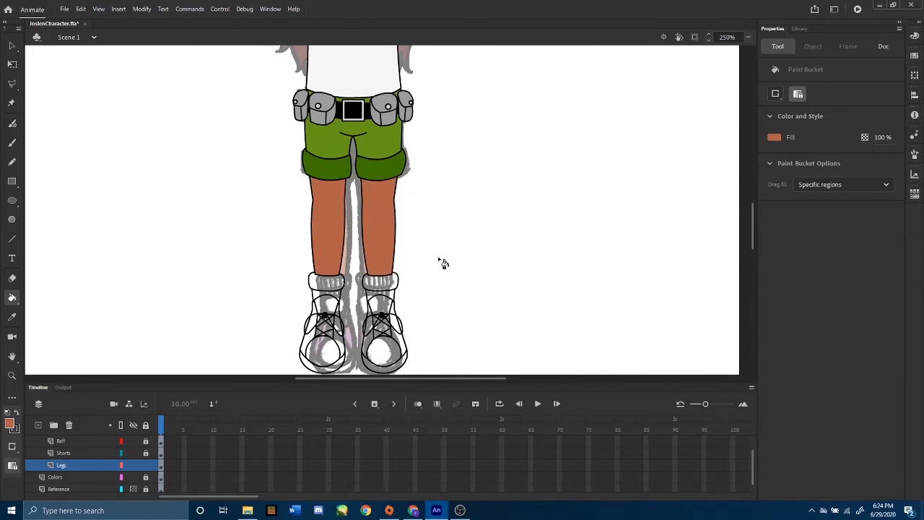
- Pick up the off-white used on the T-shirt and fill both sock cuffs with it
{"action": "left_click_drag", "start_coordinate": [455, 268], "coordinate": [385, 200]}
{"action": "left_click_drag", "start_coordinate": [366, 144], "coordinate": [376, 218]}
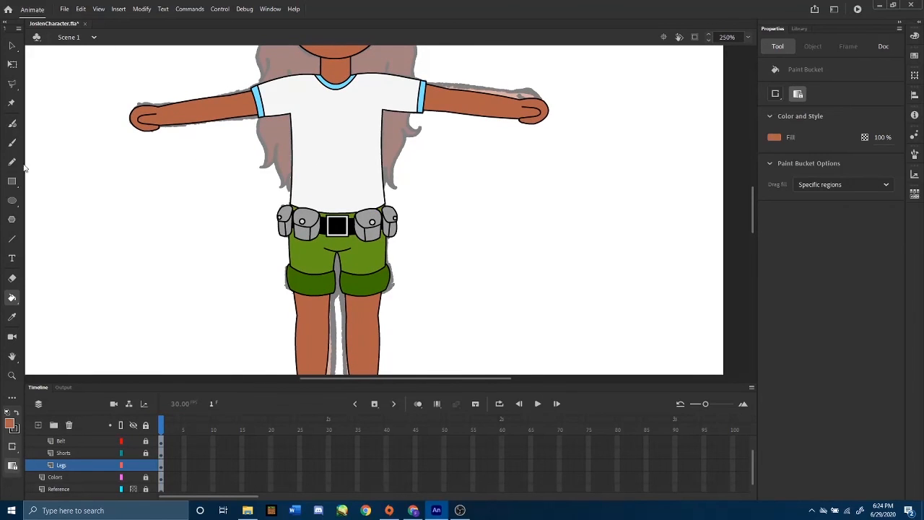
{"action": "left_click", "coordinate": [12, 316]}
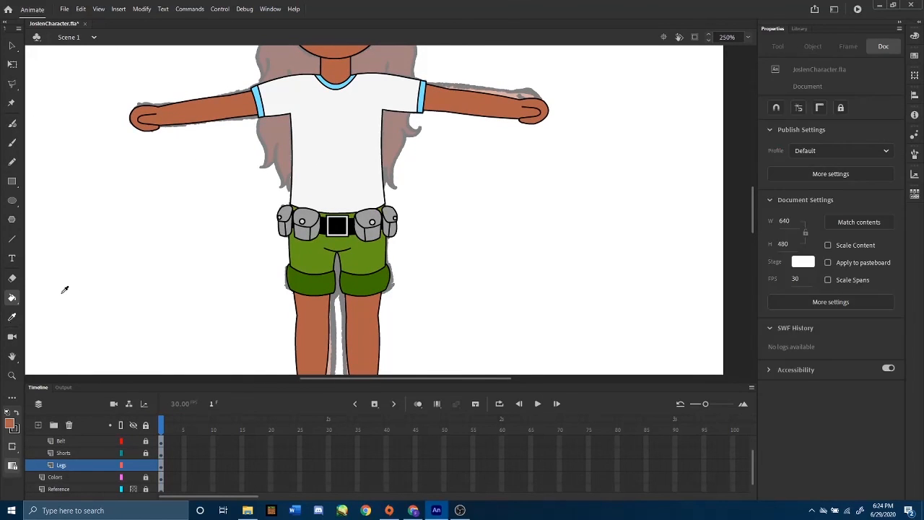
{"action": "left_click", "coordinate": [65, 289]}
{"action": "scroll", "coordinate": [414, 210], "scroll_direction": "down", "scroll_amount": 5}
{"action": "left_click", "coordinate": [316, 219]}
{"action": "left_click", "coordinate": [366, 218]}
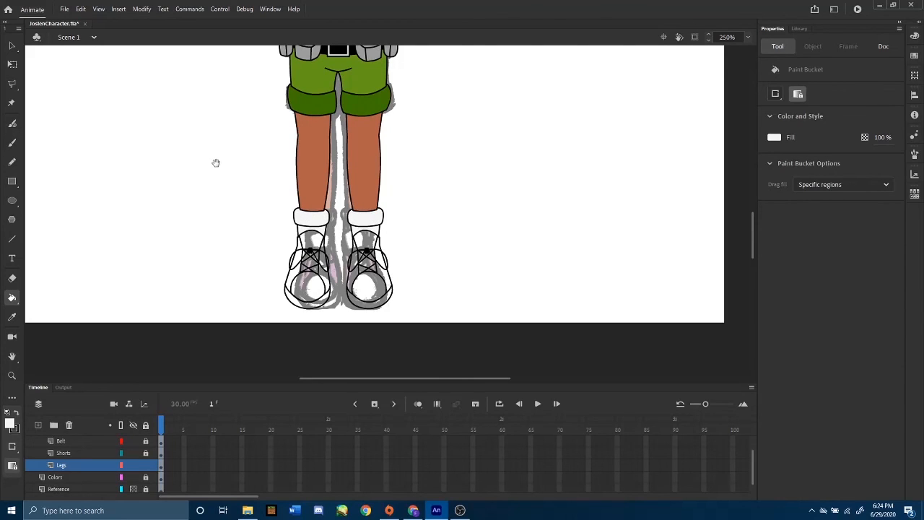
- Fill both lower socks, the left-hand shoe's tongue, toe cap and lace gaps, and both soles with off-white
{"action": "left_click", "coordinate": [318, 246]}
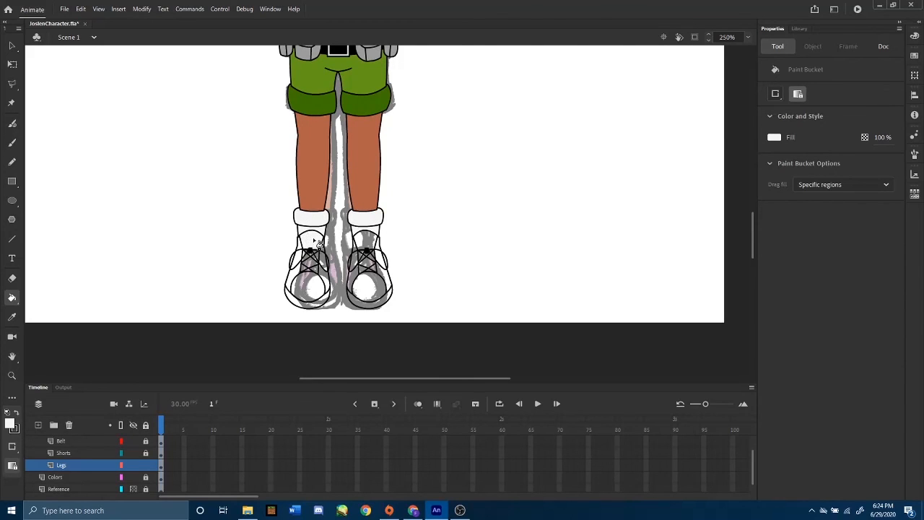
{"action": "left_click", "coordinate": [315, 278]}
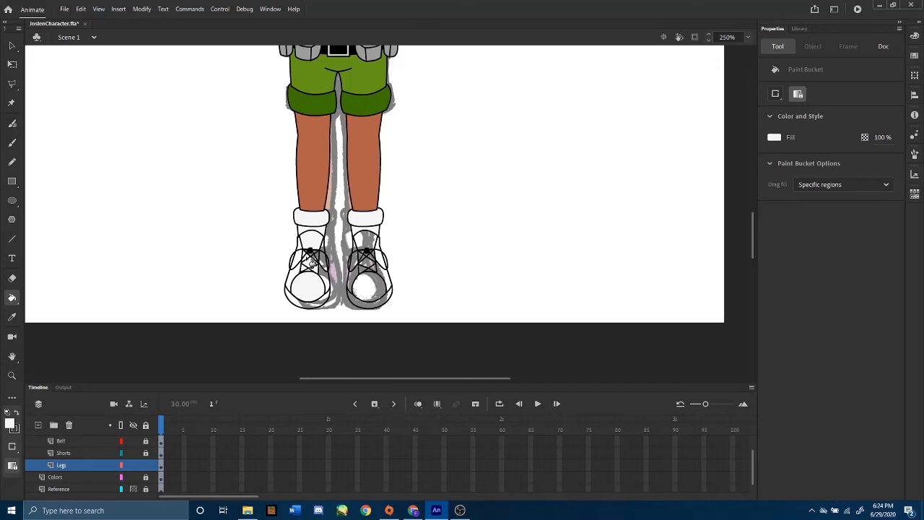
{"action": "key", "text": "ctrl+equal"}
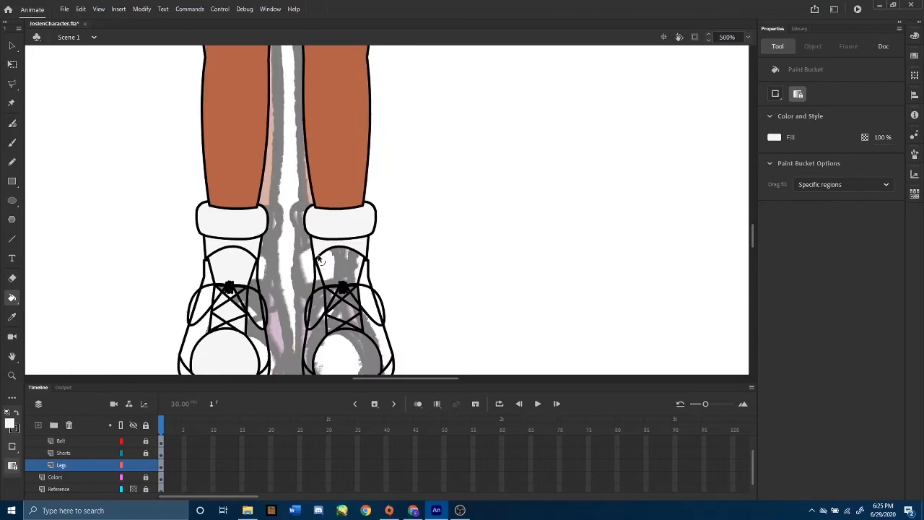
{"action": "key", "text": "ctrl+equal"}
{"action": "mouse_move", "coordinate": [300, 272]}
{"action": "left_mouse_down"}
{"action": "mouse_move", "coordinate": [715, 57]}
{"action": "mouse_move", "coordinate": [568, 94]}
{"action": "left_mouse_up"}
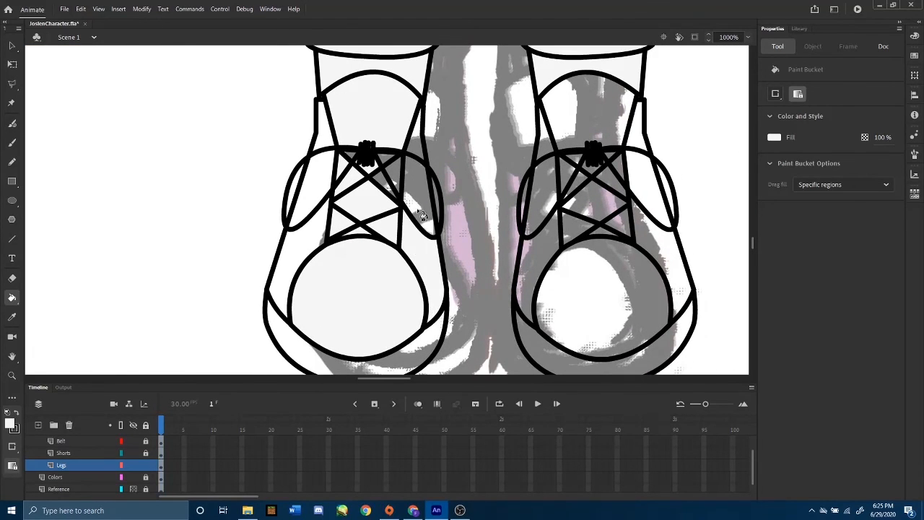
{"action": "scroll", "coordinate": [447, 195], "scroll_direction": "down", "scroll_amount": 3}
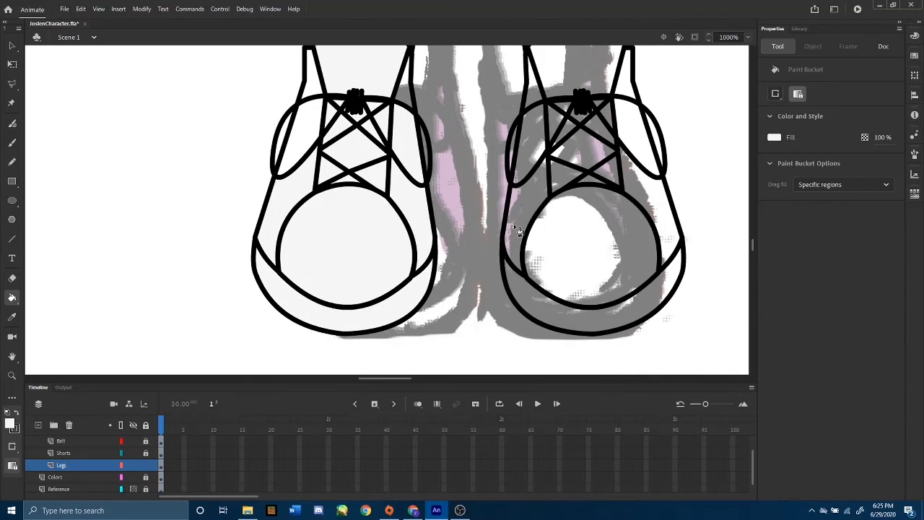
{"action": "scroll", "coordinate": [456, 152], "scroll_direction": "up", "scroll_amount": 4}
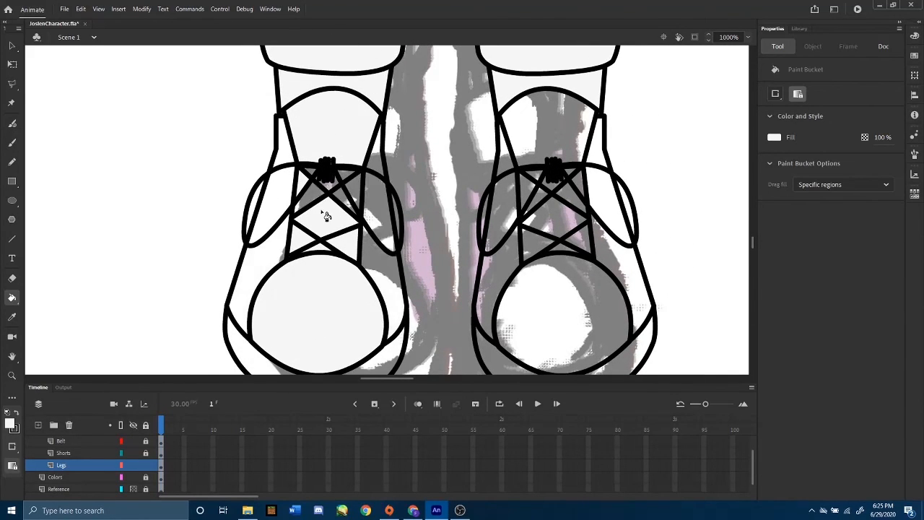
{"action": "scroll", "coordinate": [353, 210], "scroll_direction": "down", "scroll_amount": 4}
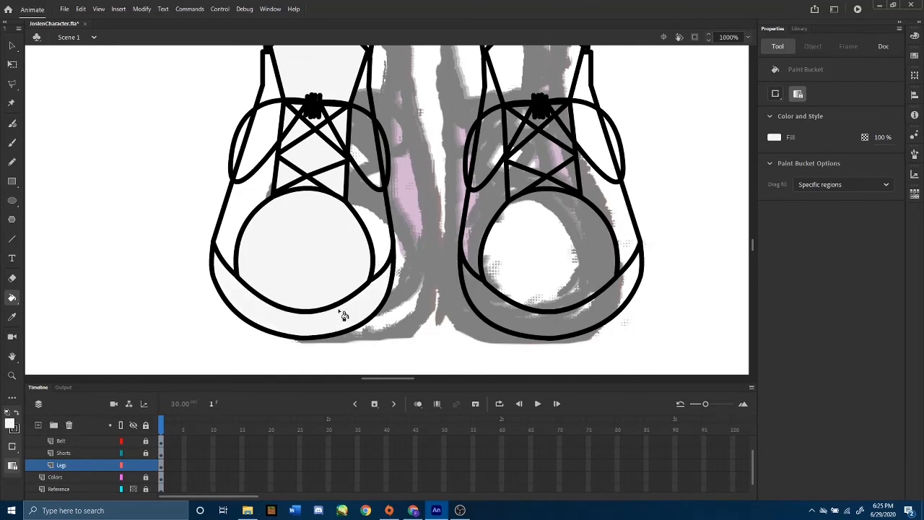
{"action": "scroll", "coordinate": [466, 212], "scroll_direction": "right", "scroll_amount": 3}
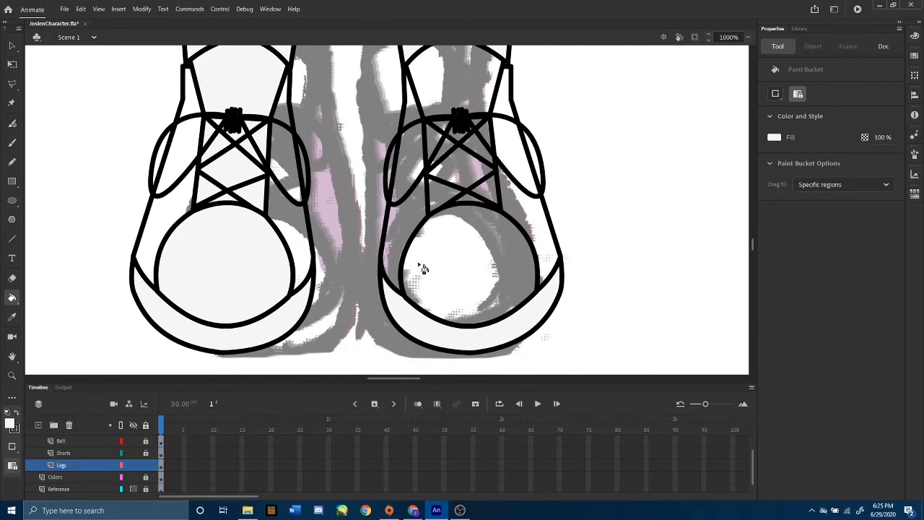
- Fill the right-hand shoe's lace gaps, tongue and toe cap with the same off-white
{"action": "left_click", "coordinate": [441, 200]}
{"action": "left_click", "coordinate": [471, 200]}
{"action": "left_click", "coordinate": [488, 184]}
{"action": "left_click", "coordinate": [469, 166]}
{"action": "left_click", "coordinate": [478, 148]}
{"action": "left_click", "coordinate": [462, 137]}
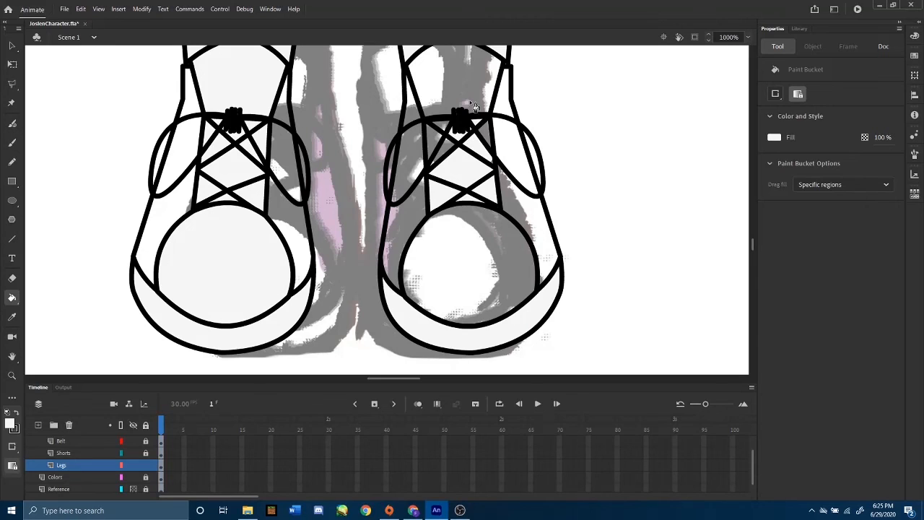
{"action": "left_click", "coordinate": [469, 101]}
{"action": "left_click", "coordinate": [440, 138]}
{"action": "left_click", "coordinate": [473, 235]}
{"action": "scroll", "coordinate": [402, 203], "scroll_direction": "up", "scroll_amount": 2}
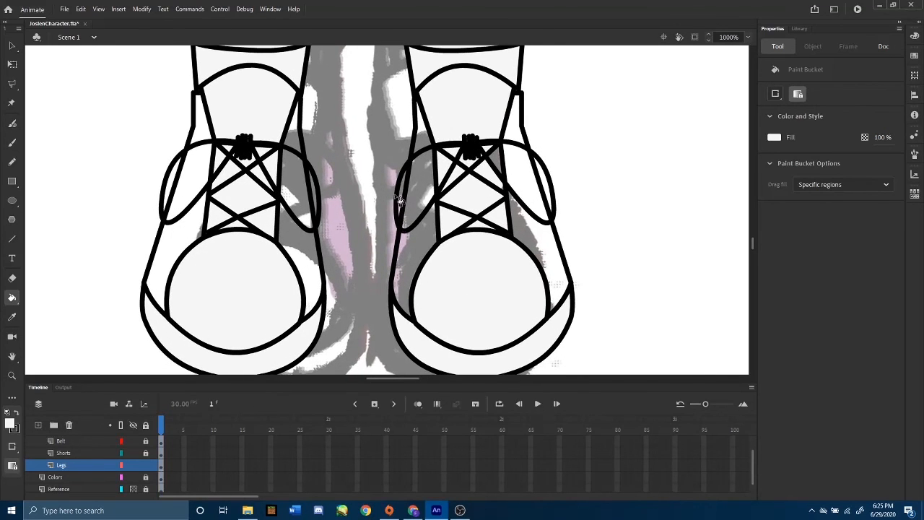
- Sample the purple swatch at the end of the colour palette strip as the fill colour
{"action": "left_click_drag", "start_coordinate": [234, 109], "coordinate": [314, 192]}
{"action": "left_click_drag", "start_coordinate": [127, 107], "coordinate": [382, 282]}
{"action": "left_click_drag", "start_coordinate": [231, 74], "coordinate": [468, 261]}
{"action": "left_click_drag", "start_coordinate": [288, 135], "coordinate": [394, 276]}
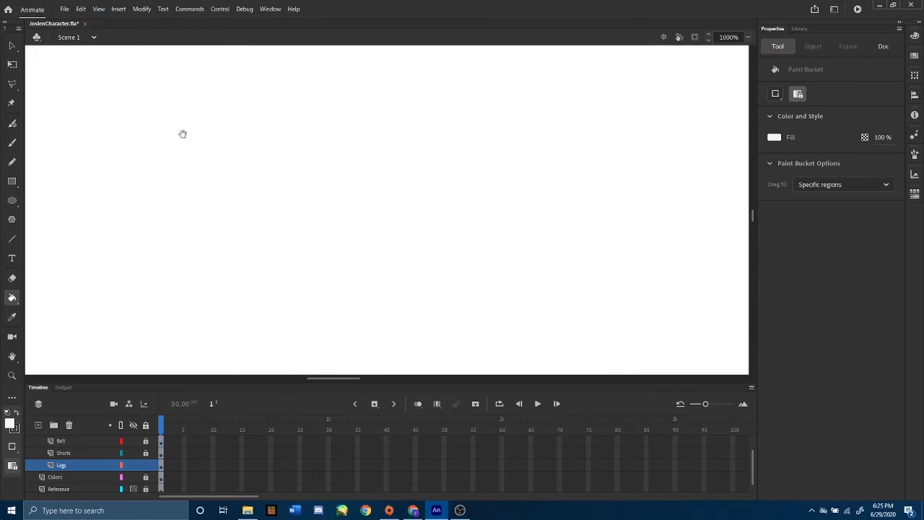
{"action": "left_click_drag", "start_coordinate": [182, 134], "coordinate": [358, 287]}
{"action": "left_click_drag", "start_coordinate": [302, 255], "coordinate": [497, 311]}
{"action": "left_click_drag", "start_coordinate": [394, 199], "coordinate": [239, 356]}
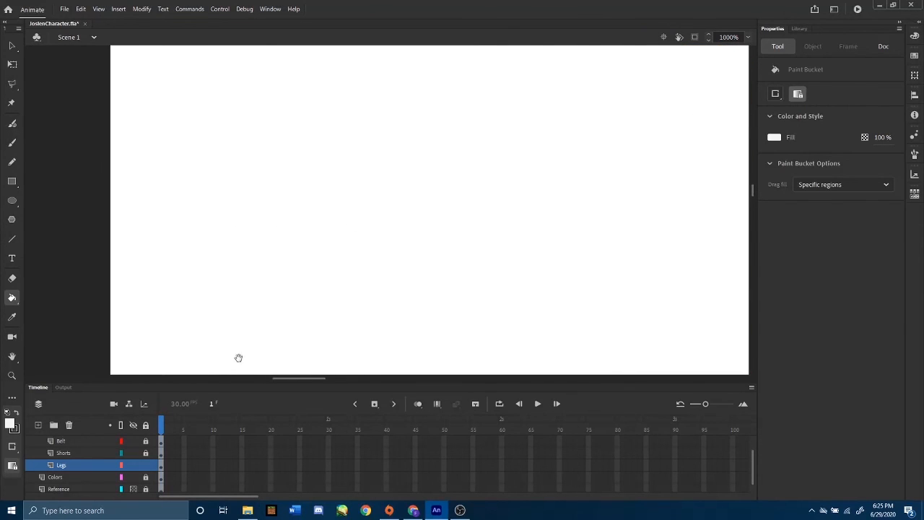
{"action": "left_click_drag", "start_coordinate": [311, 73], "coordinate": [327, 289]}
{"action": "left_click_drag", "start_coordinate": [359, 167], "coordinate": [227, 262]}
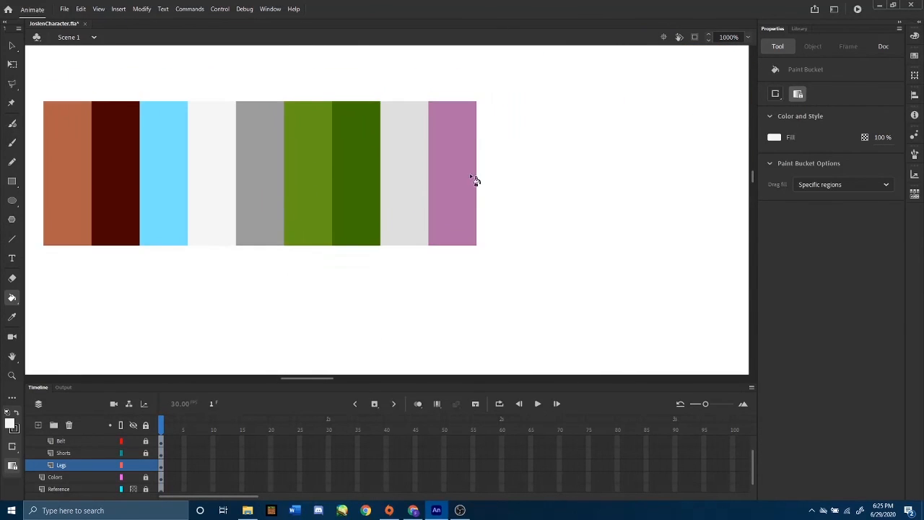
{"action": "left_click", "coordinate": [12, 317]}
{"action": "left_click", "coordinate": [454, 190]}
- Fill the side panels of the left-hand shoe, including the areas inside the lace loops and up to the ankle, with purple
{"action": "left_click_drag", "start_coordinate": [664, 342], "coordinate": [428, 311]}
{"action": "left_click_drag", "start_coordinate": [648, 282], "coordinate": [410, 273]}
{"action": "left_click_drag", "start_coordinate": [699, 289], "coordinate": [439, 297]}
{"action": "left_click_drag", "start_coordinate": [730, 296], "coordinate": [376, 43]}
{"action": "left_click_drag", "start_coordinate": [472, 253], "coordinate": [412, 0]}
{"action": "left_click_drag", "start_coordinate": [409, 301], "coordinate": [414, 3]}
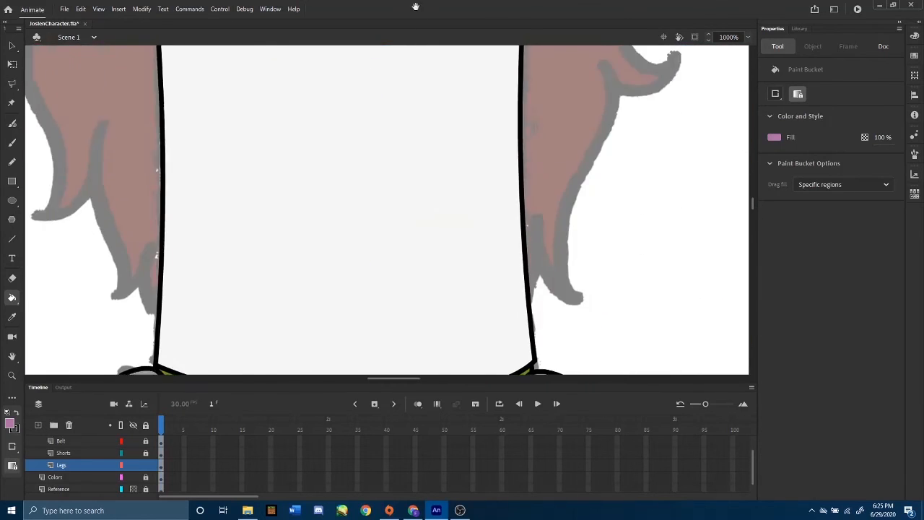
{"action": "left_click_drag", "start_coordinate": [421, 264], "coordinate": [417, 4]}
{"action": "left_click_drag", "start_coordinate": [434, 286], "coordinate": [435, 1]}
{"action": "left_click_drag", "start_coordinate": [427, 225], "coordinate": [429, 40]}
{"action": "left_click_drag", "start_coordinate": [419, 282], "coordinate": [395, 34]}
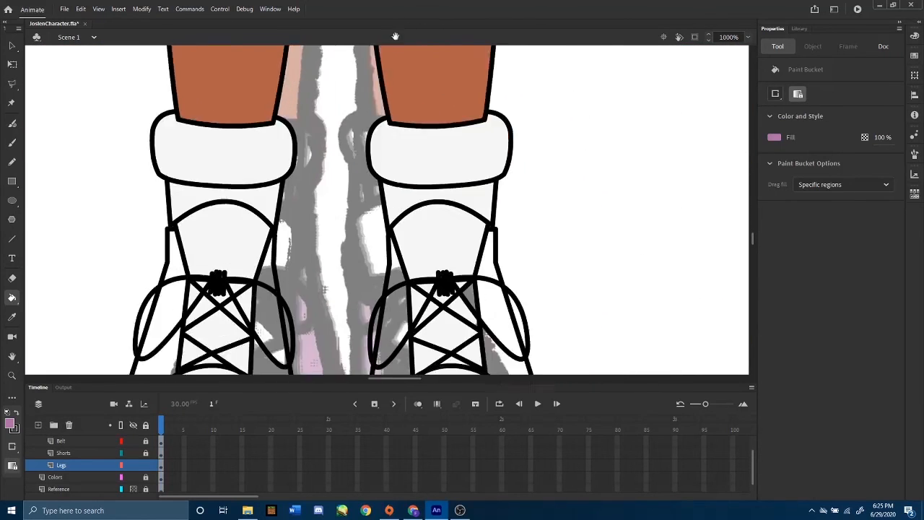
{"action": "left_click_drag", "start_coordinate": [432, 145], "coordinate": [421, 46]}
{"action": "left_click_drag", "start_coordinate": [396, 262], "coordinate": [398, 226]}
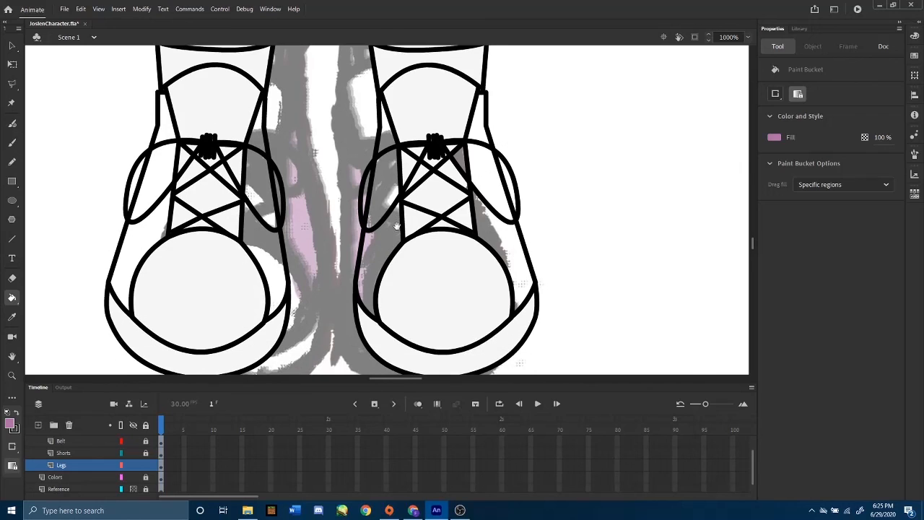
{"action": "left_click", "coordinate": [127, 263]}
{"action": "left_click", "coordinate": [270, 253]}
{"action": "left_click", "coordinate": [254, 194]}
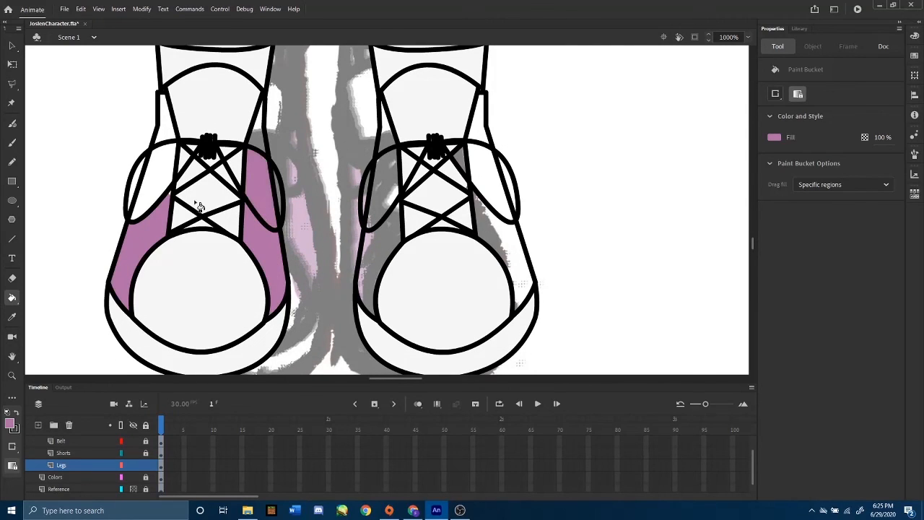
{"action": "left_click", "coordinate": [174, 198]}
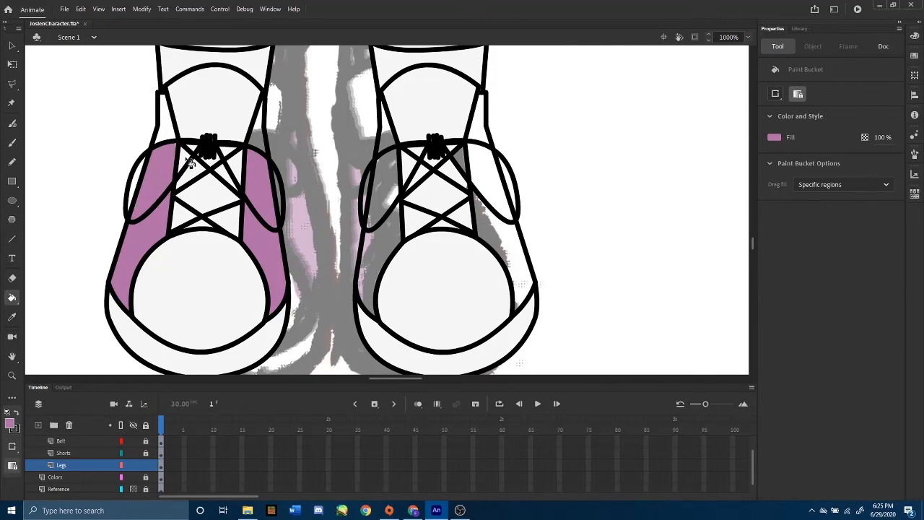
{"action": "left_click", "coordinate": [171, 132]}
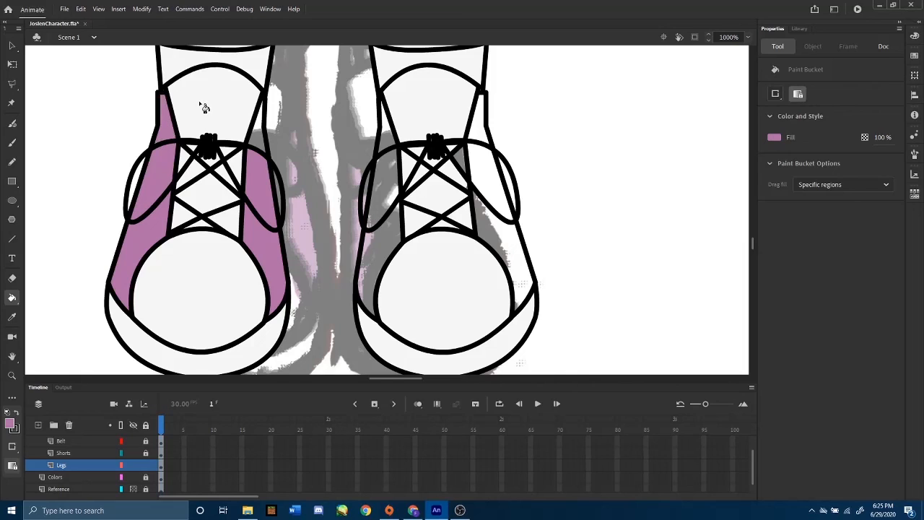
{"action": "left_click", "coordinate": [256, 134]}
- Fill the right-hand shoe's side panels with purple and its remaining lace gap with off-white sampled from the shoe
{"action": "left_click", "coordinate": [388, 138]}
{"action": "left_click", "coordinate": [393, 230]}
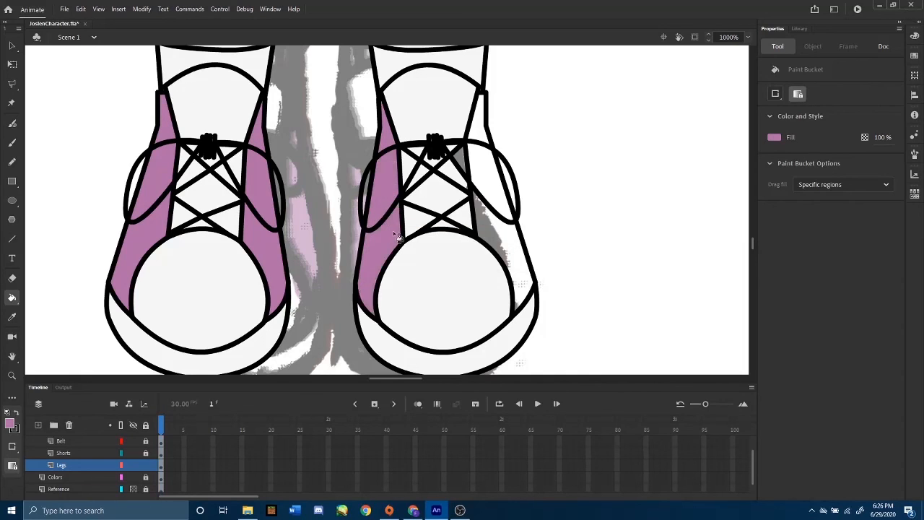
{"action": "left_click", "coordinate": [489, 236]}
{"action": "left_click", "coordinate": [492, 195]}
{"action": "left_click", "coordinate": [484, 135]}
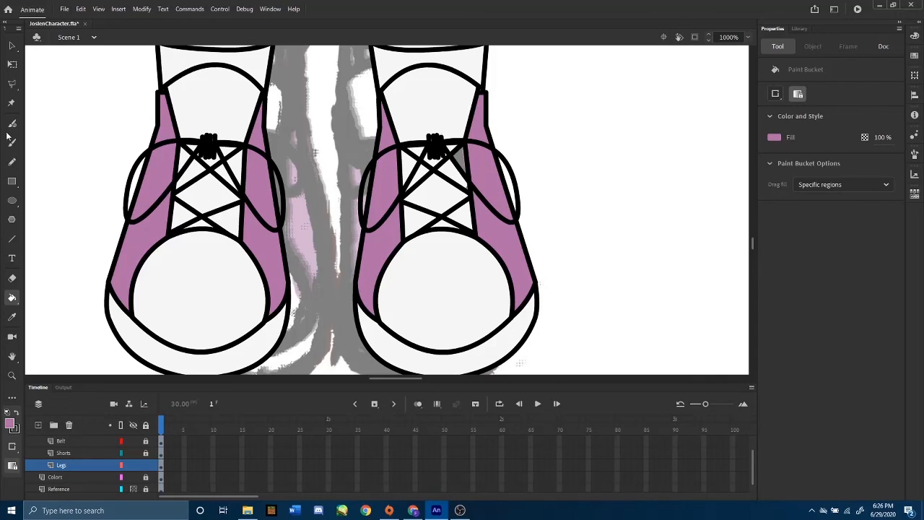
{"action": "left_click", "coordinate": [12, 316]}
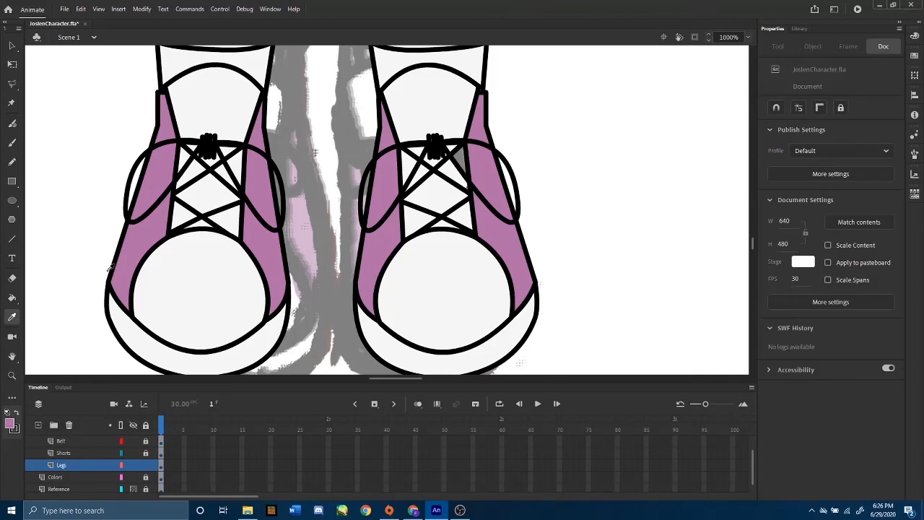
{"action": "left_click", "coordinate": [456, 169]}
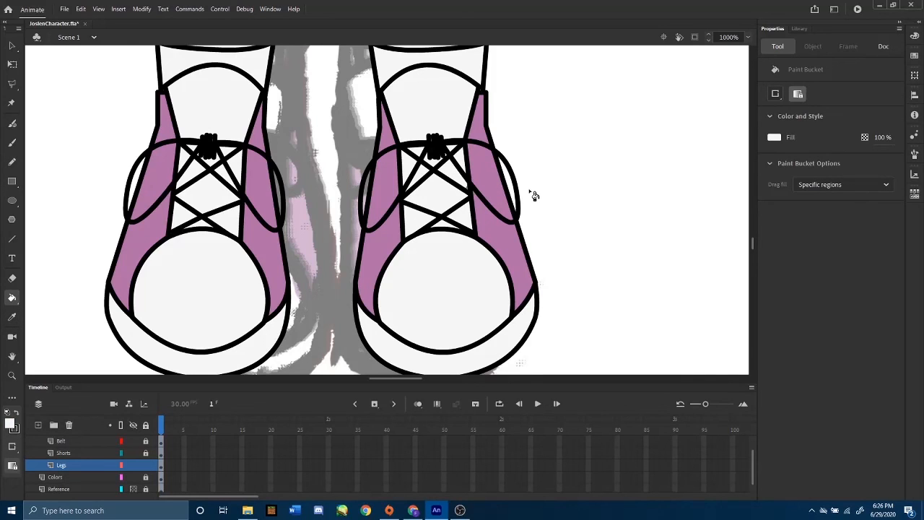
- Lock the Legs layer and collapse its Bottom Half folder, locking both the Top Half and Bottom Half folders
{"action": "scroll", "coordinate": [522, 194], "scroll_direction": "down", "scroll_amount": 4}
{"action": "left_click_drag", "start_coordinate": [489, 155], "coordinate": [481, 282]}
{"action": "scroll", "coordinate": [479, 287], "scroll_direction": "down", "scroll_amount": 2}
{"action": "left_click_drag", "start_coordinate": [470, 209], "coordinate": [472, 235]}
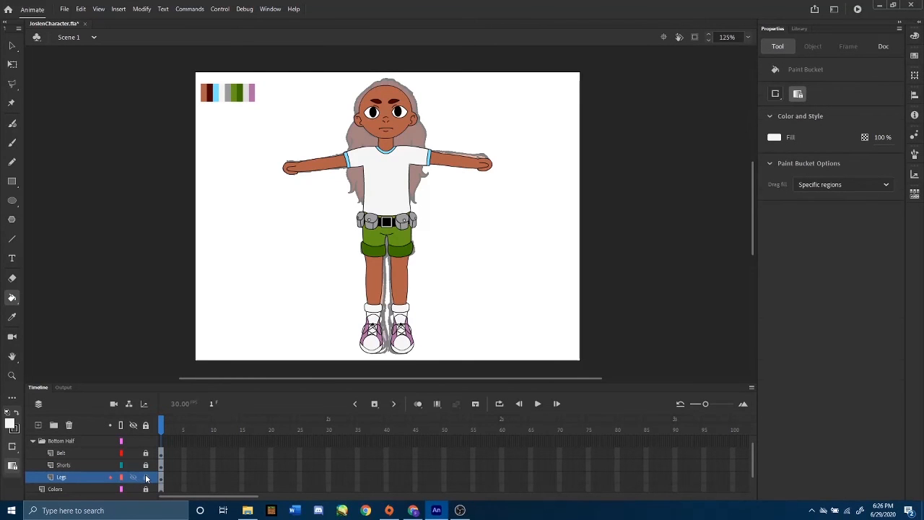
{"action": "left_click", "coordinate": [146, 478]}
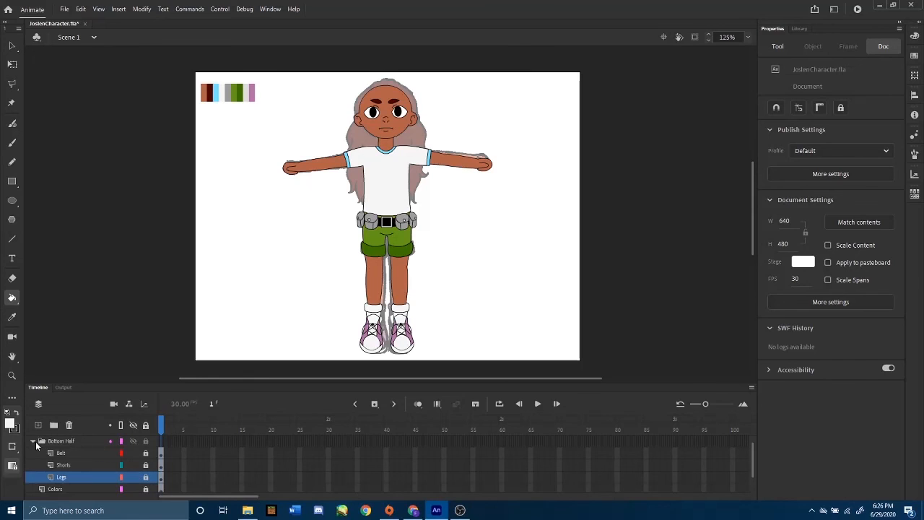
{"action": "left_click", "coordinate": [34, 441]}
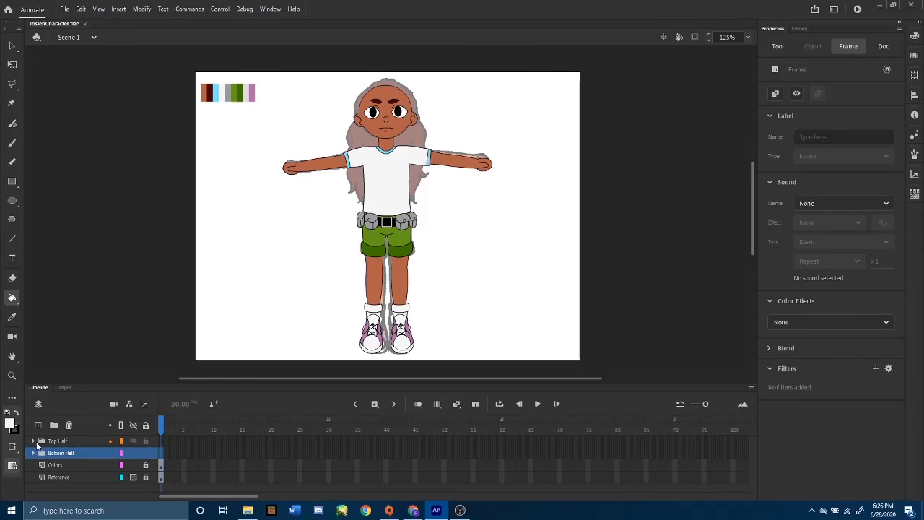
{"action": "left_click", "coordinate": [145, 453]}
- Add a new layer above the Top Half folder and name it Hair
{"action": "left_click", "coordinate": [58, 444]}
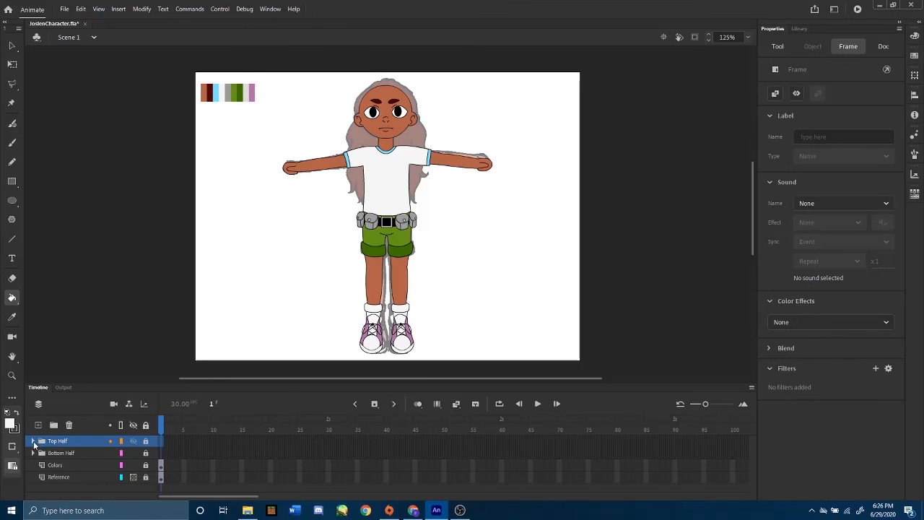
{"action": "left_click", "coordinate": [38, 425]}
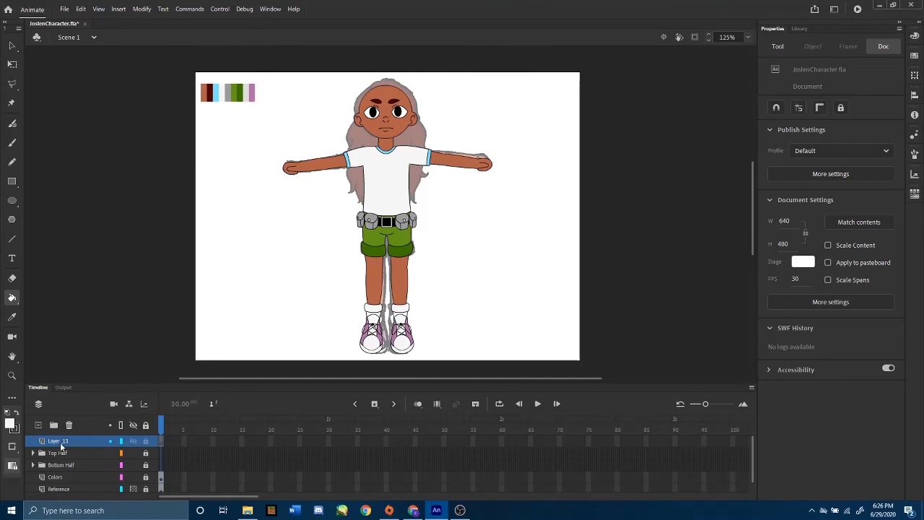
{"action": "left_click", "coordinate": [61, 442]}
{"action": "double_click", "coordinate": [62, 441]}
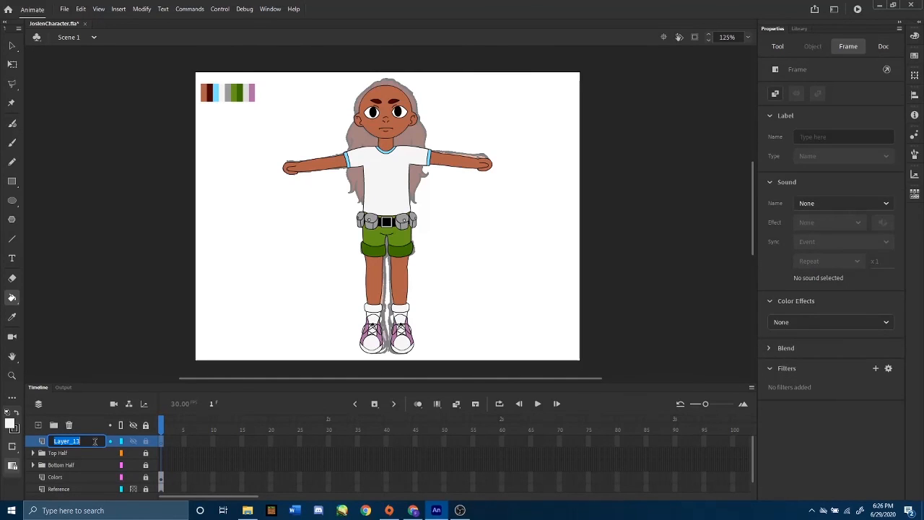
{"action": "type", "text": "Hair"}
{"action": "key", "text": "Return"}
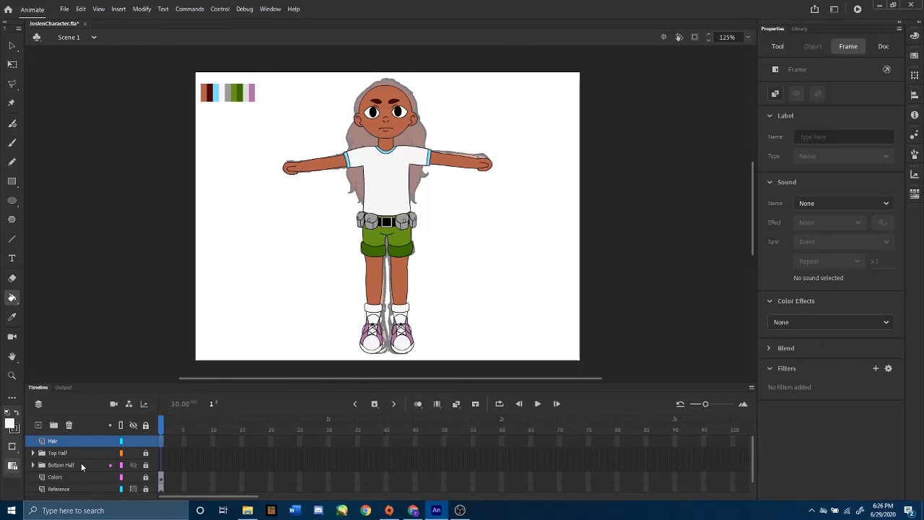
{"action": "left_click", "coordinate": [83, 451]}
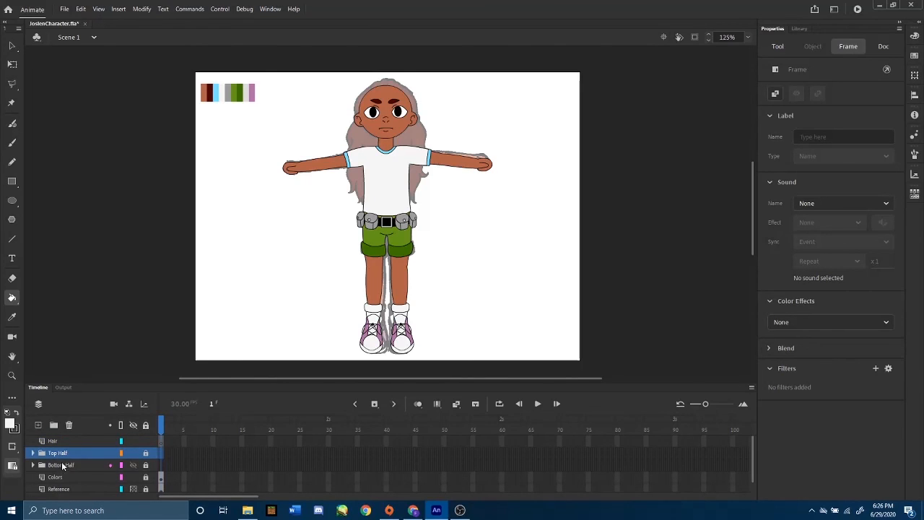
{"action": "left_click", "coordinate": [54, 440]}
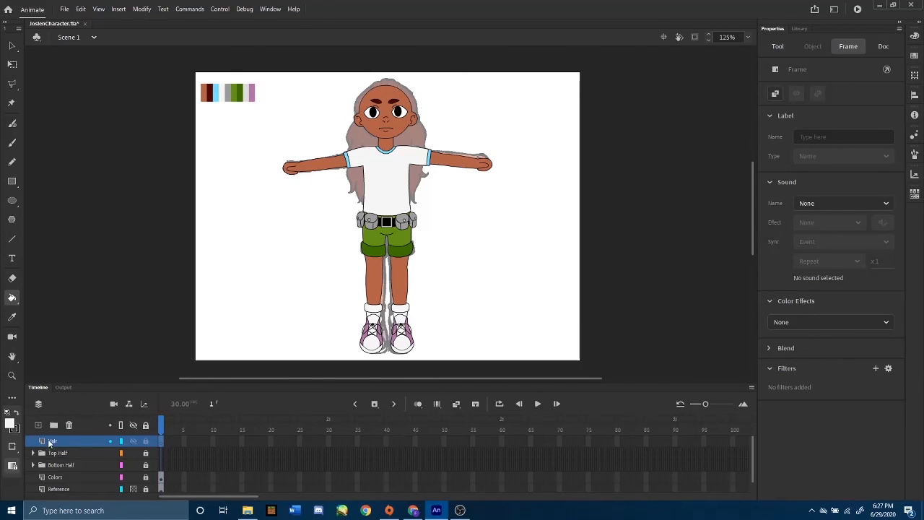
{"action": "left_click", "coordinate": [32, 453]}
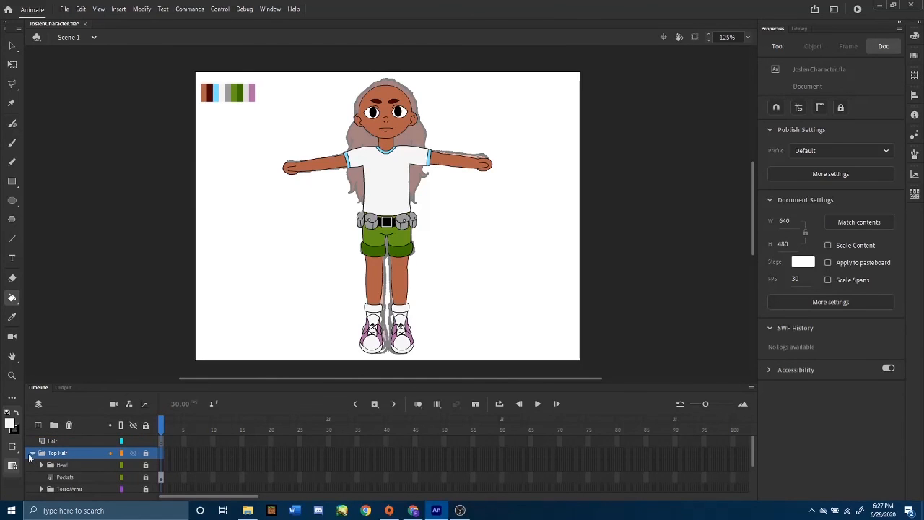
{"action": "left_click", "coordinate": [32, 454]}
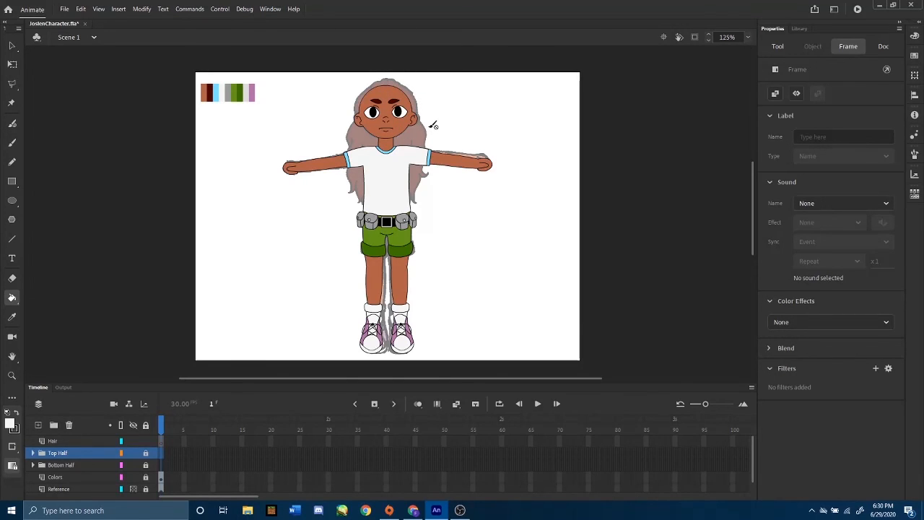
- Set the visibility of the Top Half and Bottom Half folders to 50% opacity
{"action": "right_click", "coordinate": [74, 460]}
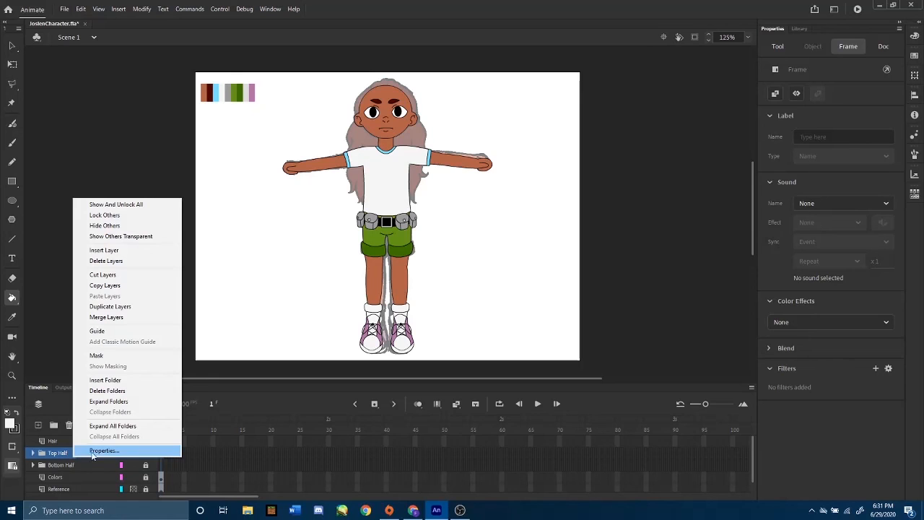
{"action": "left_click", "coordinate": [97, 452]}
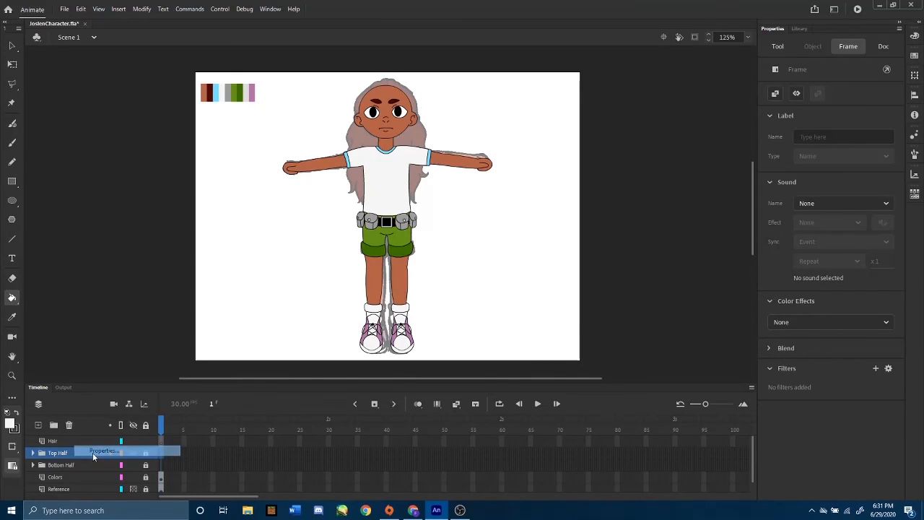
{"action": "left_click", "coordinate": [423, 218]}
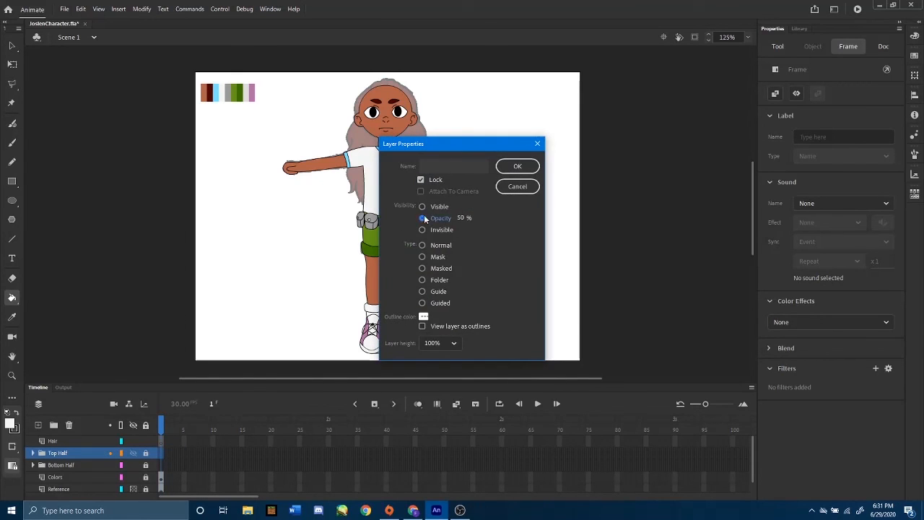
{"action": "left_click", "coordinate": [517, 166]}
{"action": "right_click", "coordinate": [70, 467]}
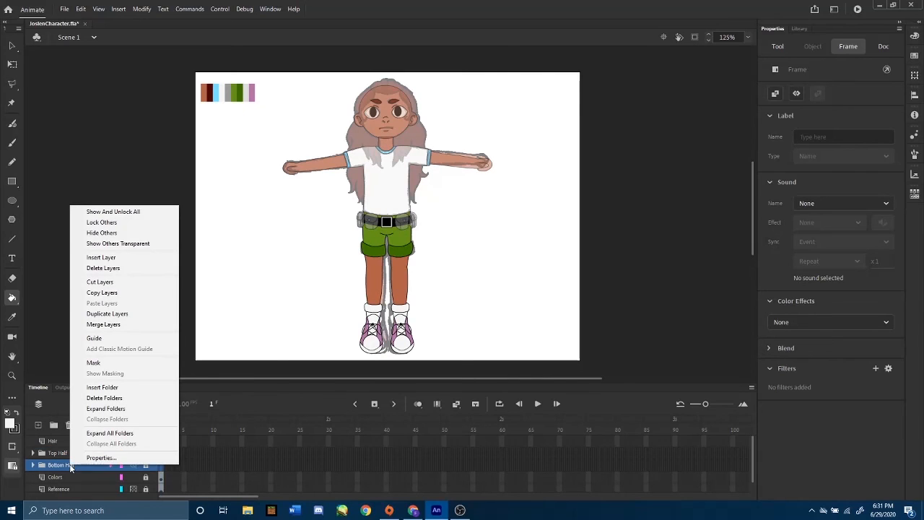
{"action": "left_click", "coordinate": [99, 457]}
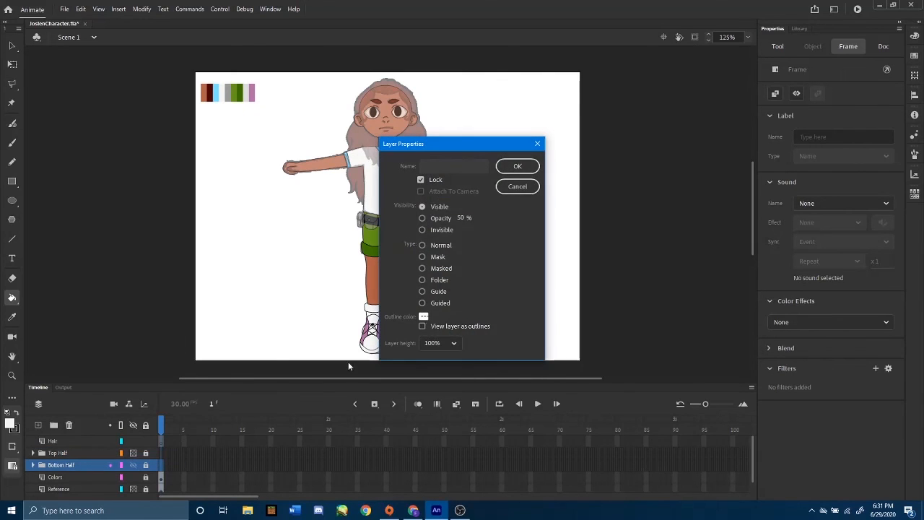
{"action": "left_click", "coordinate": [514, 168]}
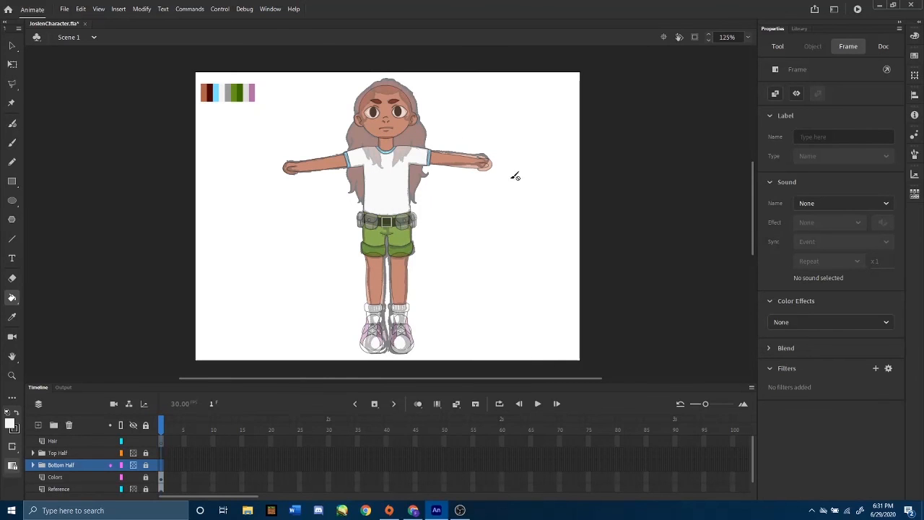
- On the Hair layer, draw the curved central strands of the fringe over the forehead with the Line tool
{"action": "left_click_drag", "start_coordinate": [751, 199], "coordinate": [750, 179]}
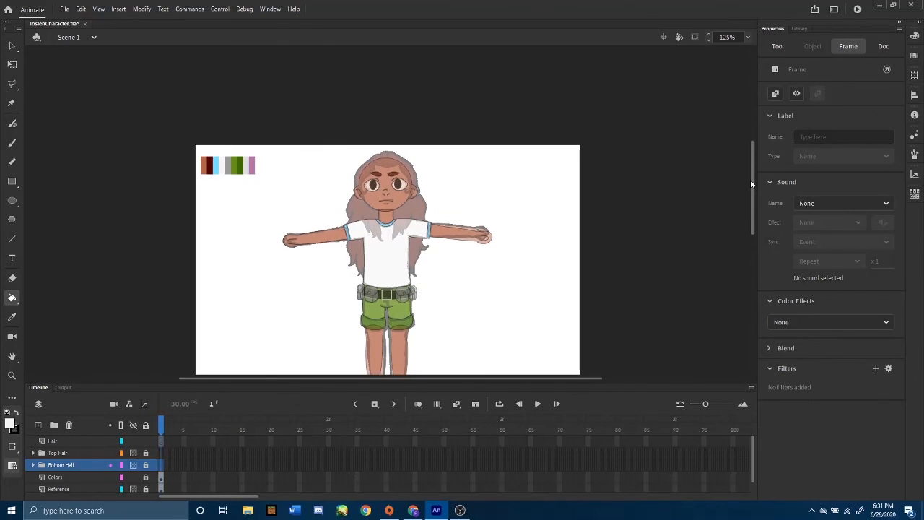
{"action": "scroll", "coordinate": [406, 214], "scroll_direction": "up", "scroll_amount": 3}
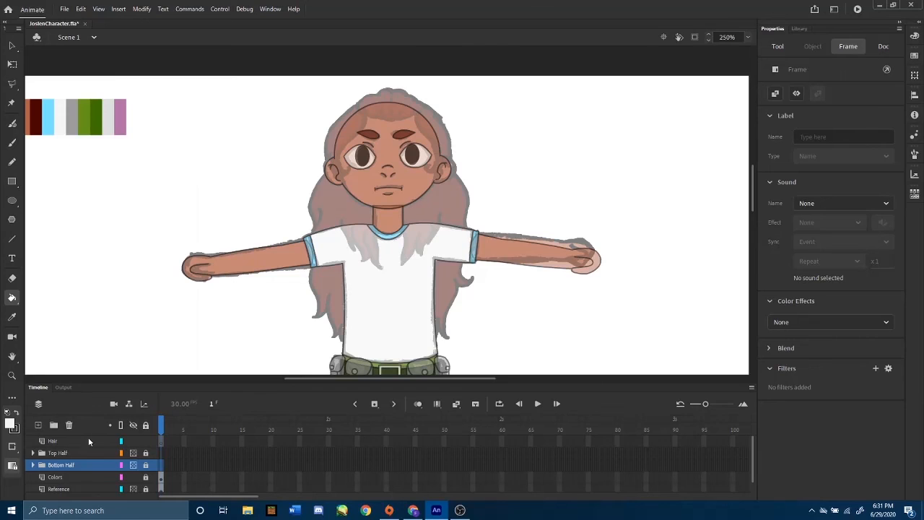
{"action": "left_click", "coordinate": [75, 442]}
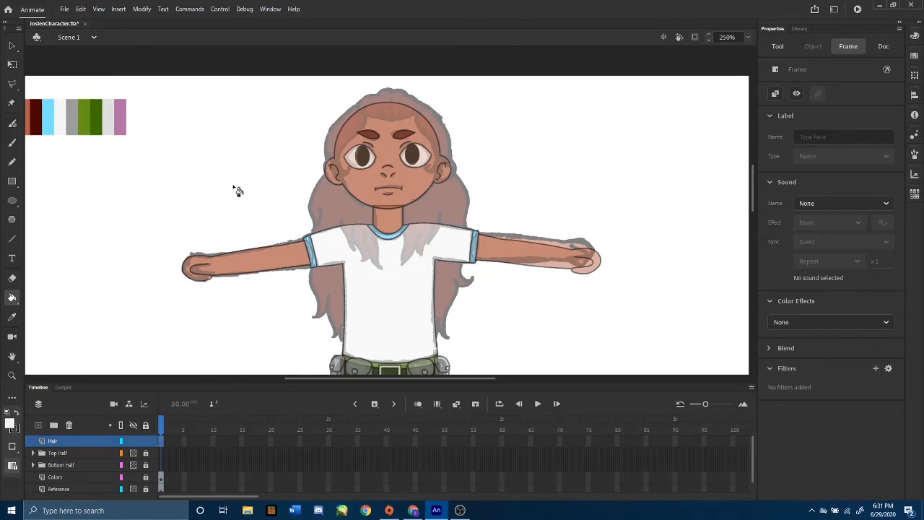
{"action": "left_click", "coordinate": [13, 240]}
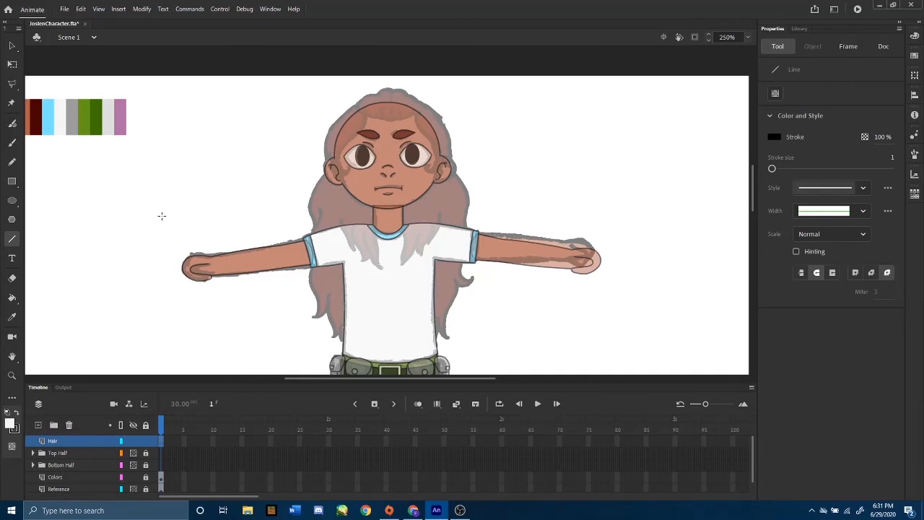
{"action": "key", "text": "ctrl+equal"}
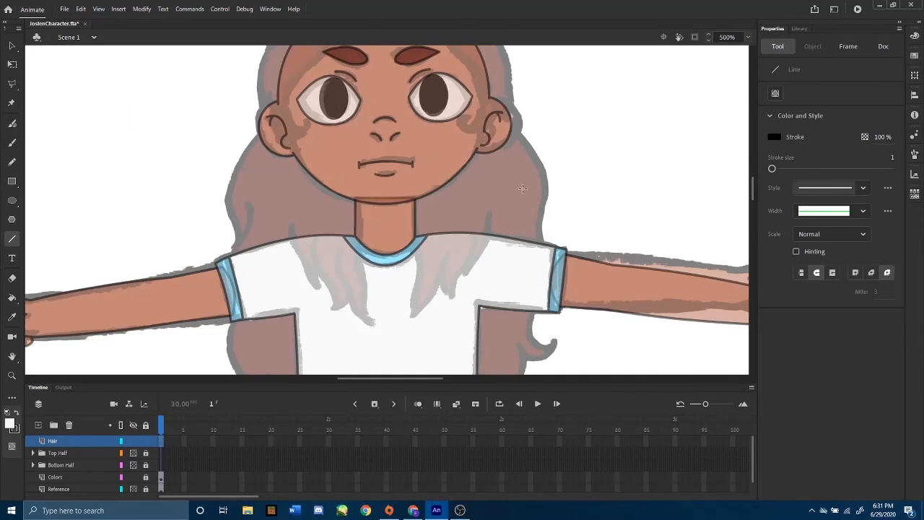
{"action": "left_click_drag", "start_coordinate": [751, 192], "coordinate": [751, 187]}
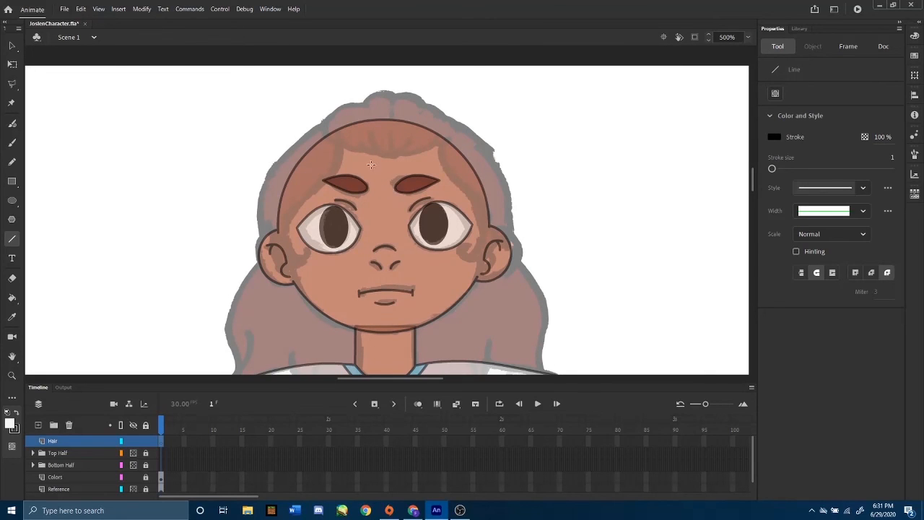
{"action": "key", "text": "ctrl+equal"}
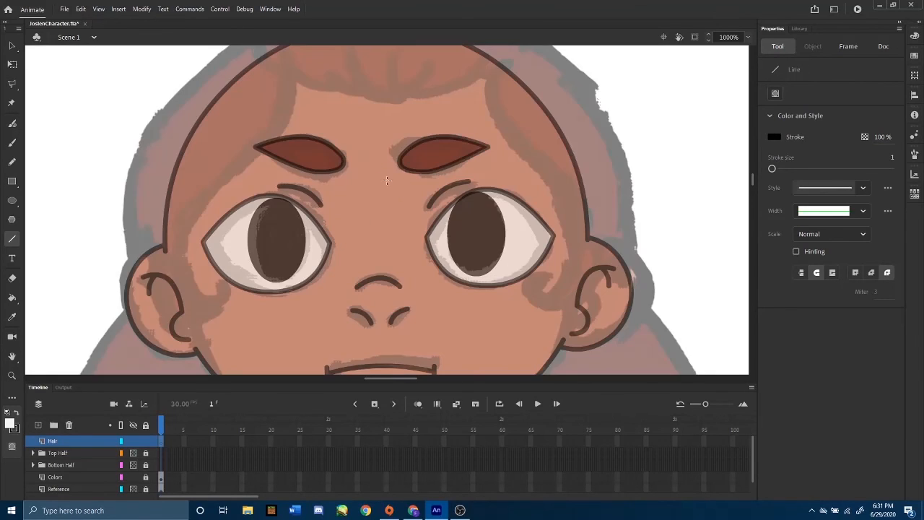
{"action": "left_click_drag", "start_coordinate": [754, 182], "coordinate": [752, 178]}
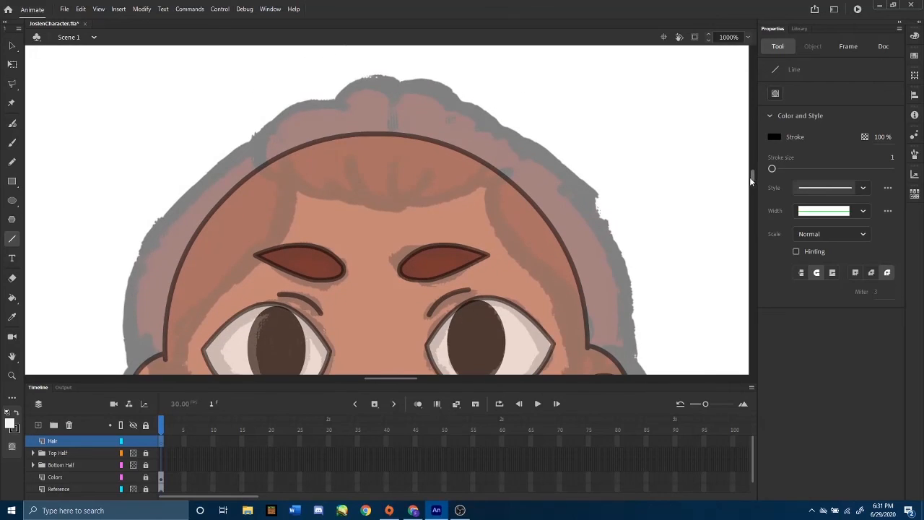
{"action": "left_click_drag", "start_coordinate": [347, 158], "coordinate": [390, 209]}
{"action": "left_click", "coordinate": [12, 65]}
{"action": "mouse_move", "coordinate": [369, 184]}
{"action": "left_mouse_down"}
{"action": "mouse_move", "coordinate": [360, 191]}
{"action": "mouse_move", "coordinate": [390, 154]}
{"action": "left_mouse_up"}
- Extend the fringe's lower edge towards both temples with curved lines and short strand ends following the sketch
{"action": "left_click", "coordinate": [12, 239]}
{"action": "left_click", "coordinate": [13, 65]}
{"action": "left_click", "coordinate": [12, 239]}
{"action": "left_click", "coordinate": [12, 65]}
{"action": "mouse_move", "coordinate": [390, 210]}
{"action": "left_mouse_down"}
{"action": "mouse_move", "coordinate": [429, 169]}
{"action": "mouse_move", "coordinate": [314, 179]}
{"action": "left_mouse_up"}
{"action": "left_click_drag", "start_coordinate": [412, 203], "coordinate": [488, 169]}
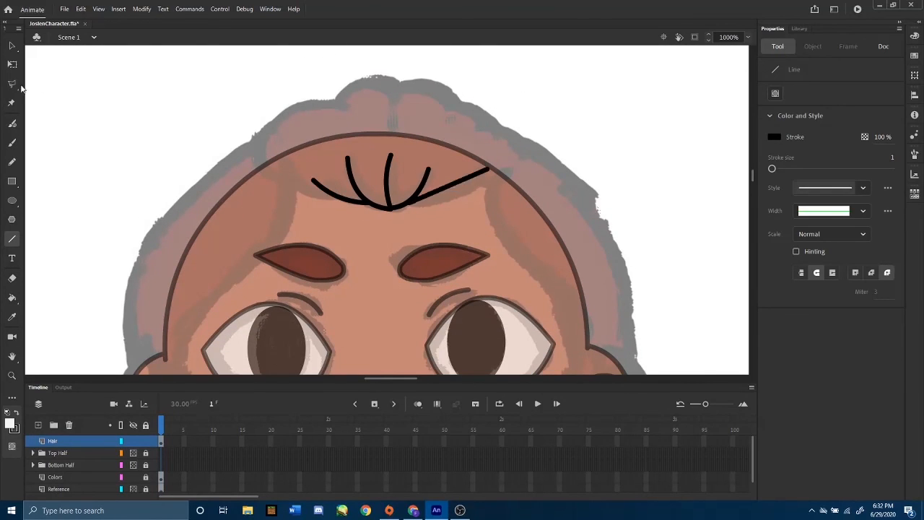
{"action": "left_click_drag", "start_coordinate": [332, 195], "coordinate": [276, 169]}
{"action": "left_click", "coordinate": [12, 65]}
{"action": "mouse_move", "coordinate": [478, 181]}
{"action": "left_mouse_down"}
{"action": "mouse_move", "coordinate": [512, 169]}
{"action": "mouse_move", "coordinate": [496, 181]}
{"action": "left_mouse_up"}
{"action": "mouse_move", "coordinate": [289, 183]}
{"action": "left_mouse_down"}
{"action": "mouse_move", "coordinate": [256, 150]}
{"action": "mouse_move", "coordinate": [264, 173]}
{"action": "left_mouse_up"}
- Outline the fringe's scalloped upper edge with arcs around the crown, deleting unwanted segments
{"action": "mouse_move", "coordinate": [256, 151]}
{"action": "left_mouse_down"}
{"action": "mouse_move", "coordinate": [266, 128]}
{"action": "mouse_move", "coordinate": [343, 107]}
{"action": "left_mouse_up"}
{"action": "left_click_drag", "start_coordinate": [300, 129], "coordinate": [281, 113]}
{"action": "mouse_move", "coordinate": [334, 103]}
{"action": "left_mouse_down"}
{"action": "mouse_move", "coordinate": [416, 82]}
{"action": "mouse_move", "coordinate": [392, 90]}
{"action": "mouse_move", "coordinate": [456, 105]}
{"action": "mouse_move", "coordinate": [500, 141]}
{"action": "mouse_move", "coordinate": [486, 112]}
{"action": "left_mouse_up"}
{"action": "left_click", "coordinate": [338, 106]}
{"action": "key", "text": "Delete"}
{"action": "left_click", "coordinate": [392, 110]}
{"action": "key", "text": "Delete"}
{"action": "key", "text": "n"}
{"action": "mouse_move", "coordinate": [497, 120]}
{"action": "left_mouse_down"}
{"action": "mouse_move", "coordinate": [538, 158]}
{"action": "mouse_move", "coordinate": [521, 133]}
{"action": "left_mouse_up"}
{"action": "left_click_drag", "start_coordinate": [521, 174], "coordinate": [560, 156]}
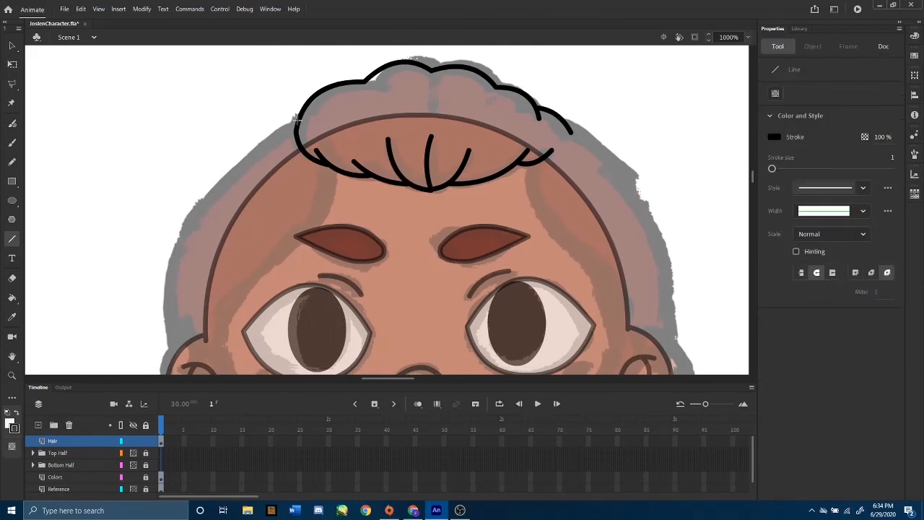
- Trace the outer hair contour down both sides of the head with curved lines, continuing the left-hand one to the ear
{"action": "left_click_drag", "start_coordinate": [295, 124], "coordinate": [177, 240]}
{"action": "left_click_drag", "start_coordinate": [235, 182], "coordinate": [224, 172]}
{"action": "left_click_drag", "start_coordinate": [522, 128], "coordinate": [623, 281]}
{"action": "left_click_drag", "start_coordinate": [573, 205], "coordinate": [586, 187]}
{"action": "left_click_drag", "start_coordinate": [379, 201], "coordinate": [371, 138]}
{"action": "left_click", "coordinate": [12, 238]}
{"action": "left_click_drag", "start_coordinate": [158, 136], "coordinate": [150, 254]}
{"action": "left_click", "coordinate": [12, 64]}
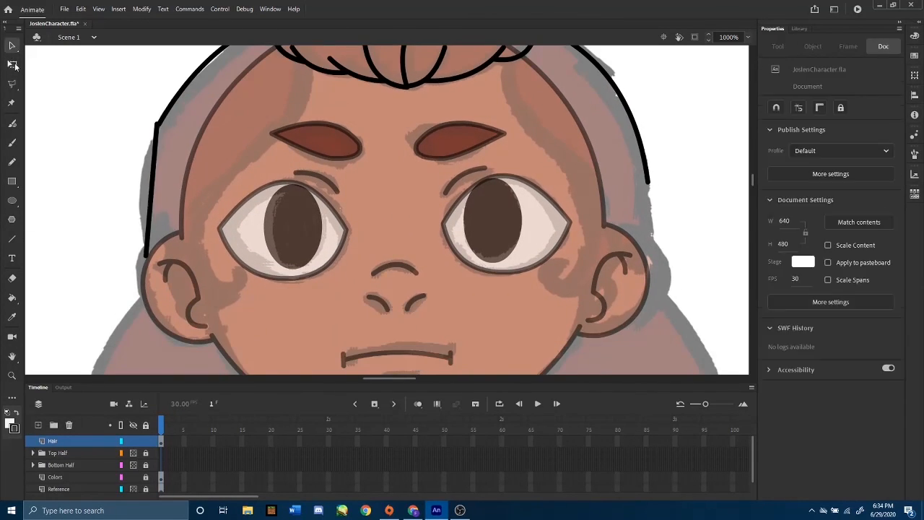
{"action": "left_click_drag", "start_coordinate": [154, 195], "coordinate": [144, 193]}
- Draw the hair edge over the left-hand ear and shape the sideburn's curl in front of it
{"action": "mouse_move", "coordinate": [151, 202]}
{"action": "left_mouse_down"}
{"action": "mouse_move", "coordinate": [173, 144]}
{"action": "mouse_move", "coordinate": [204, 171]}
{"action": "mouse_move", "coordinate": [189, 175]}
{"action": "mouse_move", "coordinate": [237, 246]}
{"action": "left_mouse_up"}
{"action": "left_click", "coordinate": [12, 239]}
{"action": "left_click", "coordinate": [12, 65]}
{"action": "left_click", "coordinate": [12, 239]}
{"action": "left_click", "coordinate": [13, 64]}
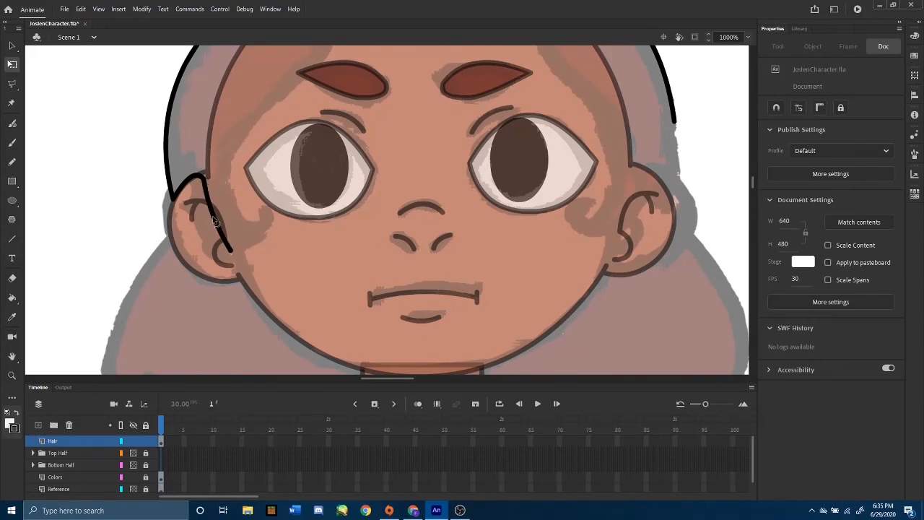
{"action": "left_click_drag", "start_coordinate": [220, 212], "coordinate": [210, 222]}
{"action": "left_click", "coordinate": [12, 238]}
{"action": "mouse_move", "coordinate": [238, 246]}
{"action": "left_mouse_down"}
{"action": "mouse_move", "coordinate": [264, 212]}
{"action": "mouse_move", "coordinate": [234, 200]}
{"action": "left_mouse_up"}
{"action": "key", "text": "q"}
{"action": "mouse_move", "coordinate": [249, 207]}
{"action": "left_mouse_down"}
{"action": "mouse_move", "coordinate": [245, 219]}
{"action": "mouse_move", "coordinate": [266, 222]}
{"action": "left_mouse_up"}
{"action": "mouse_move", "coordinate": [289, 202]}
{"action": "left_mouse_down"}
{"action": "mouse_move", "coordinate": [279, 240]}
{"action": "mouse_move", "coordinate": [230, 260]}
{"action": "left_mouse_up"}
- Draw the left-hand inner hairline as a curve from the fringe to the sideburn curl and extend the ear-side line upwards
{"action": "key", "text": "n"}
{"action": "left_click_drag", "start_coordinate": [173, 278], "coordinate": [202, 196]}
{"action": "left_click_drag", "start_coordinate": [273, 86], "coordinate": [202, 195]}
{"action": "key", "text": "q"}
{"action": "left_click_drag", "start_coordinate": [239, 140], "coordinate": [251, 153]}
{"action": "left_click_drag", "start_coordinate": [217, 238], "coordinate": [219, 197]}
{"action": "key", "text": "n"}
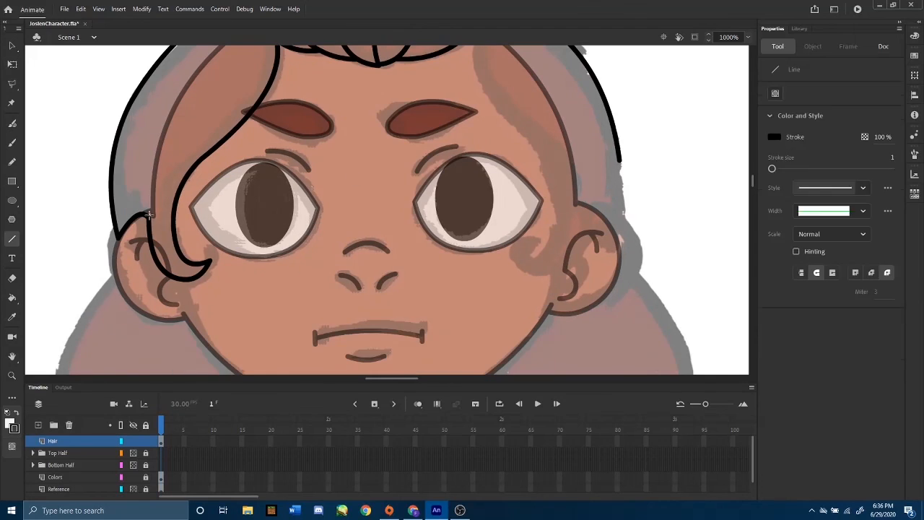
{"action": "left_click_drag", "start_coordinate": [149, 217], "coordinate": [149, 192]}
- Draw the right-hand inner hairline from the fringe past the eye and begin the sideburn's curled tip
{"action": "key", "text": "q"}
{"action": "left_click_drag", "start_coordinate": [396, 79], "coordinate": [468, 199]}
{"action": "left_click", "coordinate": [12, 64]}
{"action": "left_click_drag", "start_coordinate": [432, 139], "coordinate": [421, 149]}
{"action": "left_click", "coordinate": [13, 238]}
{"action": "left_click_drag", "start_coordinate": [468, 195], "coordinate": [465, 290]}
{"action": "left_click", "coordinate": [12, 64]}
{"action": "left_click_drag", "start_coordinate": [466, 243], "coordinate": [485, 243]}
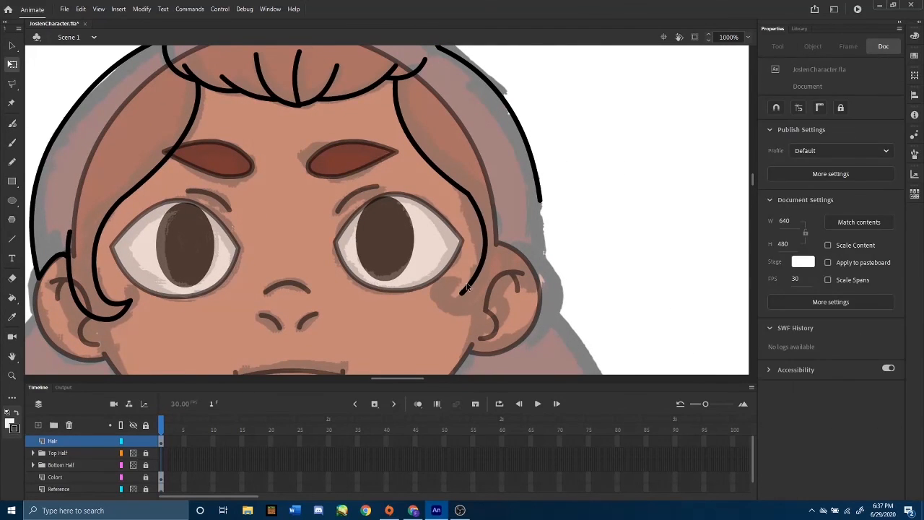
{"action": "left_click", "coordinate": [13, 238]}
{"action": "mouse_move", "coordinate": [465, 292]}
{"action": "left_mouse_down"}
{"action": "mouse_move", "coordinate": [442, 300]}
{"action": "mouse_move", "coordinate": [449, 296]}
{"action": "mouse_move", "coordinate": [454, 318]}
{"action": "mouse_move", "coordinate": [438, 301]}
{"action": "mouse_move", "coordinate": [506, 257]}
{"action": "mouse_move", "coordinate": [495, 299]}
{"action": "mouse_move", "coordinate": [463, 318]}
{"action": "left_mouse_up"}
- Complete the right-hand sideburn, the hair edge over the ear and the outer contour down to it
{"action": "left_click", "coordinate": [12, 238]}
{"action": "left_click", "coordinate": [12, 65]}
{"action": "left_click", "coordinate": [12, 239]}
{"action": "left_click", "coordinate": [12, 64]}
{"action": "mouse_move", "coordinate": [506, 258]}
{"action": "left_mouse_down"}
{"action": "mouse_move", "coordinate": [503, 244]}
{"action": "mouse_move", "coordinate": [542, 294]}
{"action": "left_mouse_up"}
{"action": "left_click", "coordinate": [12, 239]}
{"action": "left_click", "coordinate": [12, 64]}
{"action": "left_click", "coordinate": [12, 239]}
{"action": "left_click_drag", "start_coordinate": [540, 201], "coordinate": [542, 293]}
{"action": "left_click", "coordinate": [13, 64]}
{"action": "left_click_drag", "start_coordinate": [541, 245], "coordinate": [551, 238]}
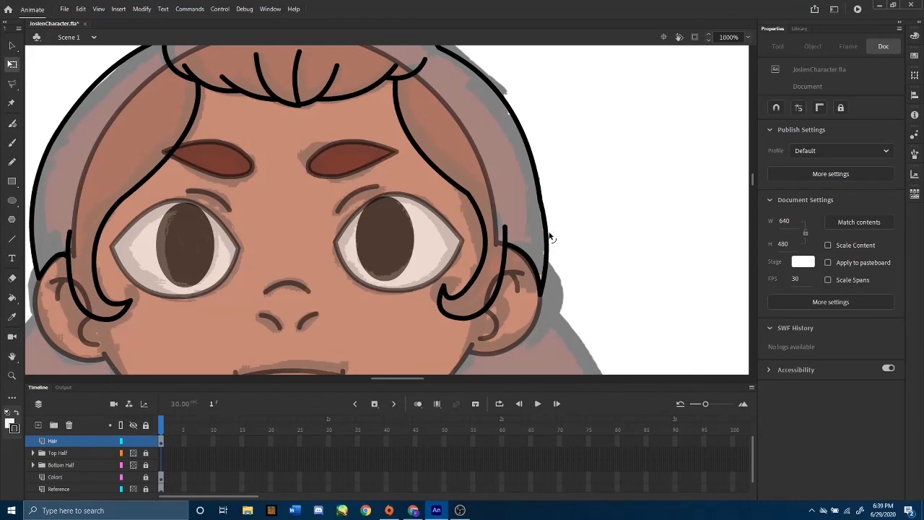
- Sample the dark red palette swatch and fill the fringe and both side sections of the hair with it
{"action": "key", "text": "ctrl+minus"}
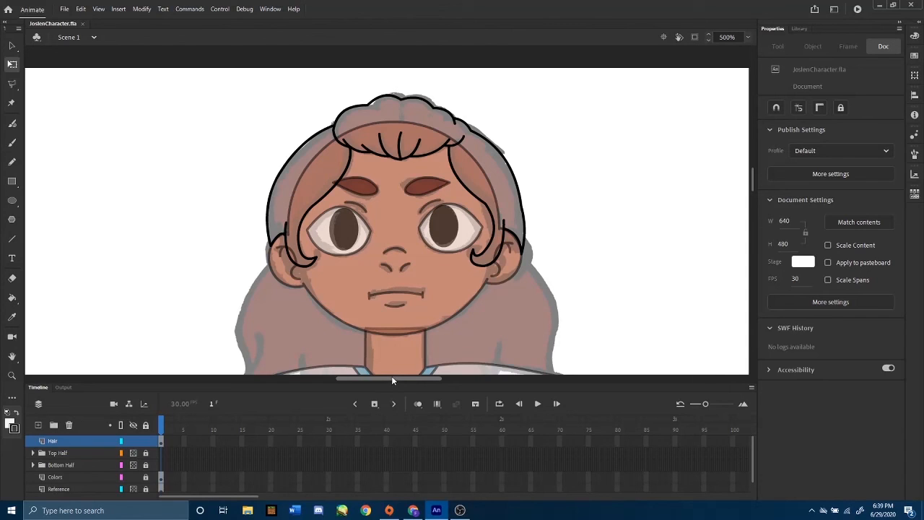
{"action": "left_click_drag", "start_coordinate": [392, 376], "coordinate": [330, 373]}
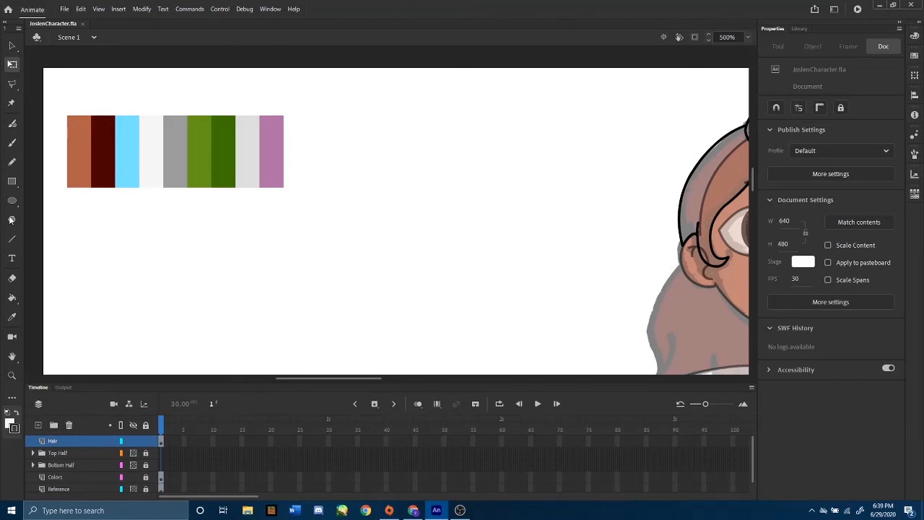
{"action": "left_click", "coordinate": [13, 315]}
{"action": "left_click", "coordinate": [99, 164]}
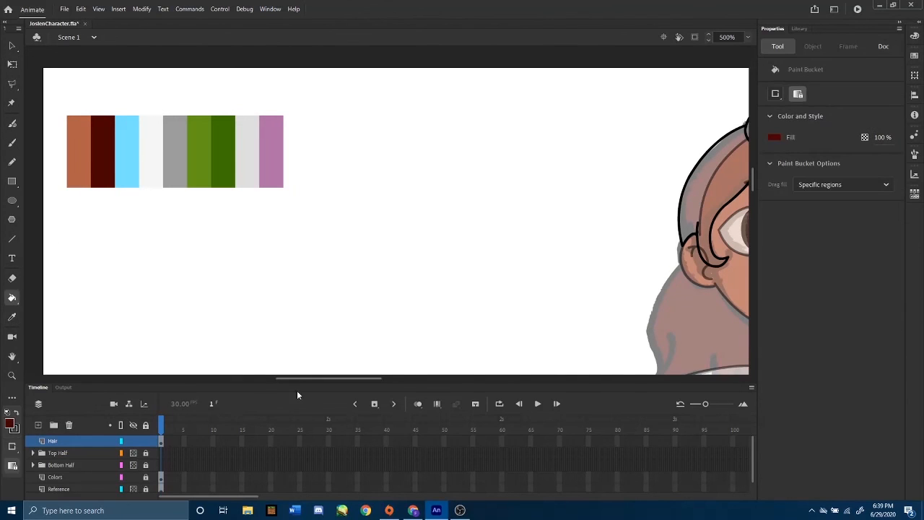
{"action": "left_click_drag", "start_coordinate": [343, 380], "coordinate": [389, 368]}
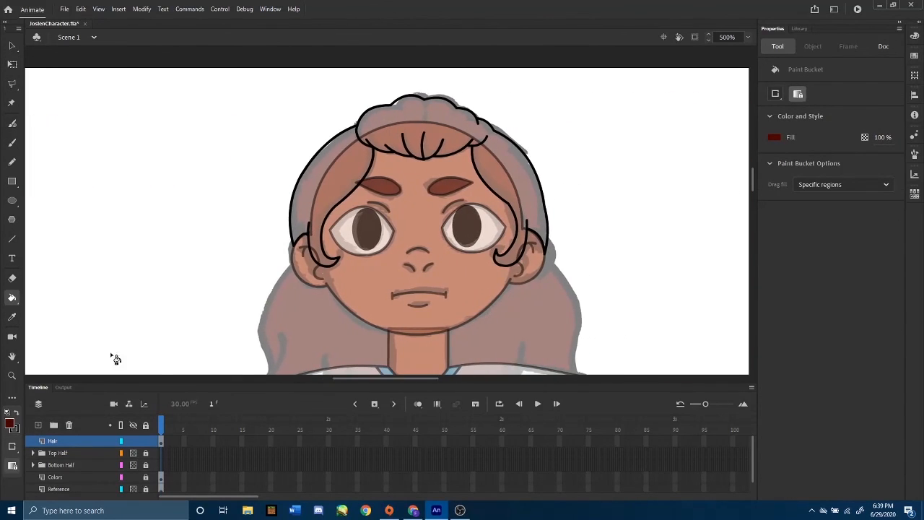
{"action": "left_click", "coordinate": [341, 164]}
{"action": "left_click", "coordinate": [384, 121]}
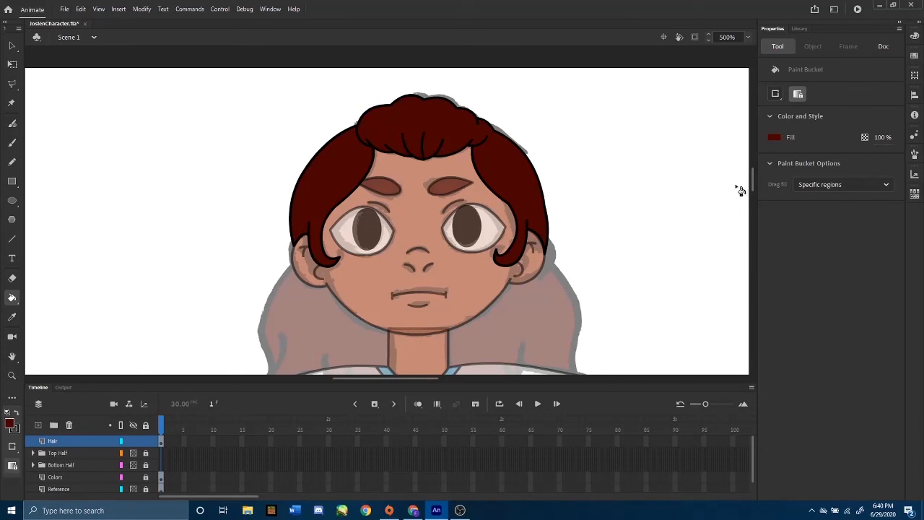
- Bend the left-hand back hair contour in towards the shoulder and add an inner strand line rising from its end
{"action": "scroll", "coordinate": [750, 180], "scroll_direction": "down", "scroll_amount": 3}
{"action": "scroll", "coordinate": [750, 180], "scroll_direction": "up", "scroll_amount": 1}
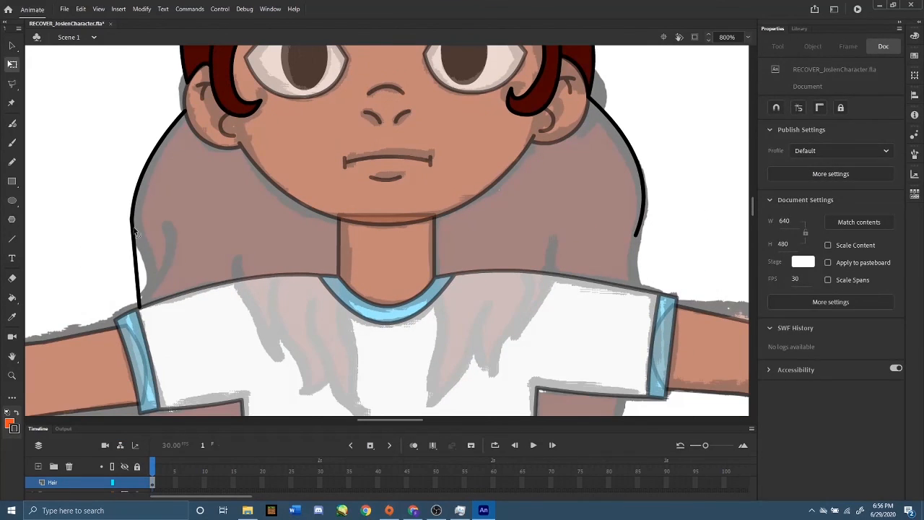
{"action": "left_click_drag", "start_coordinate": [136, 246], "coordinate": [144, 254]}
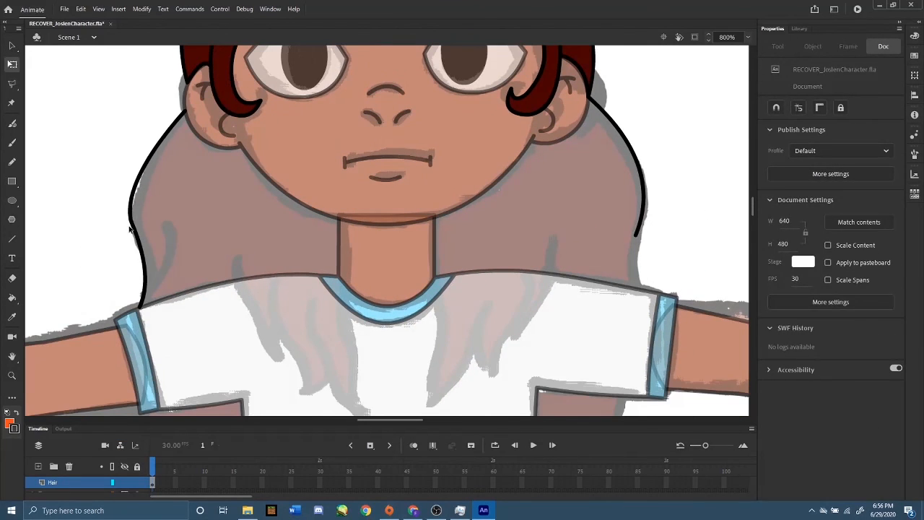
{"action": "key", "text": "n"}
{"action": "key", "text": "q"}
{"action": "left_click_drag", "start_coordinate": [140, 306], "coordinate": [169, 262]}
- Trace the back hair's inner boundary under the left-hand ear and along the jaw to the neck
{"action": "key", "text": "n"}
{"action": "left_click_drag", "start_coordinate": [186, 114], "coordinate": [206, 143]}
{"action": "key", "text": "ctrl+equal"}
{"action": "left_click", "coordinate": [12, 239]}
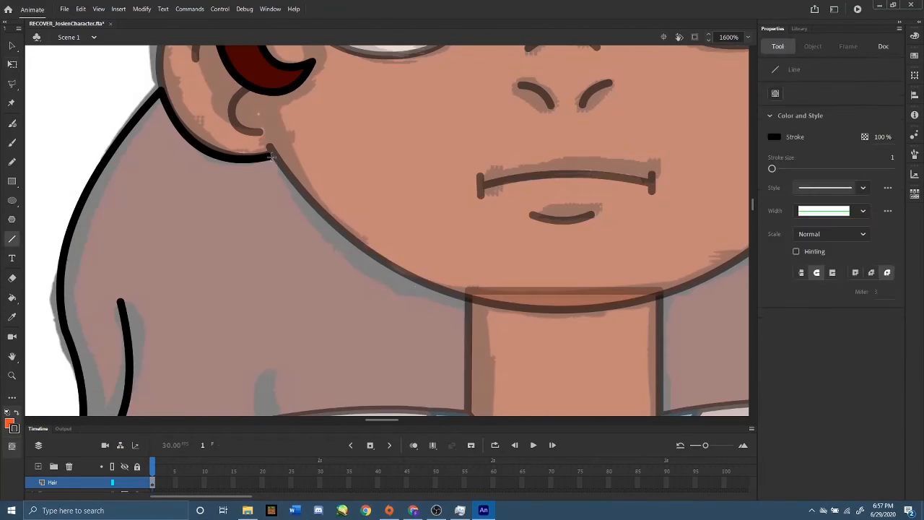
{"action": "left_click_drag", "start_coordinate": [270, 154], "coordinate": [467, 302]}
{"action": "left_click", "coordinate": [12, 65]}
- Draw the hair boundary along the left-hand shoulder and the curved outer edge of the lock falling over the shirt
{"action": "left_click_drag", "start_coordinate": [124, 349], "coordinate": [306, 299]}
{"action": "left_click", "coordinate": [12, 65]}
{"action": "left_click_drag", "start_coordinate": [260, 127], "coordinate": [302, 251]}
{"action": "left_click_drag", "start_coordinate": [280, 188], "coordinate": [257, 188]}
{"action": "left_click", "coordinate": [11, 239]}
{"action": "left_click_drag", "start_coordinate": [302, 251], "coordinate": [346, 340]}
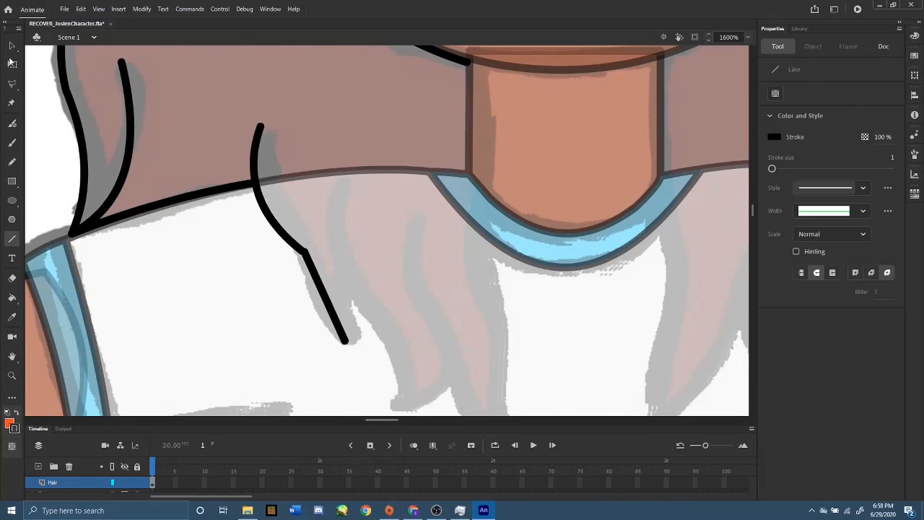
{"action": "left_click", "coordinate": [11, 65]}
{"action": "left_click_drag", "start_coordinate": [323, 296], "coordinate": [312, 301]}
- Draw the curved inner strands and the middle pointed tip of the left-hand front lock
{"action": "left_click", "coordinate": [11, 239]}
{"action": "left_click_drag", "start_coordinate": [338, 187], "coordinate": [376, 317]}
{"action": "left_click_drag", "start_coordinate": [331, 339], "coordinate": [385, 301]}
{"action": "left_click_drag", "start_coordinate": [377, 254], "coordinate": [466, 389]}
{"action": "left_click_drag", "start_coordinate": [420, 319], "coordinate": [402, 332]}
{"action": "left_click_drag", "start_coordinate": [367, 201], "coordinate": [356, 205]}
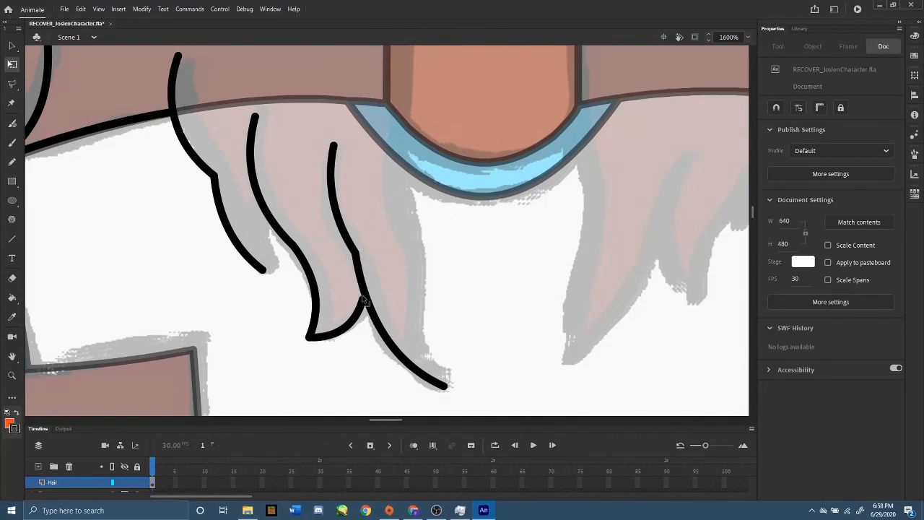
- Close the front lock's outer tip and draw its inner edge from the longest tip up along the neck to the jaw
{"action": "key", "text": "n"}
{"action": "left_click_drag", "start_coordinate": [265, 213], "coordinate": [265, 270]}
{"action": "key", "text": "n"}
{"action": "left_click_drag", "start_coordinate": [423, 381], "coordinate": [405, 276]}
{"action": "left_click_drag", "start_coordinate": [404, 276], "coordinate": [361, 91]}
{"action": "left_click_drag", "start_coordinate": [384, 187], "coordinate": [403, 188]}
{"action": "left_click", "coordinate": [11, 239]}
{"action": "left_click_drag", "start_coordinate": [371, 137], "coordinate": [367, 246]}
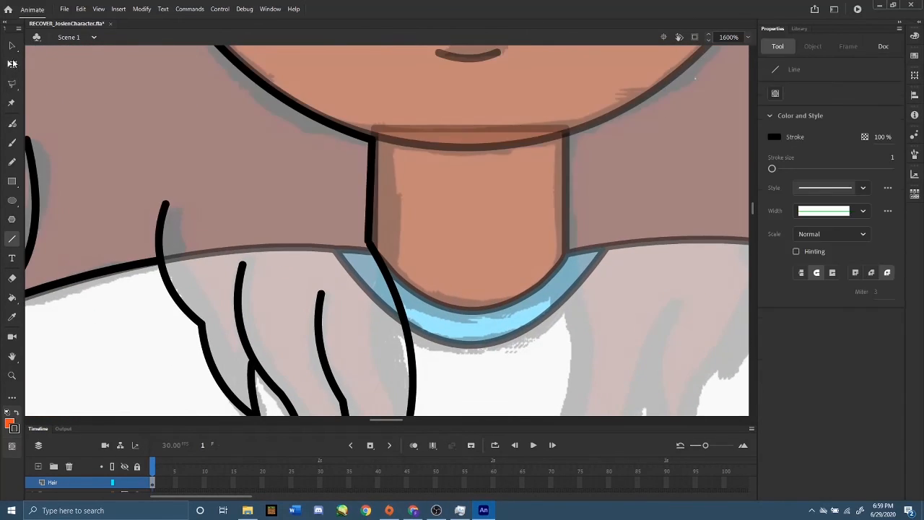
{"action": "left_click", "coordinate": [11, 65]}
- Add the curved strand above the left-hand shoulder and fill the left-hand back hair and front lock with dark red
{"action": "key", "text": "ctrl+minus"}
{"action": "left_click", "coordinate": [11, 239]}
{"action": "left_click_drag", "start_coordinate": [192, 210], "coordinate": [174, 291]}
{"action": "left_click", "coordinate": [12, 65]}
{"action": "left_click_drag", "start_coordinate": [183, 250], "coordinate": [196, 253]}
{"action": "left_click", "coordinate": [11, 297]}
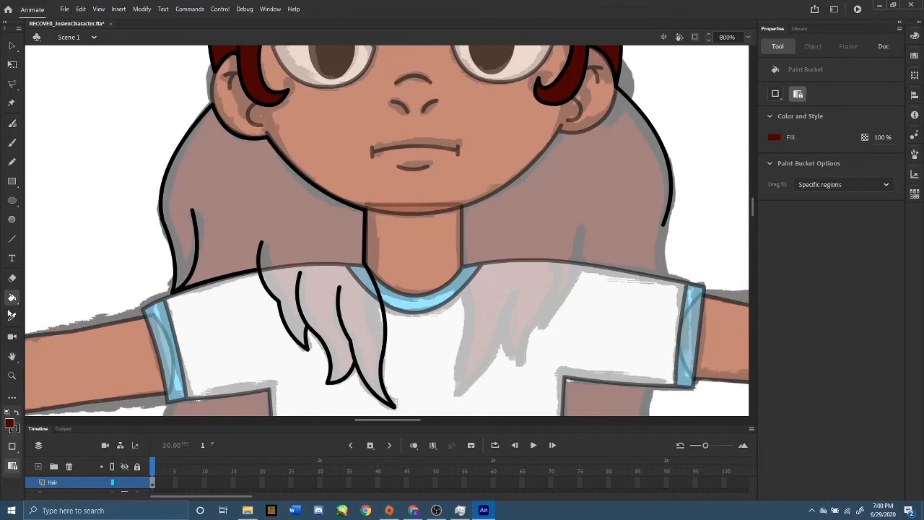
{"action": "left_click", "coordinate": [224, 195]}
- Outline the hair below the left-hand sleeve with a curved outer edge, a pointed tip and an inner strand
{"action": "left_click", "coordinate": [12, 239]}
{"action": "left_click_drag", "start_coordinate": [268, 159], "coordinate": [278, 249]}
{"action": "left_click_drag", "start_coordinate": [278, 249], "coordinate": [265, 319]}
{"action": "left_click_drag", "start_coordinate": [319, 242], "coordinate": [330, 383]}
{"action": "left_click", "coordinate": [11, 65]}
{"action": "left_click_drag", "start_coordinate": [273, 203], "coordinate": [256, 221]}
{"action": "left_click_drag", "start_coordinate": [320, 283], "coordinate": [313, 285]}
{"action": "left_click_drag", "start_coordinate": [326, 354], "coordinate": [337, 353]}
{"action": "left_click_drag", "start_coordinate": [289, 303], "coordinate": [298, 312]}
{"action": "left_click", "coordinate": [297, 311]}
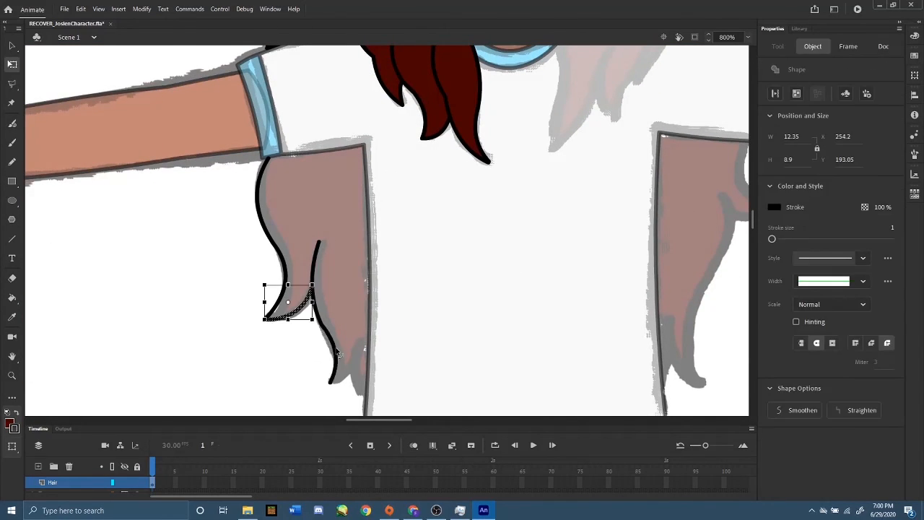
- Close the left-hand lower hair along the sleeve and shirt, finish its bottom tips, and fill it with dark red
{"action": "left_click", "coordinate": [11, 239]}
{"action": "mouse_move", "coordinate": [315, 346]}
{"action": "left_mouse_down"}
{"action": "mouse_move", "coordinate": [349, 311]}
{"action": "mouse_move", "coordinate": [349, 363]}
{"action": "mouse_move", "coordinate": [349, 108]}
{"action": "mouse_move", "coordinate": [252, 122]}
{"action": "left_mouse_up"}
{"action": "left_click", "coordinate": [12, 239]}
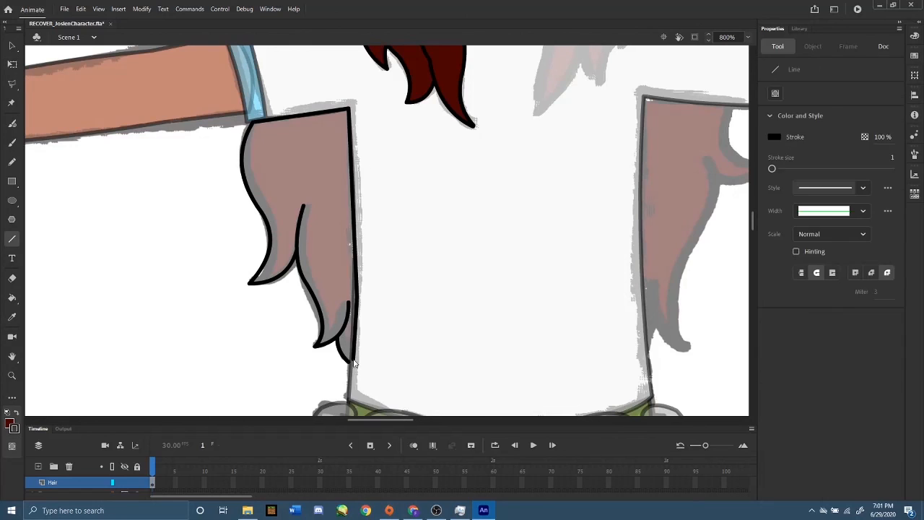
{"action": "left_click", "coordinate": [12, 65]}
{"action": "left_click_drag", "start_coordinate": [349, 291], "coordinate": [354, 298]}
{"action": "left_click_drag", "start_coordinate": [348, 363], "coordinate": [350, 359]}
{"action": "left_click", "coordinate": [11, 297]}
{"action": "left_click", "coordinate": [317, 264]}
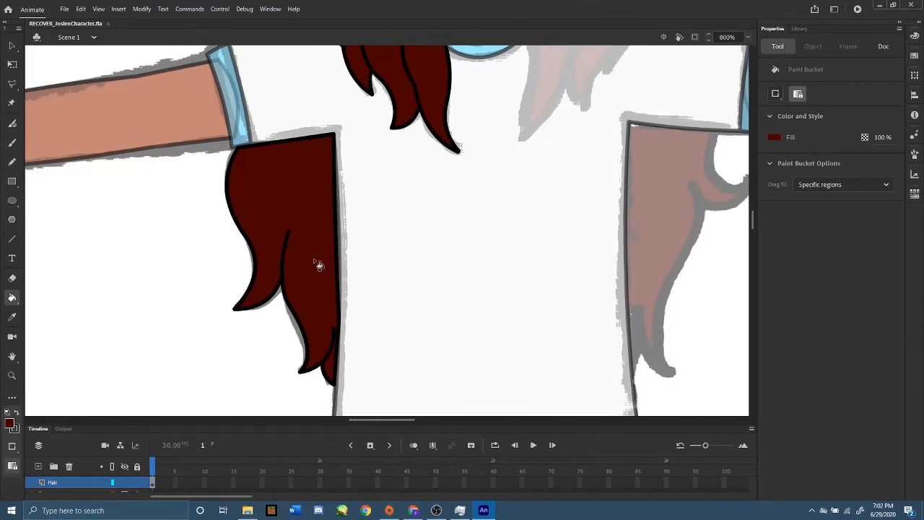
- Draw the inner edge of the right-hand lower hair along the shirt side and outline the curved tips at its bottom
{"action": "left_click", "coordinate": [11, 239]}
{"action": "mouse_move", "coordinate": [323, 123]}
{"action": "left_mouse_down"}
{"action": "mouse_move", "coordinate": [413, 130]}
{"action": "mouse_move", "coordinate": [329, 372]}
{"action": "left_mouse_up"}
{"action": "left_click_drag", "start_coordinate": [325, 247], "coordinate": [320, 247]}
{"action": "left_click_drag", "start_coordinate": [367, 377], "coordinate": [331, 309]}
{"action": "left_click_drag", "start_coordinate": [348, 343], "coordinate": [337, 356]}
{"action": "left_click", "coordinate": [12, 239]}
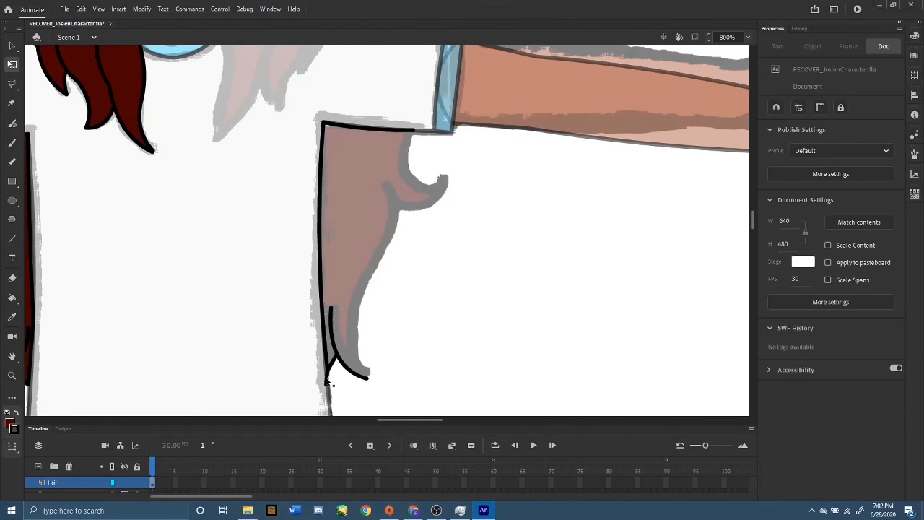
- Outline the right-hand lower hair's outer side from the sleeve, with a small upturned curl and a long edge curving to the bottom tip
{"action": "left_click_drag", "start_coordinate": [413, 130], "coordinate": [409, 171]}
{"action": "left_click_drag", "start_coordinate": [409, 172], "coordinate": [443, 175]}
{"action": "left_click_drag", "start_coordinate": [386, 186], "coordinate": [369, 280]}
{"action": "left_click_drag", "start_coordinate": [369, 280], "coordinate": [367, 378]}
{"action": "left_click_drag", "start_coordinate": [368, 330], "coordinate": [353, 334]}
{"action": "left_click_drag", "start_coordinate": [378, 233], "coordinate": [442, 206]}
- Close the curl of the right-hand lower hair and fill the whole section with dark red
{"action": "left_click", "coordinate": [11, 239]}
{"action": "left_click", "coordinate": [12, 65]}
{"action": "mouse_move", "coordinate": [442, 176]}
{"action": "left_mouse_down"}
{"action": "mouse_move", "coordinate": [442, 206]}
{"action": "mouse_move", "coordinate": [407, 217]}
{"action": "left_mouse_up"}
{"action": "left_click", "coordinate": [12, 297]}
{"action": "left_click", "coordinate": [361, 195]}
- Draw the inner edge of the right-hand front lock from the neck down to its longest tip and curve it along the sketch
{"action": "left_click_drag", "start_coordinate": [319, 177], "coordinate": [323, 294]}
{"action": "left_click_drag", "start_coordinate": [324, 294], "coordinate": [319, 371]}
{"action": "left_click", "coordinate": [13, 67]}
{"action": "left_click_drag", "start_coordinate": [321, 264], "coordinate": [326, 265]}
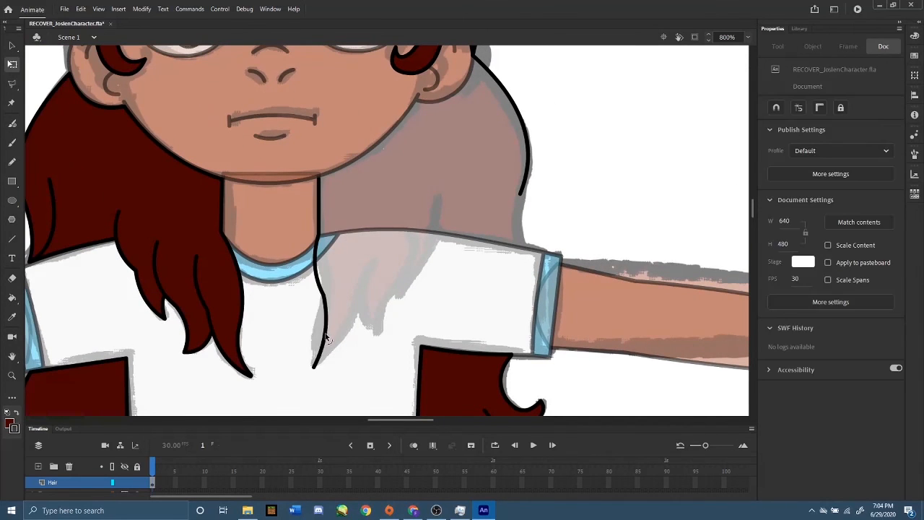
{"action": "left_click_drag", "start_coordinate": [322, 333], "coordinate": [315, 334]}
{"action": "left_click", "coordinate": [12, 239]}
- Outline the jagged tips of the right-hand front lock, bend their edges to the sketch and delete the stray line between them
{"action": "left_click_drag", "start_coordinate": [319, 372], "coordinate": [357, 294]}
{"action": "mouse_move", "coordinate": [375, 256]}
{"action": "left_mouse_down"}
{"action": "mouse_move", "coordinate": [372, 332]}
{"action": "mouse_move", "coordinate": [348, 345]}
{"action": "left_mouse_up"}
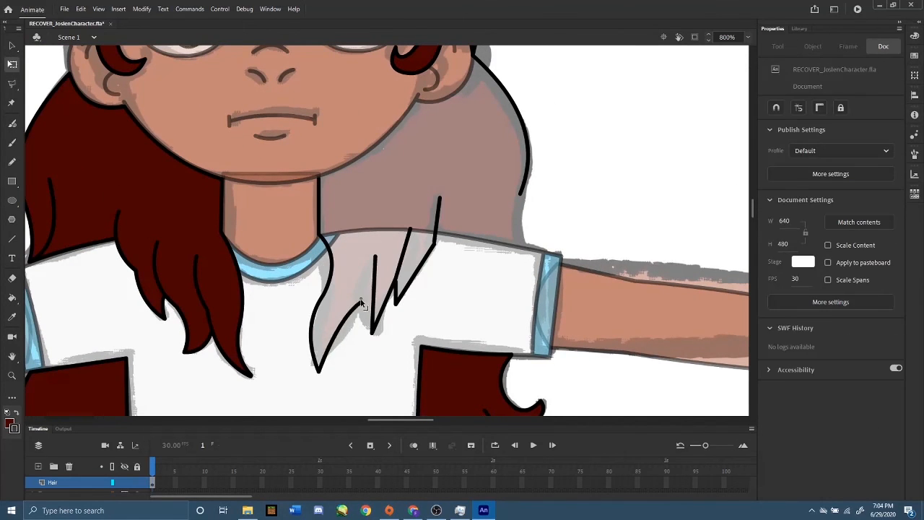
{"action": "left_click_drag", "start_coordinate": [374, 293], "coordinate": [358, 311]}
{"action": "left_click_drag", "start_coordinate": [326, 270], "coordinate": [314, 270]}
{"action": "left_click_drag", "start_coordinate": [315, 334], "coordinate": [324, 340]}
{"action": "left_click", "coordinate": [358, 294]}
{"action": "key", "text": "Delete"}
{"action": "left_click_drag", "start_coordinate": [357, 297], "coordinate": [351, 294]}
- Curve the strands on the outer side of the right-hand front lock to follow the sketch
{"action": "left_click_drag", "start_coordinate": [403, 254], "coordinate": [408, 257]}
{"action": "left_click_drag", "start_coordinate": [415, 274], "coordinate": [422, 278]}
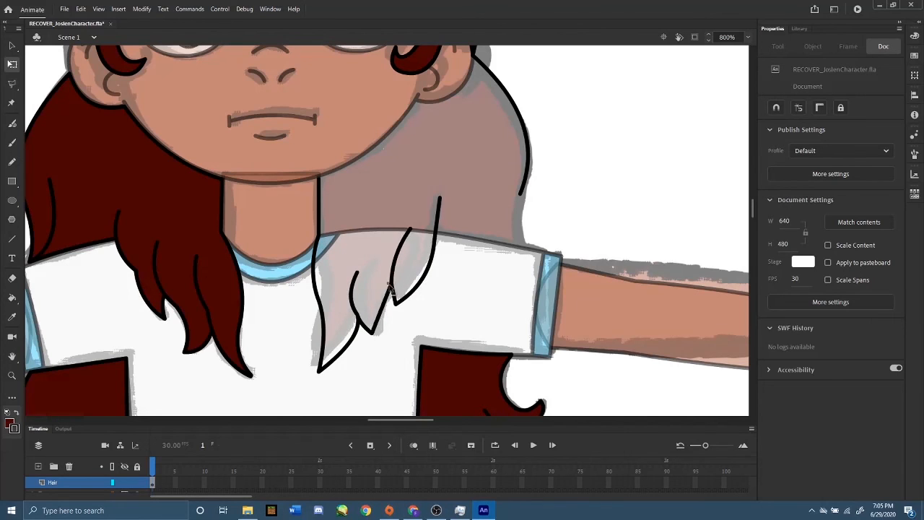
{"action": "left_click_drag", "start_coordinate": [437, 220], "coordinate": [441, 223]}
{"action": "left_click_drag", "start_coordinate": [420, 278], "coordinate": [425, 275]}
{"action": "left_click_drag", "start_coordinate": [410, 229], "coordinate": [400, 226]}
{"action": "mouse_move", "coordinate": [439, 197]}
{"action": "left_mouse_down"}
{"action": "mouse_move", "coordinate": [450, 201]}
{"action": "mouse_move", "coordinate": [444, 196]}
{"action": "left_mouse_up"}
- Extend the right-hand back hair's outer edge down to the shoulder and close its outline along the jaw
{"action": "key", "text": "n"}
{"action": "left_click_drag", "start_coordinate": [521, 193], "coordinate": [517, 216]}
{"action": "key", "text": "q"}
{"action": "key", "text": "k"}
{"action": "left_click_drag", "start_coordinate": [367, 180], "coordinate": [361, 213]}
{"action": "left_click_drag", "start_coordinate": [413, 134], "coordinate": [315, 210]}
{"action": "left_click_drag", "start_coordinate": [363, 191], "coordinate": [365, 193]}
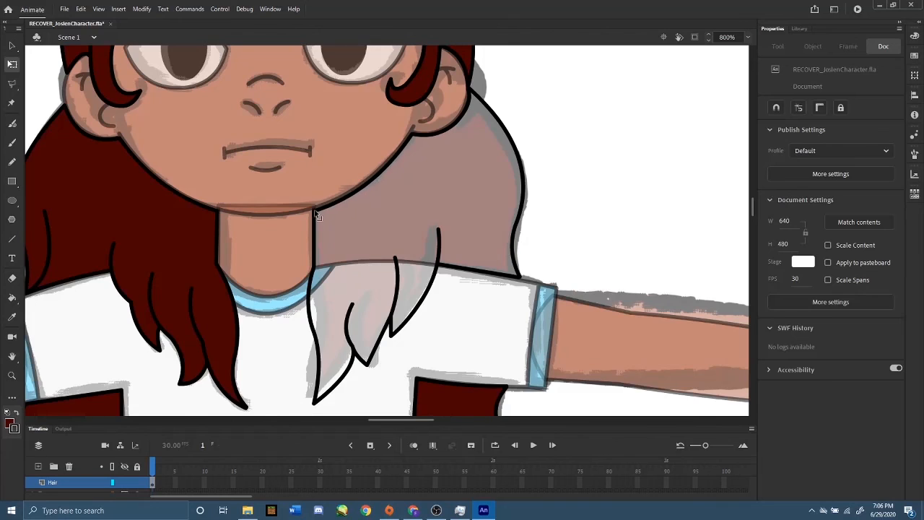
- Fill the right-hand back hair and front lock with dark red and fit the stage in the window
{"action": "key", "text": "k"}
{"action": "left_click", "coordinate": [434, 181]}
{"action": "key", "text": "ctrl+minus"}
{"action": "key", "text": "ctrl+minus"}
{"action": "key", "text": "ctrl+minus"}
{"action": "left_click", "coordinate": [749, 37]}
{"action": "left_click", "coordinate": [733, 48]}
- Enlarge the timeline, move the Hair layer into the Top_Half folder above Head, and collapse the folder
{"action": "mouse_move", "coordinate": [173, 424]}
{"action": "left_mouse_down"}
{"action": "mouse_move", "coordinate": [171, 407]}
{"action": "mouse_move", "coordinate": [179, 428]}
{"action": "left_mouse_up"}
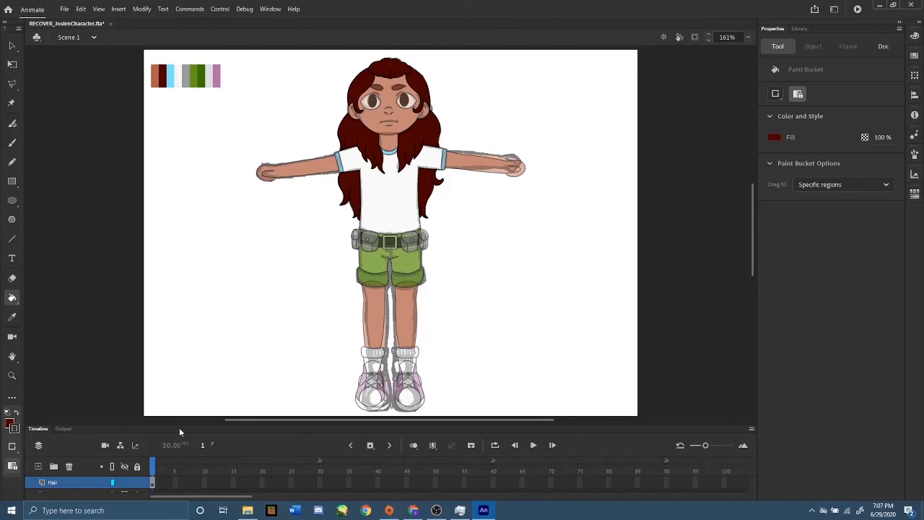
{"action": "left_click_drag", "start_coordinate": [183, 426], "coordinate": [212, 330]}
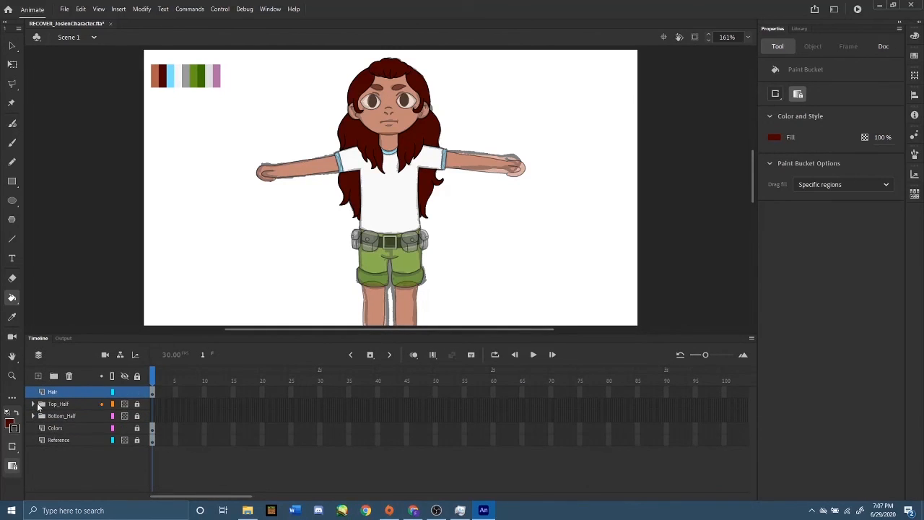
{"action": "left_click", "coordinate": [34, 404]}
{"action": "left_click", "coordinate": [59, 391]}
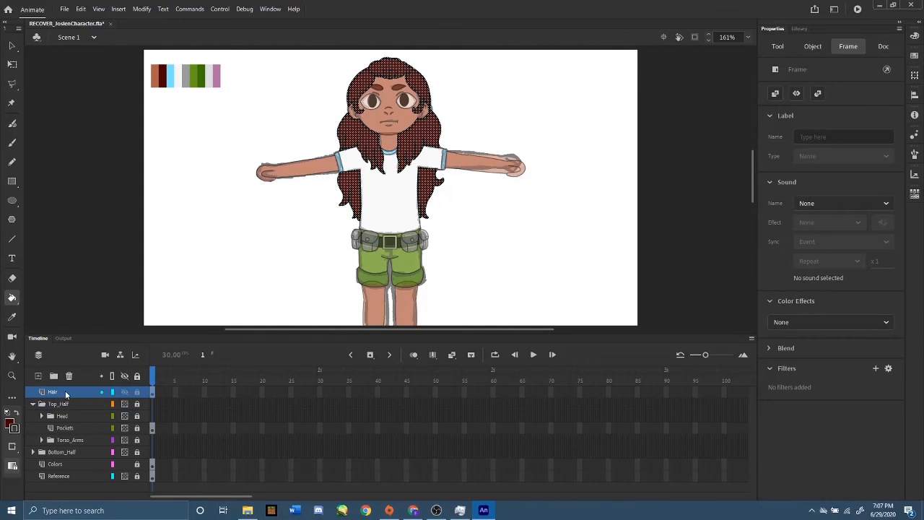
{"action": "left_click_drag", "start_coordinate": [63, 410], "coordinate": [63, 409]}
{"action": "left_click", "coordinate": [57, 392]}
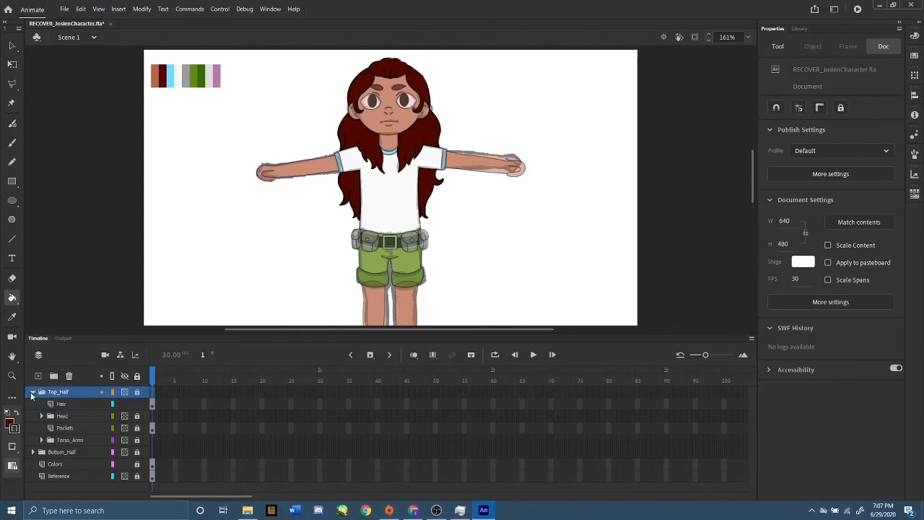
{"action": "left_click", "coordinate": [34, 391]}
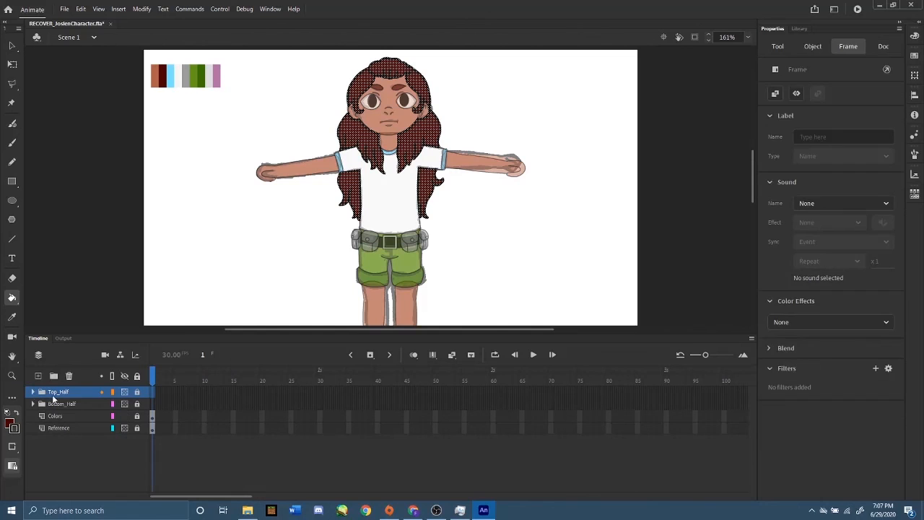
- Set the visibility of the Top_Half and Bottom_Half folders to Visible in their layer properties
{"action": "right_click", "coordinate": [86, 393]}
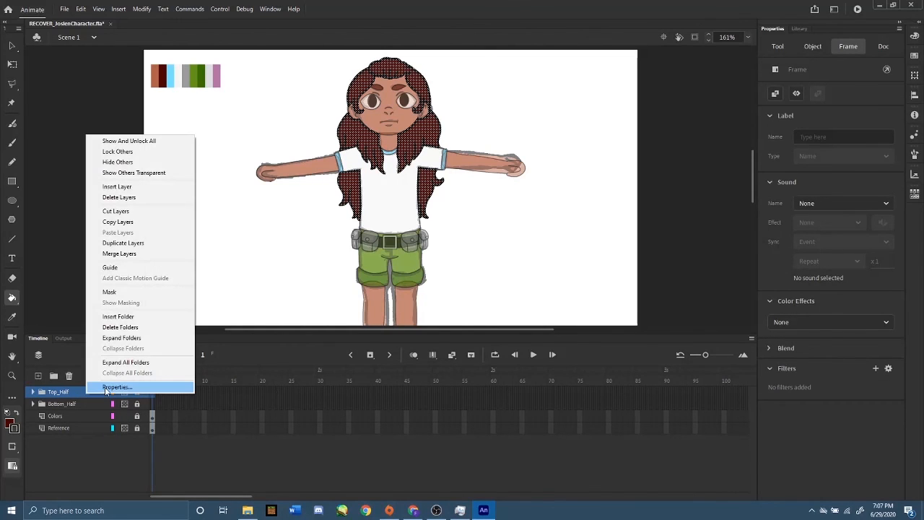
{"action": "left_click", "coordinate": [108, 387]}
{"action": "left_click", "coordinate": [422, 207]}
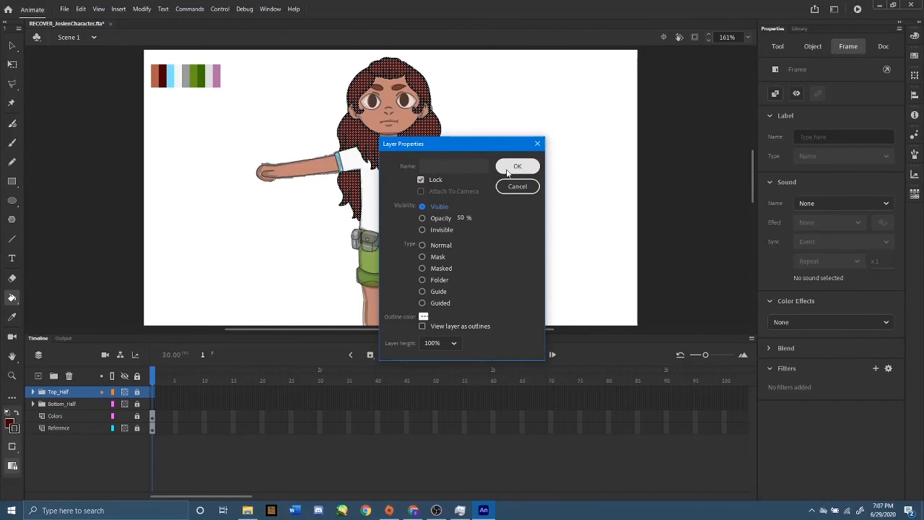
{"action": "left_click", "coordinate": [517, 166]}
{"action": "right_click", "coordinate": [66, 403]}
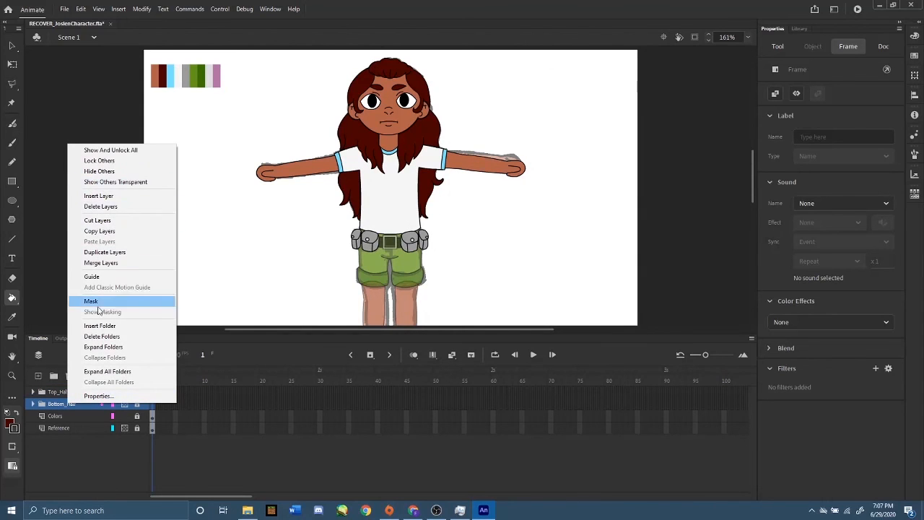
{"action": "left_click", "coordinate": [98, 396]}
{"action": "left_click", "coordinate": [422, 207]}
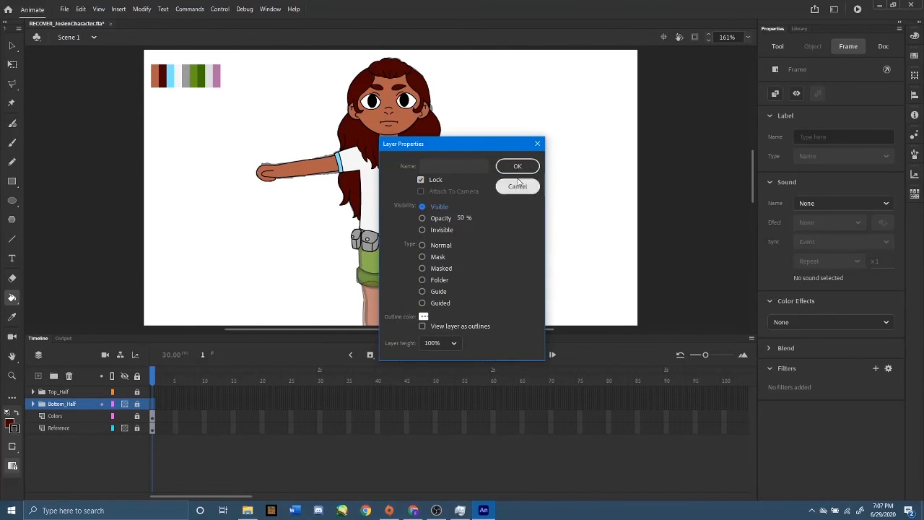
{"action": "left_click", "coordinate": [517, 166]}
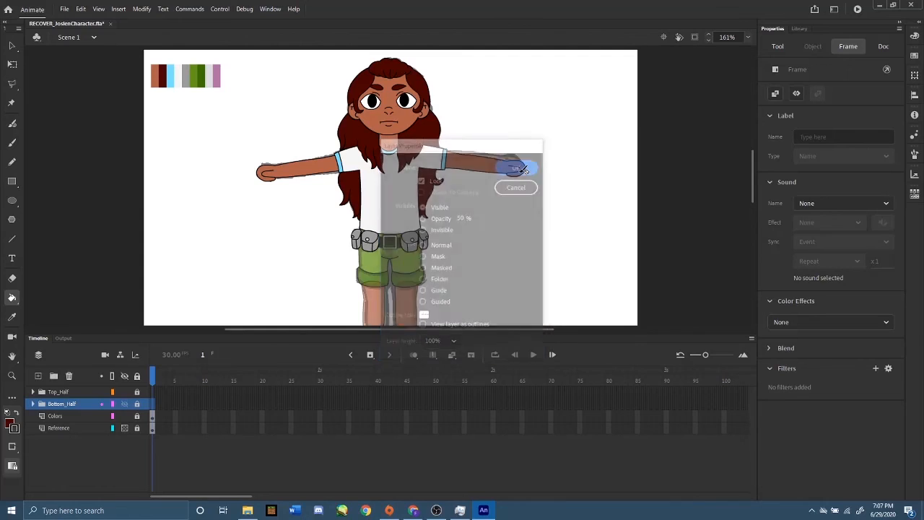
- Hide the Colors and Reference layers, shrink the timeline and show the whole character on the stage
{"action": "left_click", "coordinate": [124, 427]}
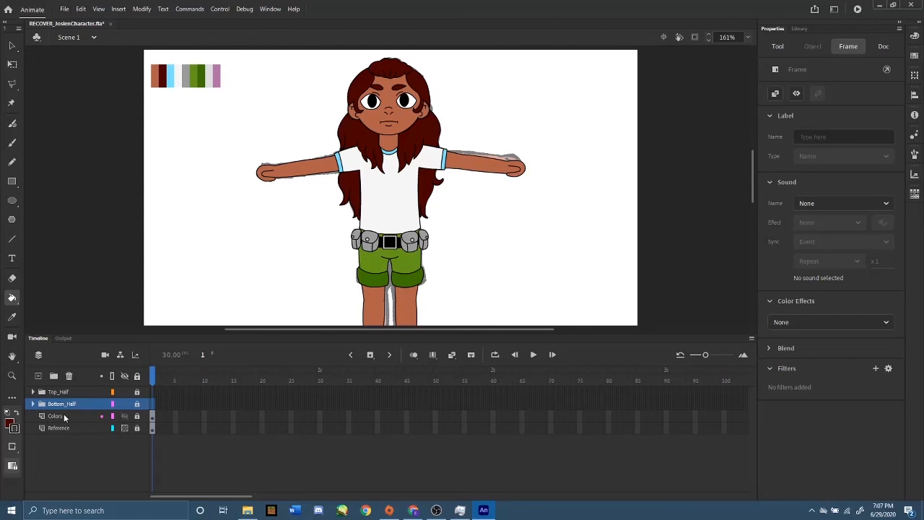
{"action": "left_click", "coordinate": [124, 416]}
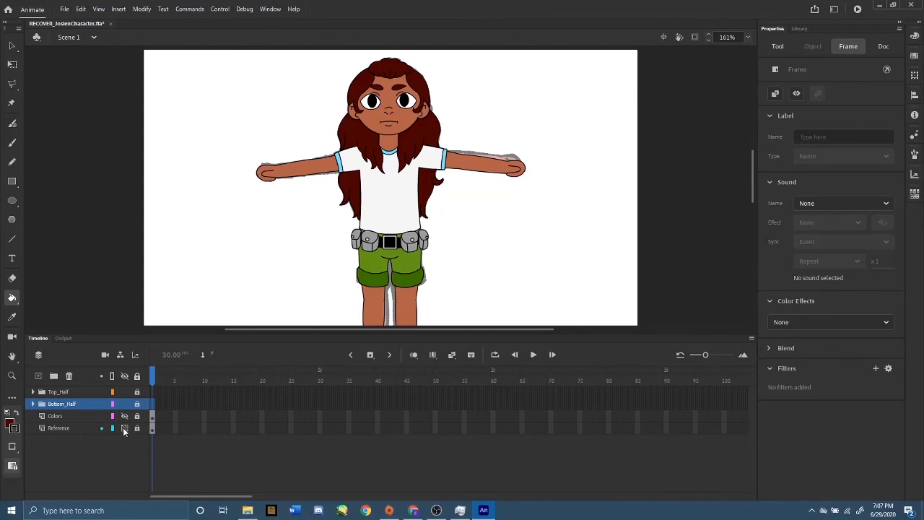
{"action": "left_click", "coordinate": [125, 429]}
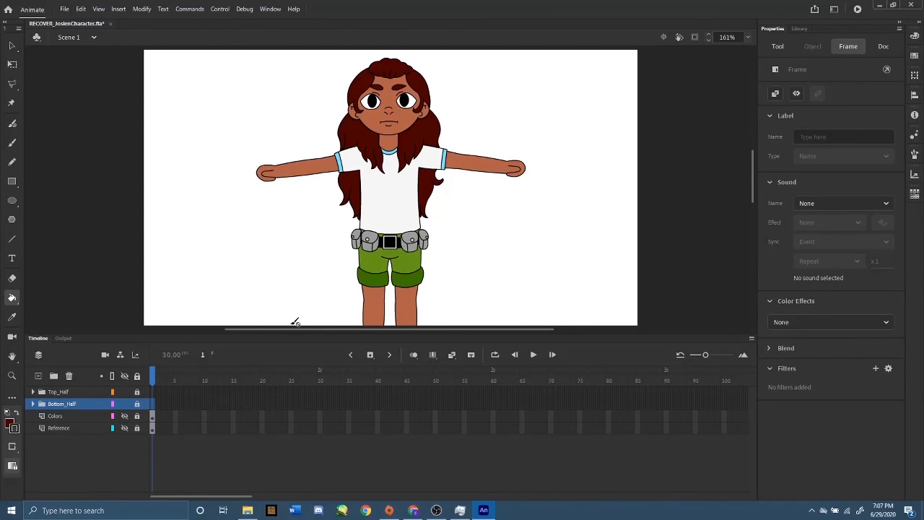
{"action": "left_click_drag", "start_coordinate": [602, 331], "coordinate": [608, 409]}
{"action": "left_click", "coordinate": [747, 37]}
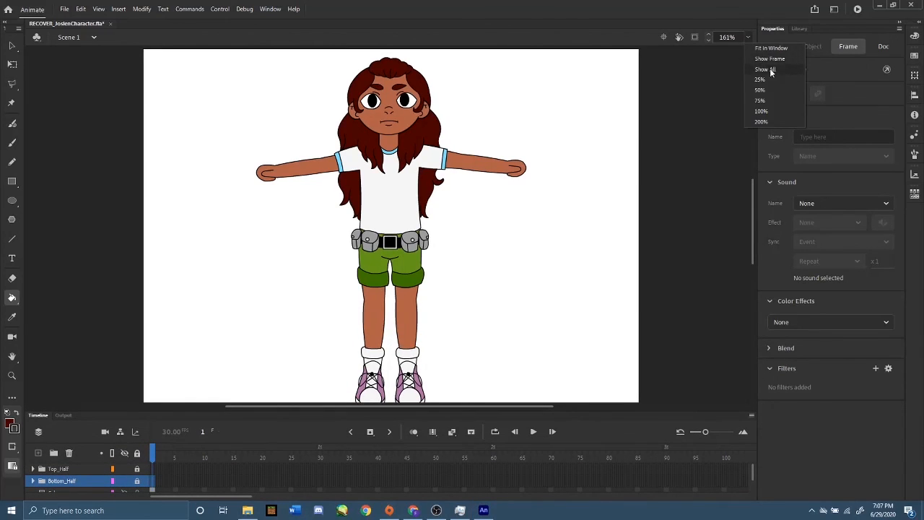
{"action": "left_click", "coordinate": [769, 69]}
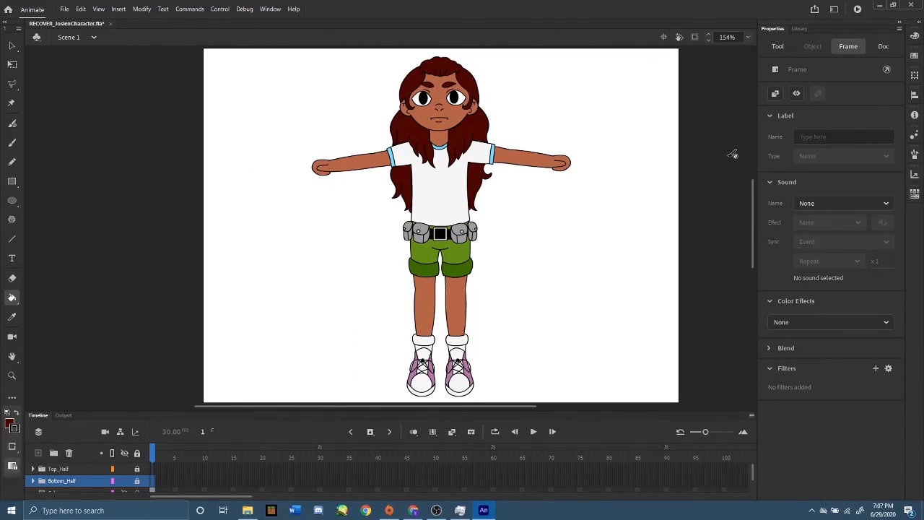